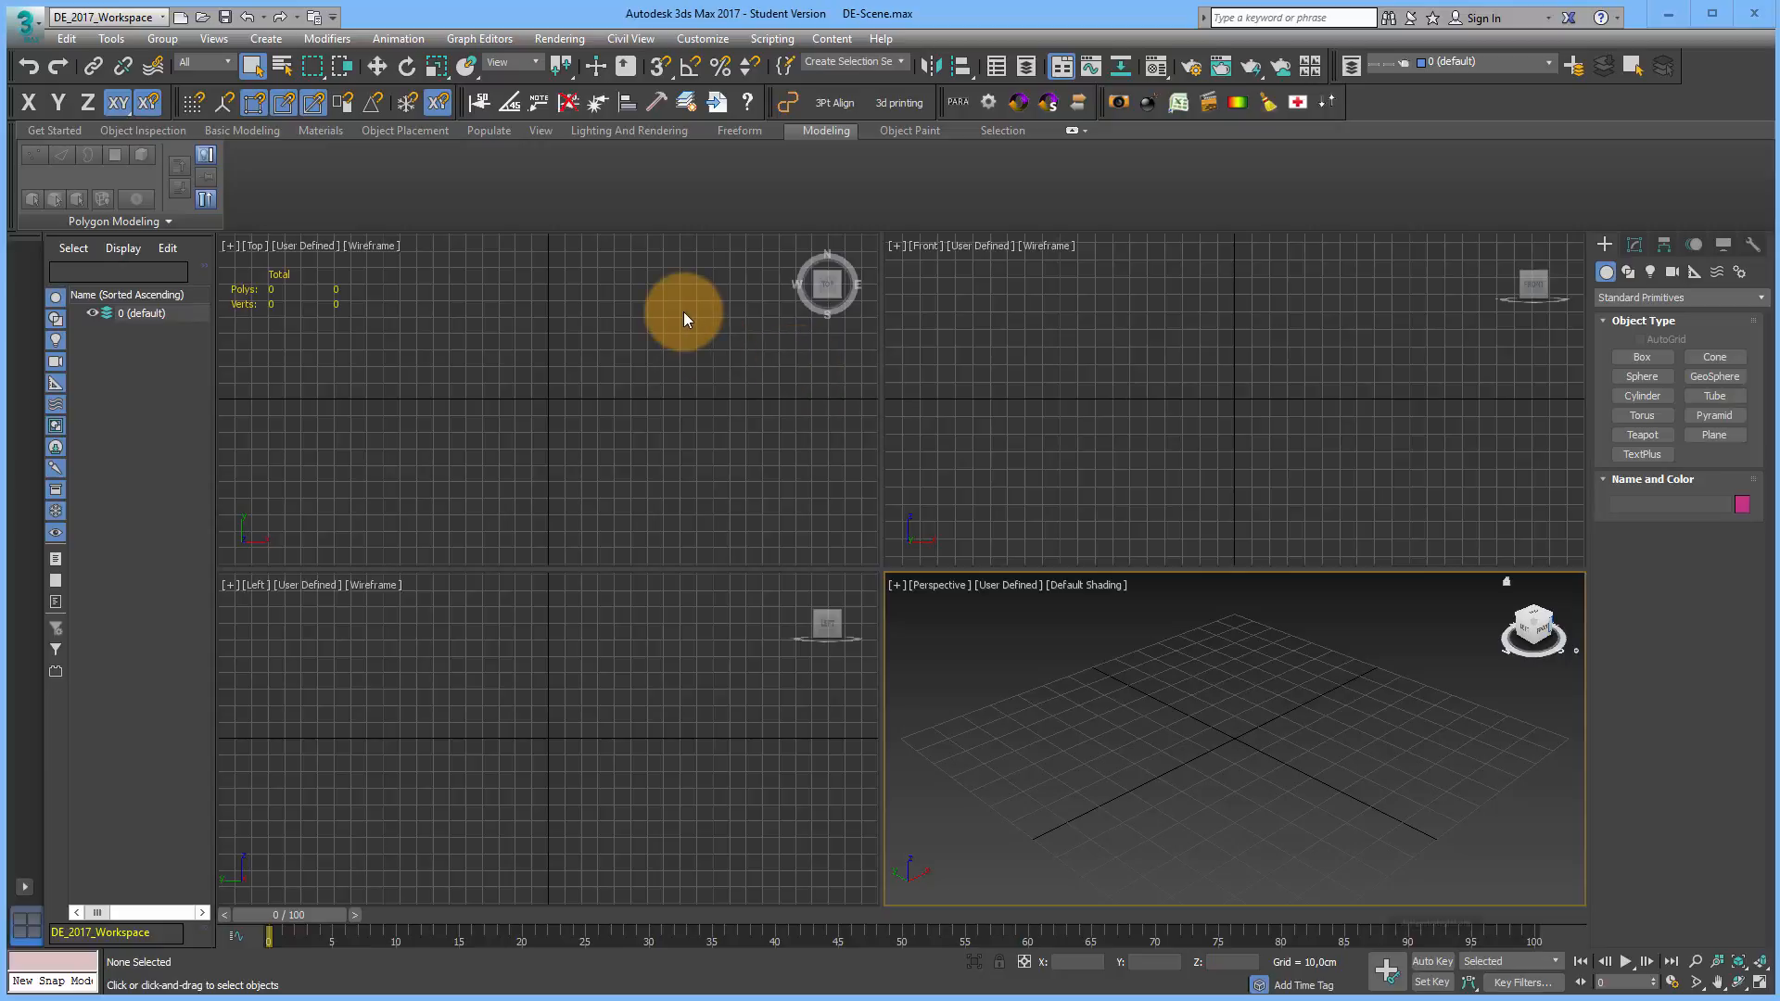
# Step: Open the scene file DE_Studioscene_3dsmaxMentalRay from the scenes folder
pyautogui.click(96, 21)
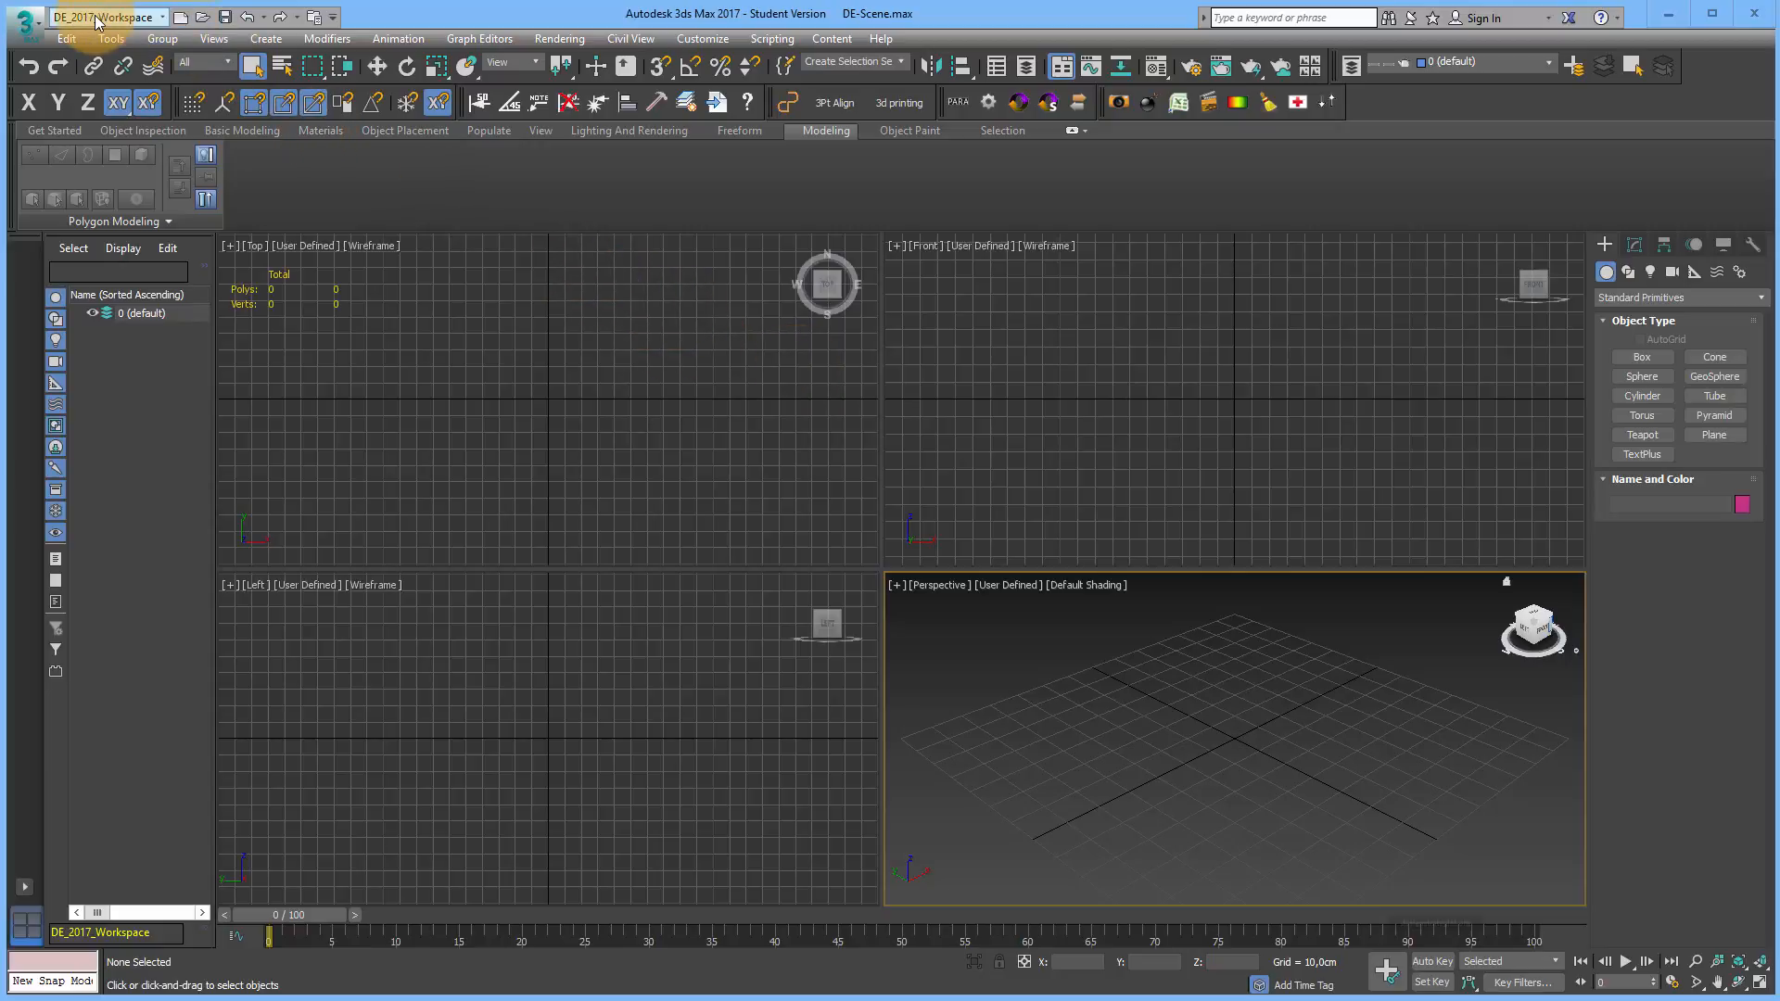
pyautogui.click(25, 21)
pyautogui.click(56, 152)
pyautogui.click(197, 108)
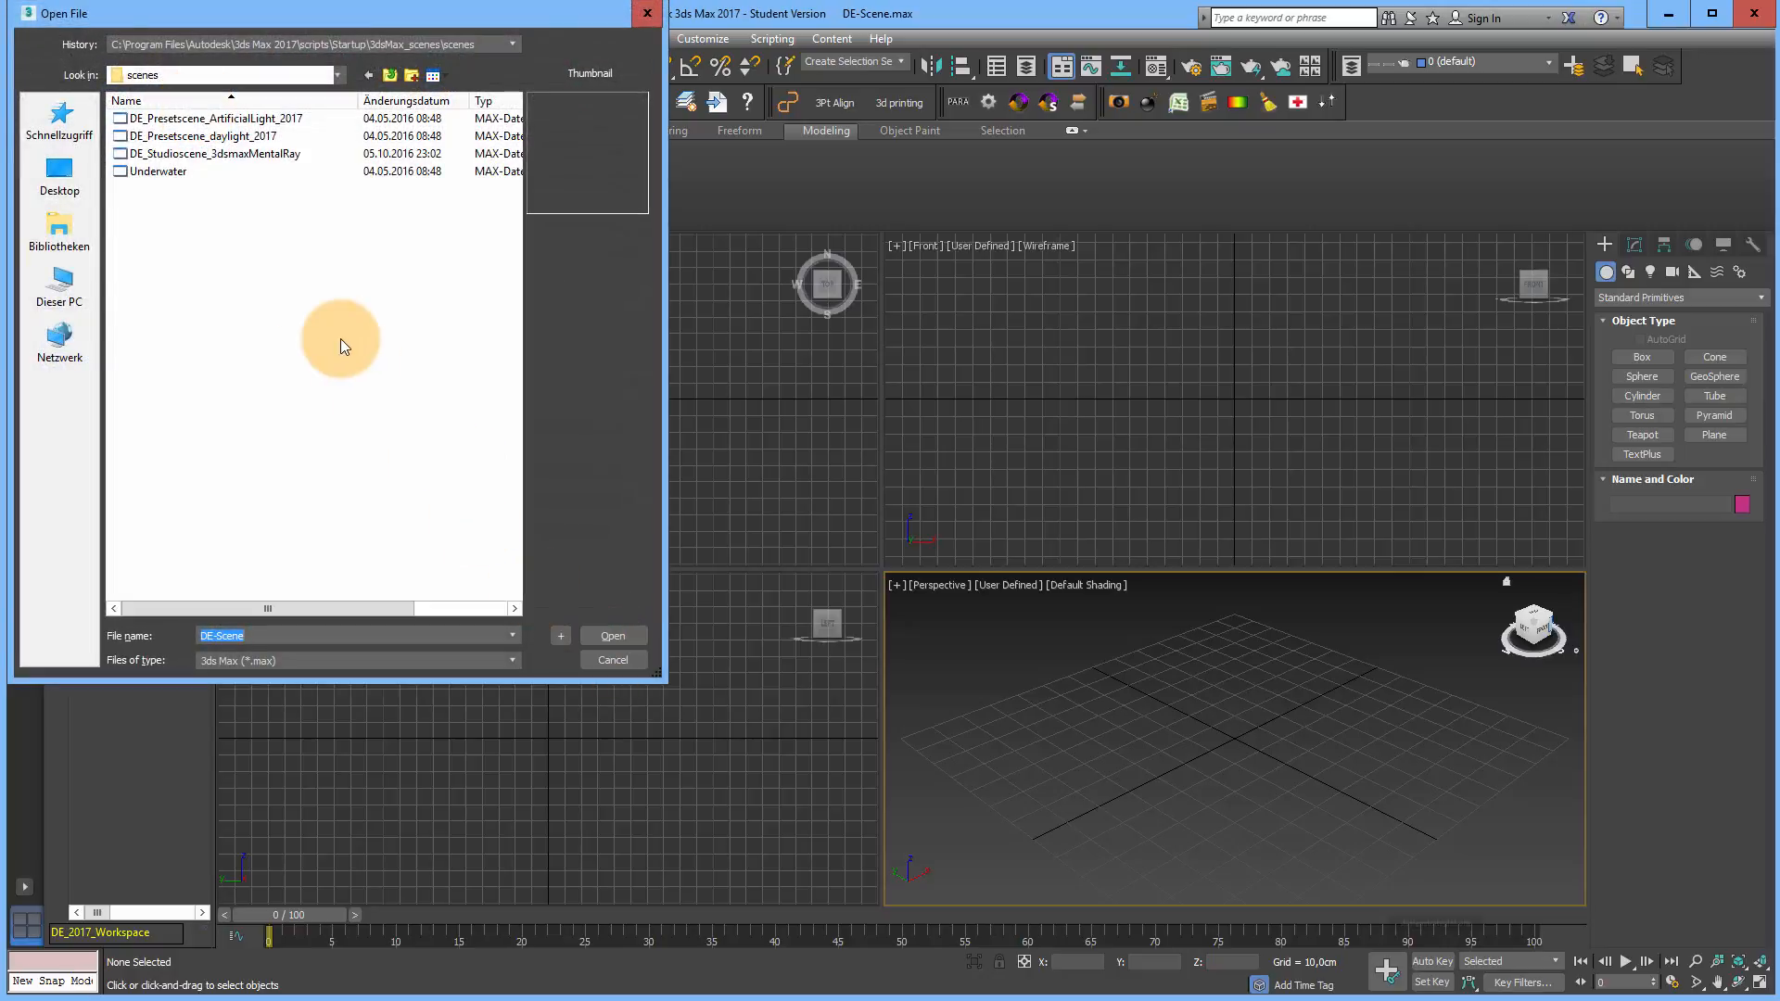
pyautogui.click(238, 152)
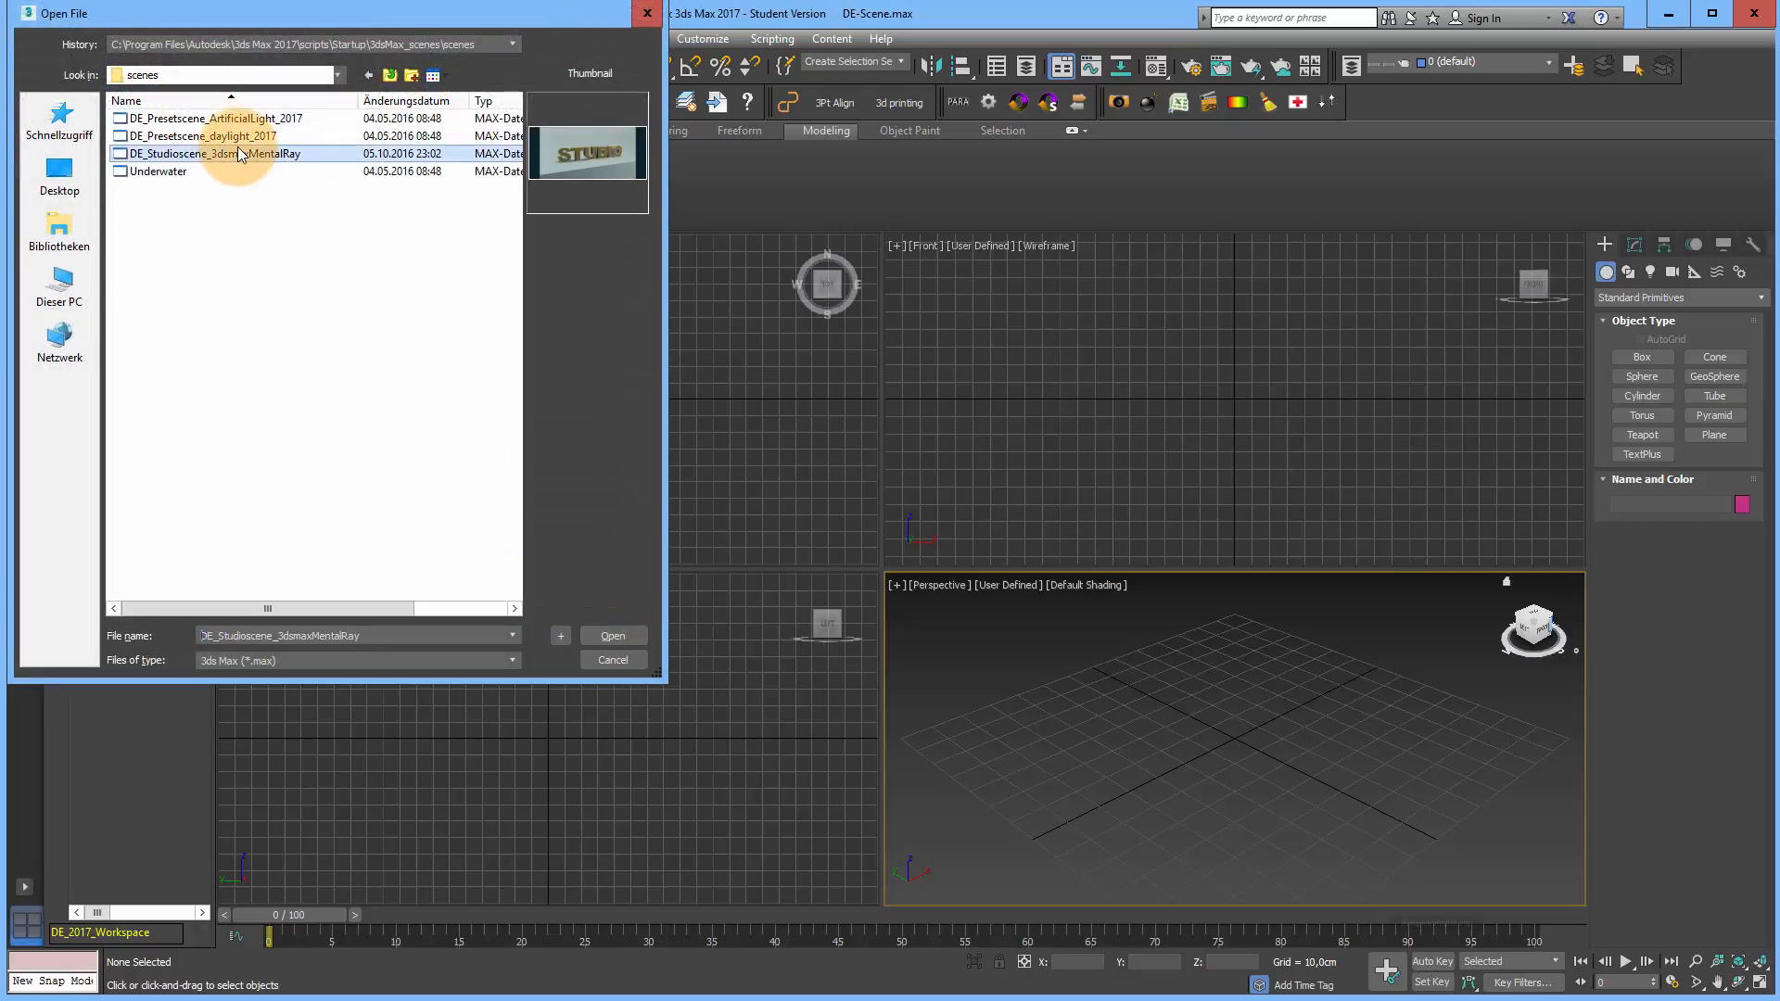
pyautogui.click(619, 637)
pyautogui.click(888, 658)
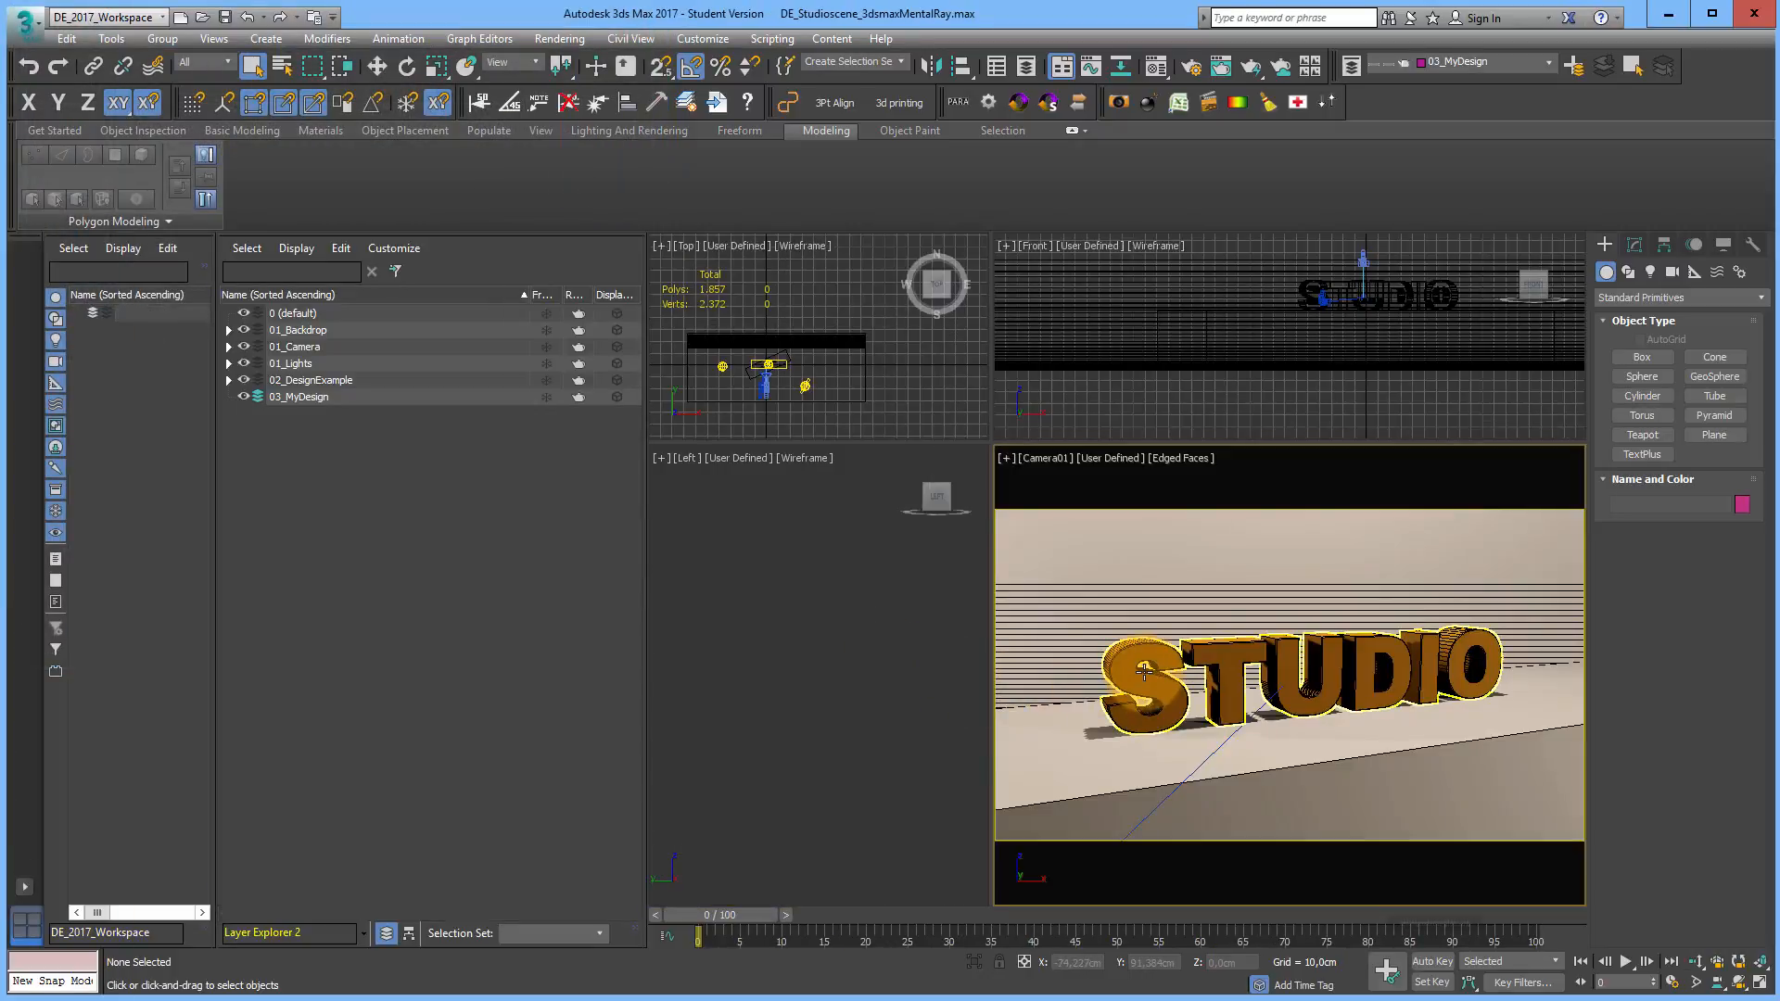
# Step: Hide the STUDIO text object and resize the four viewports to roughly equal size
pyautogui.click(1145, 671)
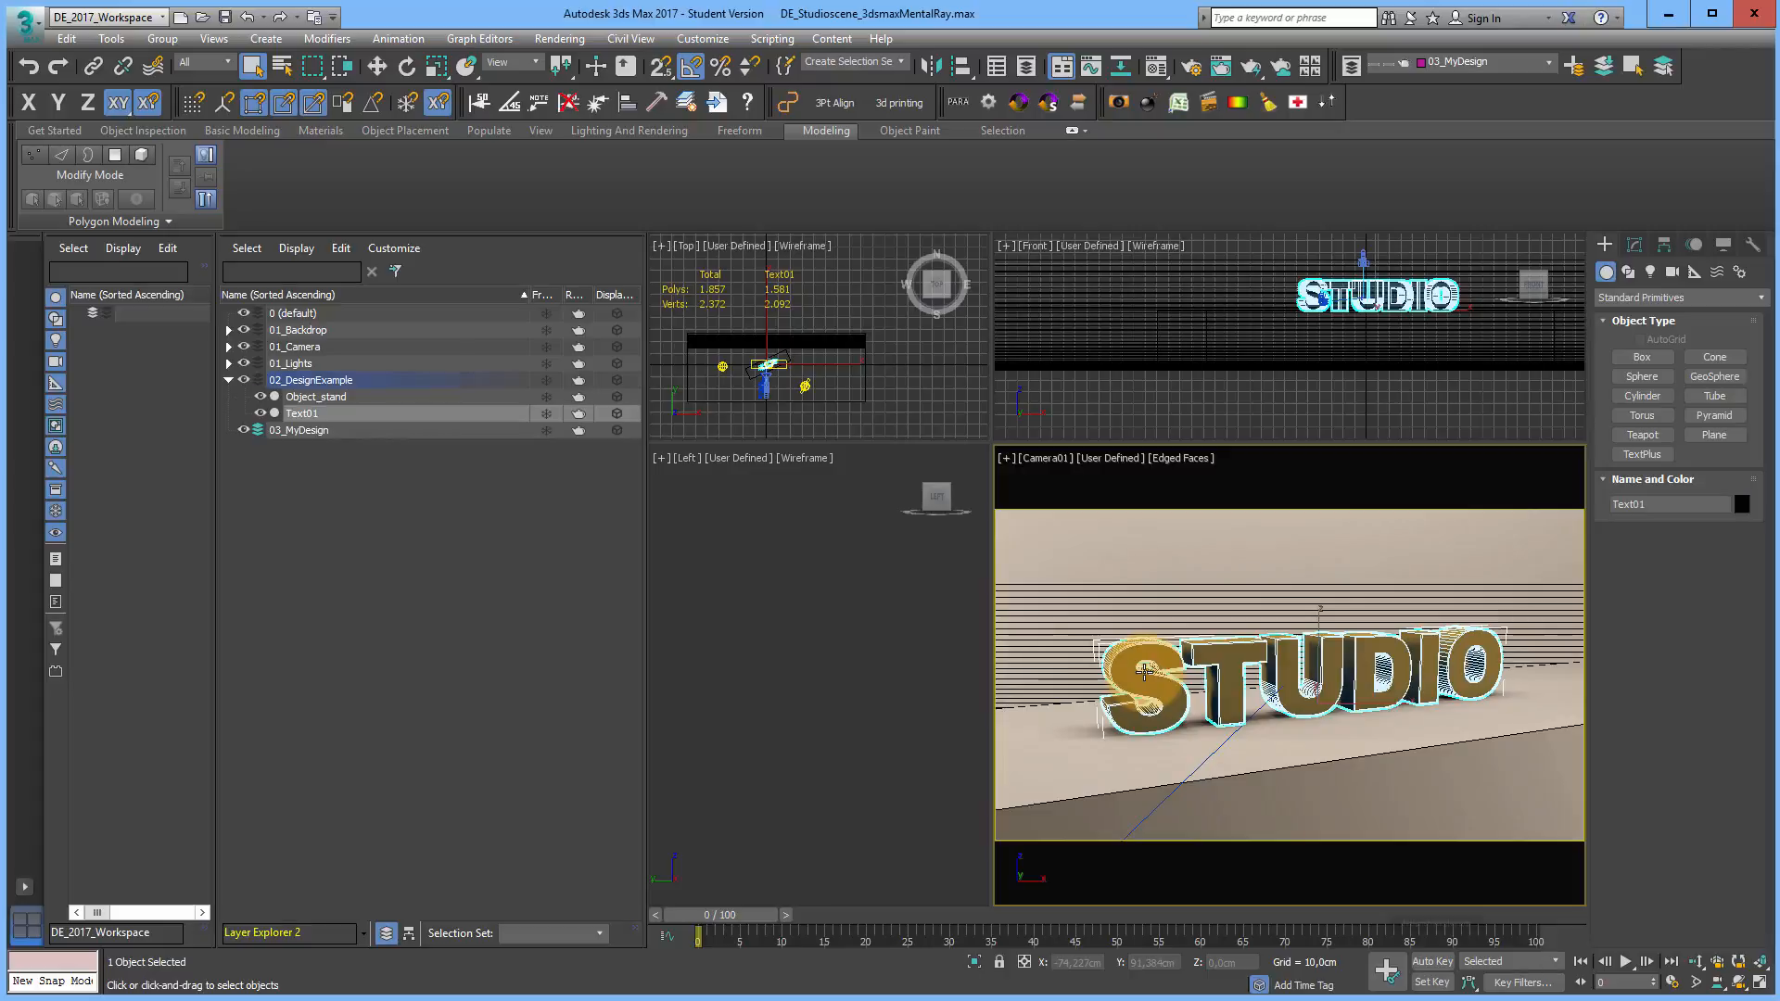
pyautogui.rightClick(1145, 671)
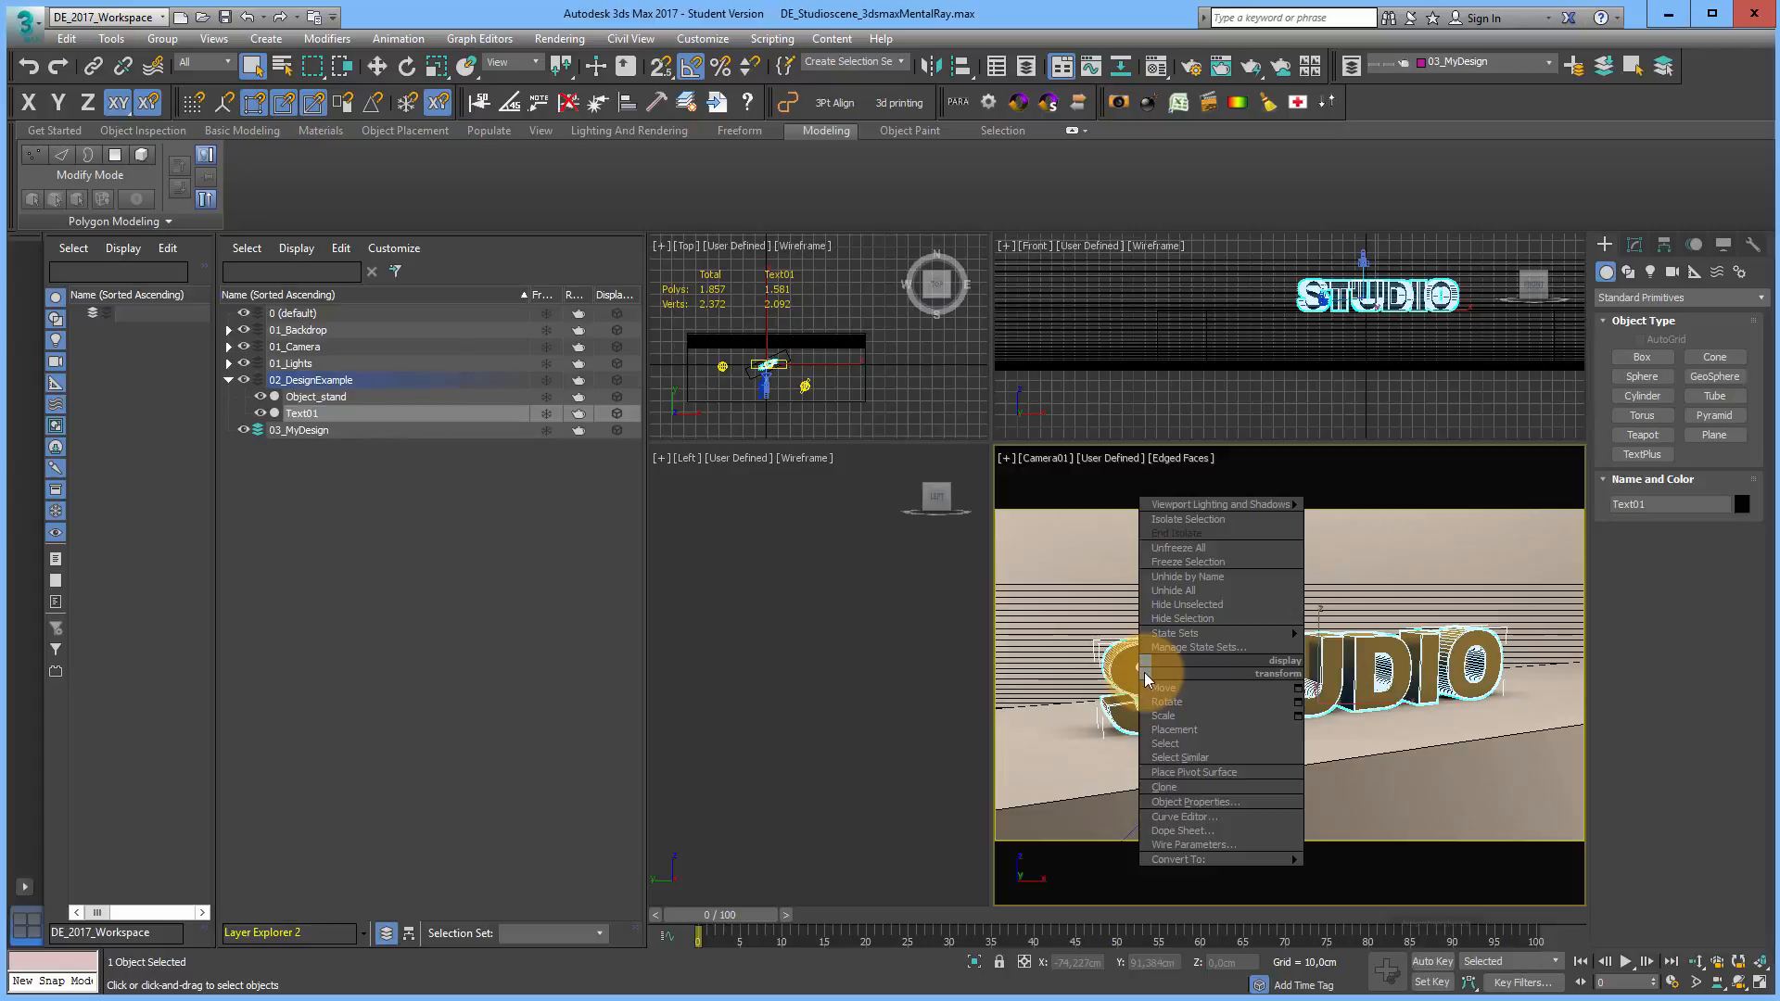
pyautogui.click(1194, 623)
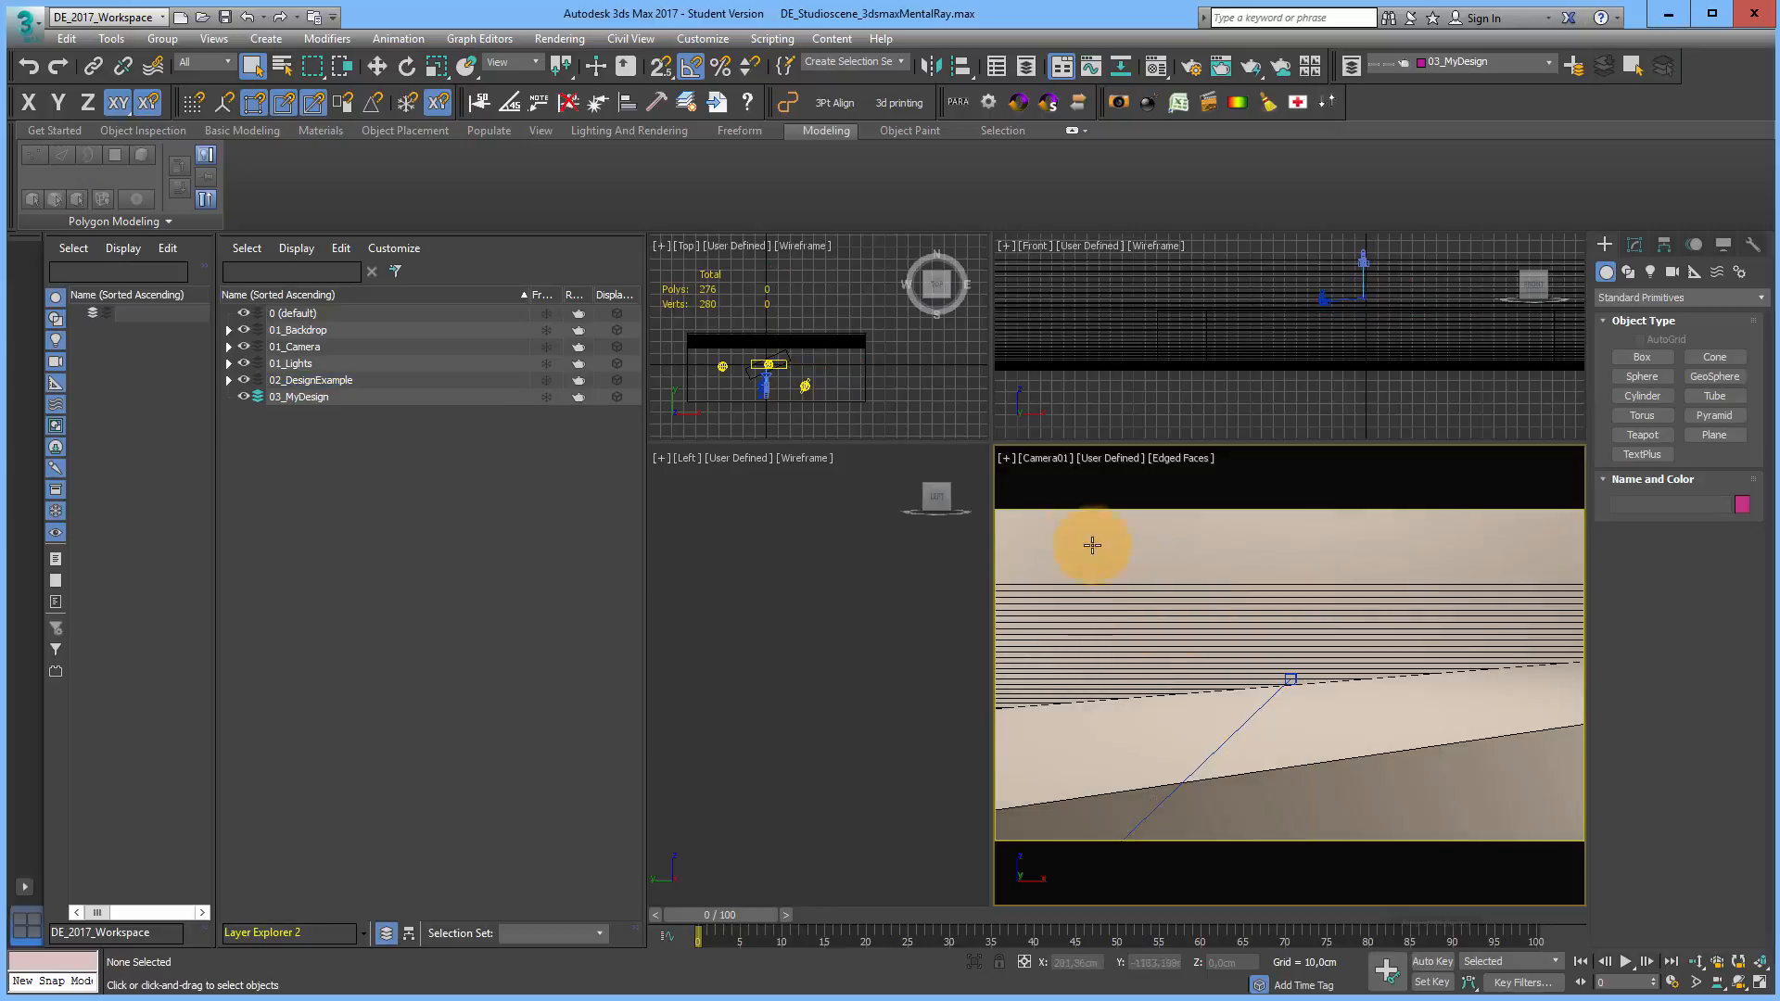
pyautogui.moveTo(990, 445); pyautogui.dragTo(1137, 589)
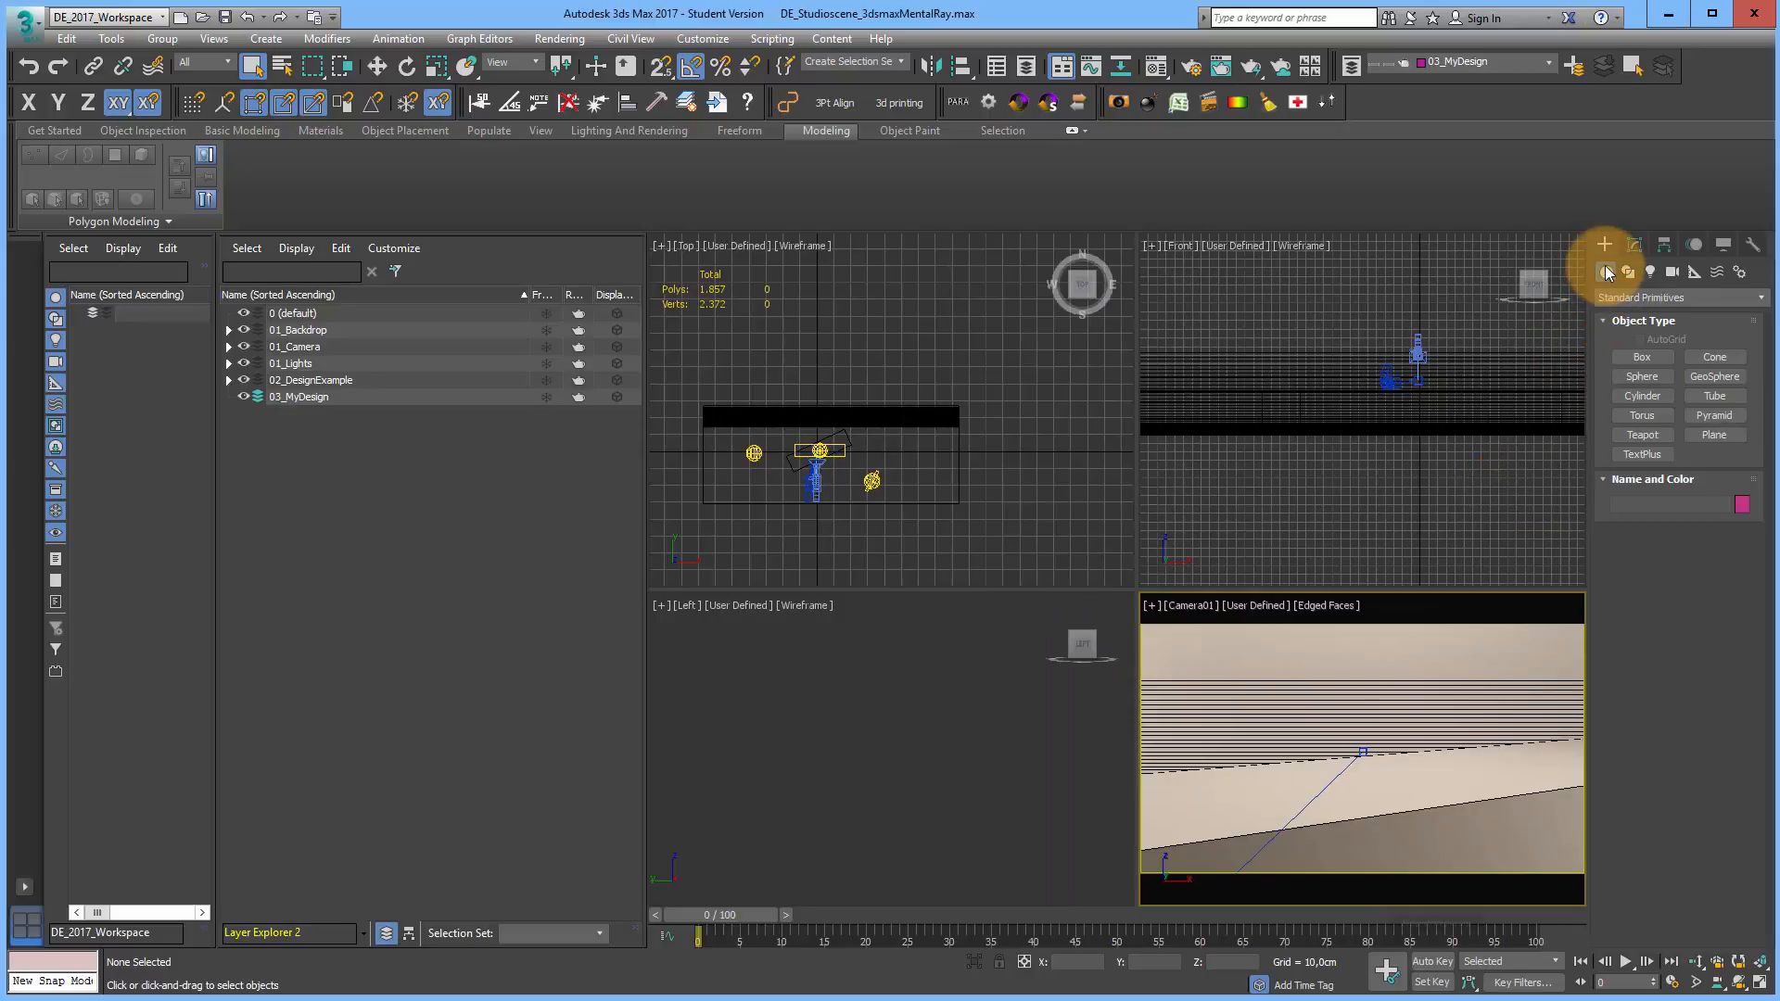
# Step: Create a box at the origin by keyboard entry with length 30 cm, width 30 cm and height 10 cm
pyautogui.click(1643, 358)
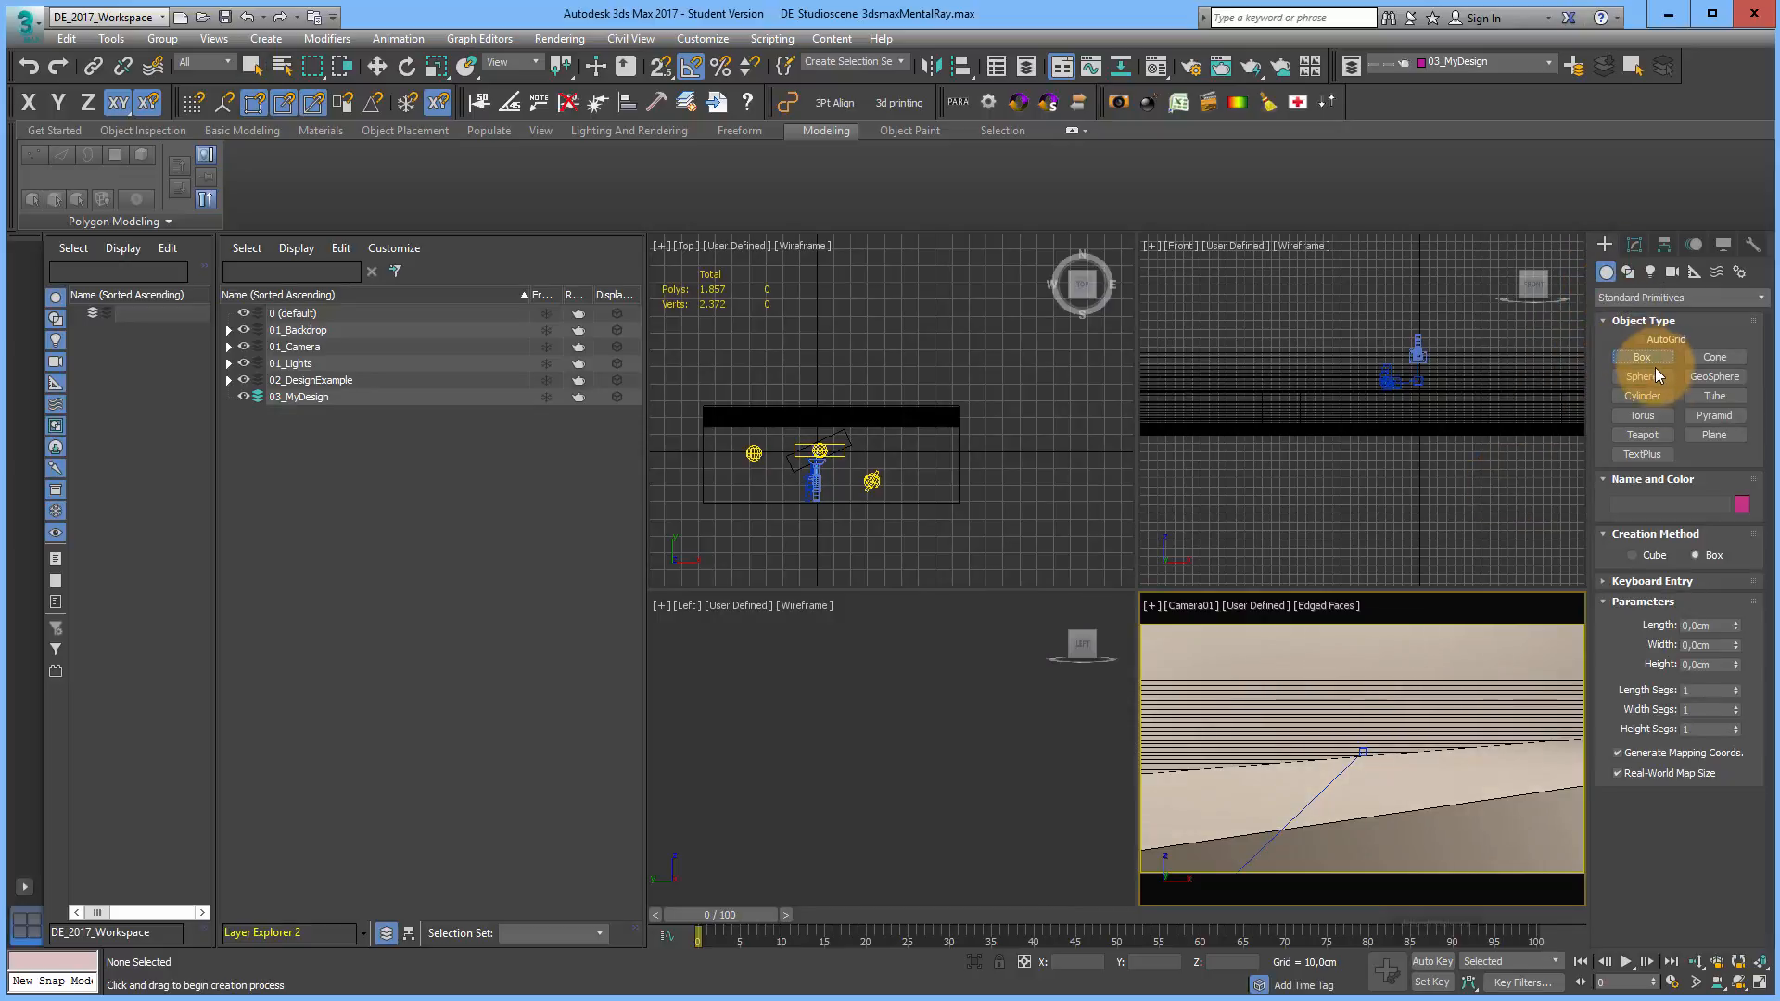
pyautogui.click(1620, 584)
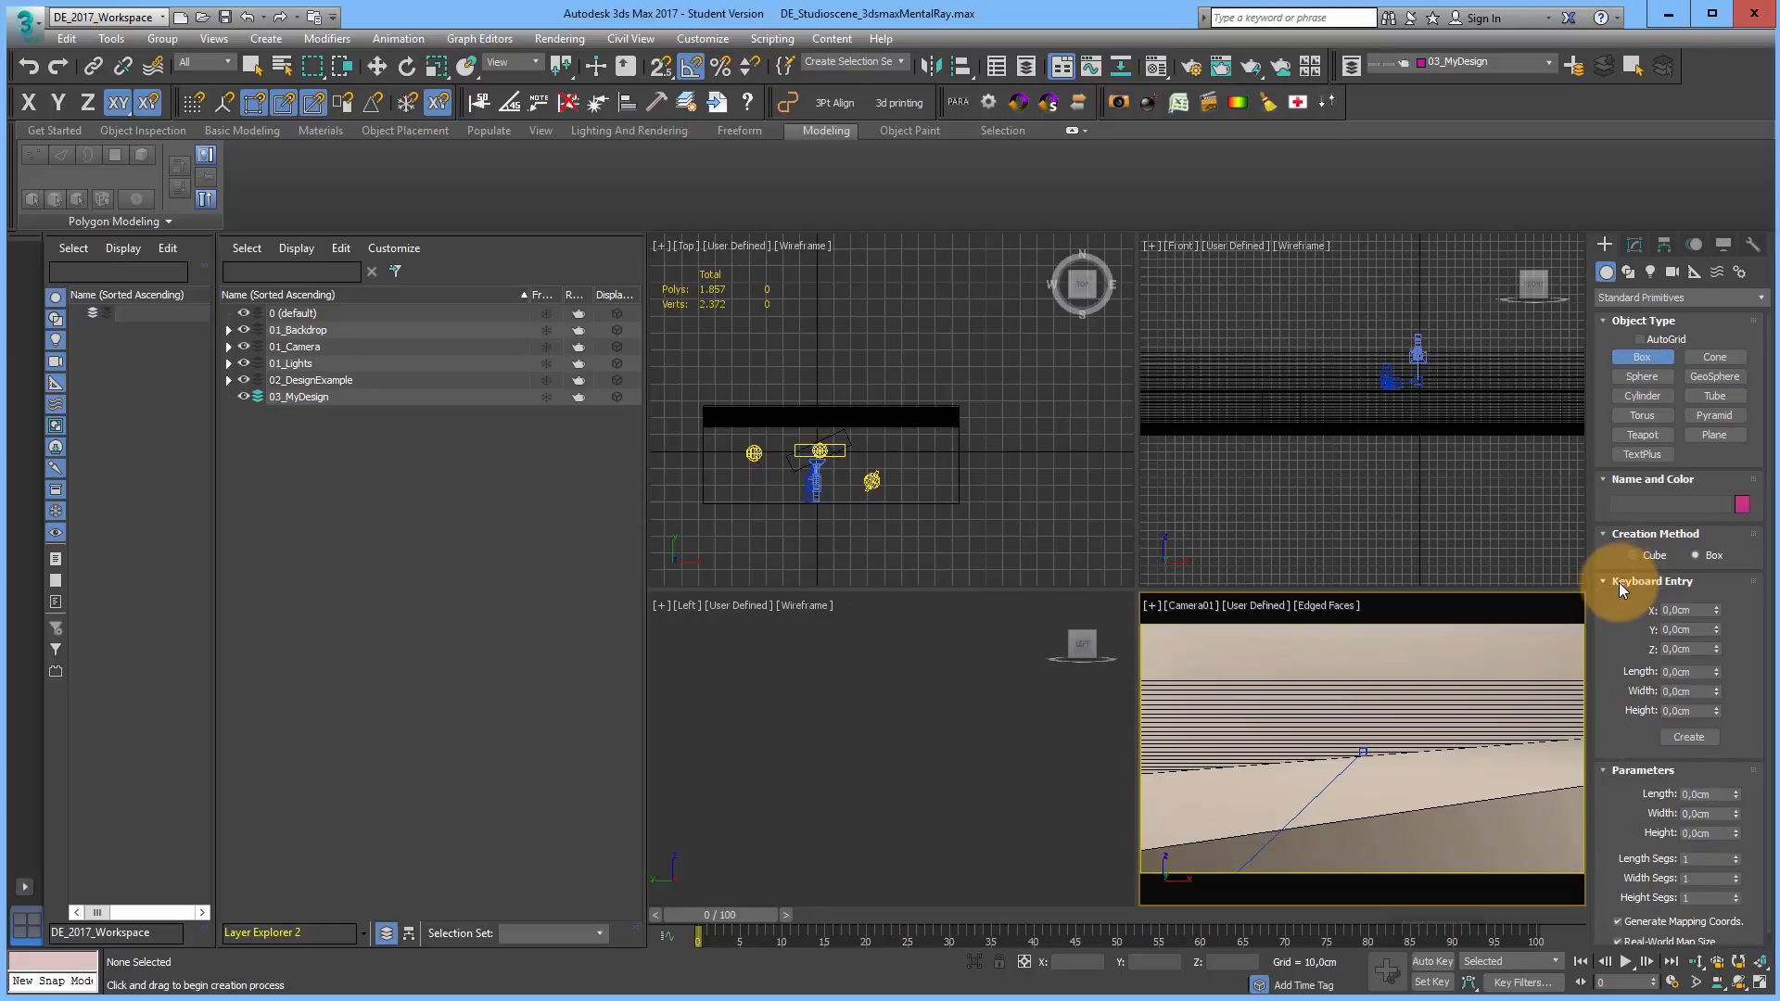
pyautogui.click(1666, 674)
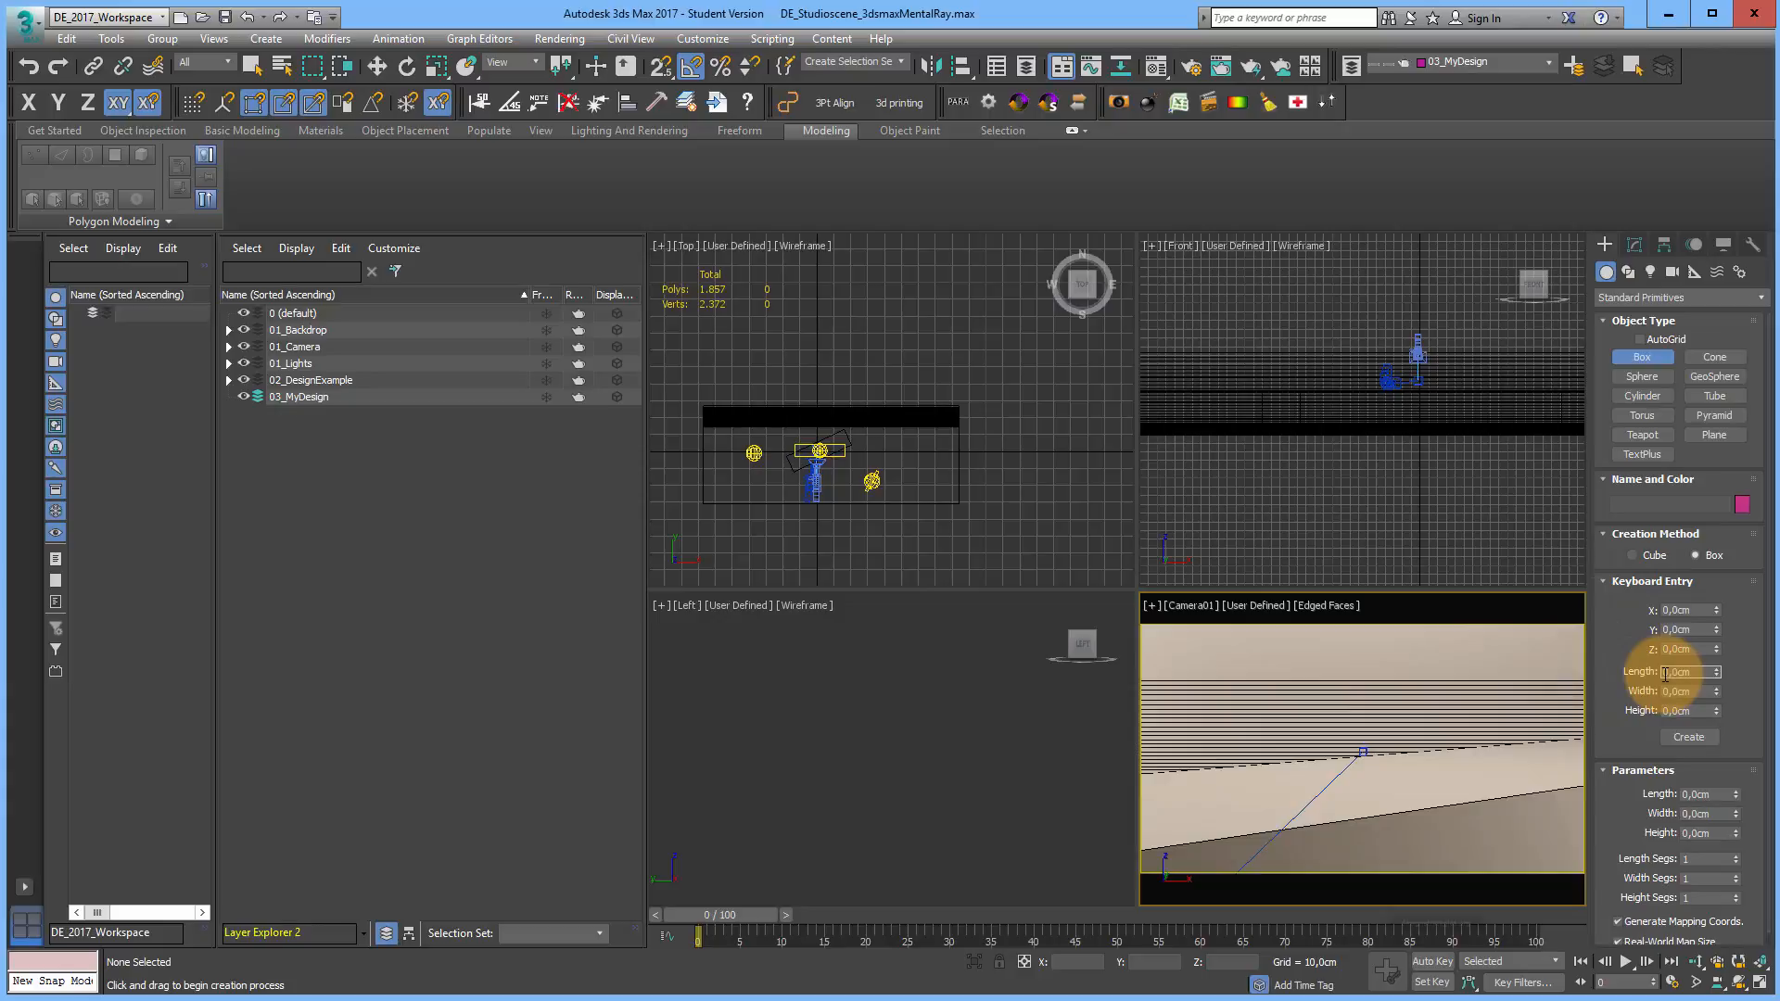
pyautogui.write('1')
pyautogui.press('BackSpace')
pyautogui.write('3')
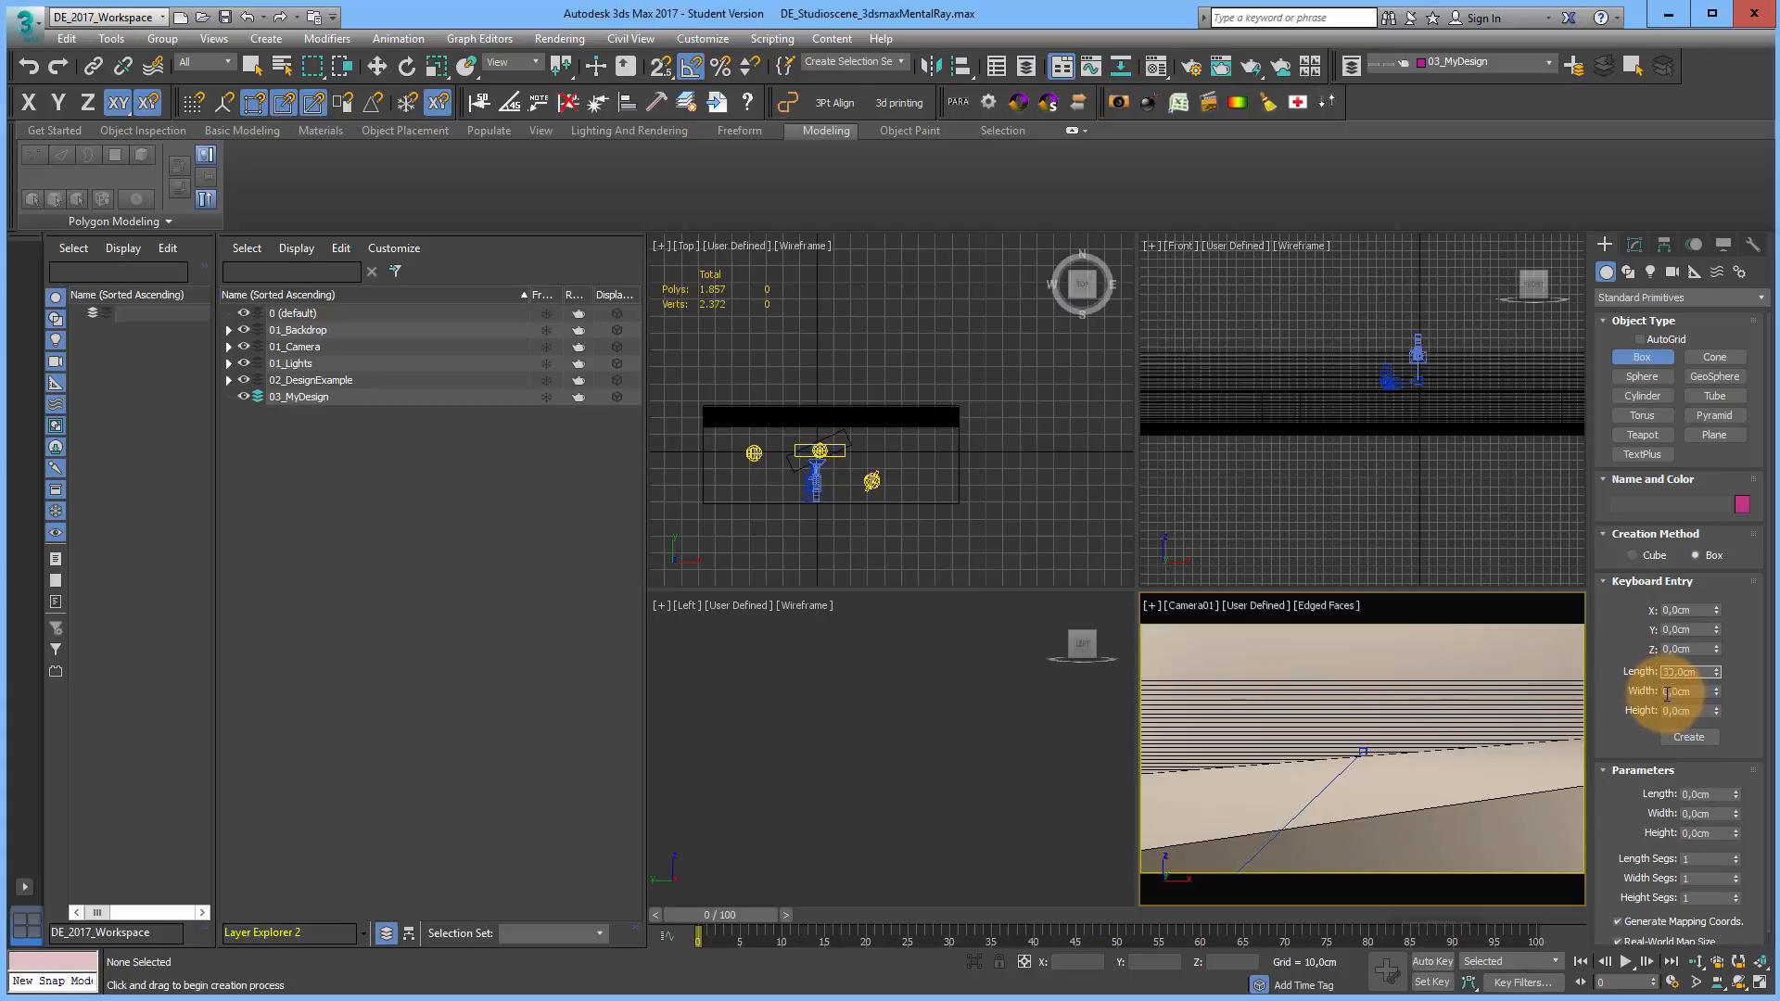
pyautogui.click(1666, 693)
pyautogui.write('3')
pyautogui.click(1665, 712)
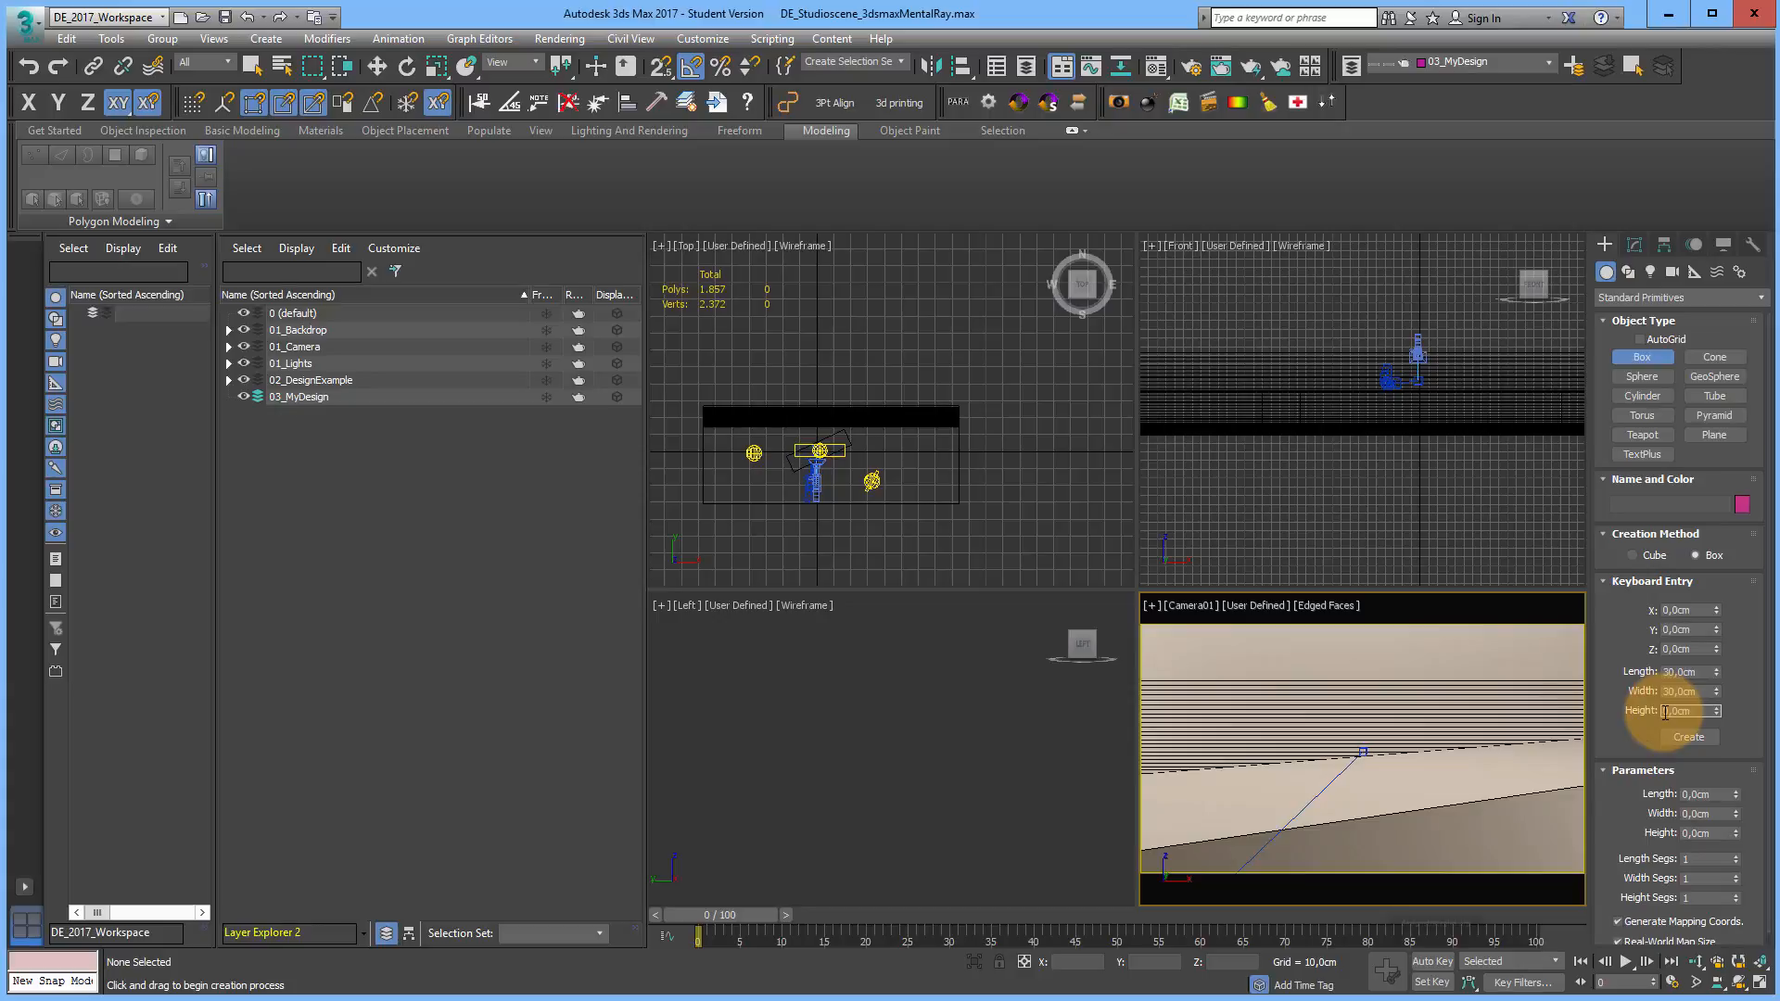
pyautogui.write('1')
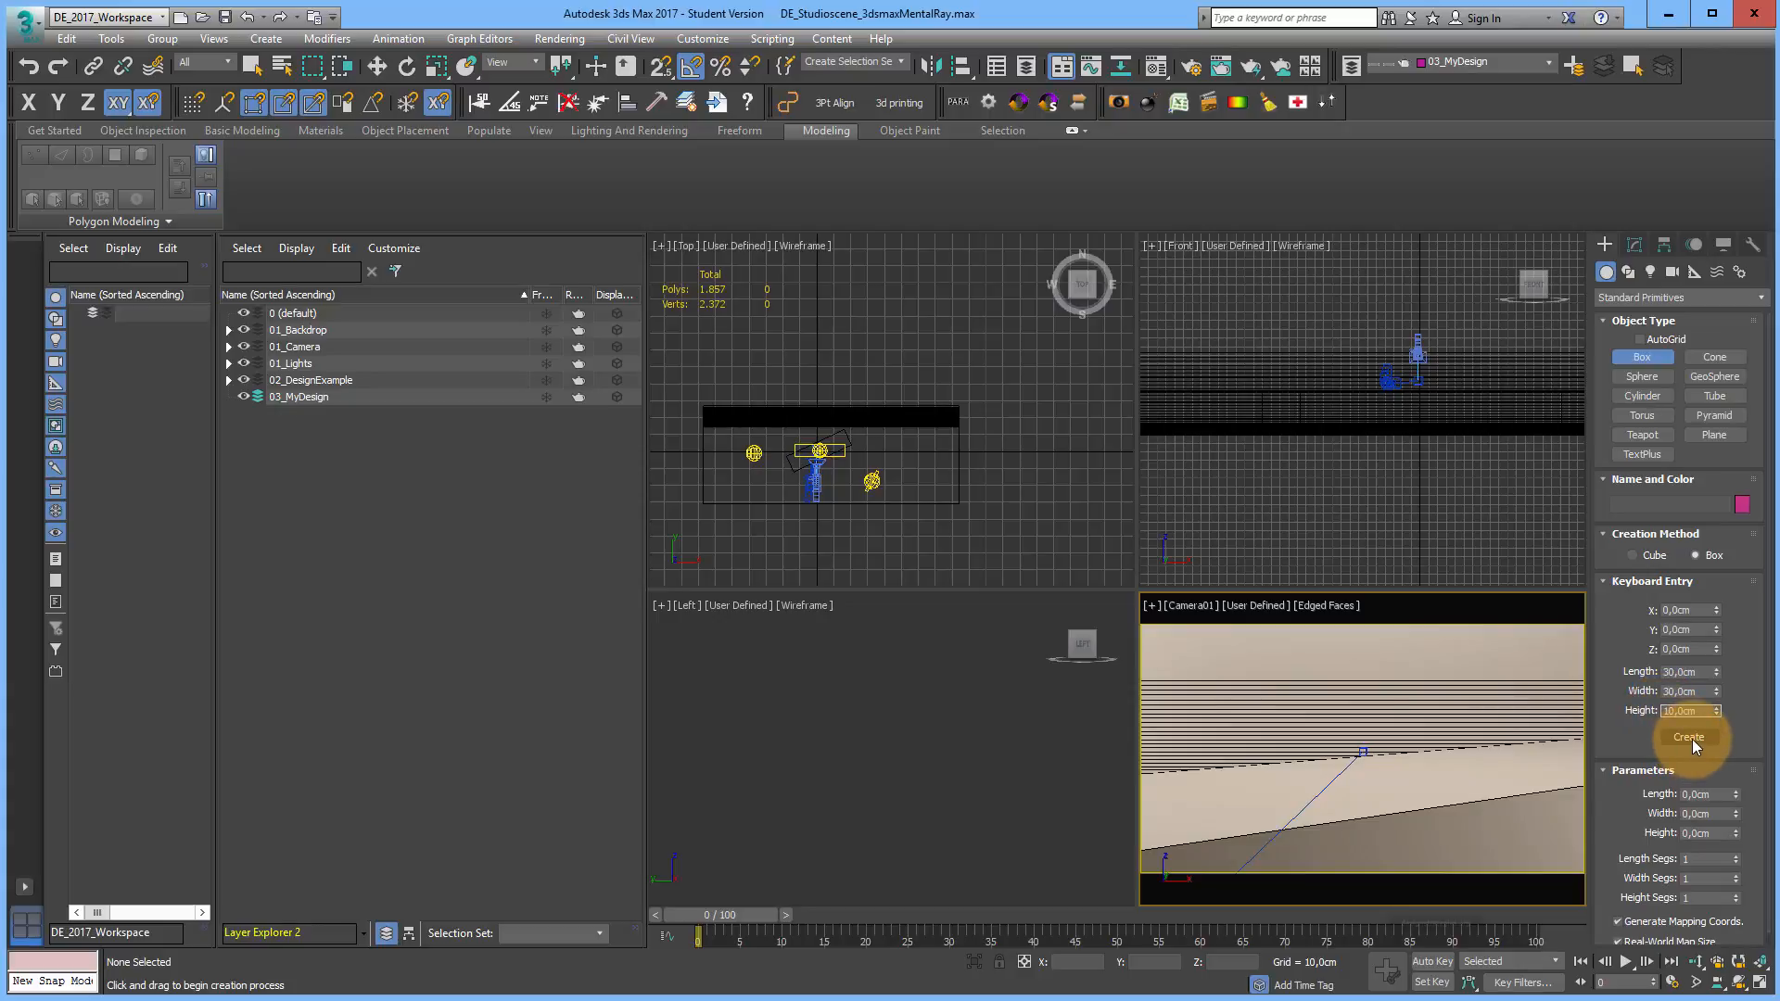
pyautogui.click(1689, 737)
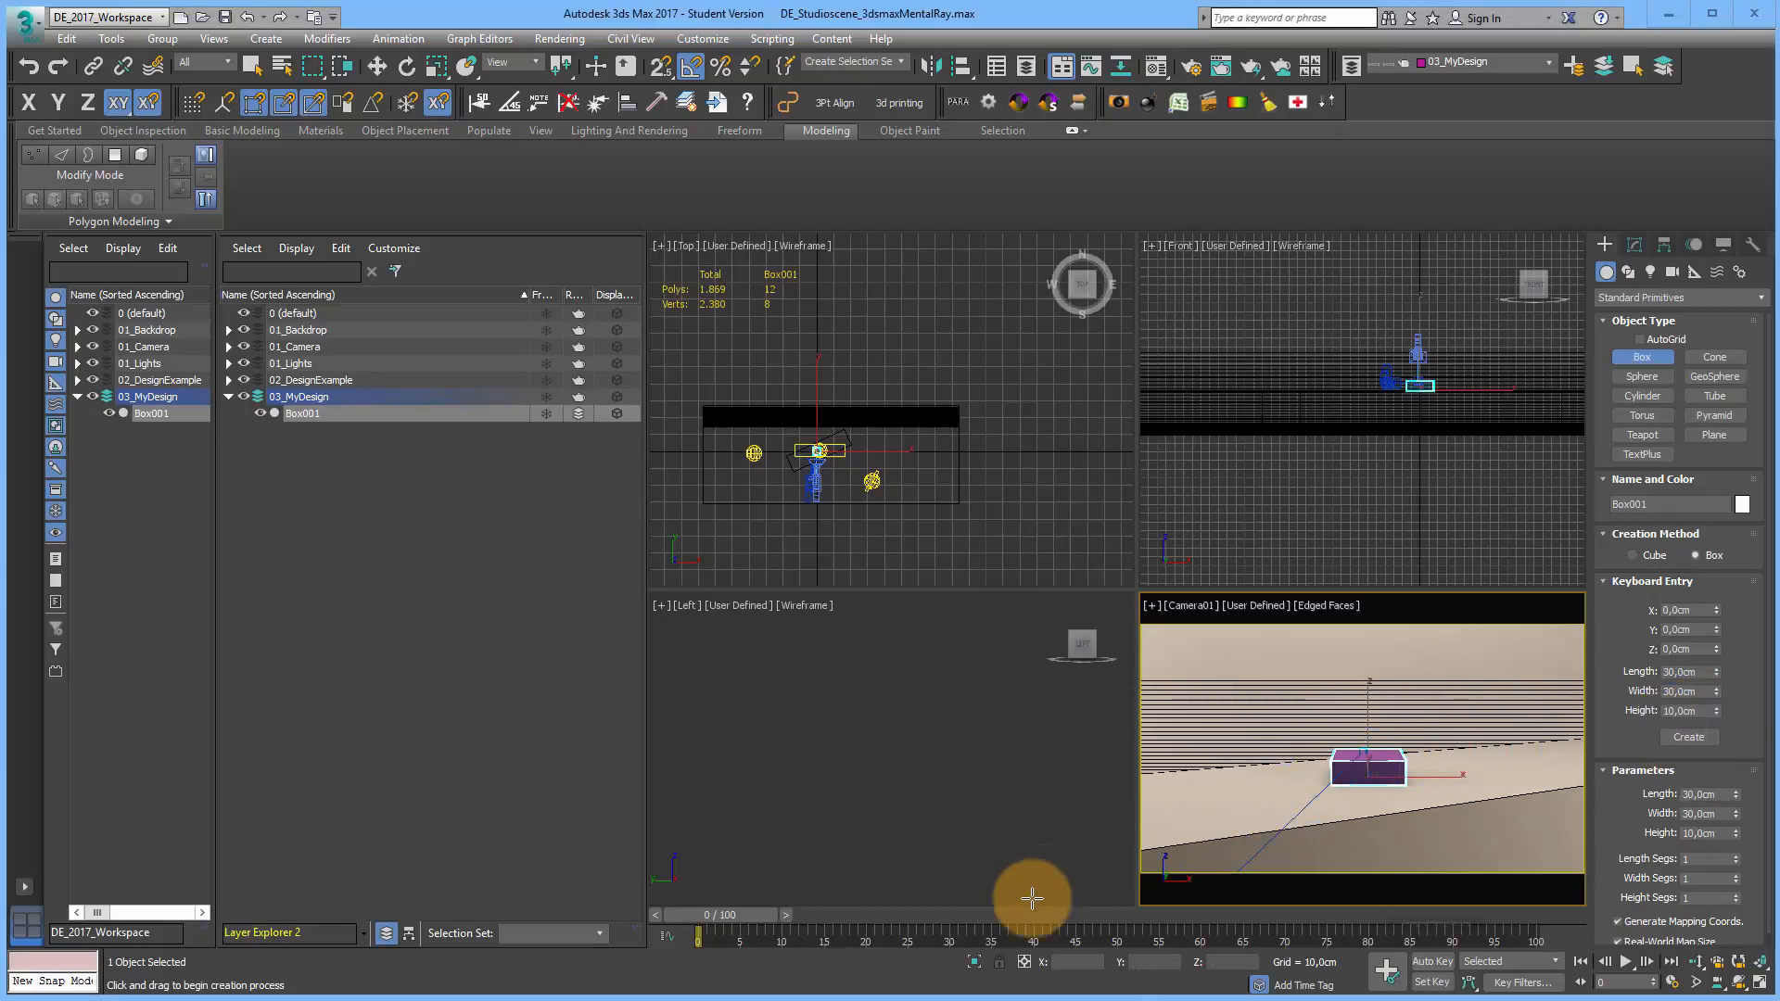
# Step: Isolate the box and change the Left viewport to a Perspective view
pyautogui.click(971, 964)
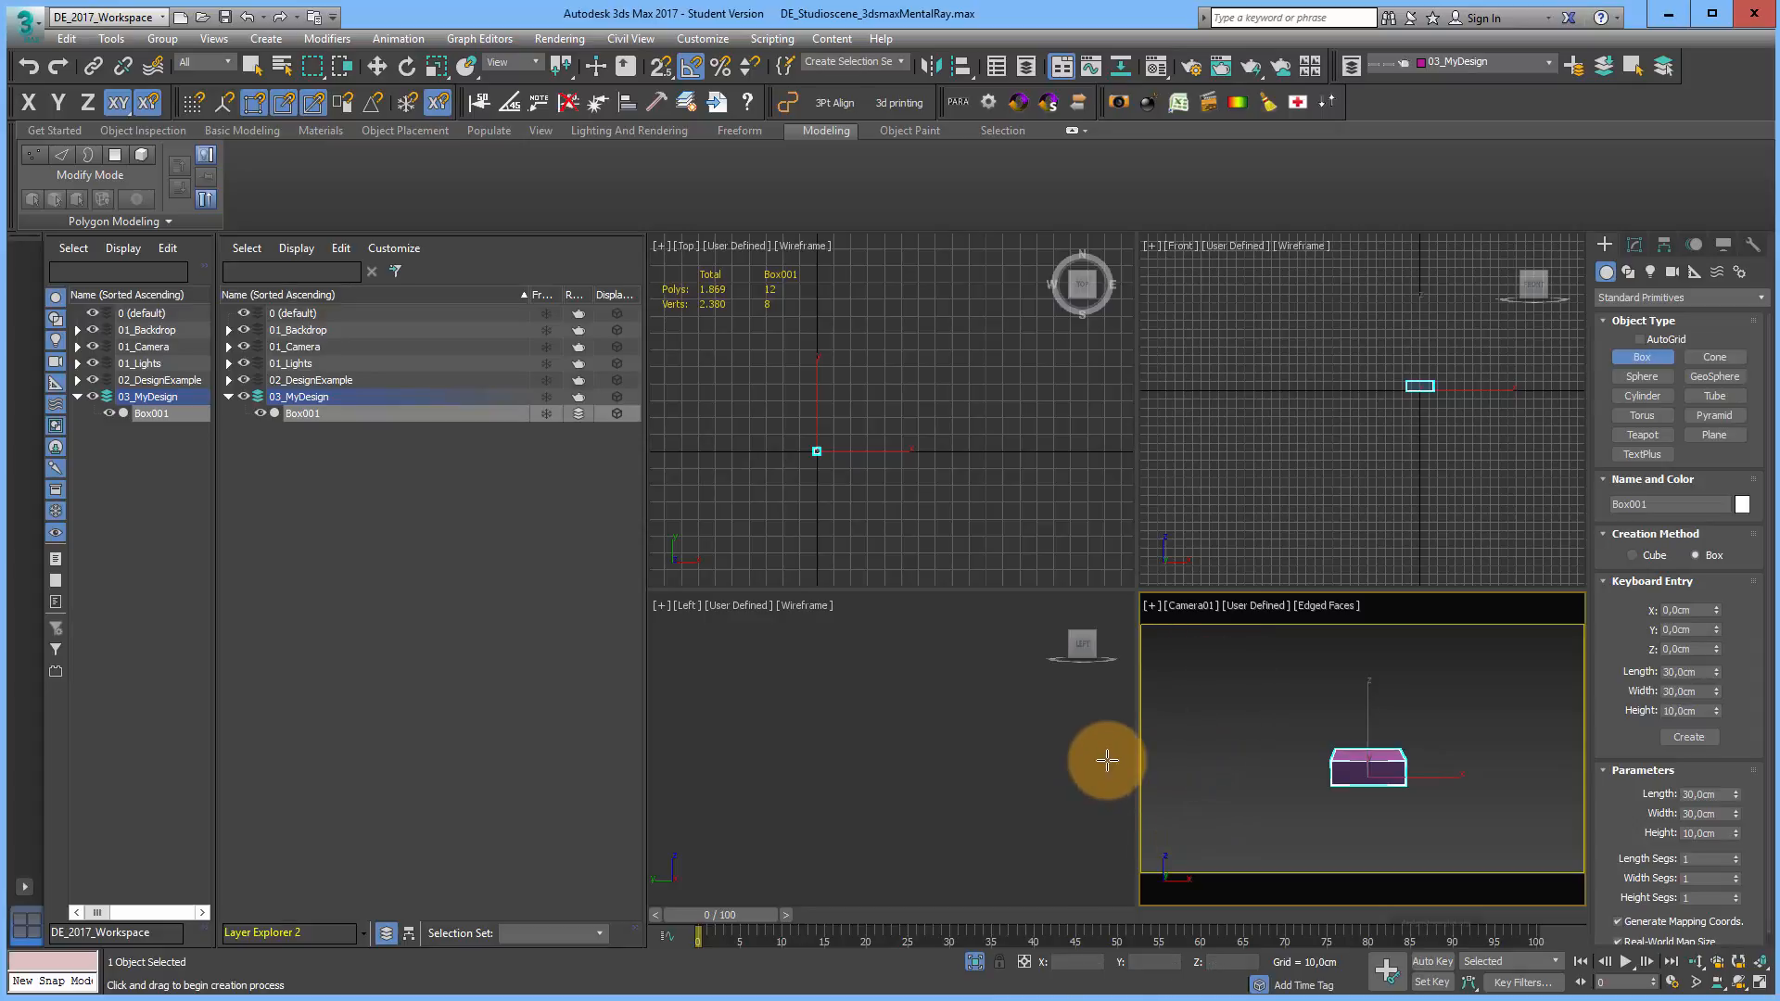
pyautogui.click(946, 725)
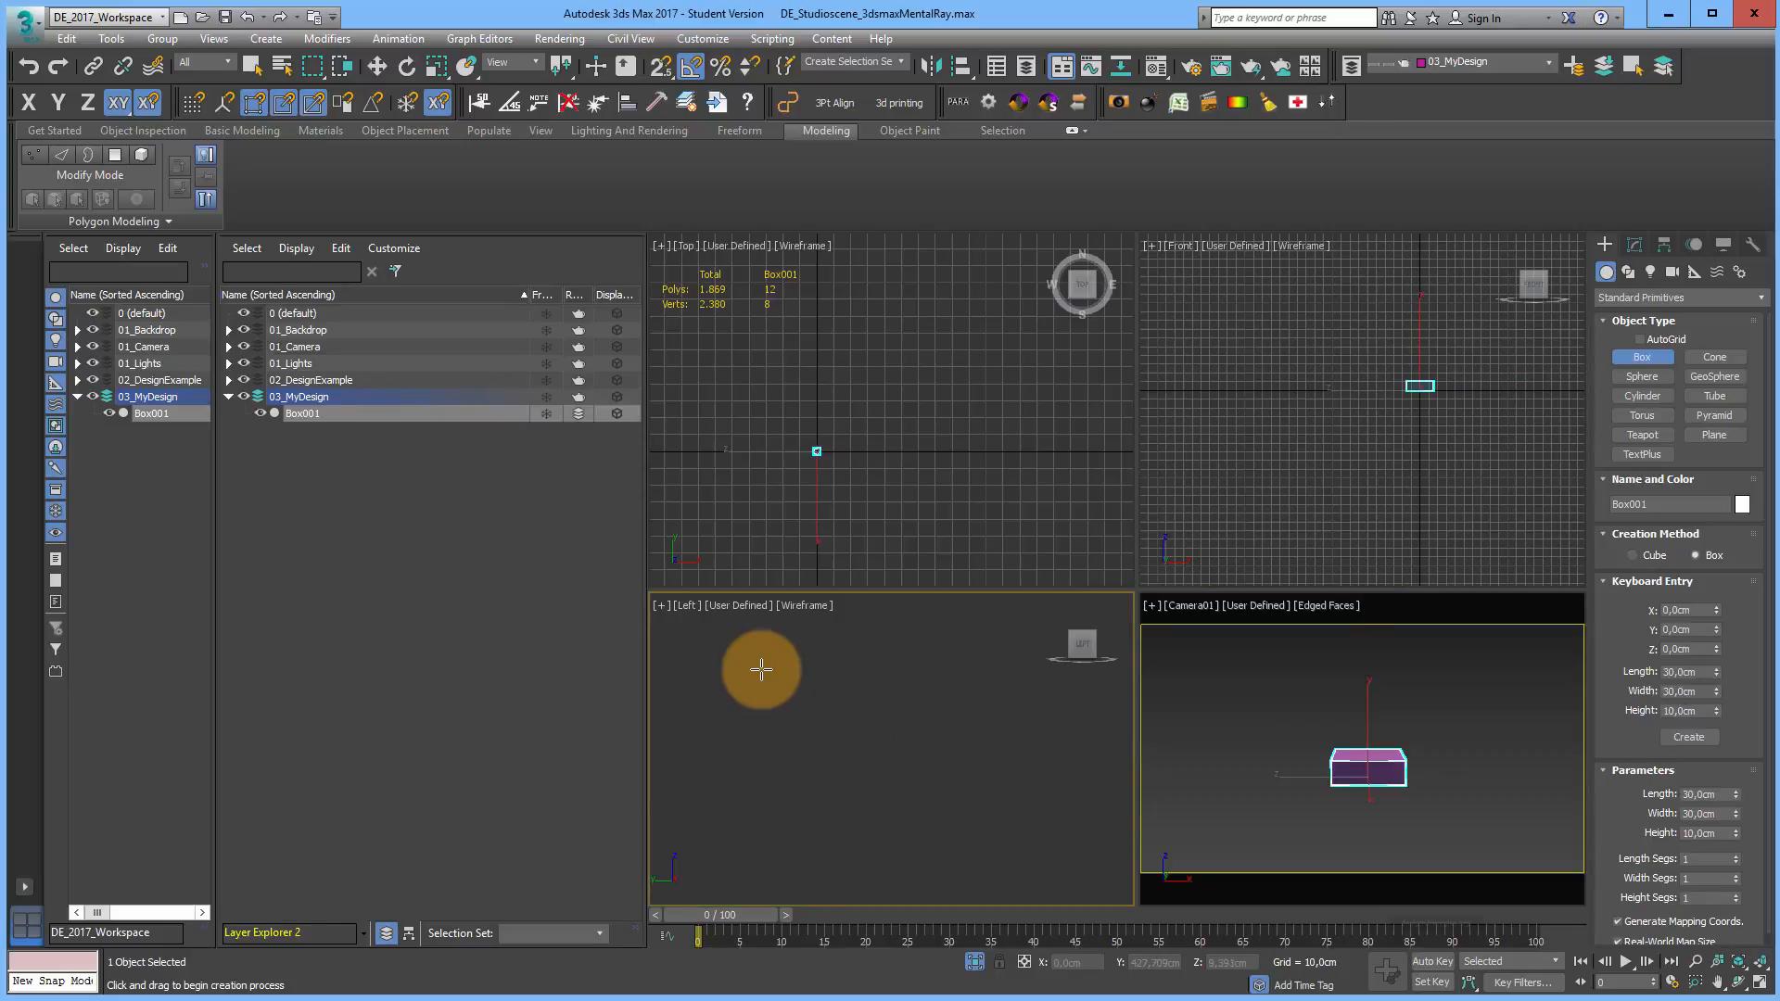
pyautogui.click(687, 609)
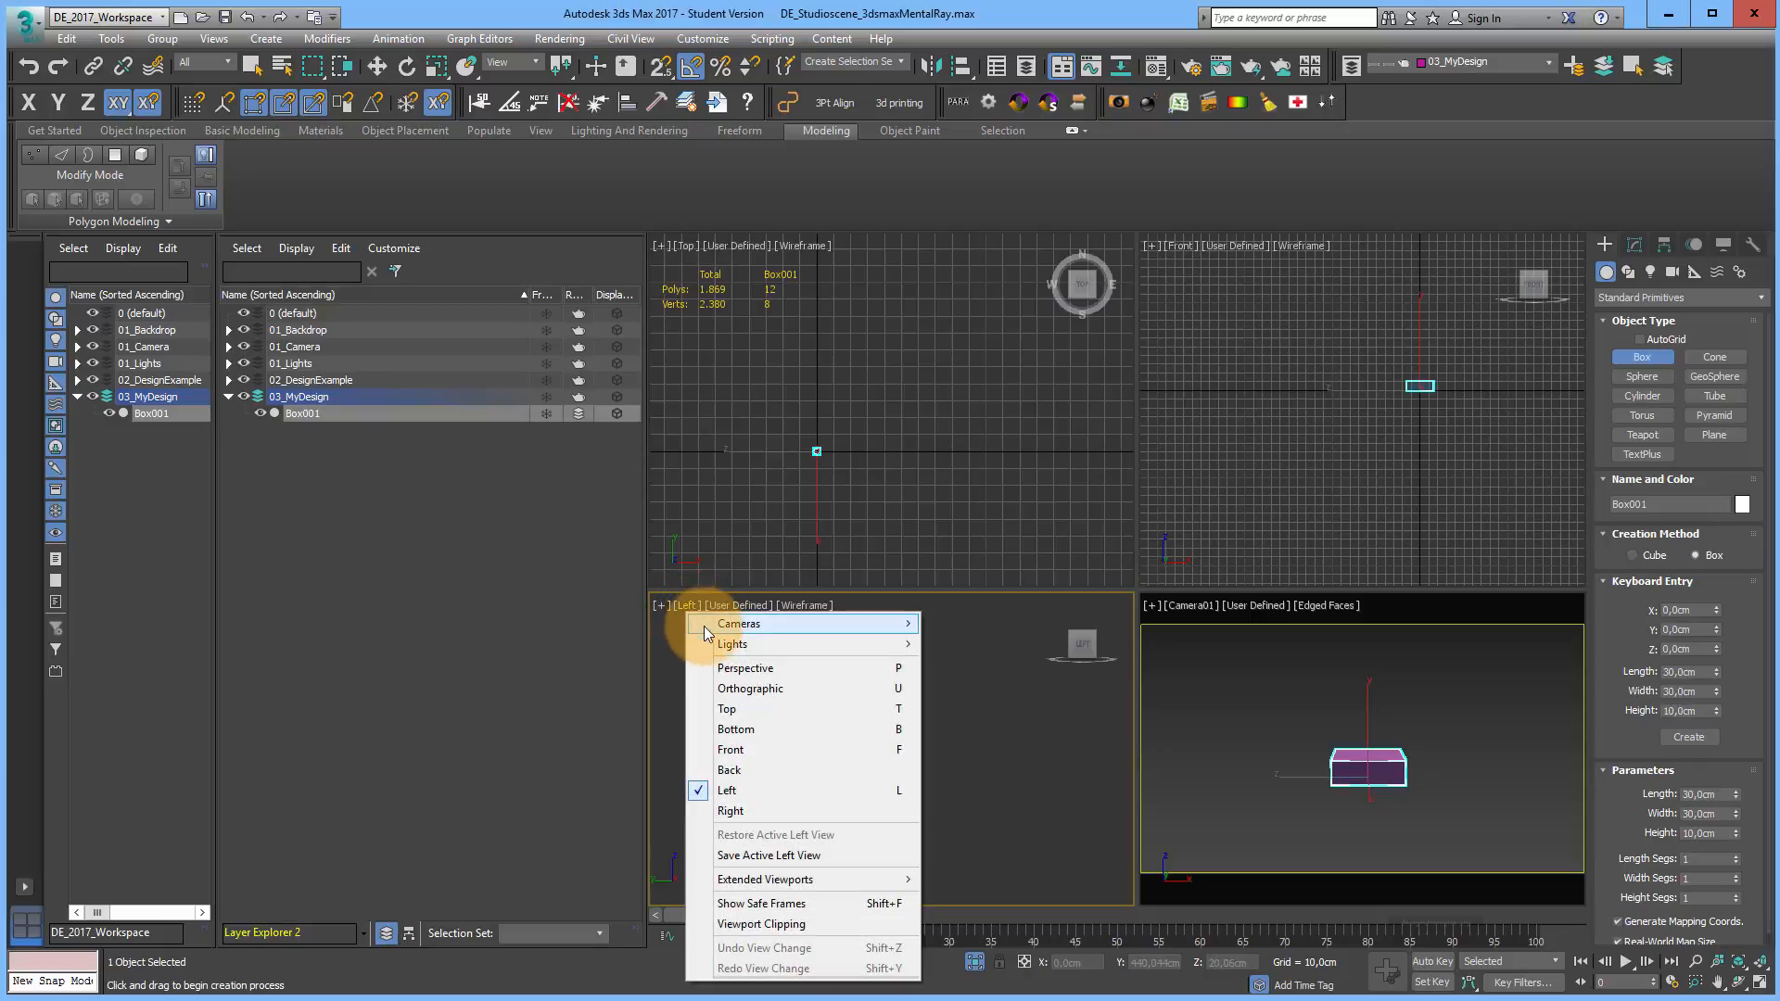
pyautogui.click(730, 671)
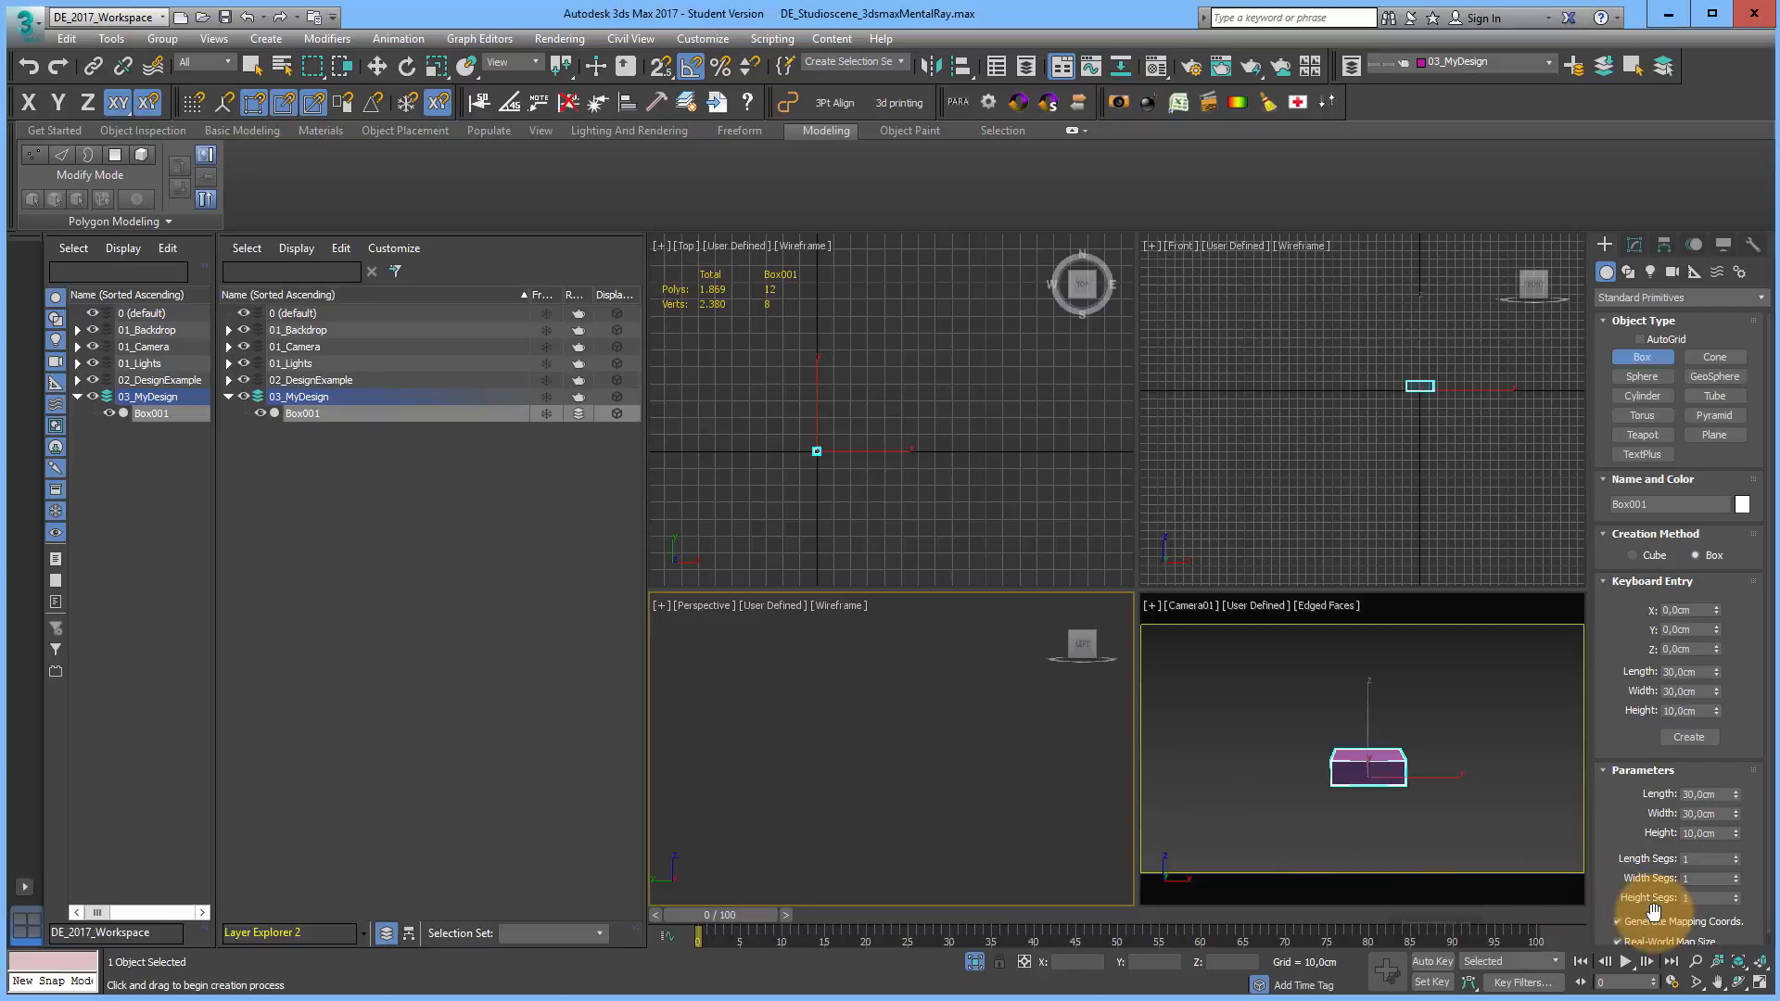
# Step: Fit the box in all viewports and maximize the Perspective view, orbited to look at the box obliquely from above
pyautogui.click(1760, 966)
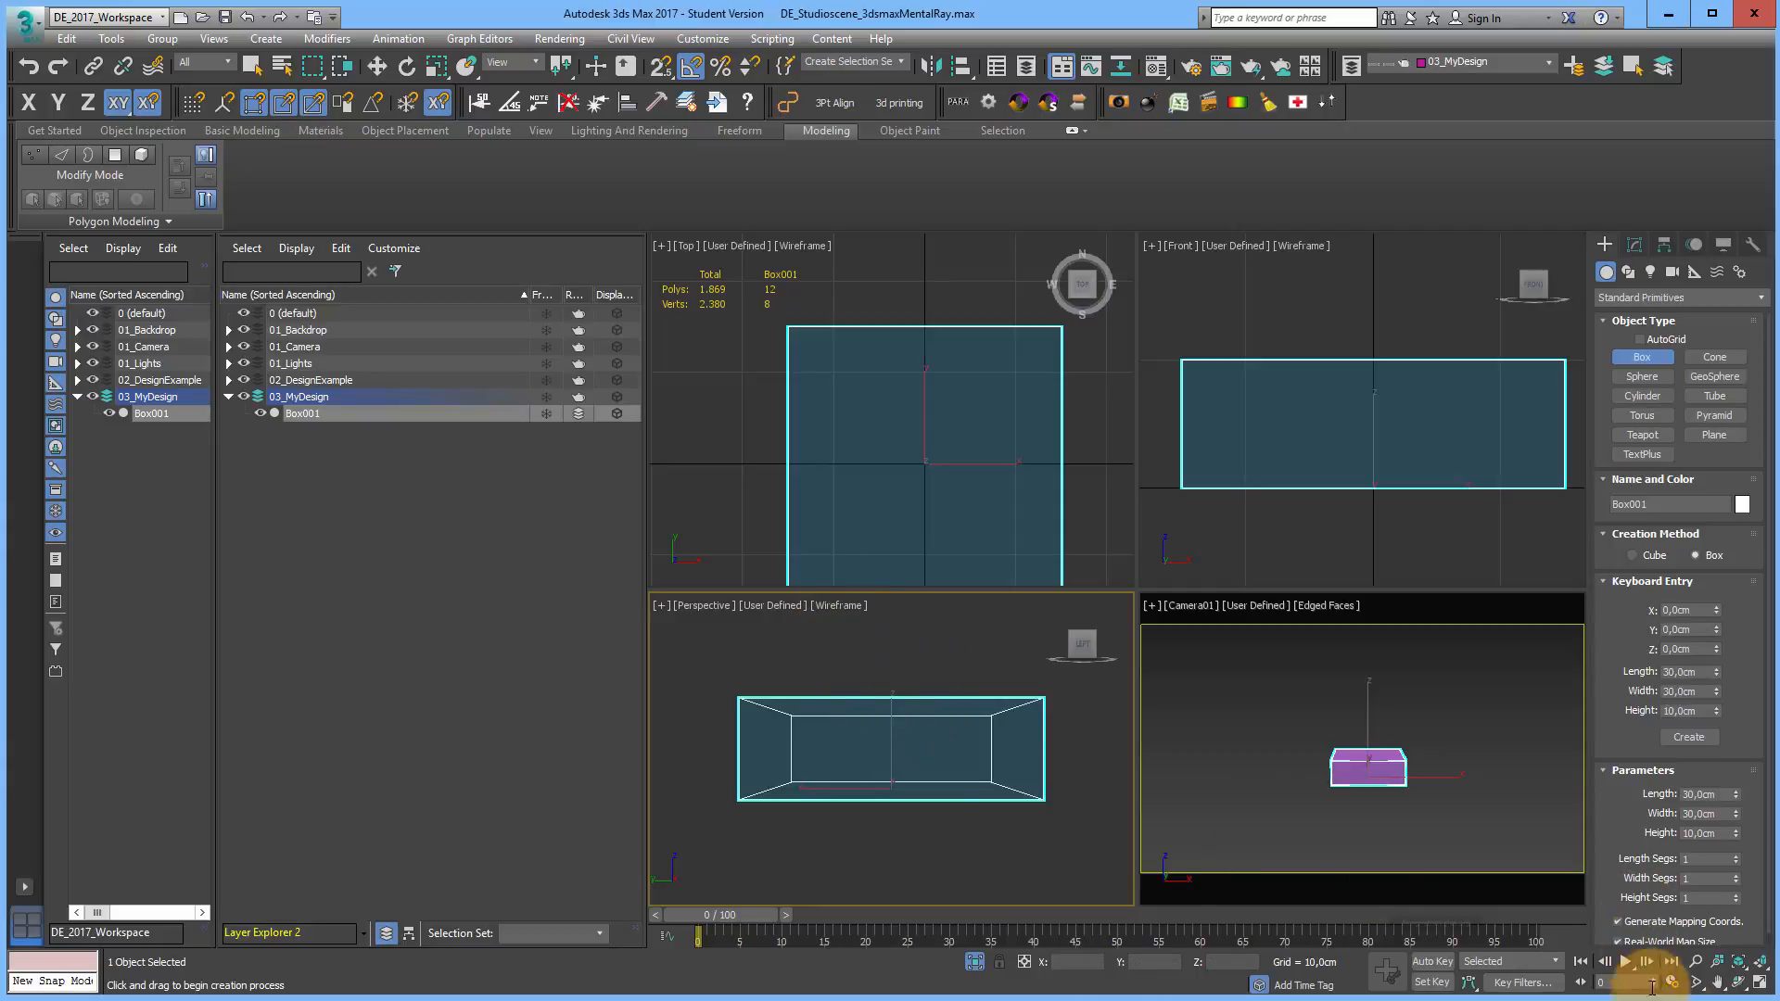
pyautogui.click(1759, 987)
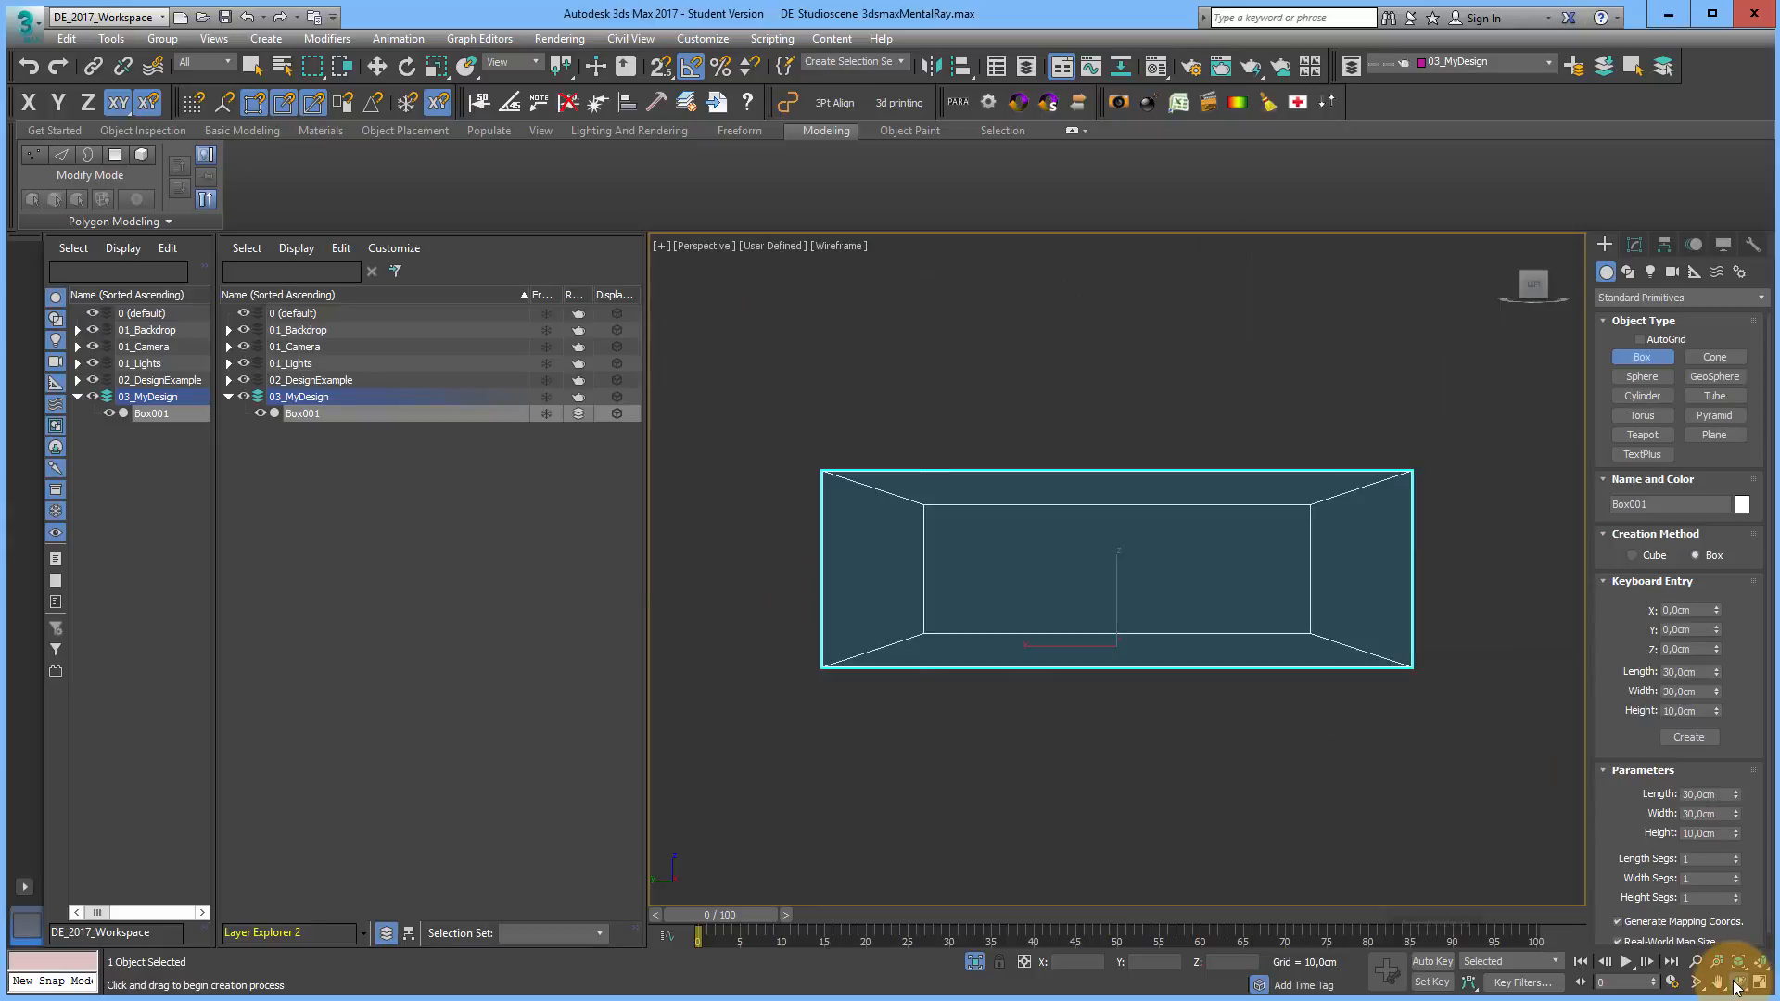
pyautogui.click(1737, 985)
pyautogui.moveTo(1283, 707); pyautogui.dragTo(1318, 694)
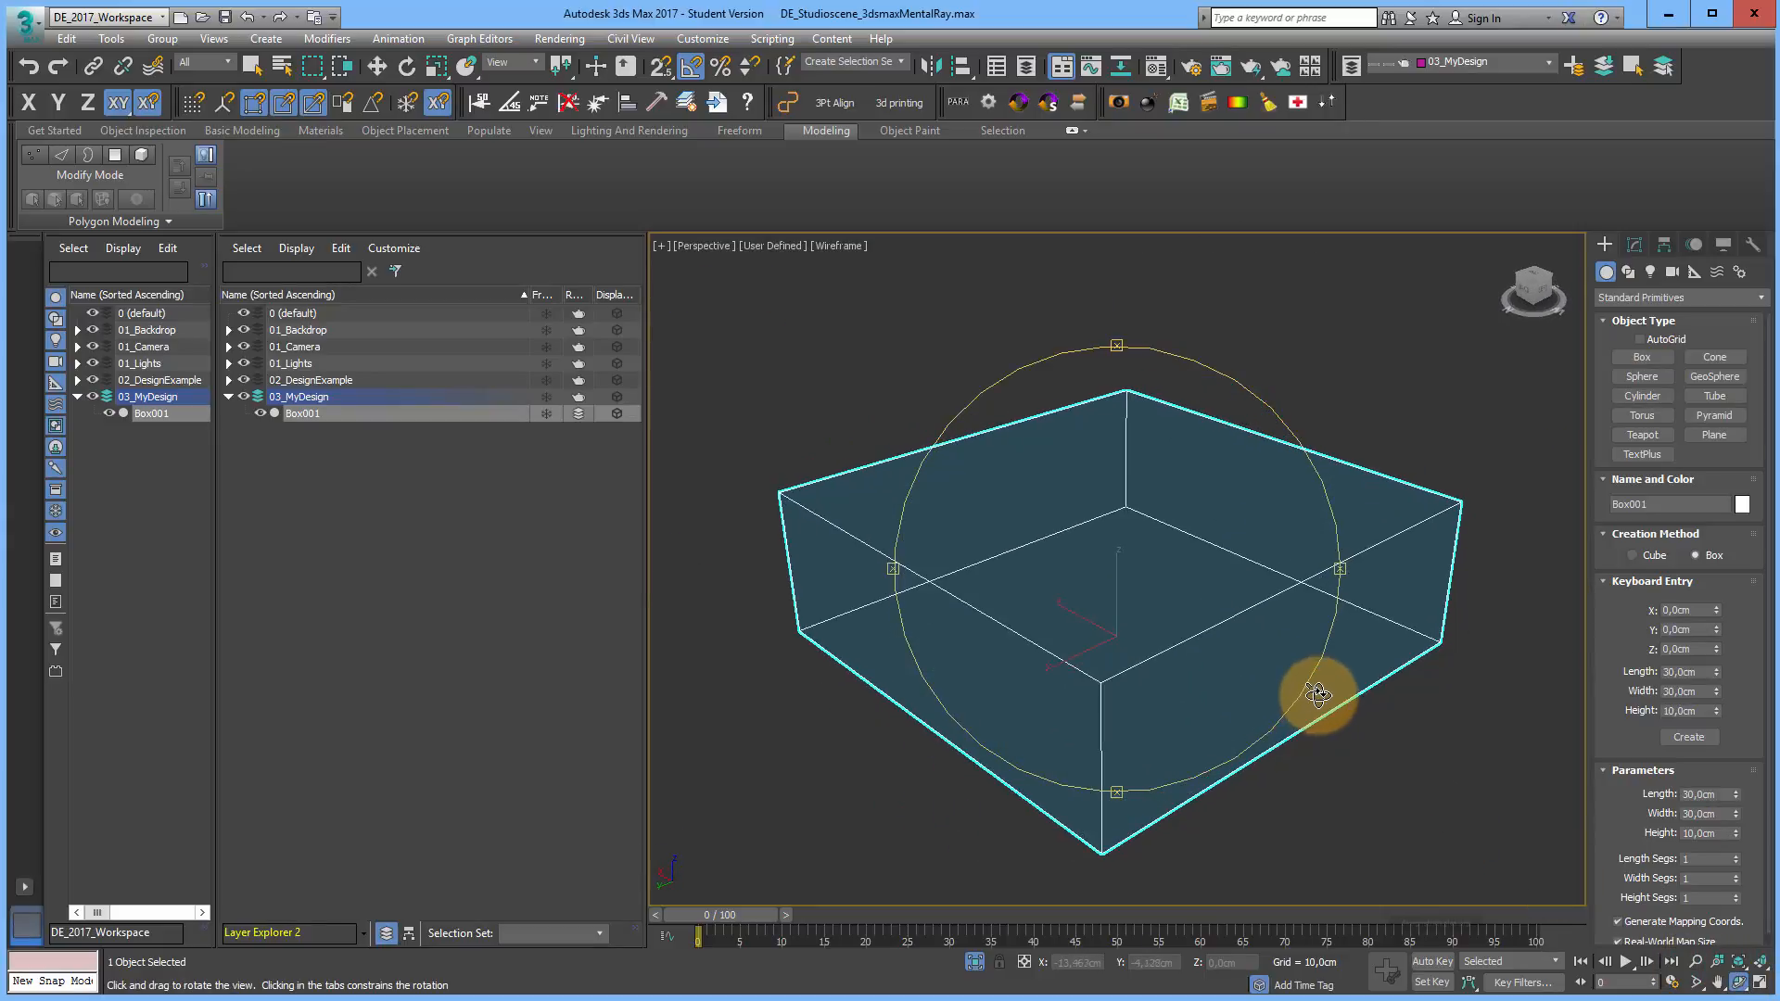
# Step: Display the Perspective view in default shading with edged faces turned on
pyautogui.press('F3')
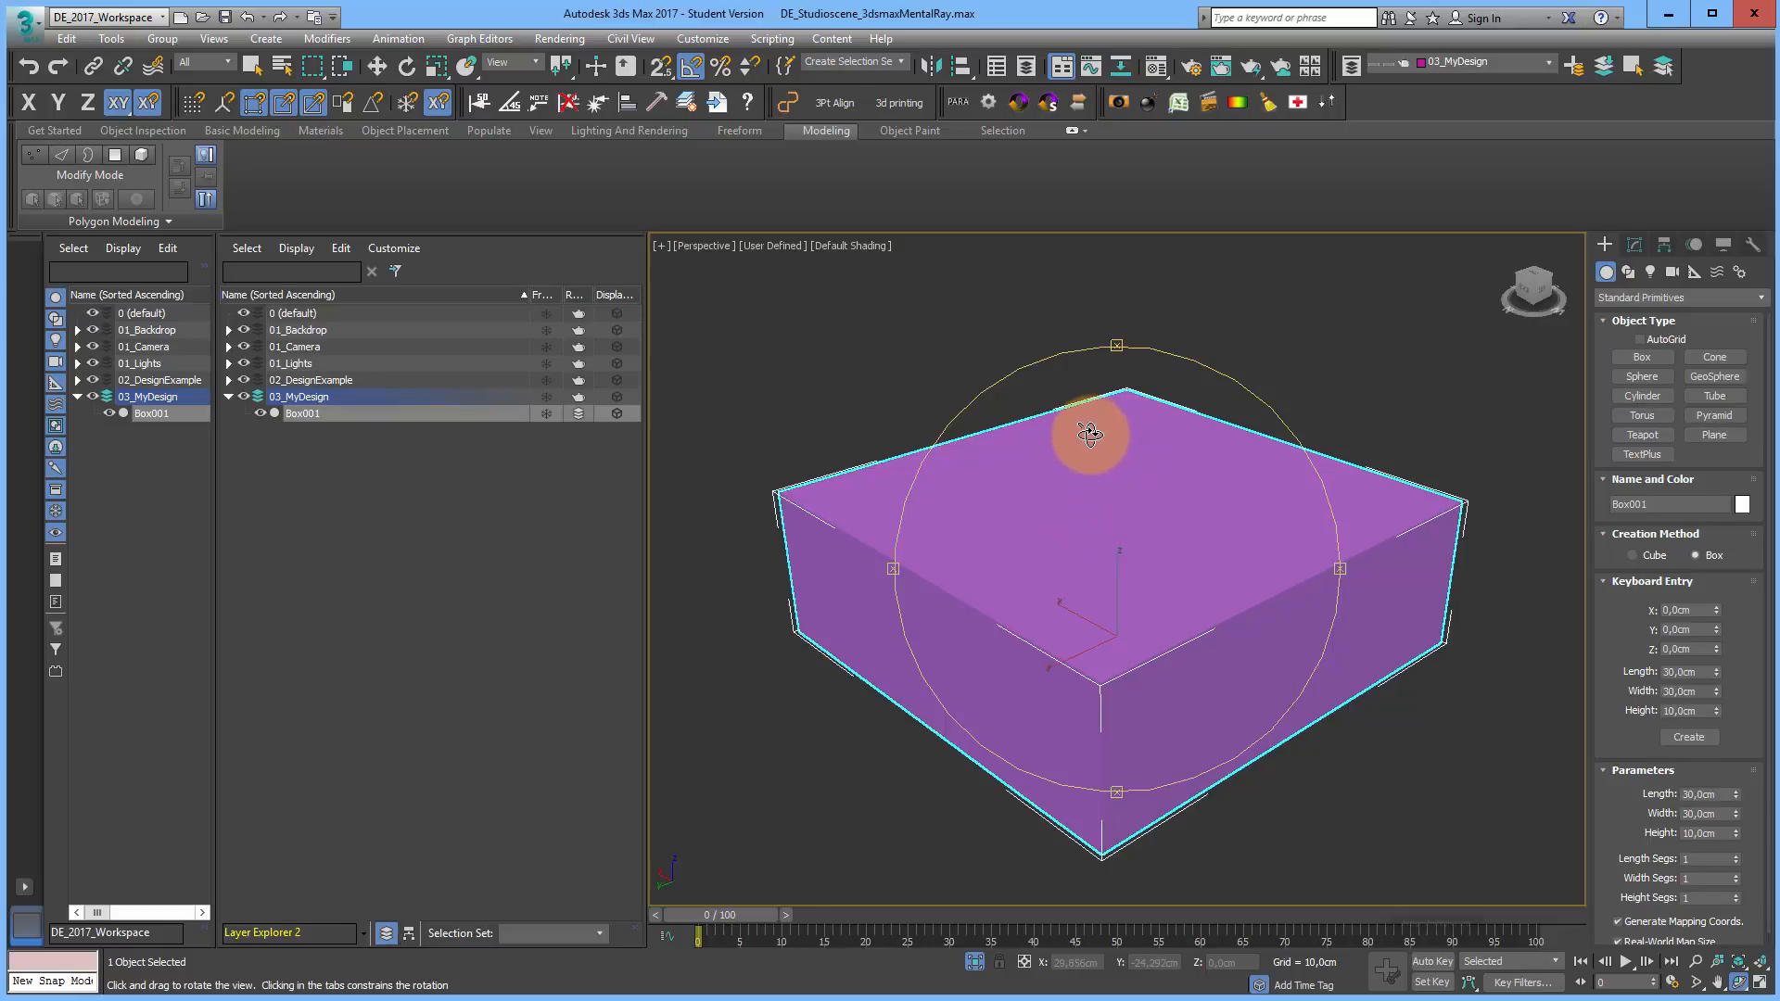
pyautogui.press('F4')
pyautogui.press('F4')
pyautogui.press('F4')
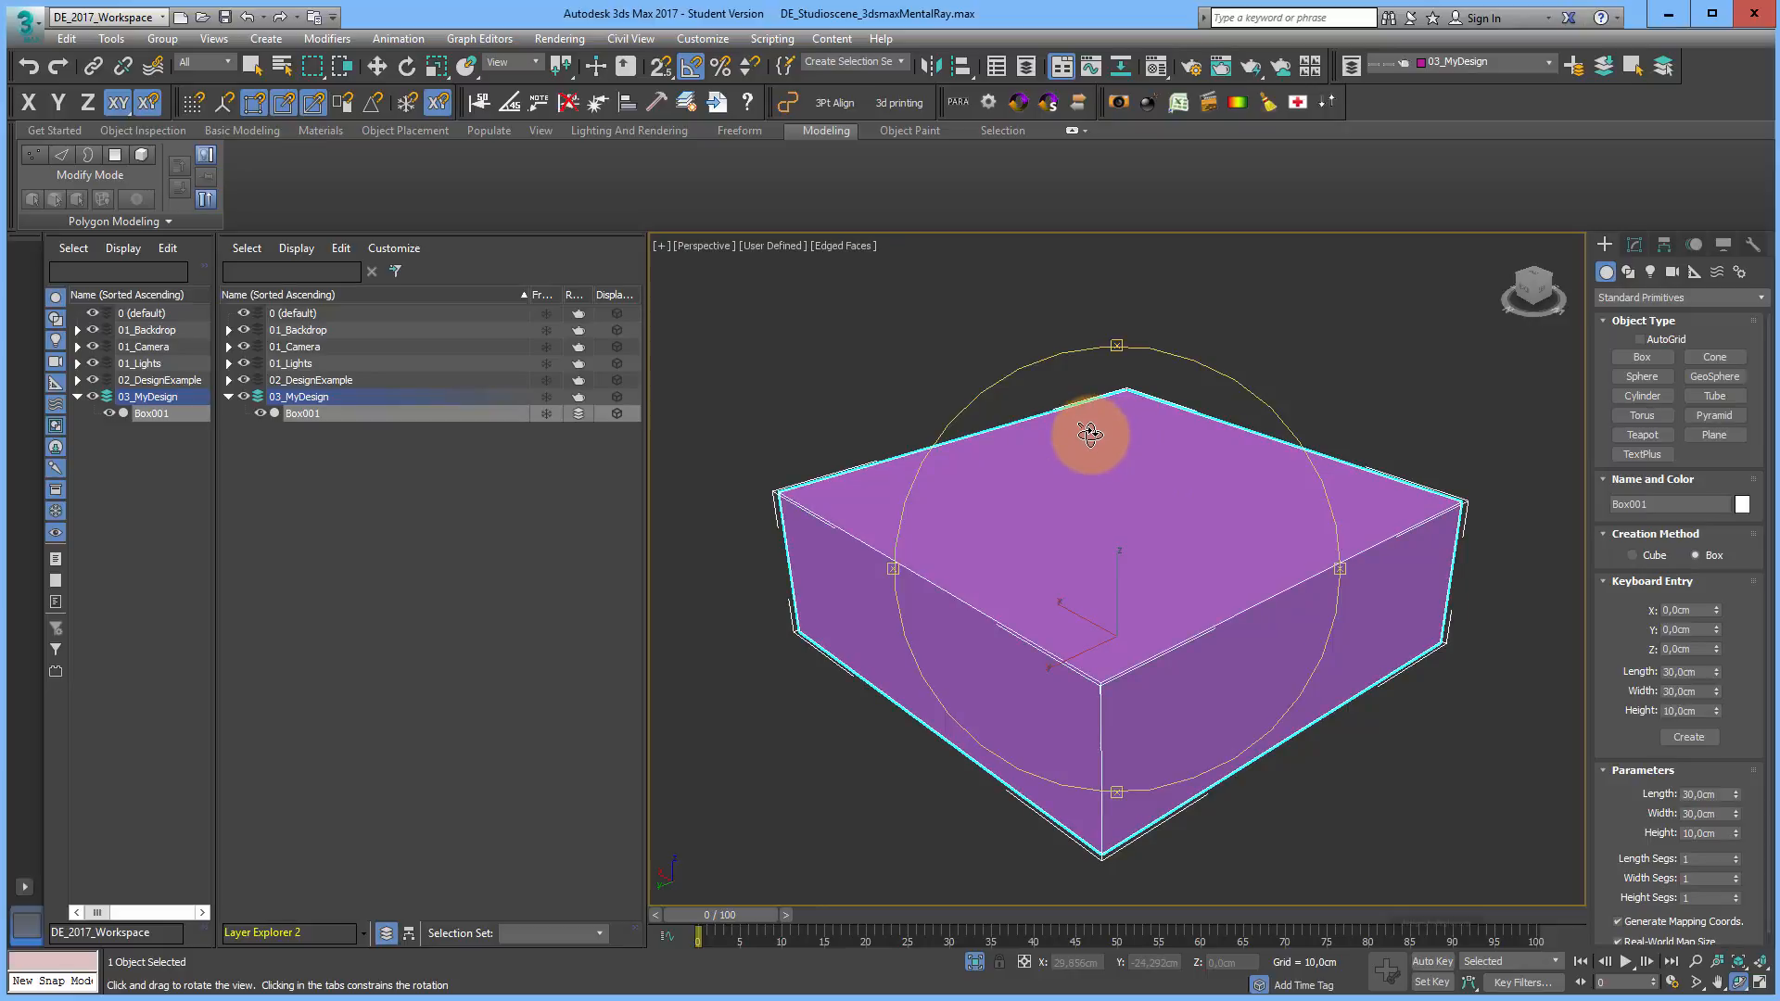
pyautogui.press('F4')
pyautogui.press('F4')
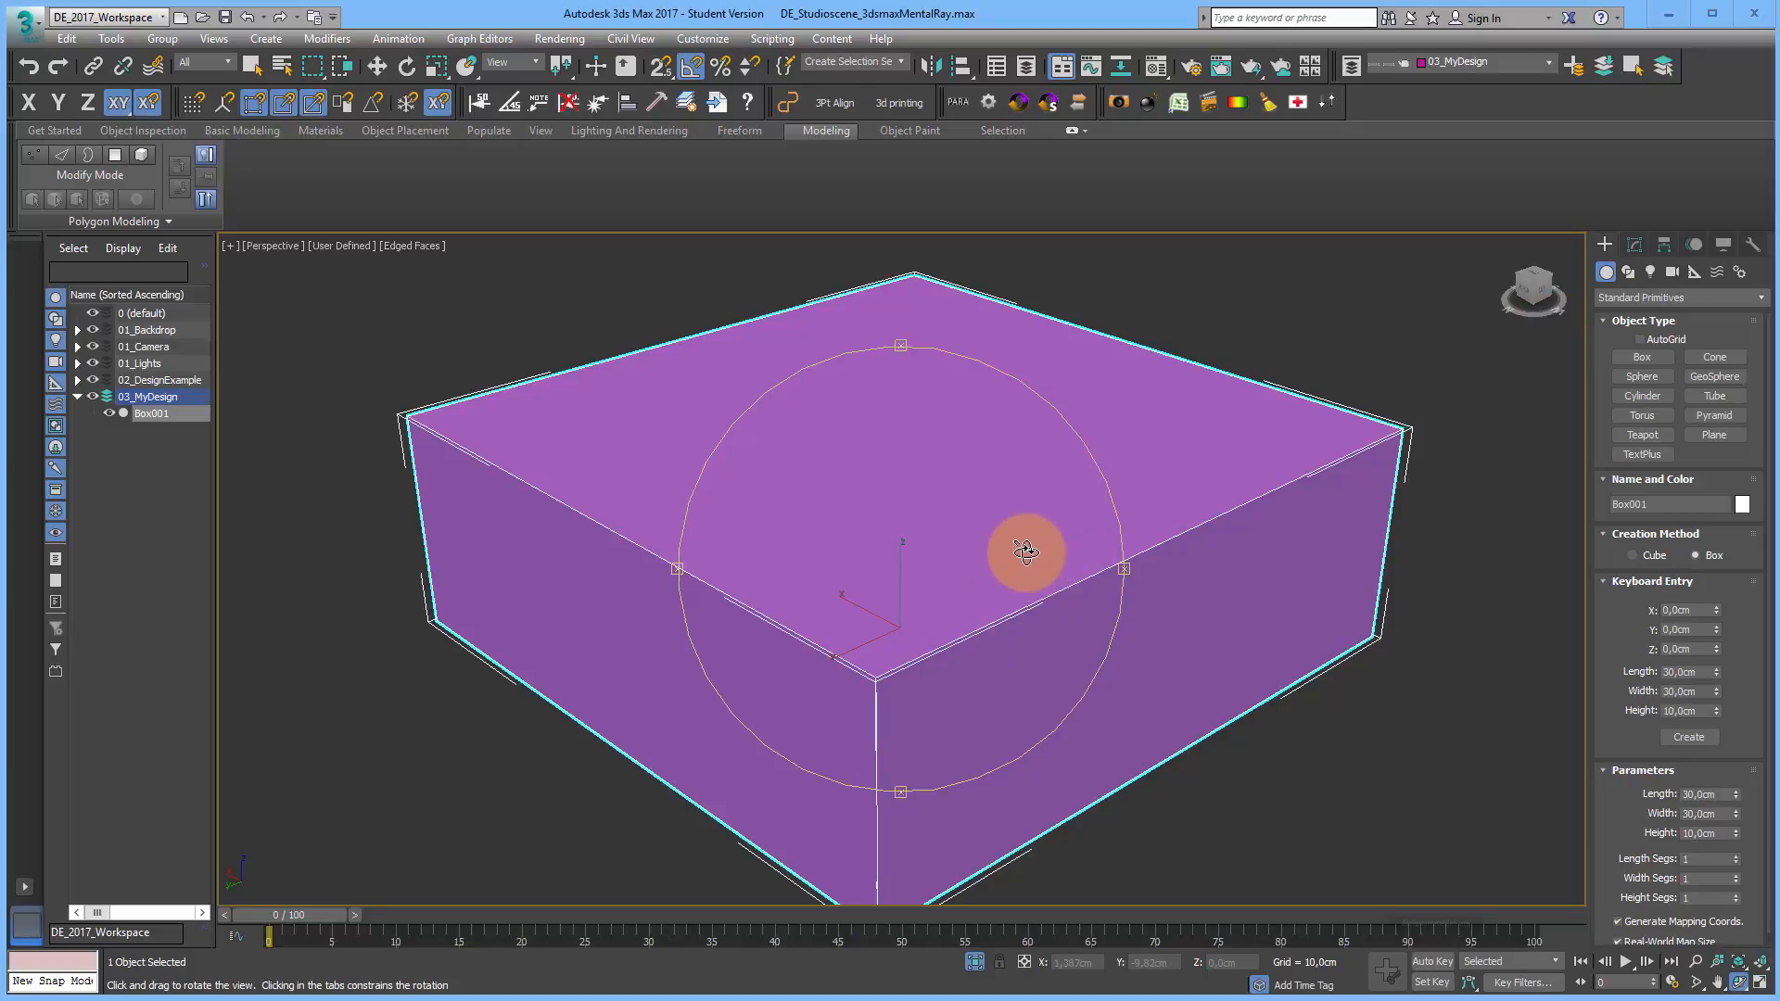
# Step: Leave box creation and modify the box to have 3 length segments and 2 width segments
pyautogui.moveTo(1626, 736); pyautogui.dragTo(1633, 674)
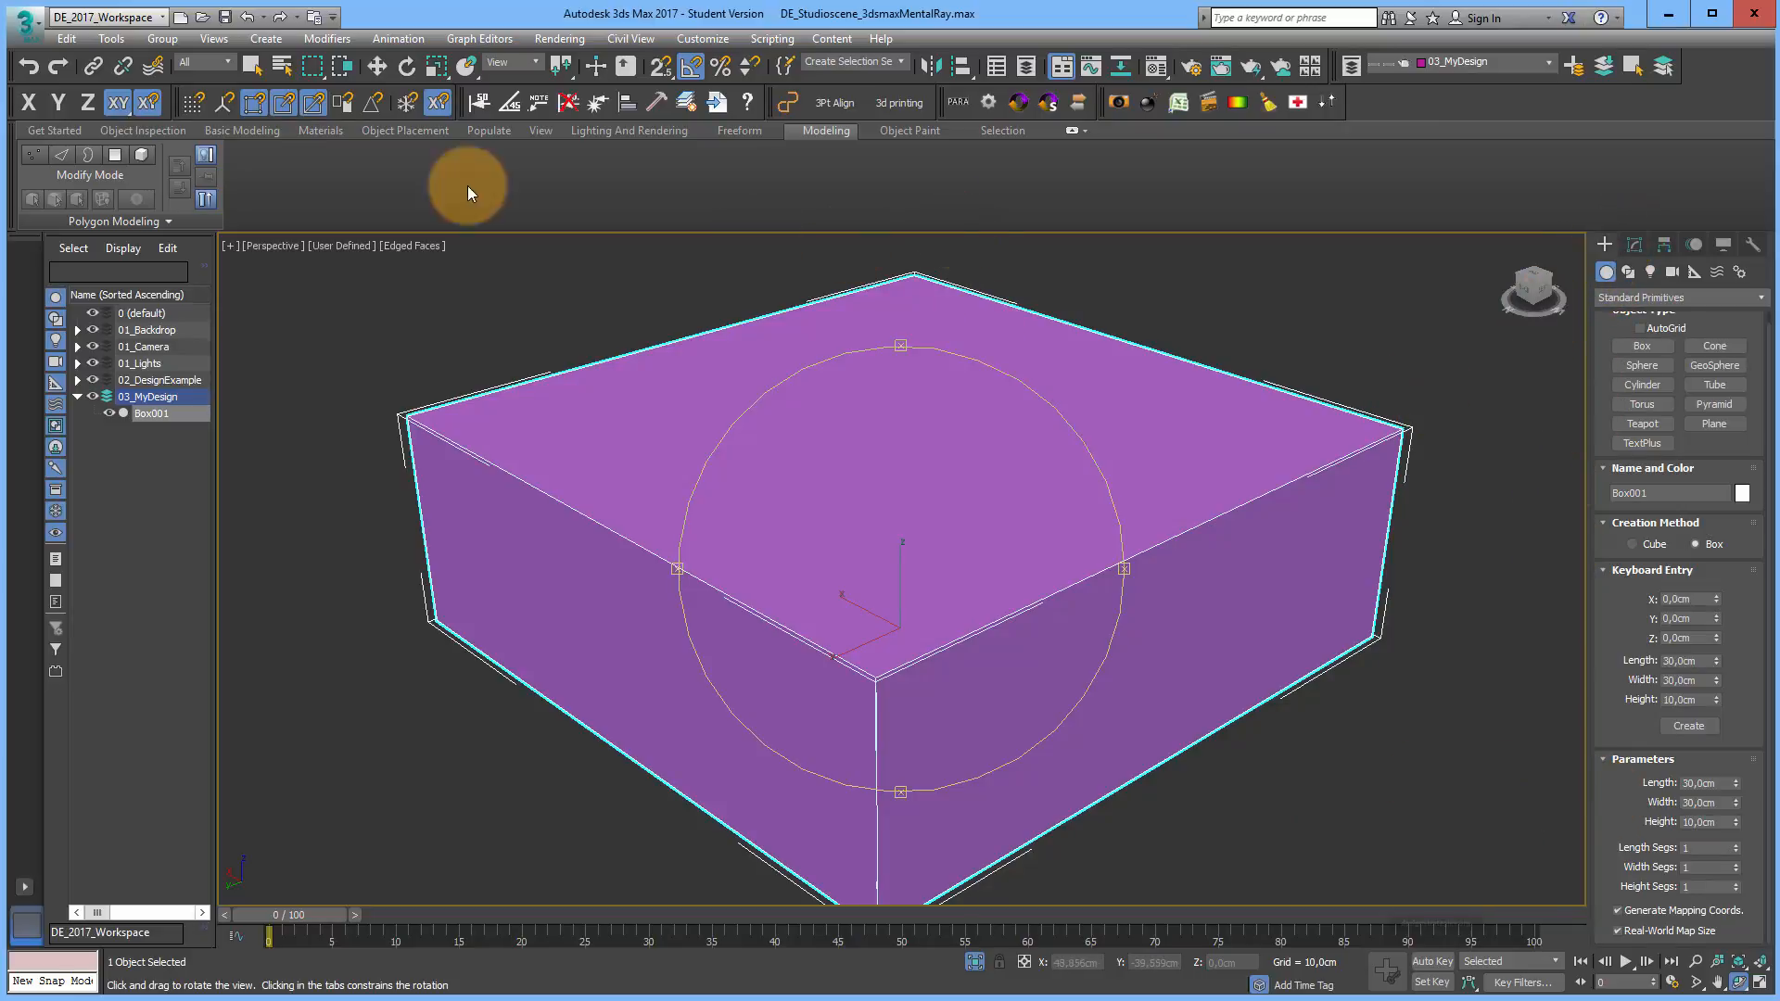
pyautogui.click(250, 65)
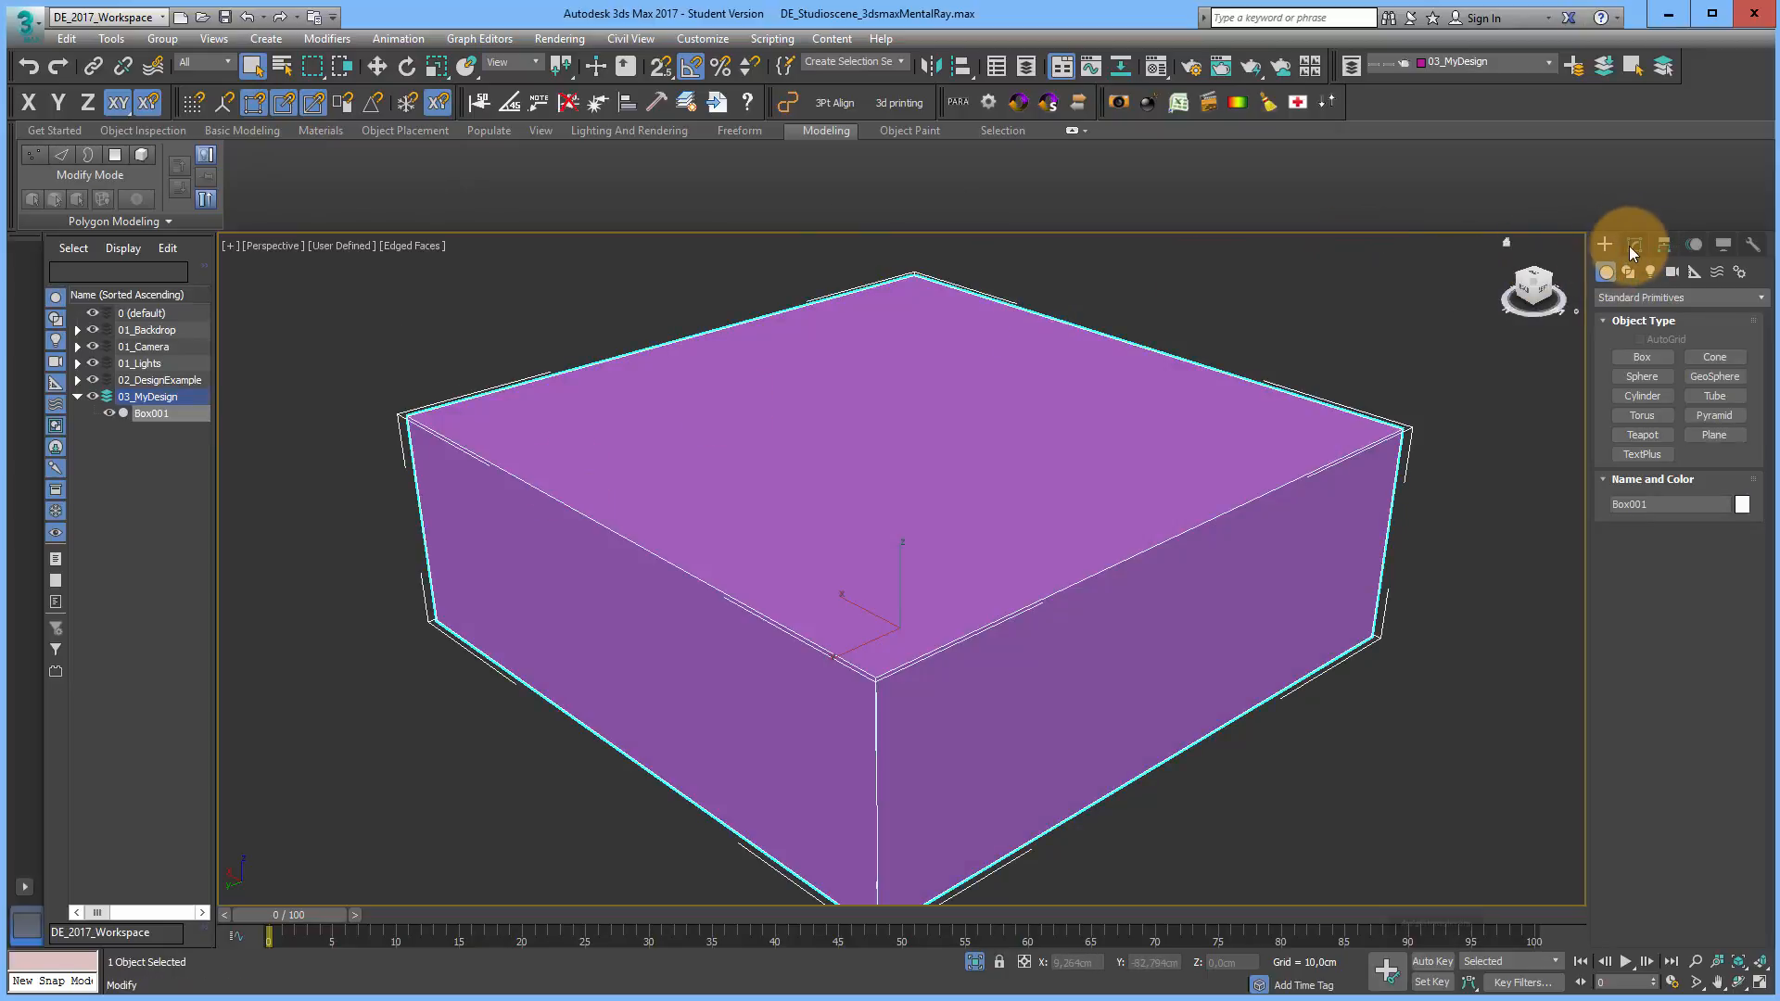
pyautogui.click(1635, 246)
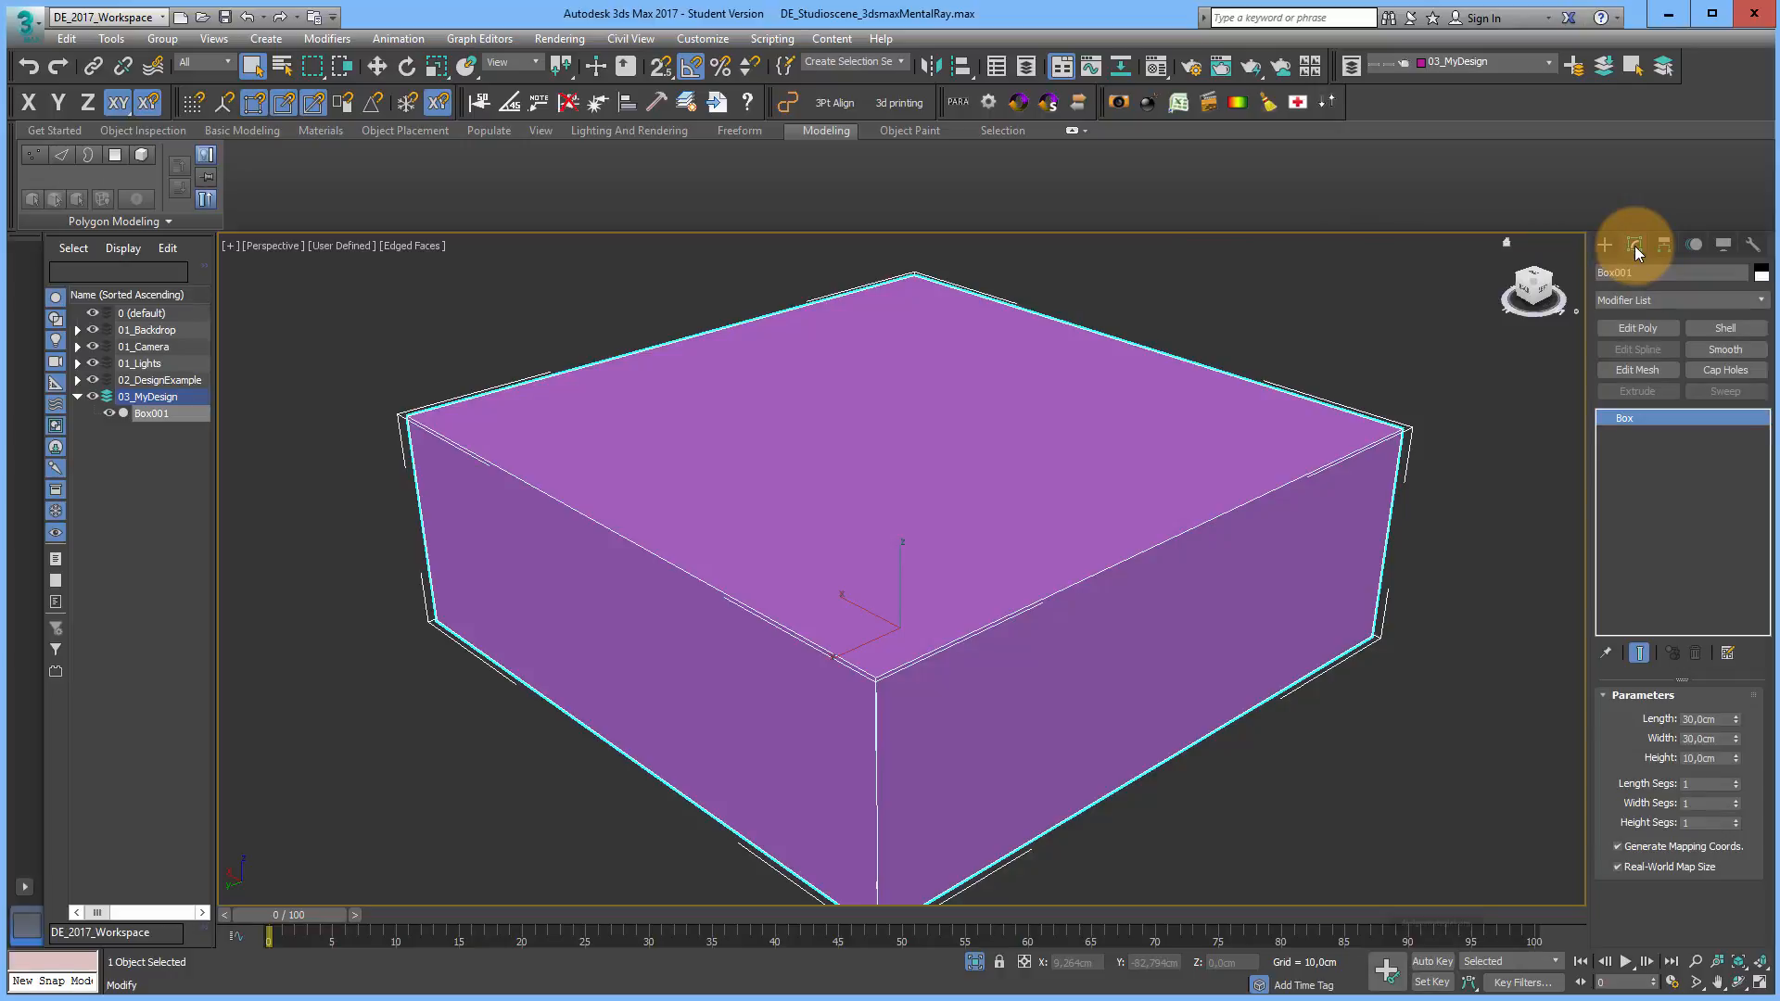
pyautogui.click(1735, 780)
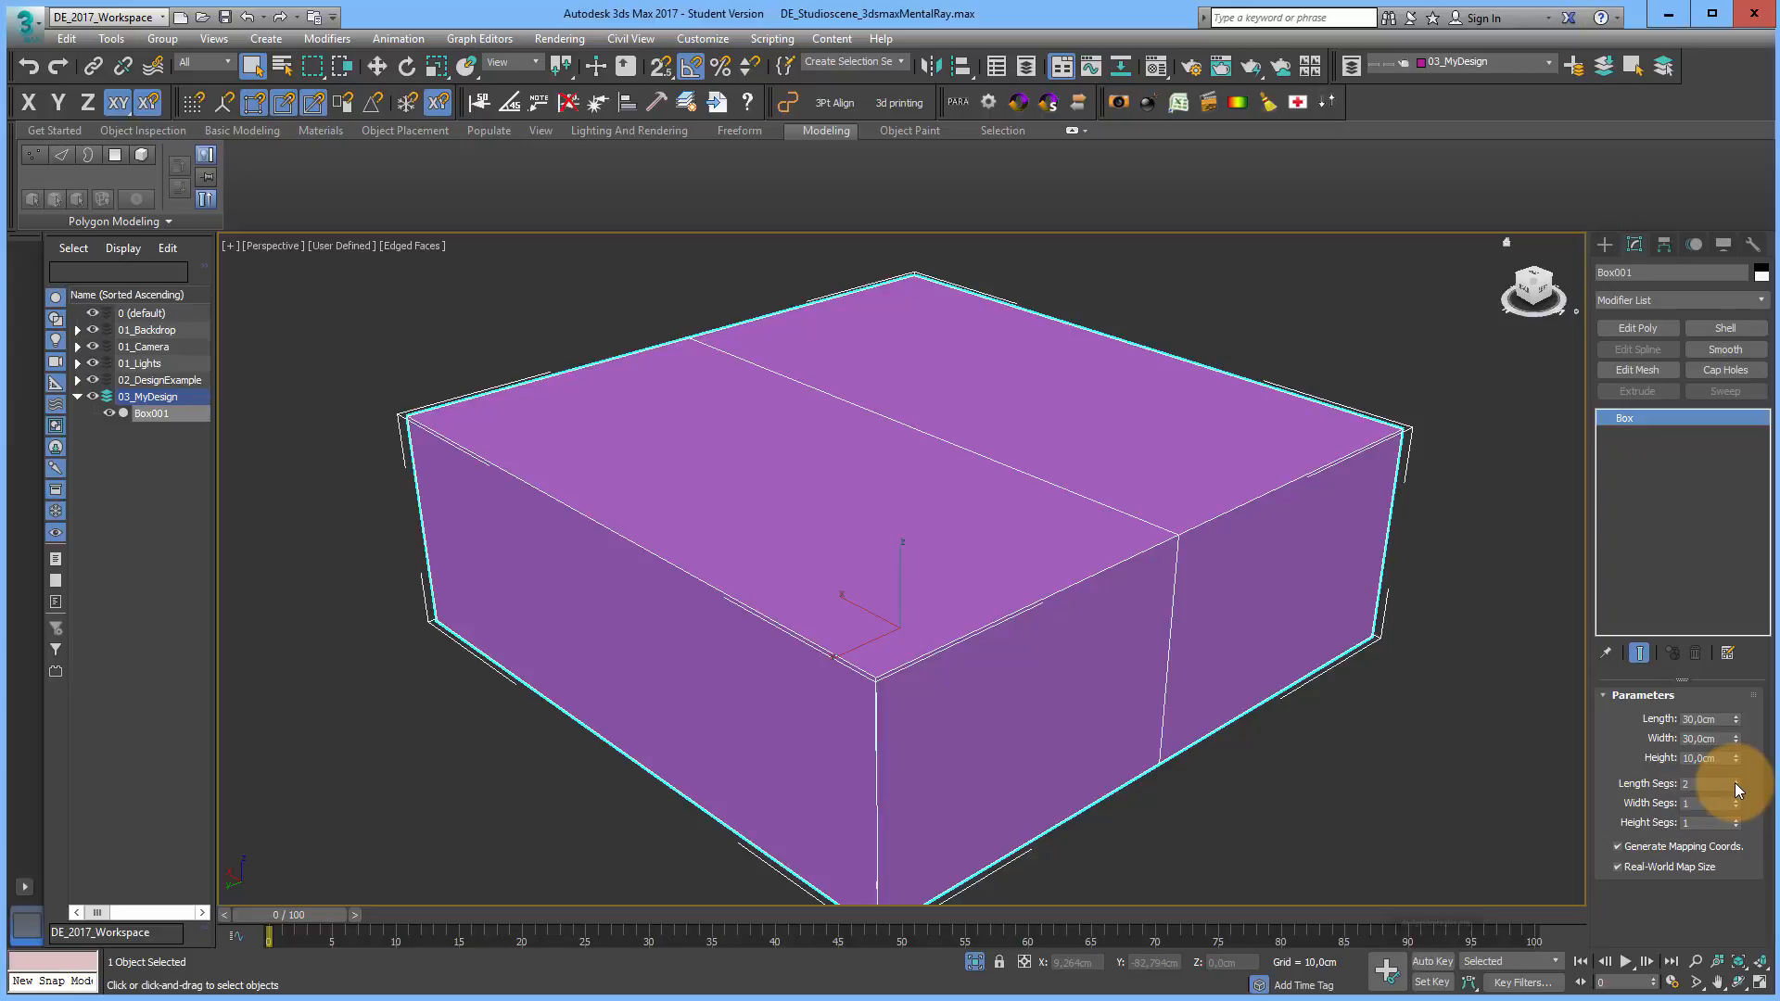
pyautogui.click(1735, 781)
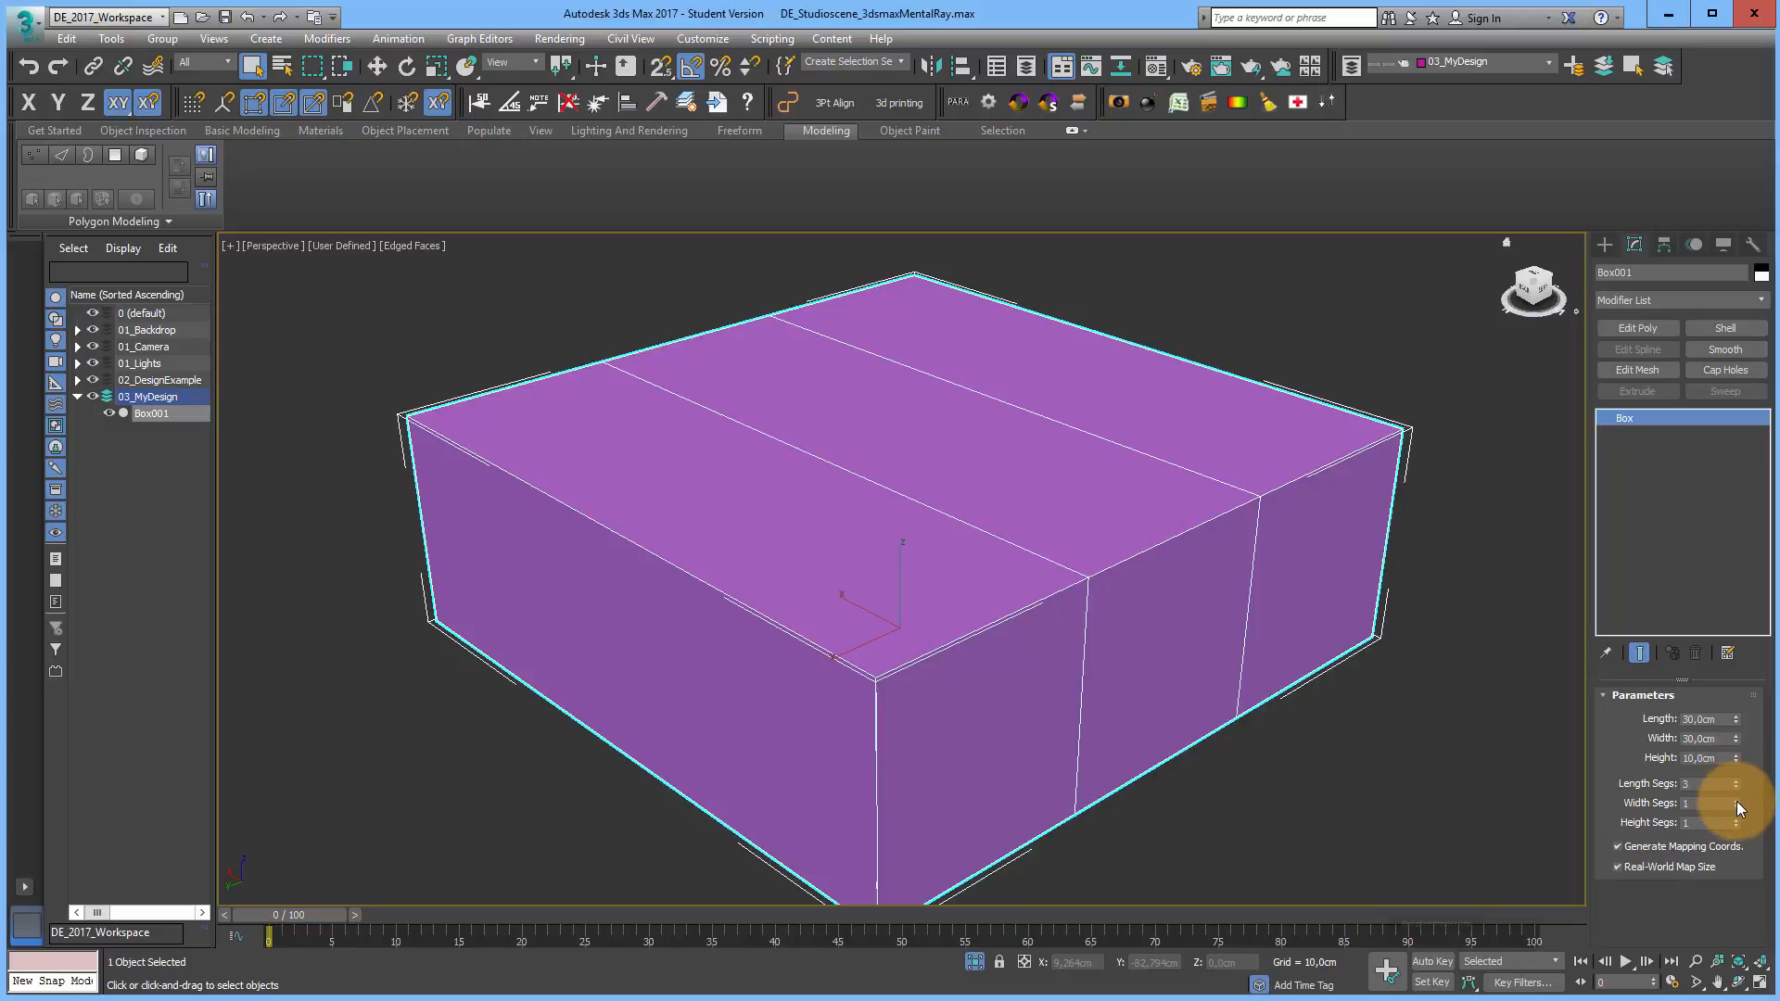
pyautogui.click(1736, 800)
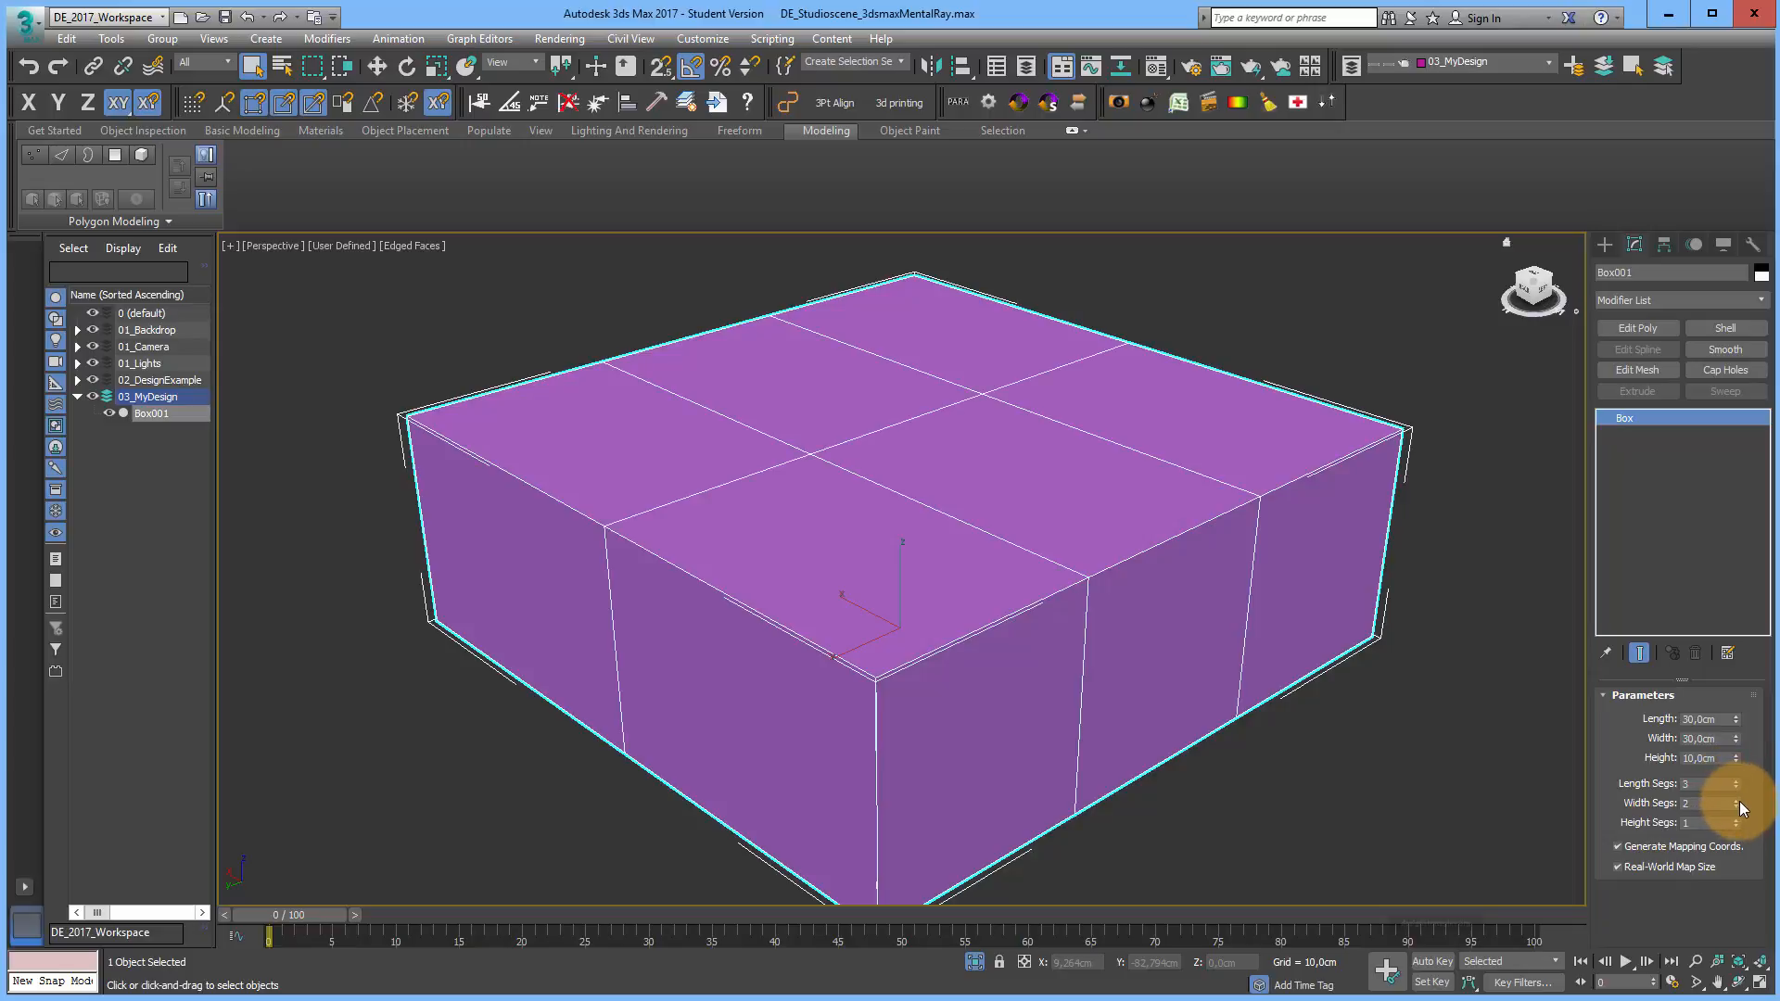
# Step: Try 2 height segments and 2 length segments on the box, restoring 1 height segment and 3 length segments
pyautogui.click(1737, 821)
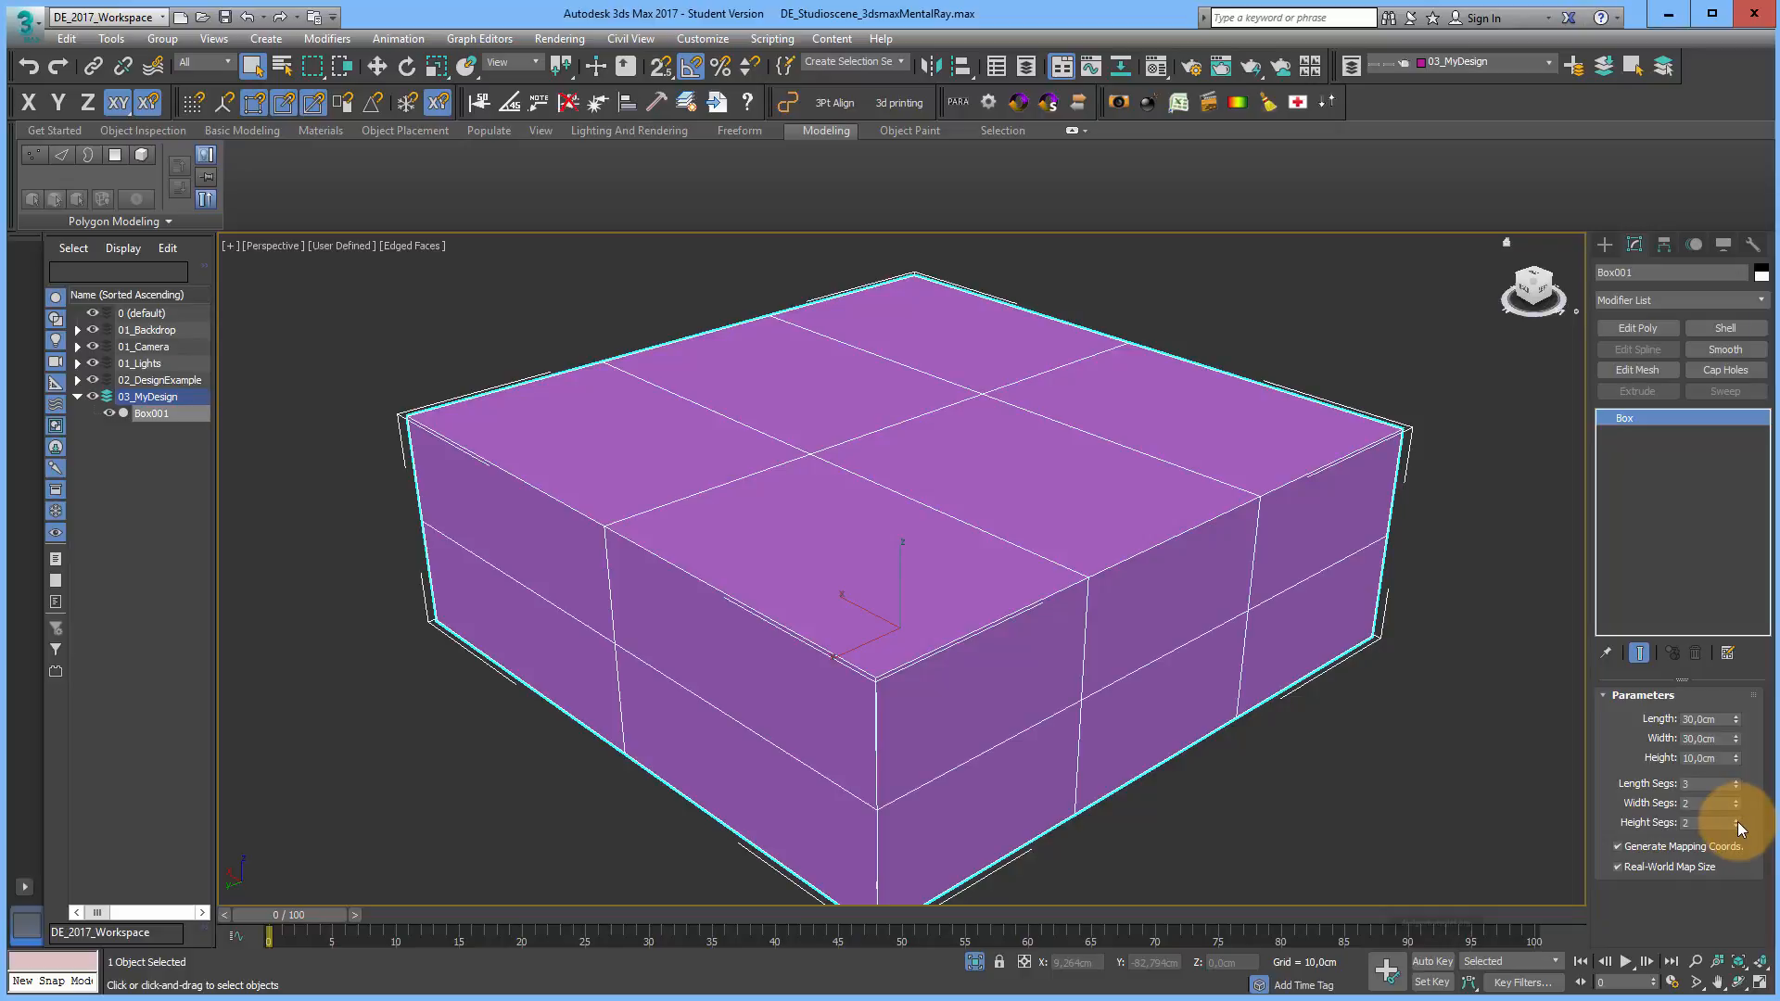
pyautogui.click(1737, 826)
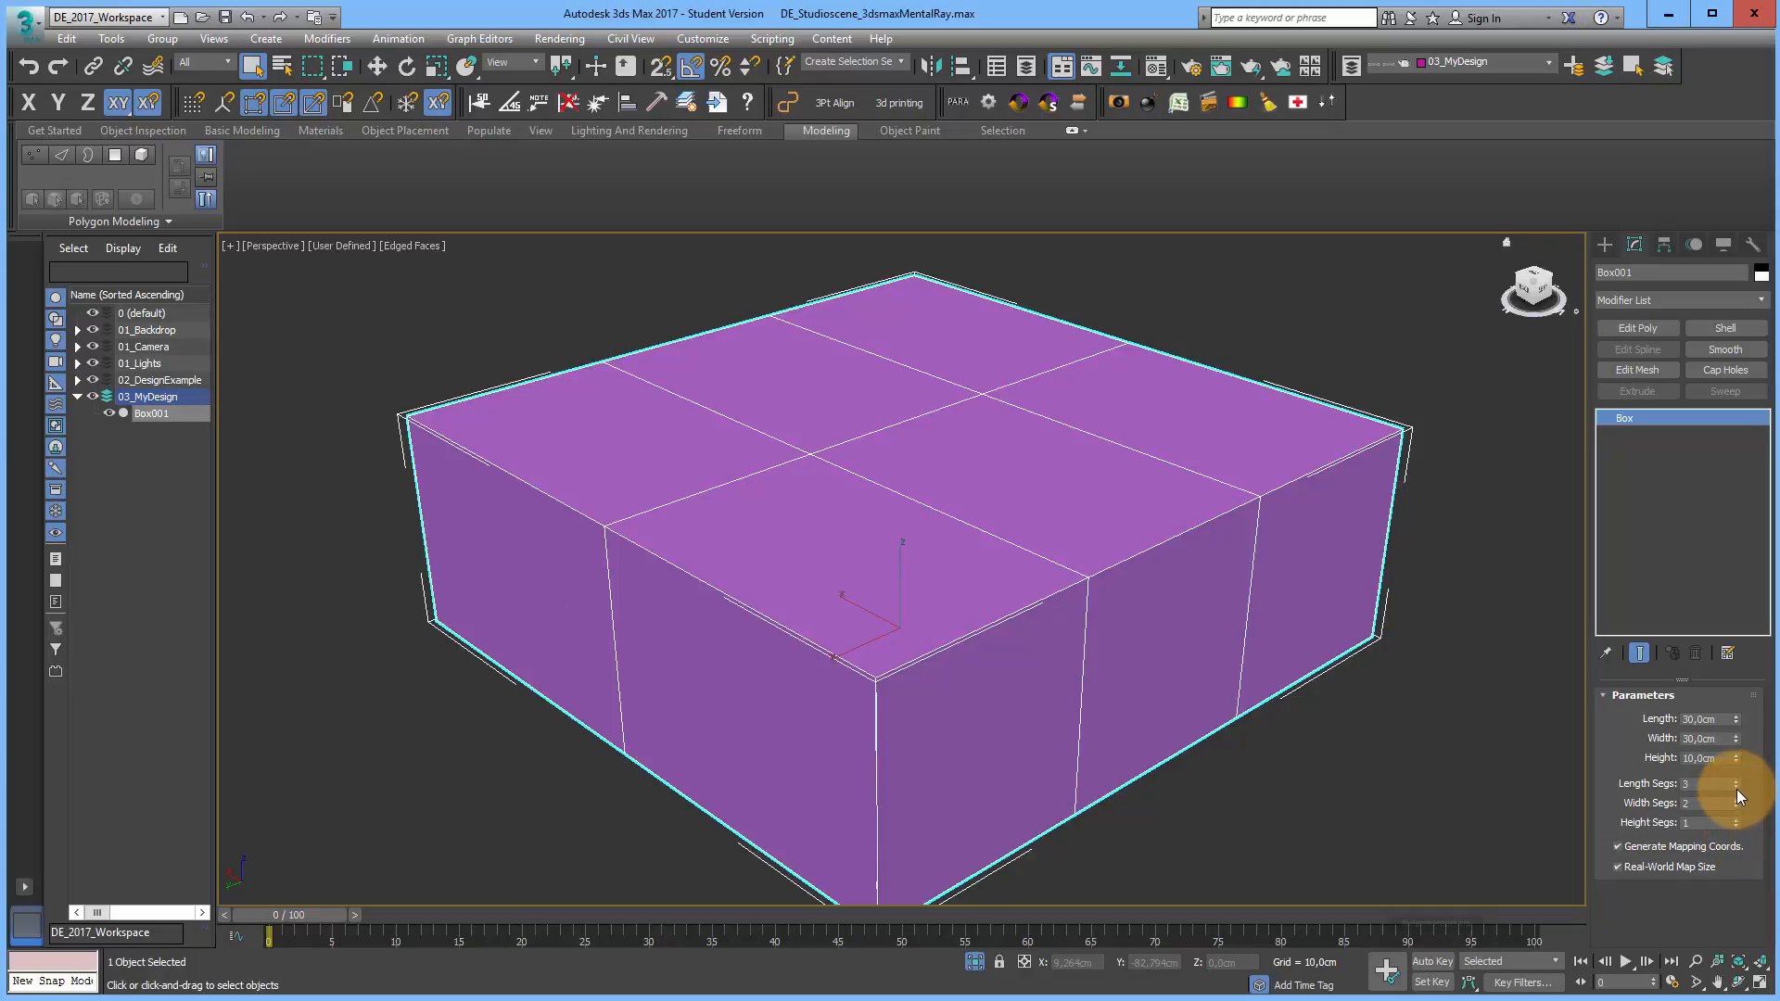
pyautogui.click(1737, 787)
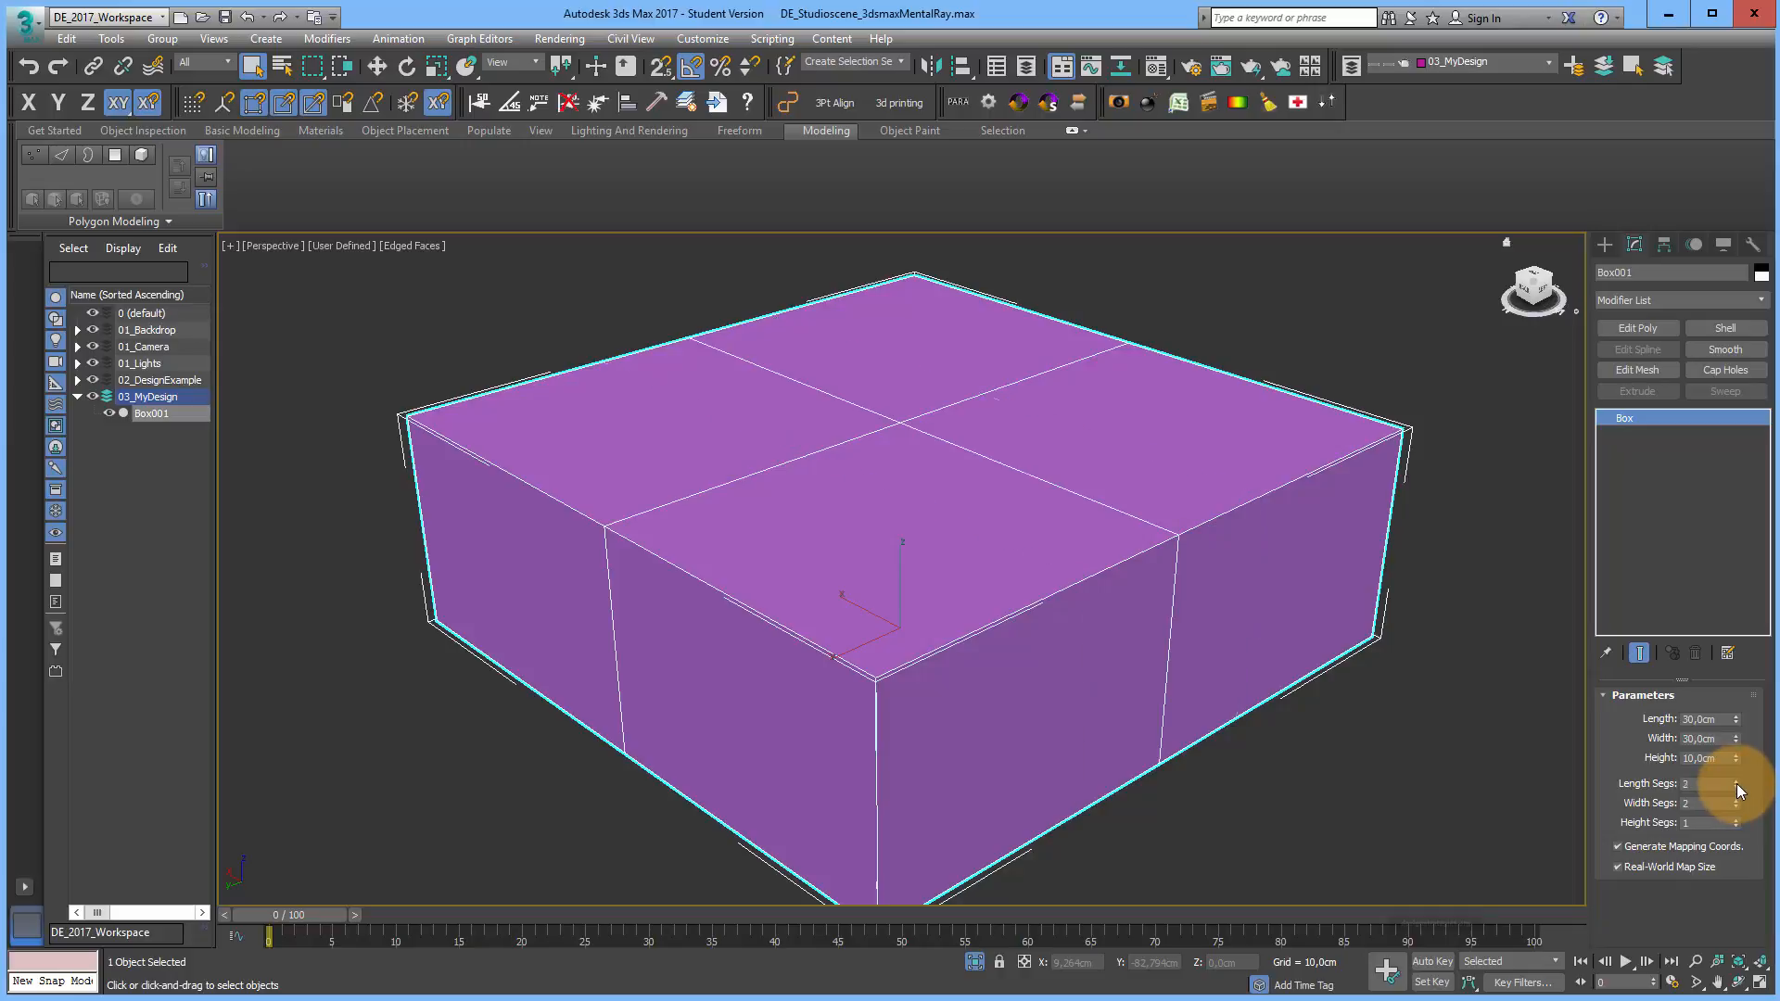
pyautogui.click(1738, 784)
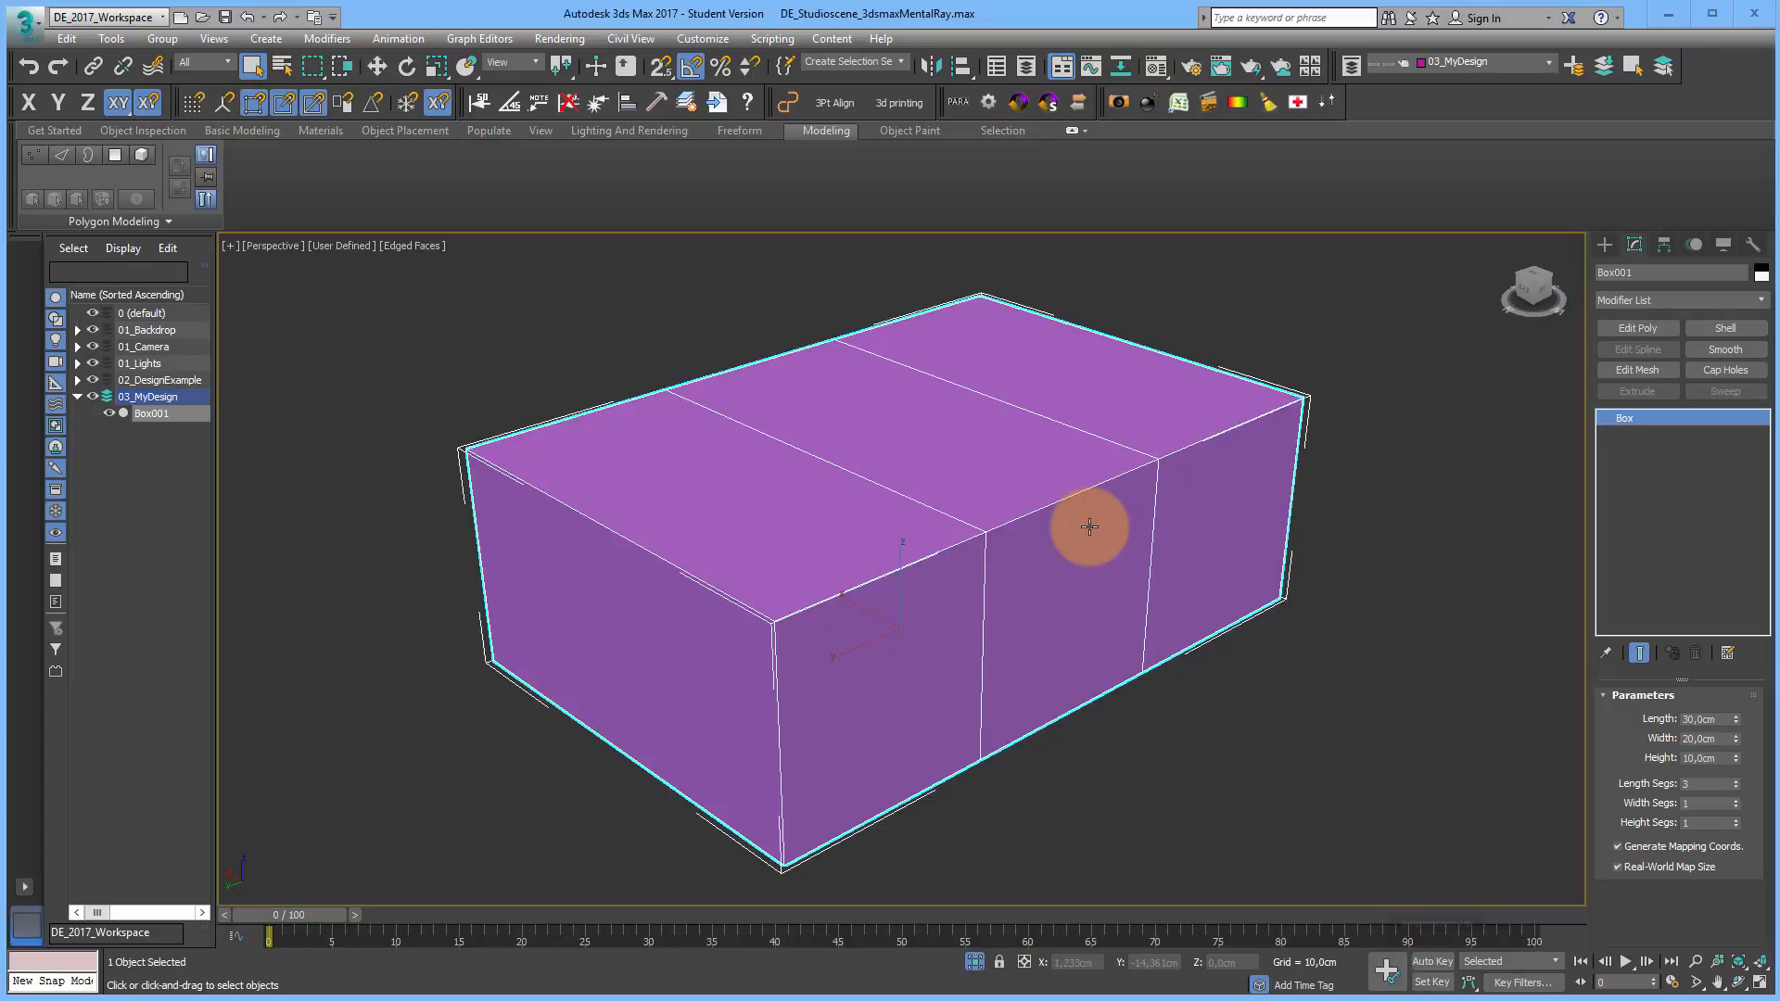
# Step: Add an Edit Poly modifier to the box and select the middle edge along its upper long side at edge level
pyautogui.click(1635, 656)
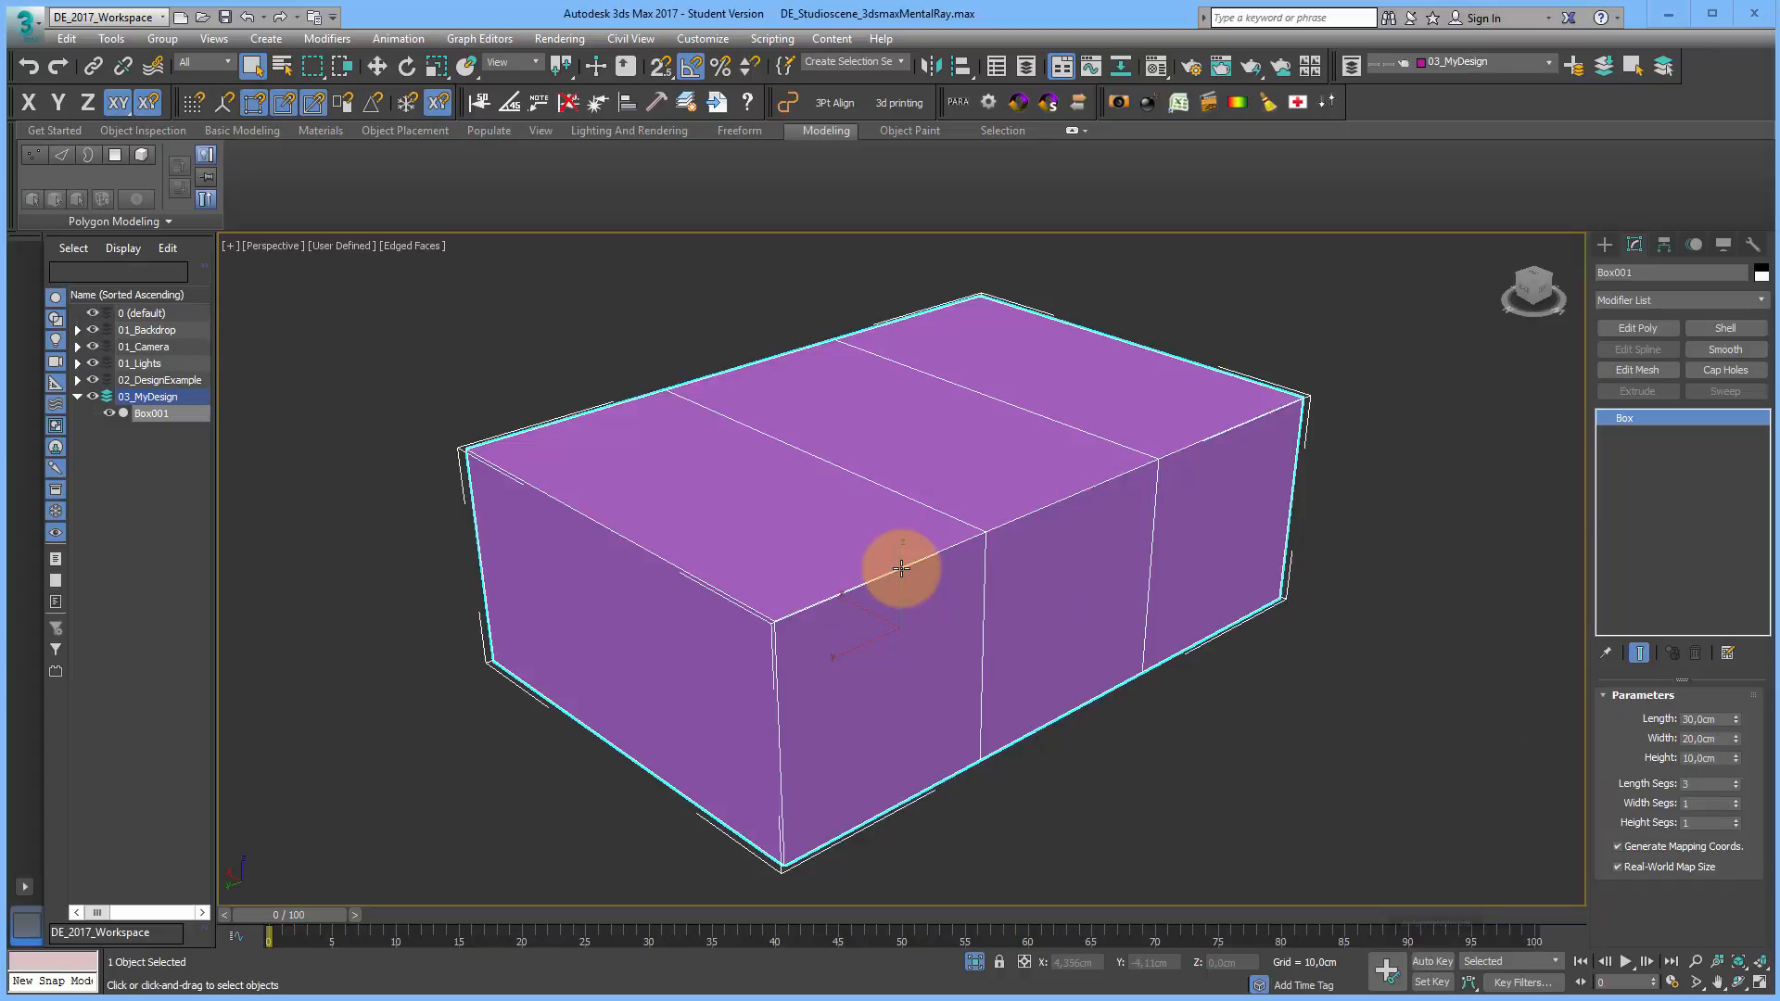
pyautogui.click(1637, 330)
pyautogui.click(1623, 419)
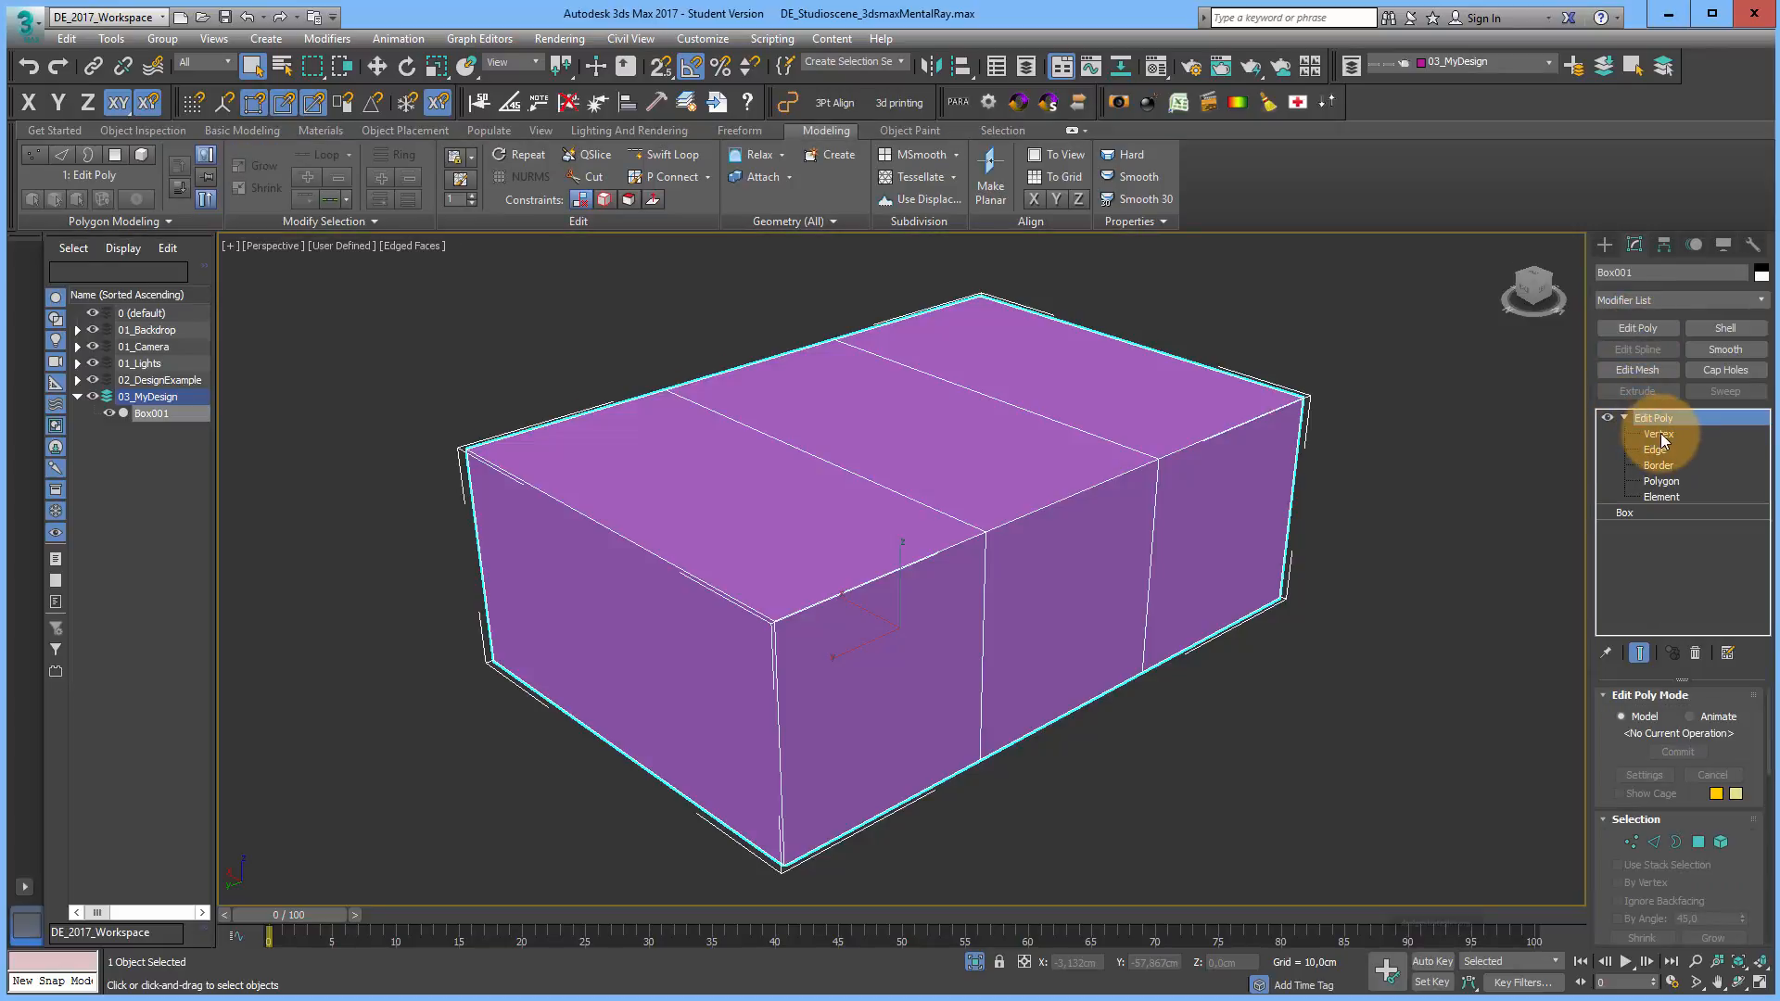
pyautogui.click(1658, 434)
pyautogui.click(1664, 452)
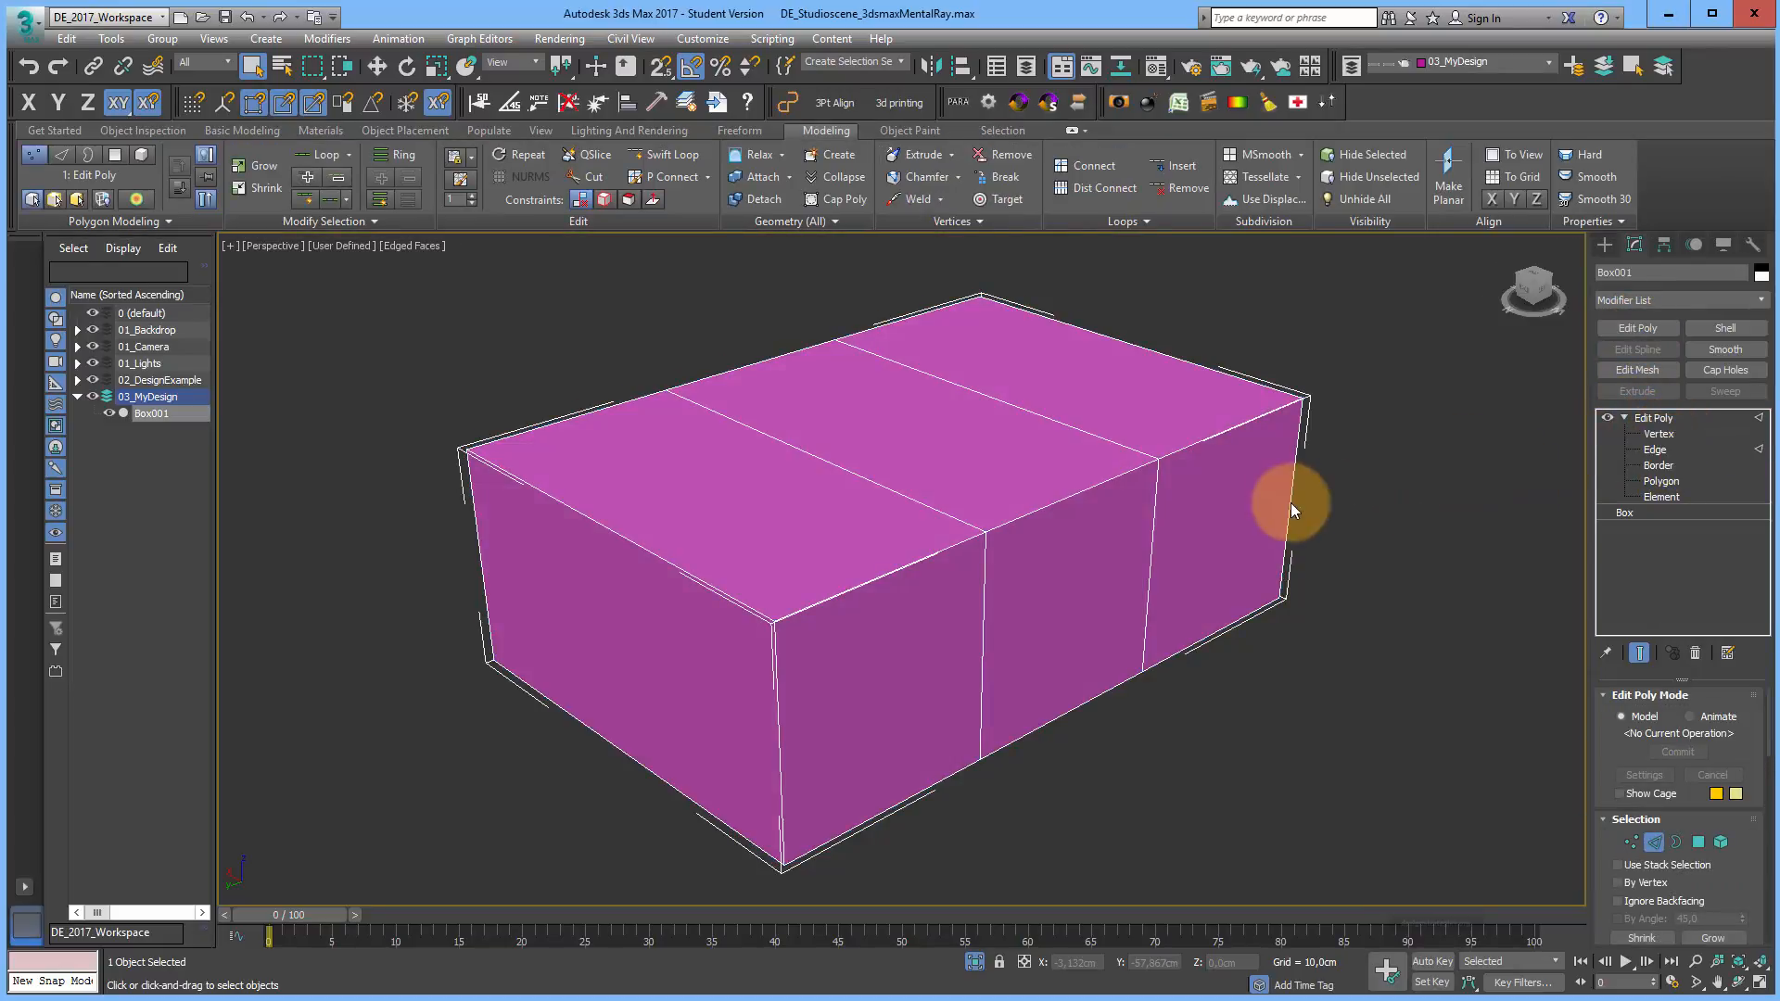
pyautogui.click(1129, 475)
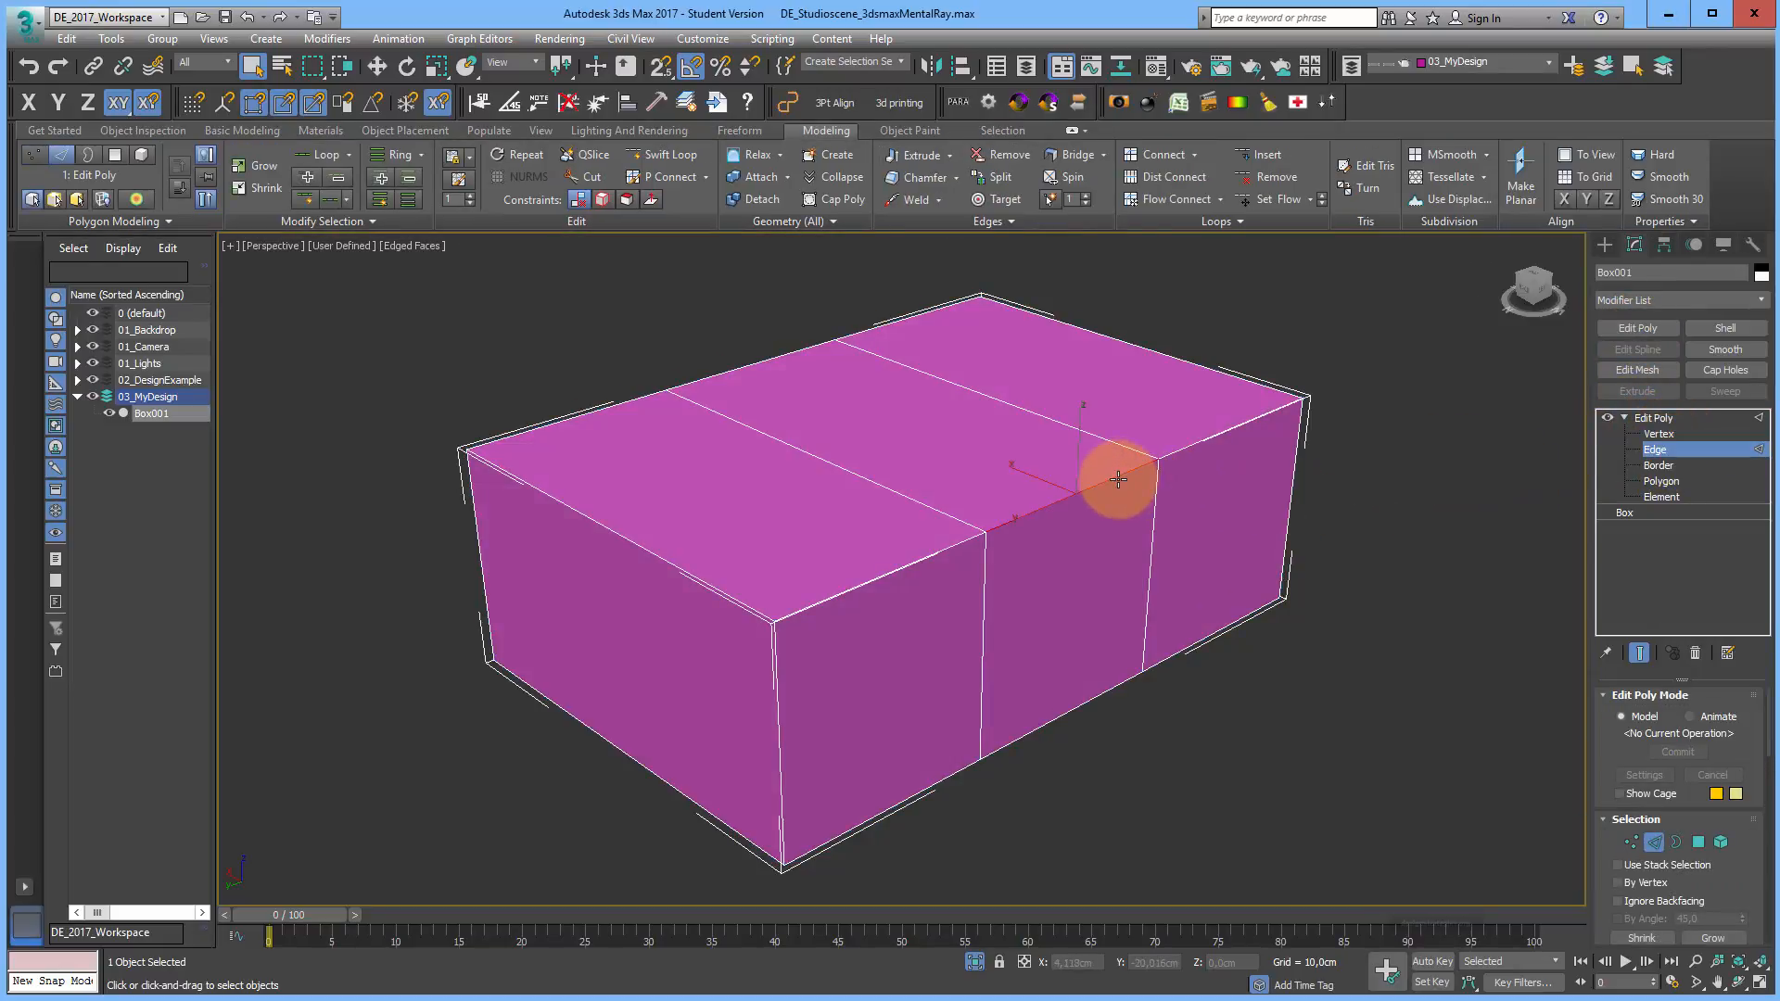
# Step: Select the two outer top polygons of the box at polygon level and bring the polygon editing options into view
pyautogui.click(1661, 481)
pyautogui.click(800, 523)
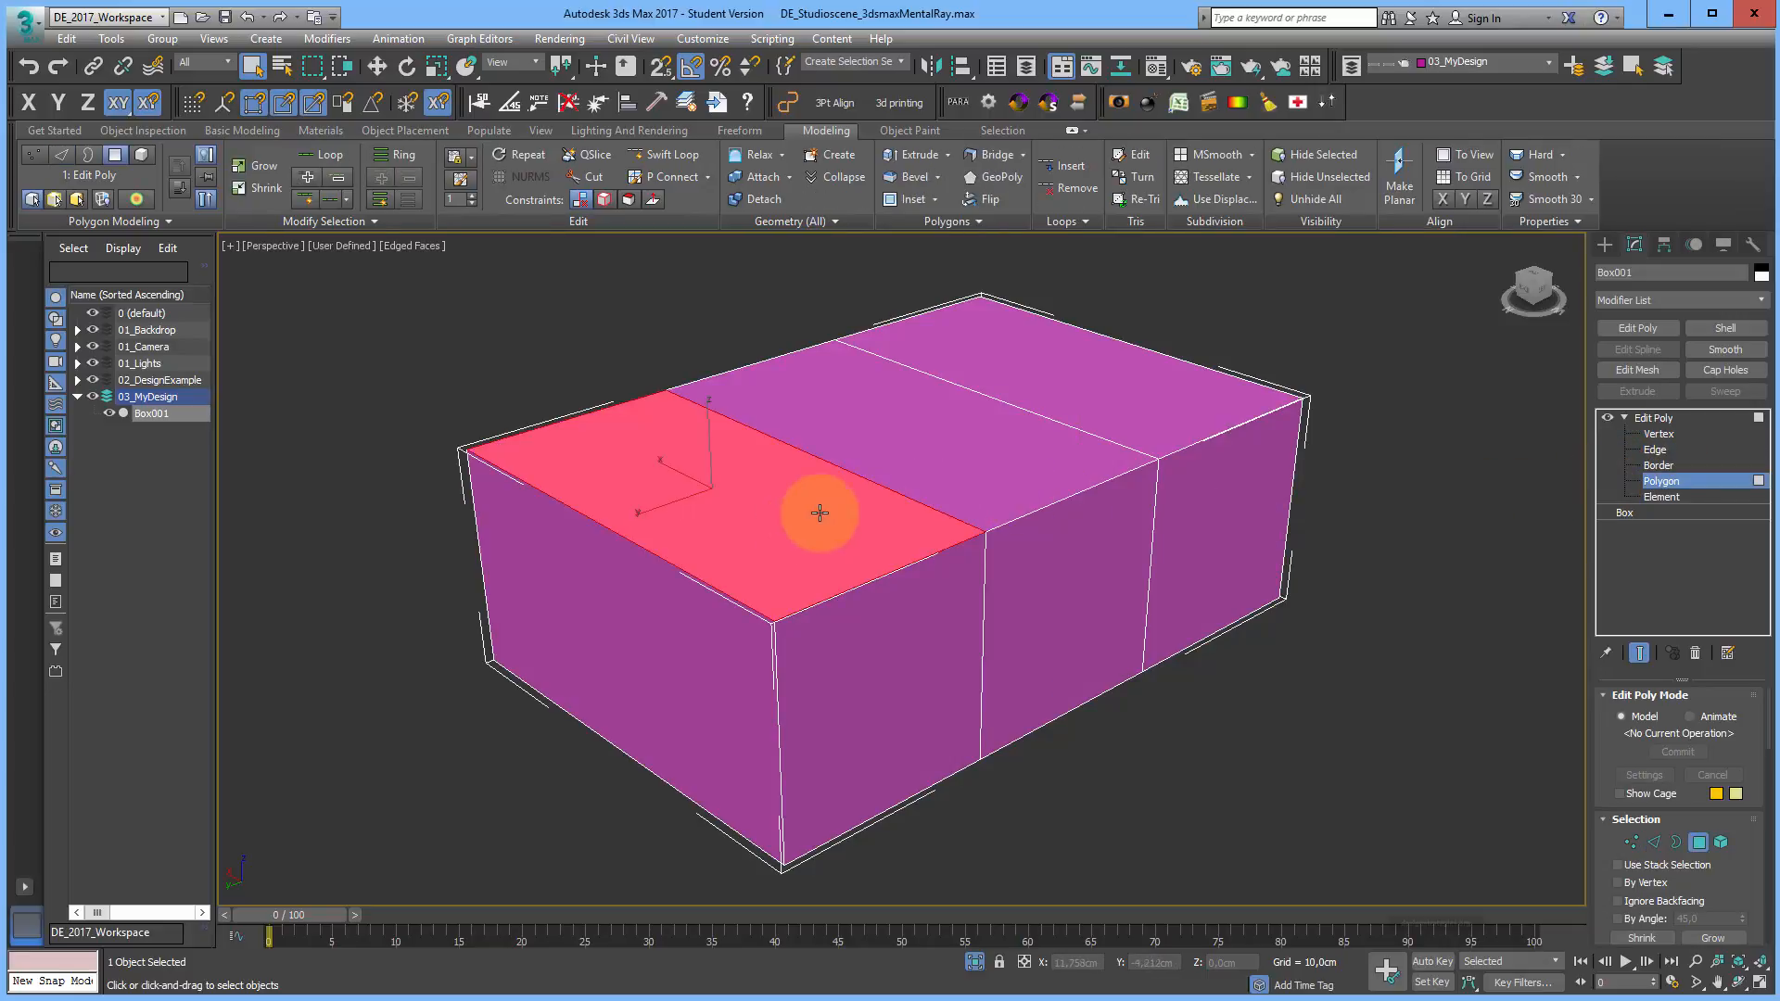
pyautogui.keyDown('ctrl'); pyautogui.click(1132, 397); pyautogui.keyUp('ctrl')
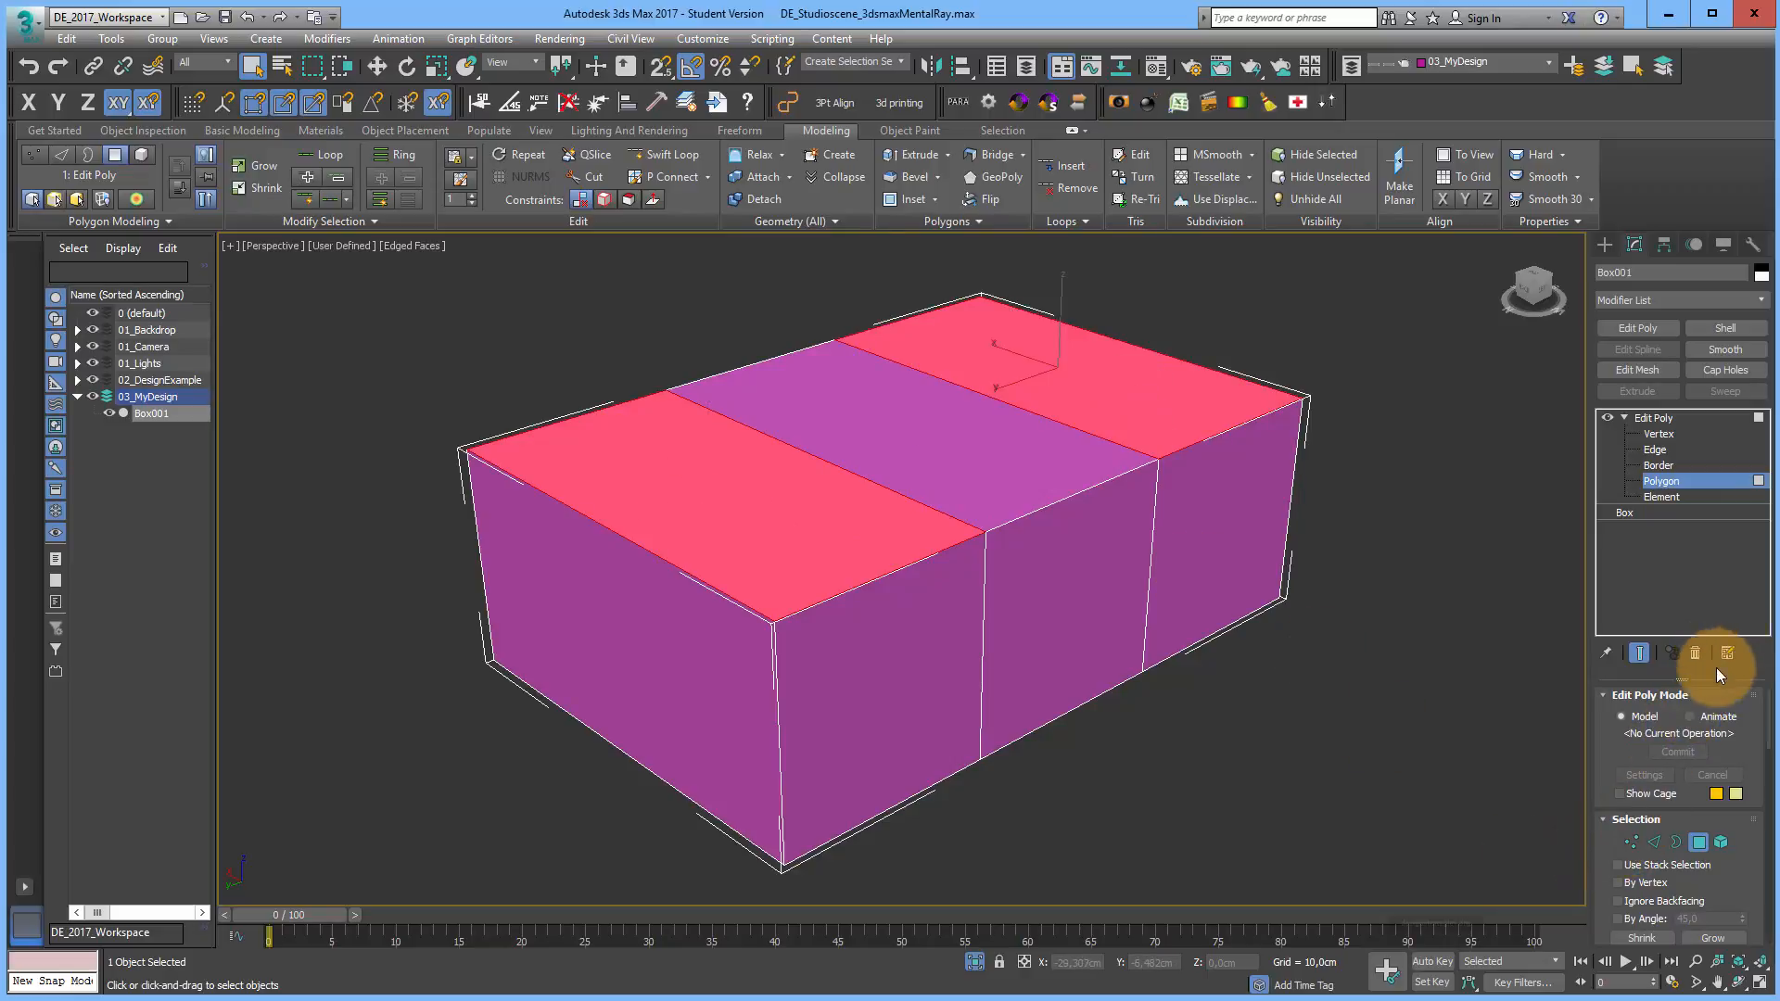
pyautogui.moveTo(1723, 680); pyautogui.dragTo(1724, 574)
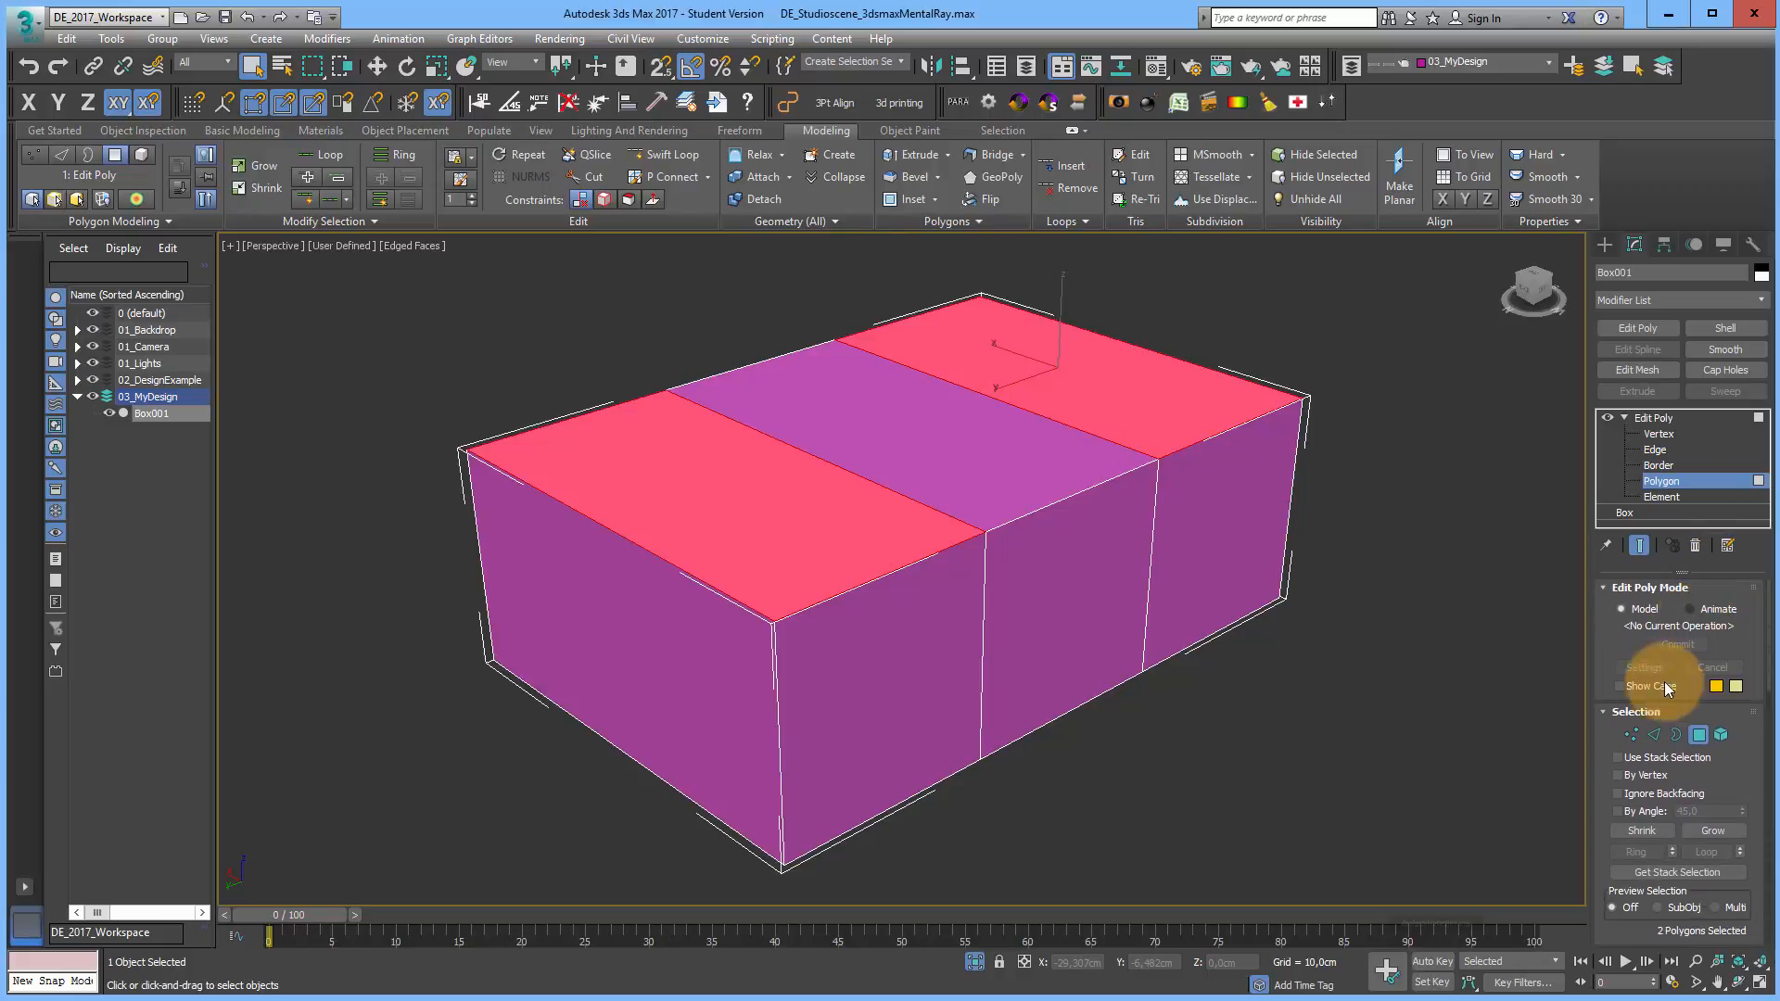
pyautogui.moveTo(1596, 747); pyautogui.dragTo(1628, 409)
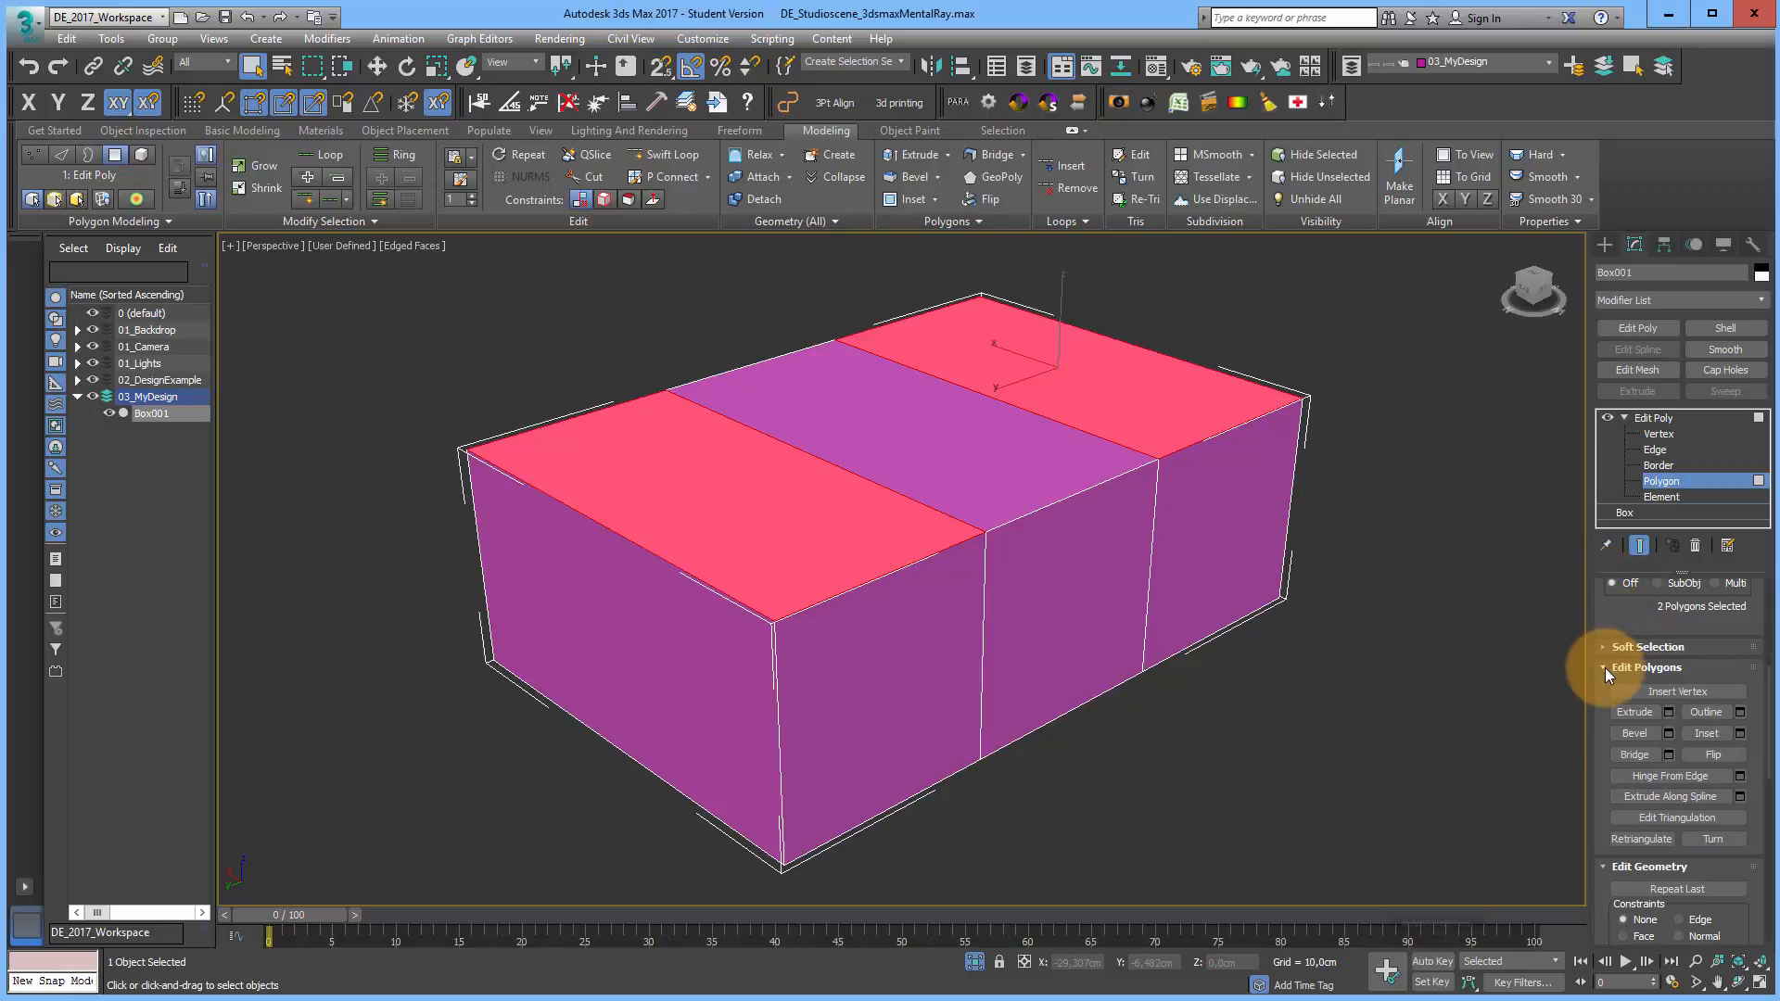
# Step: Extrude the two selected top polygons by 10 cm
pyautogui.click(1669, 712)
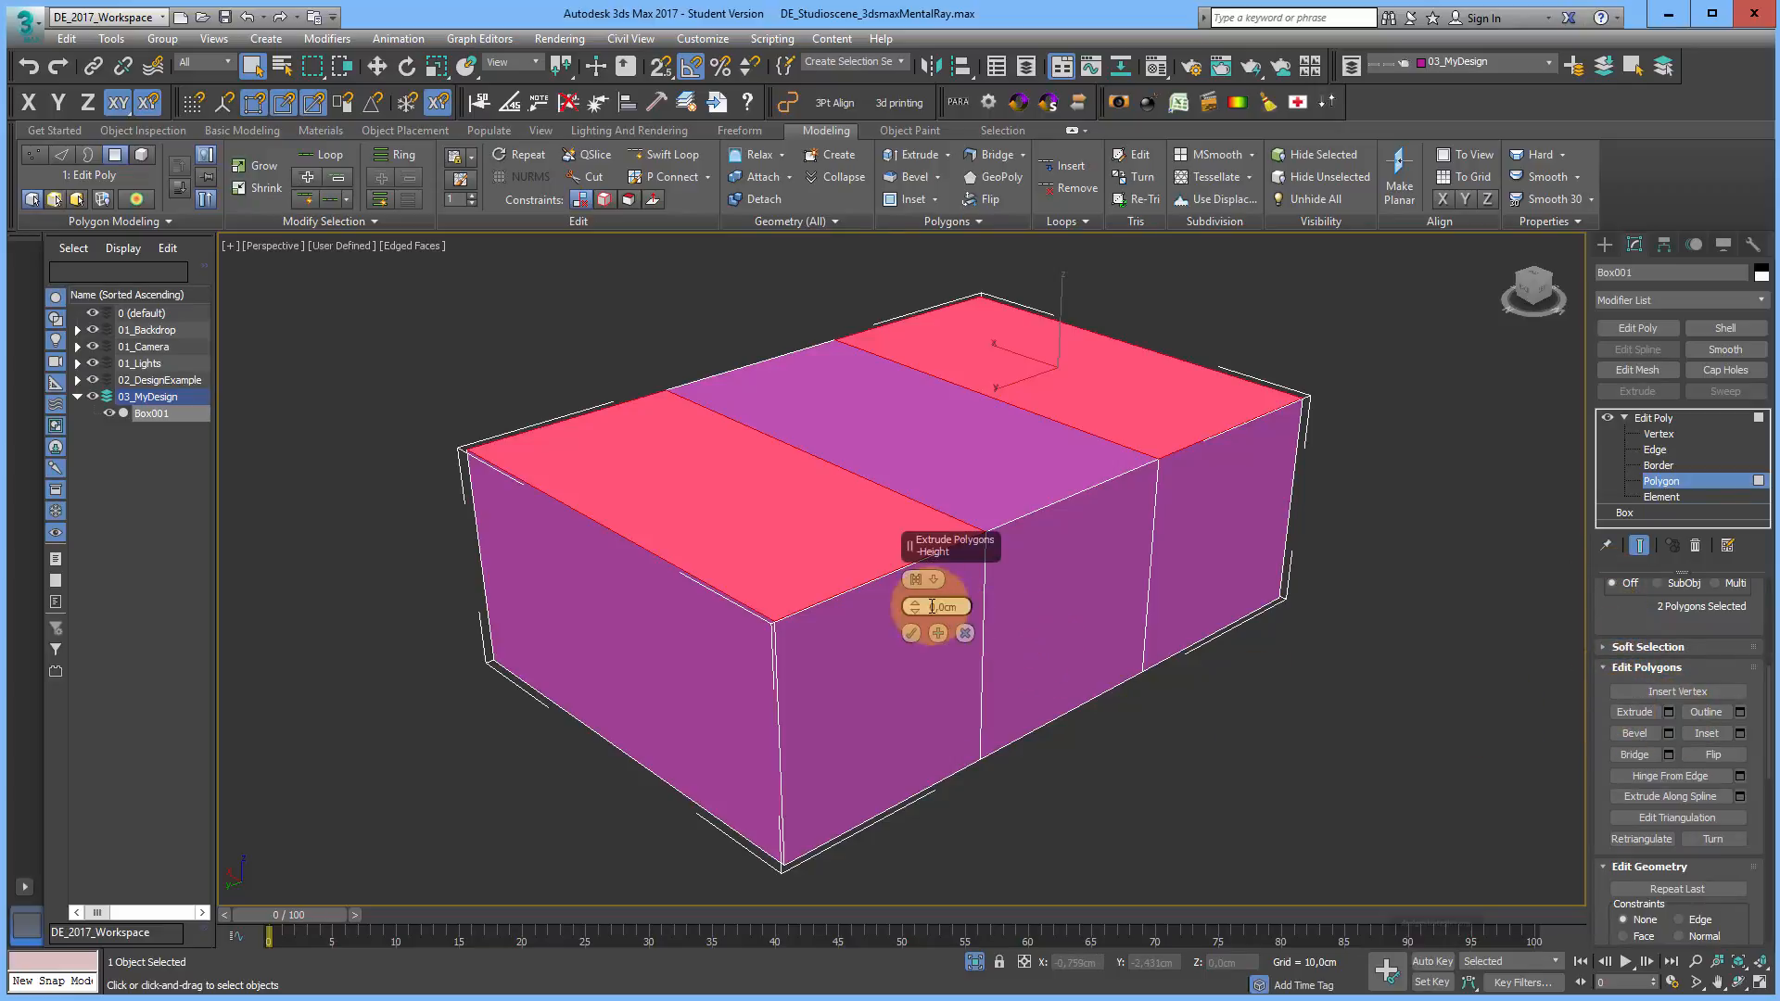
pyautogui.moveTo(913, 604); pyautogui.dragTo(919, 568)
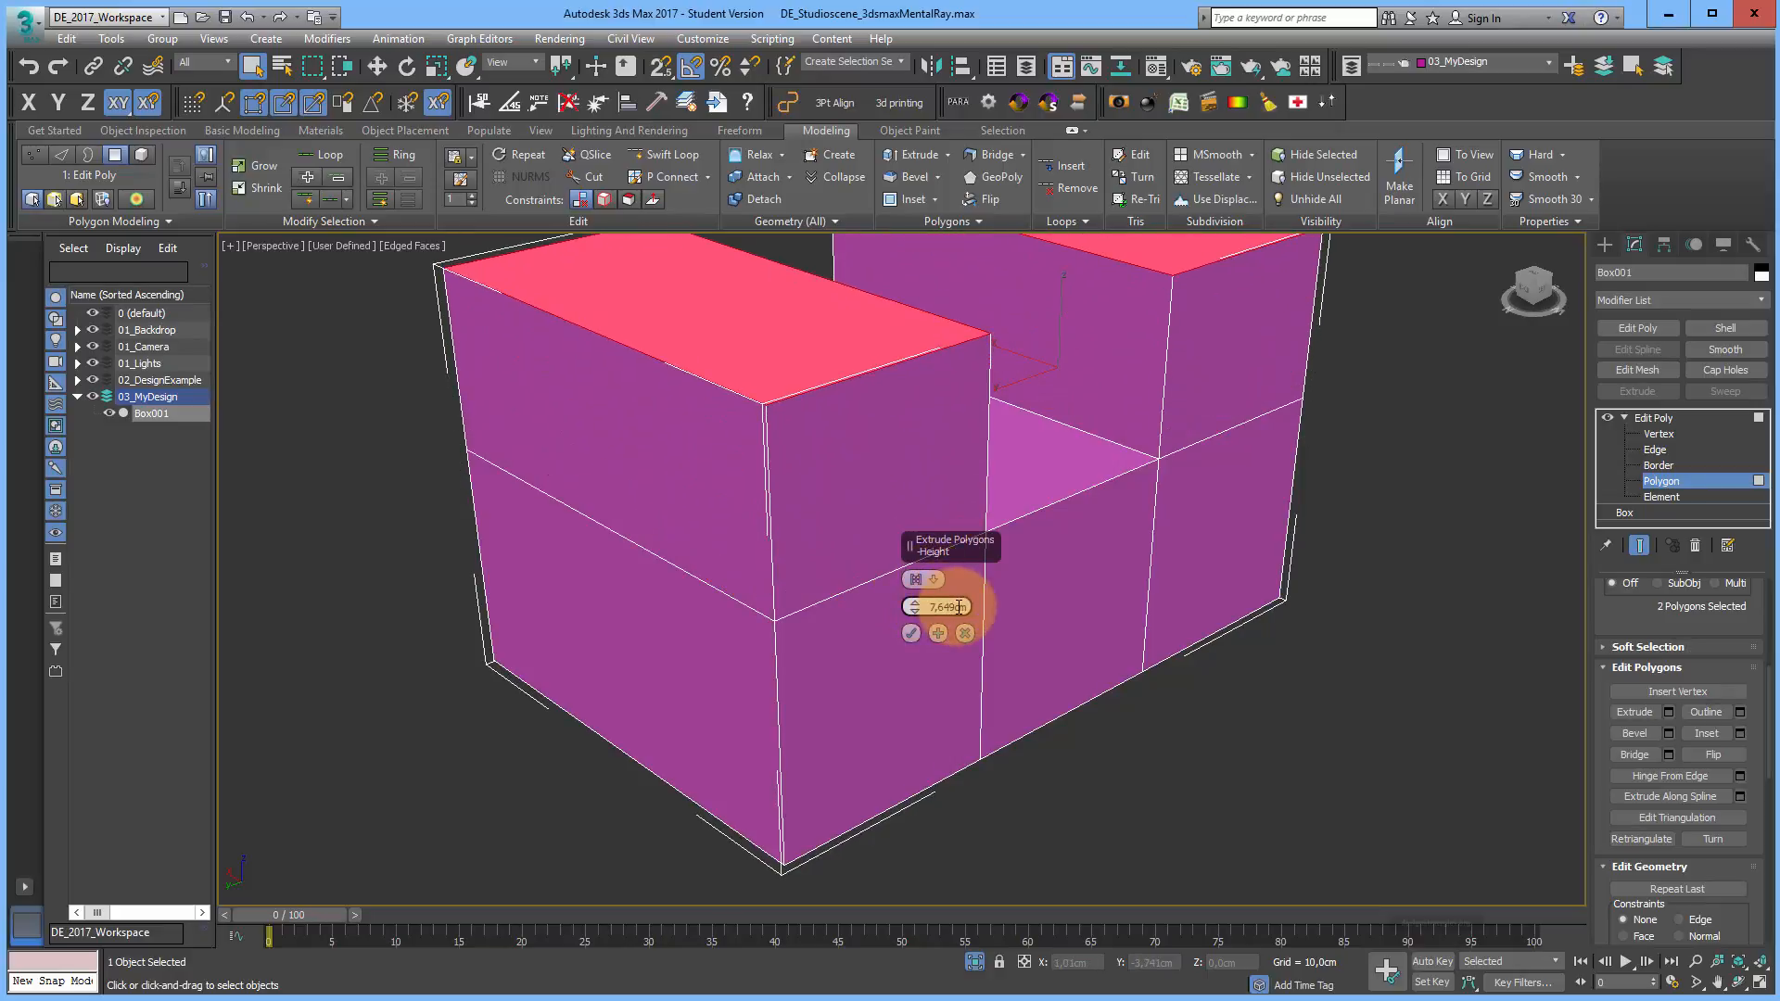
pyautogui.click(942, 608)
pyautogui.doubleClick(932, 607)
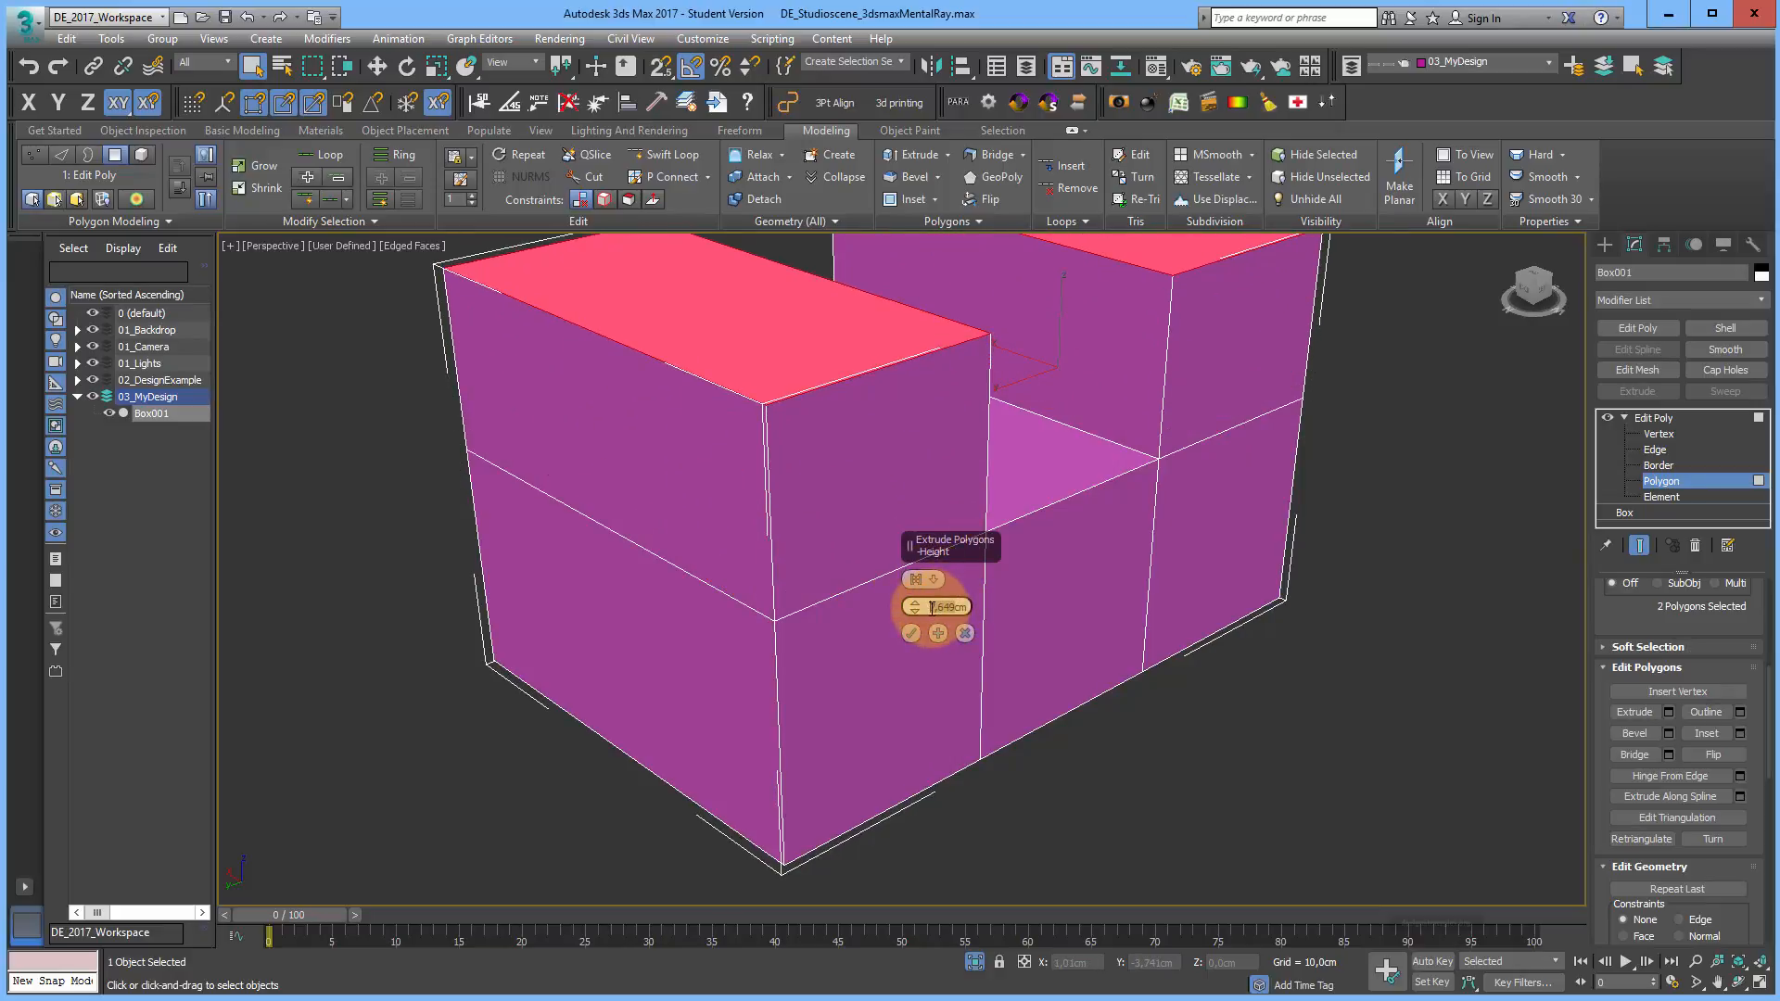
pyautogui.write('10')
pyautogui.click(910, 633)
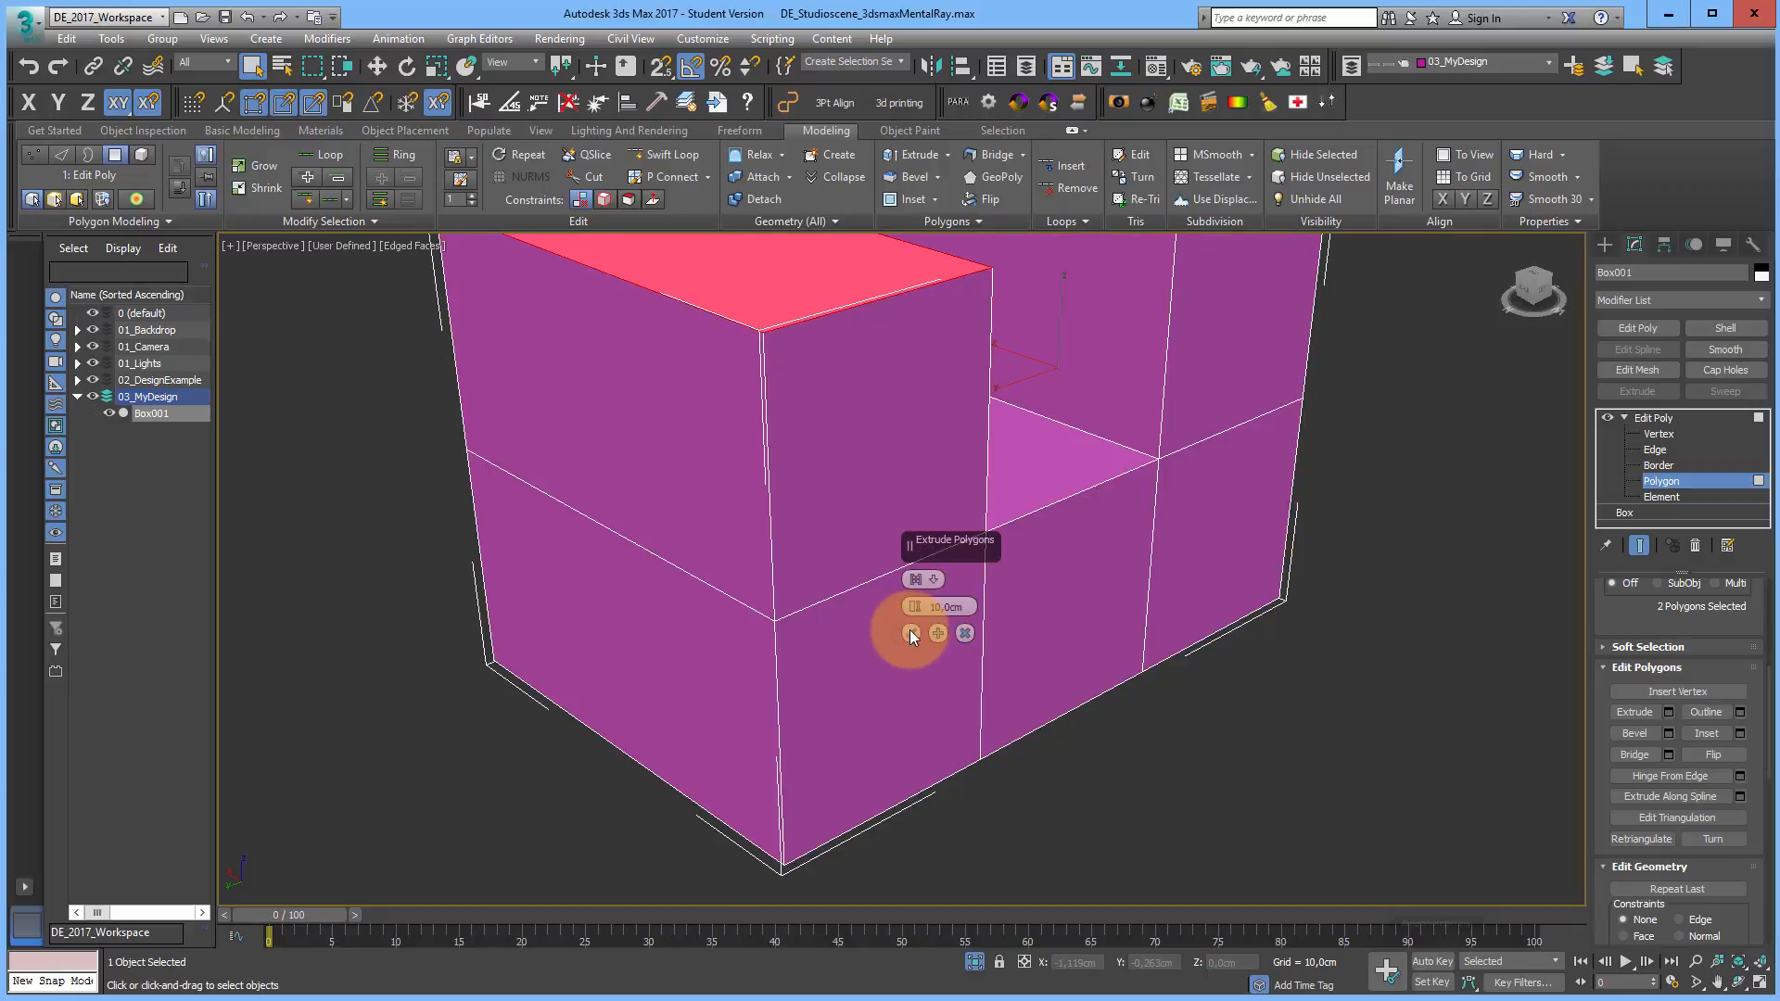
pyautogui.scroll(-4, 1066, 547)
pyautogui.moveTo(1044, 582); pyautogui.dragTo(1041, 587, button='middle')
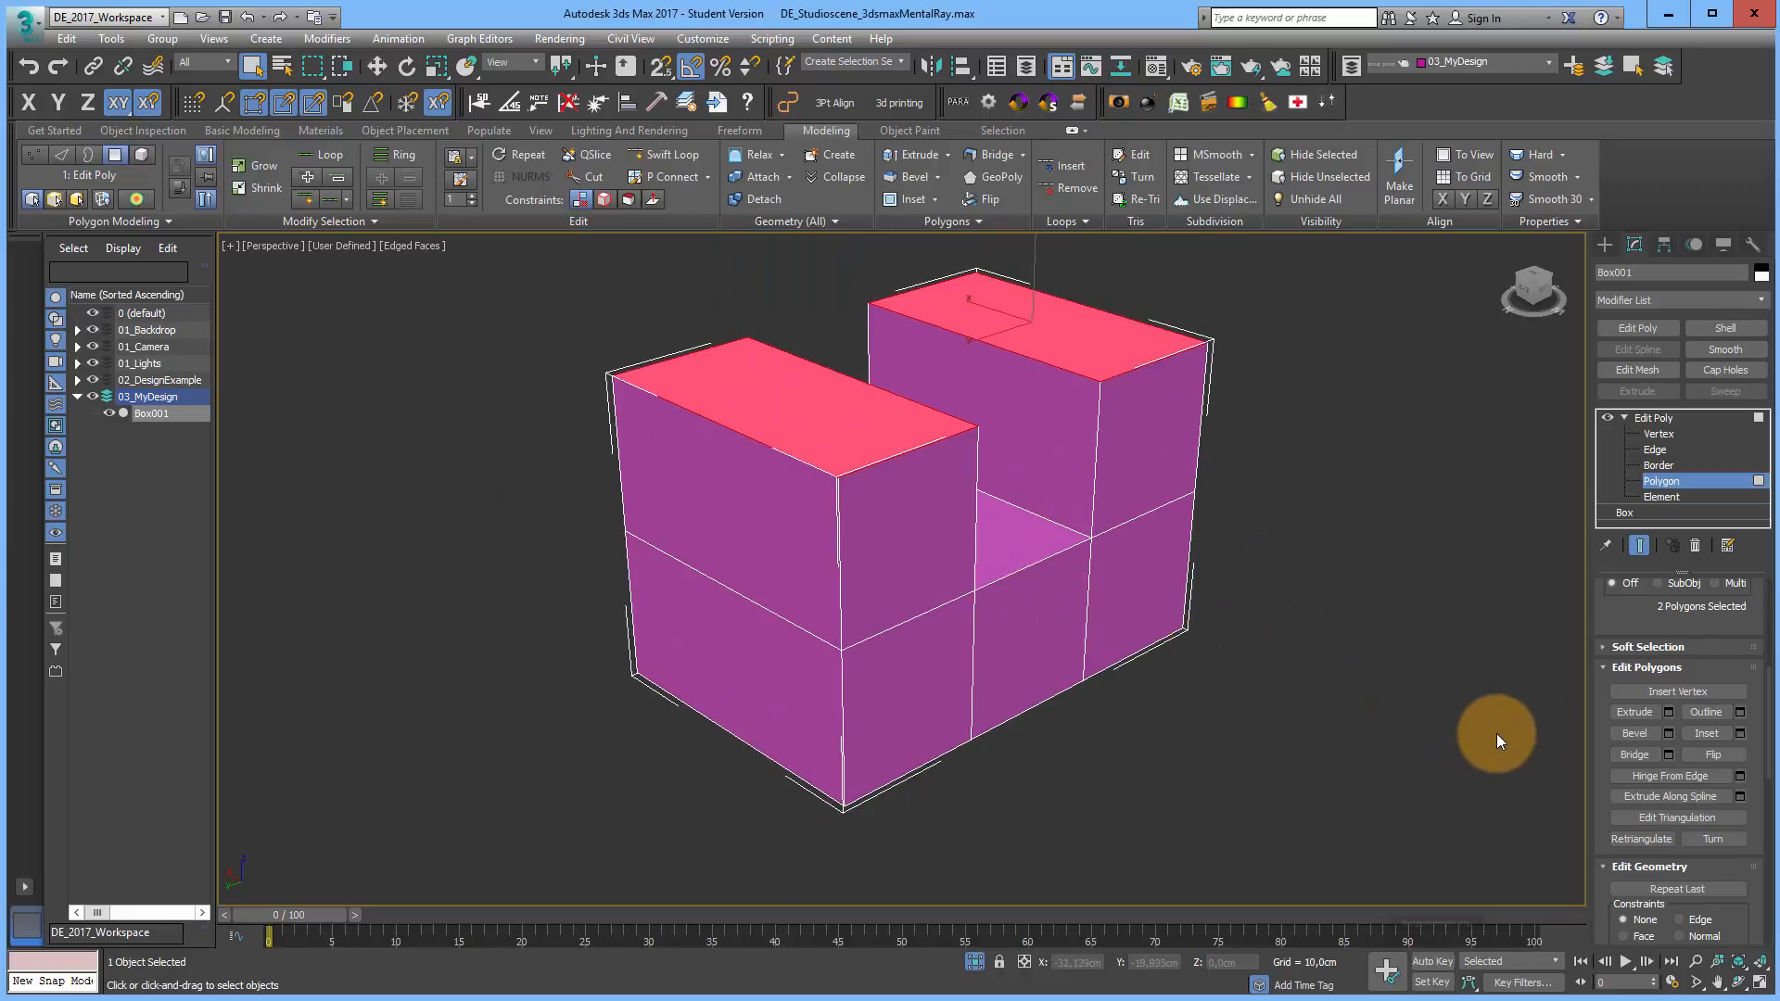
# Step: Try extruding the outer end face of the nearer raised block by 10 cm, and undo the extrusion
pyautogui.click(782, 520)
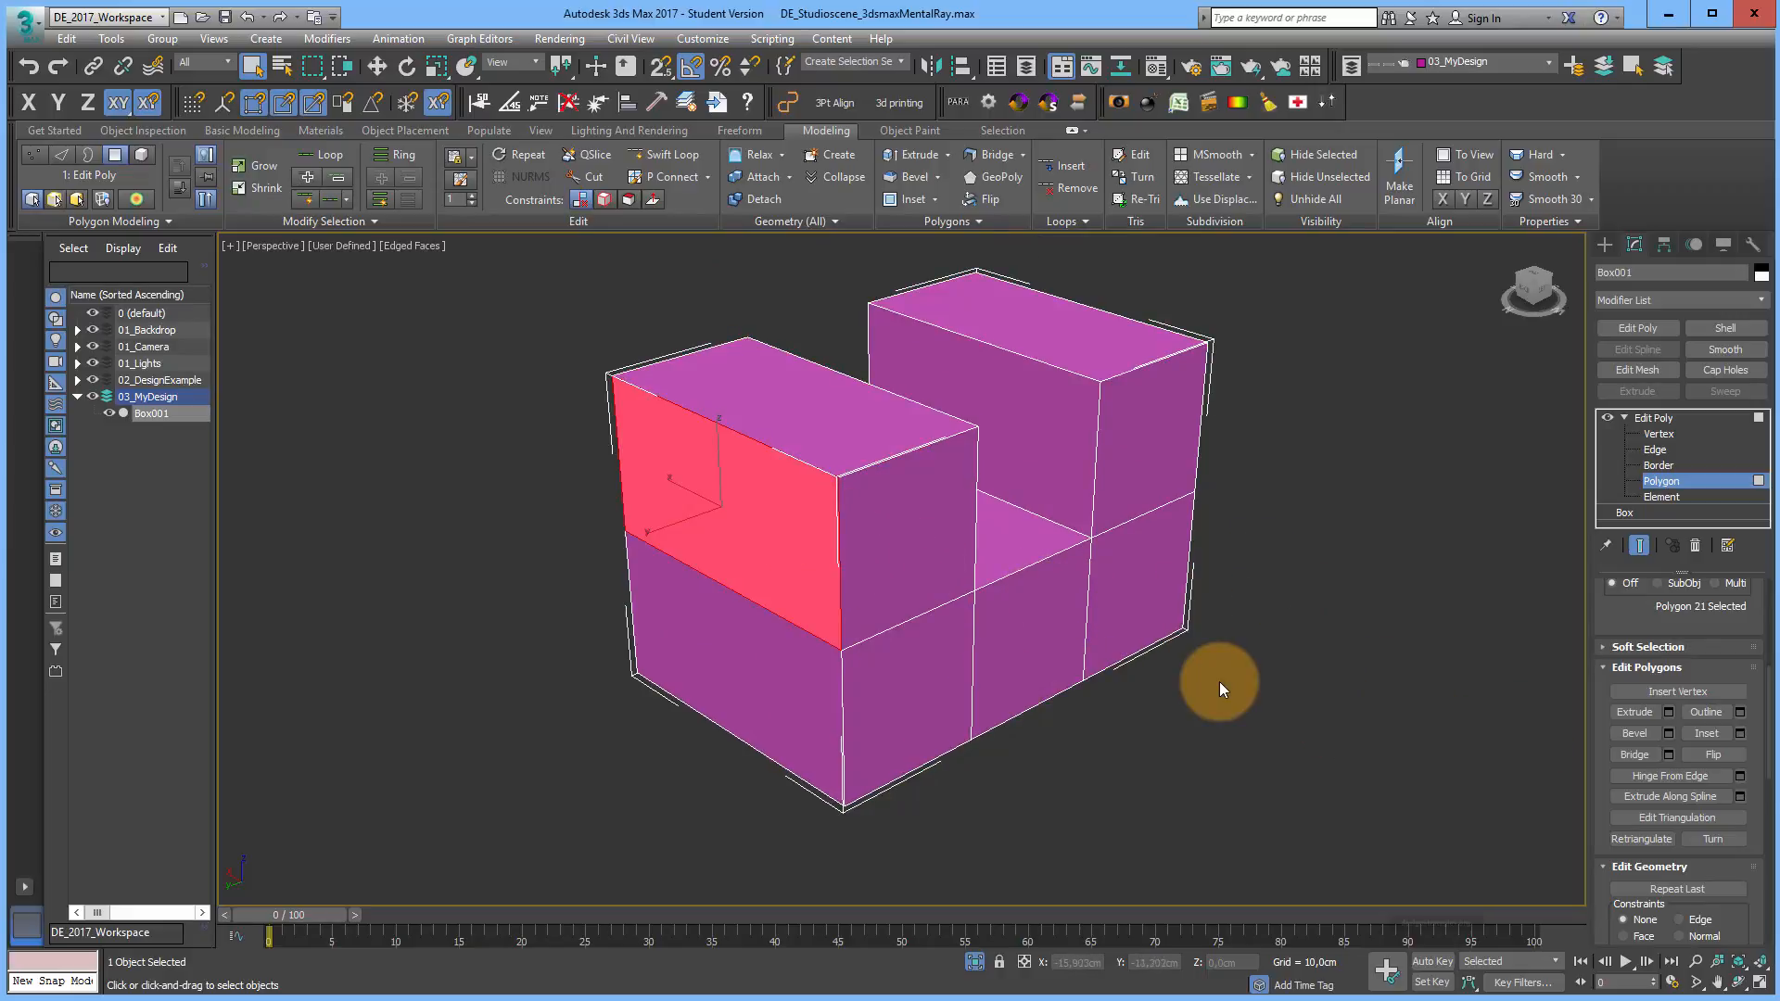
pyautogui.click(1668, 712)
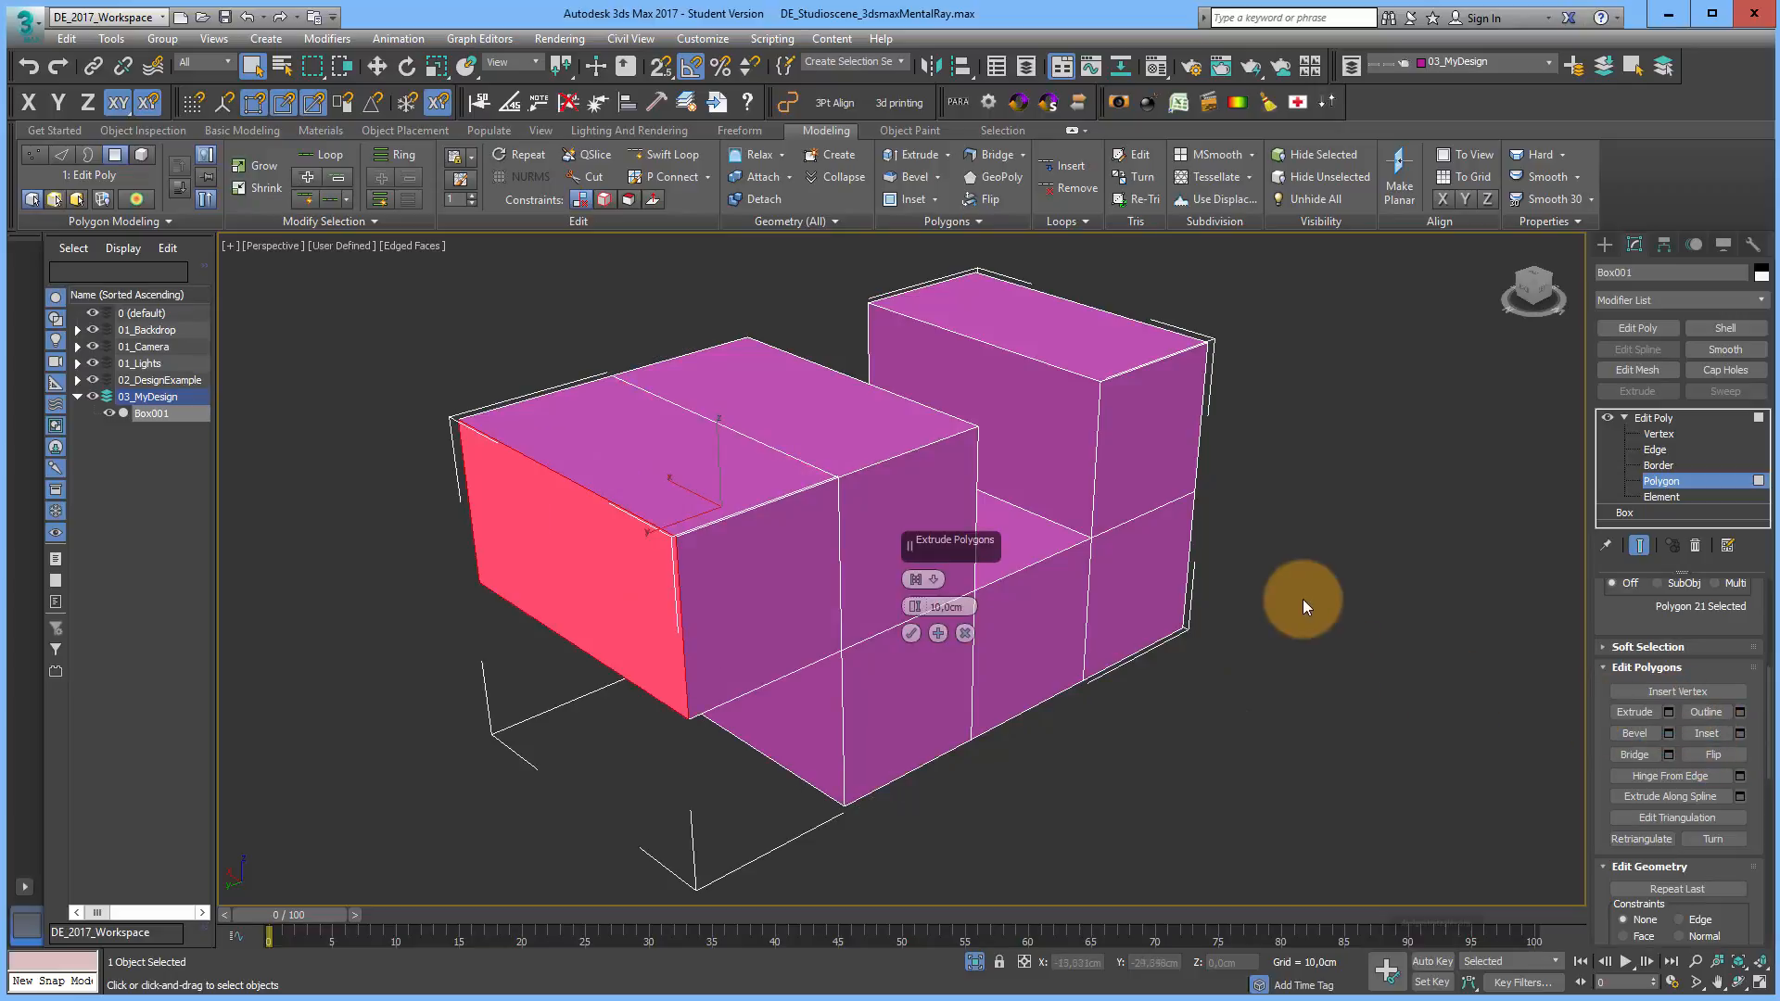
pyautogui.click(905, 634)
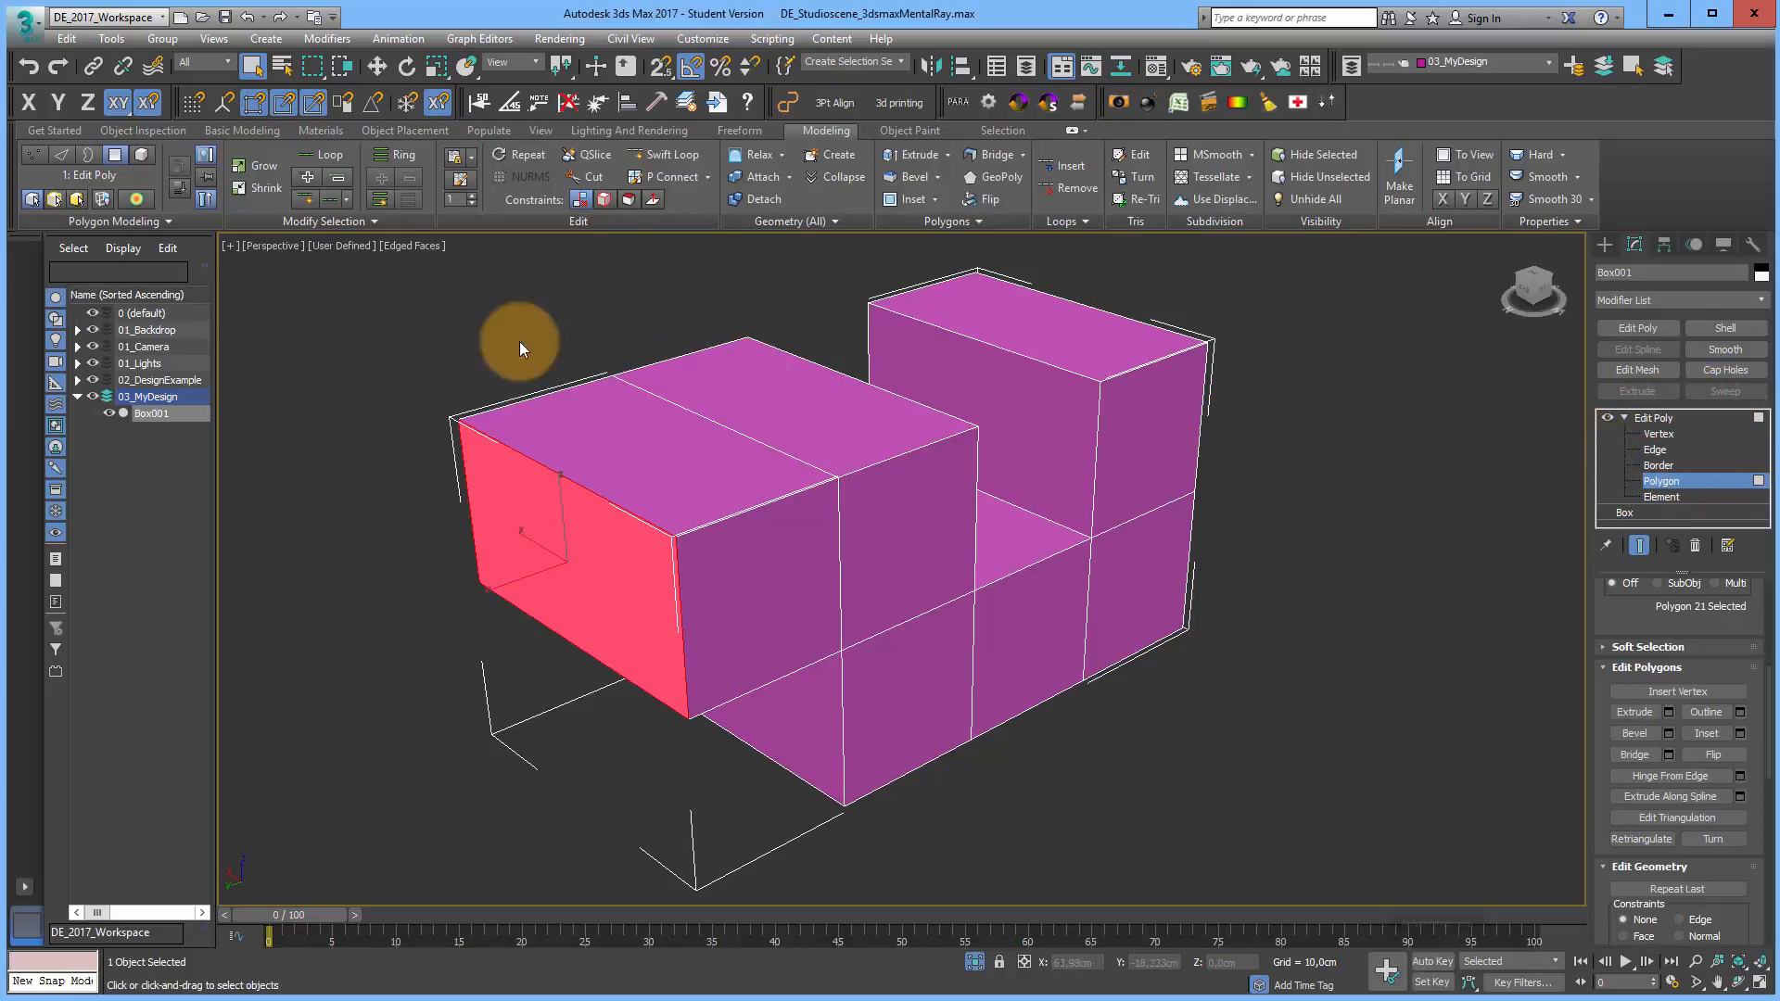
pyautogui.click(248, 17)
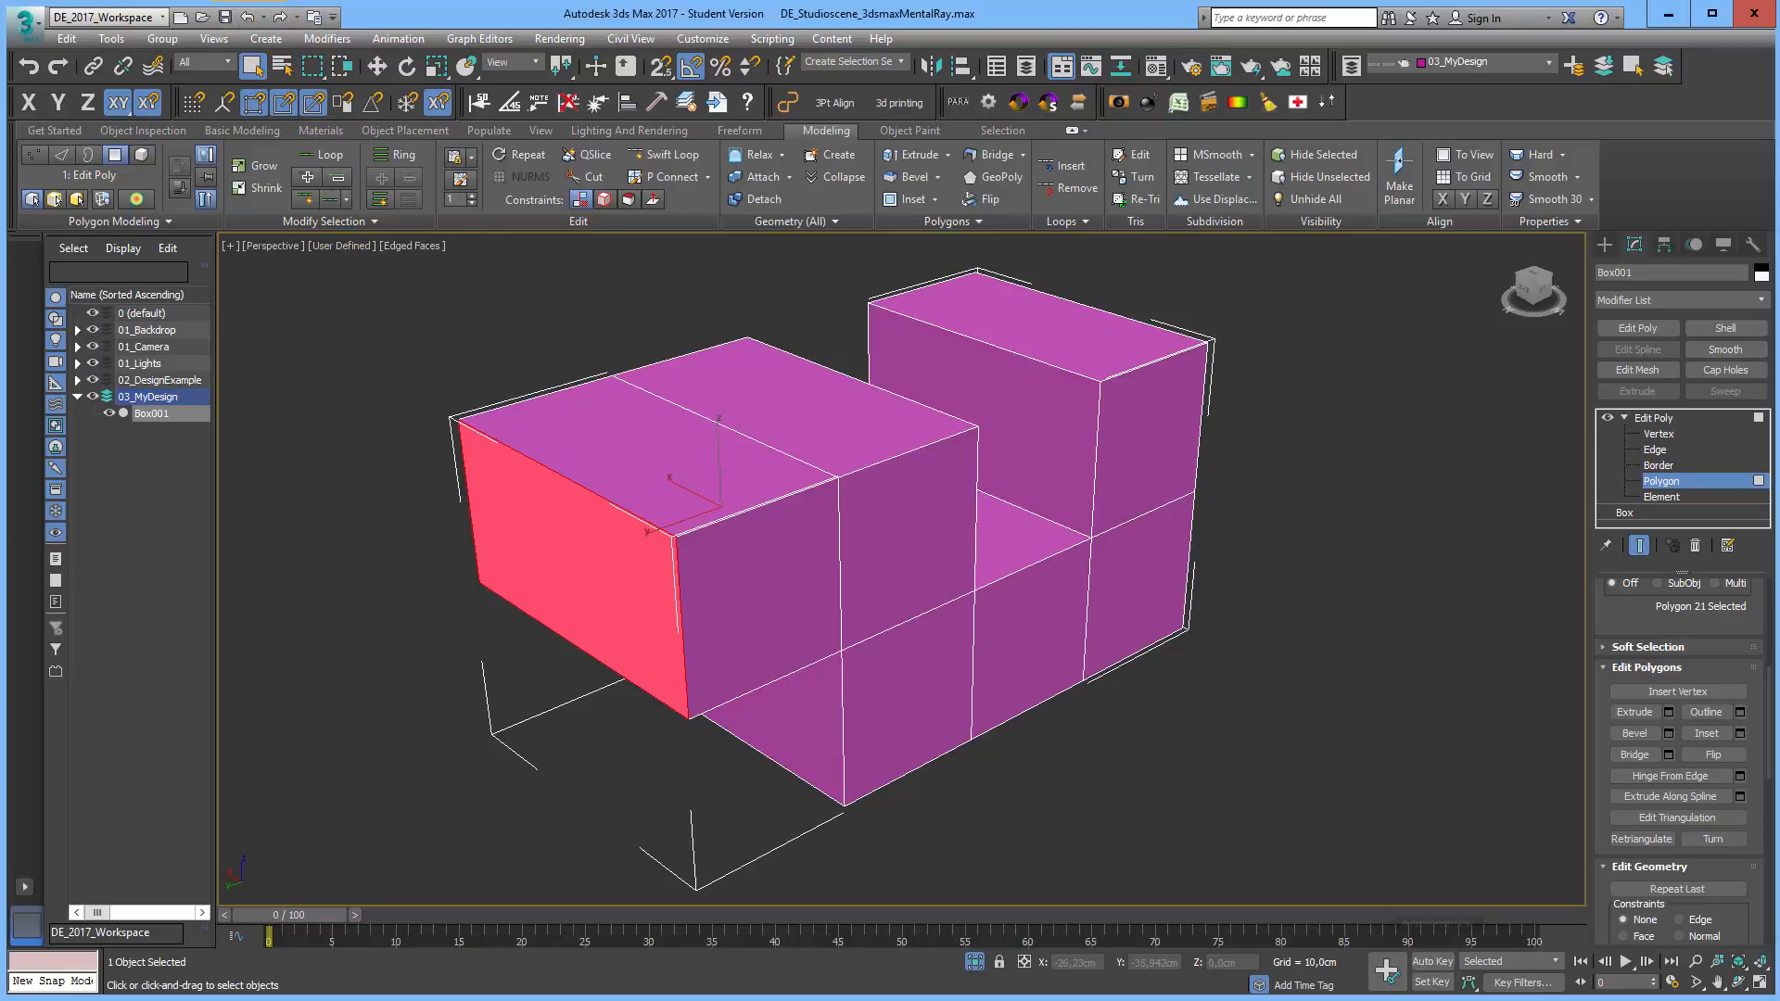
pyautogui.hotkey('ctrl', 'z')
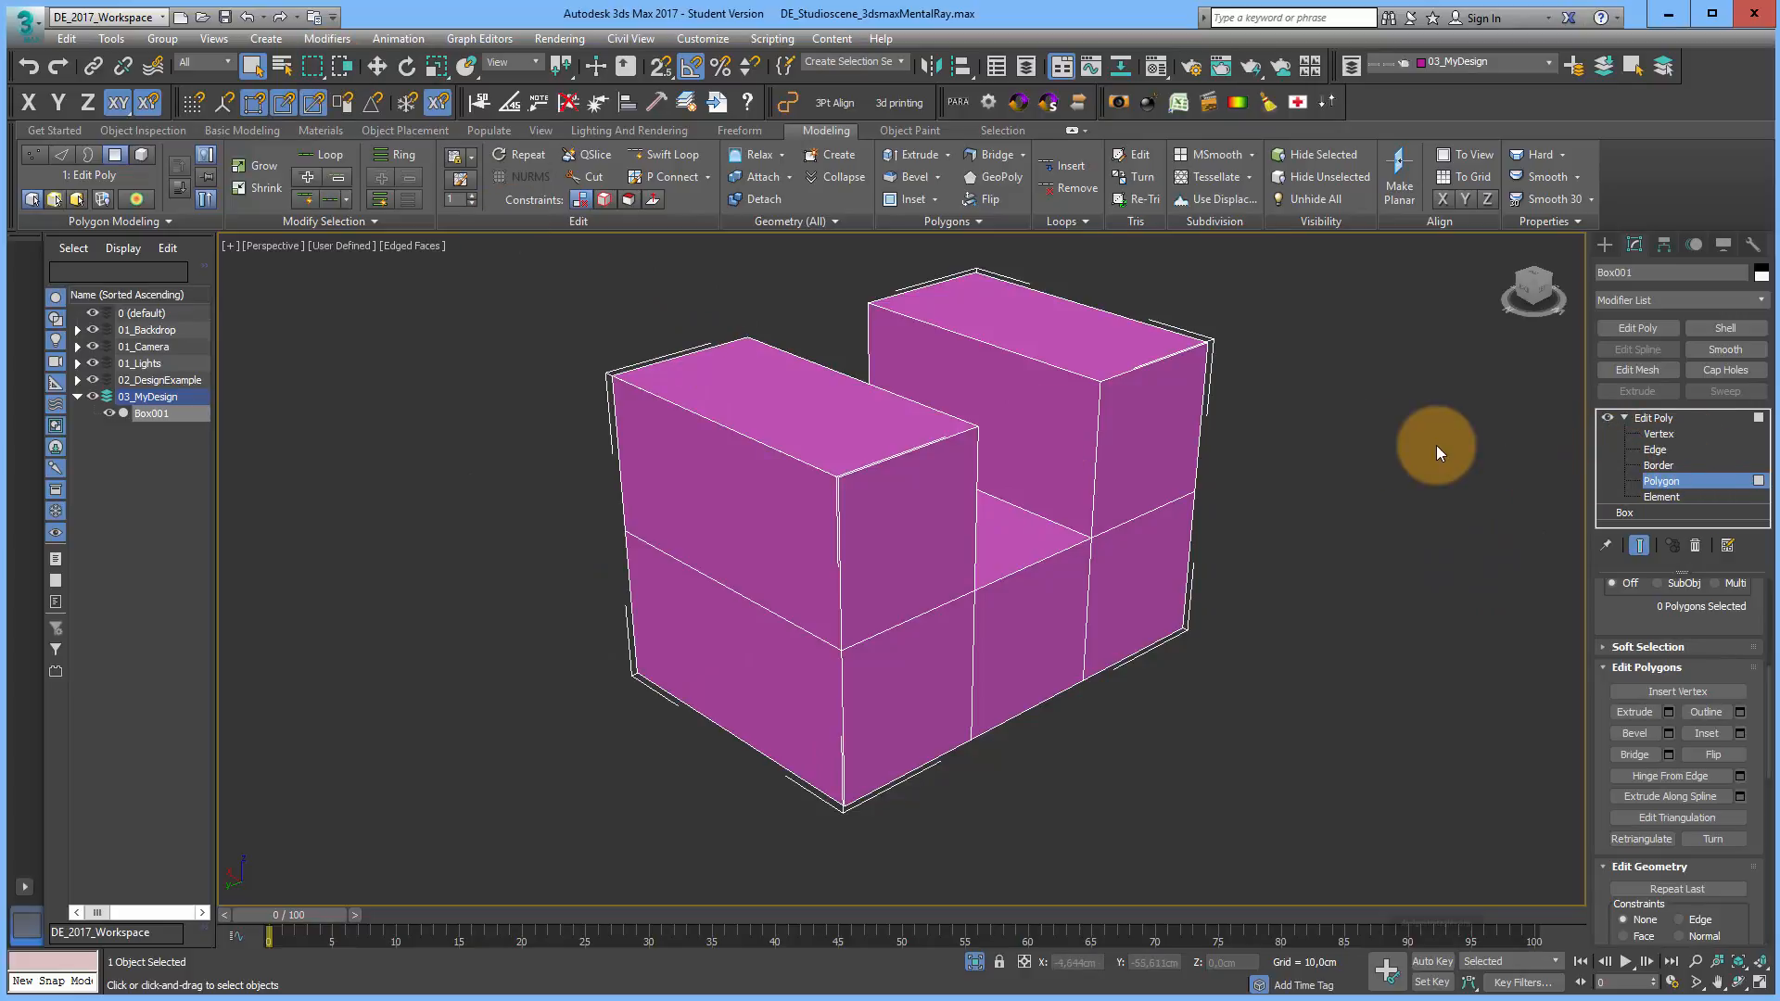
# Step: Add a second Edit Poly modifier and extrude the outer end face of the nearer raised block by 5 cm
pyautogui.click(1648, 326)
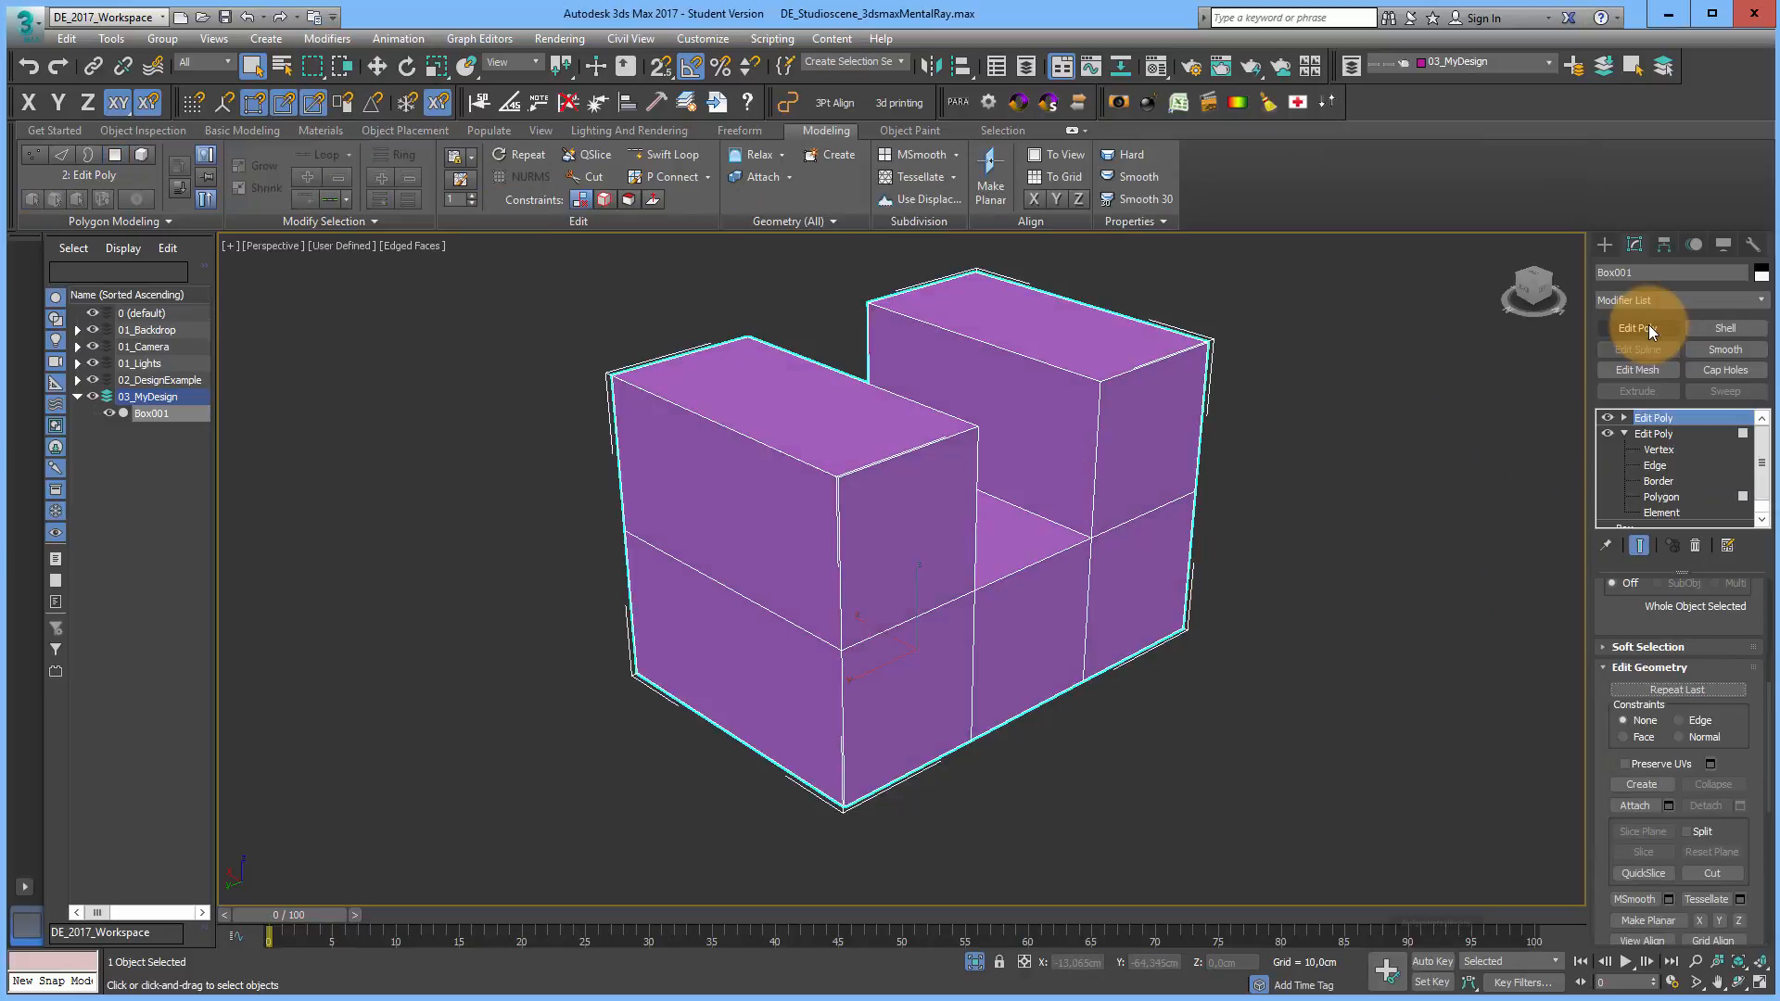
pyautogui.click(1624, 418)
pyautogui.click(1672, 480)
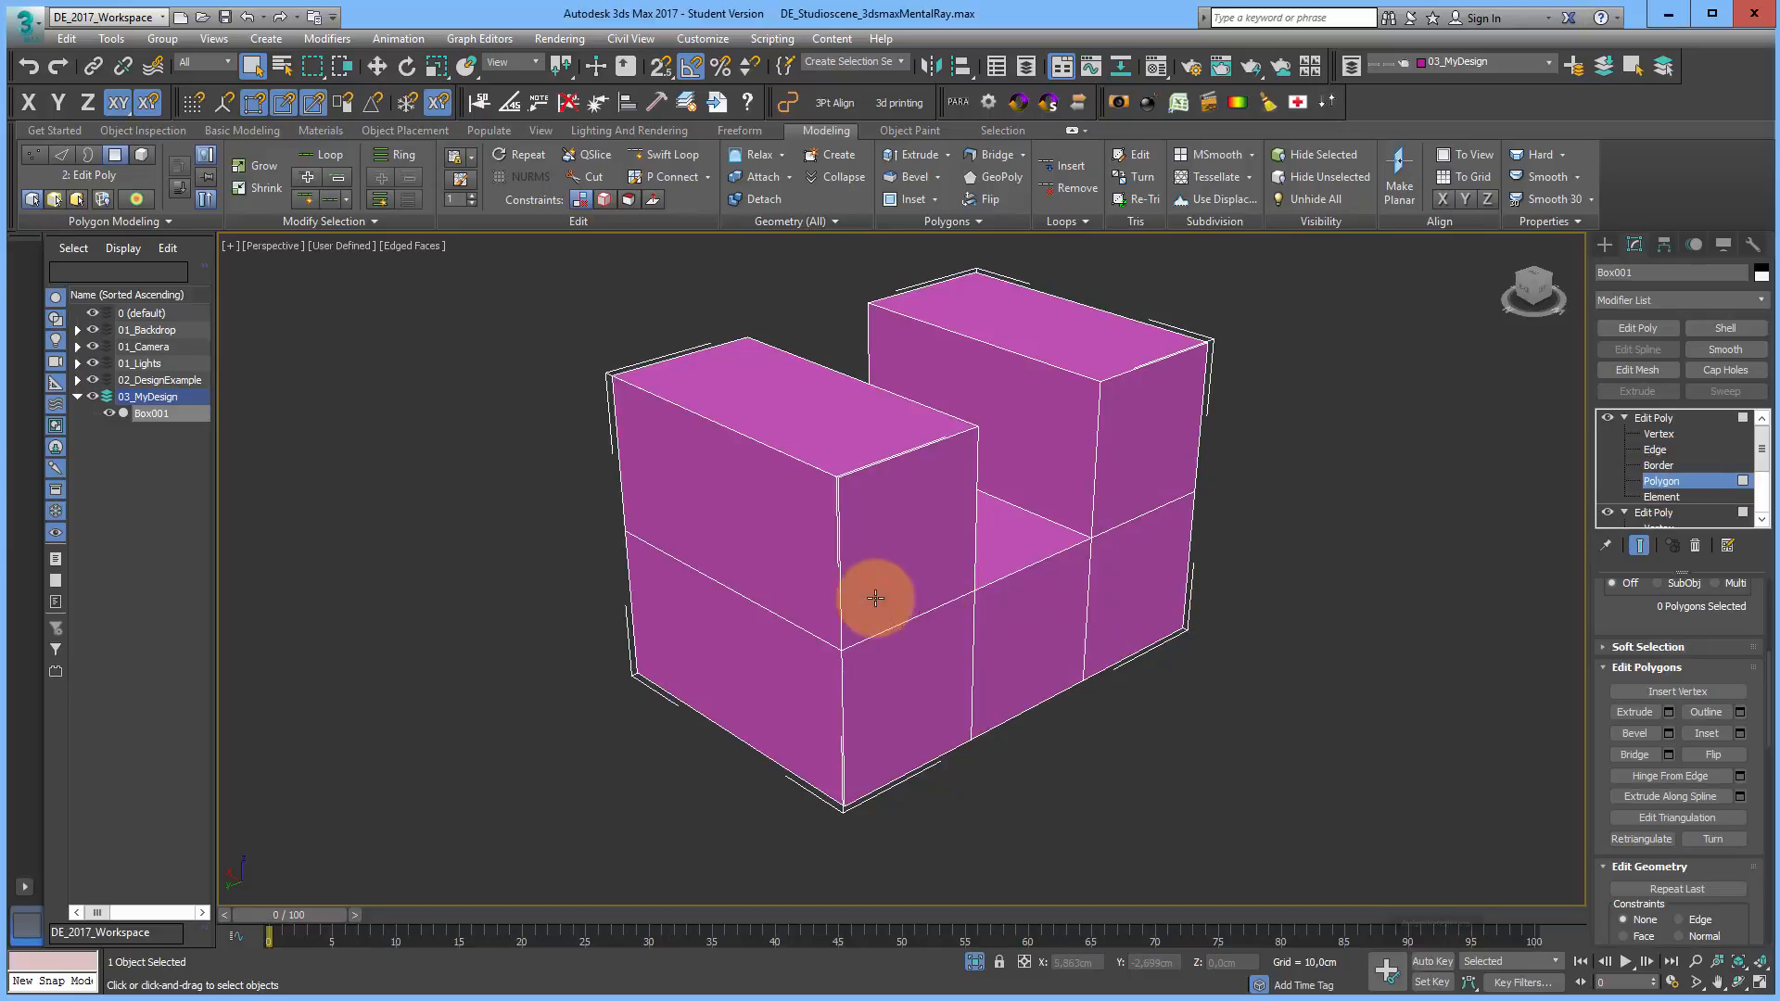
pyautogui.click(792, 553)
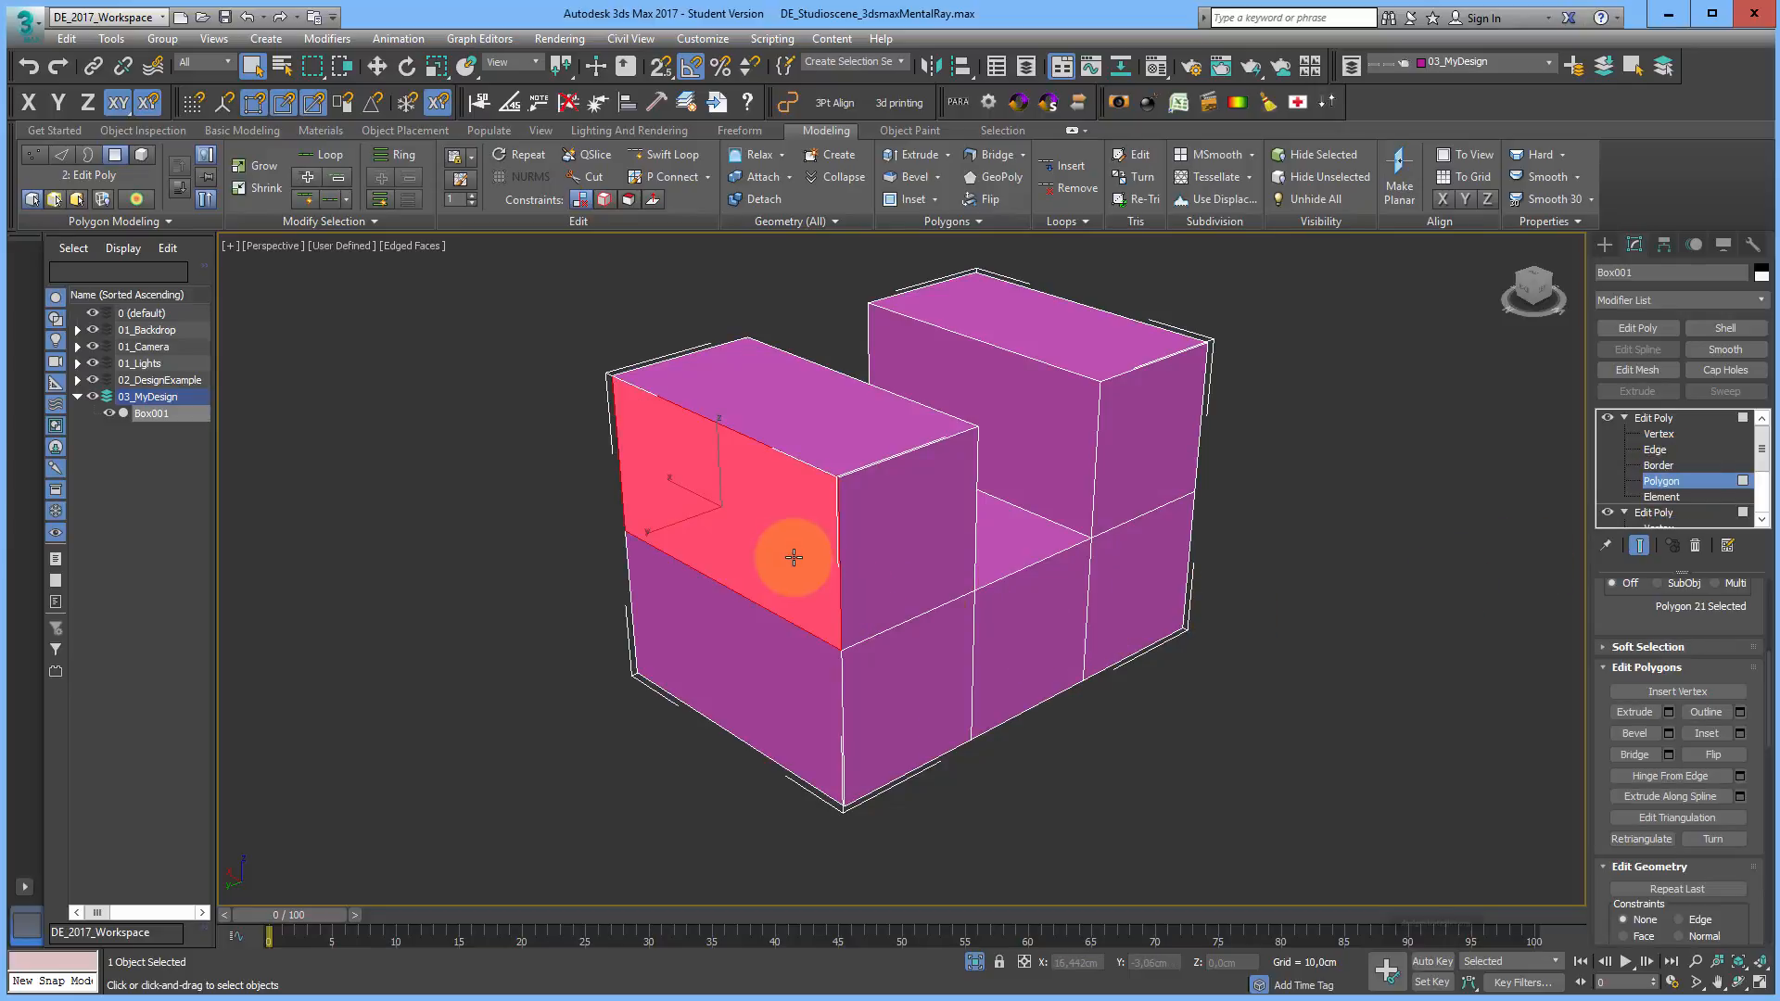
pyautogui.click(1669, 712)
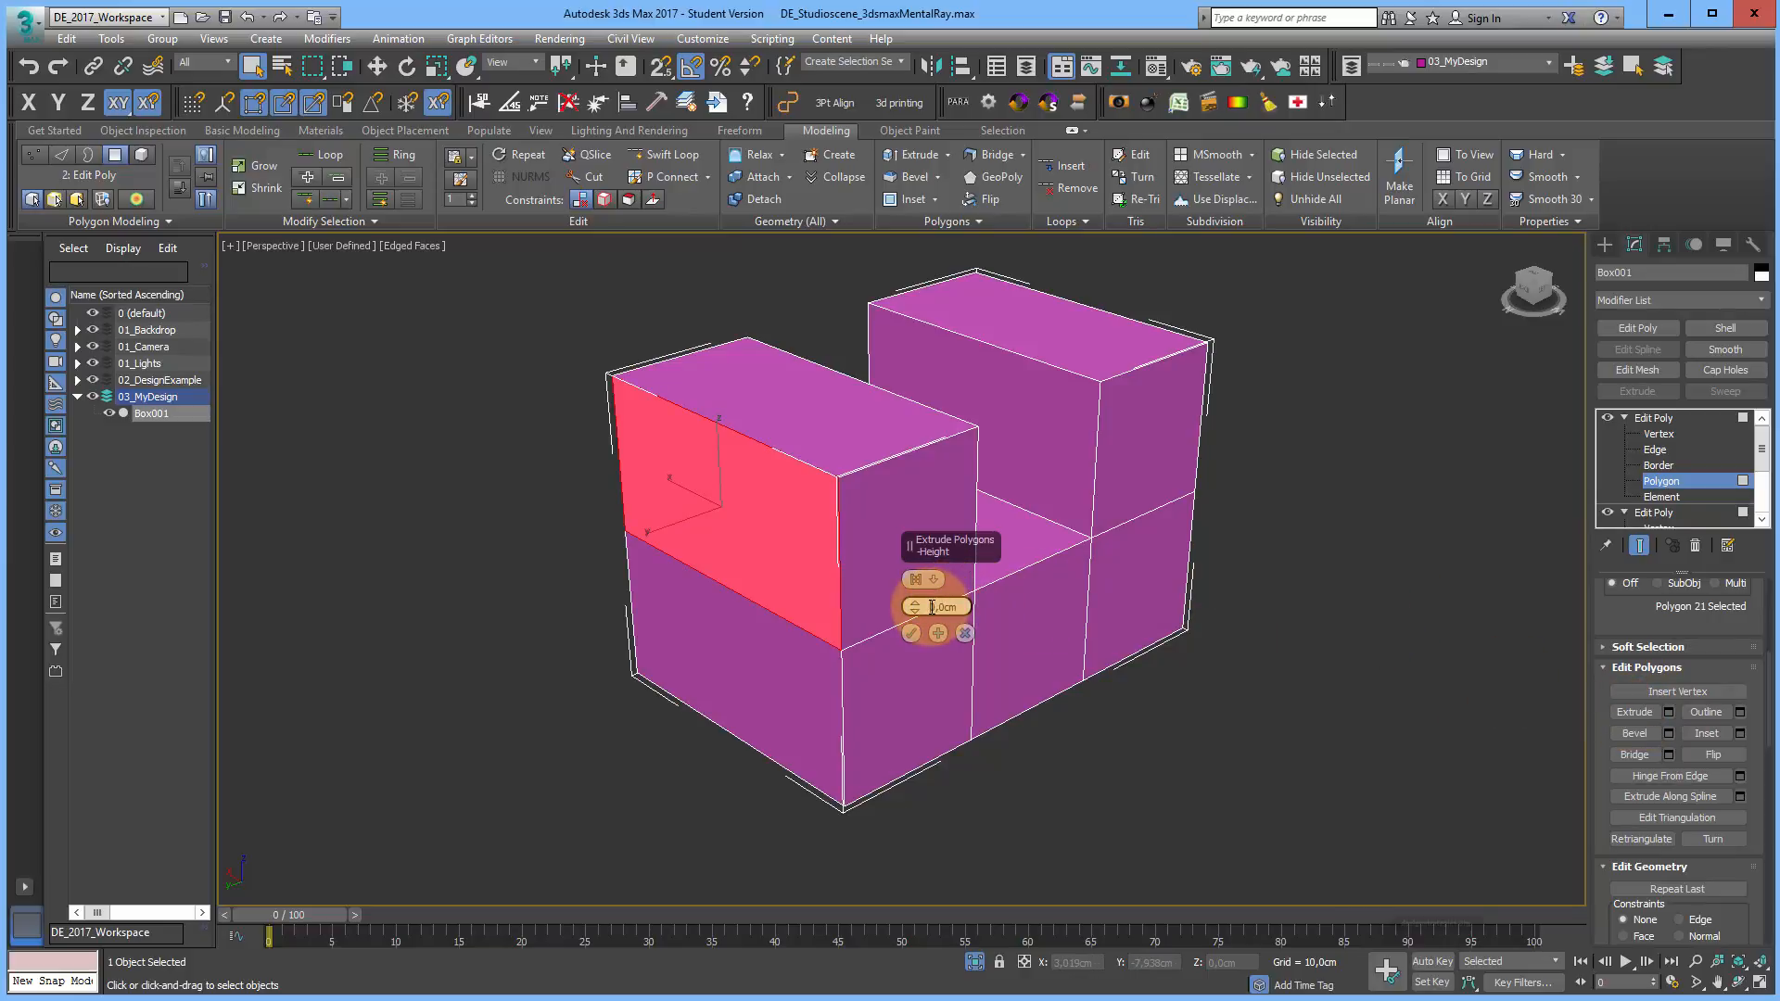
pyautogui.moveTo(935, 607); pyautogui.dragTo(928, 607)
pyautogui.write('5')
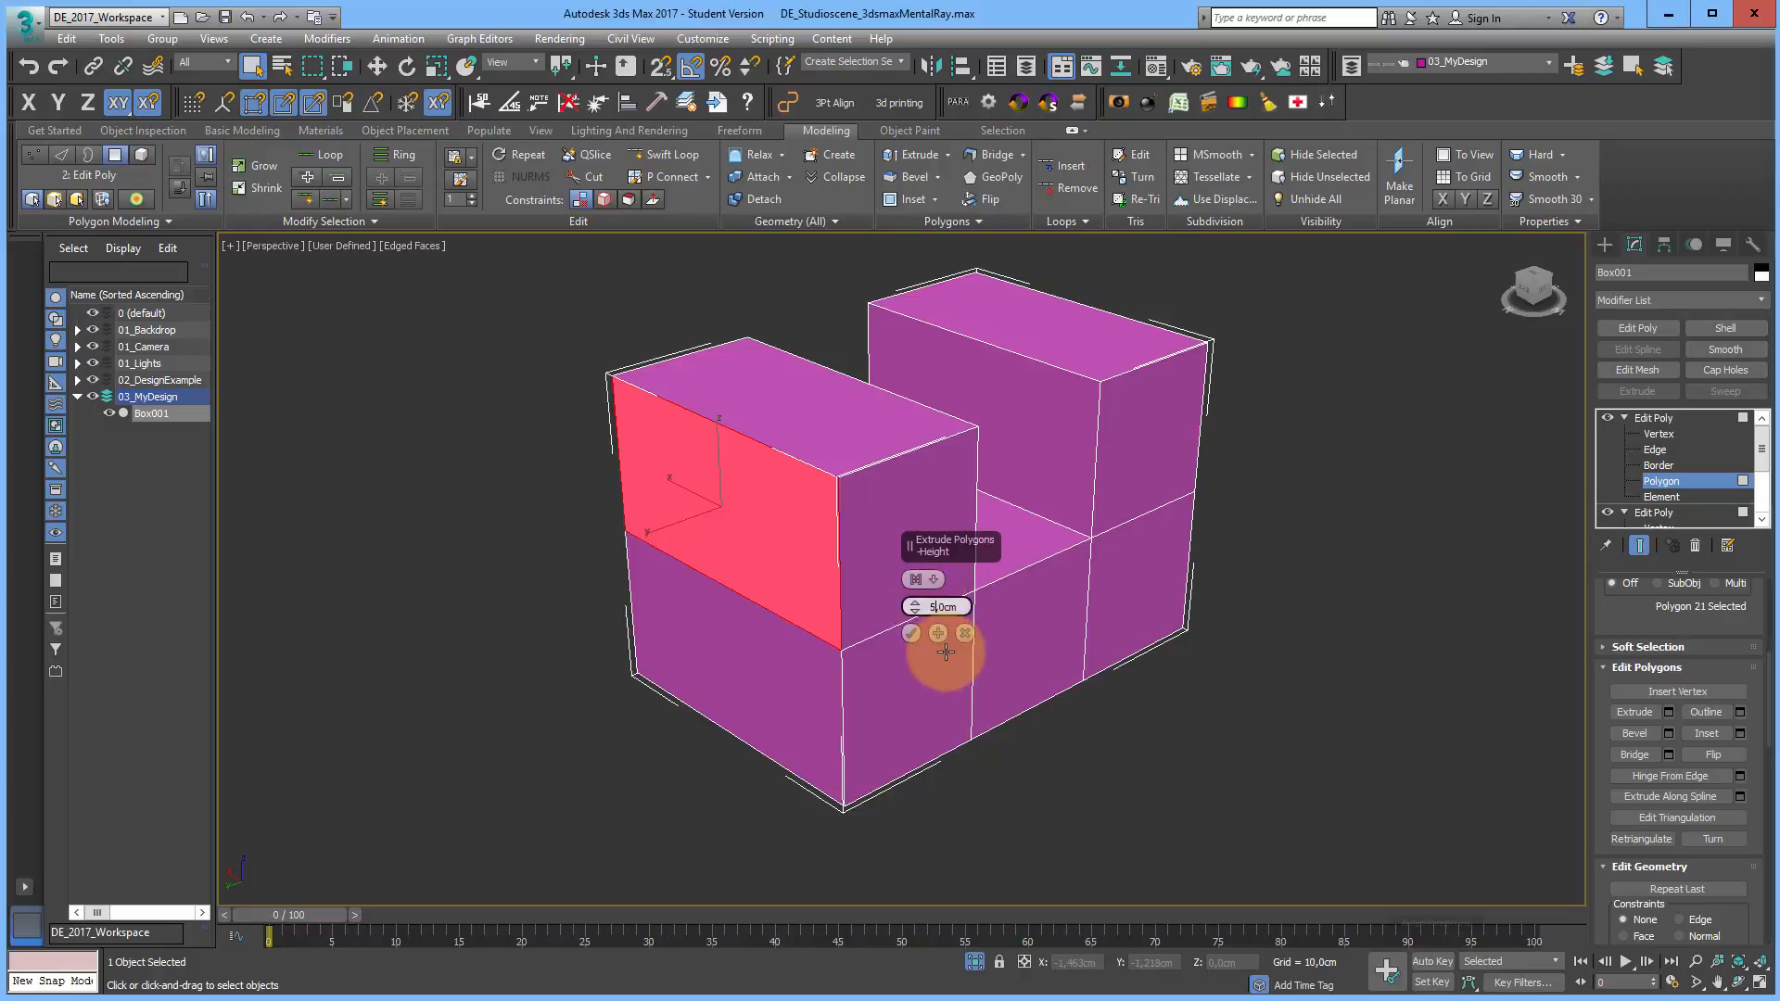
pyautogui.click(907, 634)
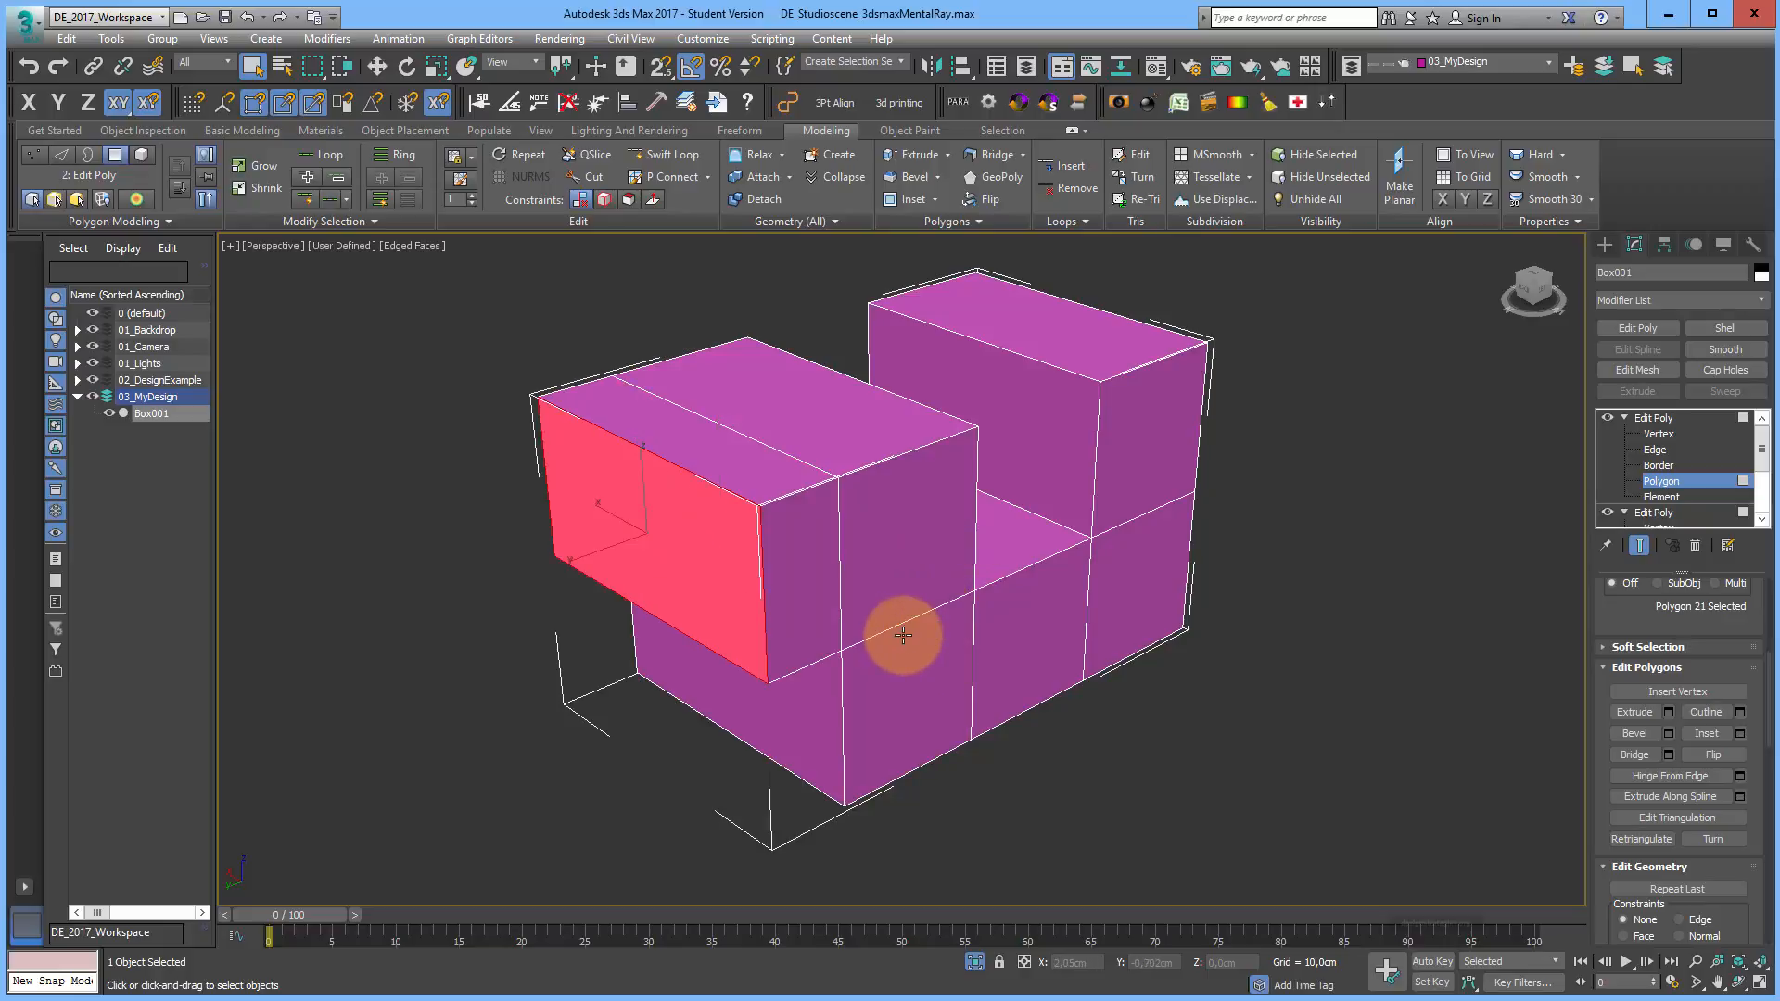
# Step: Compare the shape with the Edit Poly modifiers switched off and on, and at both Edit Poly levels of the stack
pyautogui.click(1624, 419)
pyautogui.click(1607, 430)
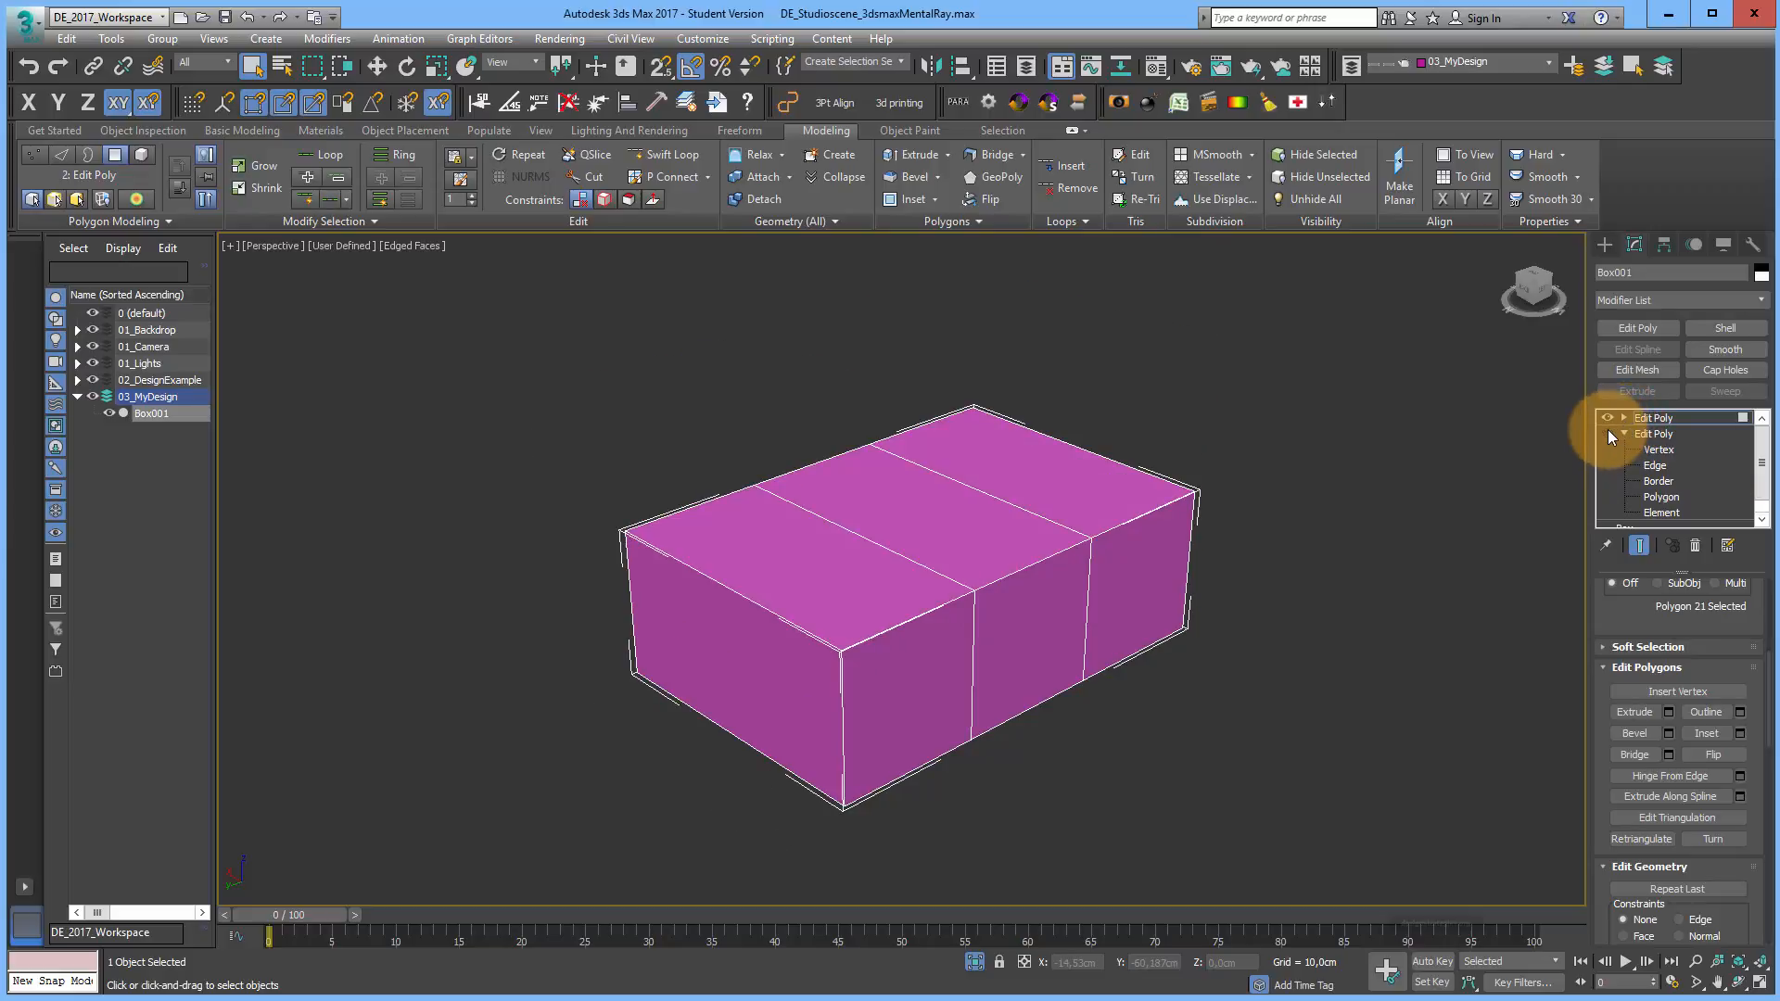
pyautogui.click(1607, 430)
pyautogui.click(1607, 418)
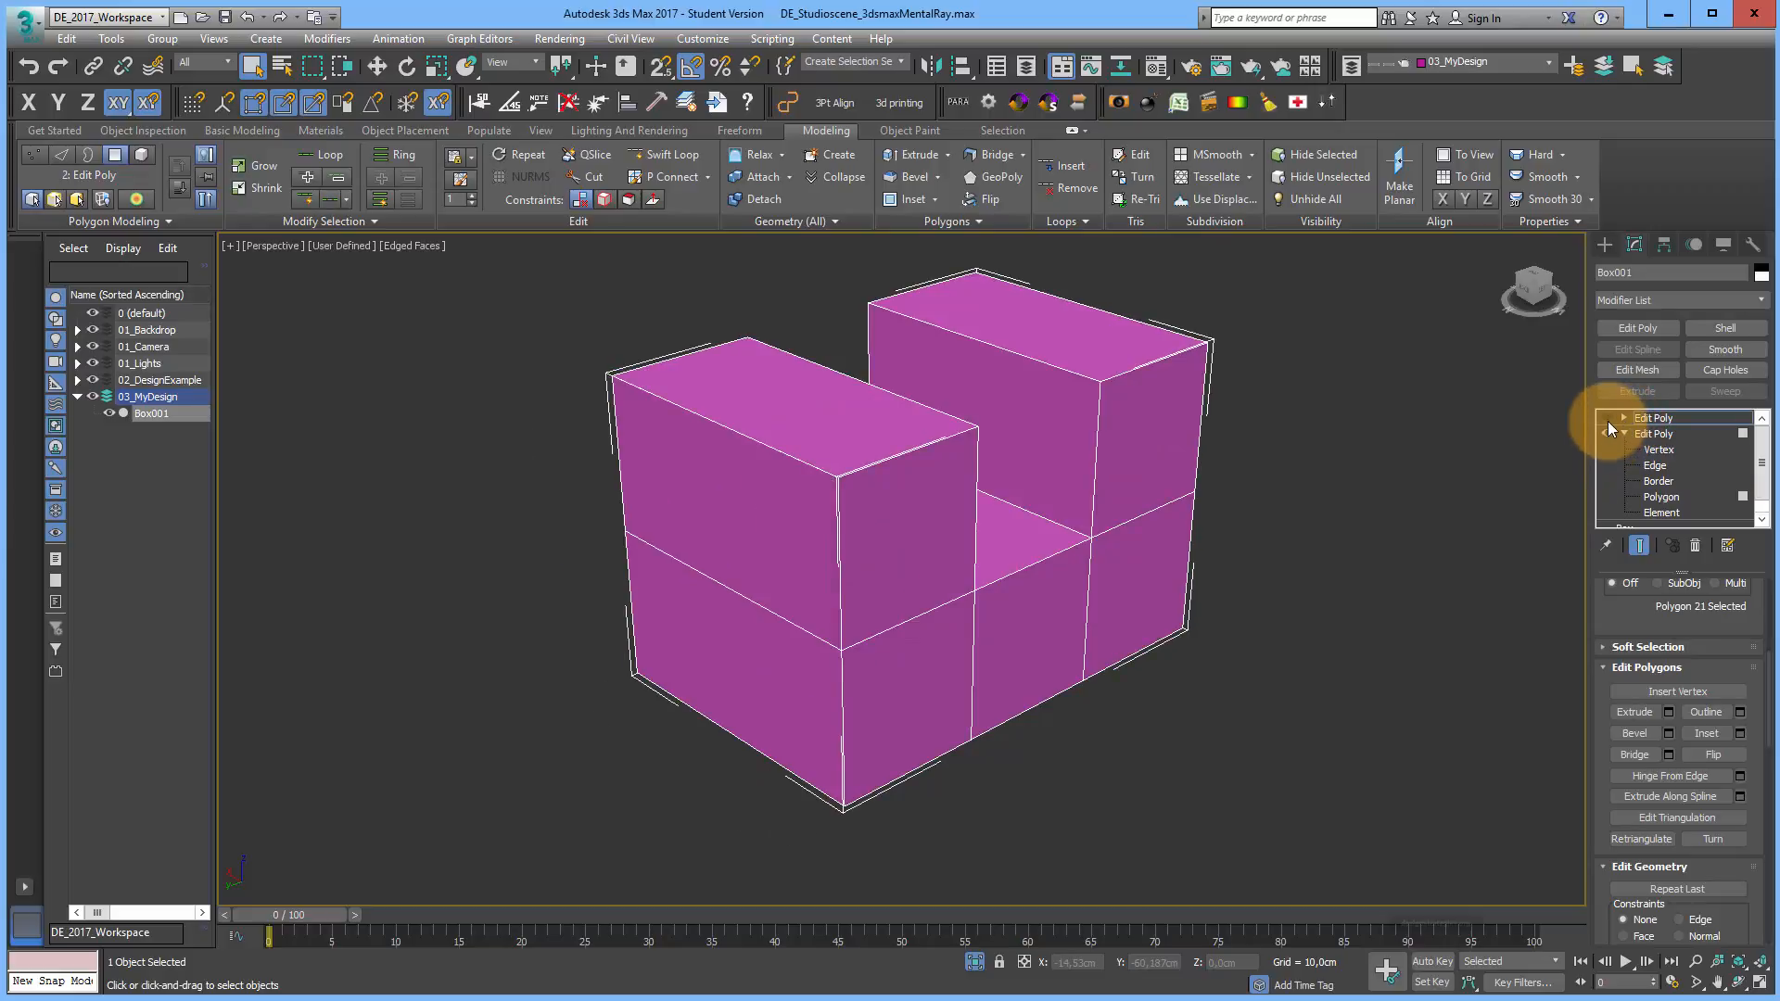
pyautogui.click(1607, 419)
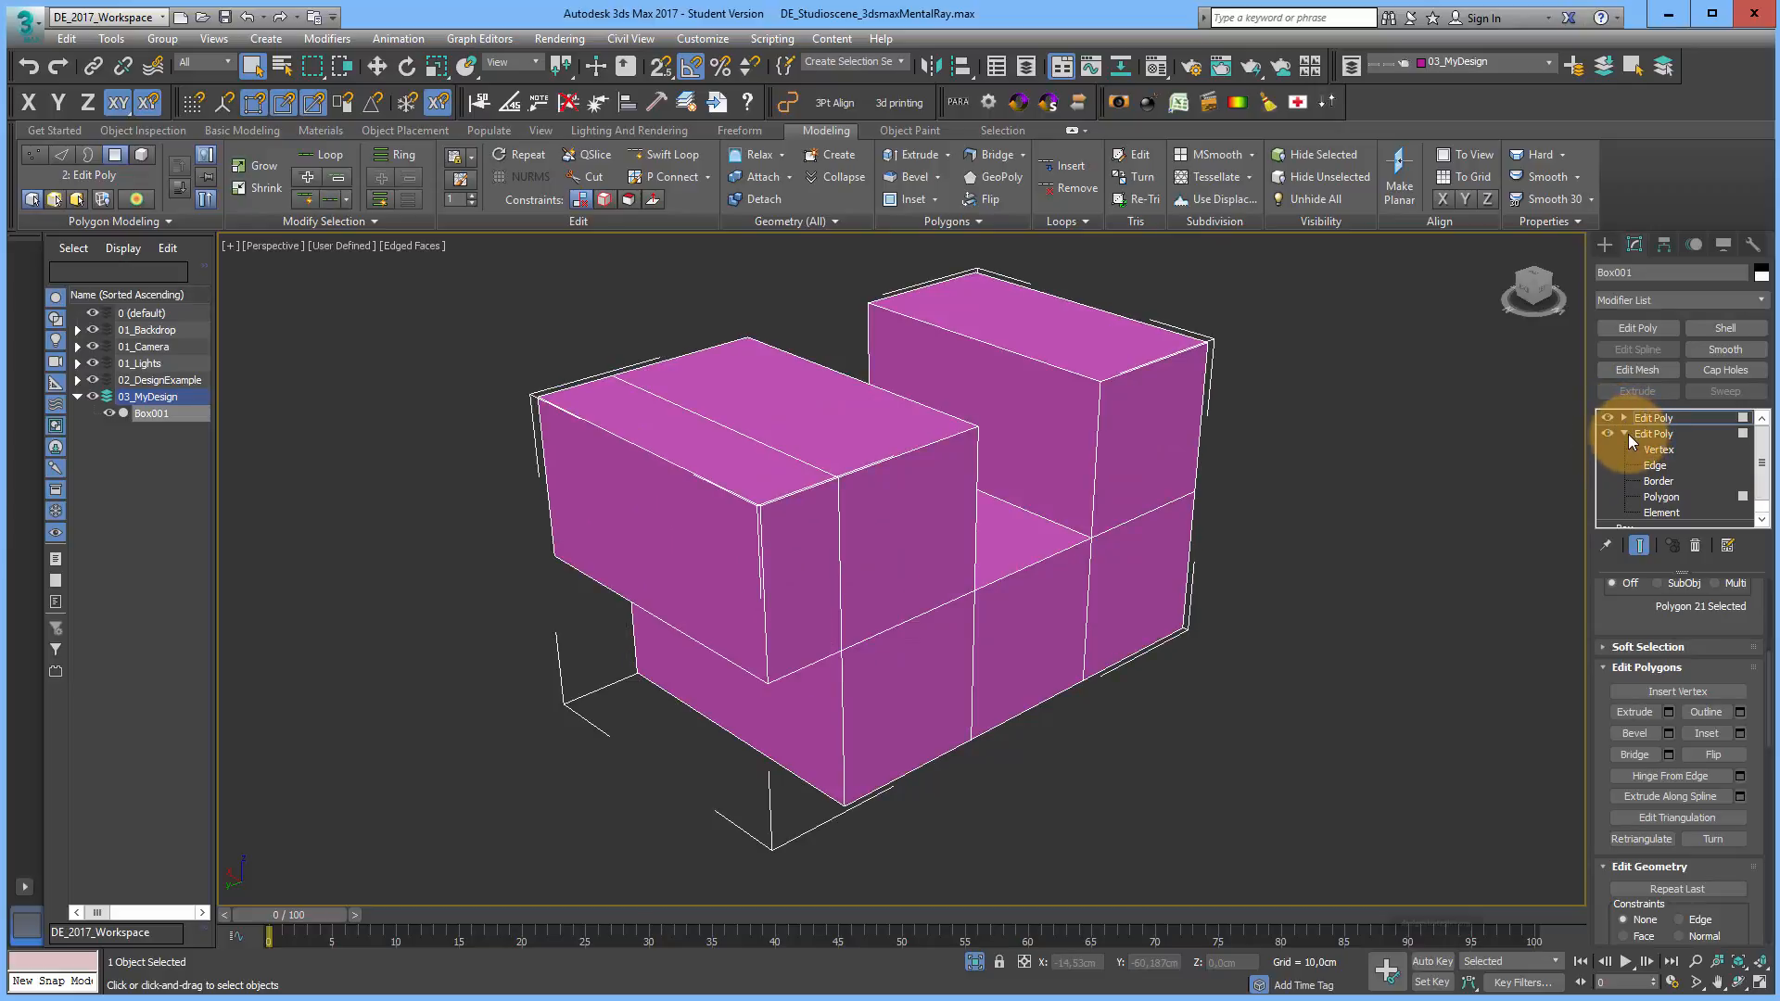
pyautogui.click(1625, 433)
pyautogui.click(1611, 419)
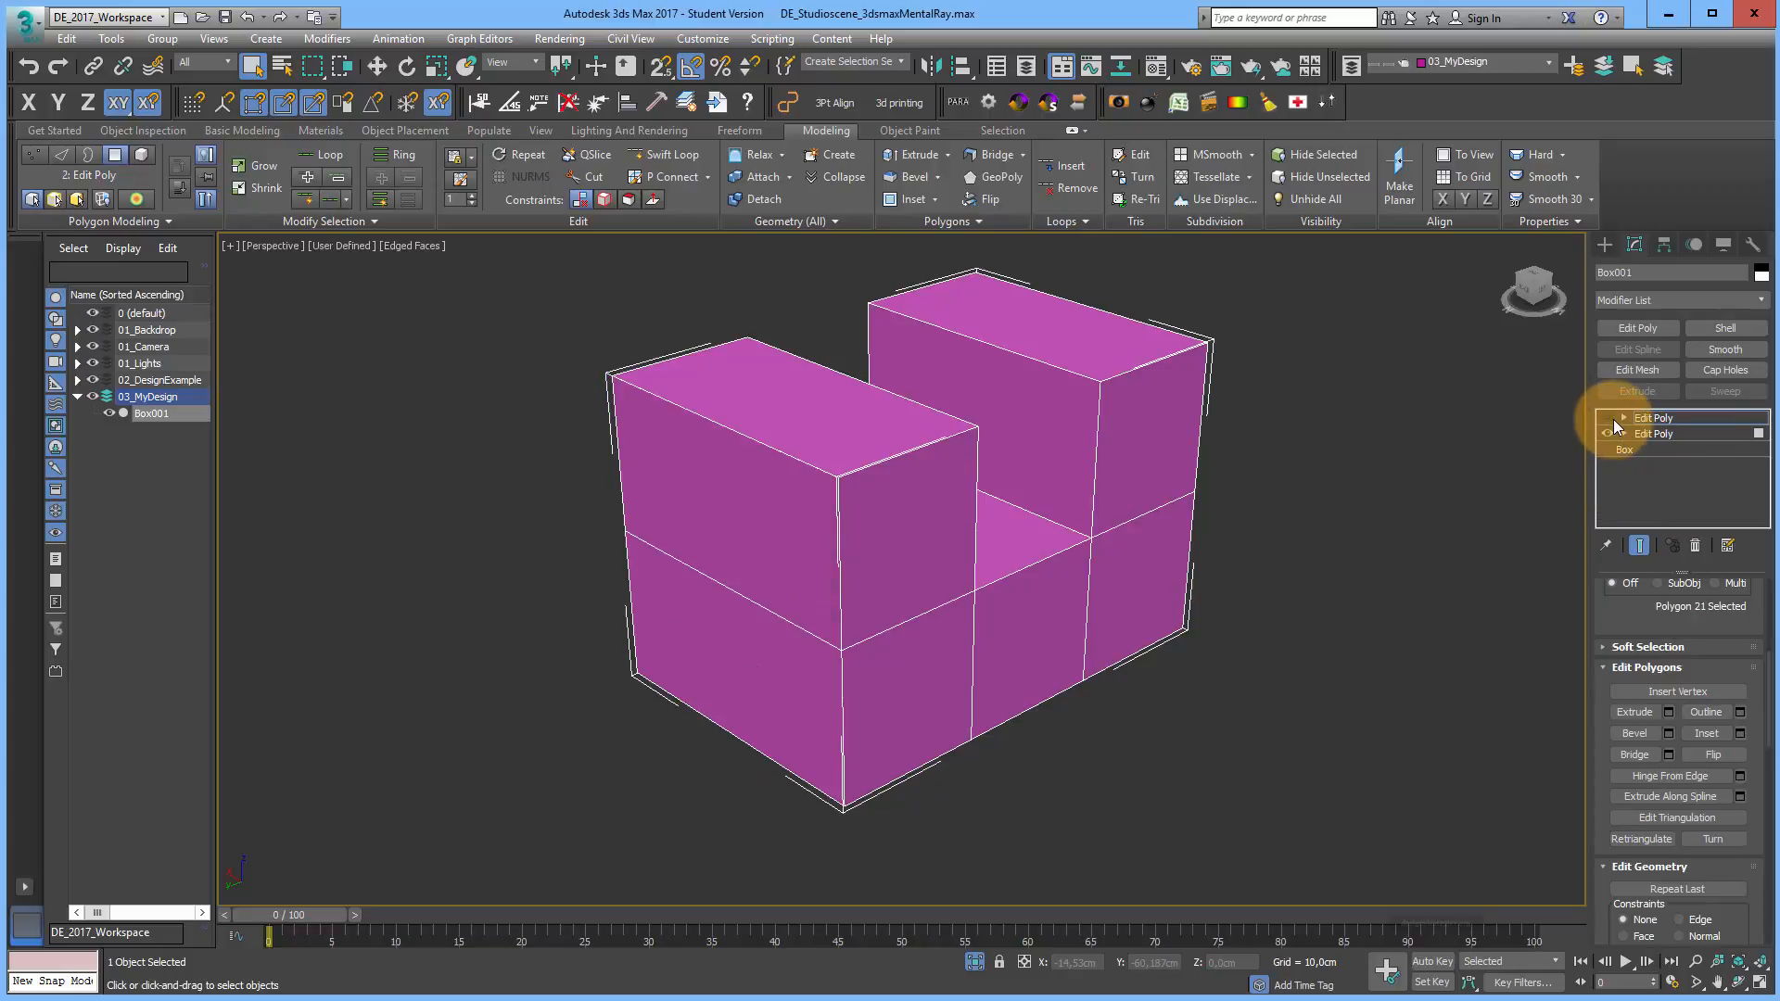
pyautogui.click(1611, 419)
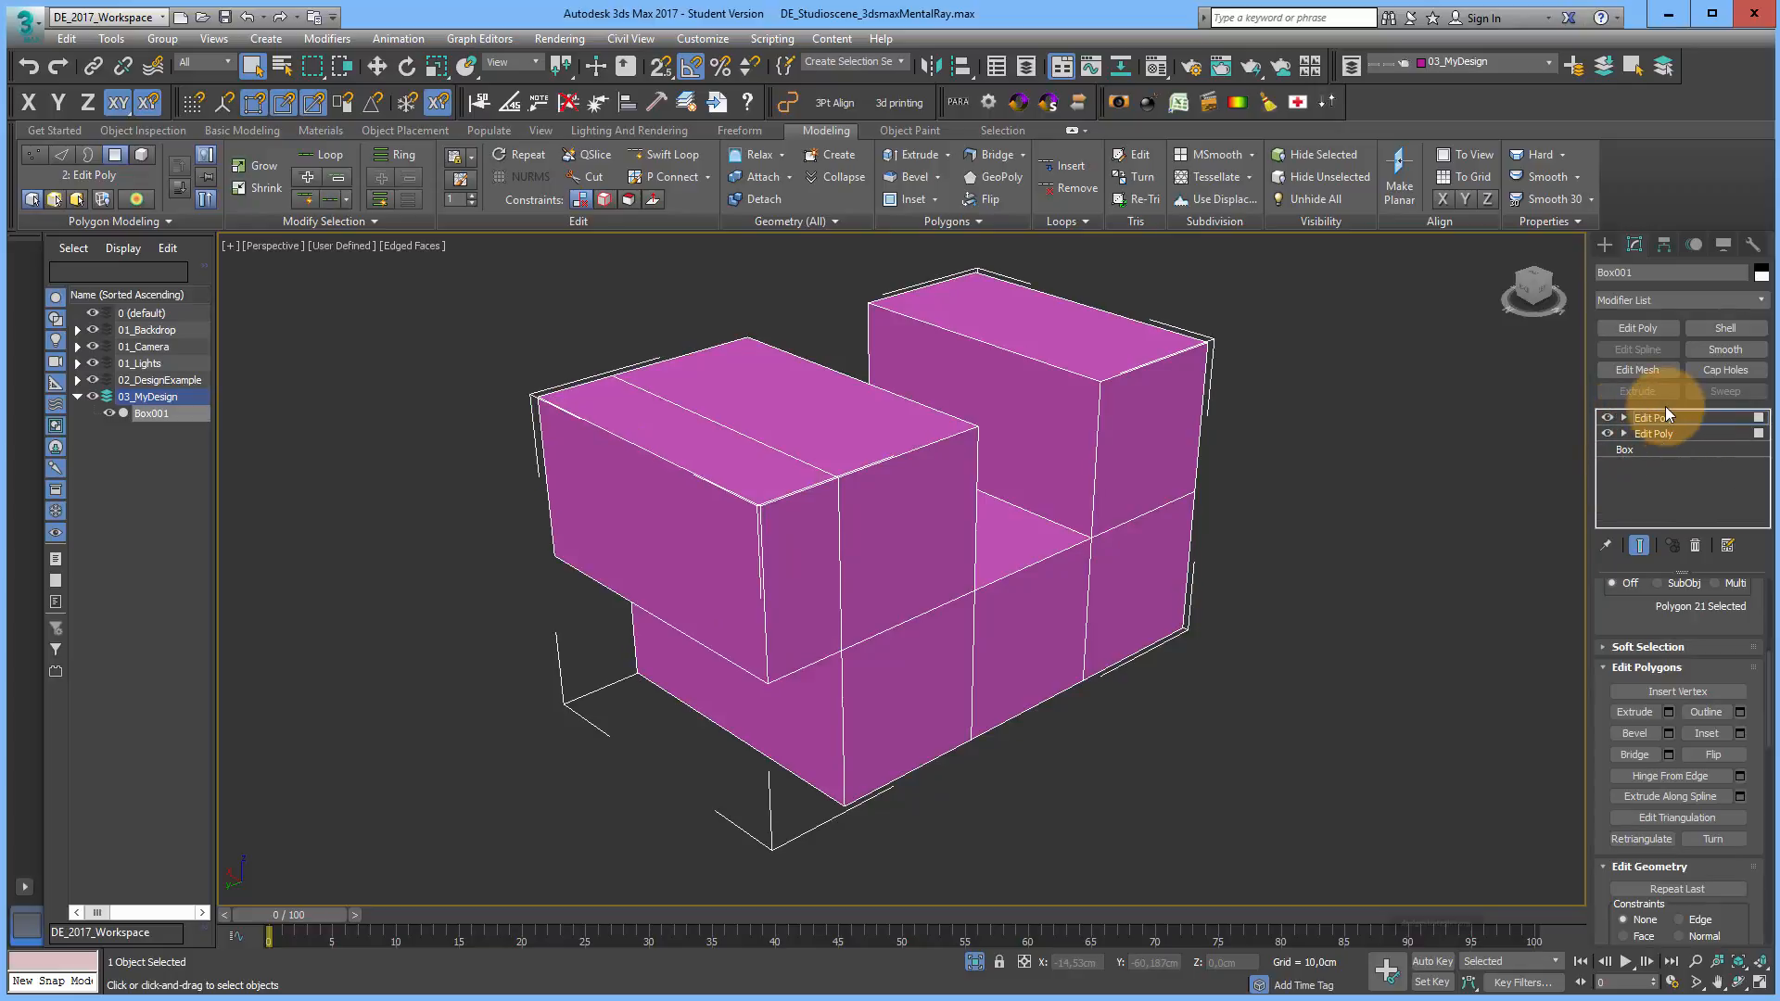
pyautogui.click(1664, 436)
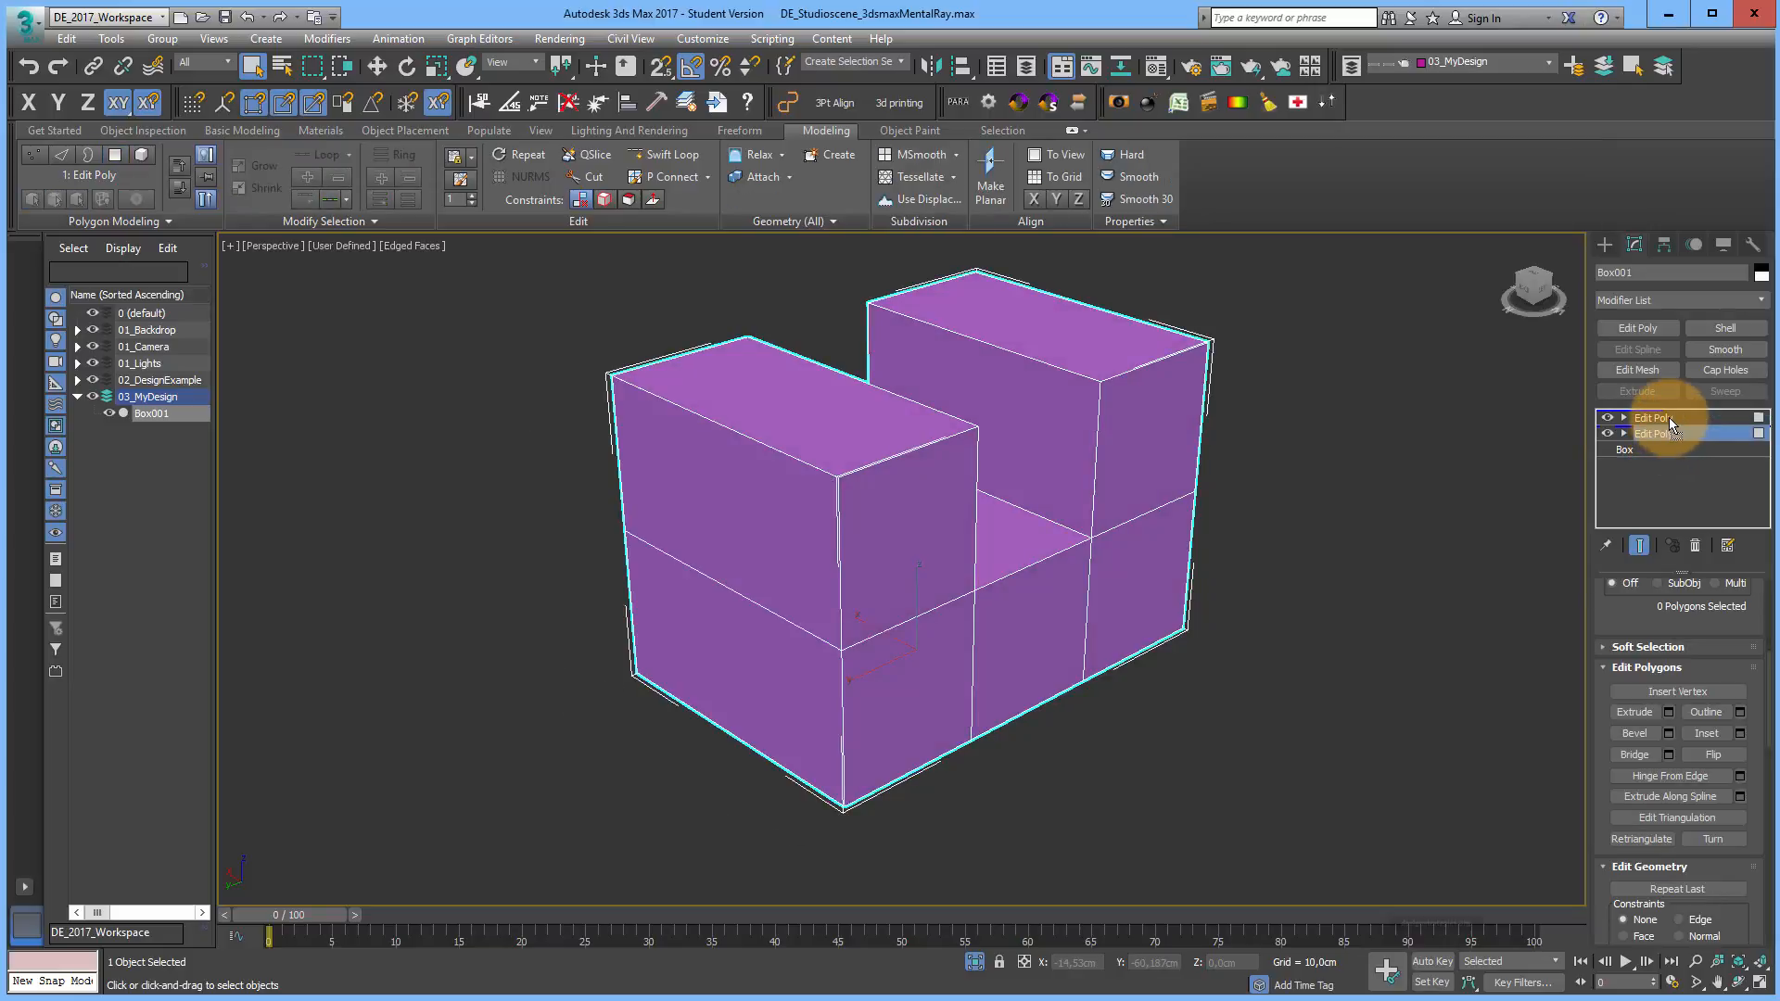
pyautogui.click(1669, 417)
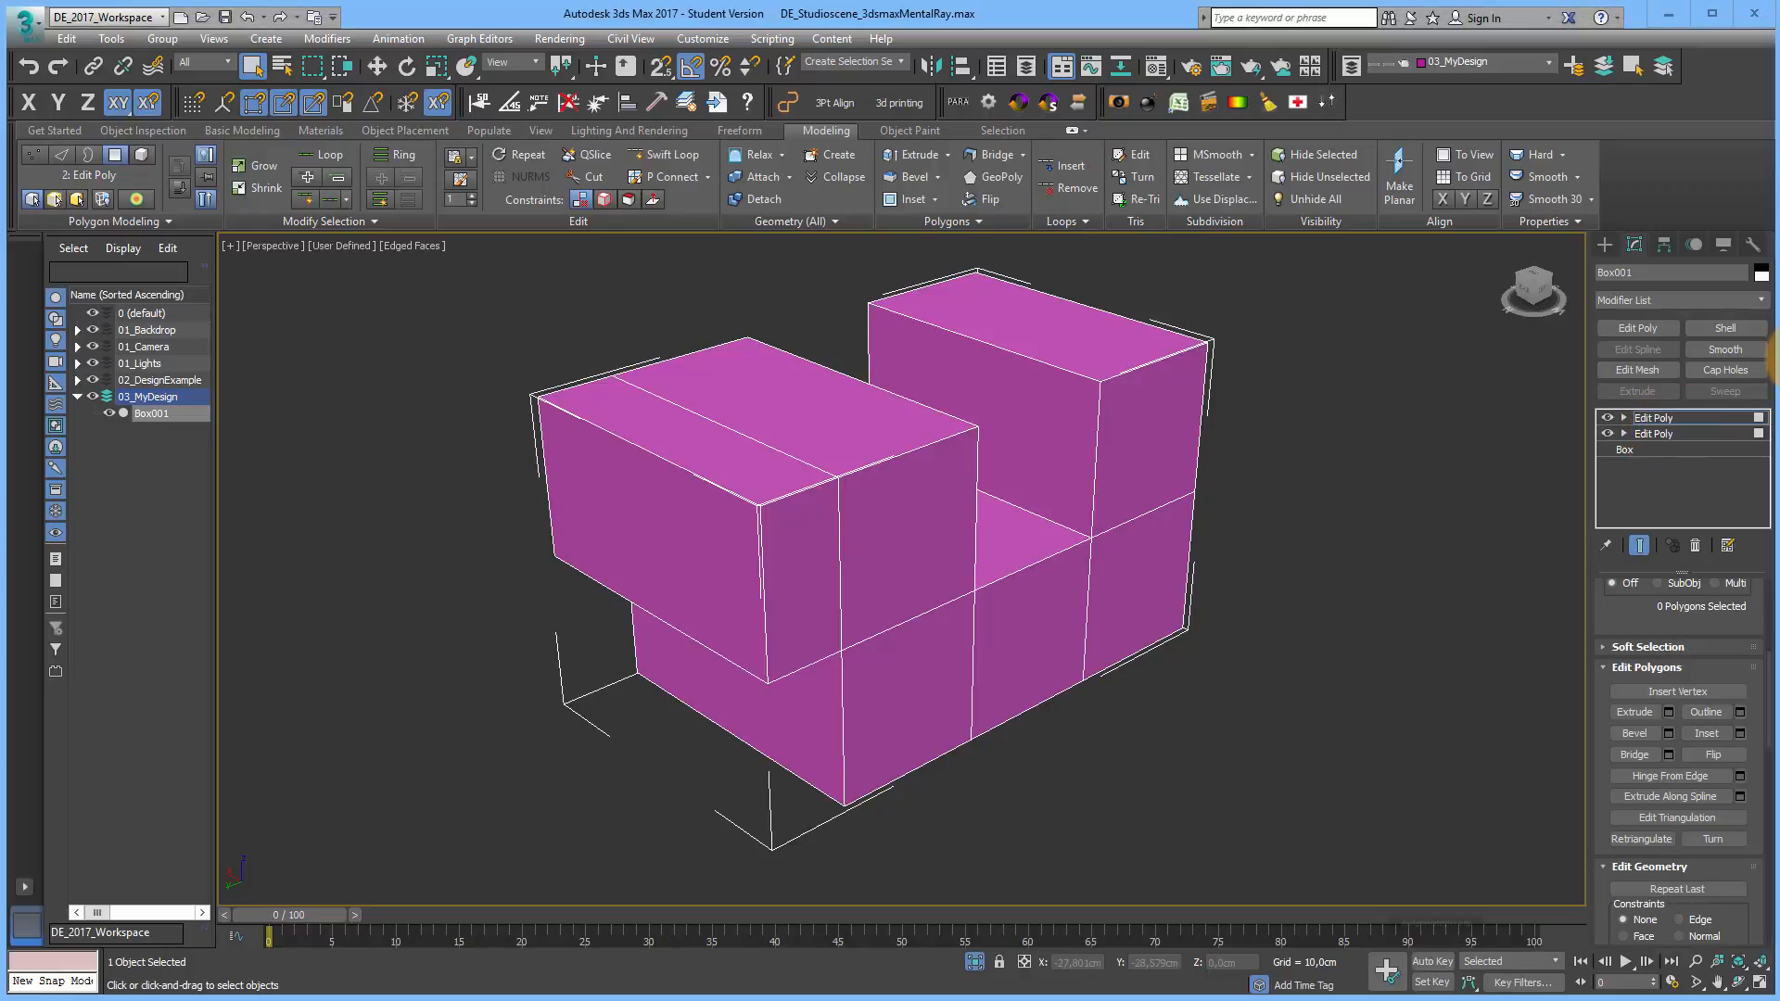
# Step: Add a third Edit Poly modifier and select the top polygons of the nearer block's outer strip and the farther raised block
pyautogui.click(1661, 332)
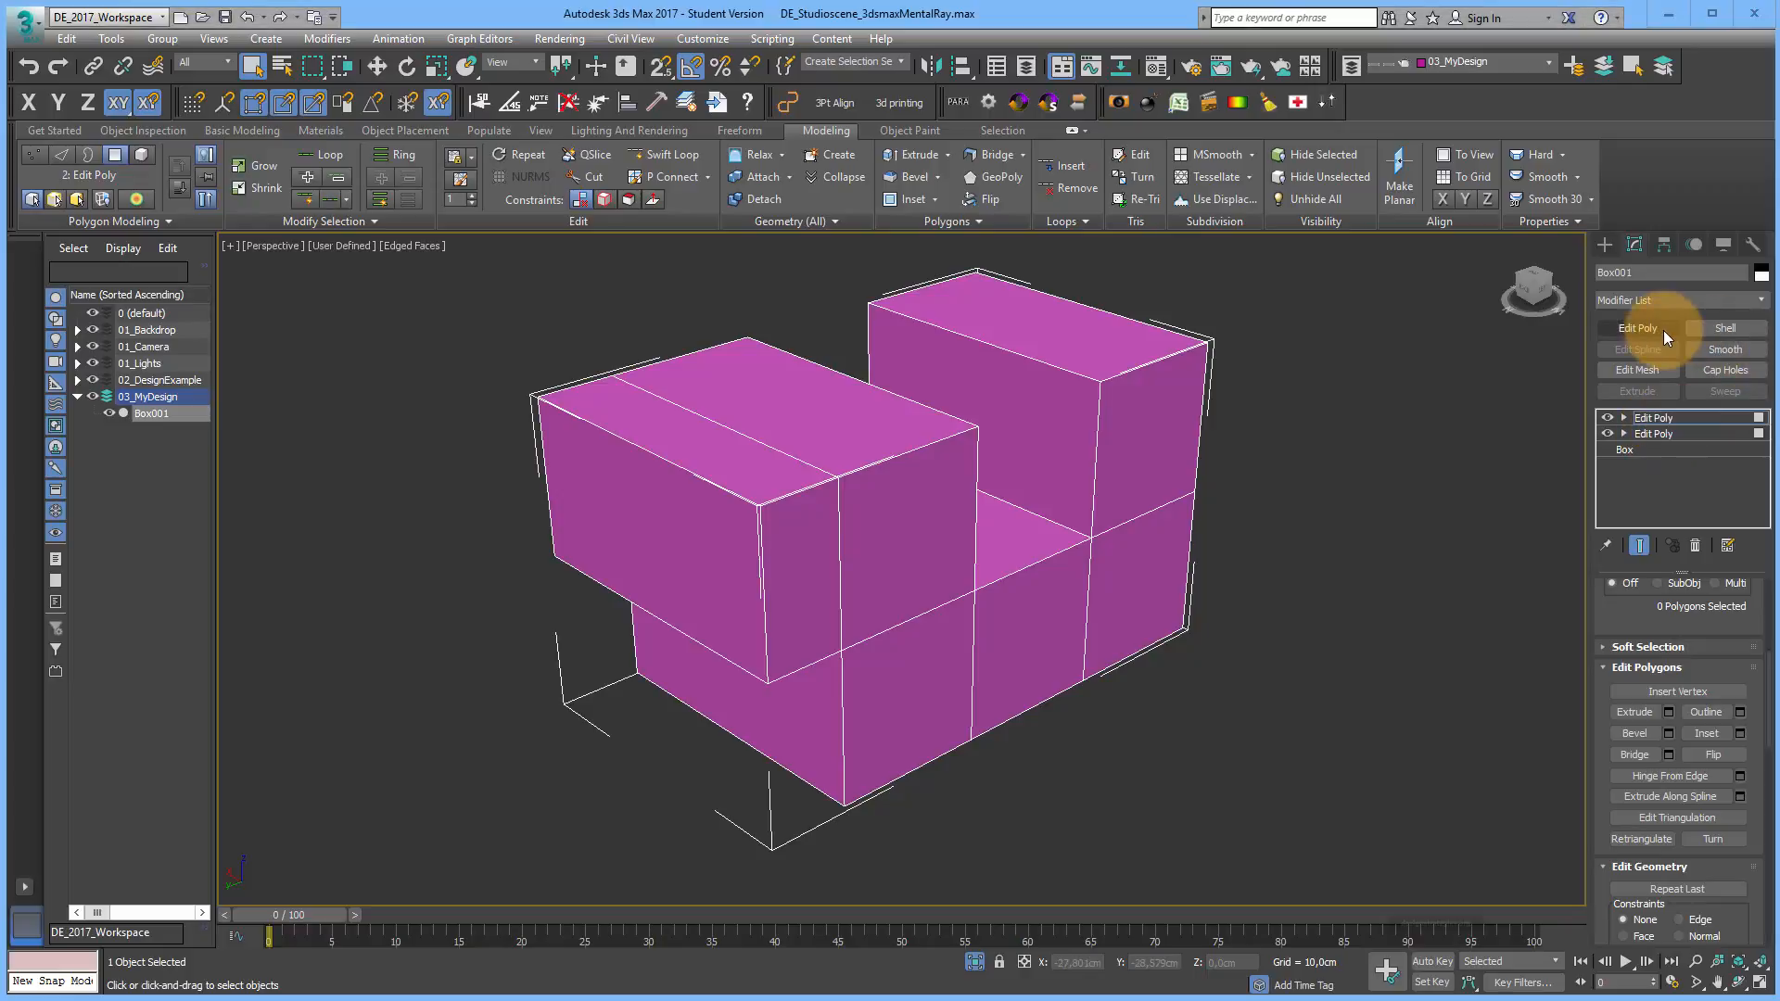
pyautogui.click(1624, 418)
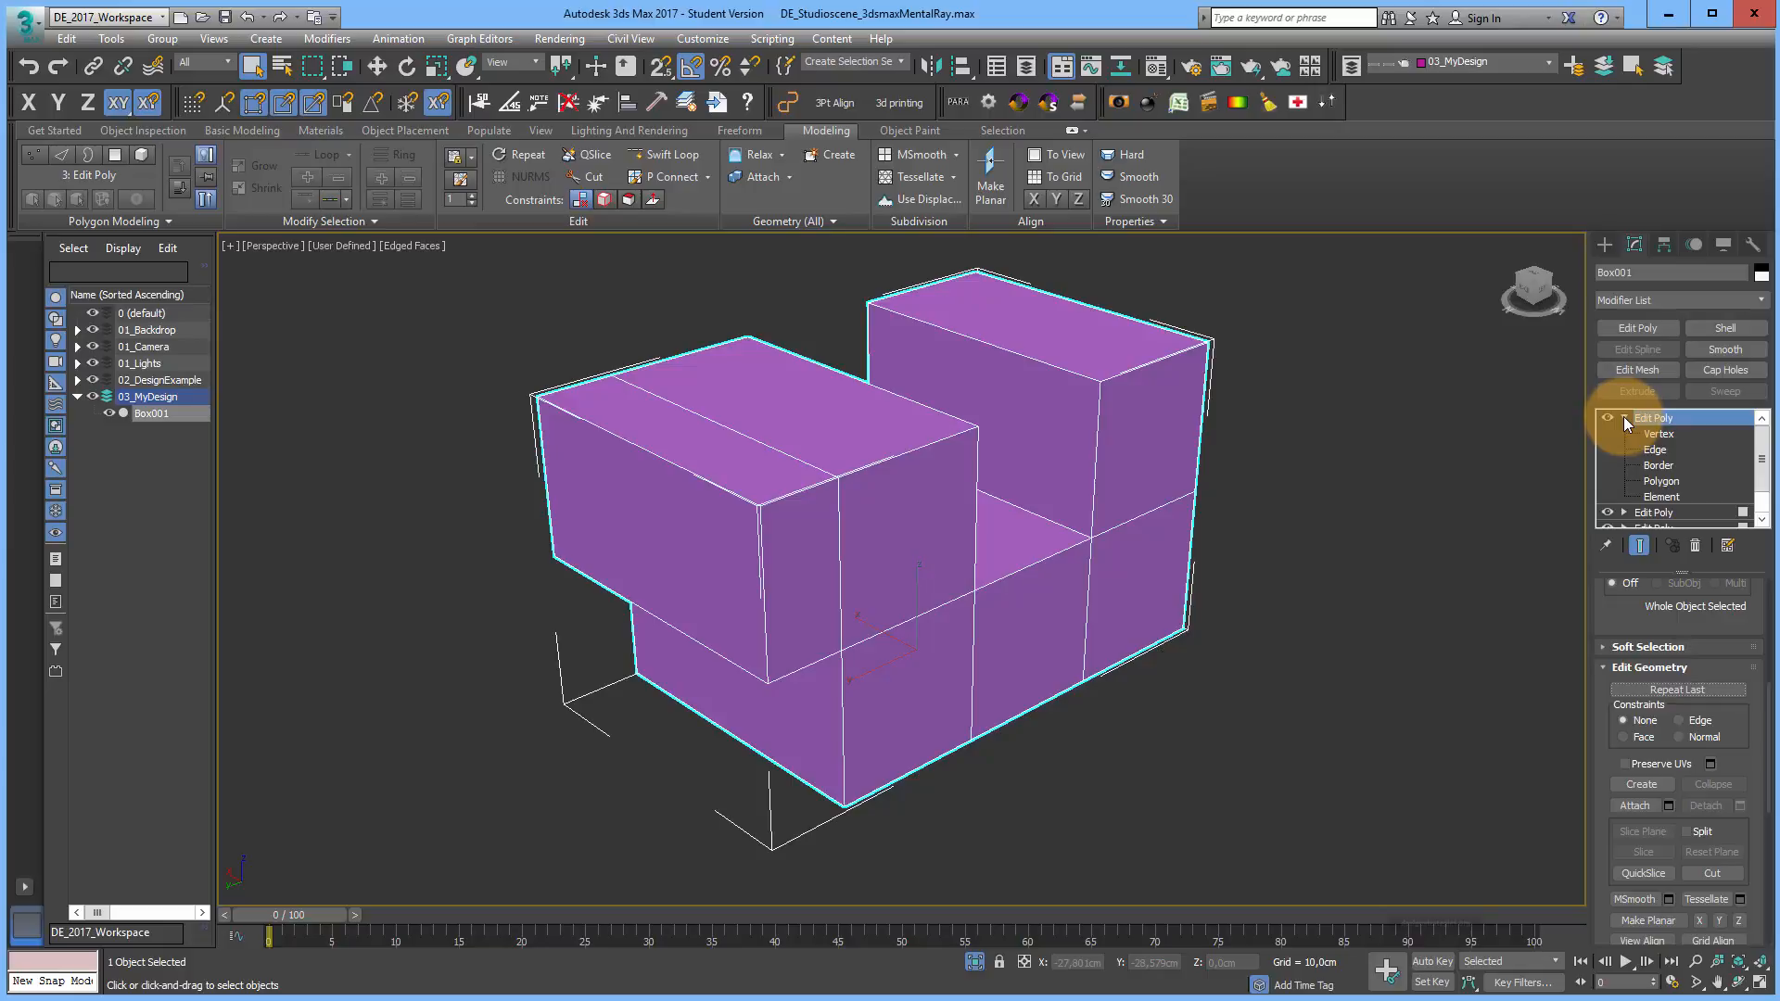
pyautogui.click(1661, 481)
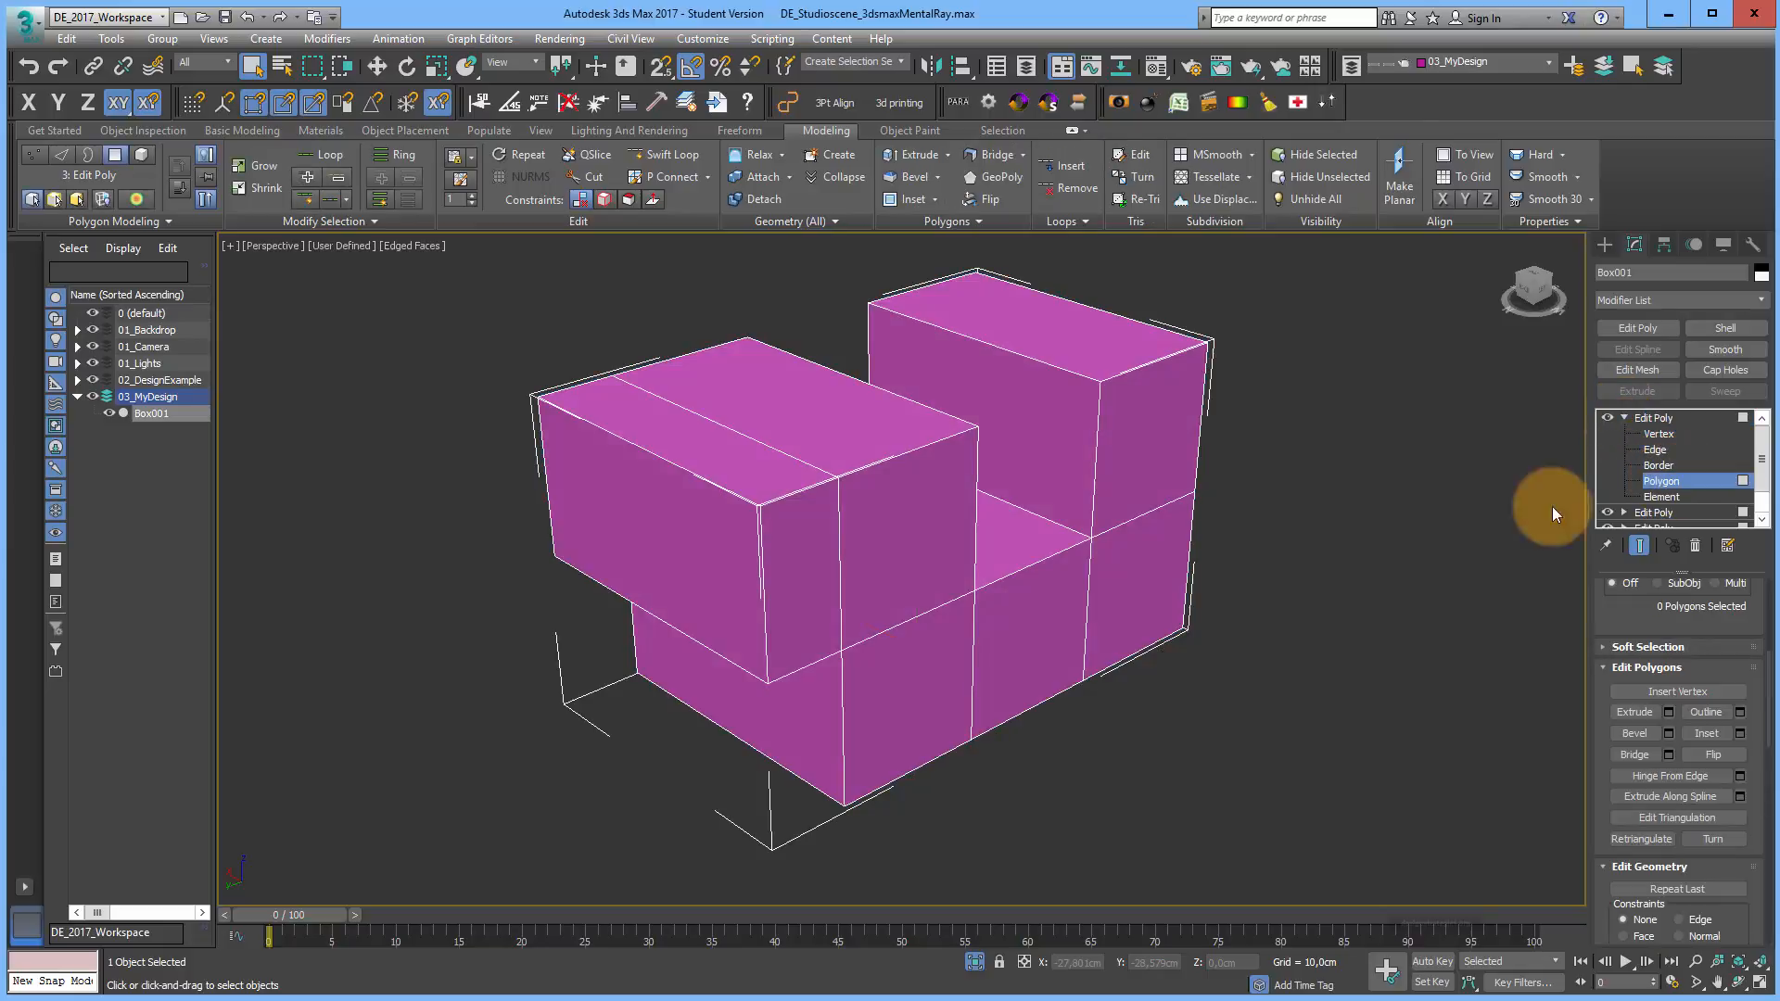
pyautogui.click(762, 472)
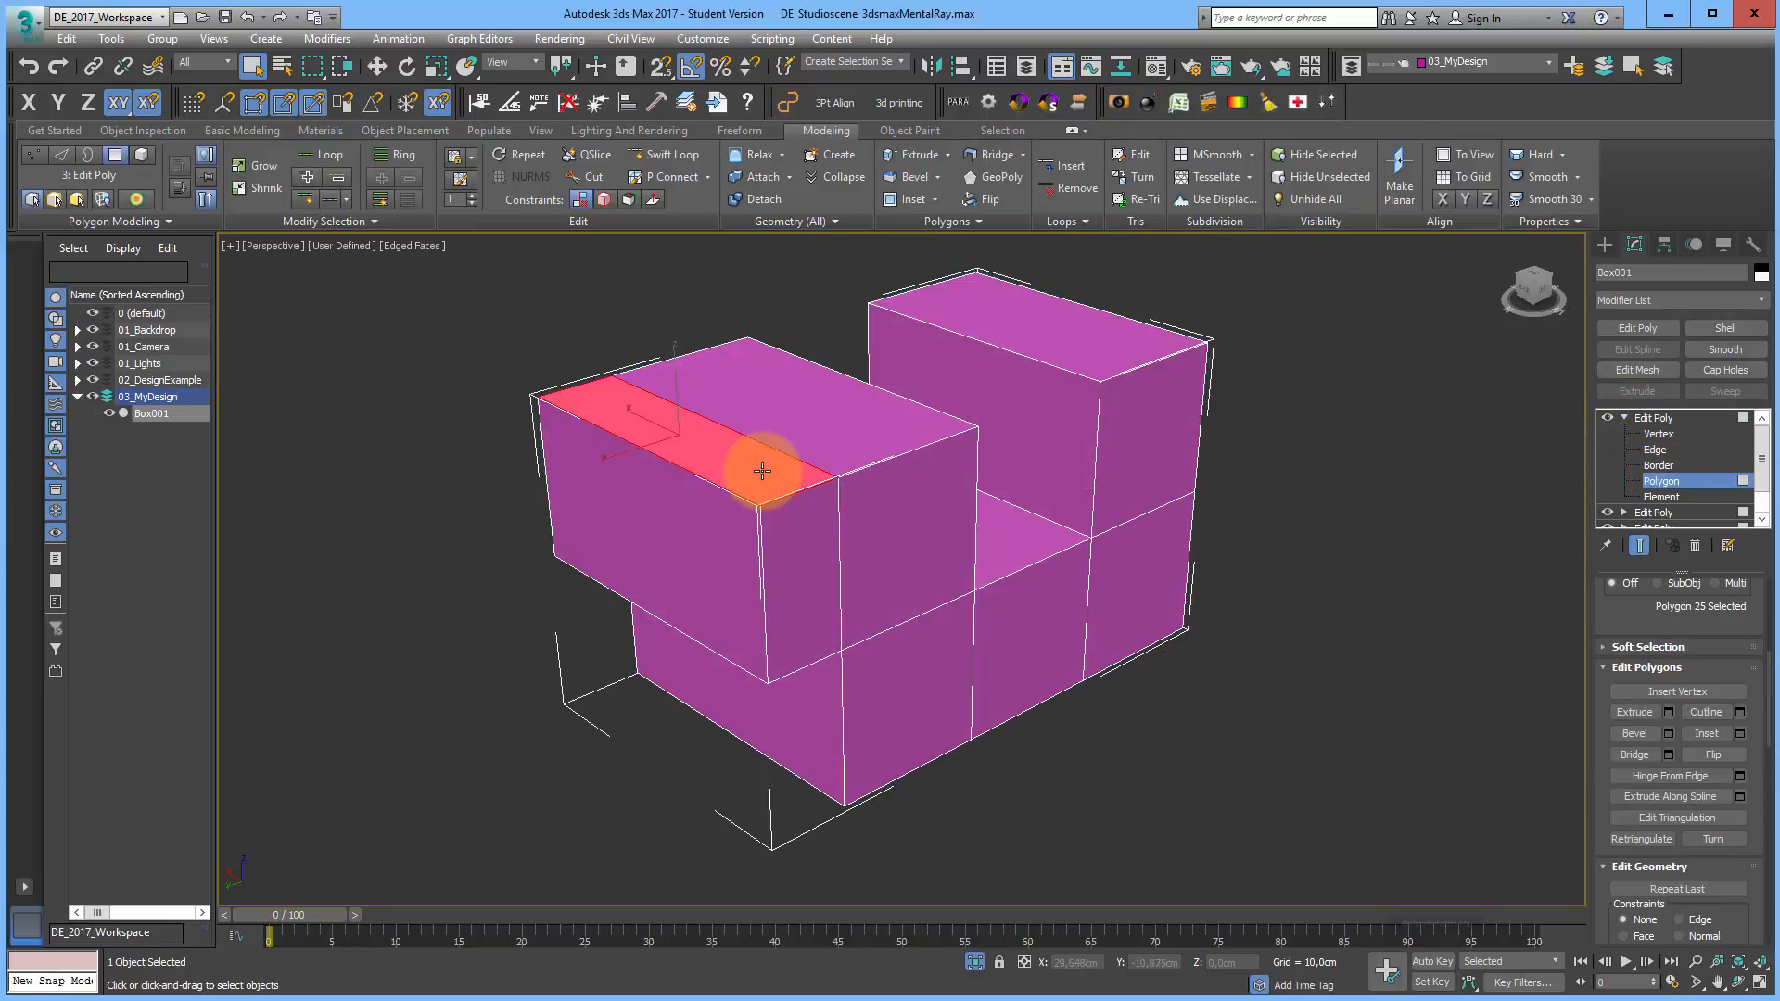
pyautogui.keyDown('ctrl'); pyautogui.click(1073, 339); pyautogui.keyUp('ctrl')
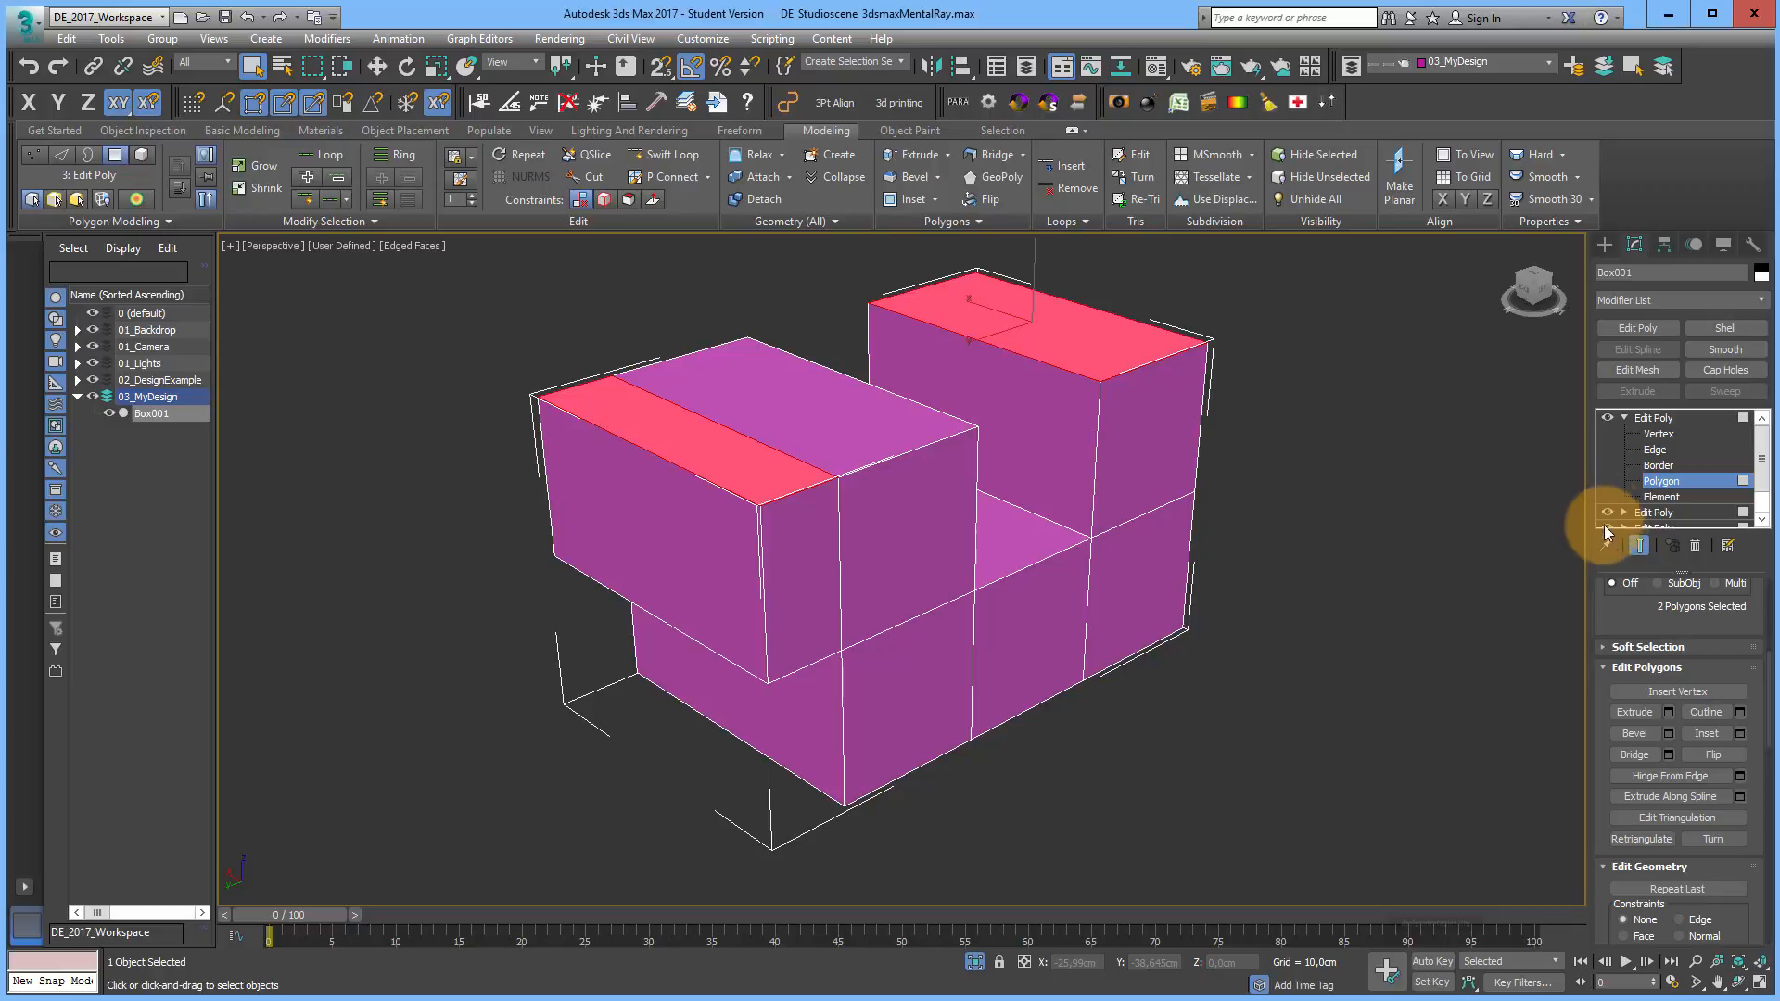
# Step: Set the Edit Poly mode to Animate and extrude the two selected top polygons by 10 cm
pyautogui.moveTo(1649, 604); pyautogui.dragTo(1688, 842)
pyautogui.moveTo(1708, 624); pyautogui.dragTo(1751, 762)
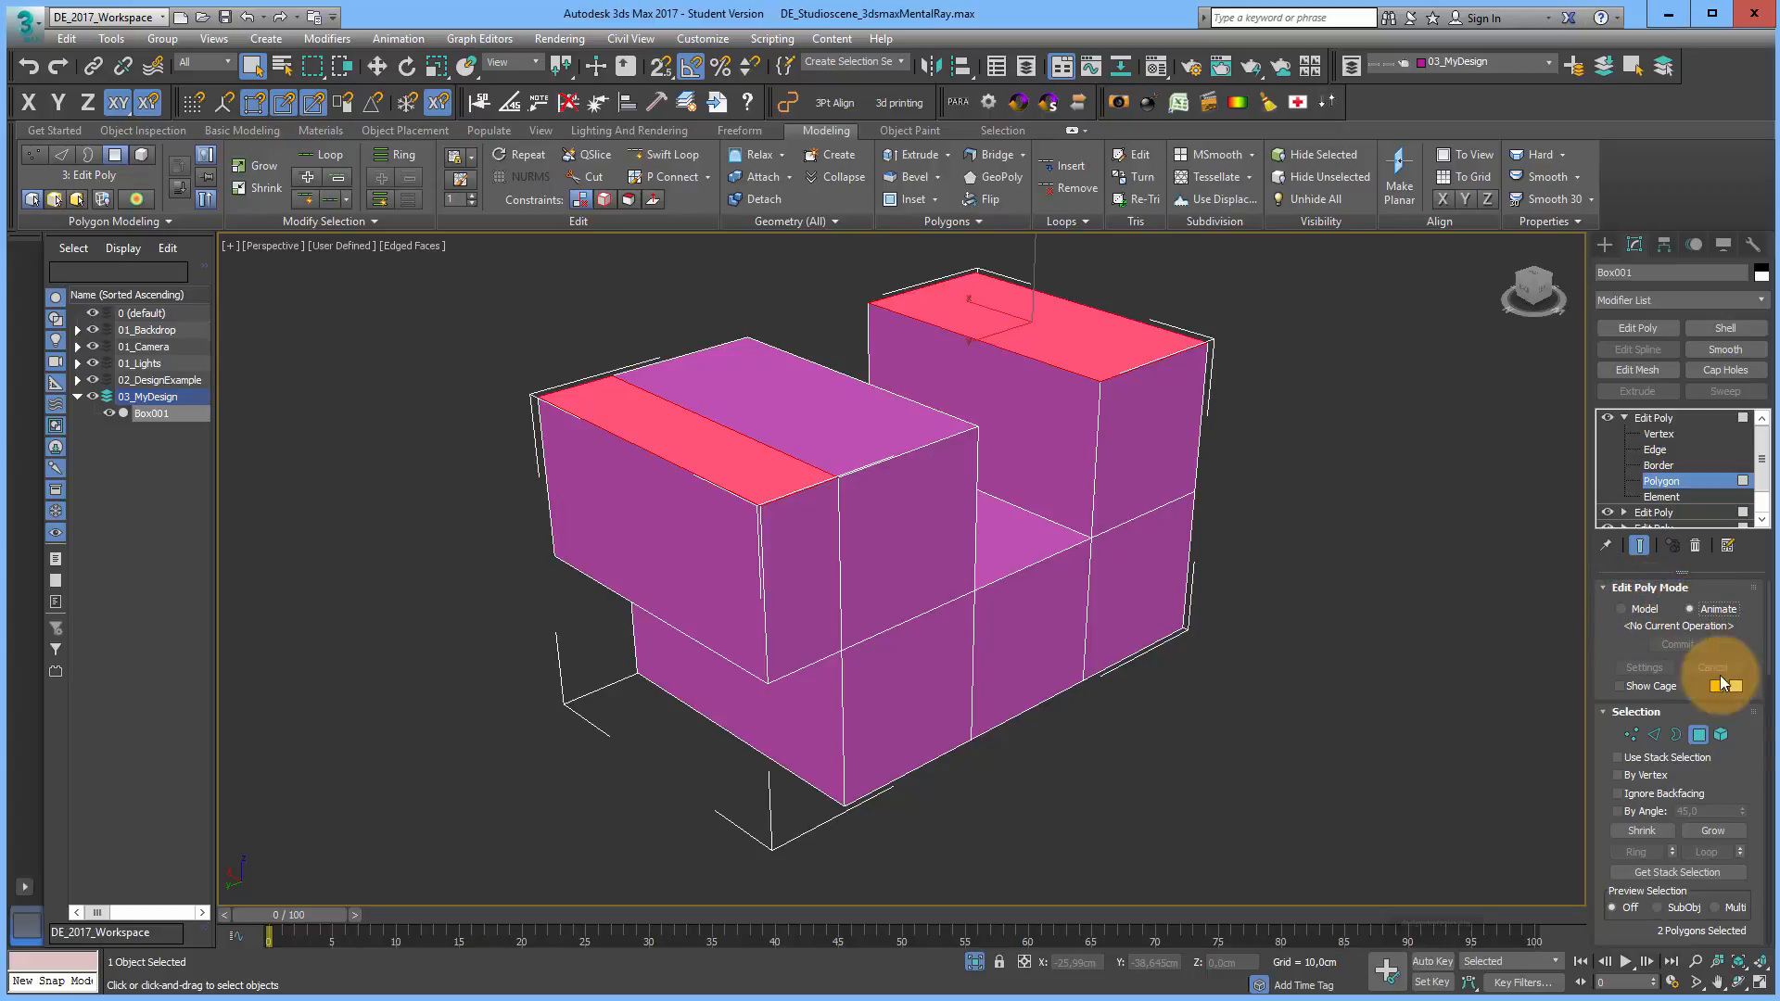
pyautogui.moveTo(1748, 739); pyautogui.dragTo(1759, 489)
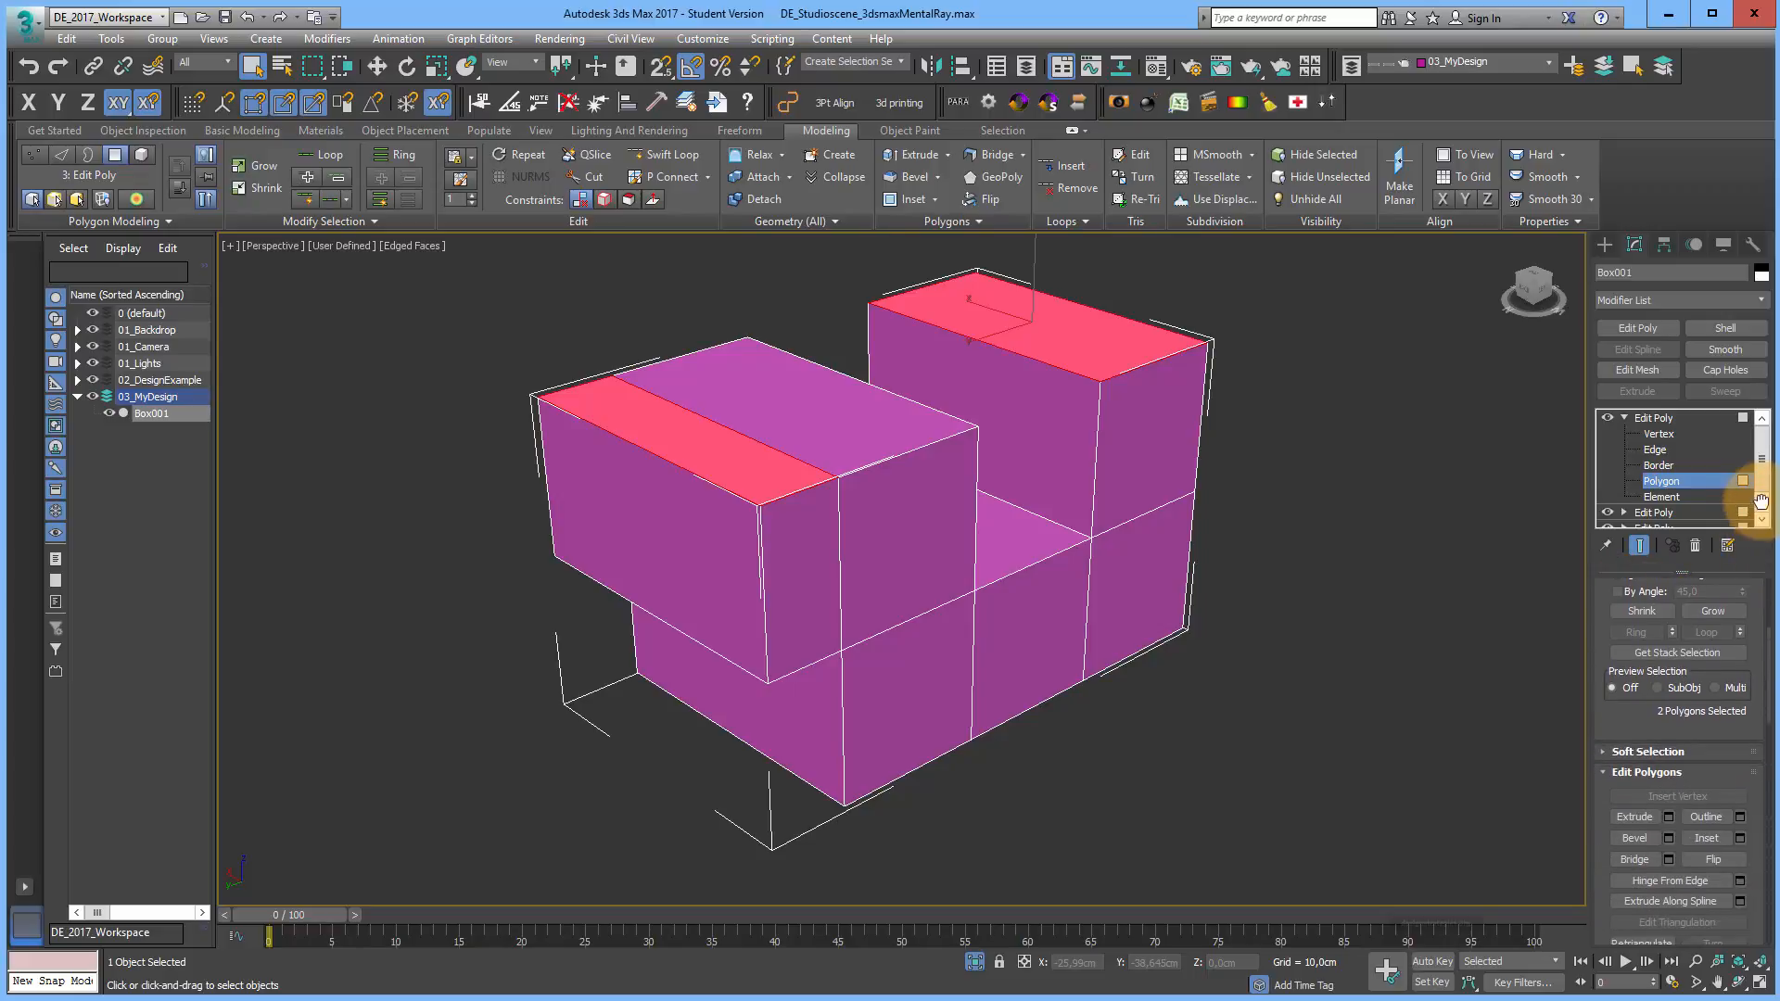
pyautogui.click(1668, 785)
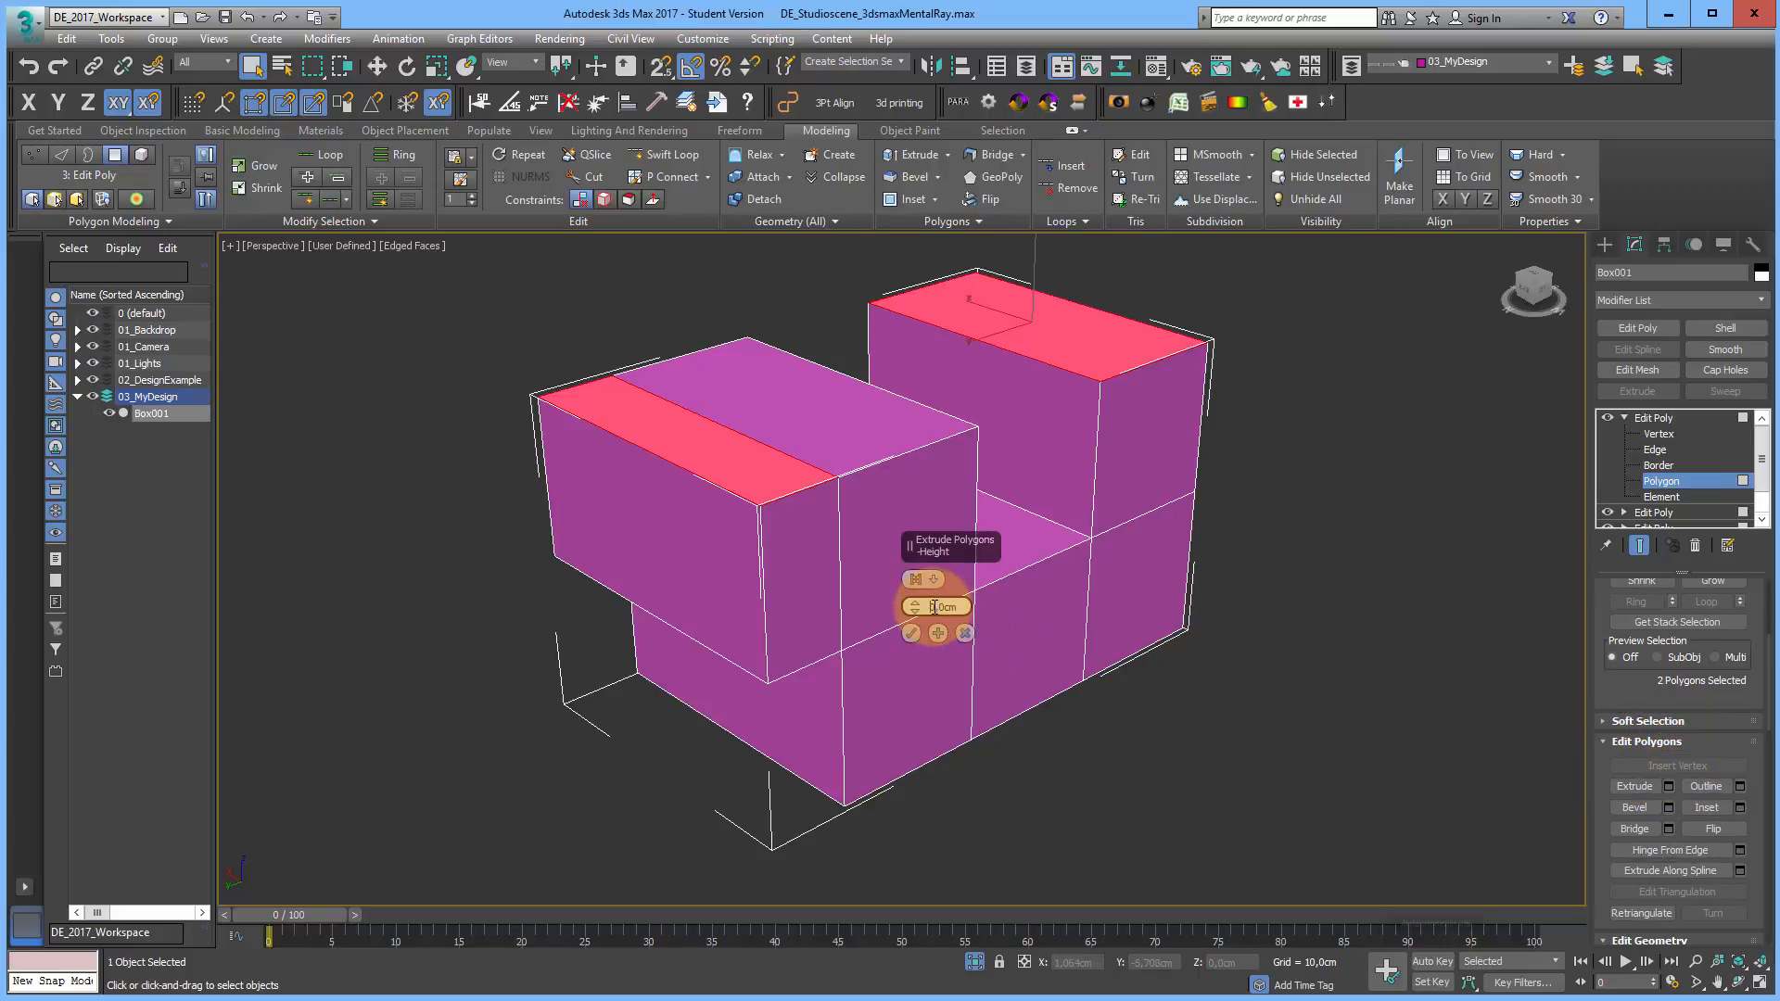
pyautogui.moveTo(915, 599); pyautogui.dragTo(906, 517)
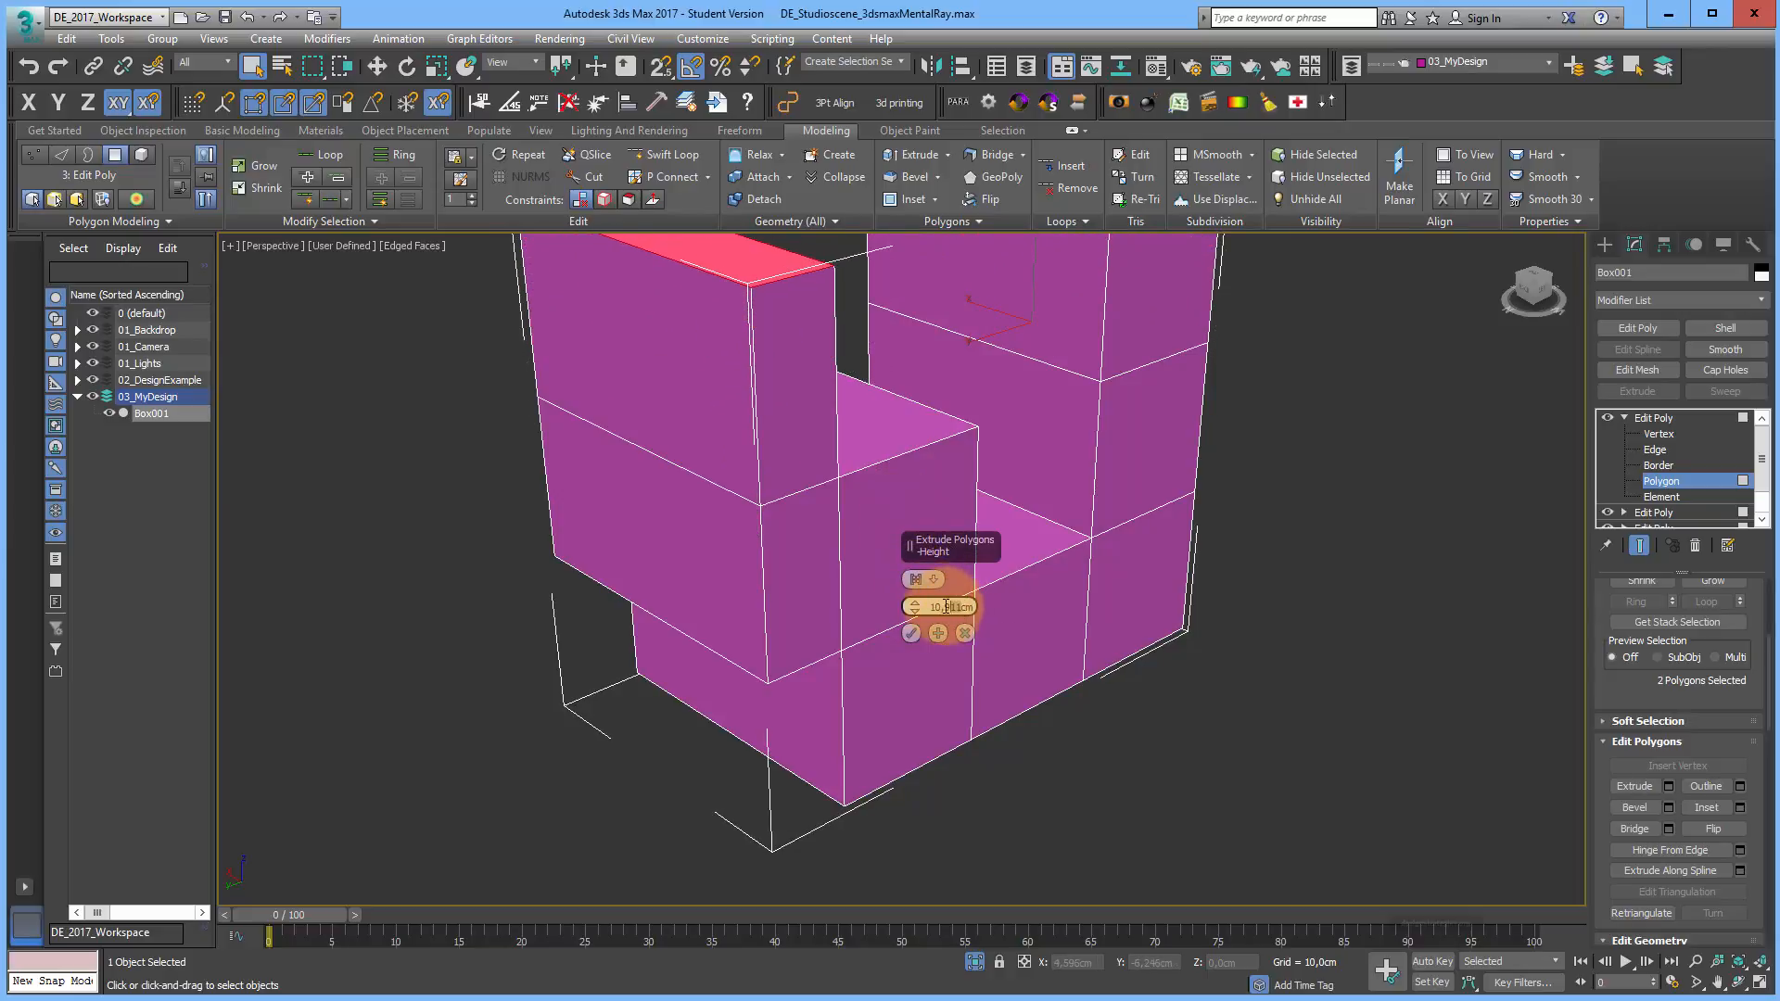
pyautogui.moveTo(946, 606); pyautogui.dragTo(940, 606)
pyautogui.press('BackSpace')
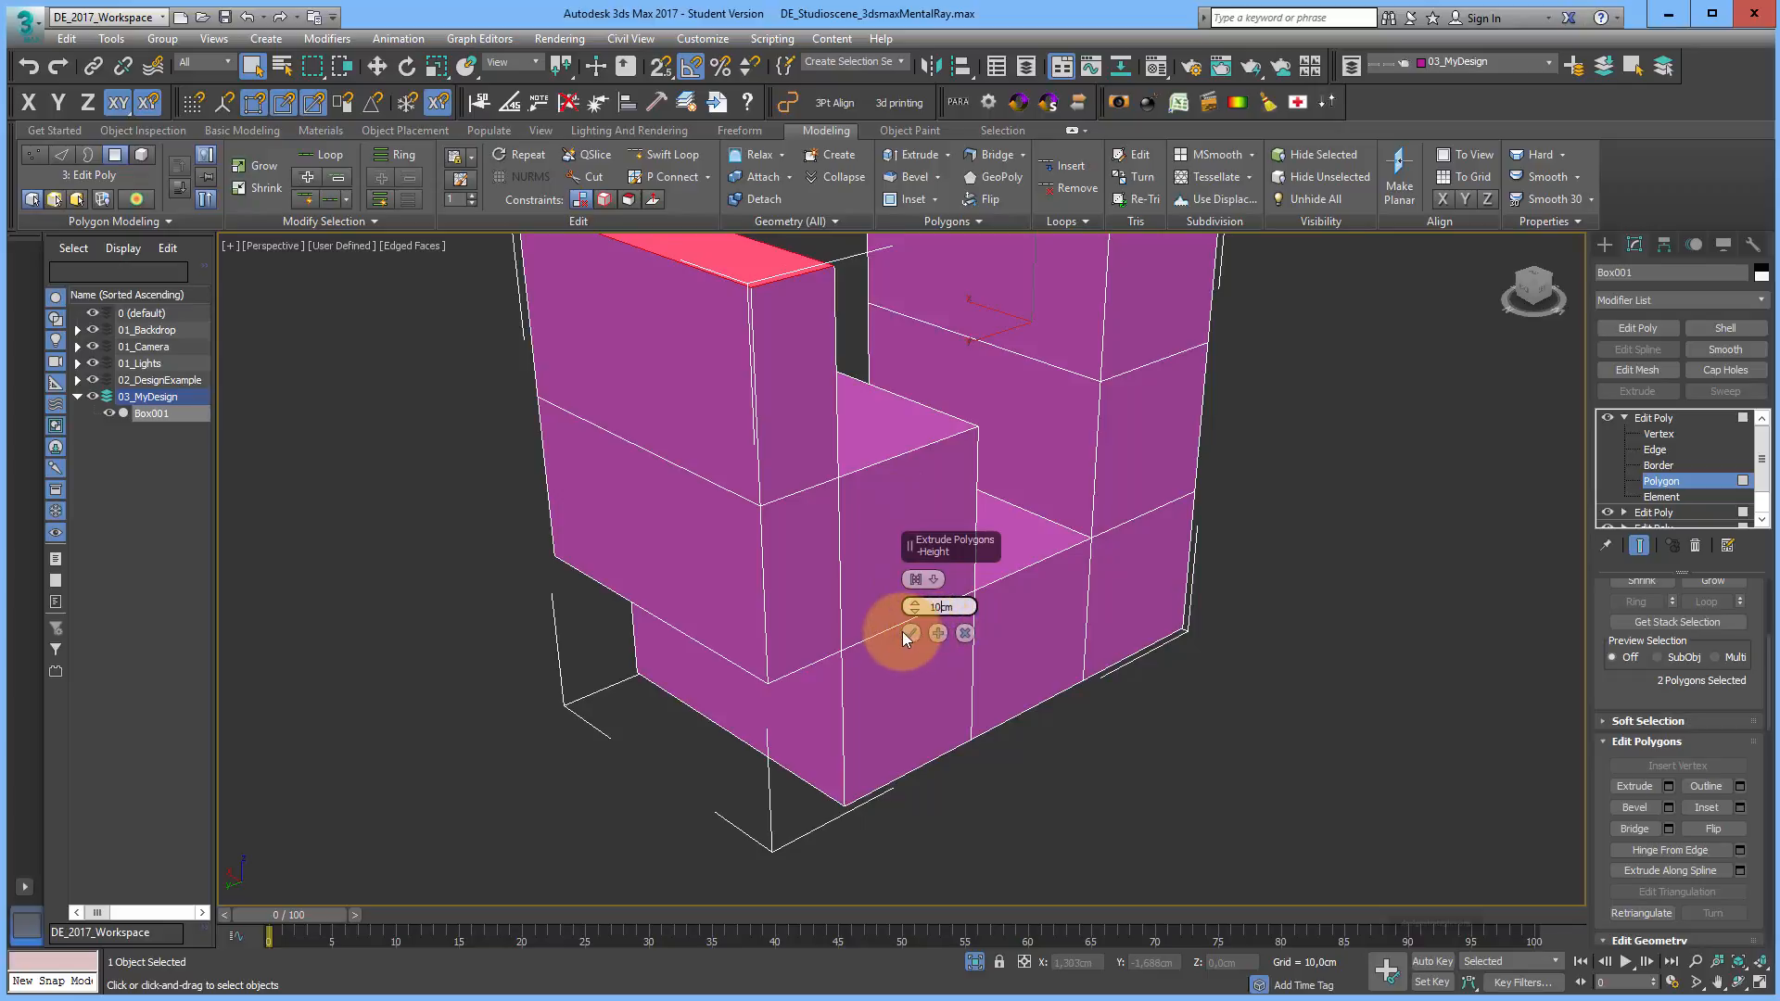
pyautogui.click(908, 634)
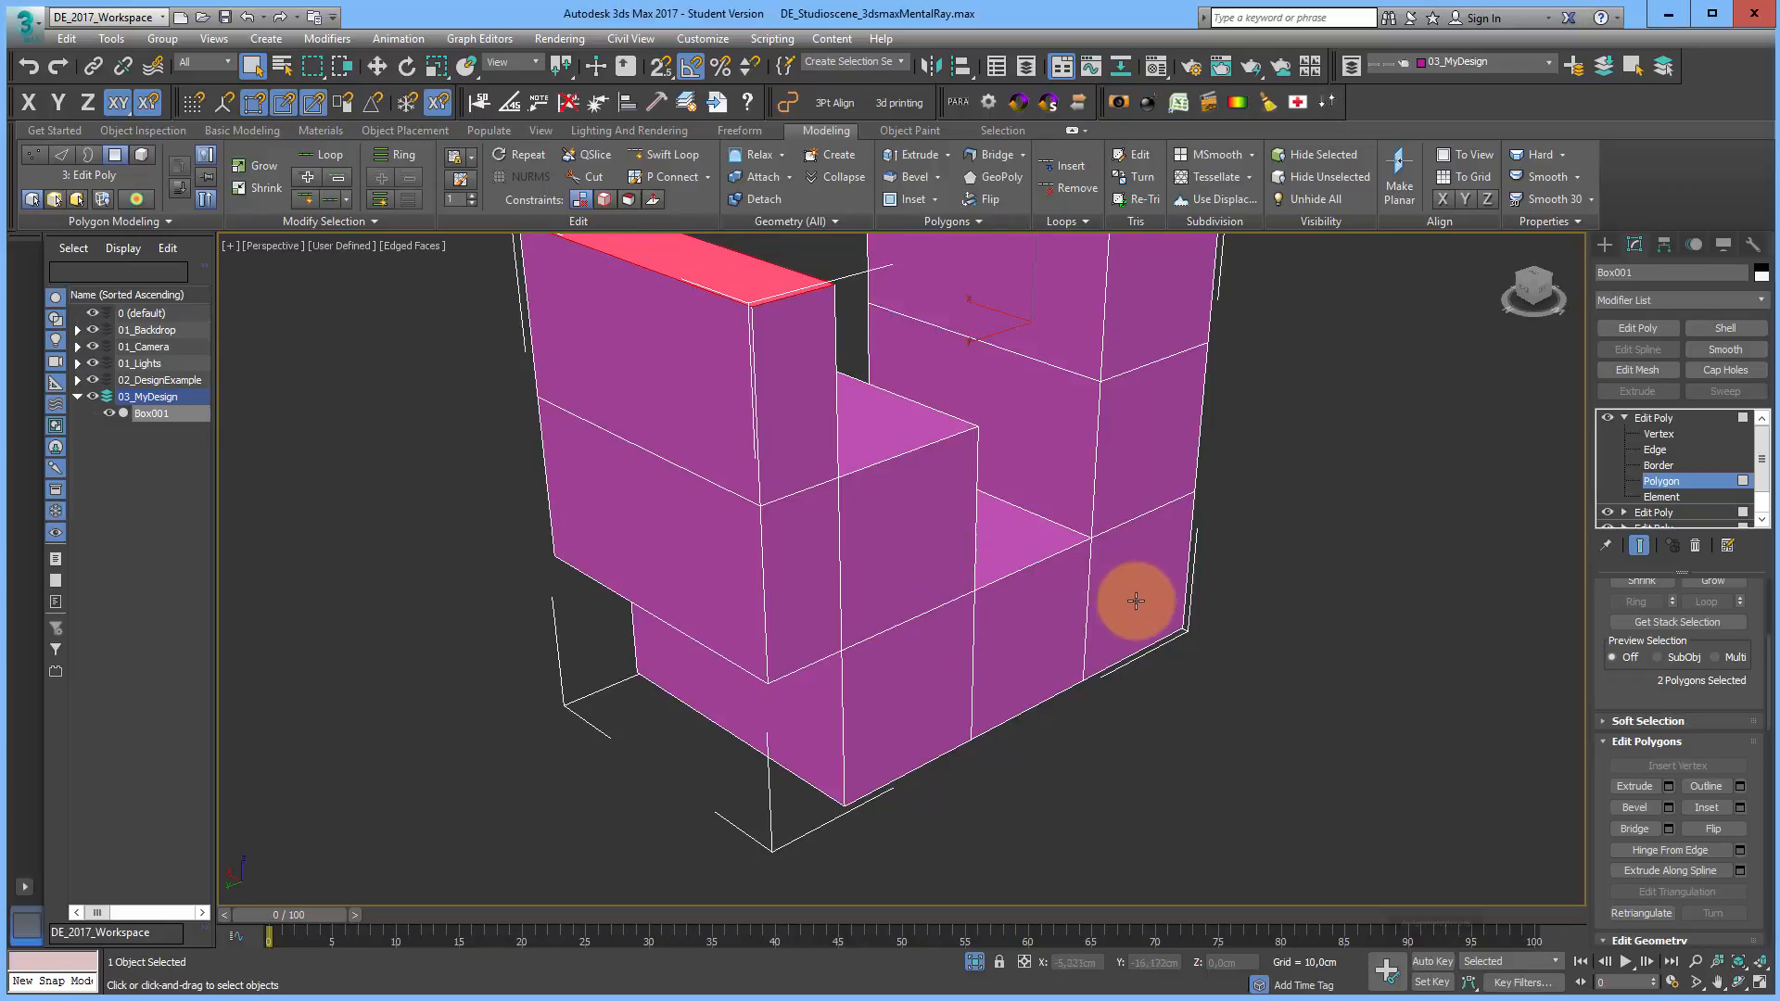
pyautogui.moveTo(1135, 601); pyautogui.dragTo(1025, 771, button='middle')
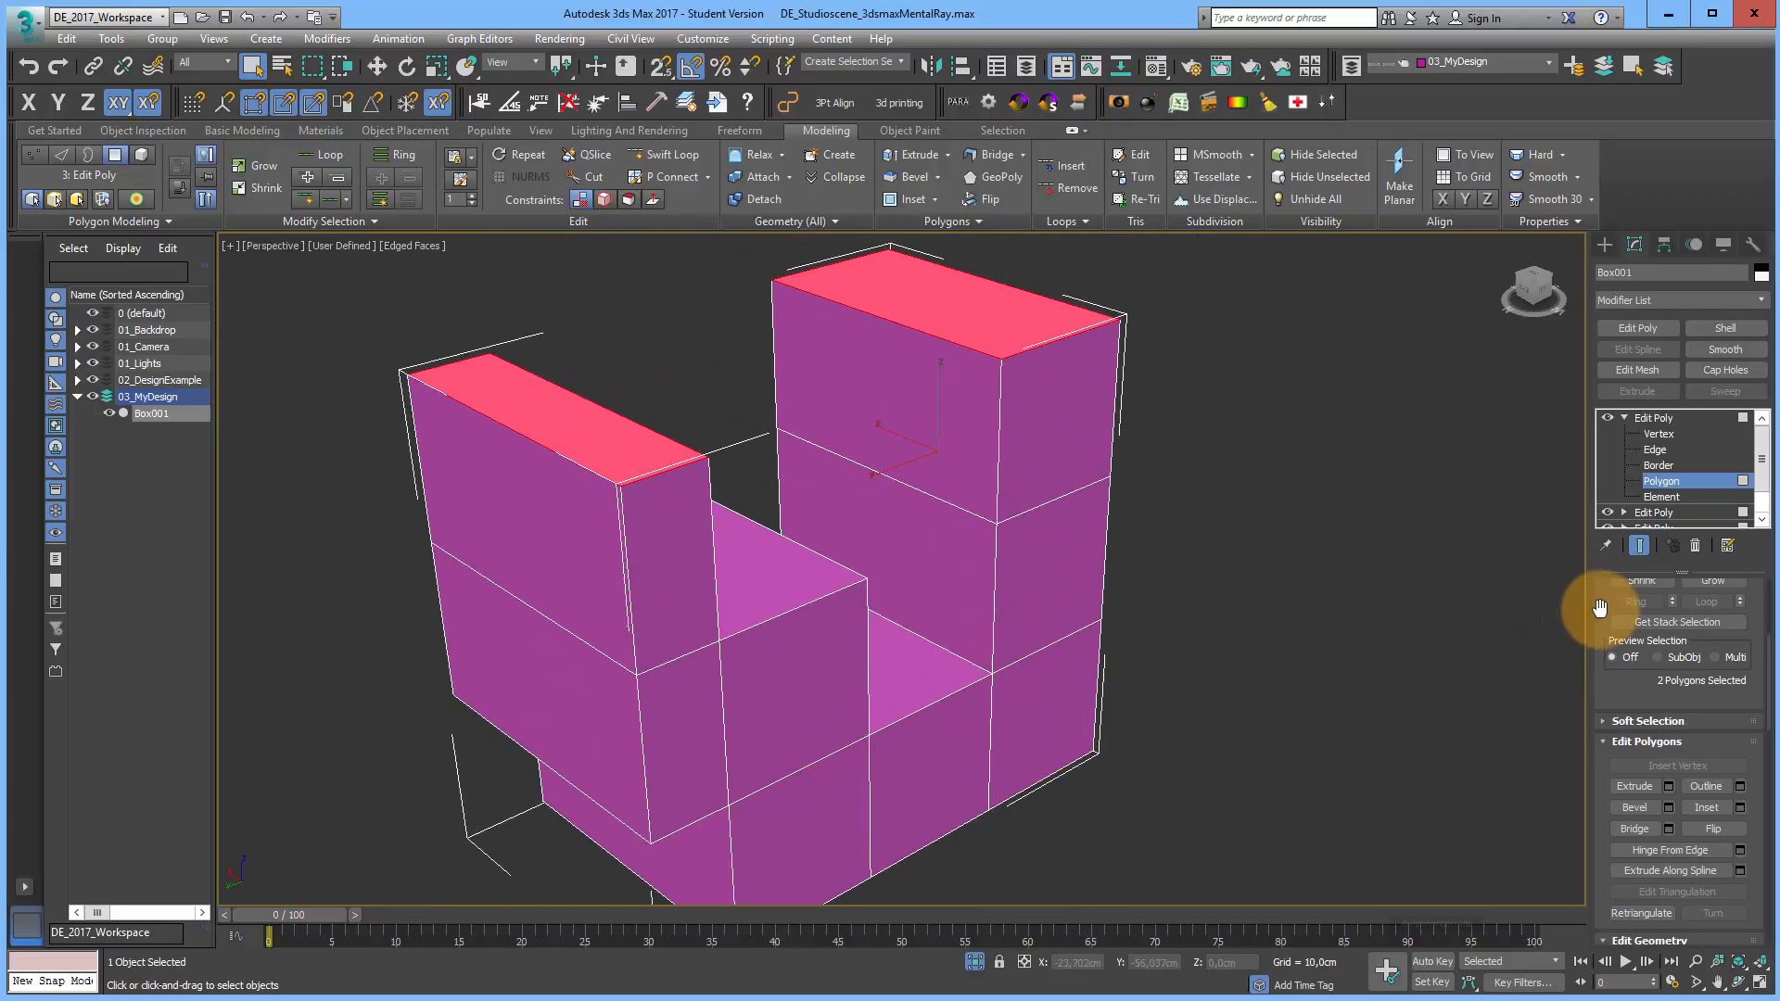
# Step: Reopen the settings of the uncommitted polygon extrusion and set its height to 7 cm
pyautogui.moveTo(1590, 604); pyautogui.dragTo(1589, 910)
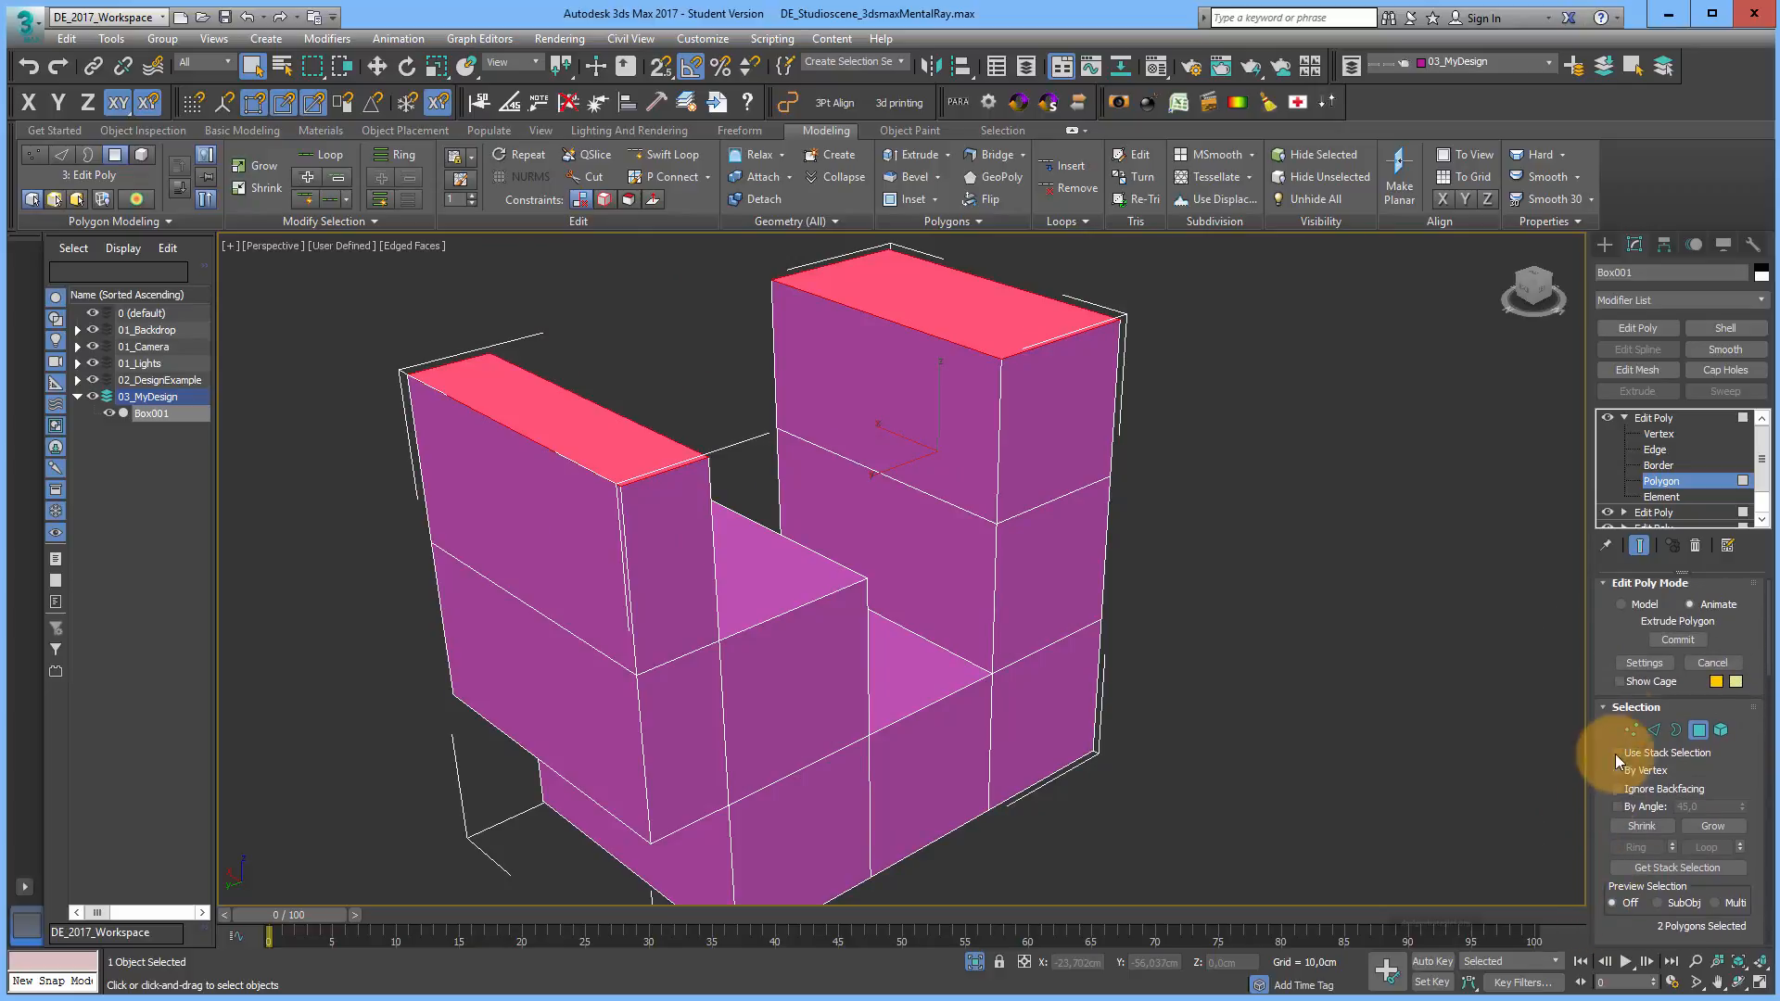
pyautogui.click(1649, 664)
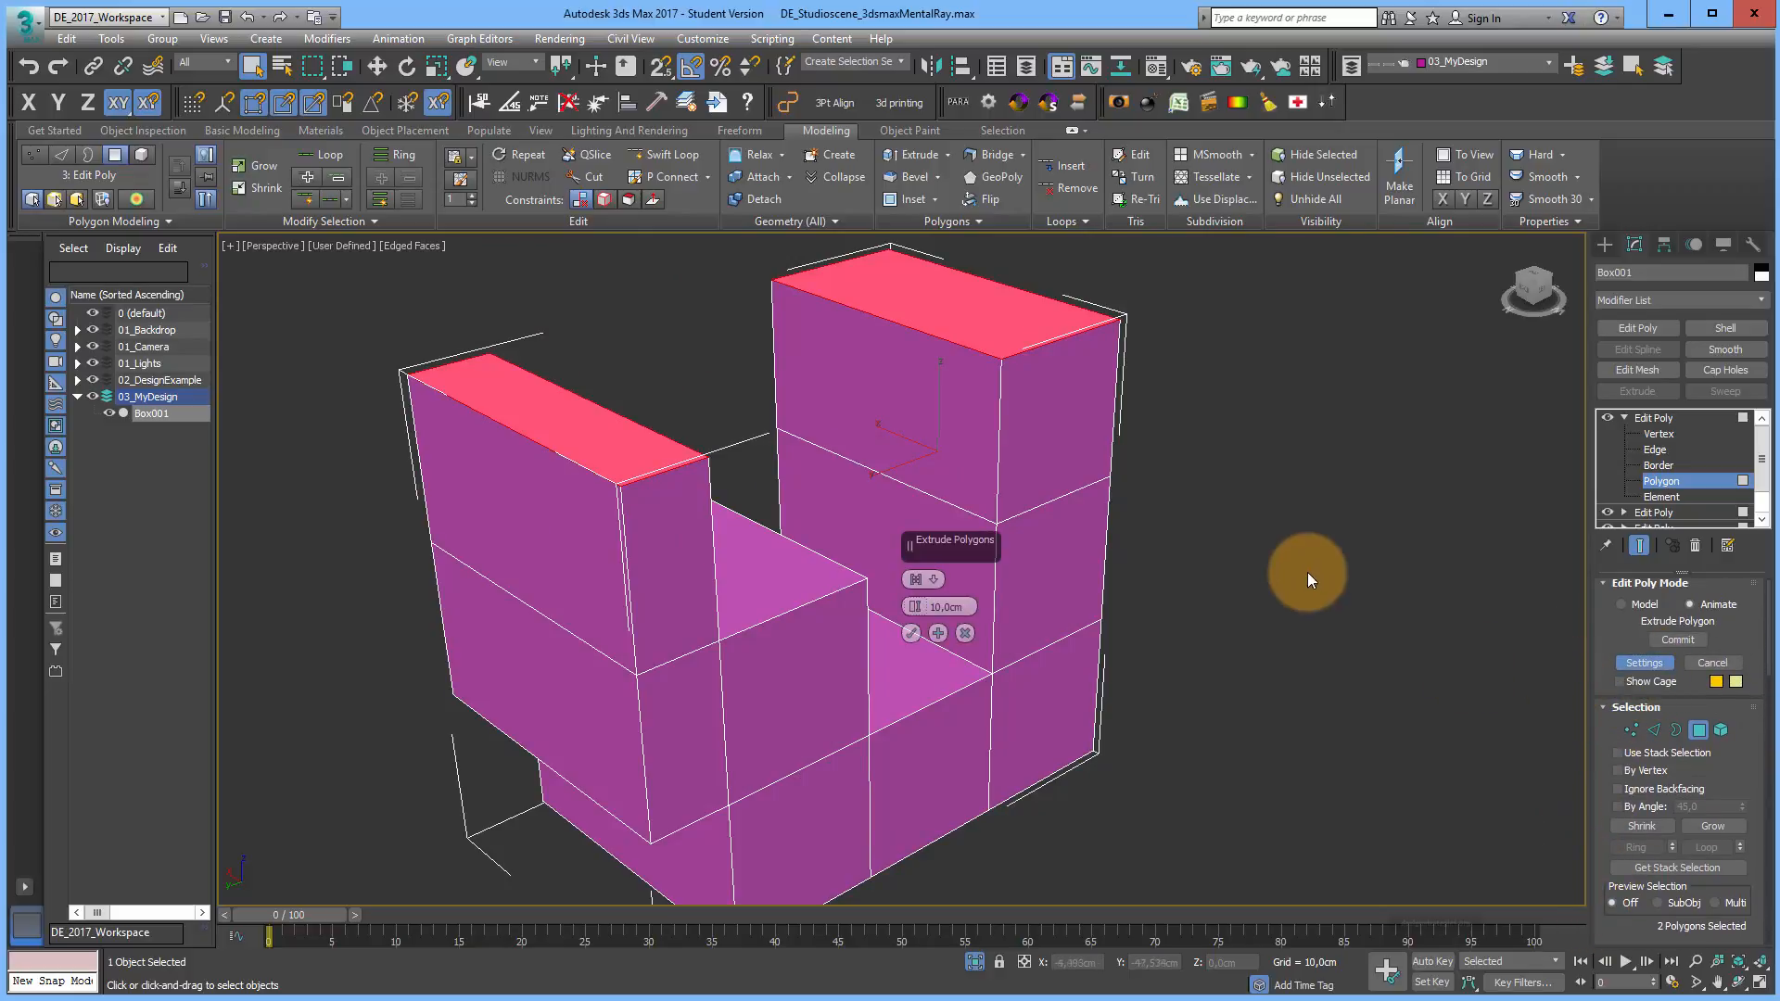
pyautogui.moveTo(916, 612)
pyautogui.mouseDown()
pyautogui.moveTo(916, 626)
pyautogui.moveTo(928, 606)
pyautogui.mouseUp()
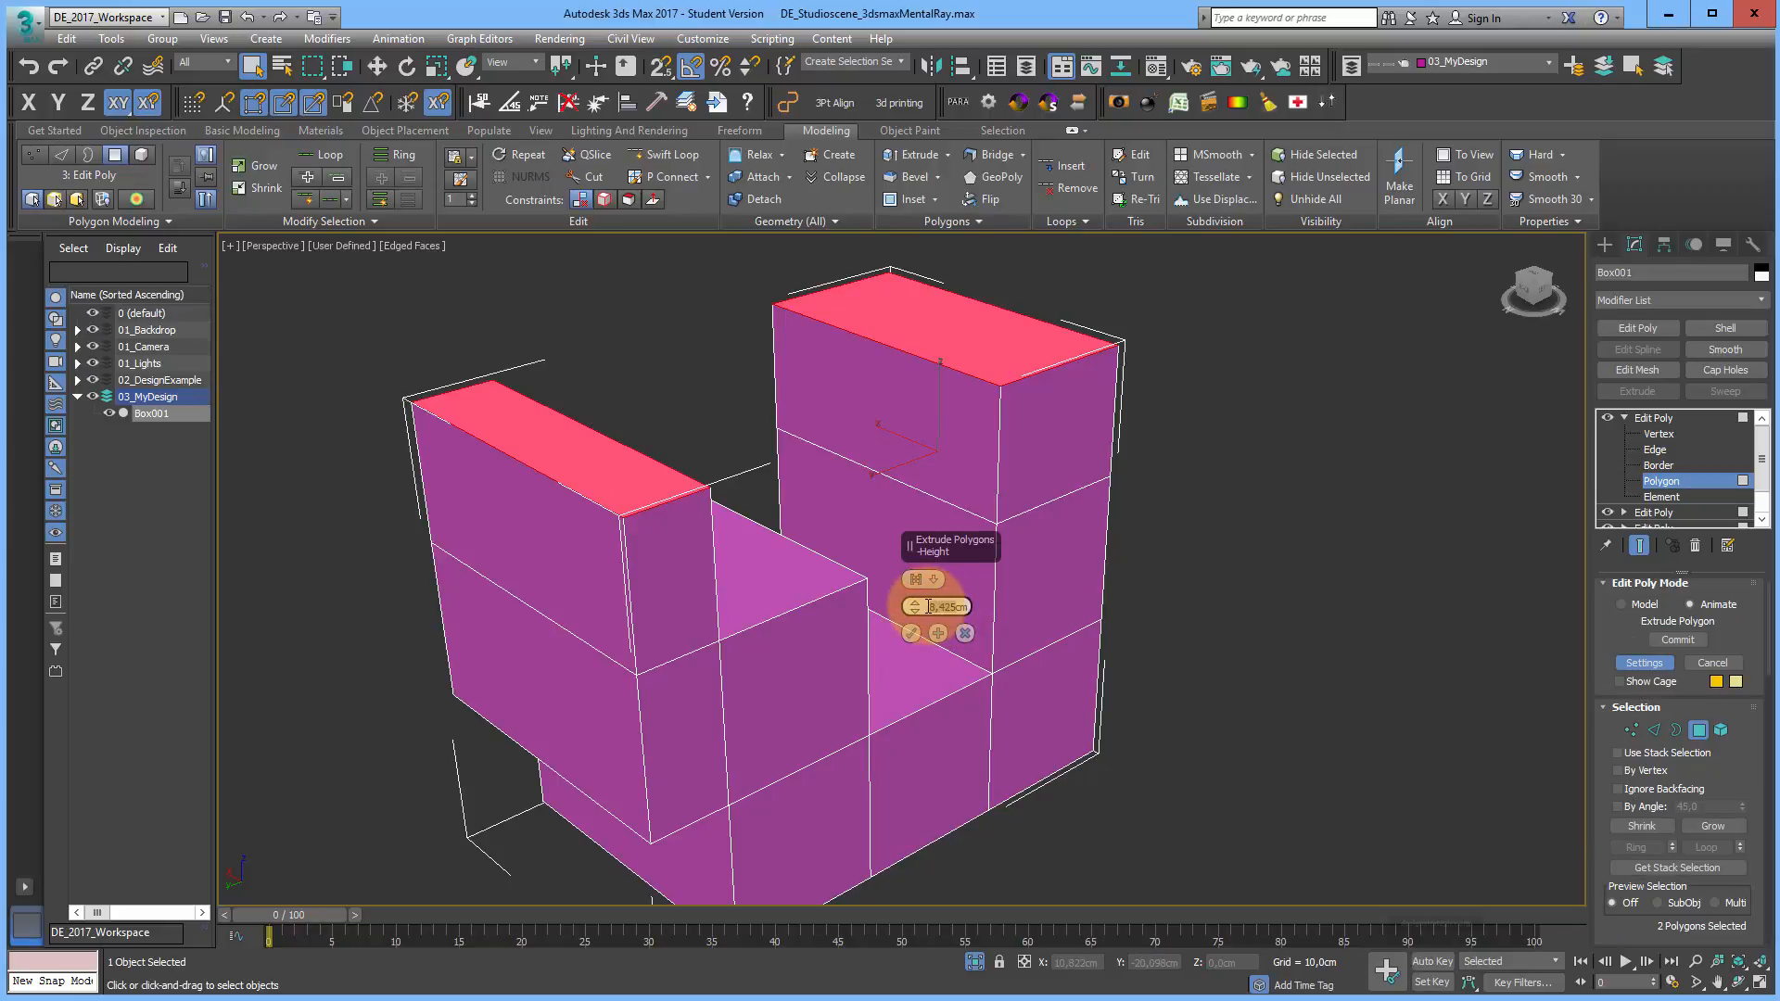
pyautogui.write('7')
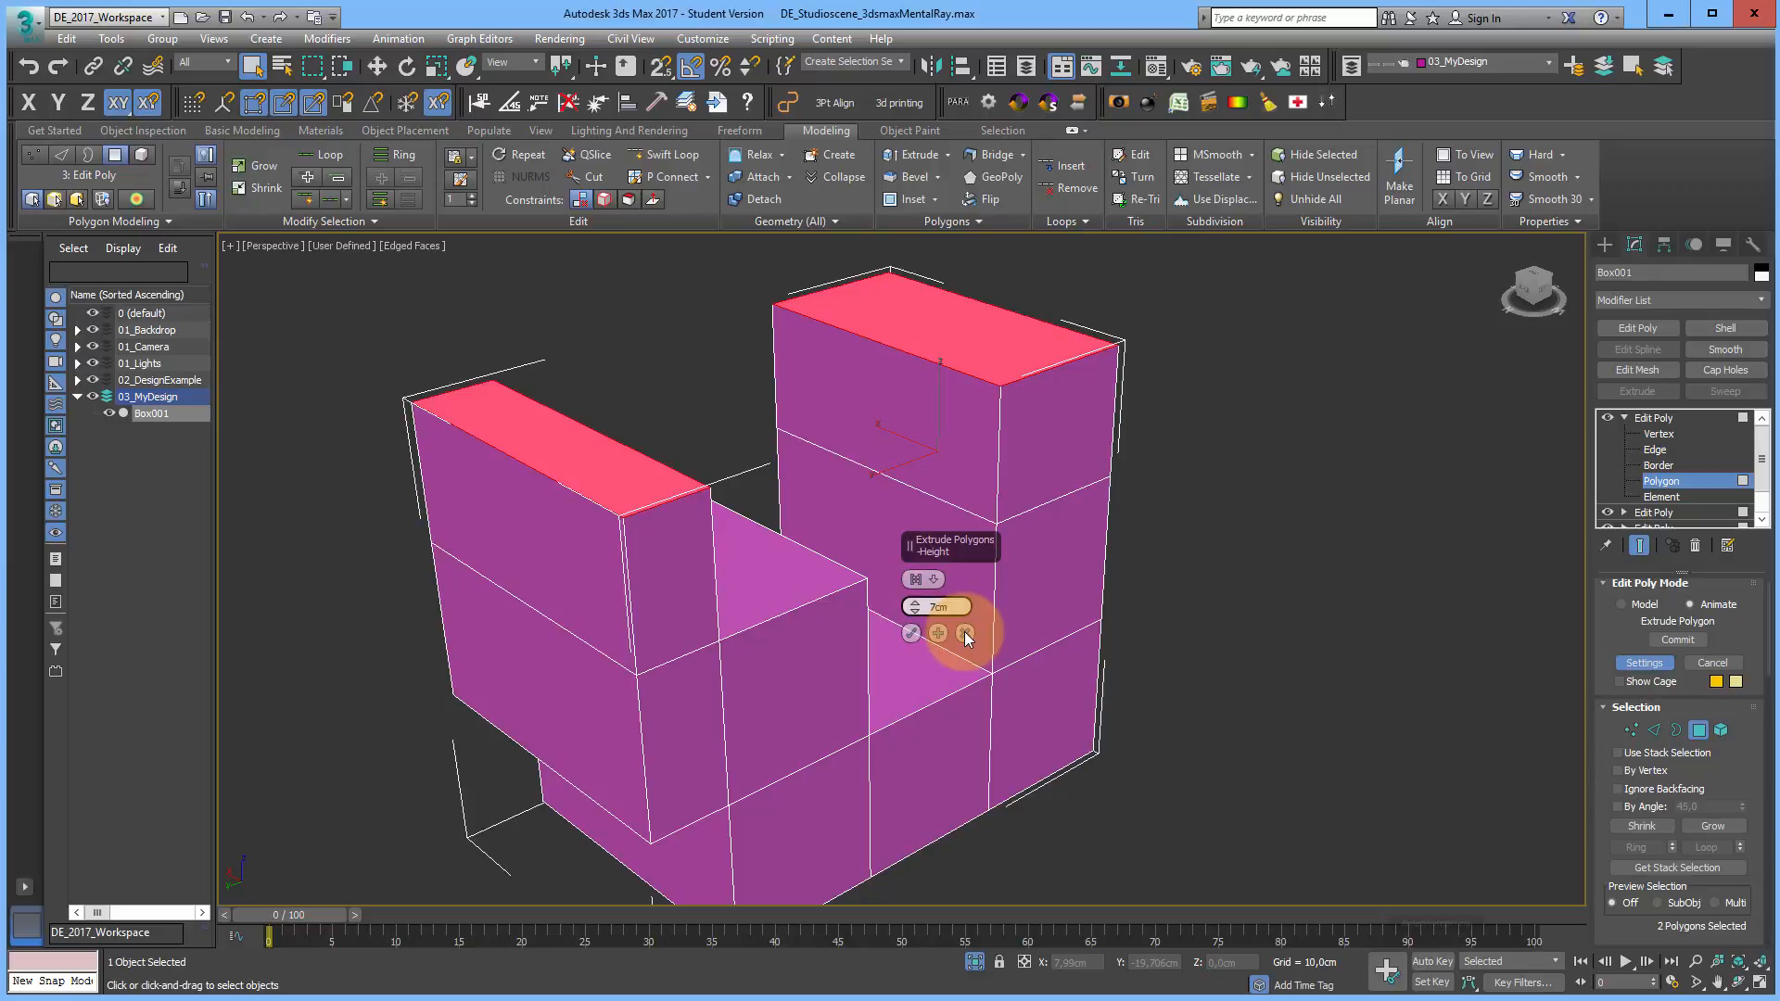
pyautogui.click(909, 631)
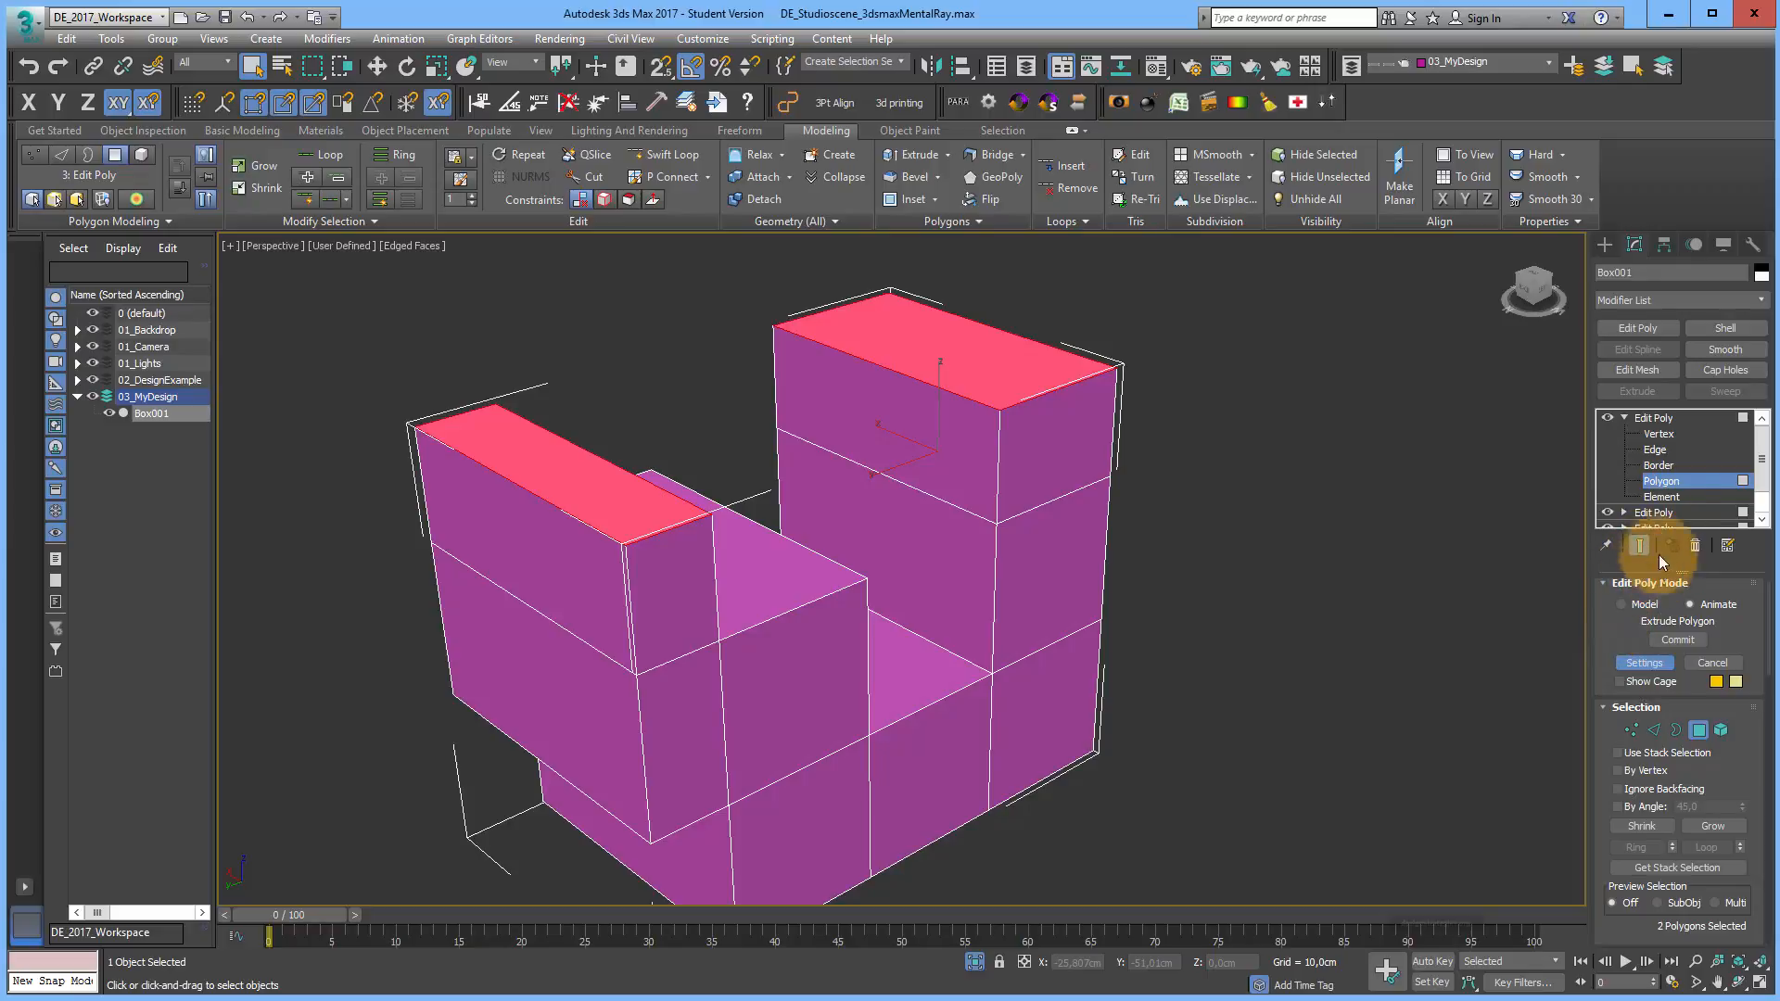
# Step: Rename the uppermost Edit Poly modifier in the stack to EP_Animate
pyautogui.rightClick(1652, 419)
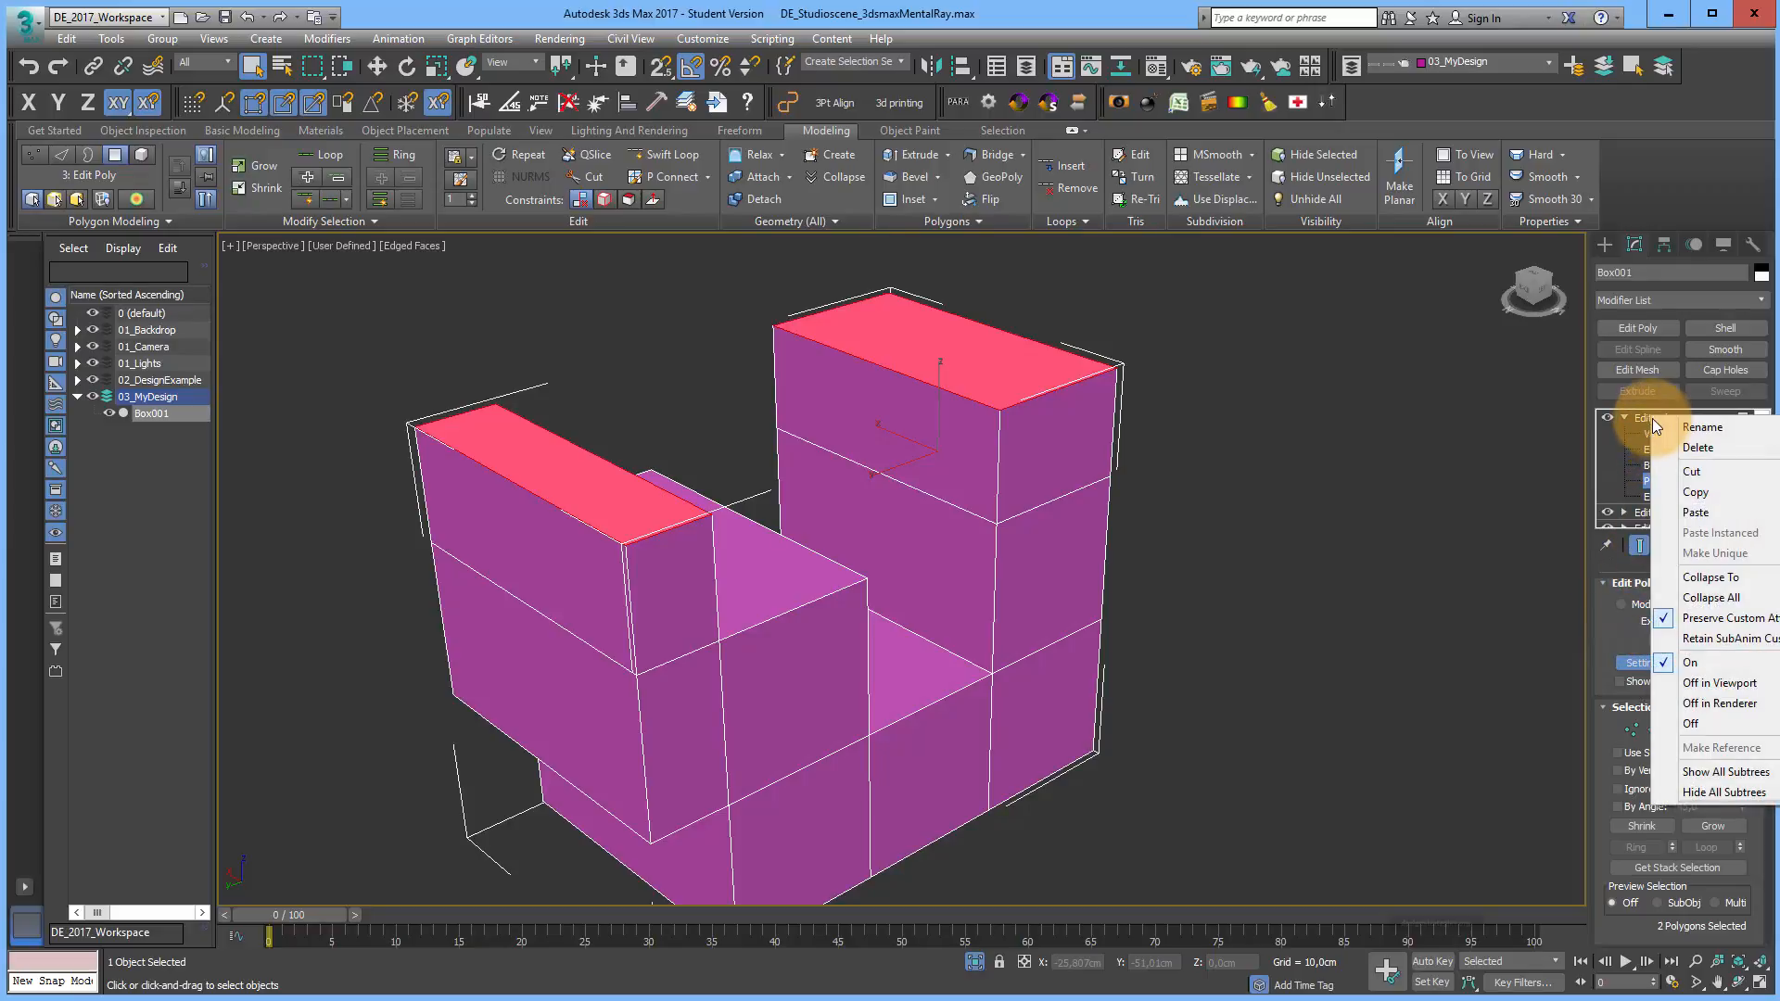
pyautogui.click(1704, 426)
pyautogui.write('EP_Animat')
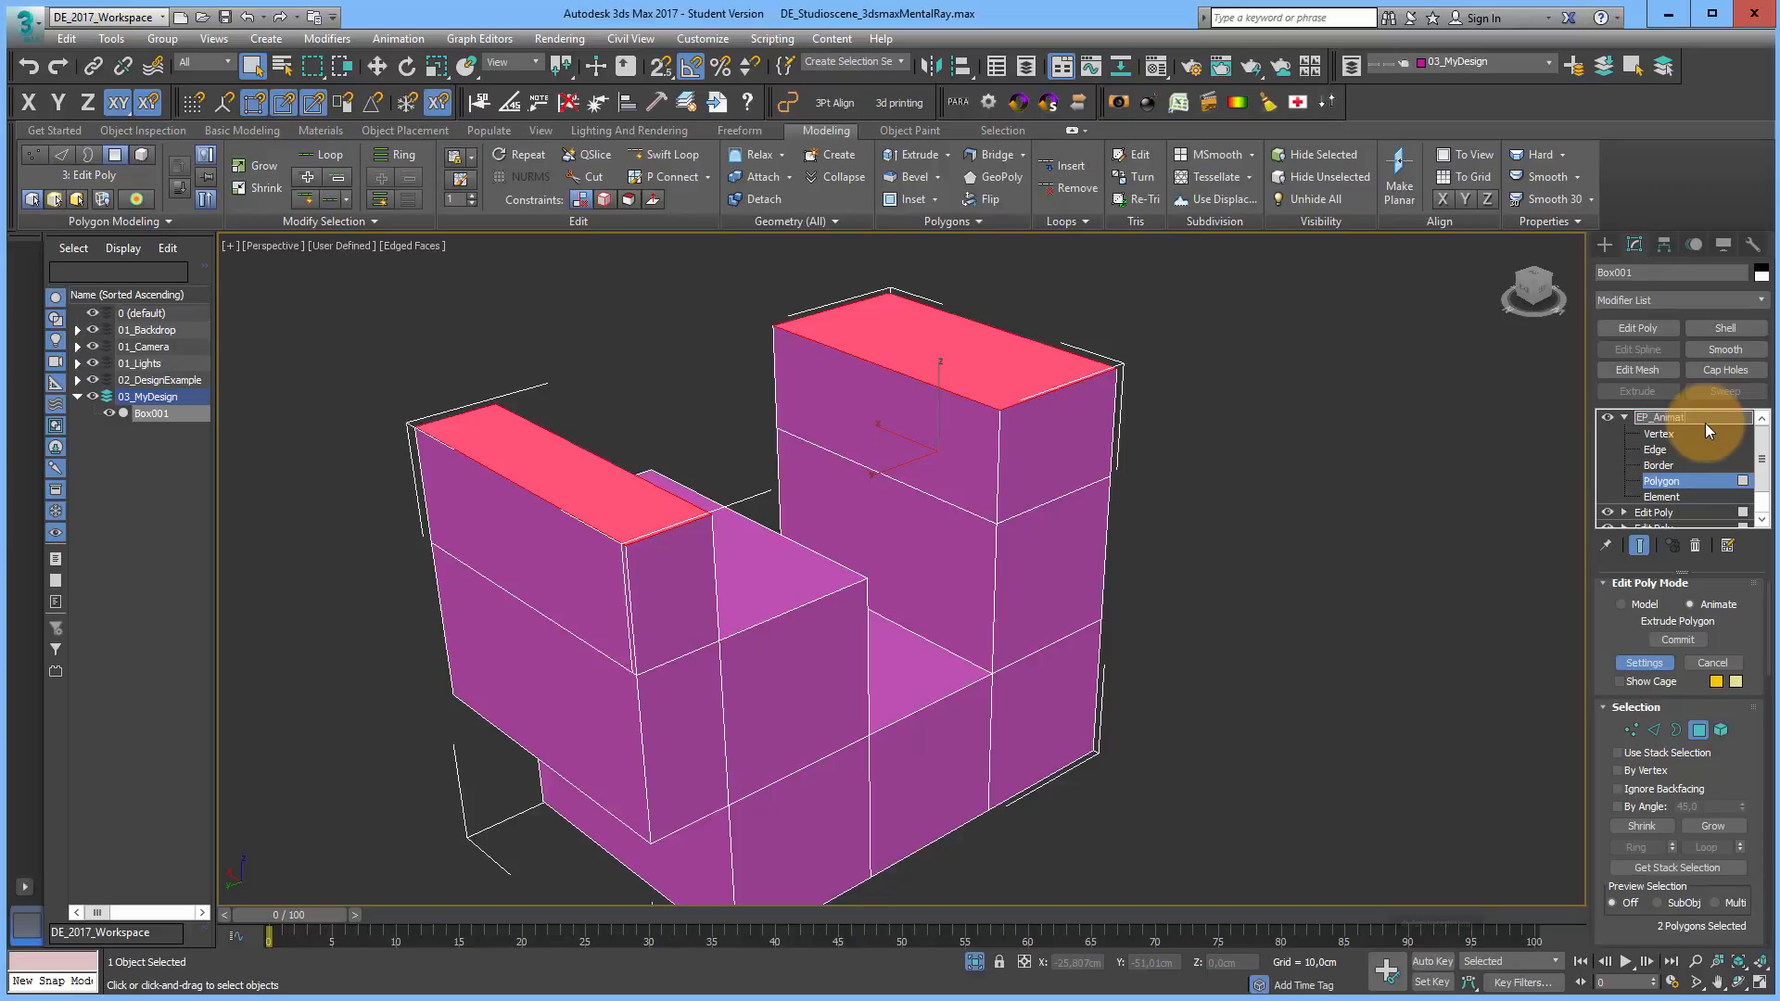
pyautogui.write('e')
pyautogui.press('Return')
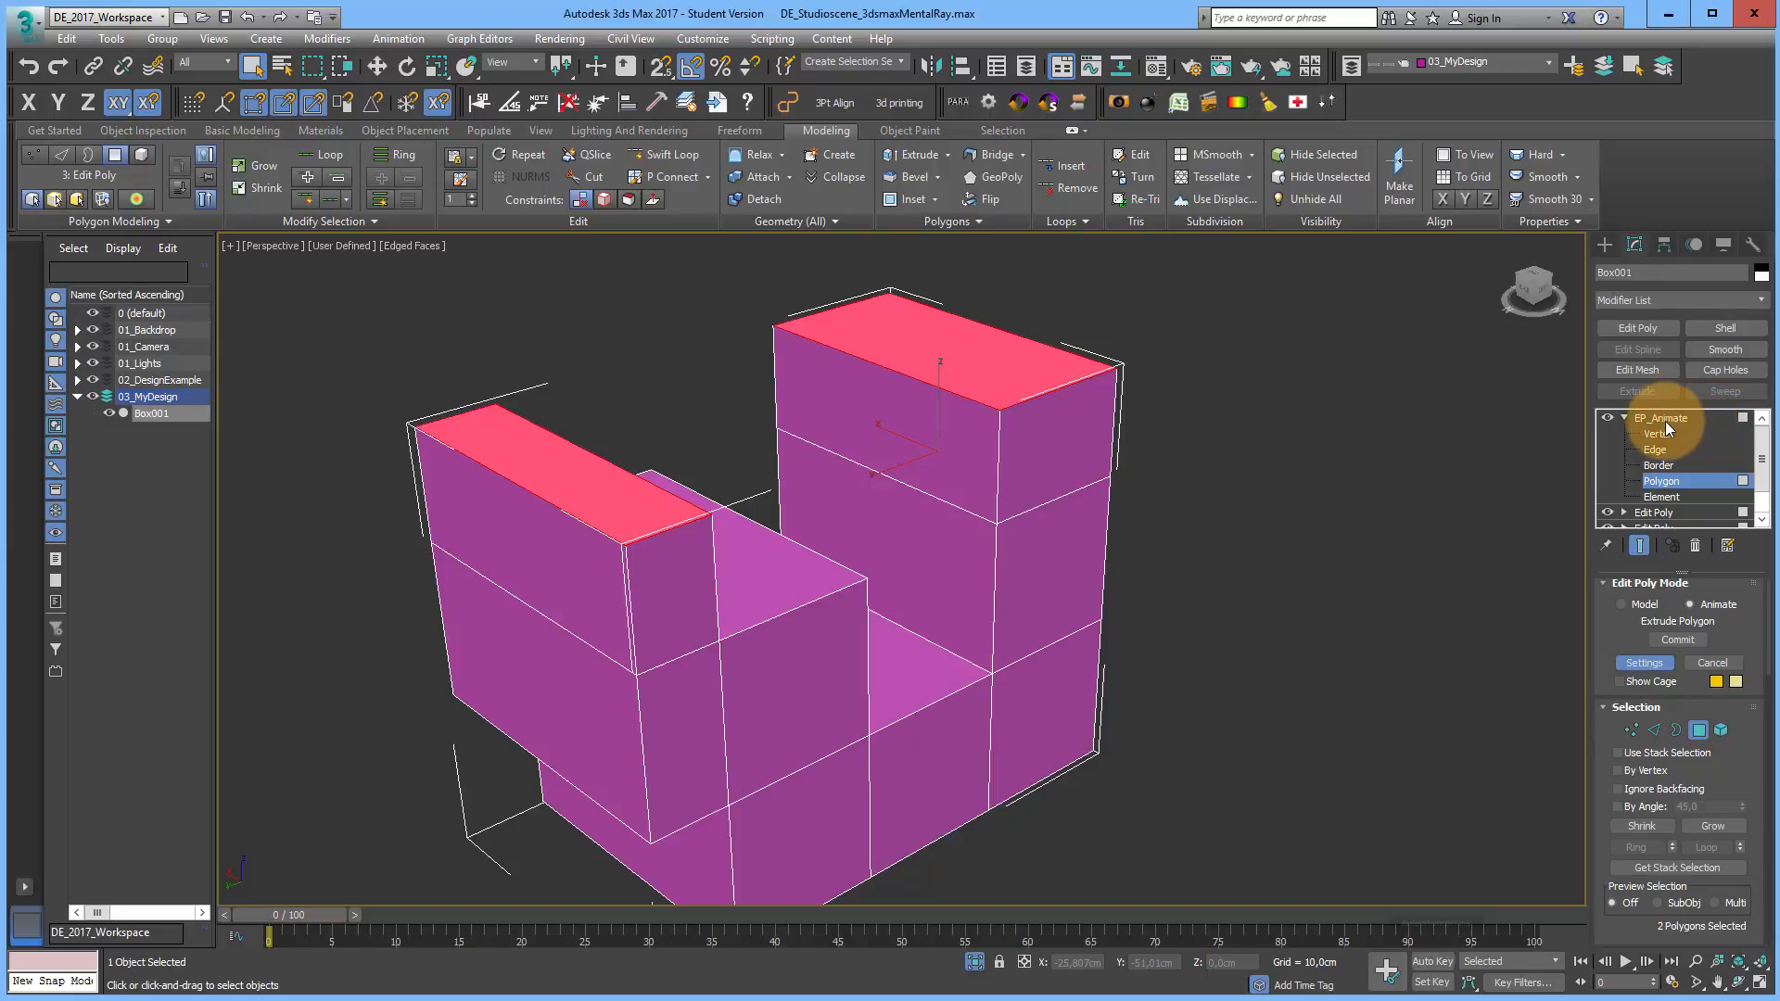
# Step: Rename the uppermost modifier to EP_Extrude_2Polys and collapse its sub-object list
pyautogui.rightClick(1669, 415)
pyautogui.click(1712, 433)
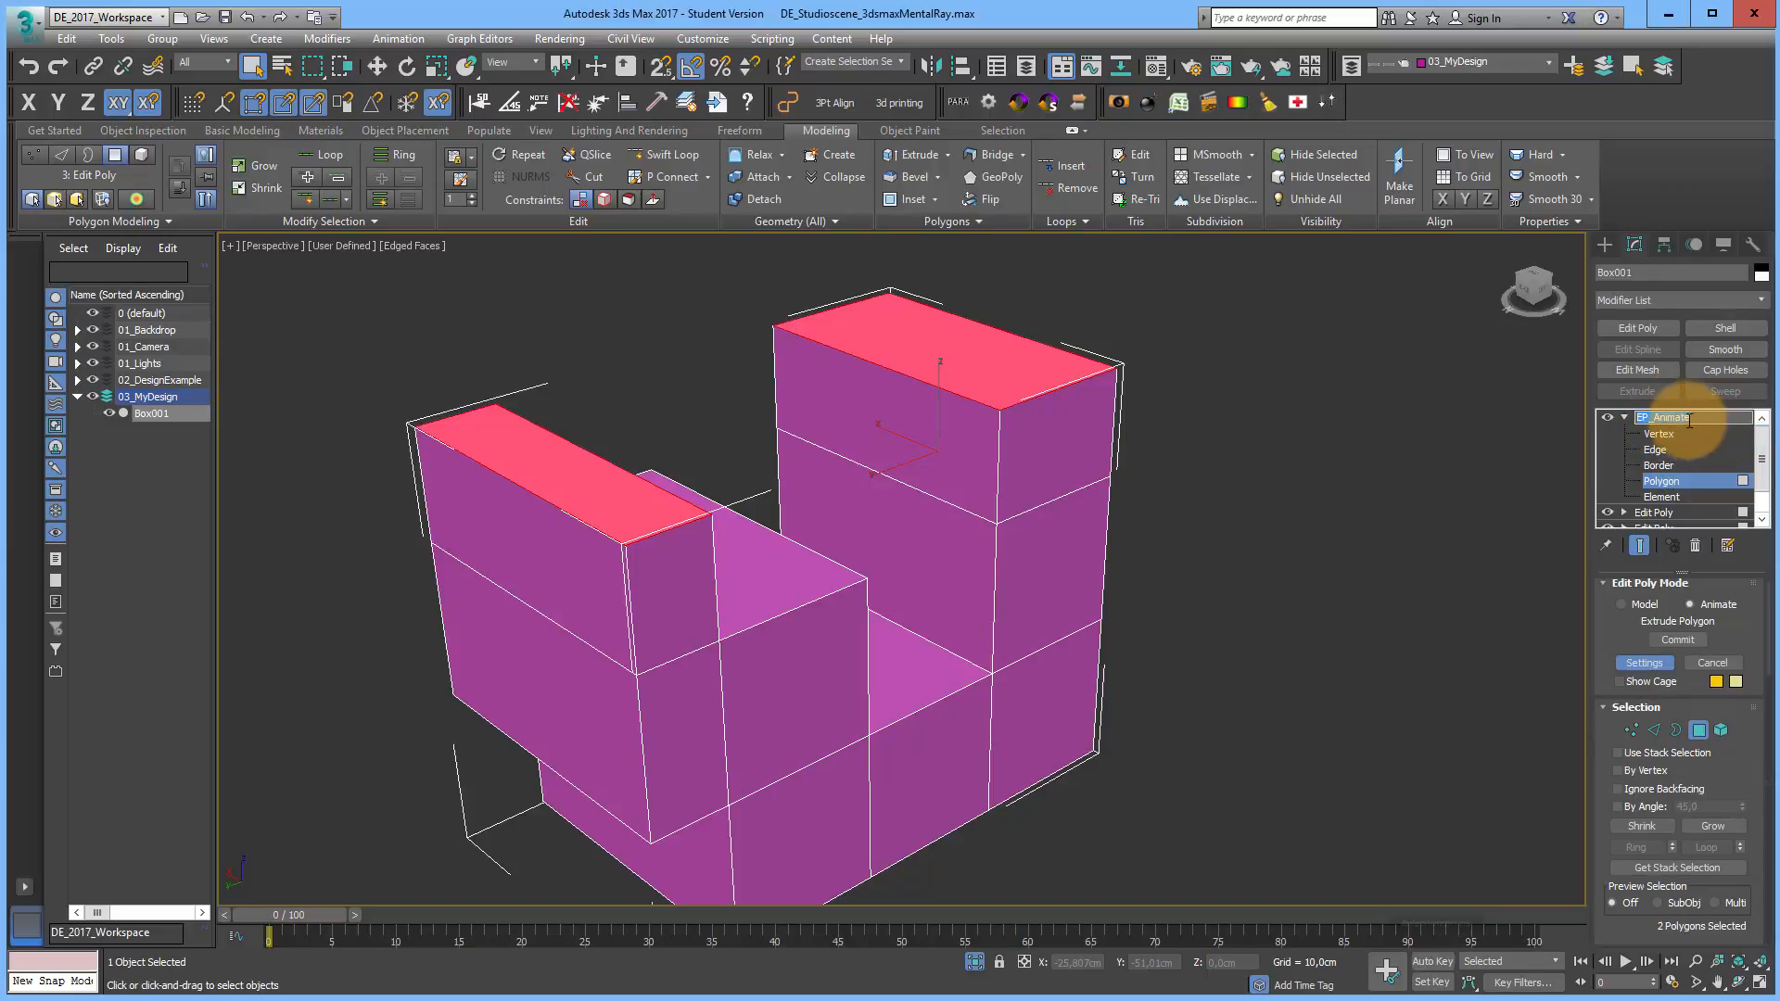
pyautogui.moveTo(1663, 417); pyautogui.dragTo(1658, 418)
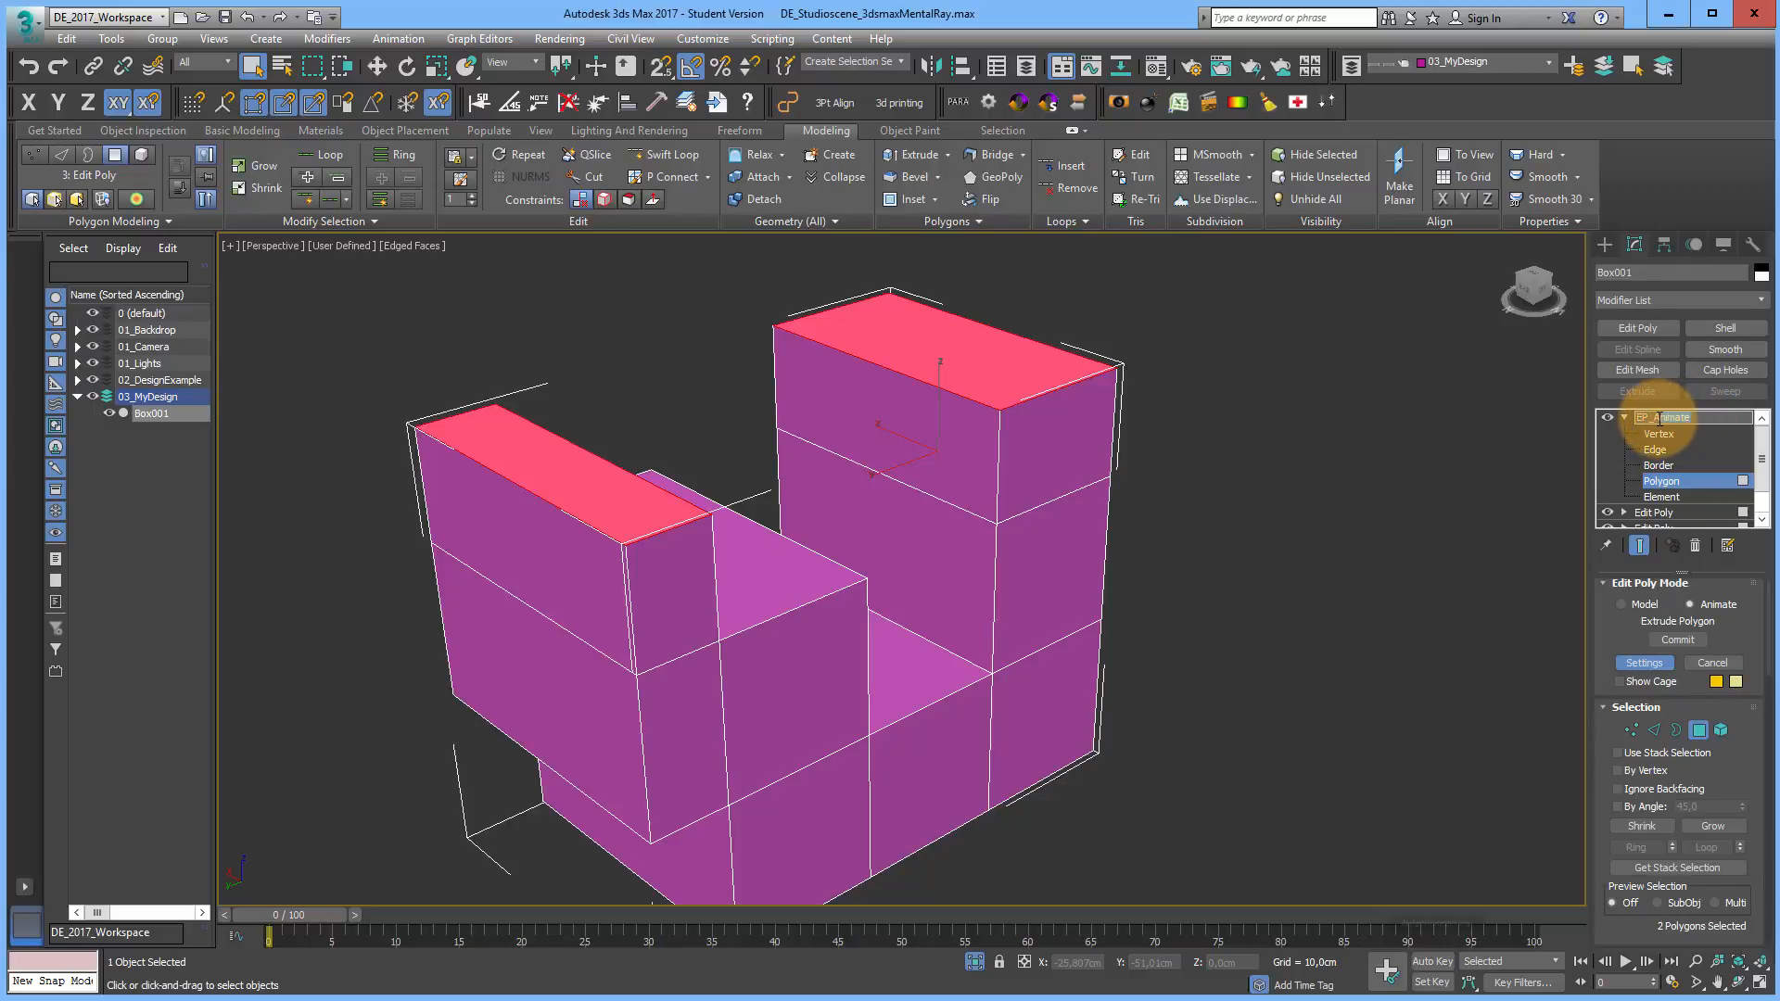
pyautogui.write('AE')
pyautogui.write('xtrud')
pyautogui.write('e_2Polys')
pyautogui.press('Return')
pyautogui.click(1613, 448)
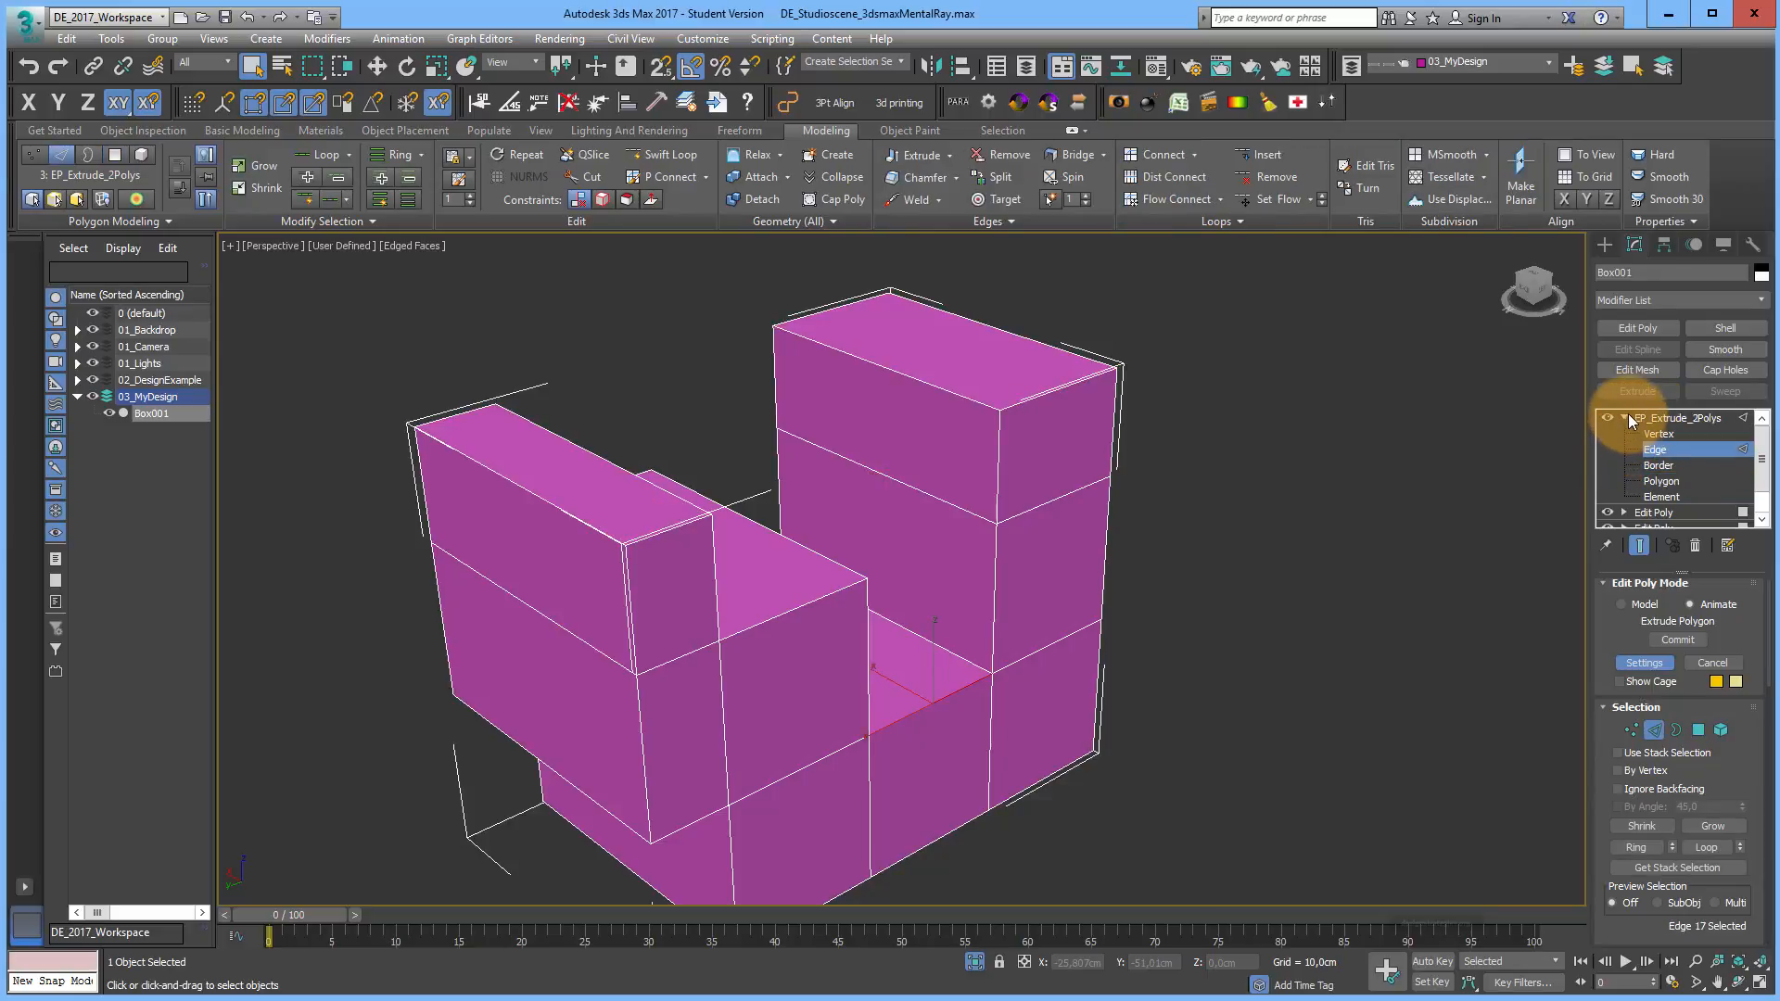
pyautogui.click(1625, 418)
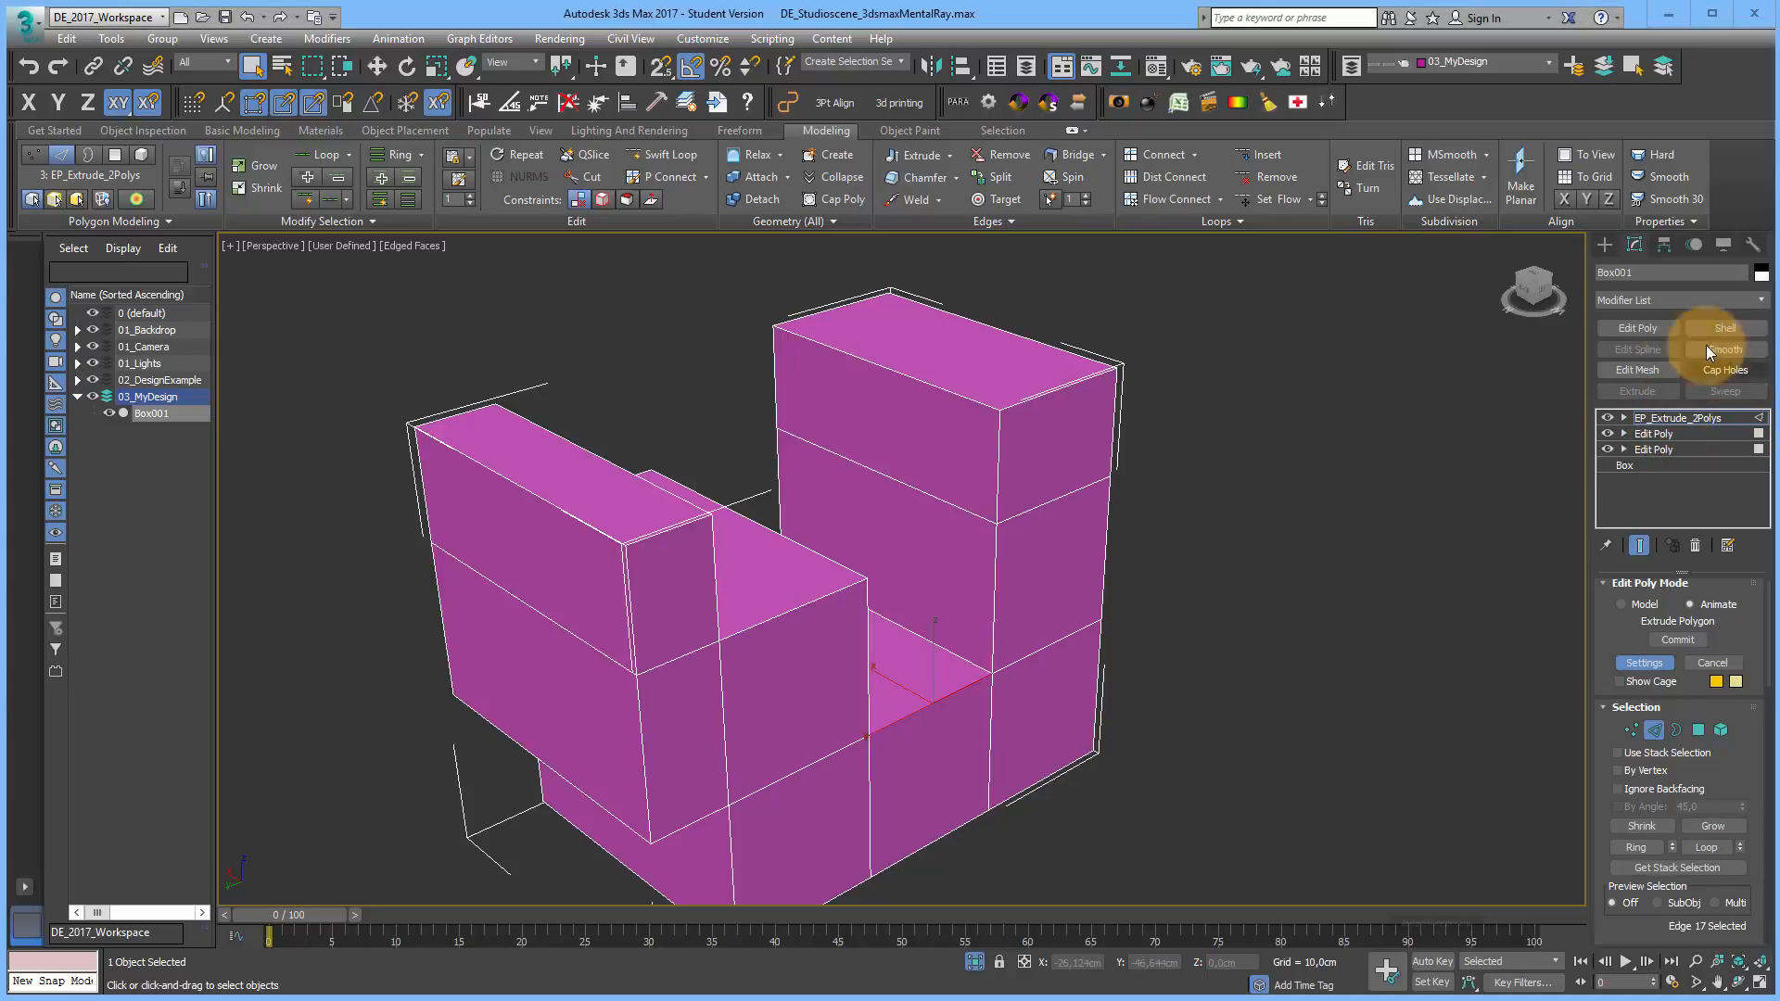
# Step: Add a fourth Edit Poly modifier in Animate mode and select the facing inner side polygons of the two uppermost extruded blocks
pyautogui.click(1649, 328)
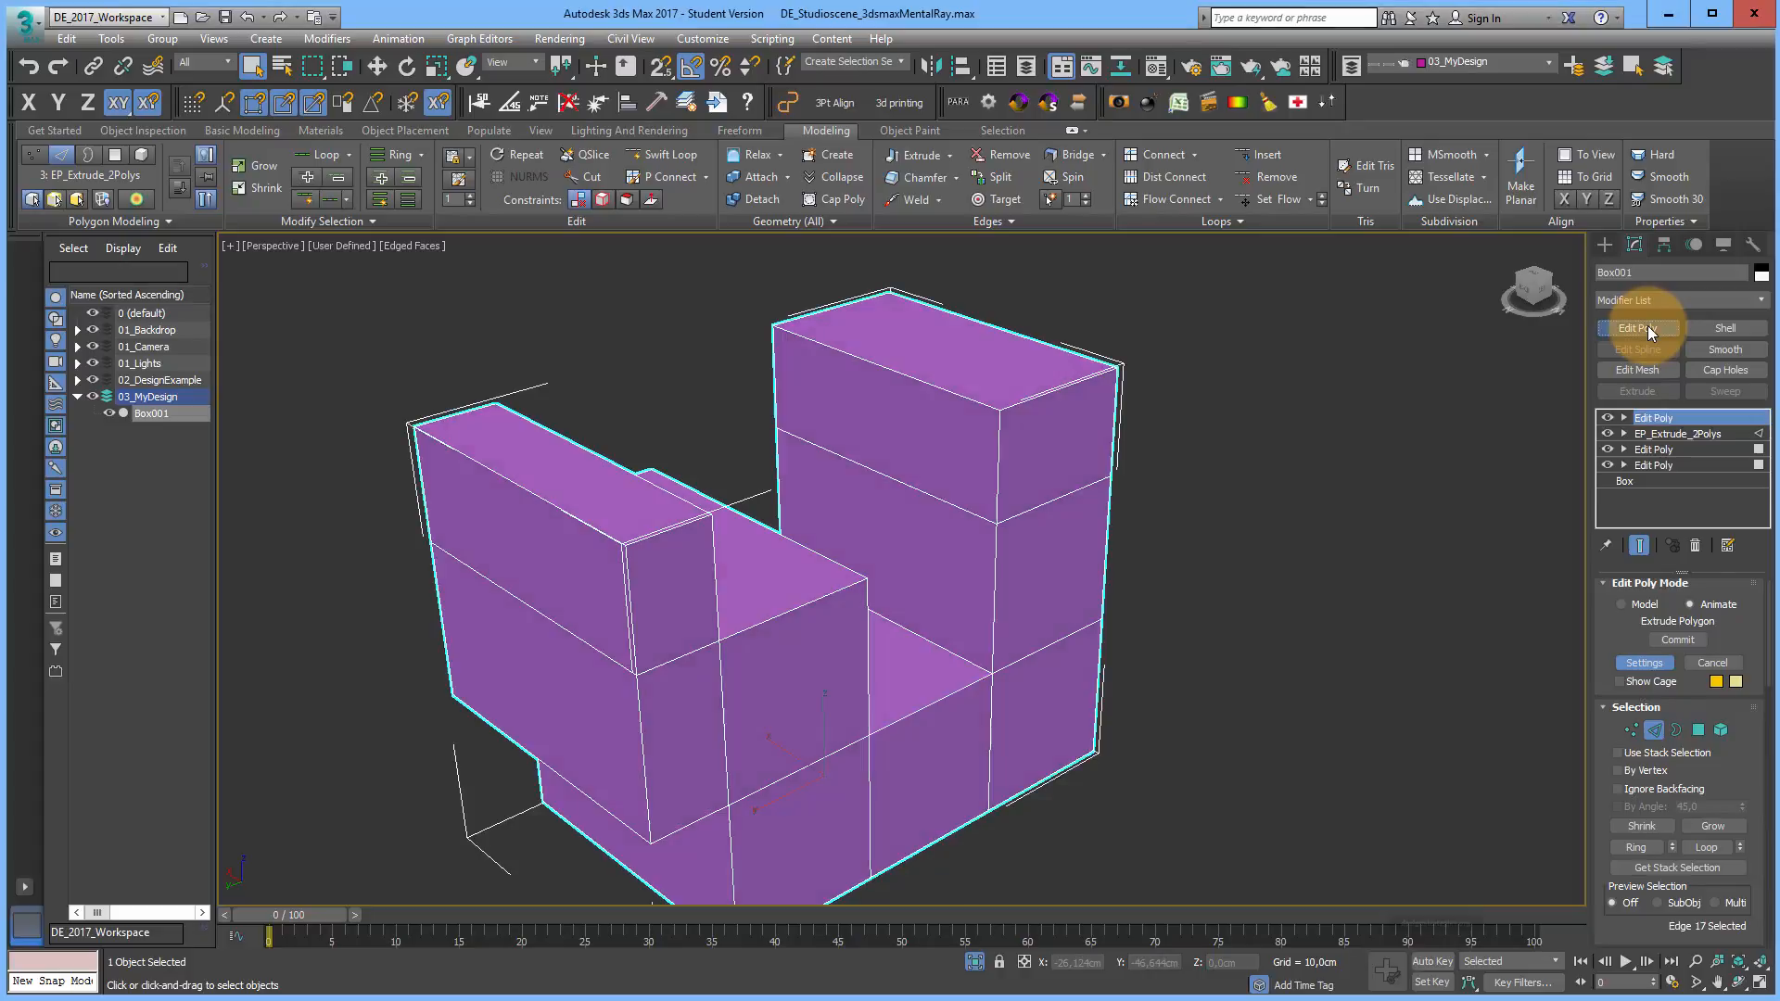
pyautogui.click(1687, 603)
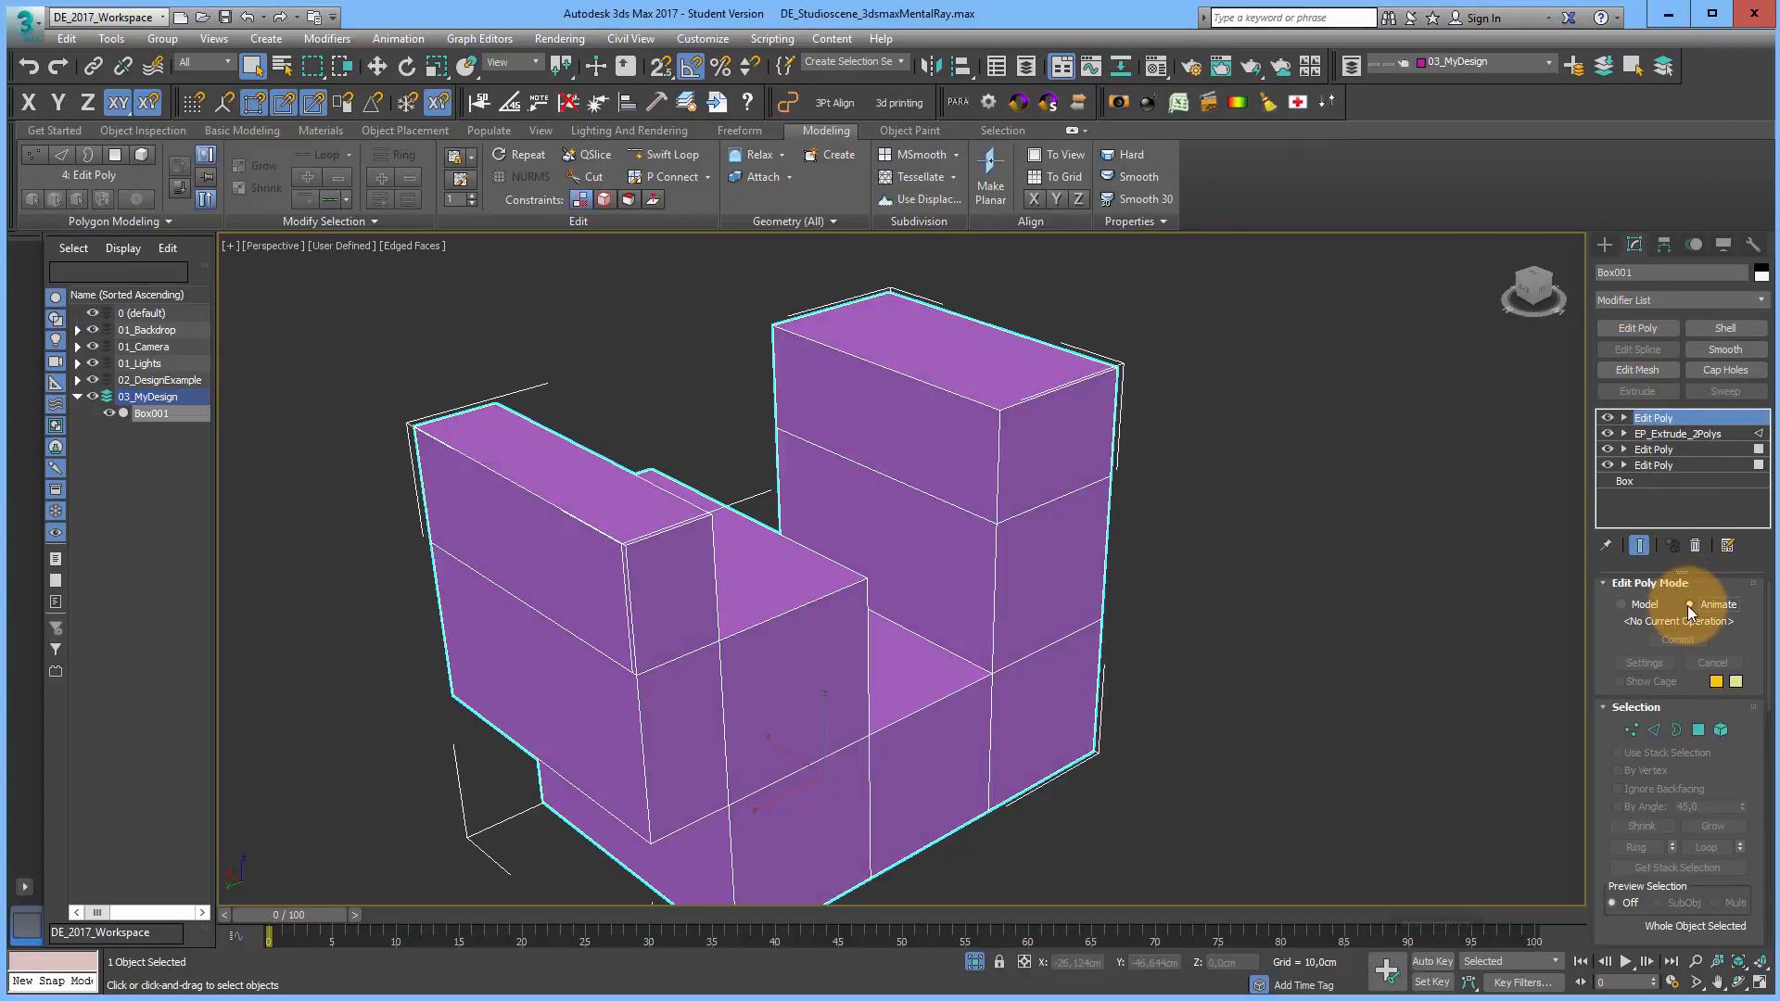
pyautogui.click(1623, 421)
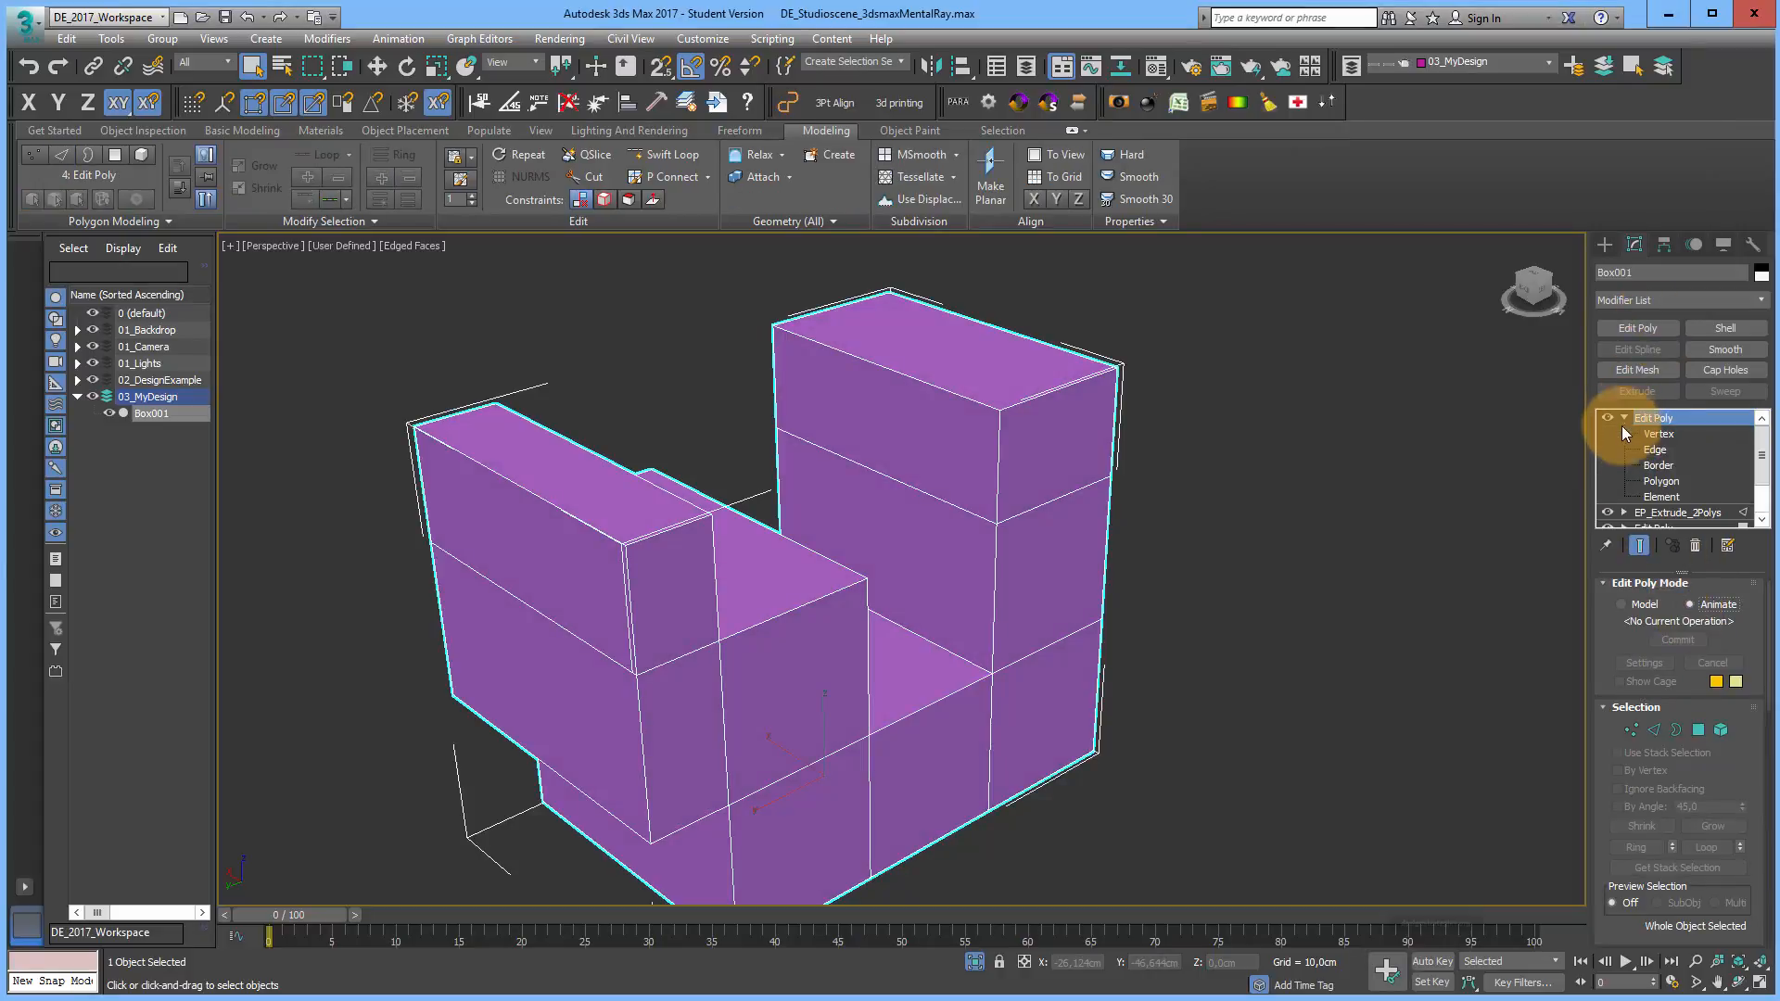
pyautogui.click(1660, 481)
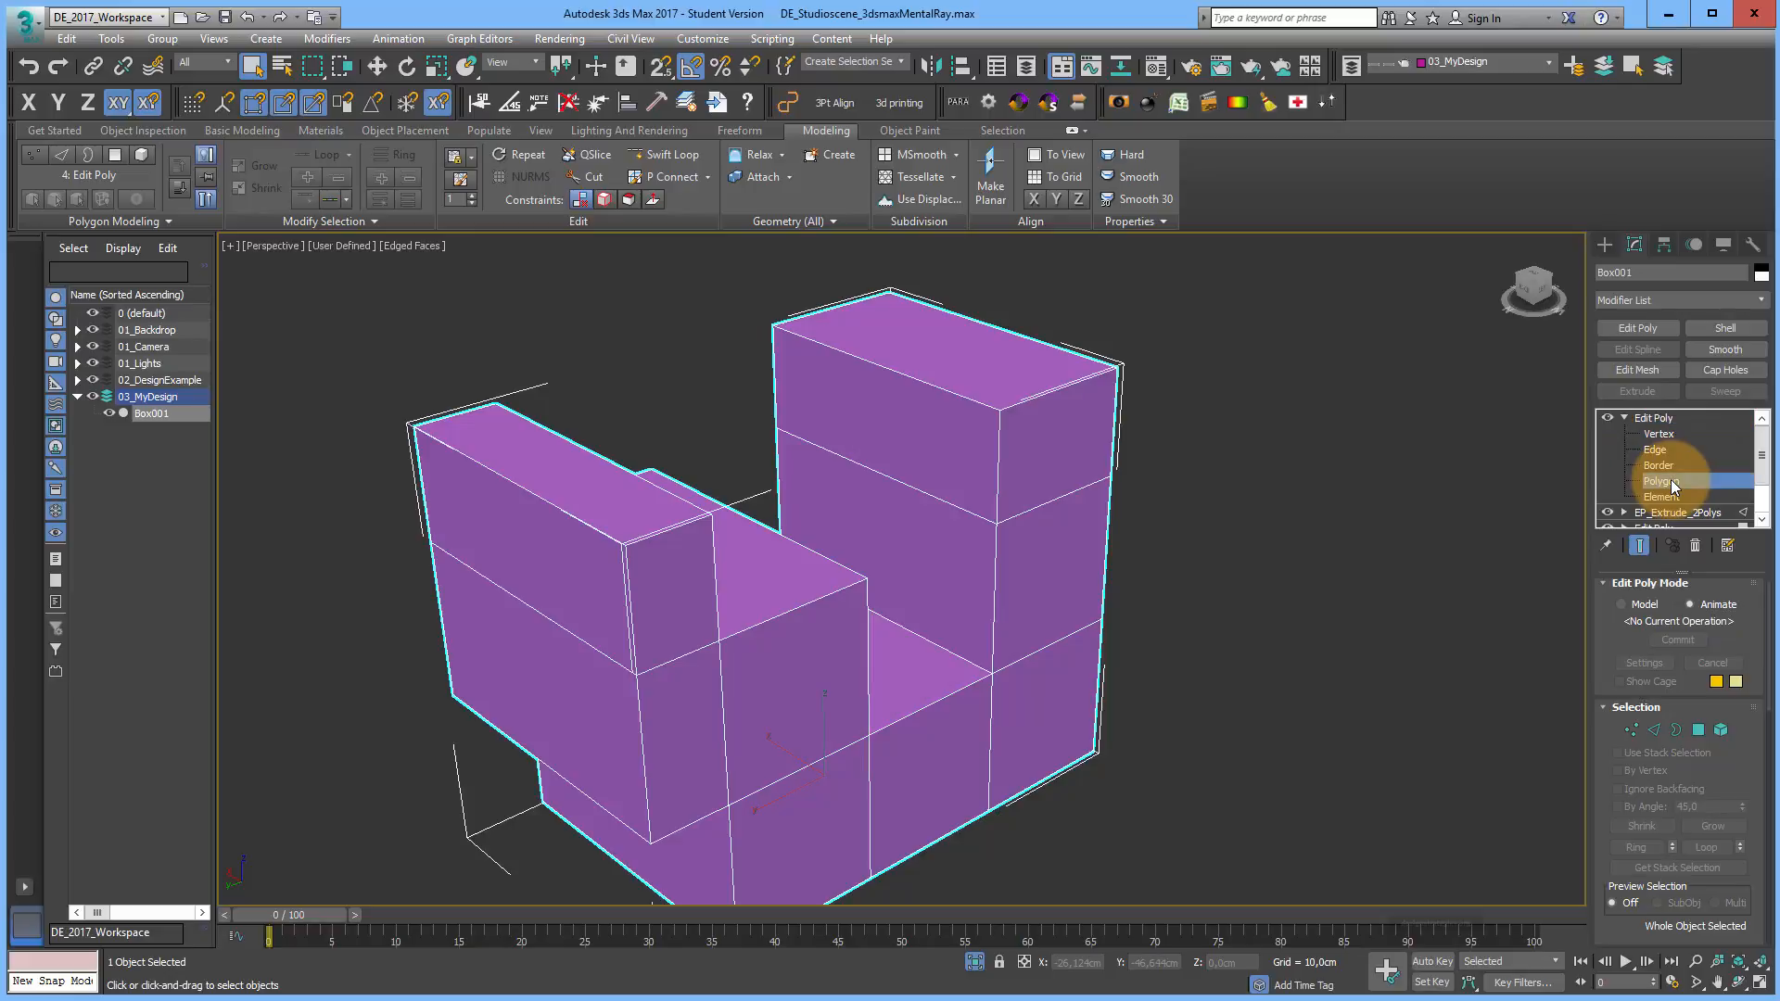
pyautogui.click(941, 447)
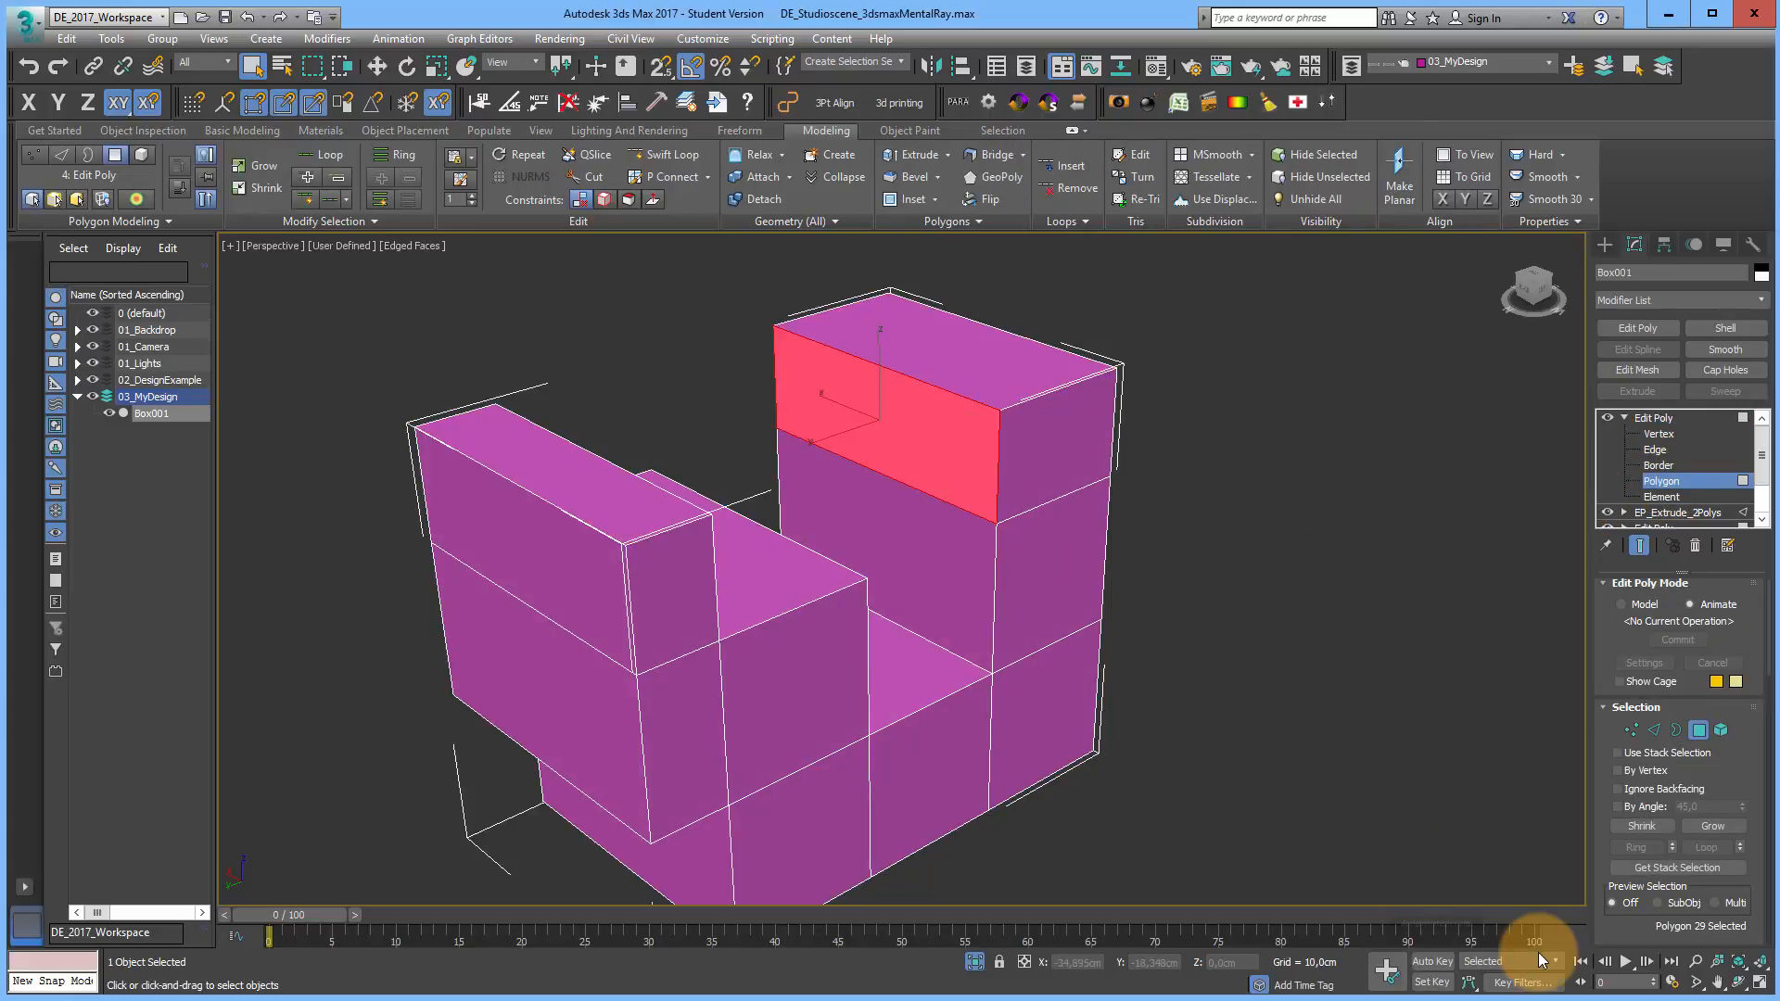
pyautogui.click(1738, 982)
pyautogui.moveTo(897, 678); pyautogui.dragTo(783, 655)
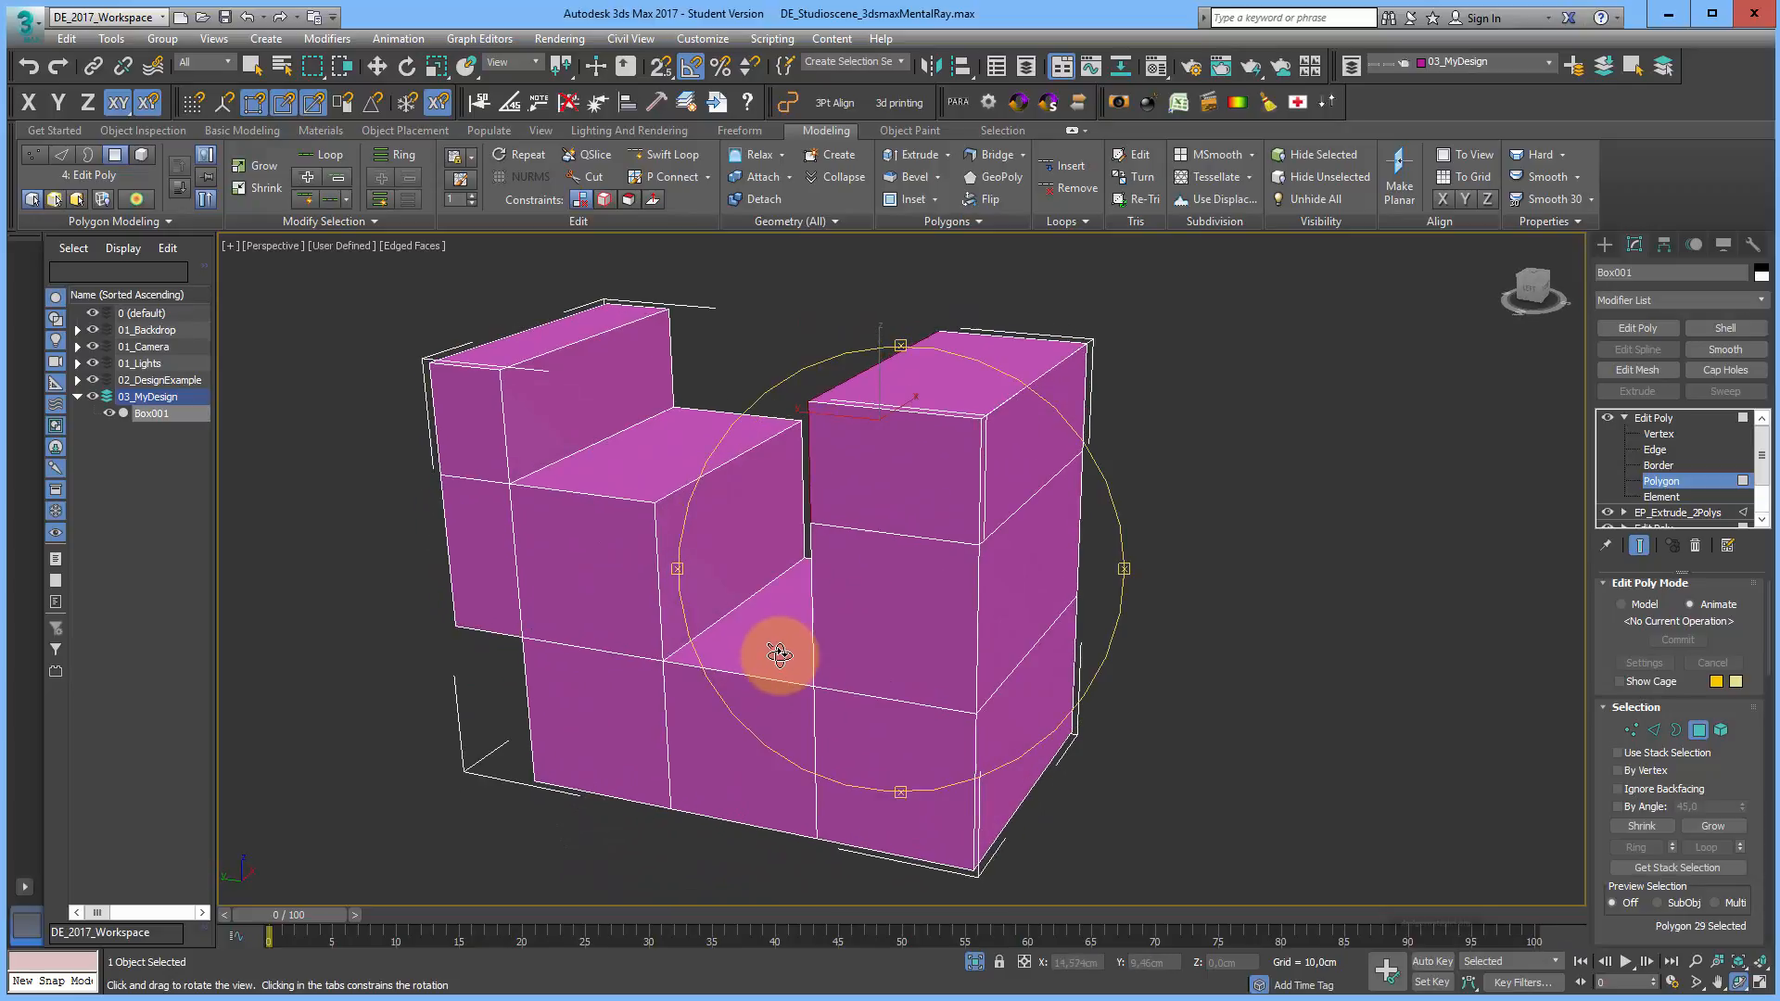
pyautogui.click(252, 65)
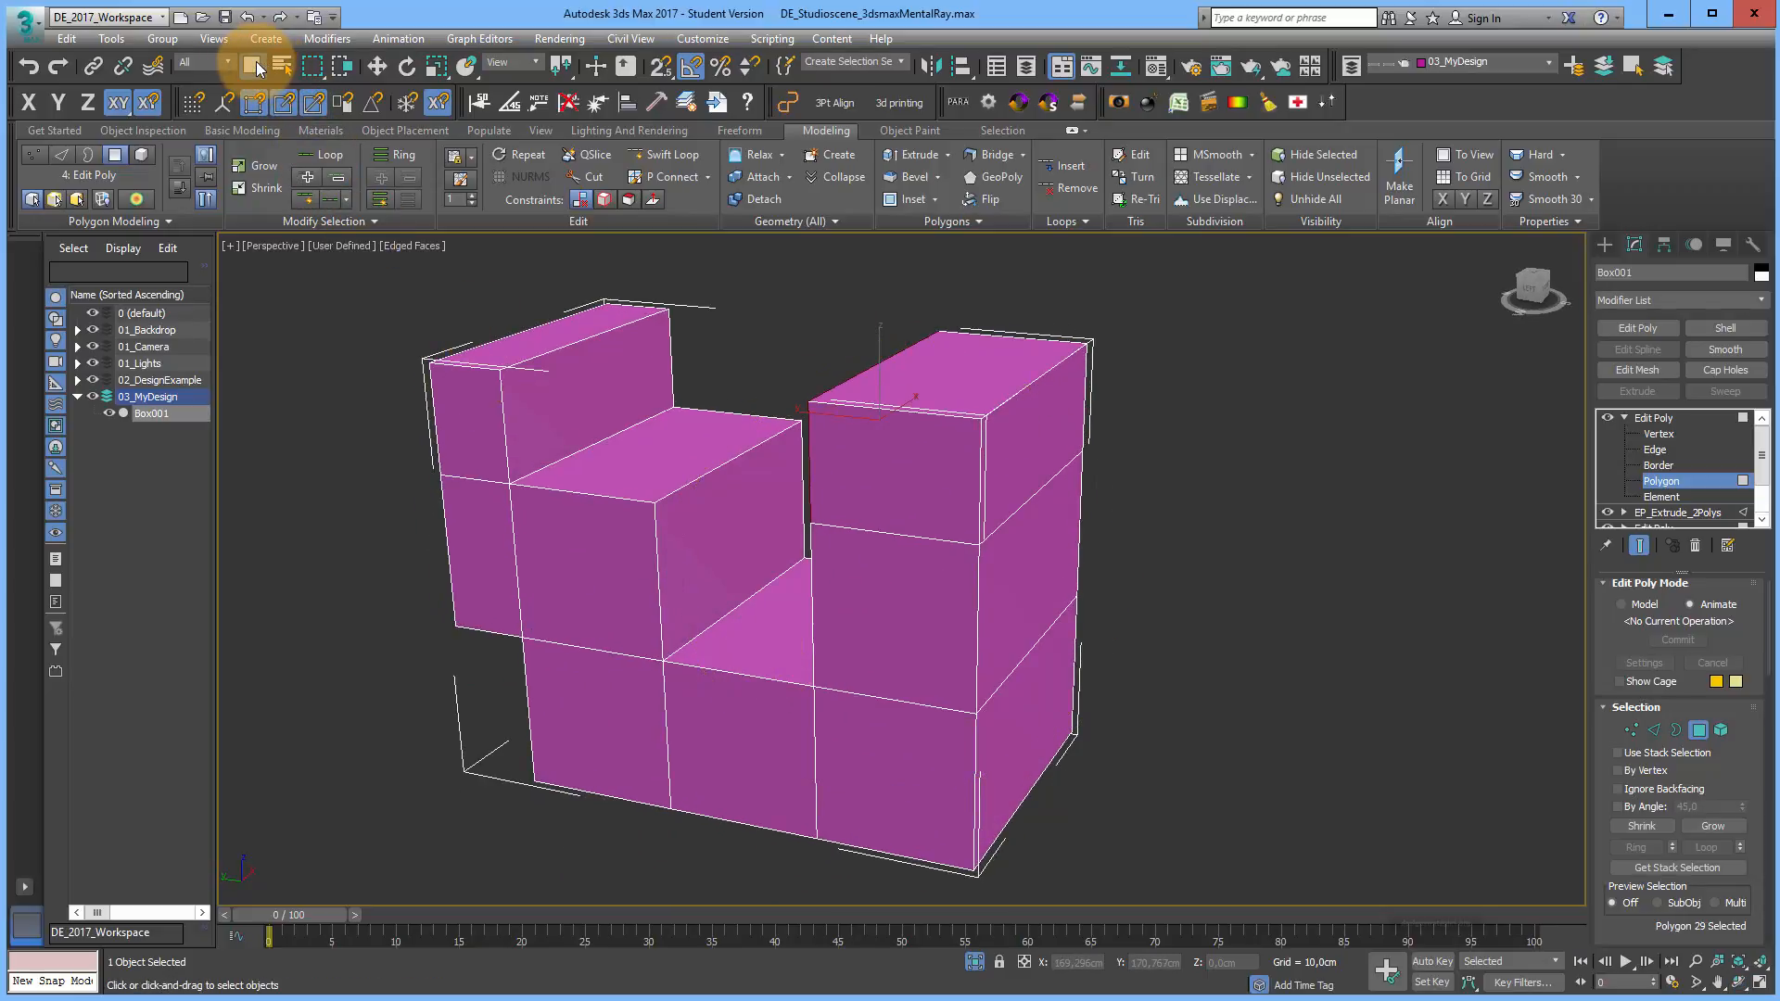
pyautogui.click(606, 397)
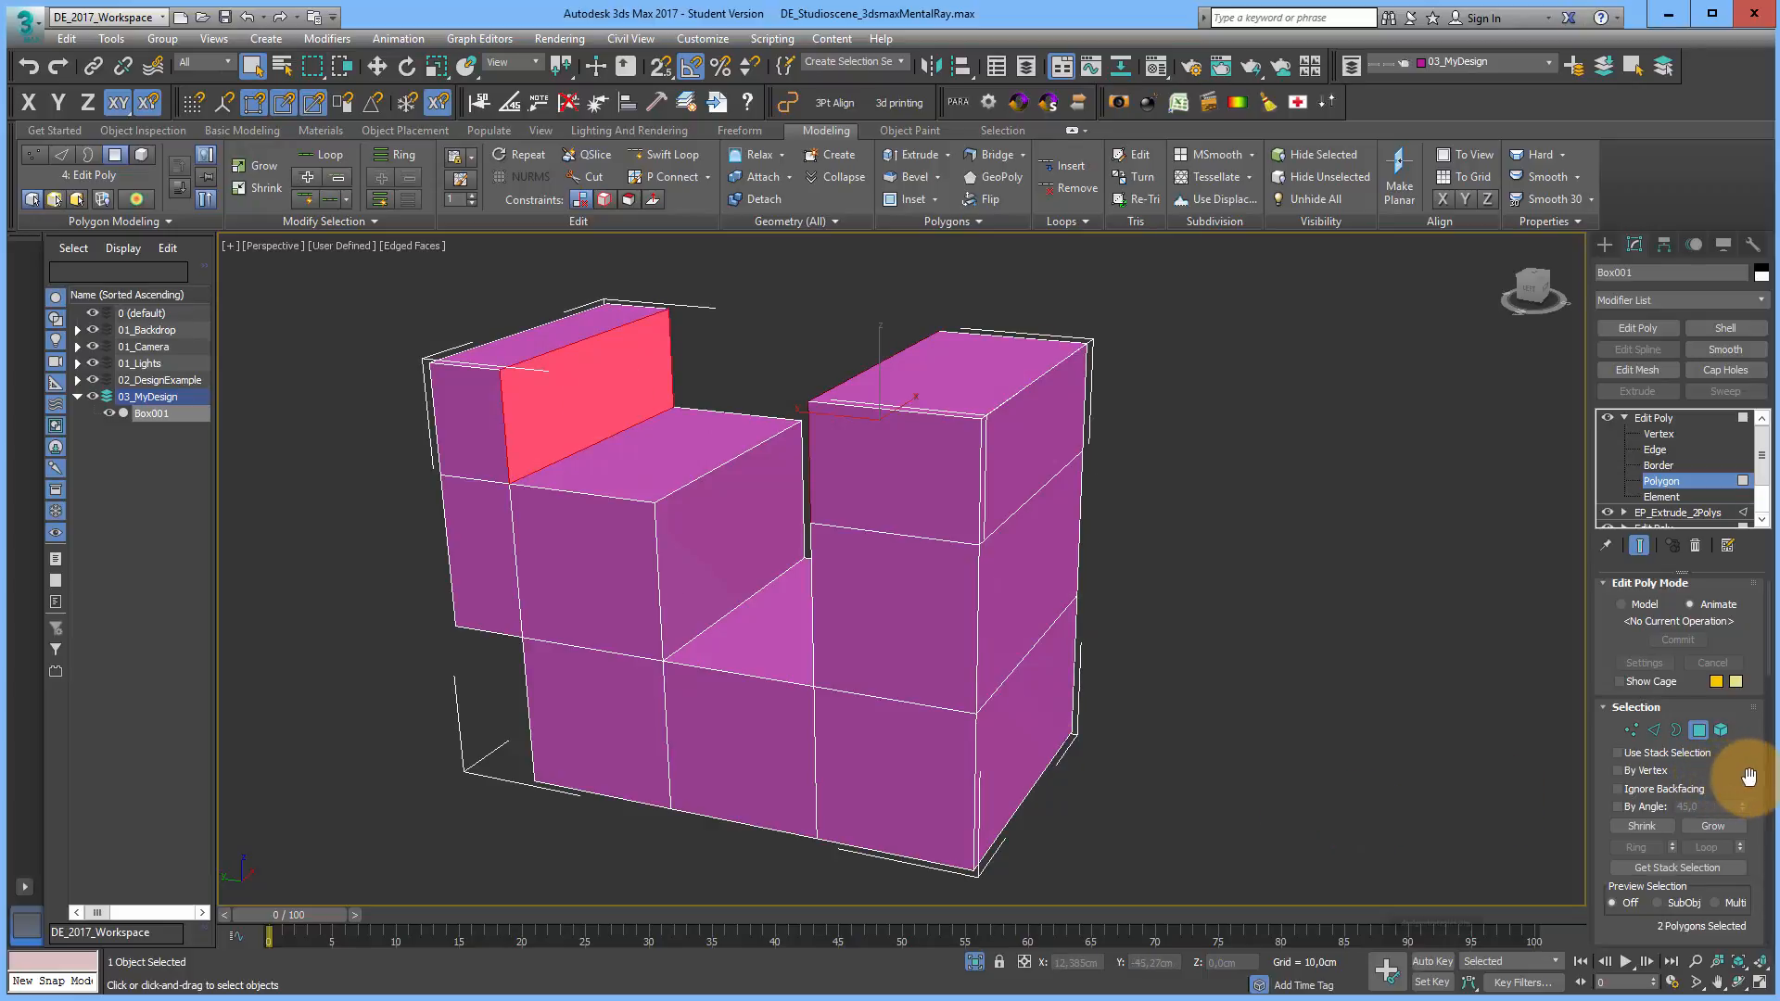
# Step: Inset the two selected facing side polygons by 1.5 cm
pyautogui.moveTo(1748, 777); pyautogui.dragTo(1748, 556)
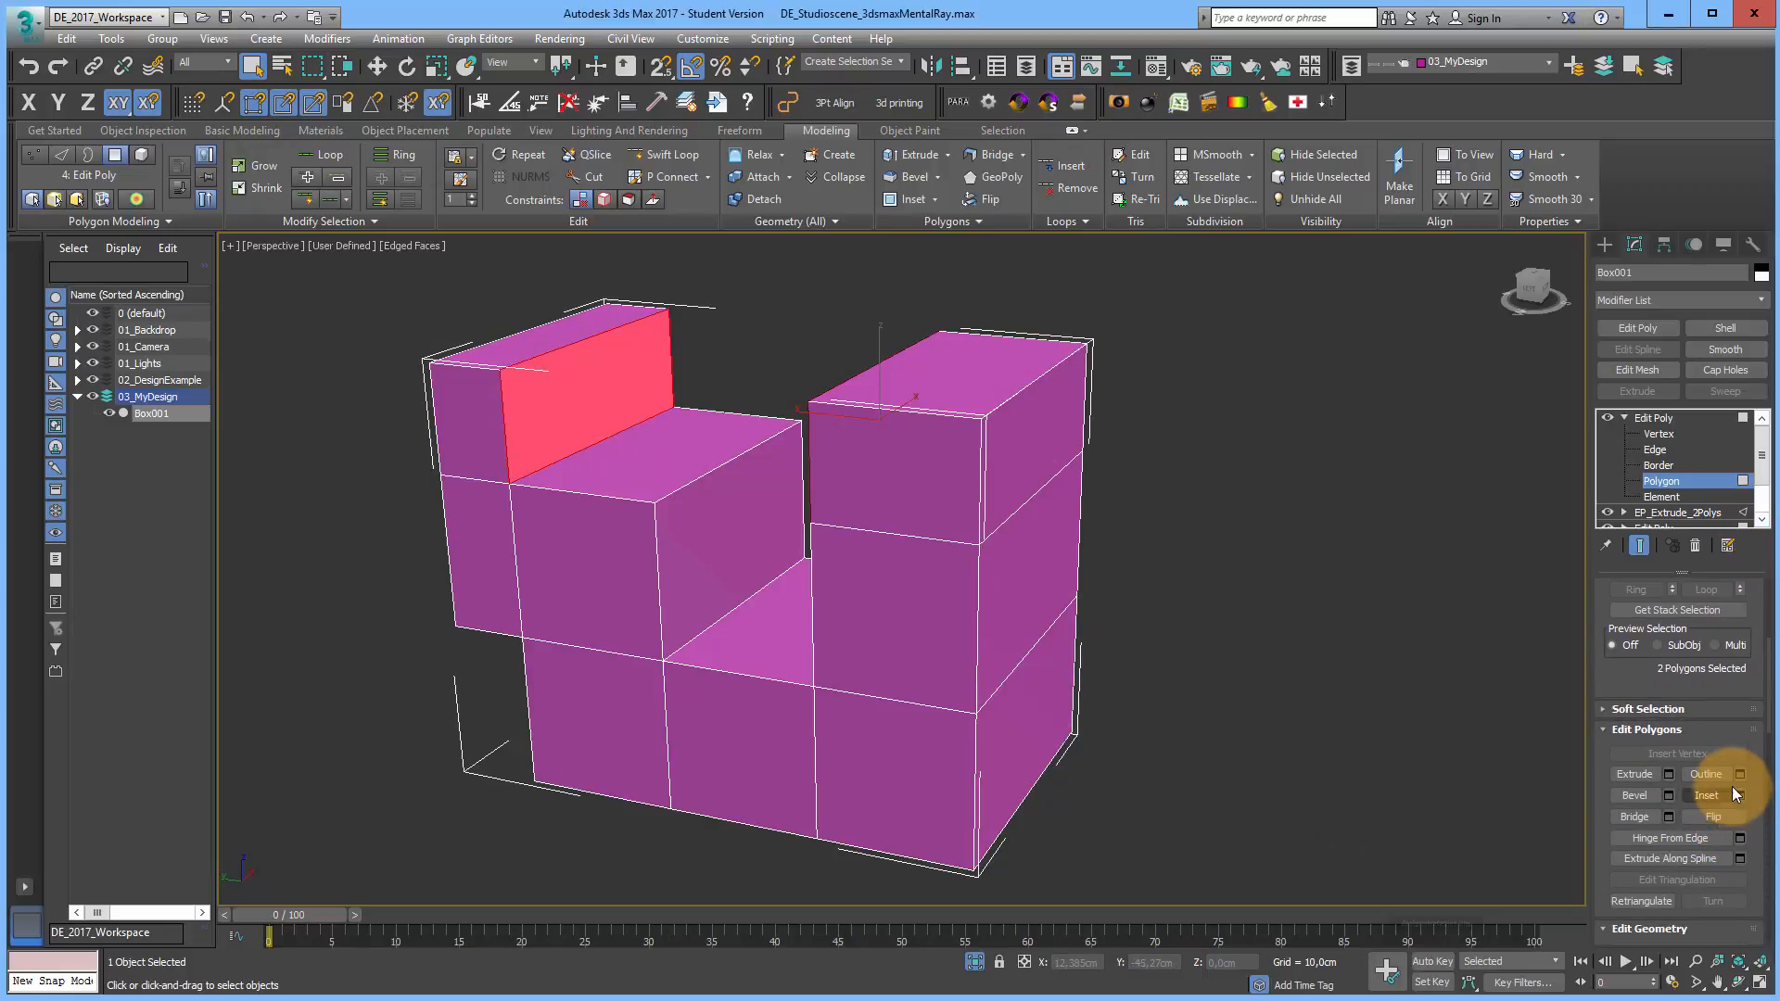
pyautogui.click(1740, 795)
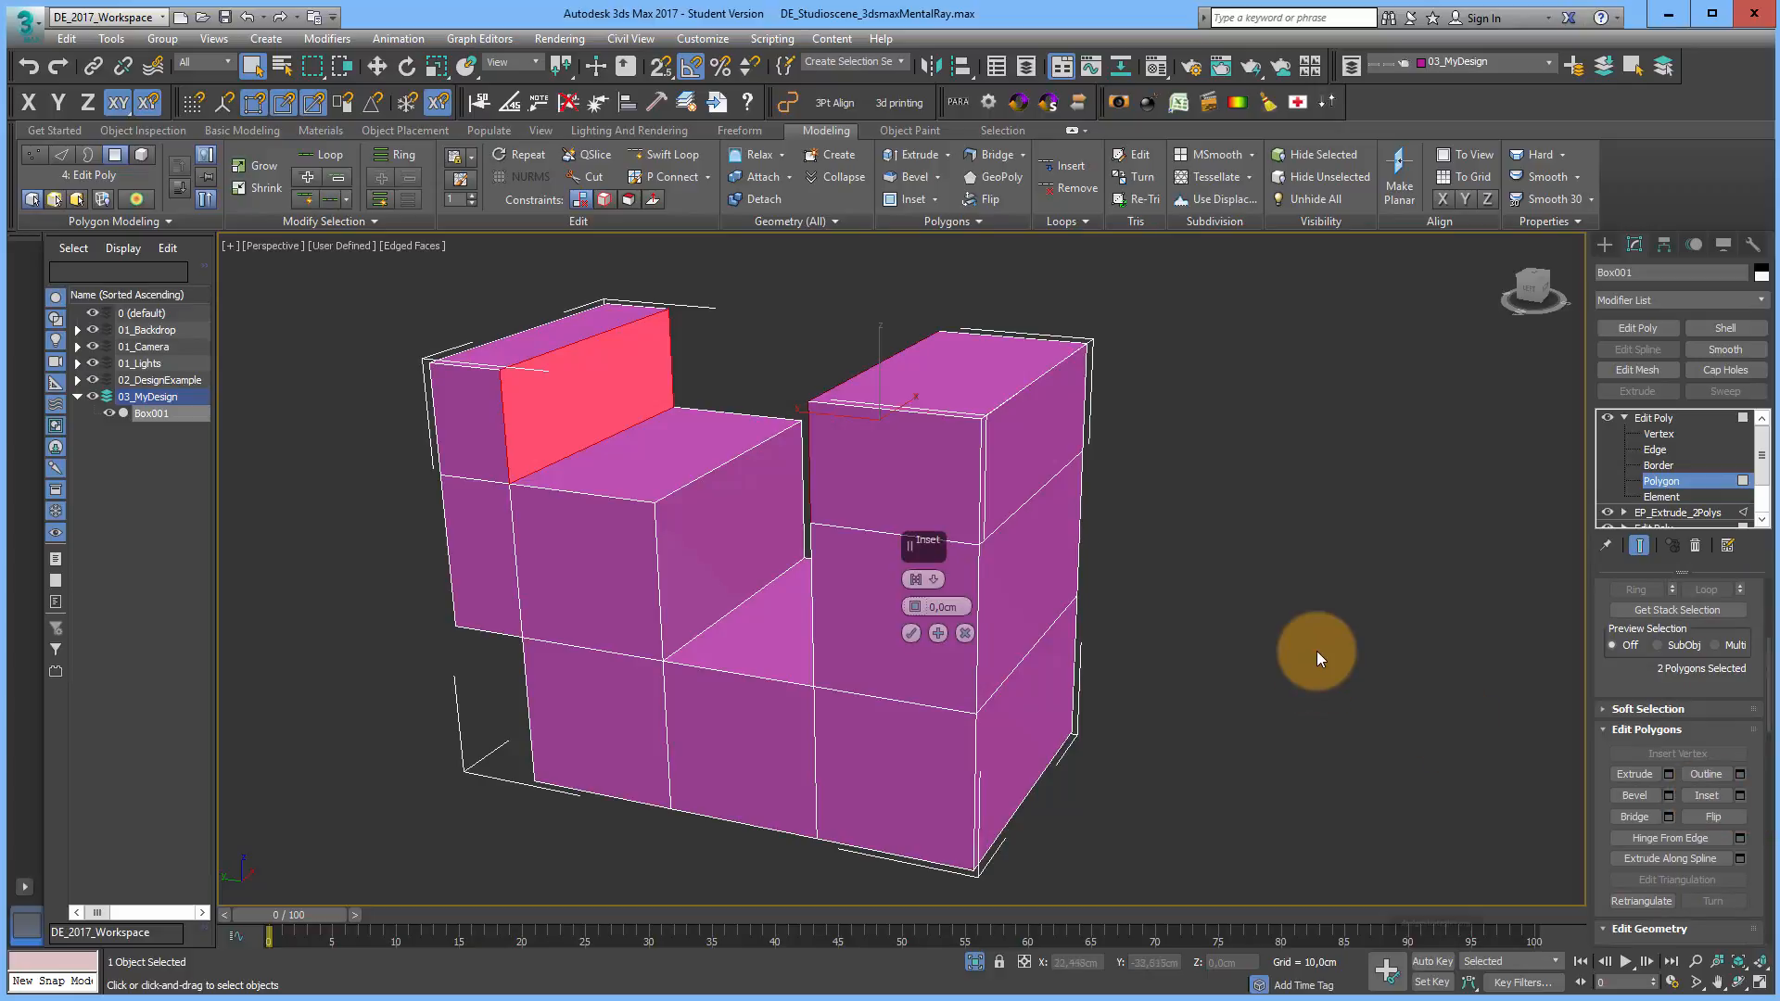
pyautogui.click(931, 606)
pyautogui.moveTo(915, 603); pyautogui.dragTo(915, 584)
pyautogui.click(949, 606)
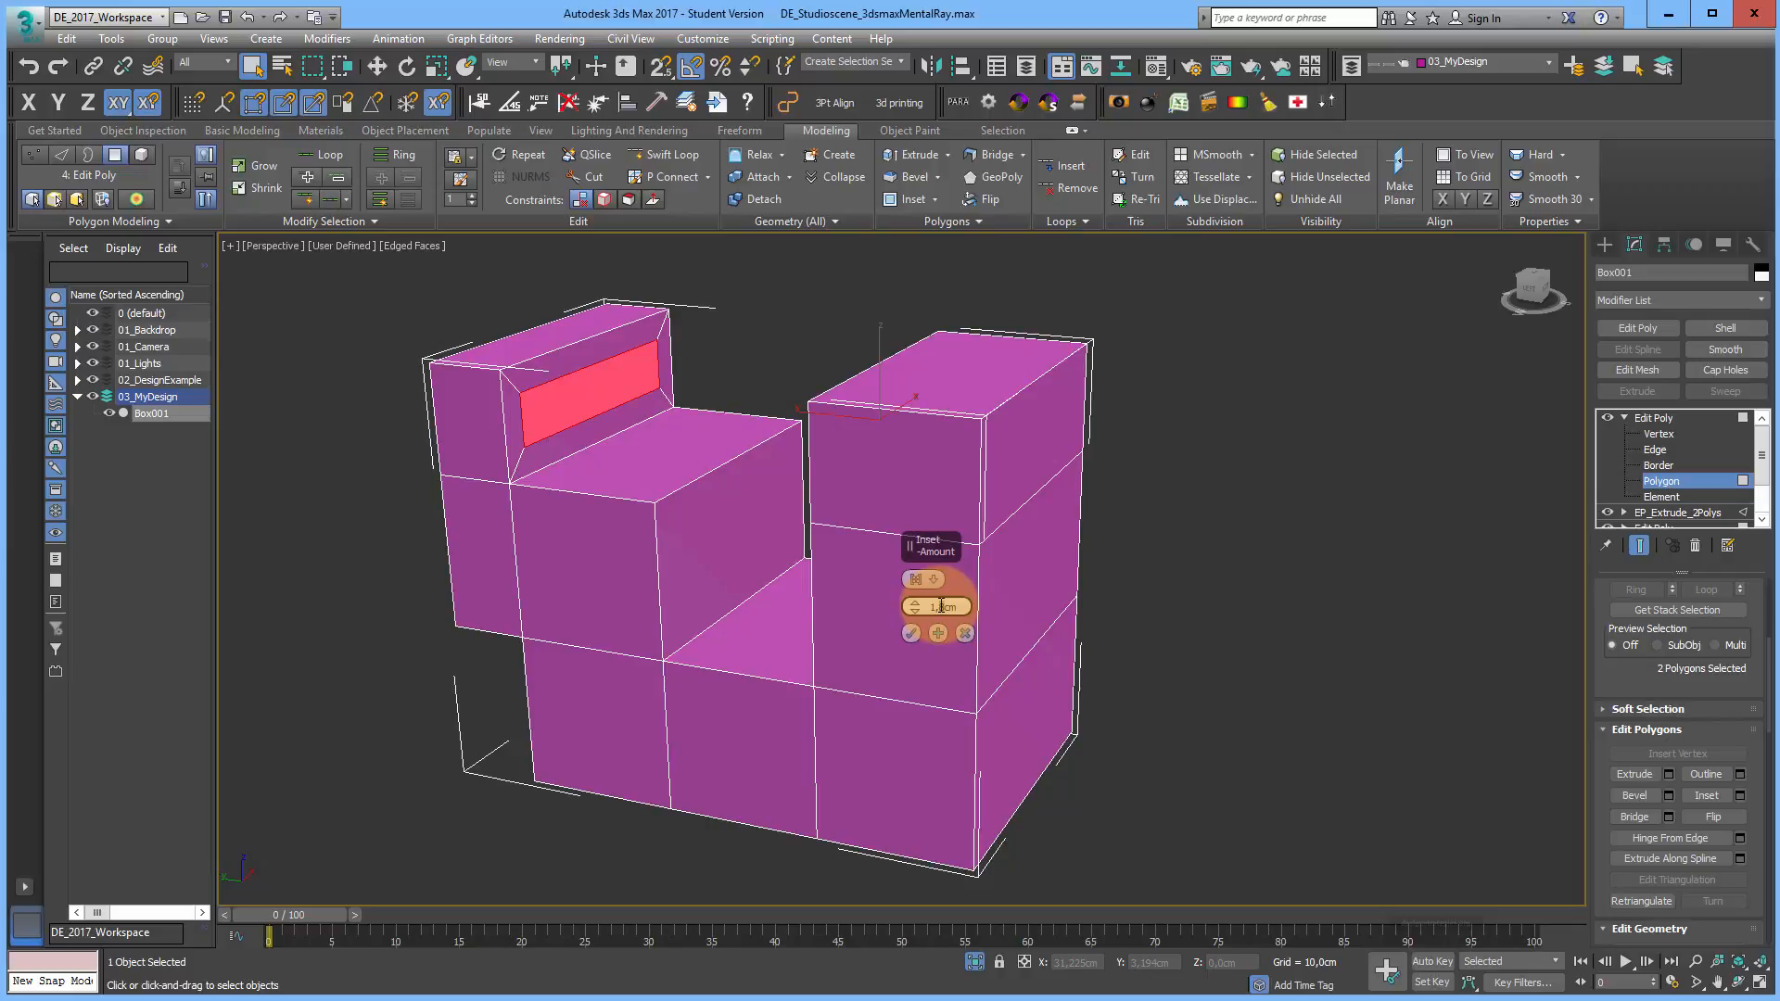
pyautogui.write('5')
pyautogui.click(909, 636)
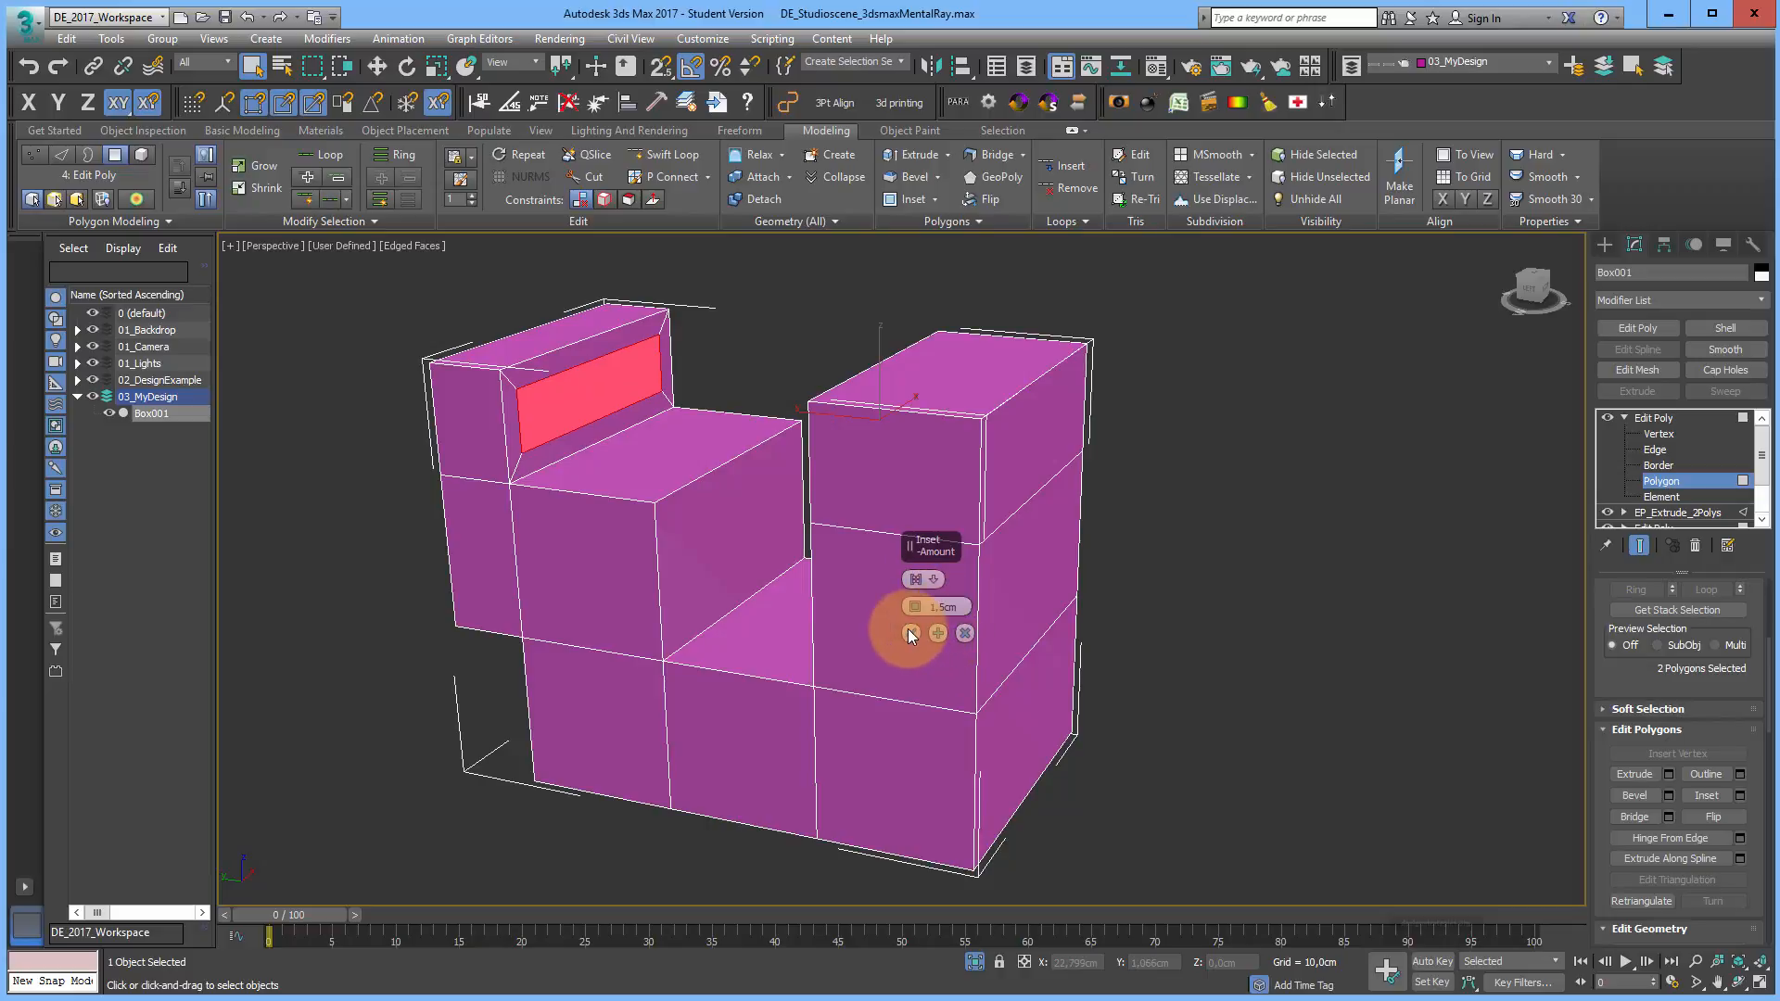
pyautogui.click(908, 636)
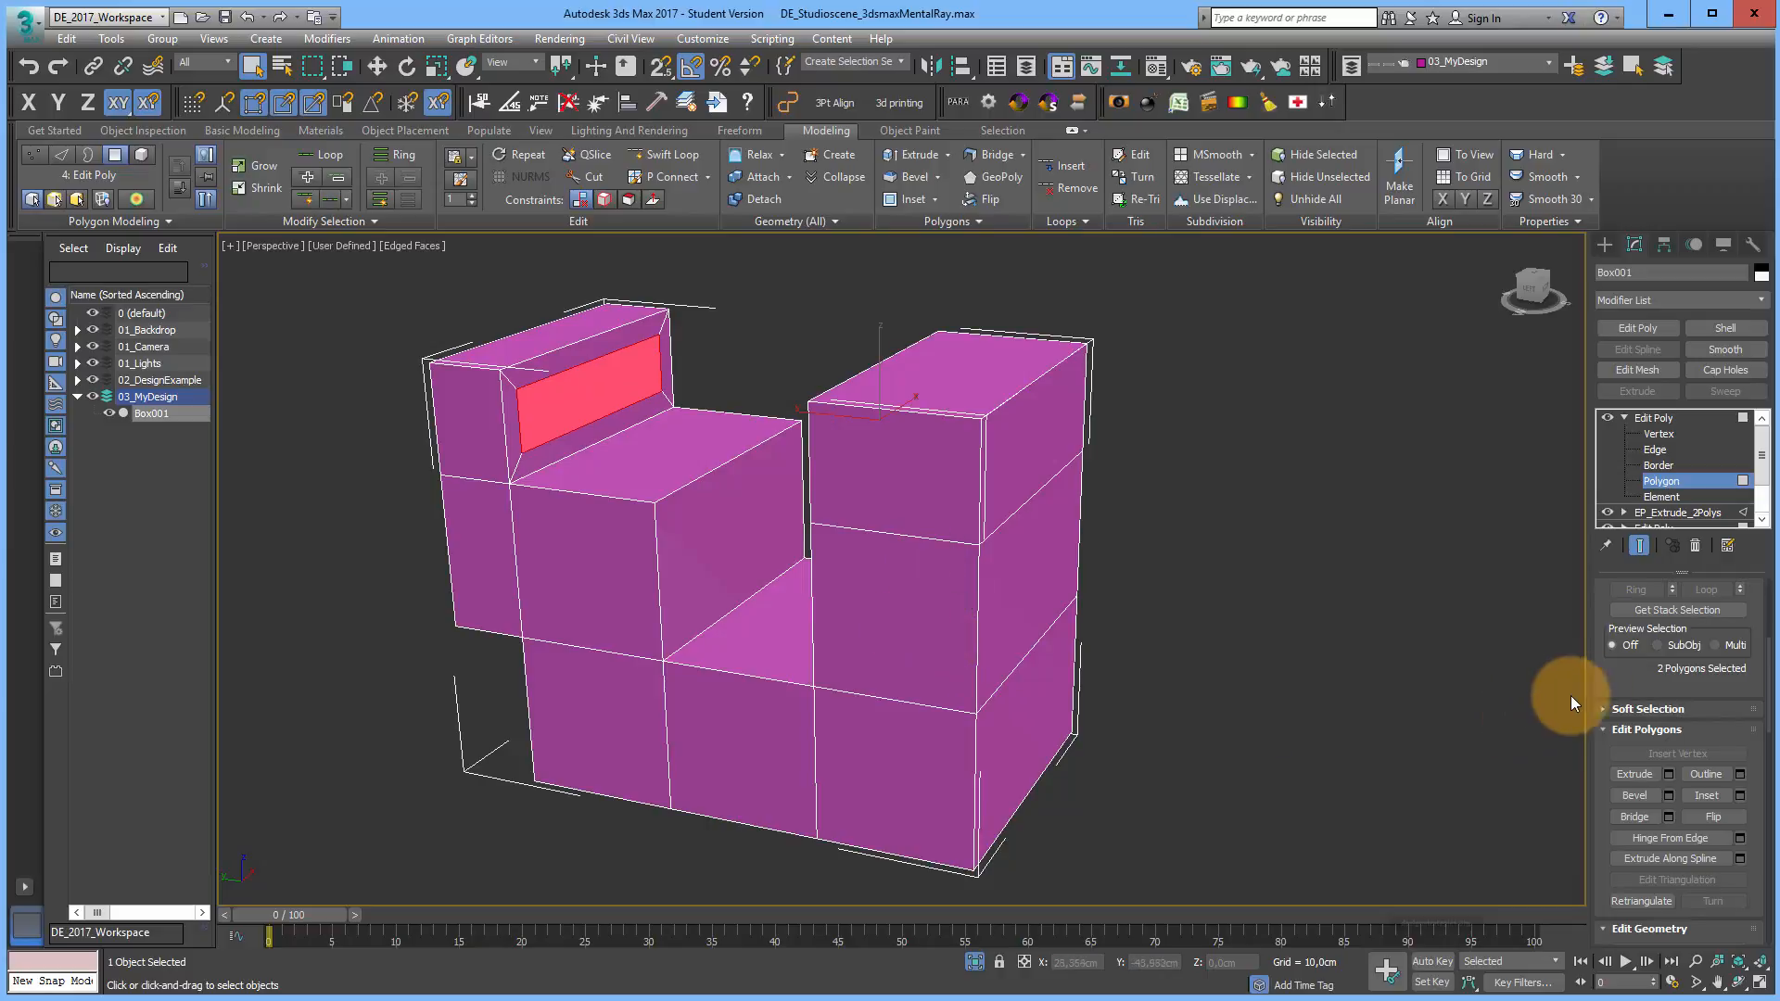
# Step: Rename the uppermost Edit Poly modifier to EP_Inset_"Polygons
pyautogui.scroll(3, 1609, 806)
pyautogui.scroll(3, 1608, 806)
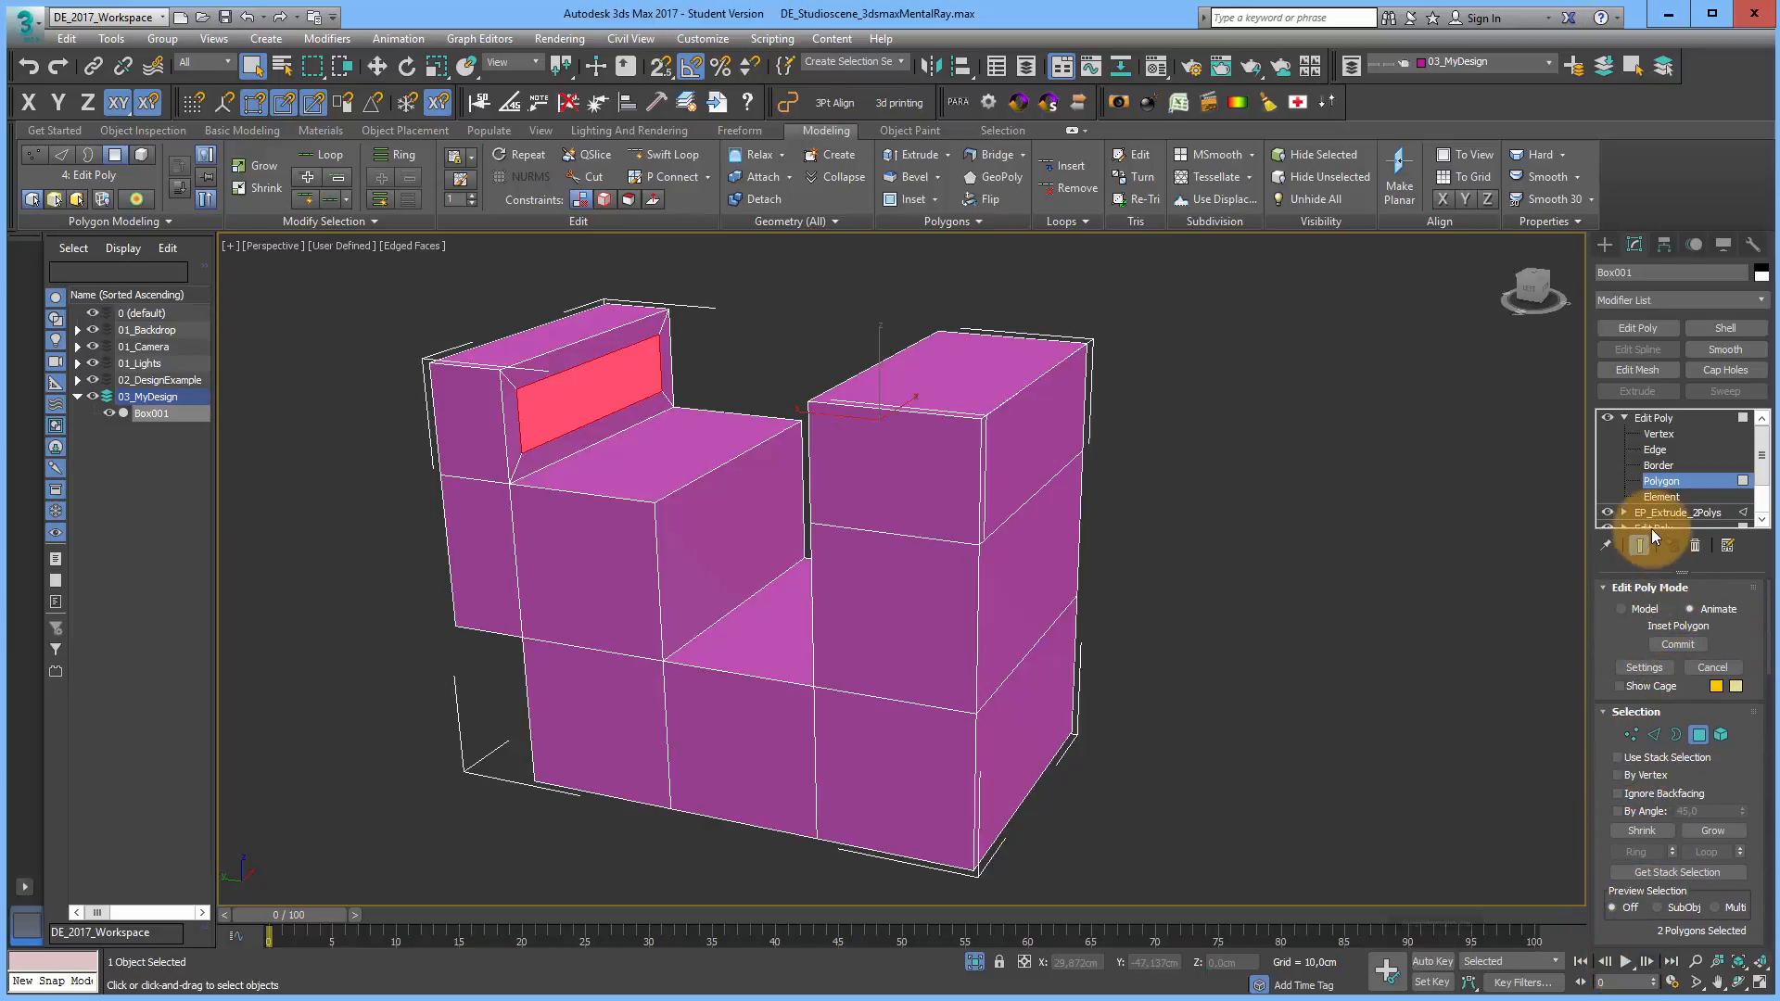
pyautogui.rightClick(1662, 422)
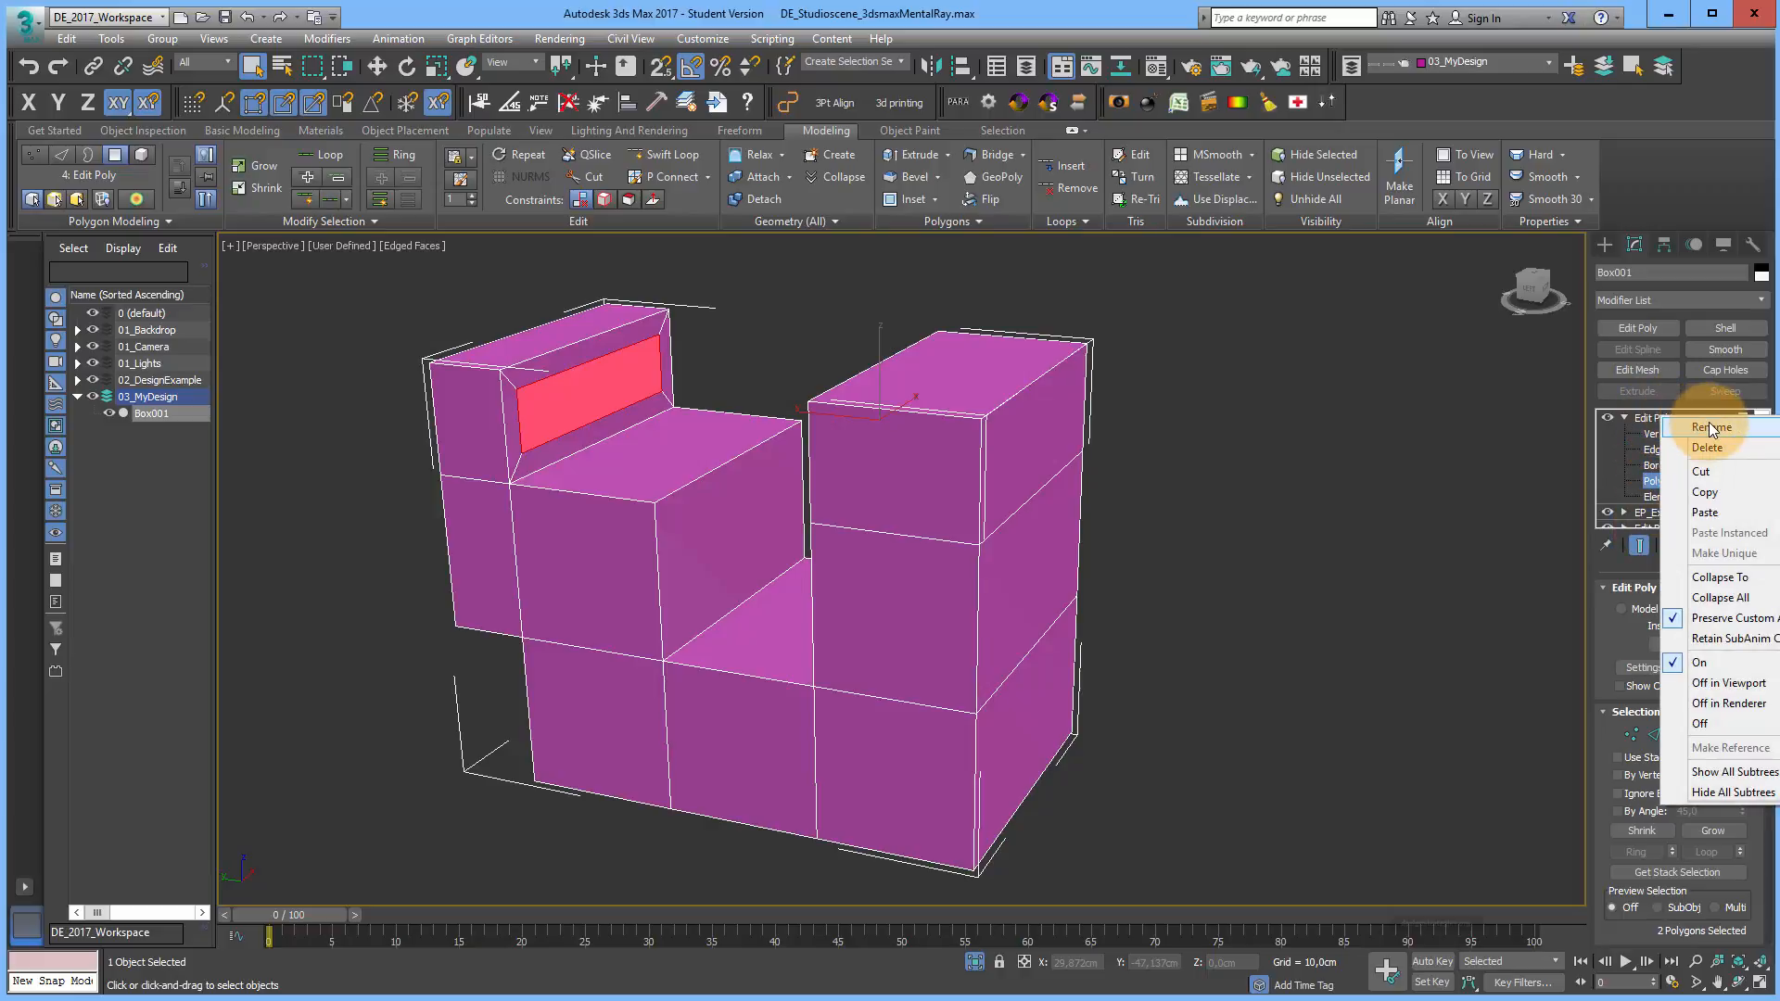
pyautogui.click(1709, 421)
pyautogui.write('EP_Inset_2Polygons')
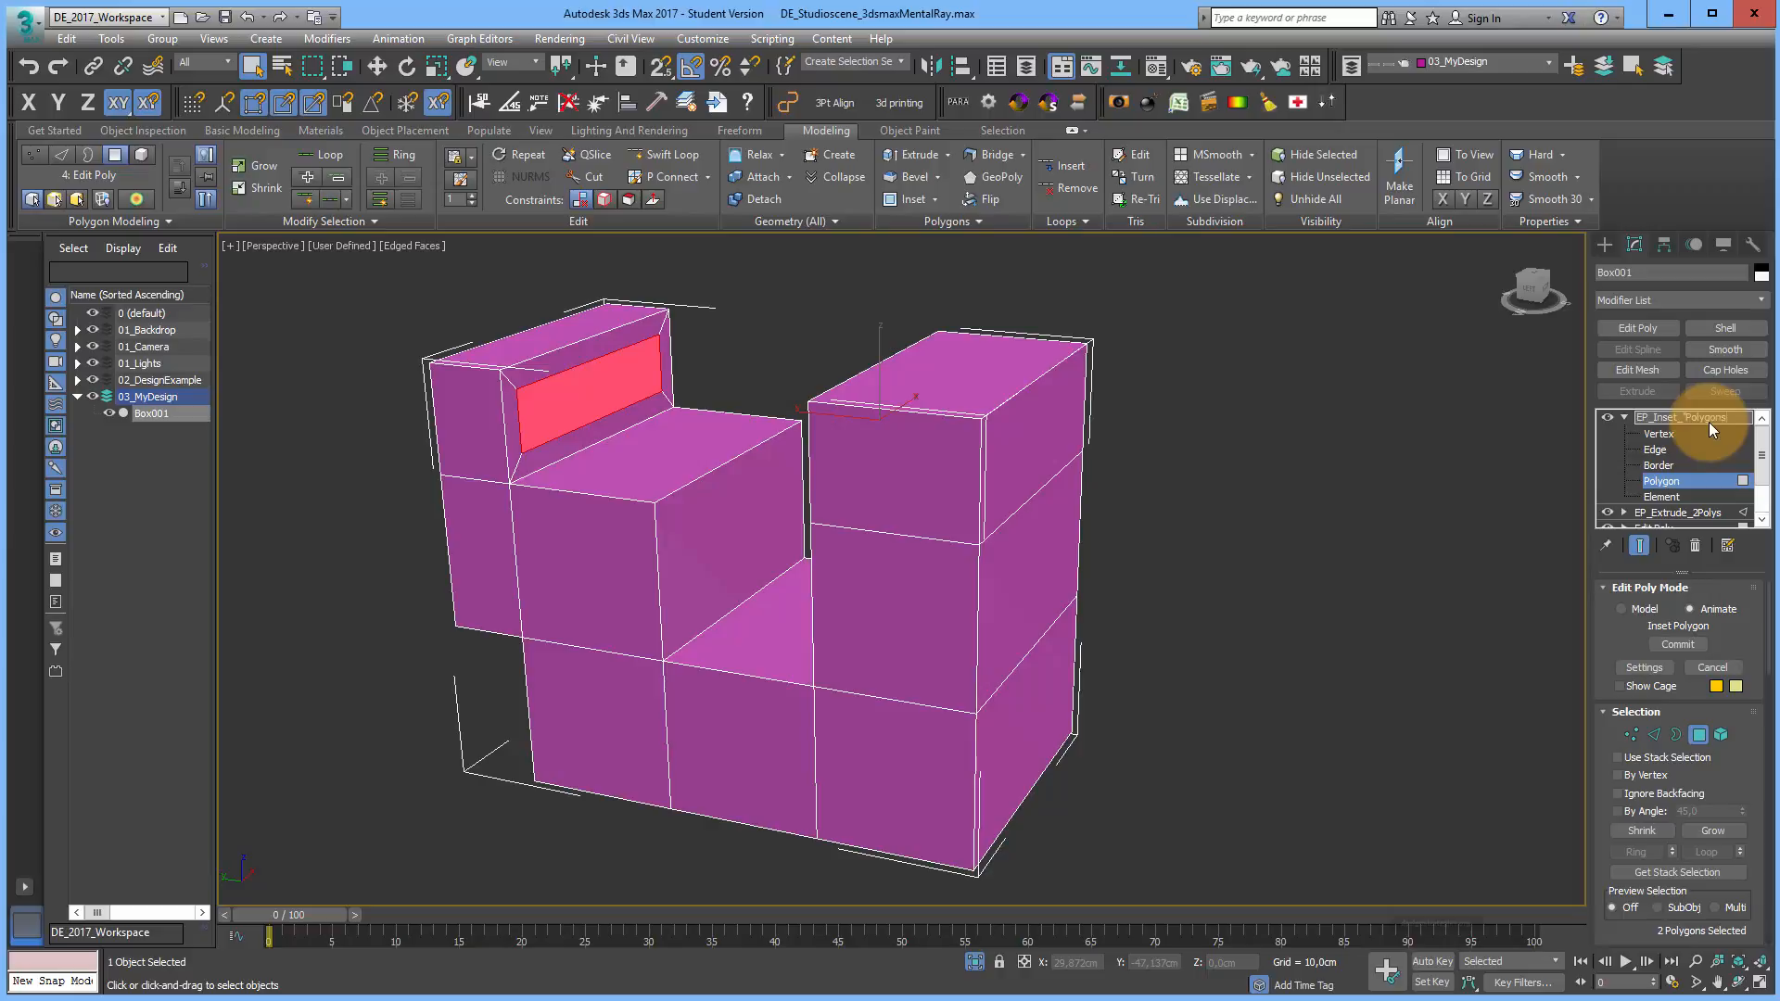
pyautogui.press('Return')
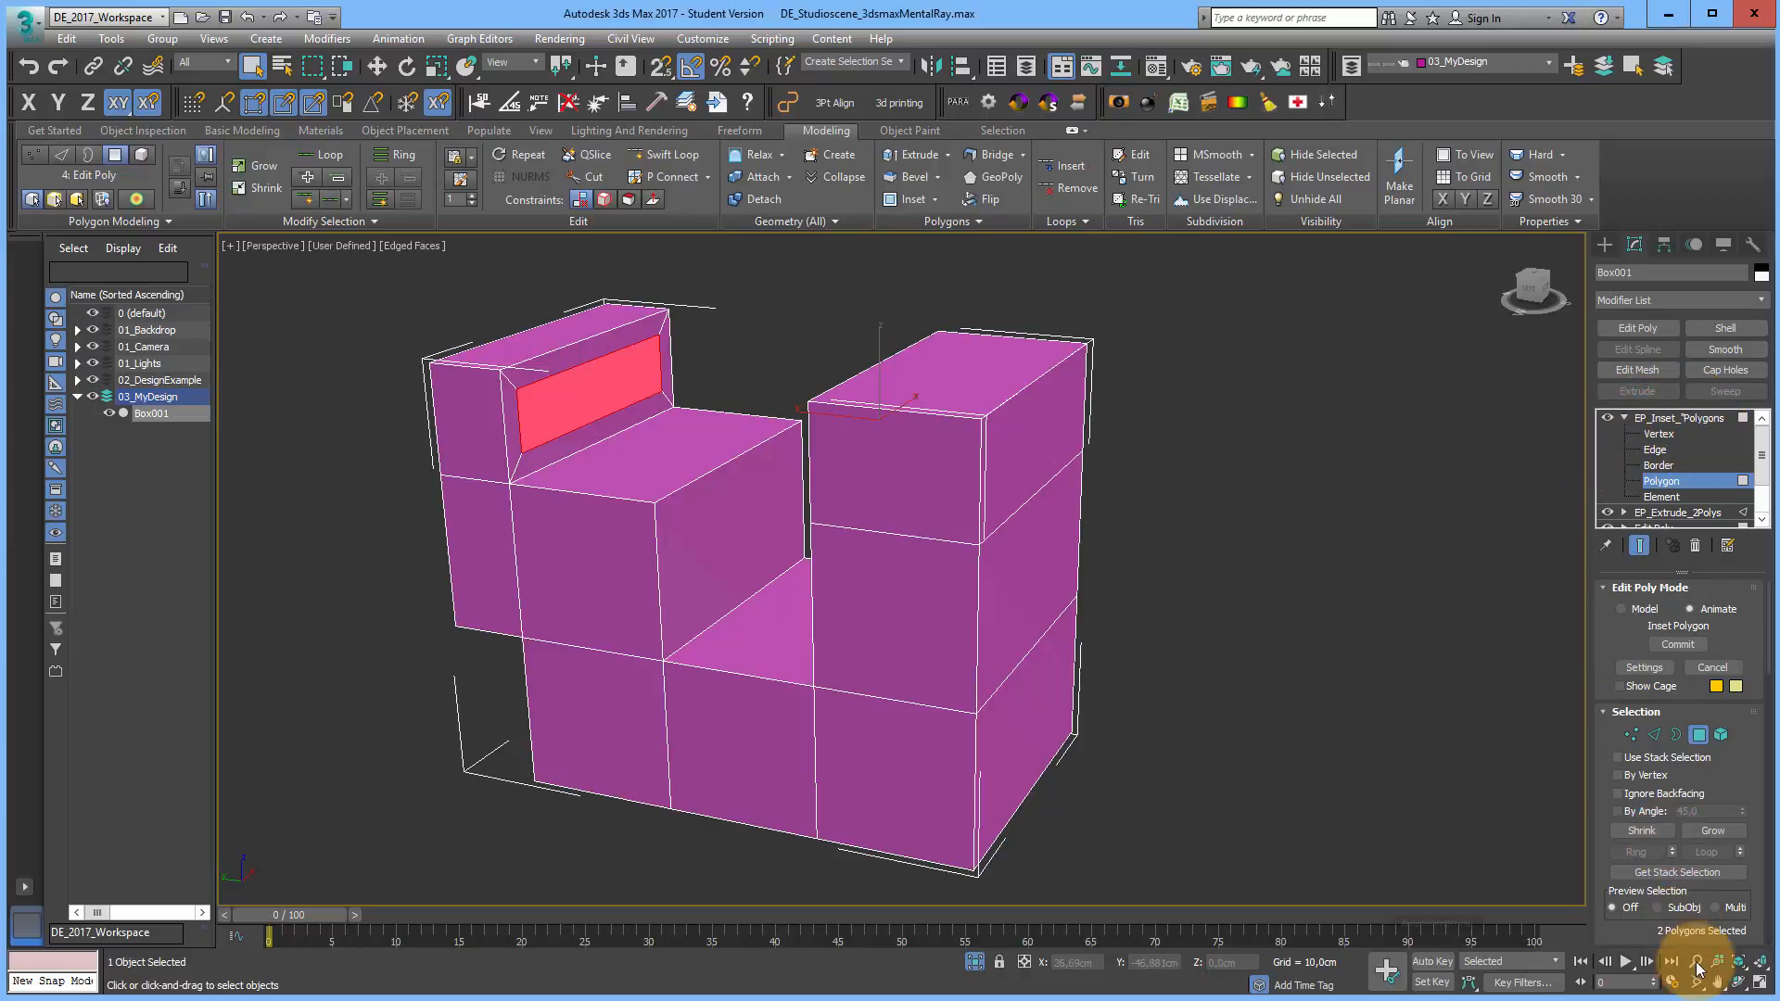
# Step: Add a fifth Edit Poly modifier in Model mode and activate its Polygon level with the two inset polygons selected
pyautogui.click(1738, 983)
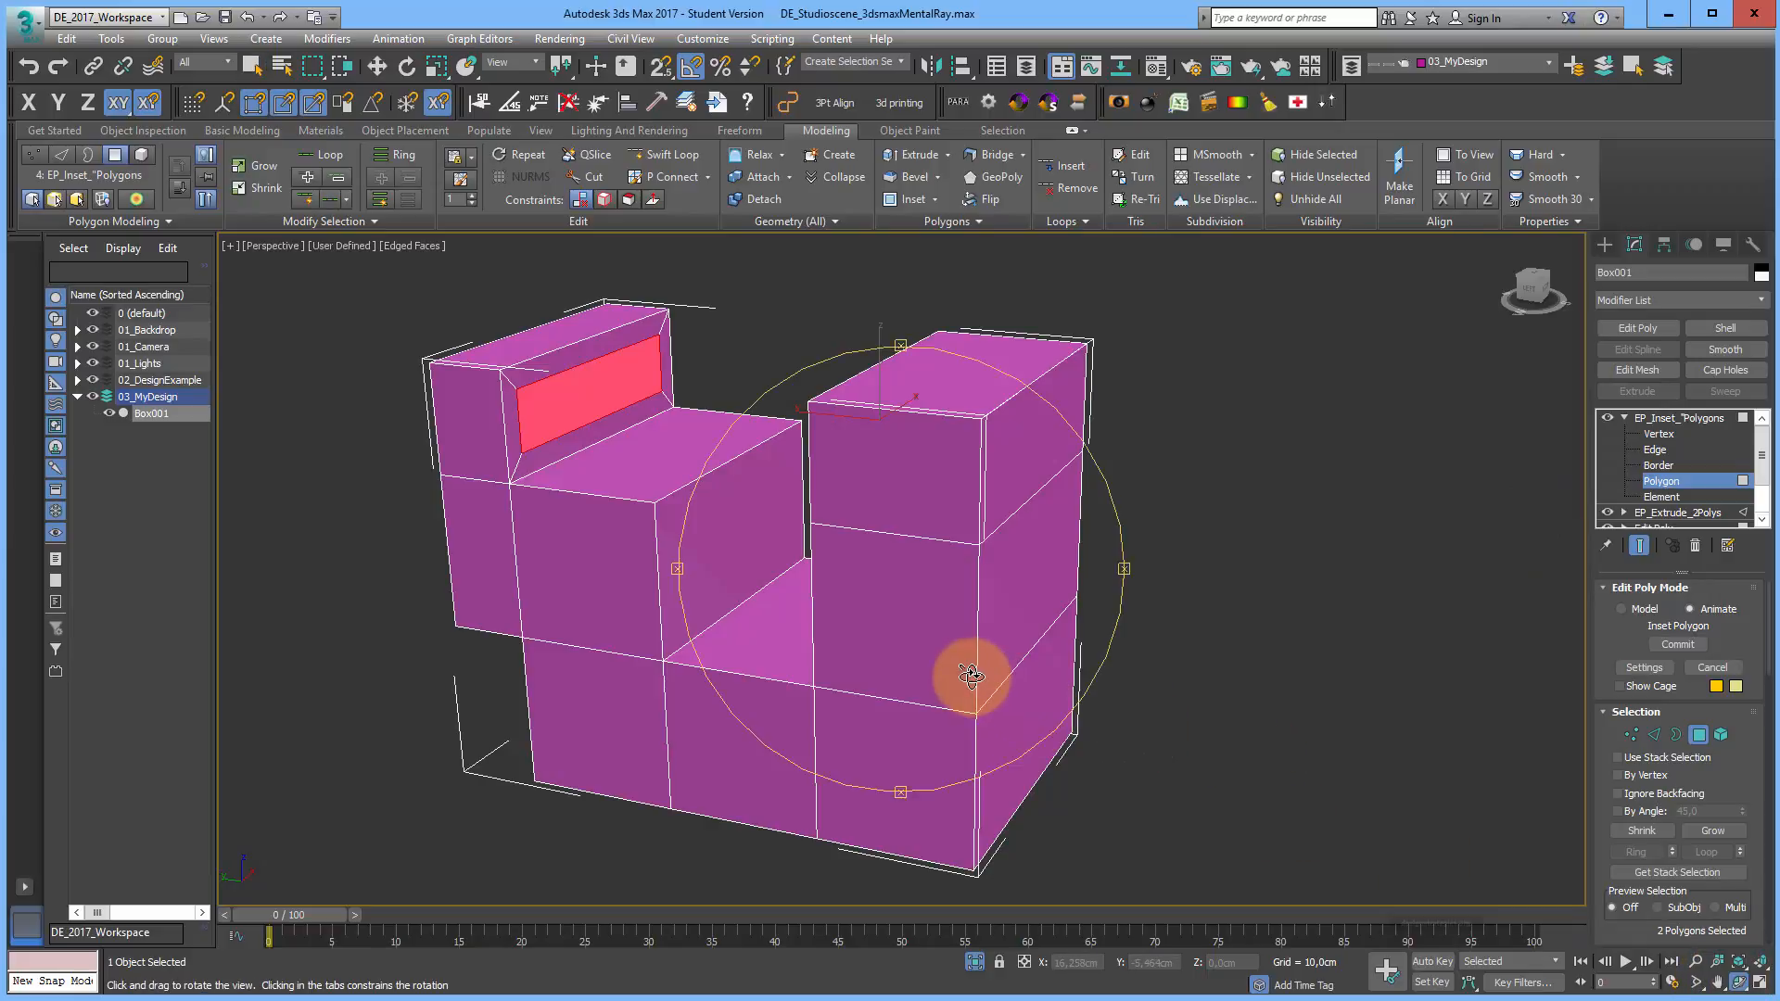
pyautogui.moveTo(964, 675); pyautogui.dragTo(1016, 686)
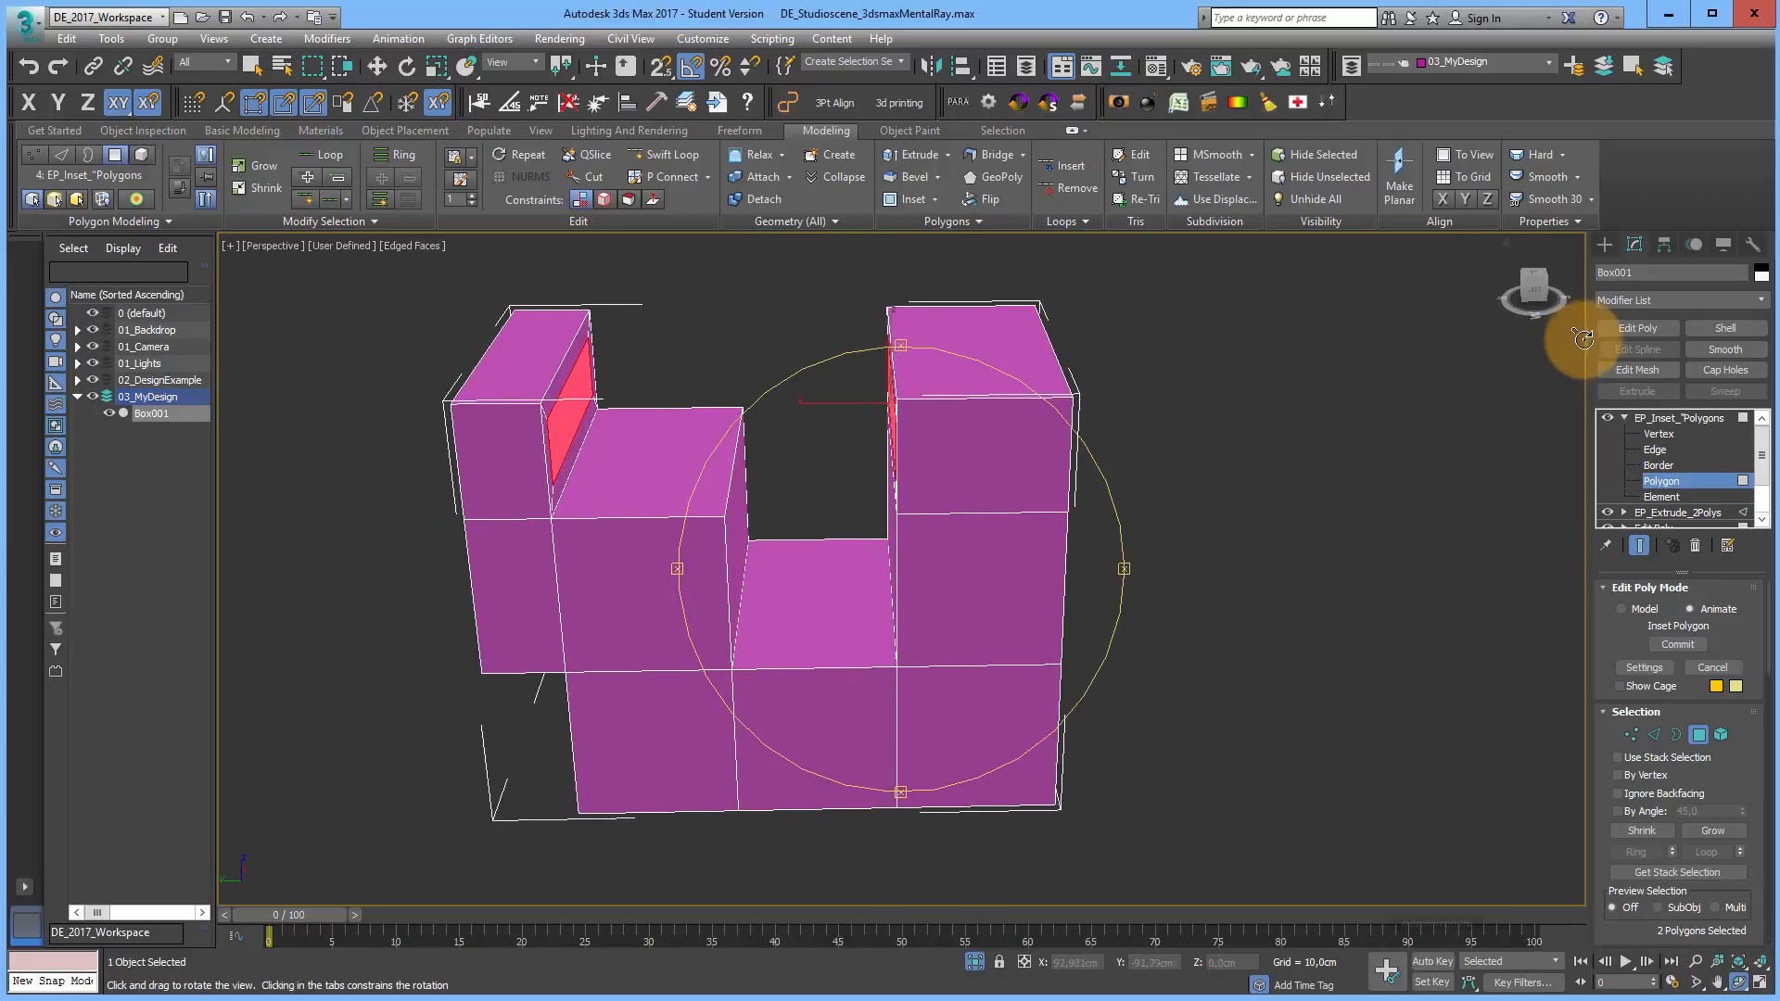
pyautogui.click(1637, 329)
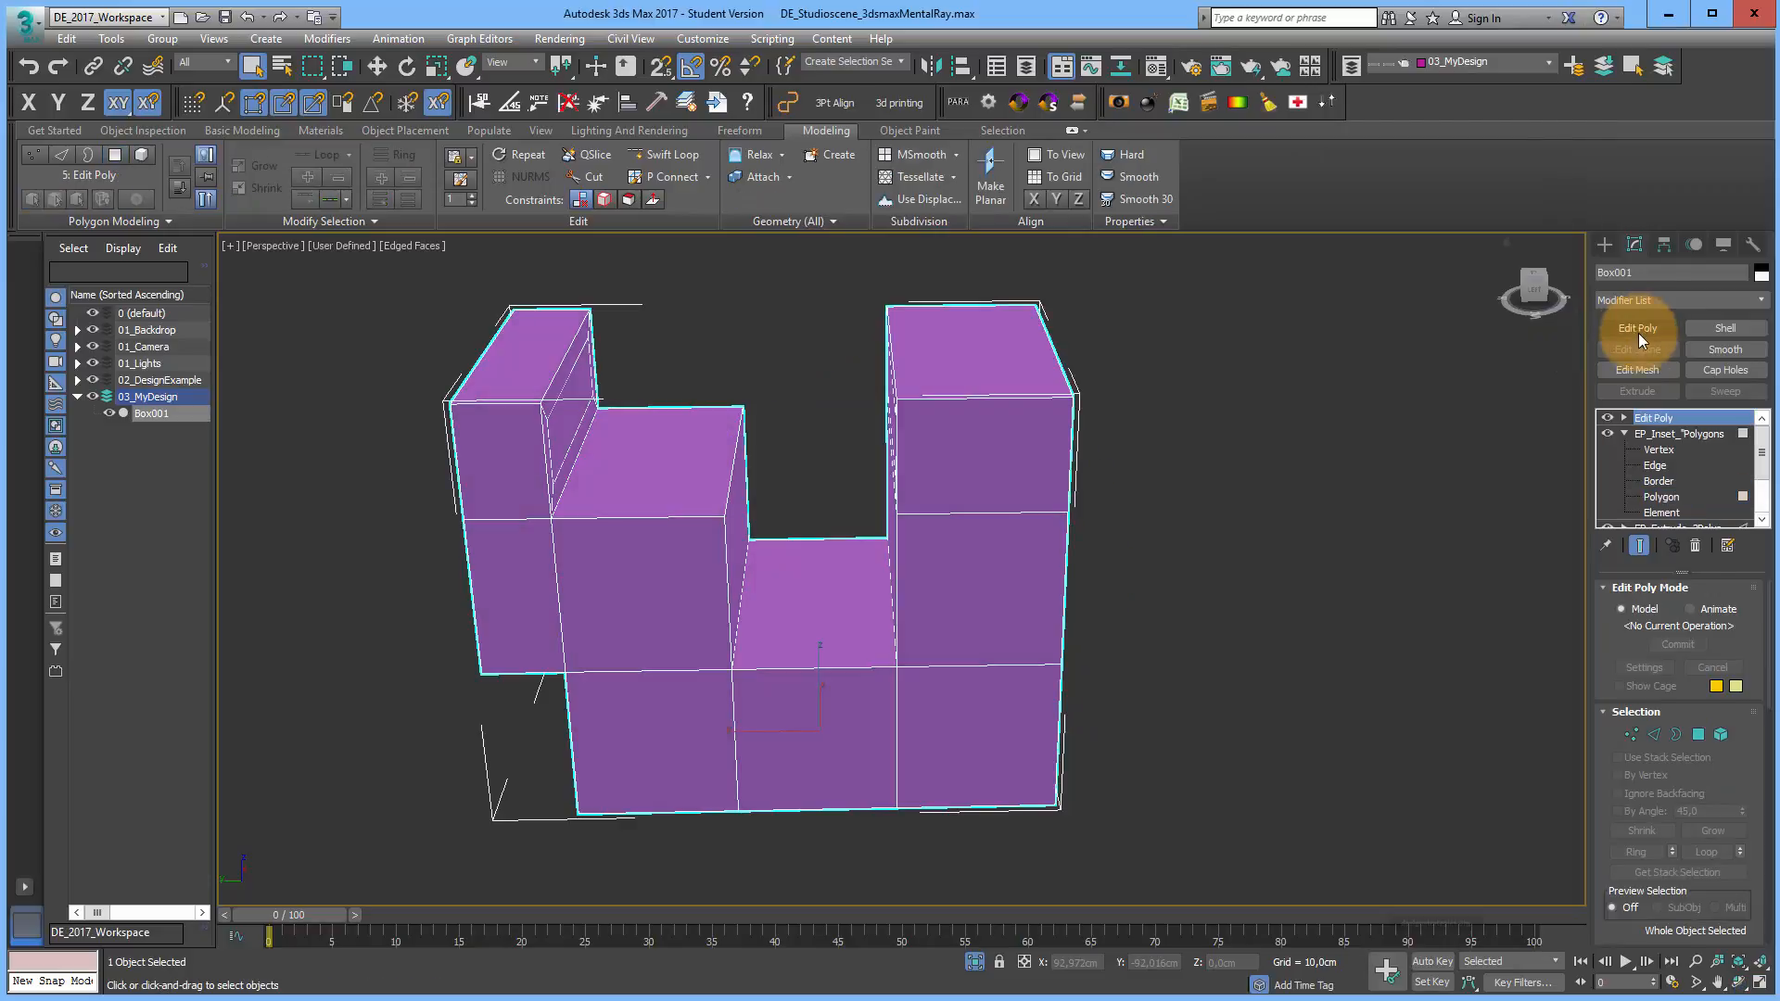
pyautogui.click(1624, 418)
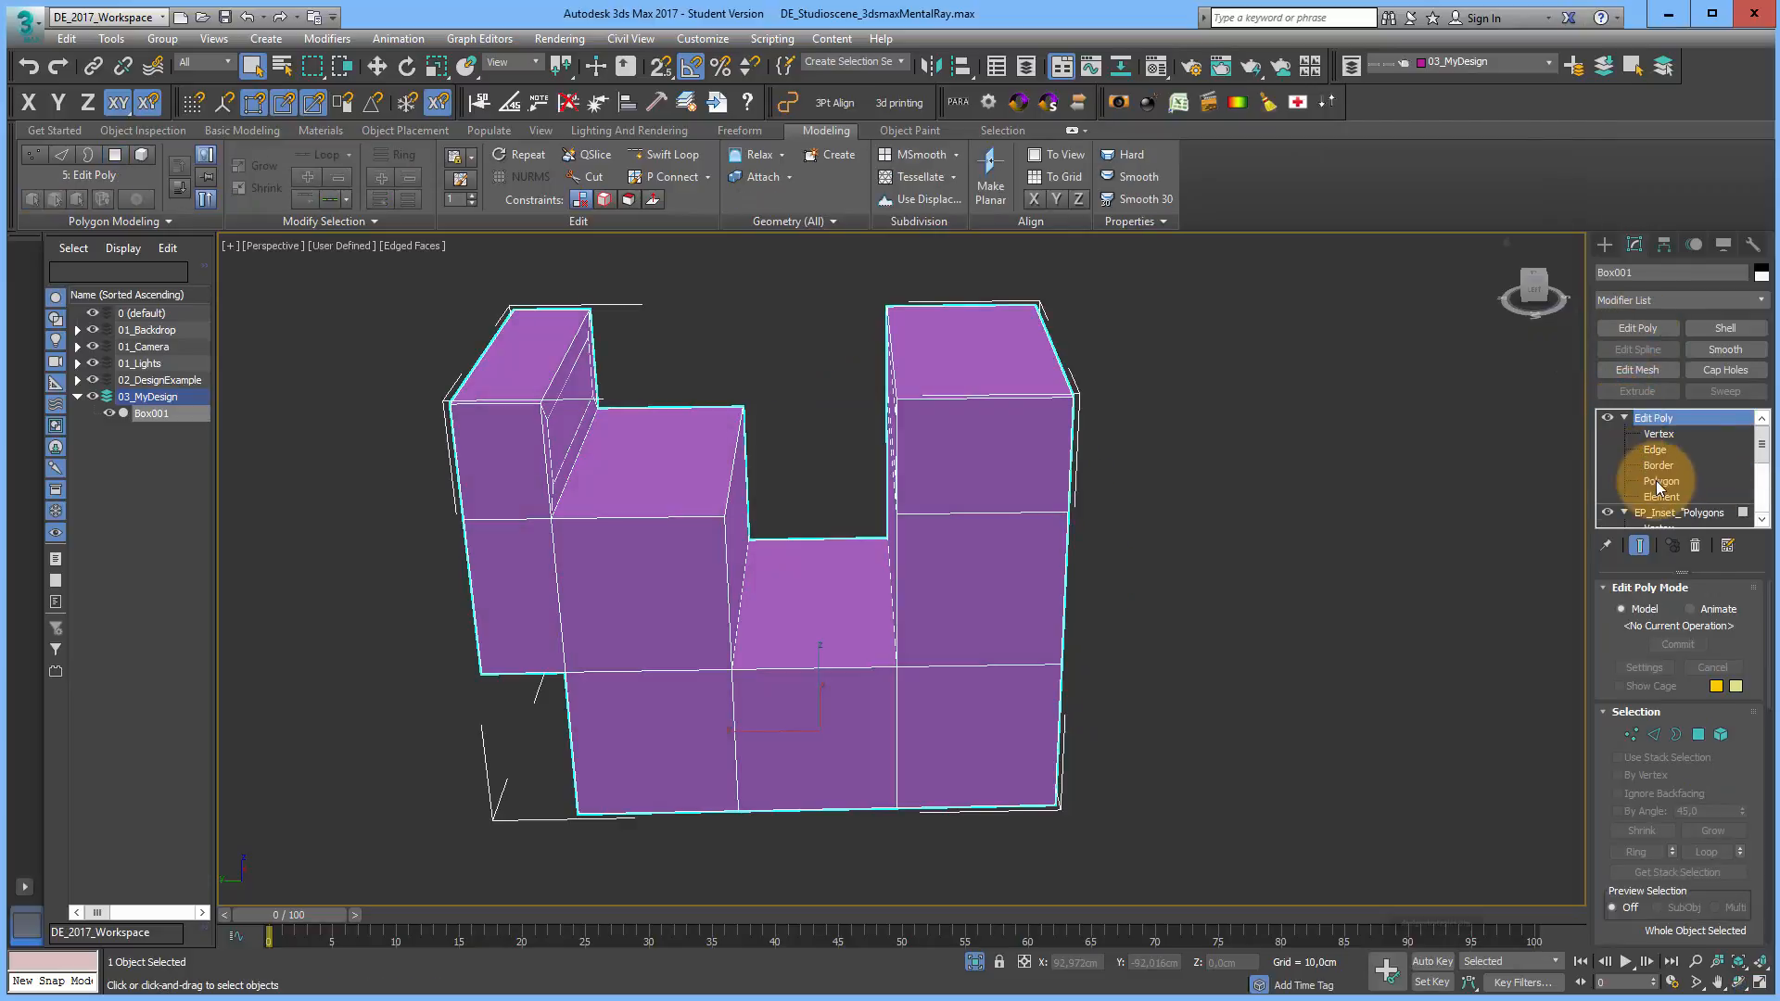
pyautogui.click(1661, 481)
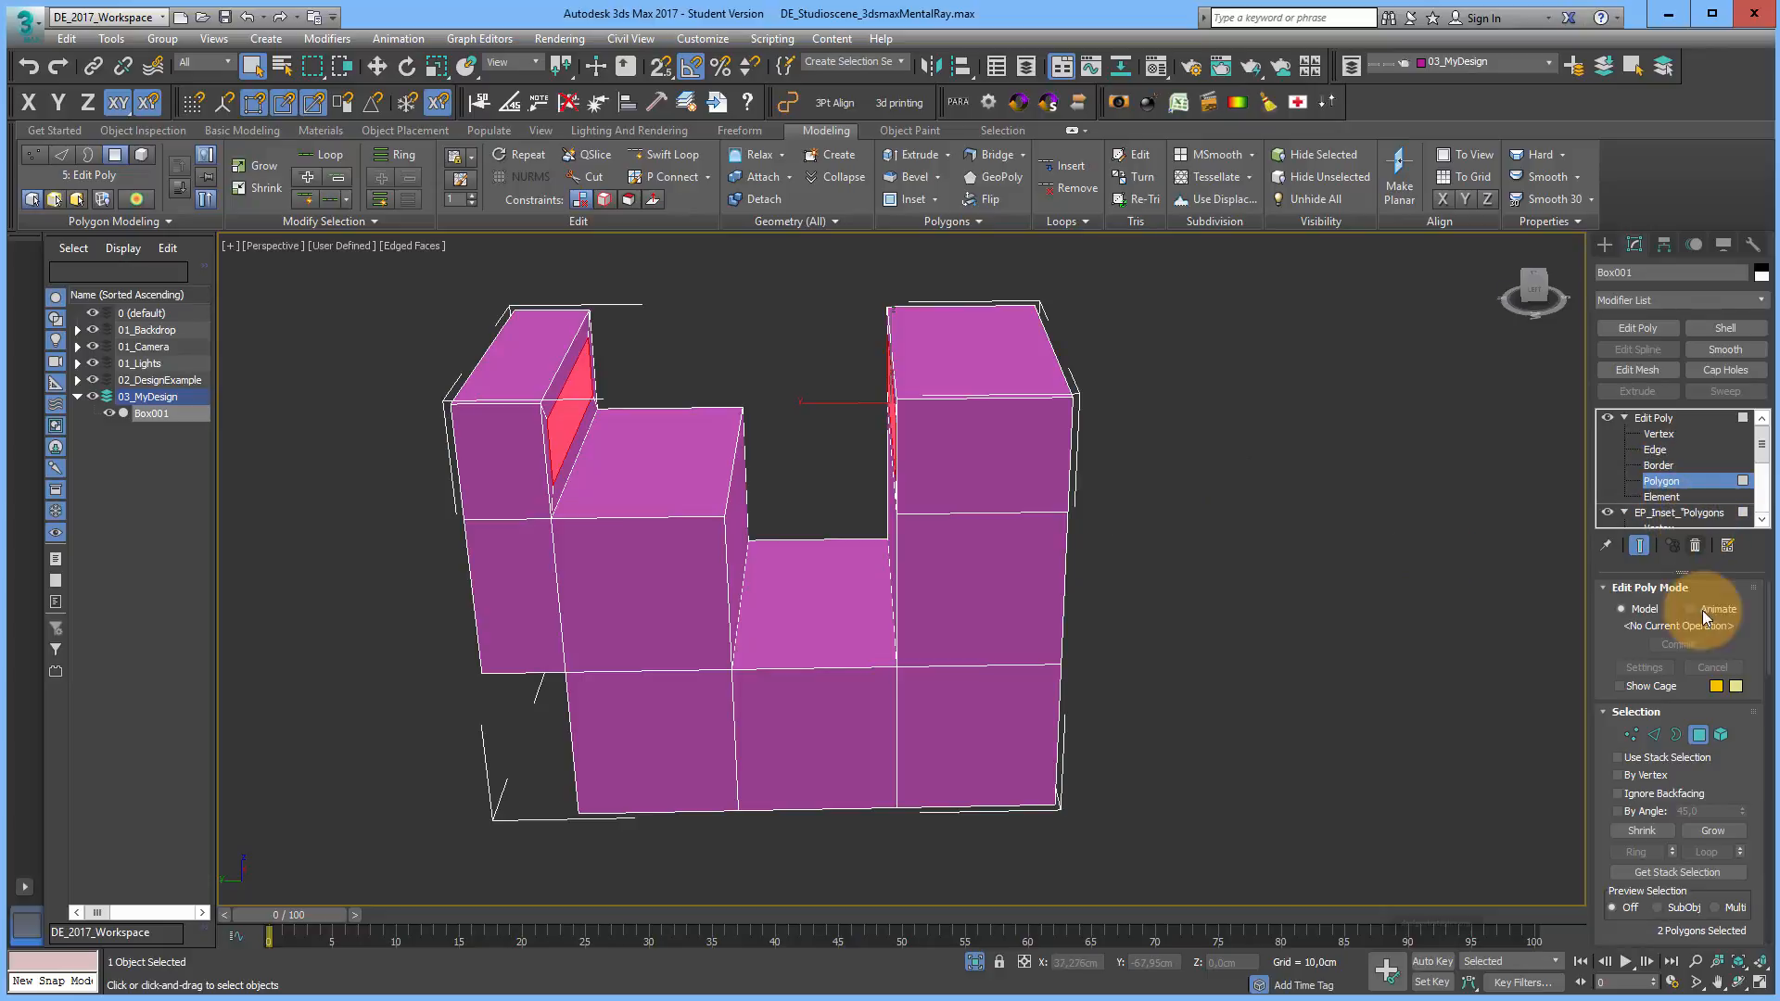
# Step: Bridge the two facing inset polygons with 3 segments, a taper of -2.5 and a bias of -9.0
pyautogui.moveTo(1743, 788); pyautogui.dragTo(1738, 496)
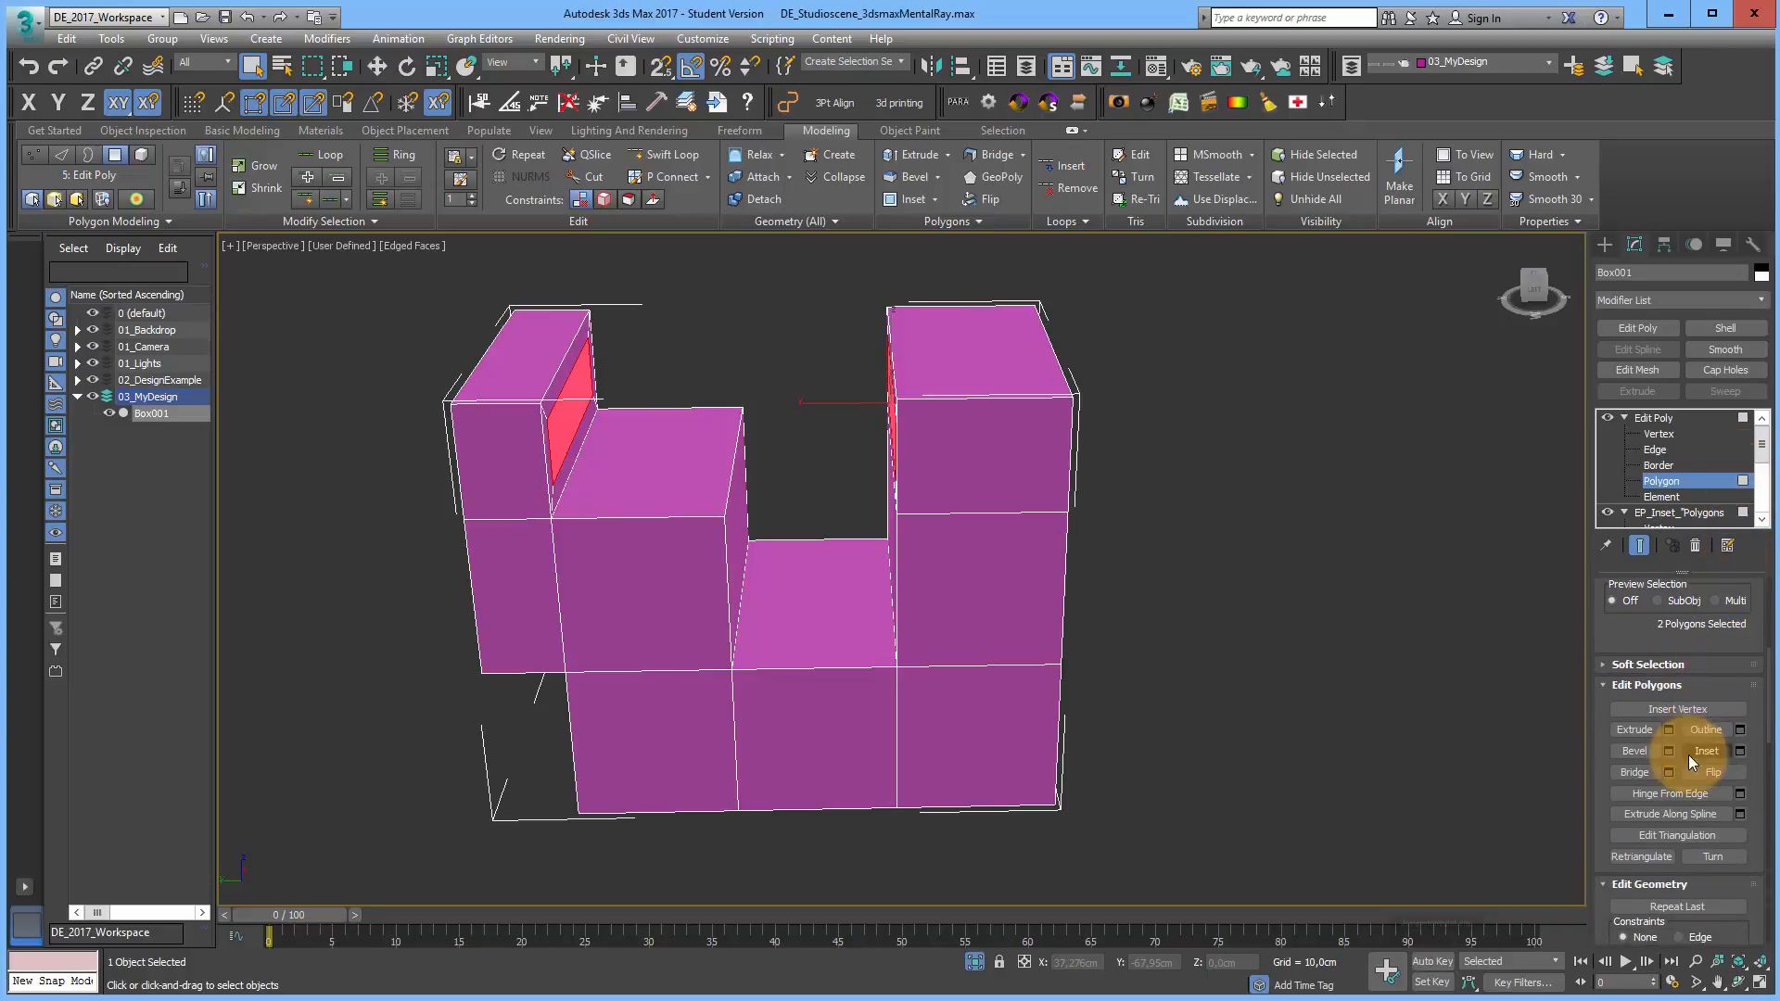
pyautogui.click(1669, 772)
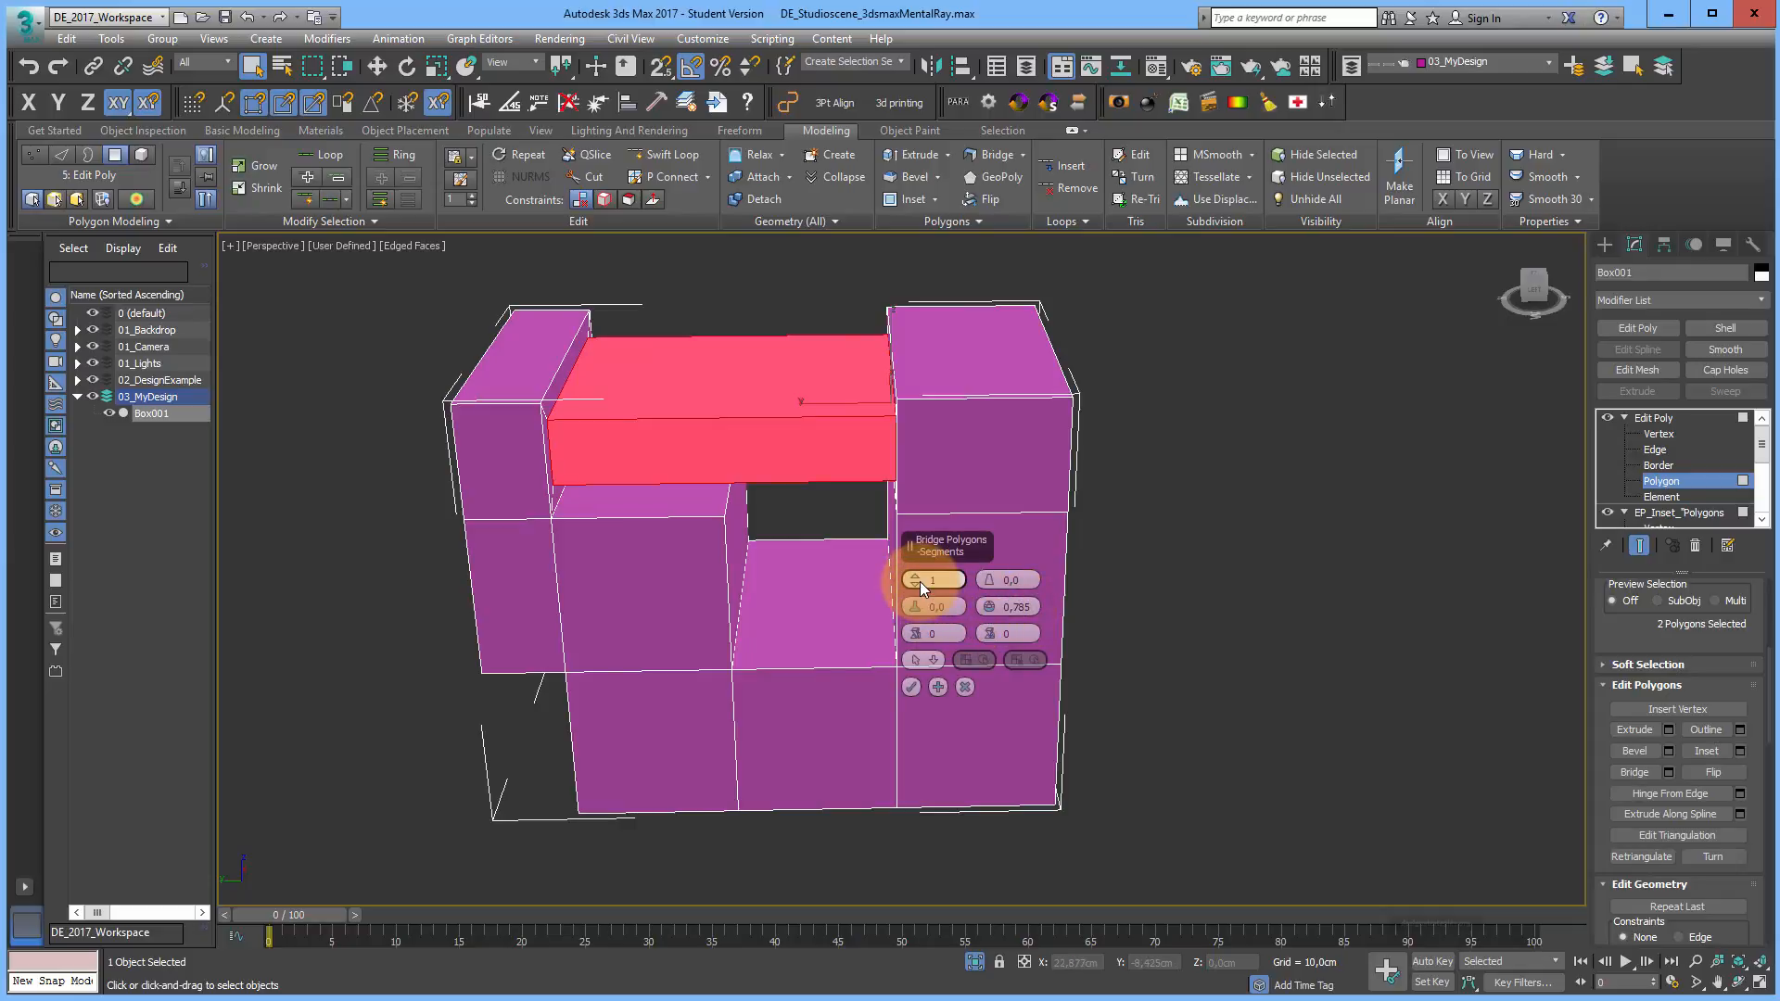
pyautogui.moveTo(919, 579)
pyautogui.mouseDown()
pyautogui.moveTo(917, 547)
pyautogui.moveTo(988, 567)
pyautogui.moveTo(898, 545)
pyautogui.moveTo(910, 469)
pyautogui.moveTo(908, 600)
pyautogui.moveTo(918, 586)
pyautogui.mouseUp()
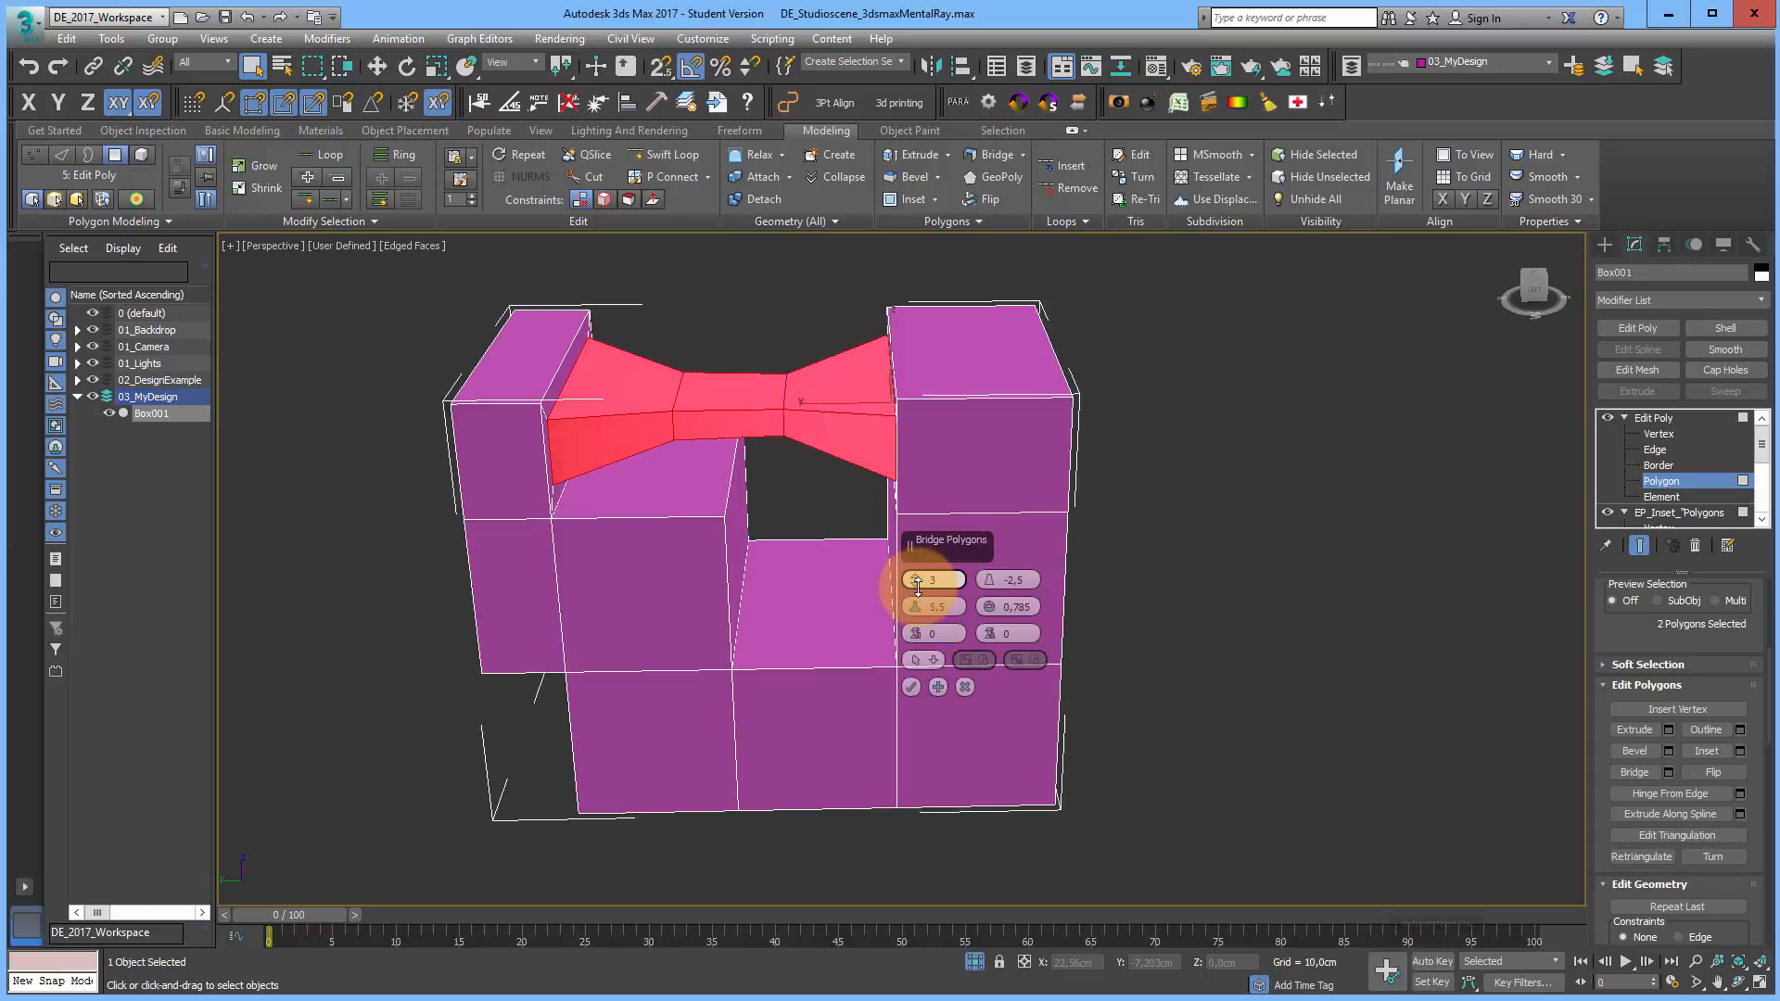
pyautogui.moveTo(920, 608)
pyautogui.mouseDown()
pyautogui.moveTo(882, 557)
pyautogui.moveTo(878, 497)
pyautogui.moveTo(899, 624)
pyautogui.moveTo(922, 628)
pyautogui.mouseUp()
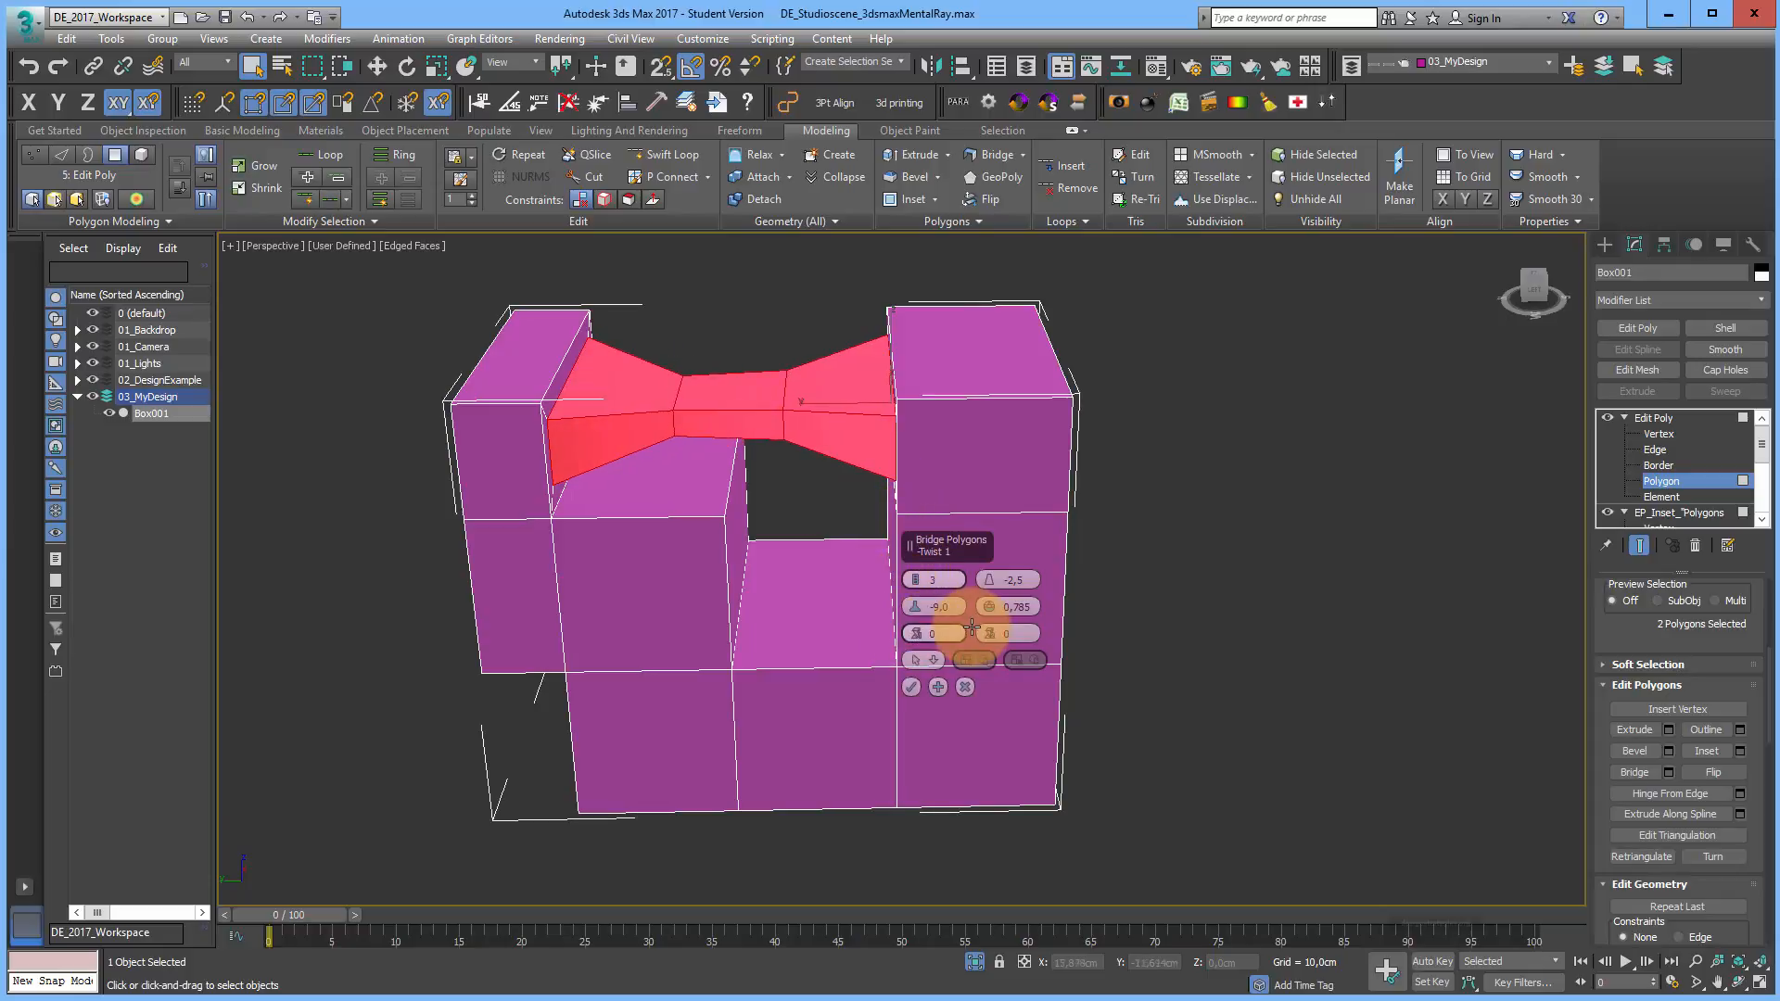
pyautogui.click(910, 688)
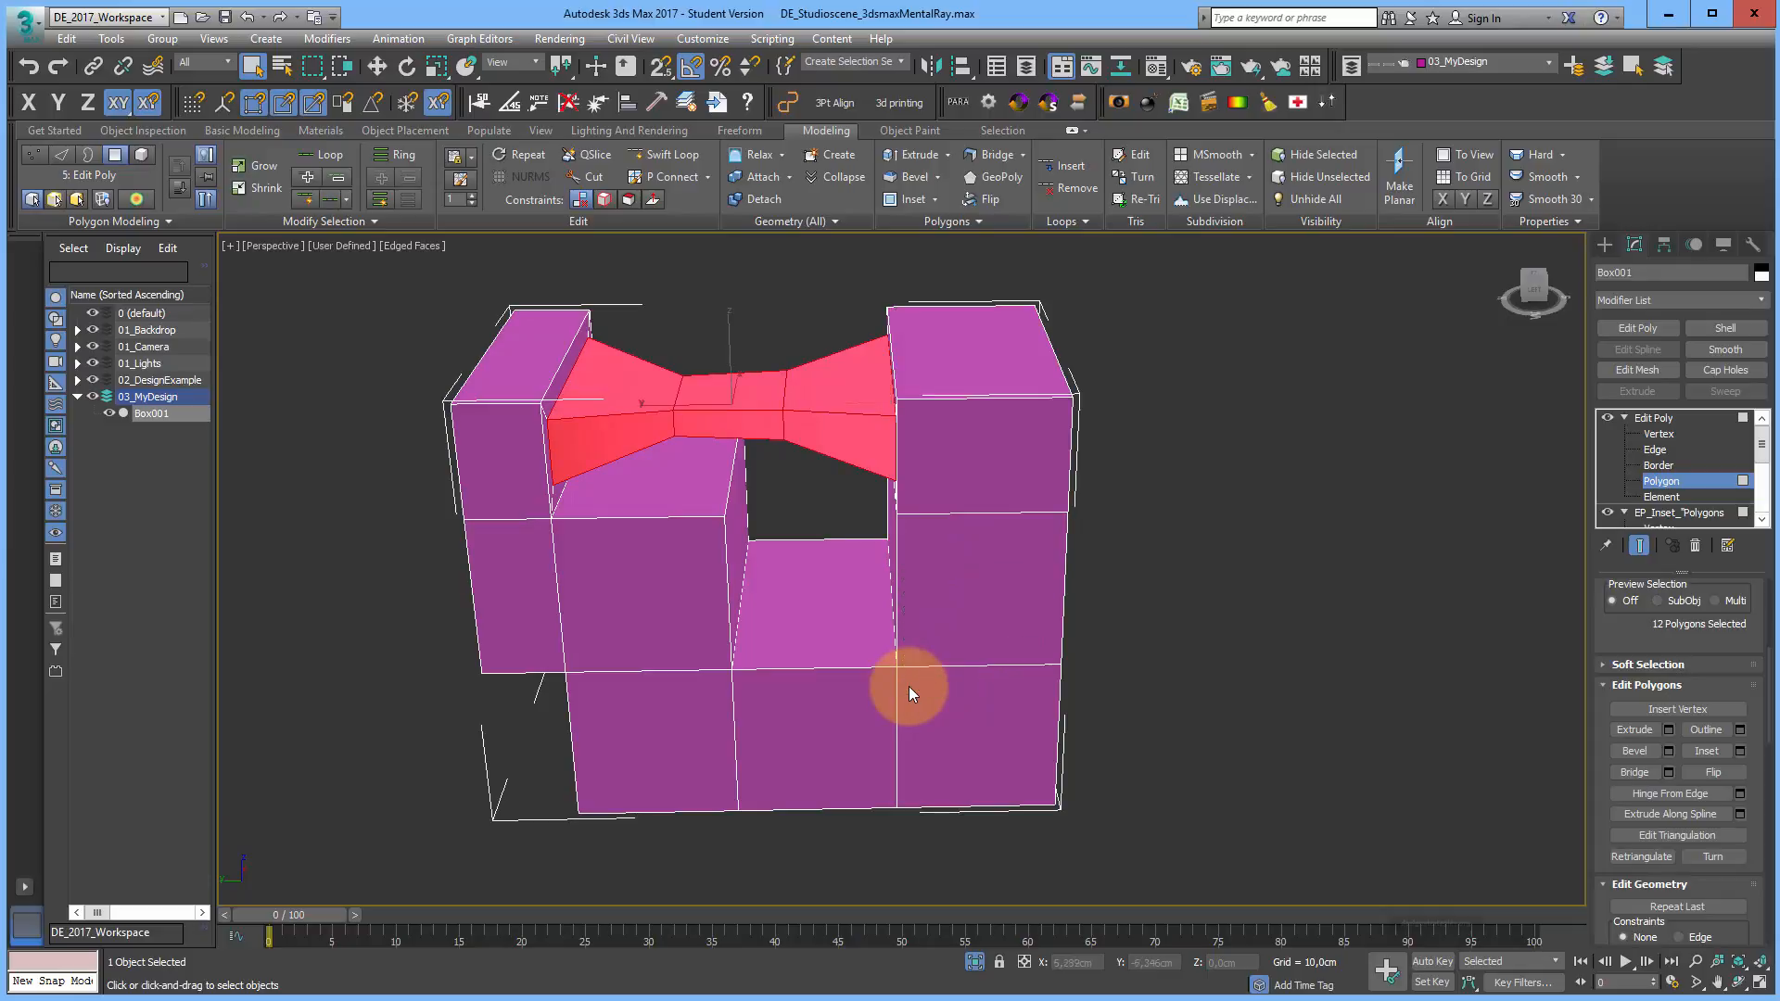
# Step: Rename the uppermost Edit Poly modifier to EP_Bridge and collapse the sub-object lists of the bridge and inset modifiers
pyautogui.moveTo(1605, 624); pyautogui.dragTo(1609, 930)
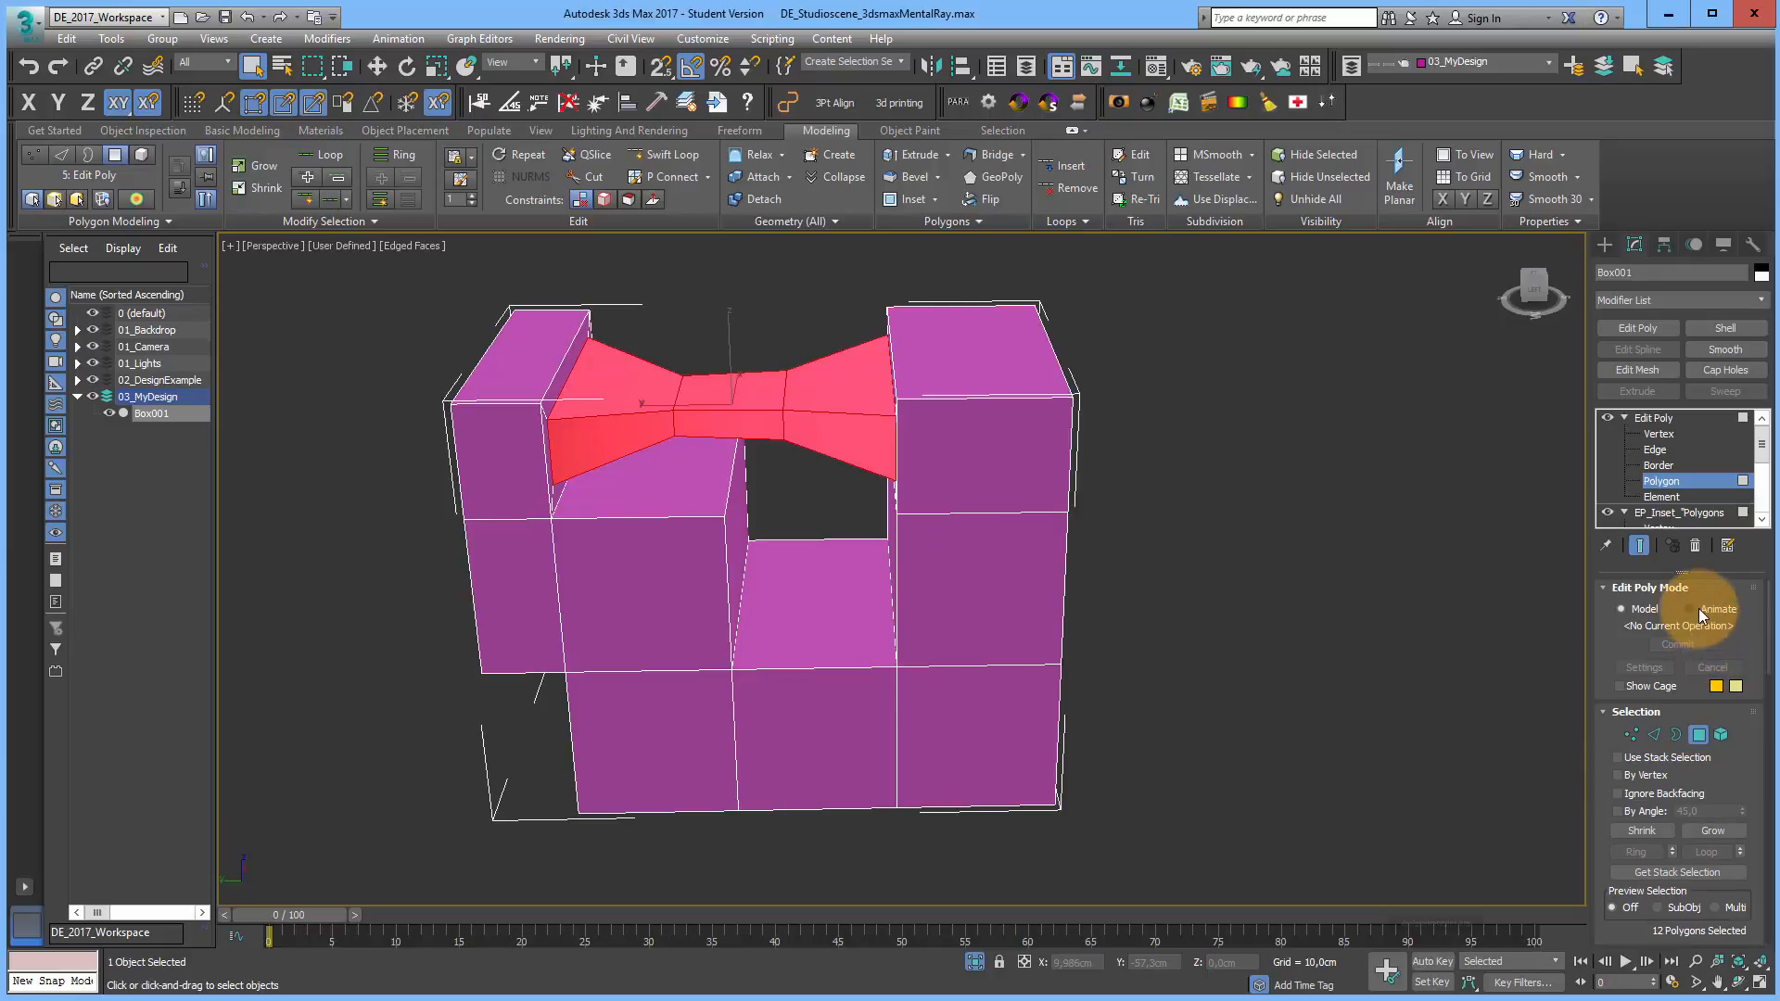
pyautogui.click(1661, 423)
pyautogui.rightClick(1661, 423)
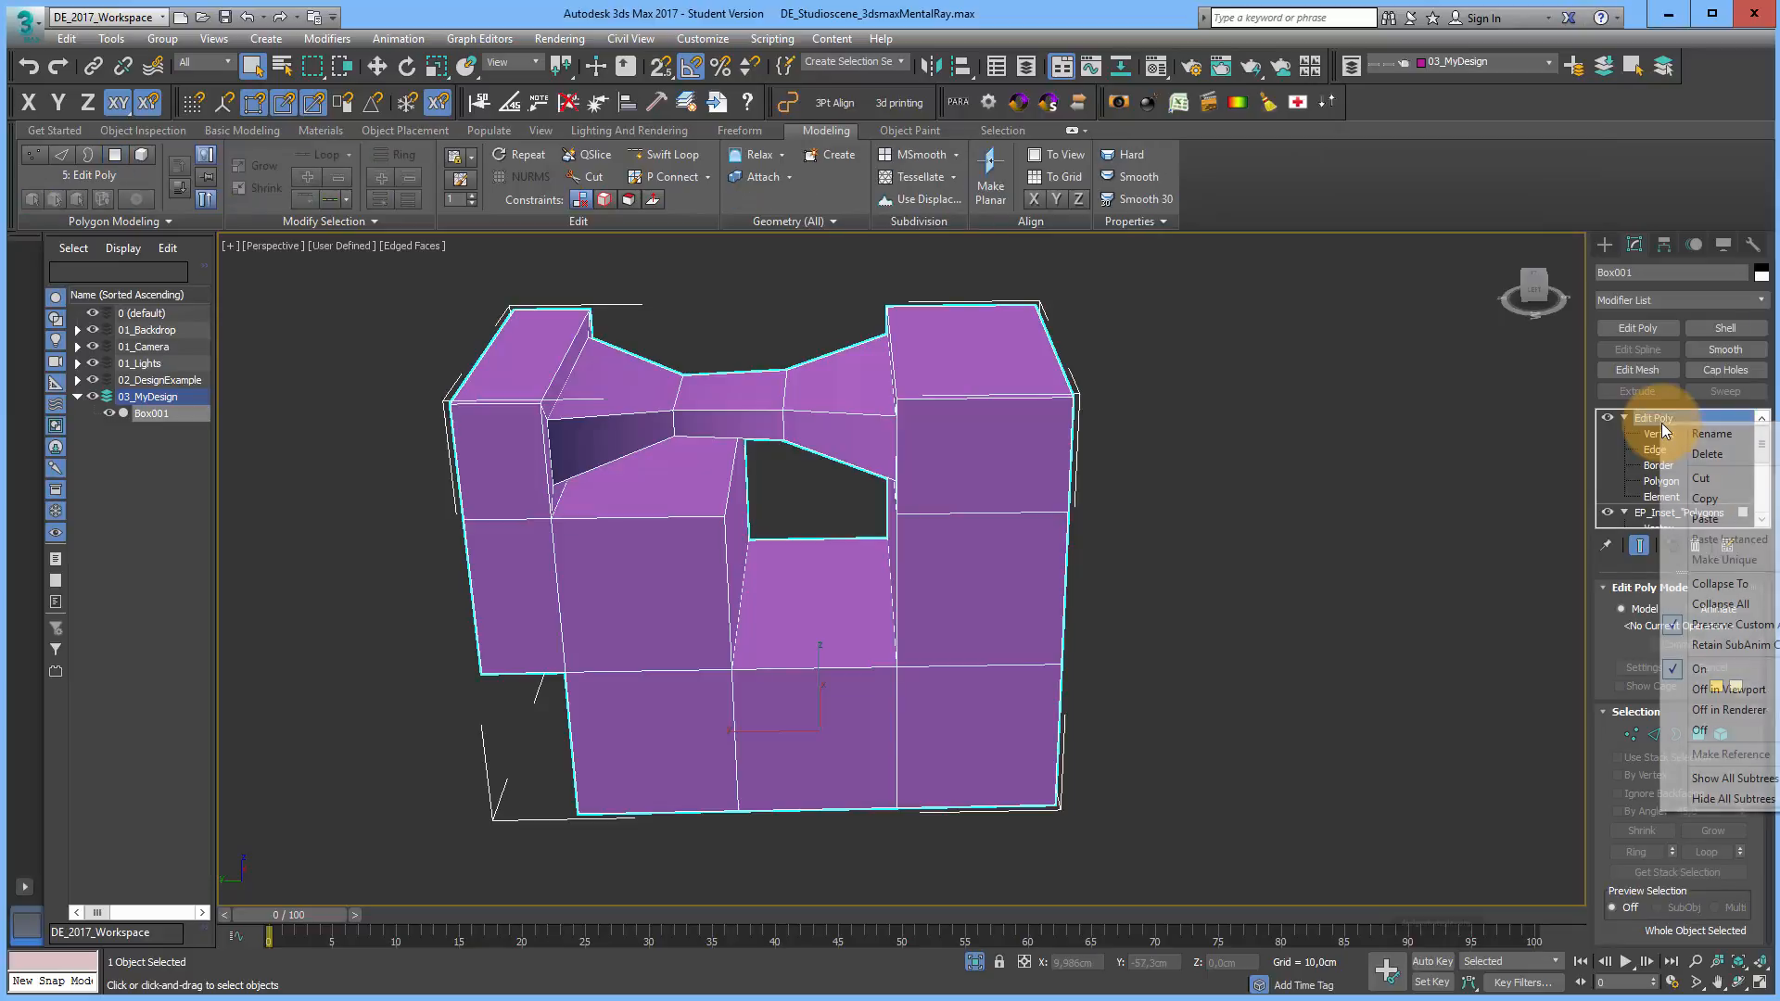
pyautogui.click(1709, 436)
pyautogui.write('EP_Bridge')
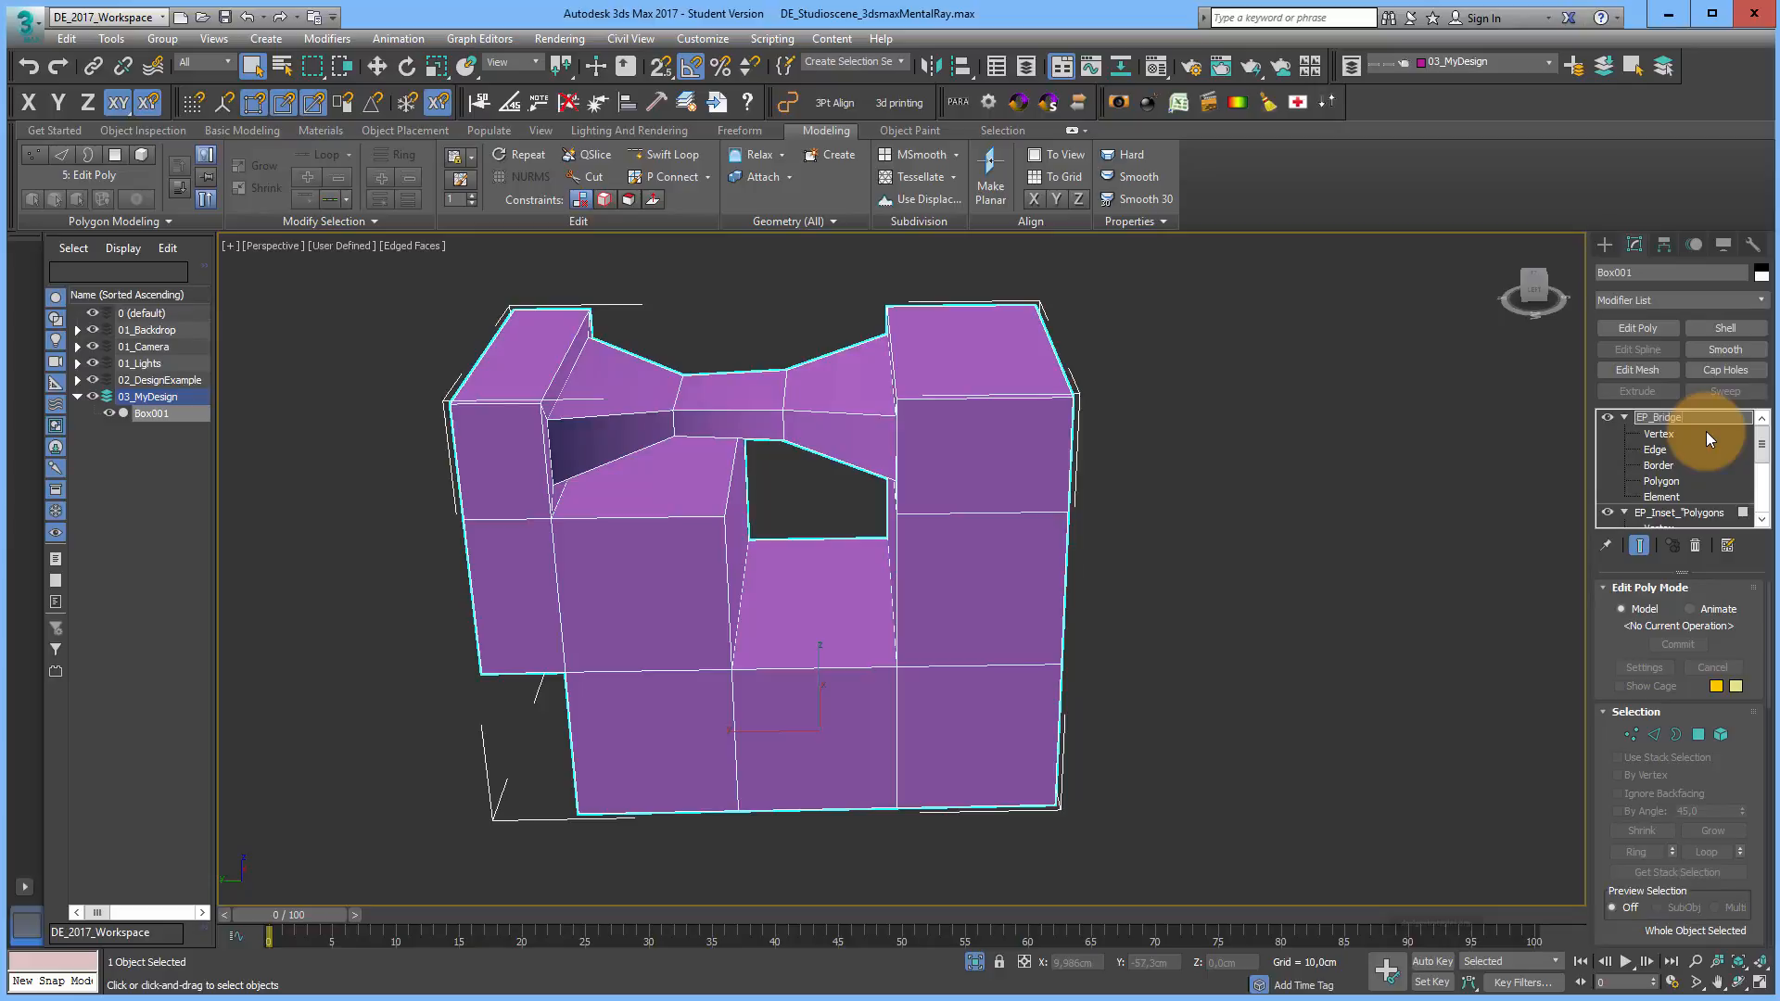
pyautogui.press('Return')
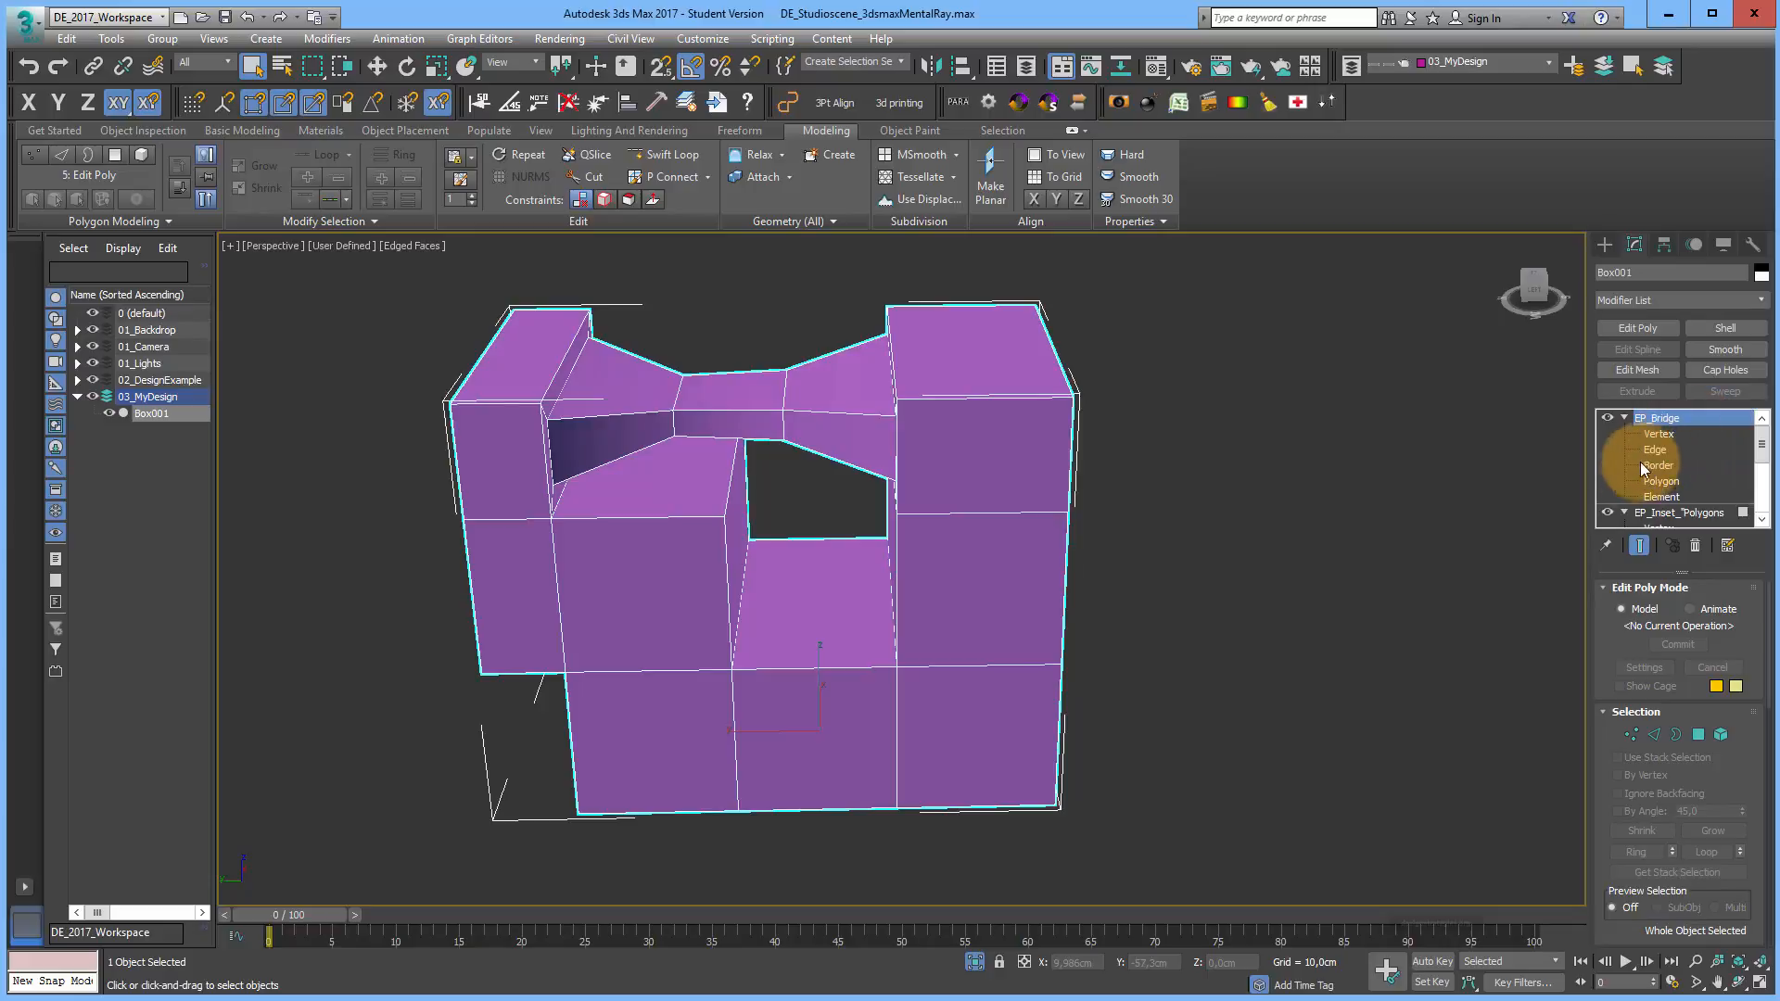
pyautogui.click(1625, 418)
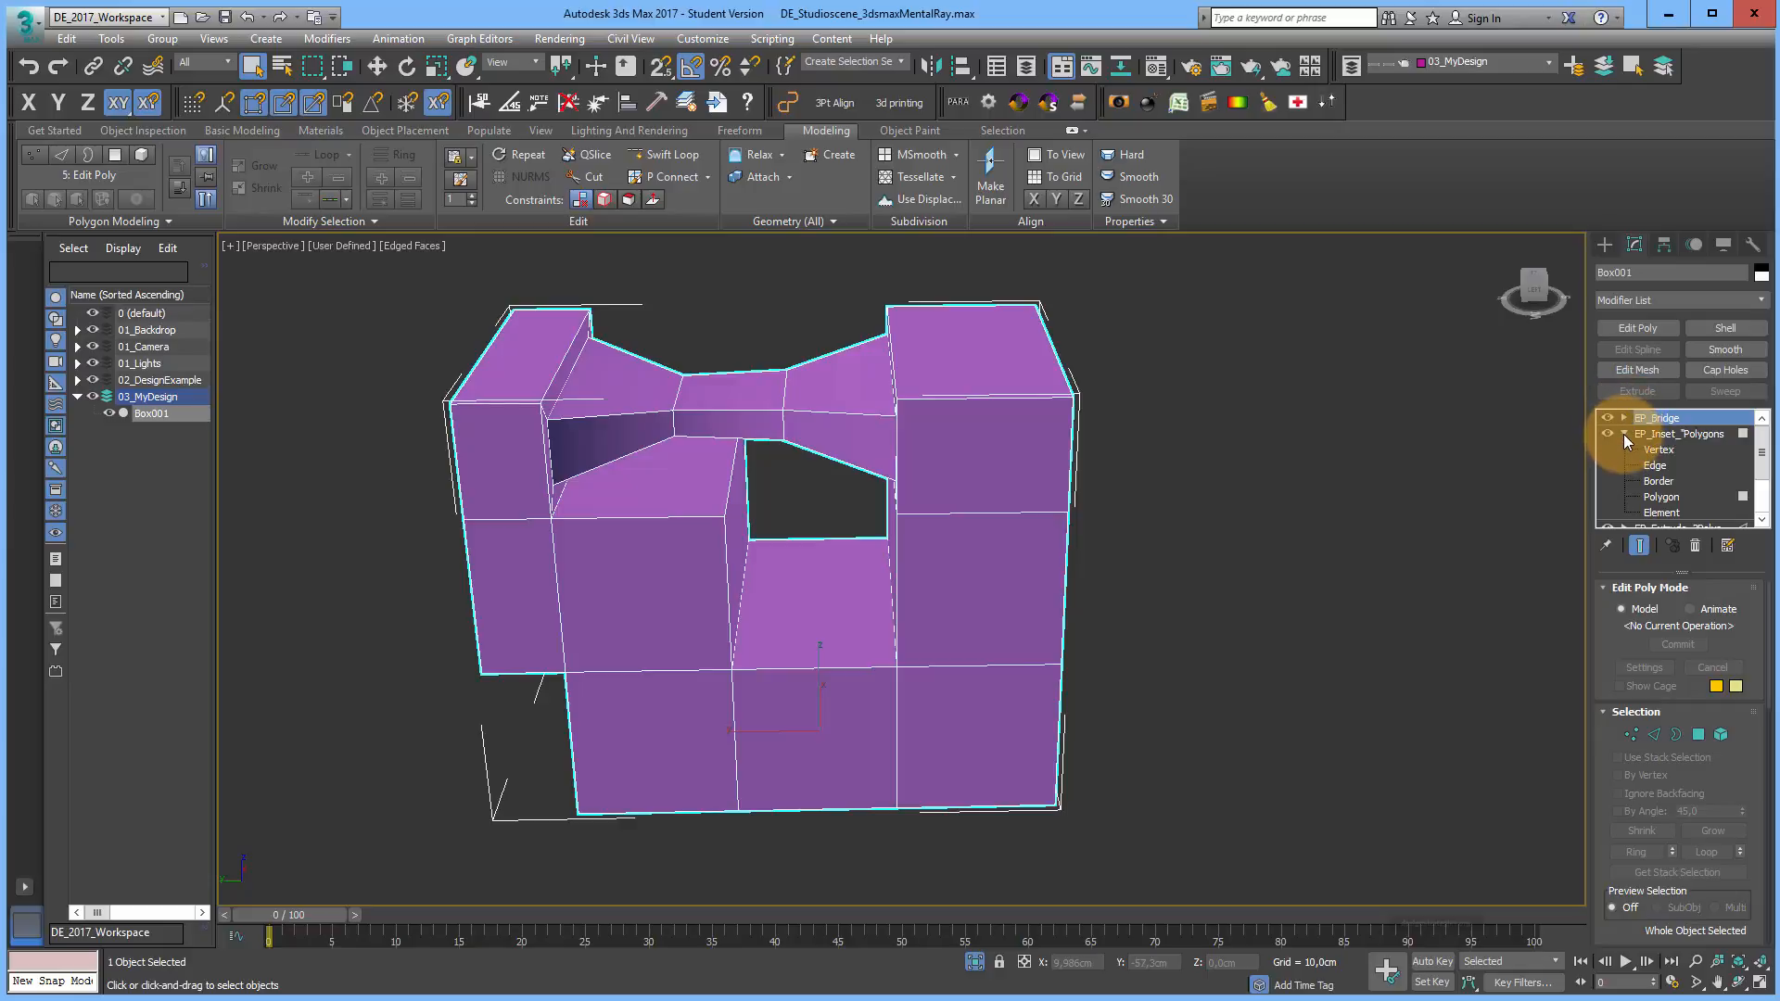
pyautogui.click(1623, 434)
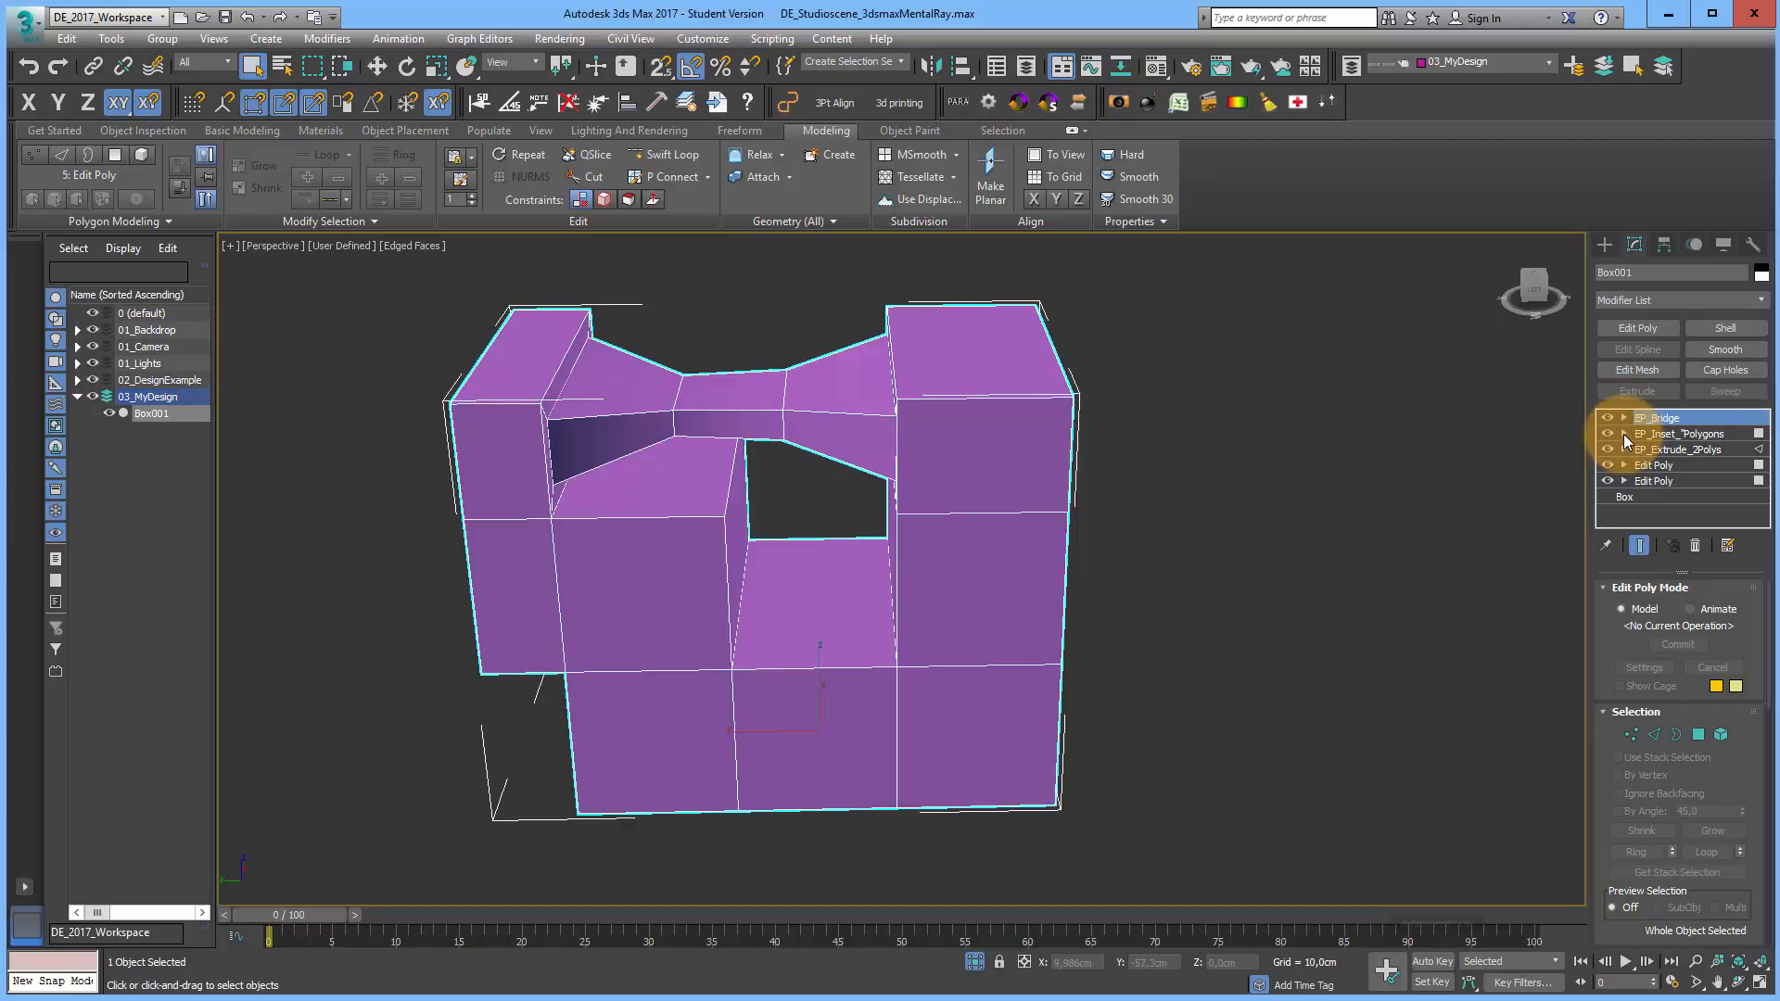
# Step: Return to the inset modifier below EP_Bridge despite the topology dependency and set its inset amount to 1.6 cm
pyautogui.click(1674, 434)
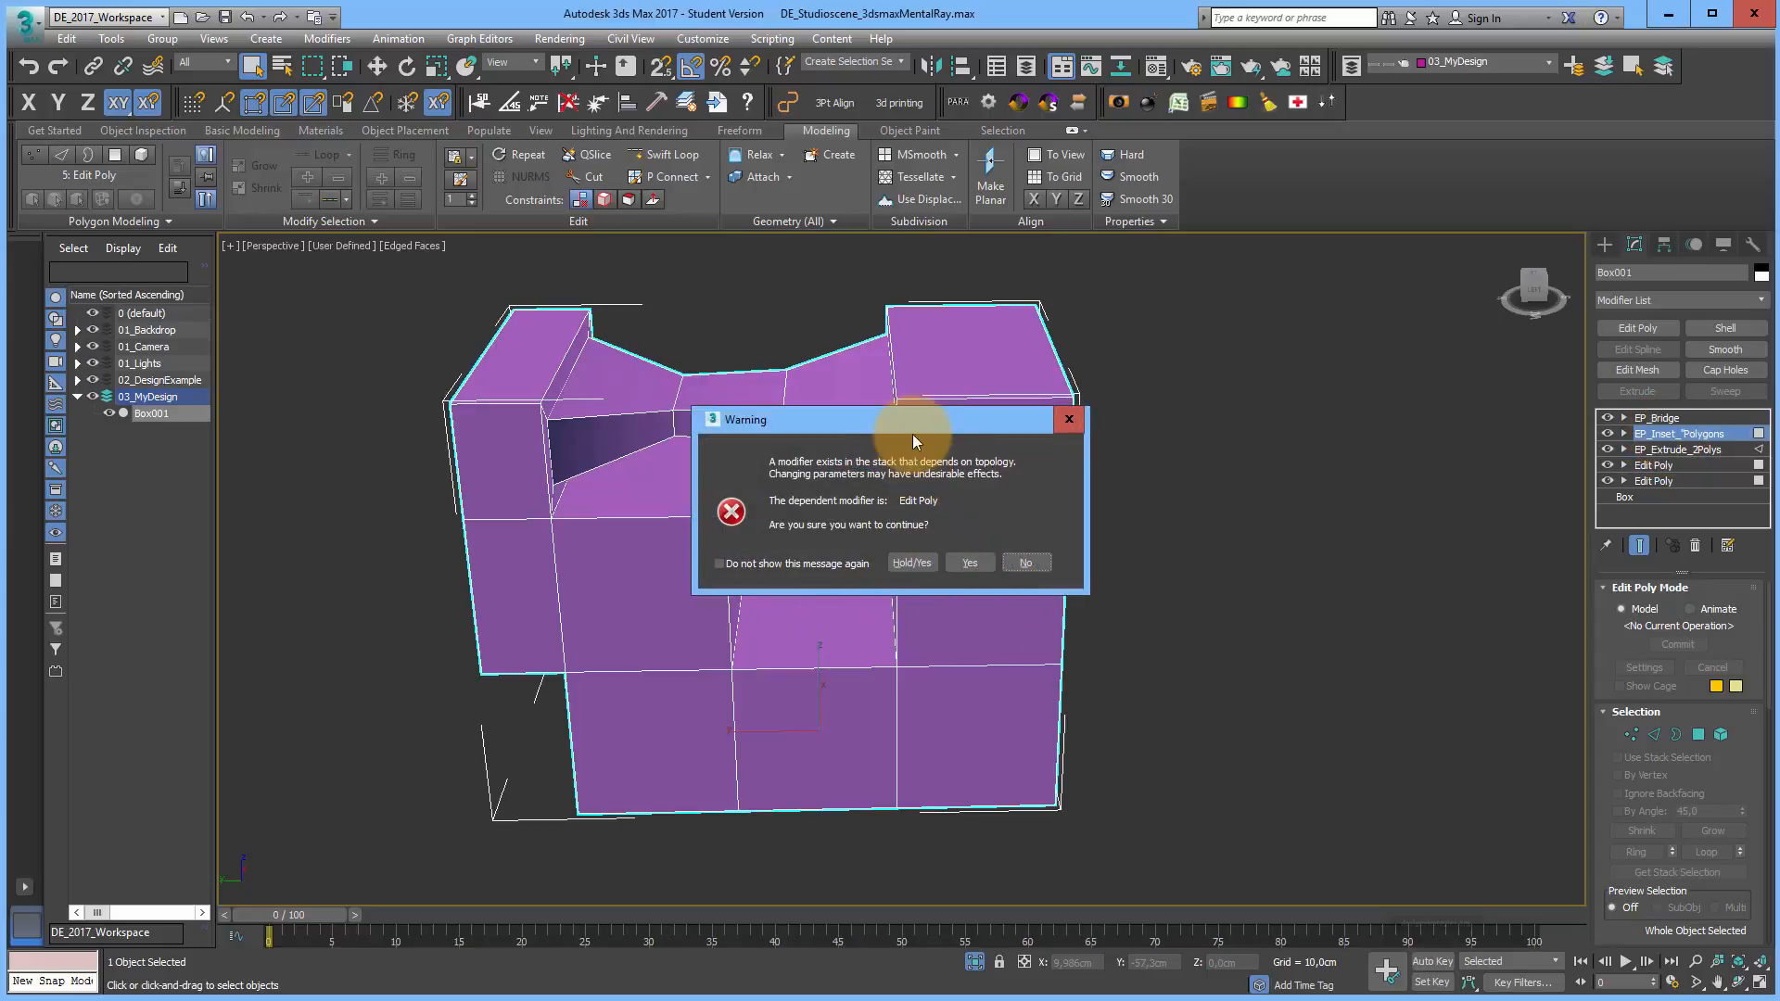
pyautogui.moveTo(912, 434); pyautogui.dragTo(1091, 409)
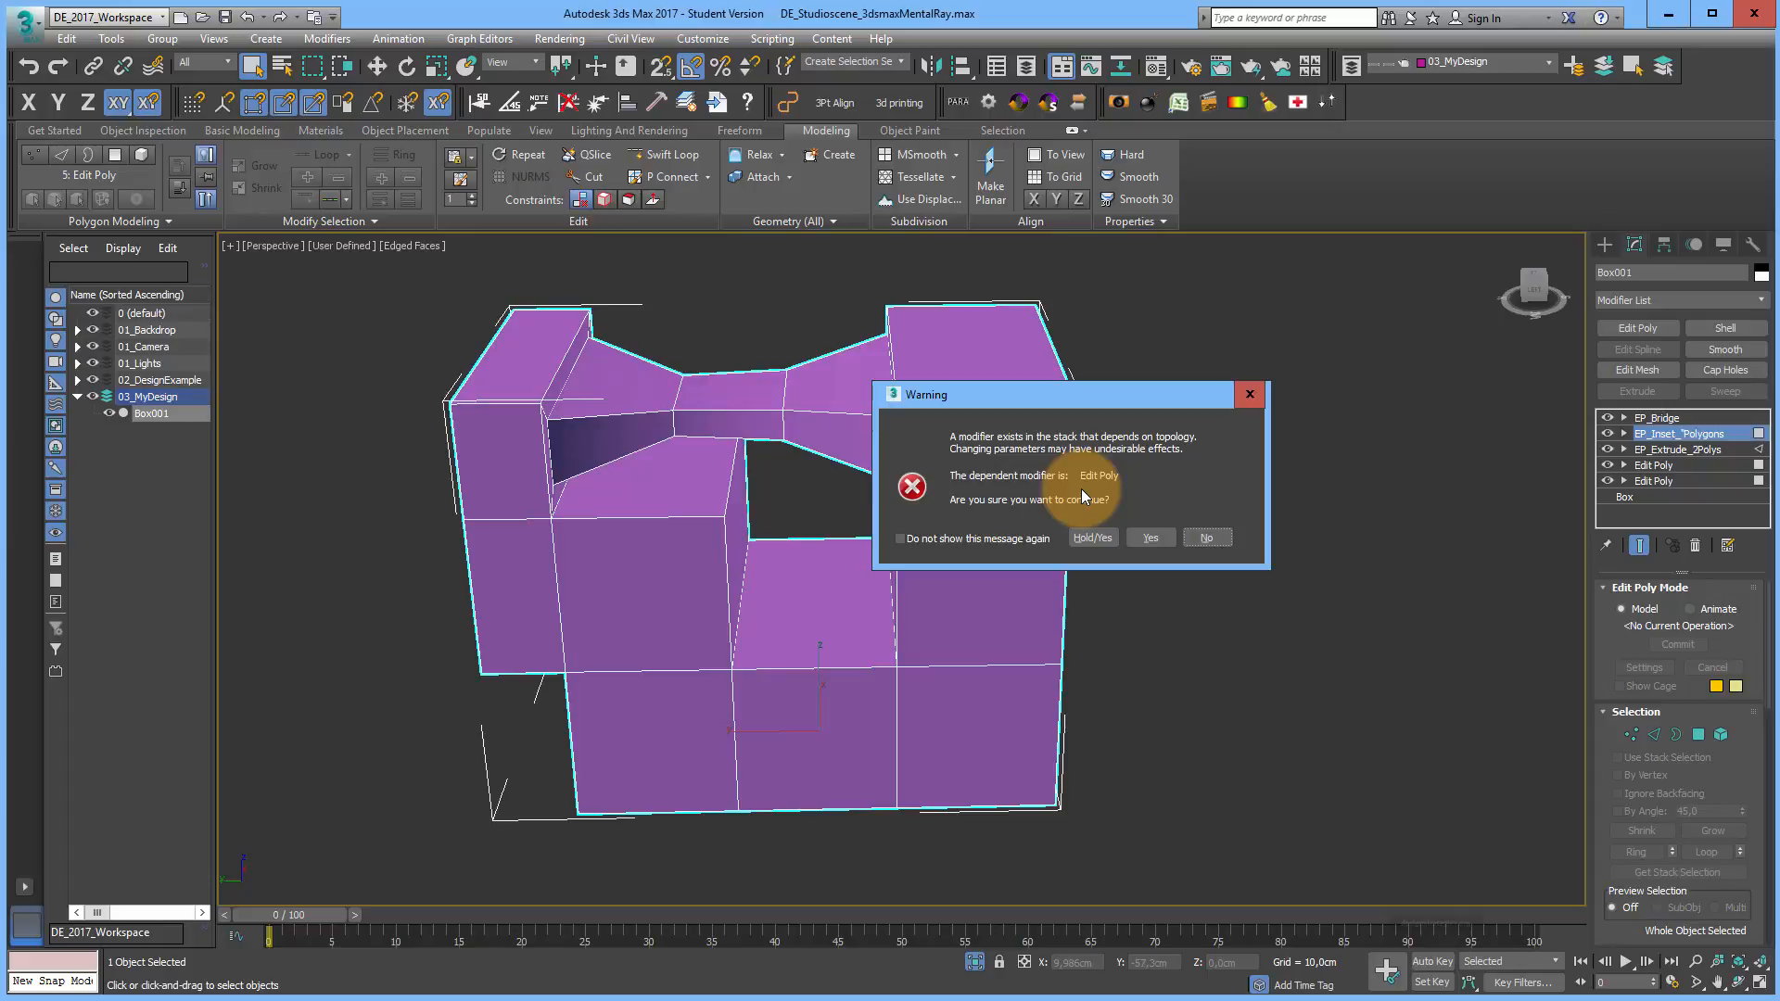
pyautogui.click(1152, 538)
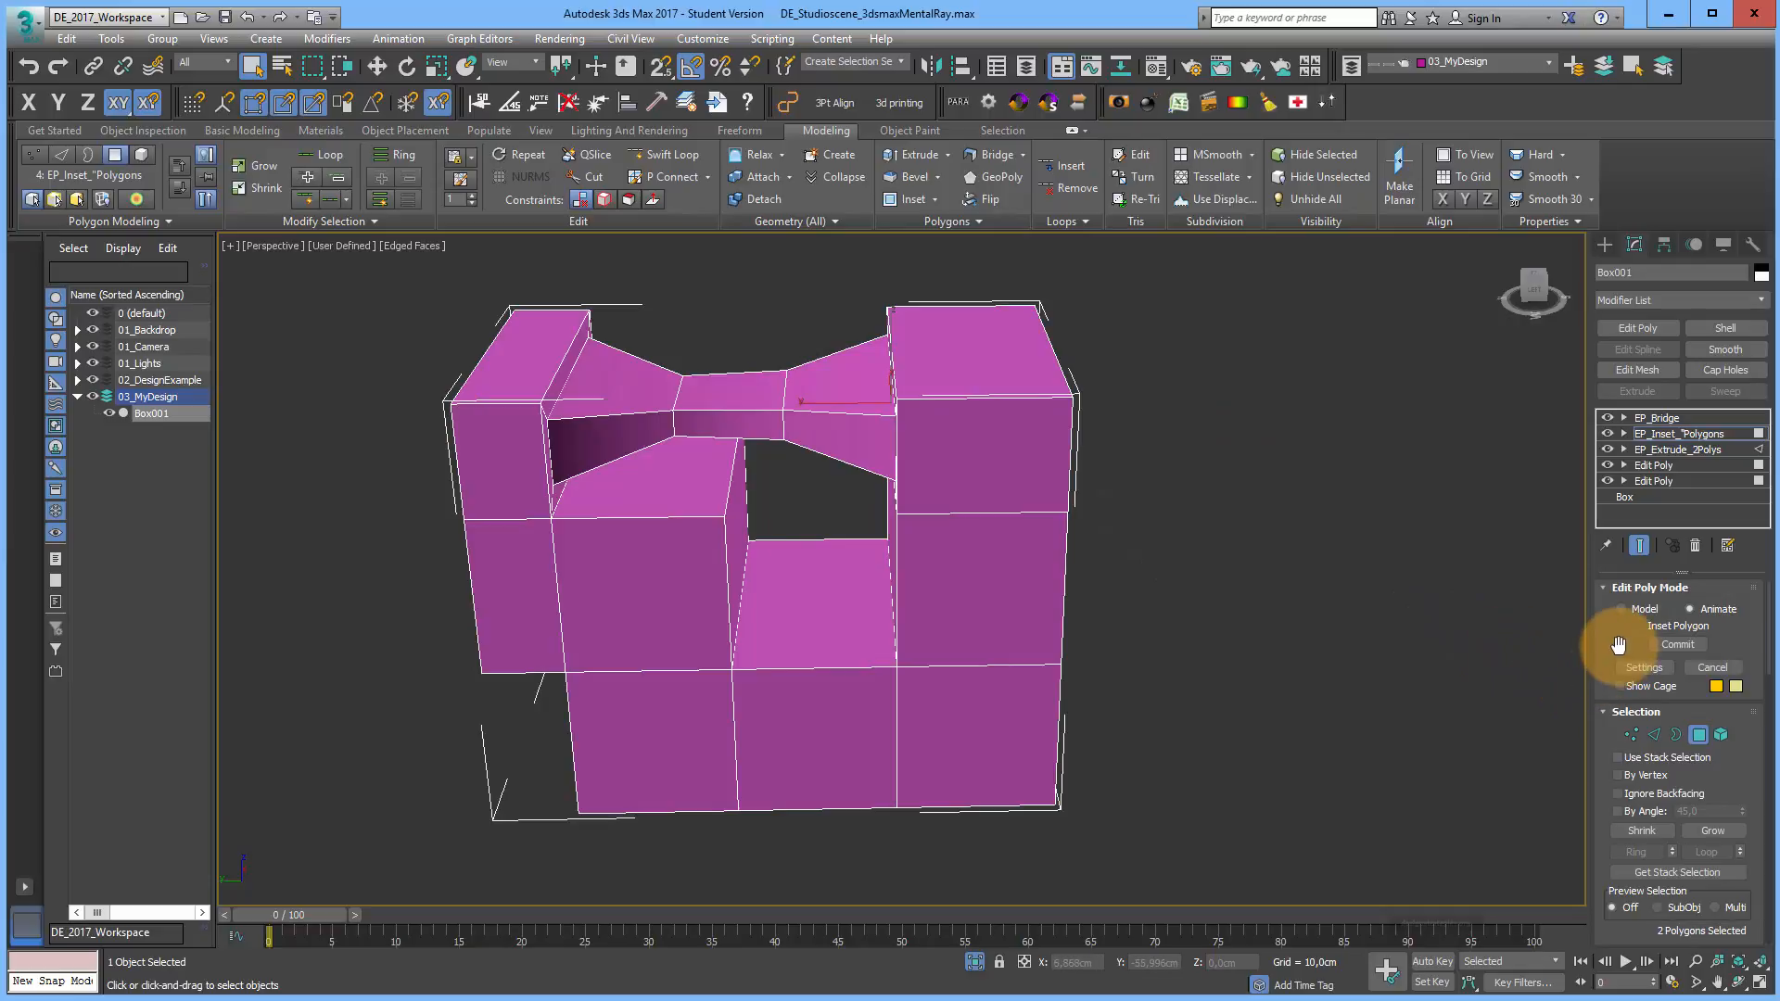
pyautogui.click(1644, 669)
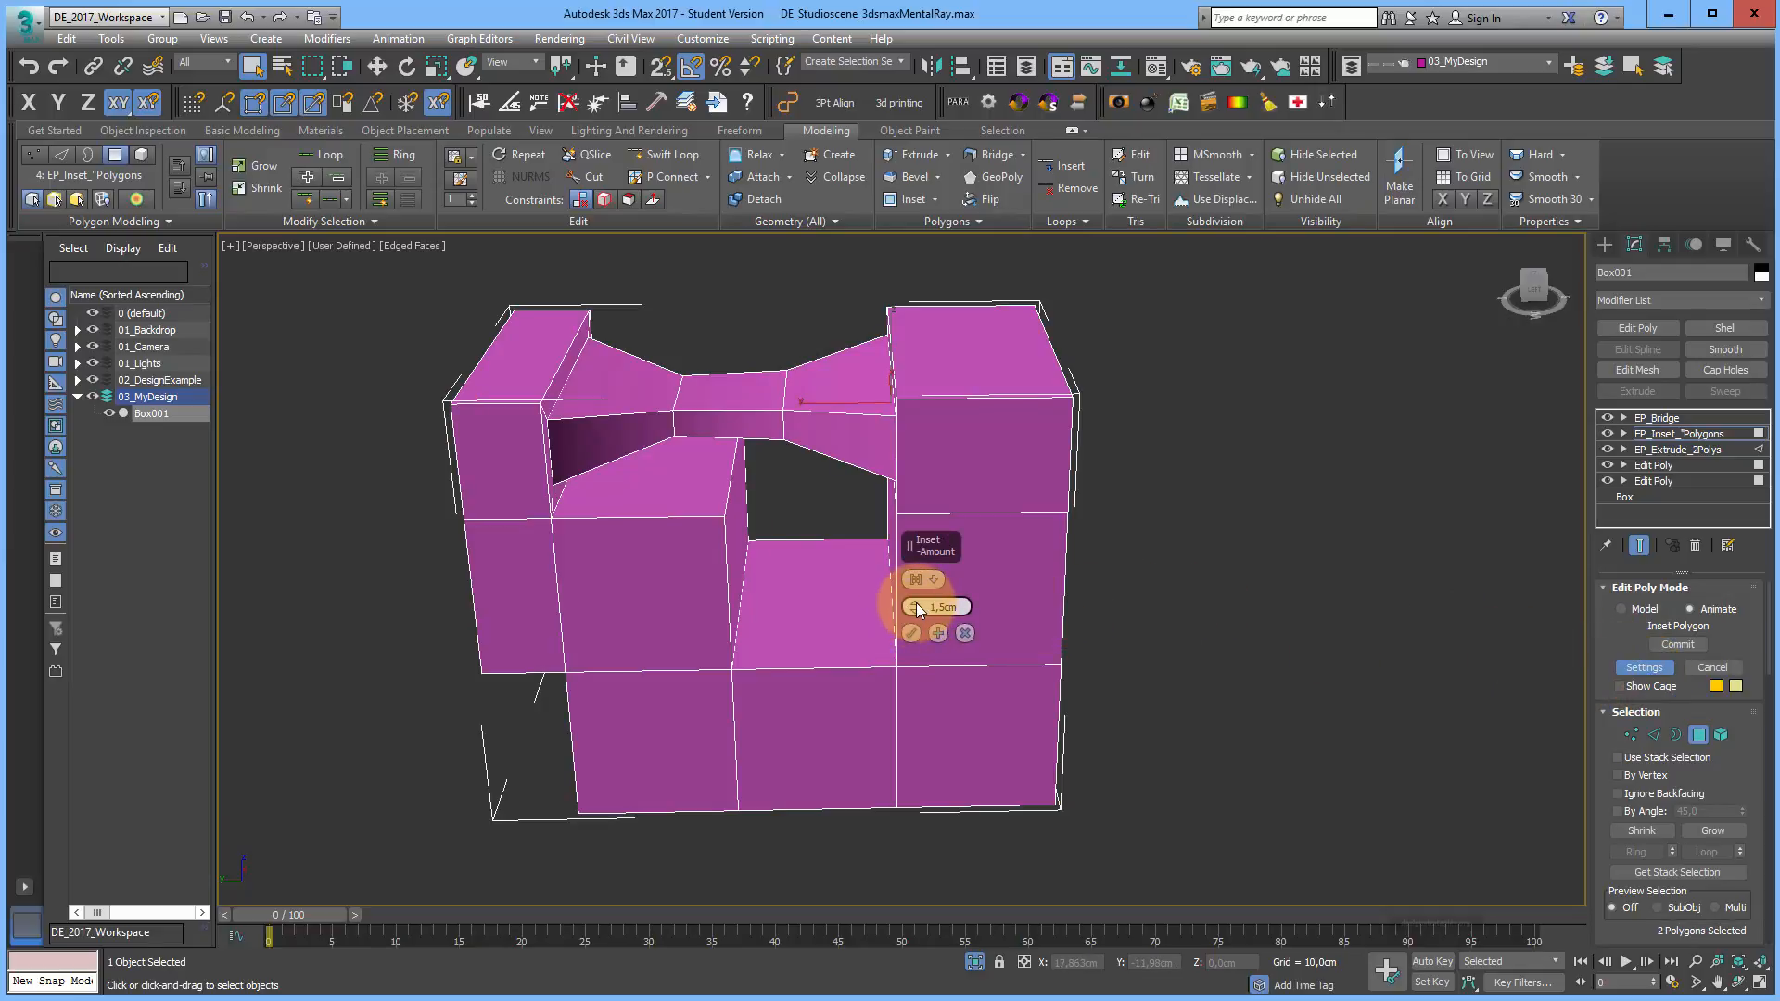
pyautogui.moveTo(916, 602); pyautogui.dragTo(914, 603)
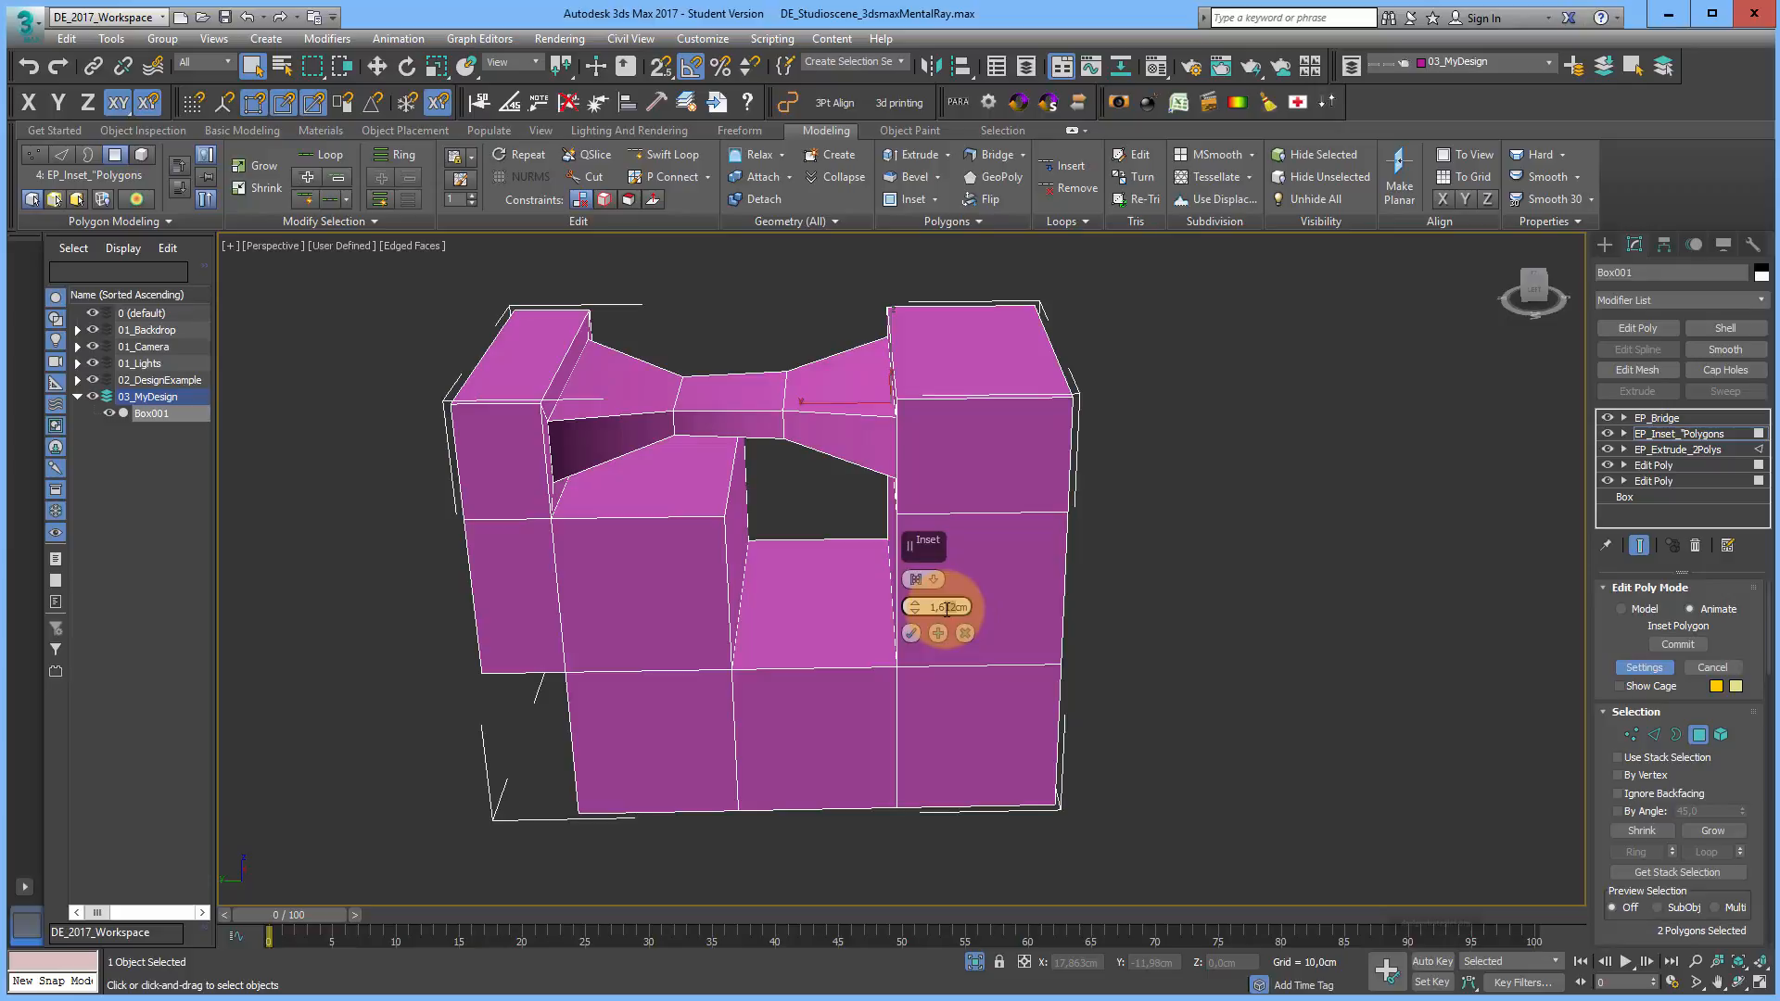
pyautogui.press('BackSpace')
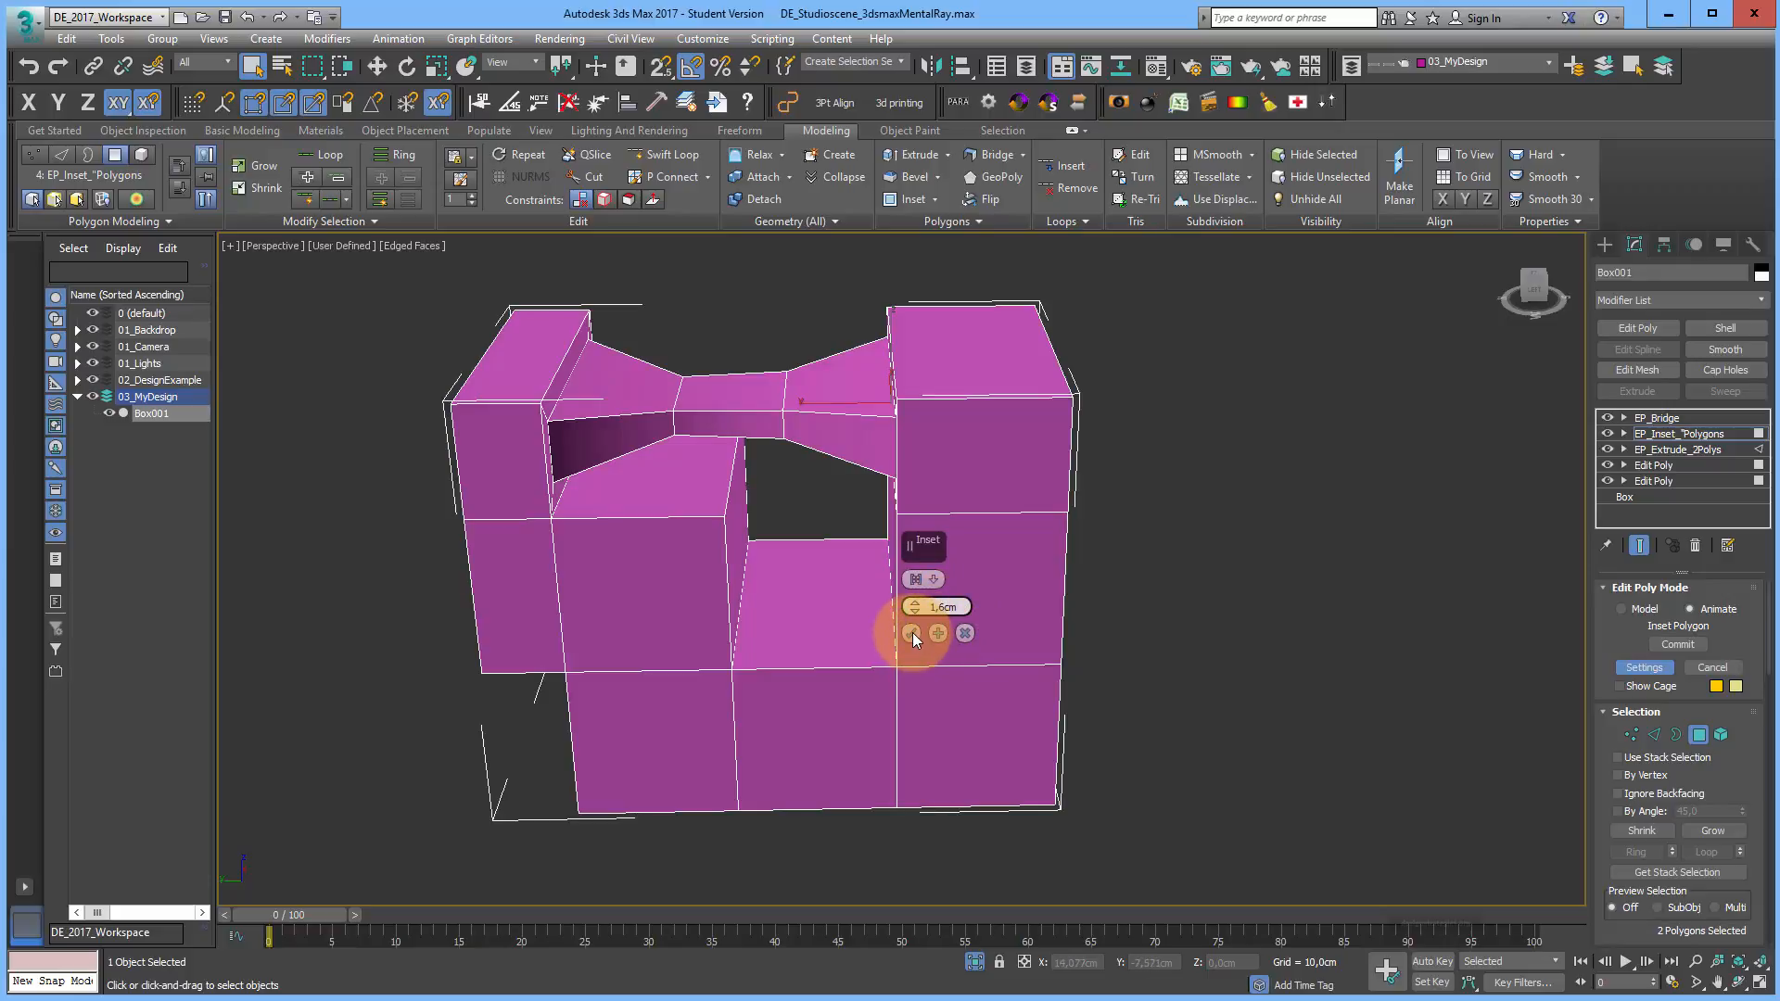
pyautogui.click(912, 634)
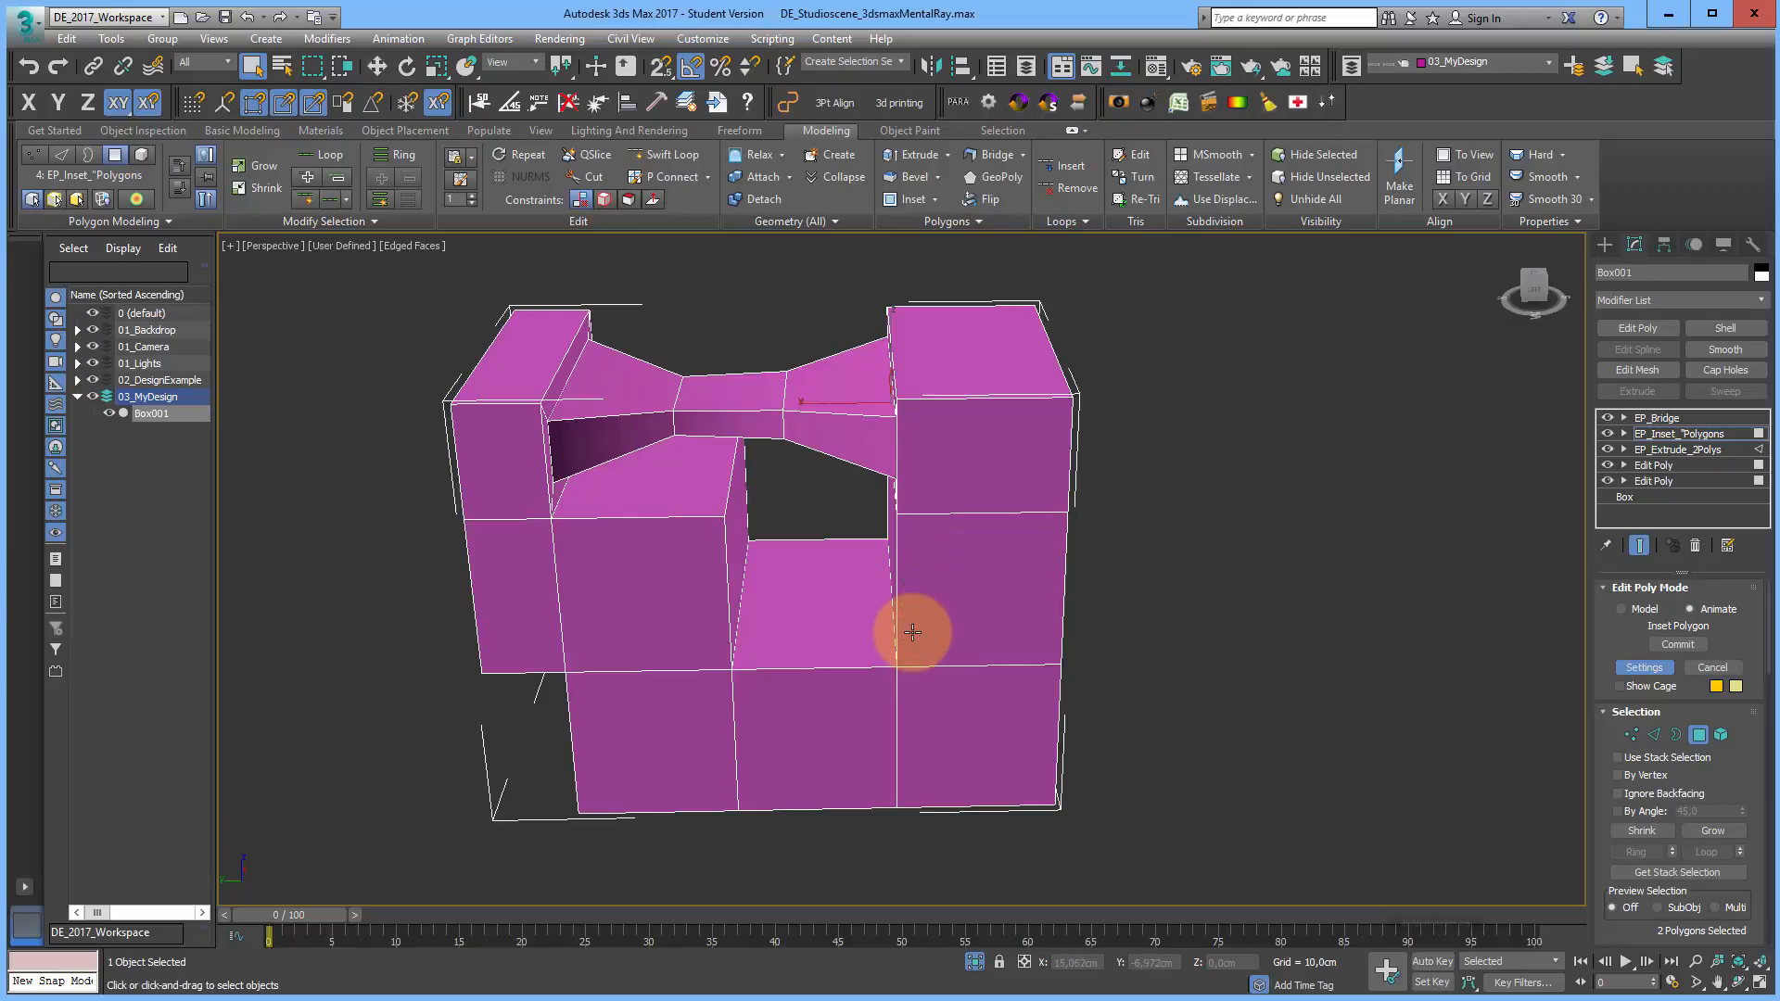
# Step: Return to the EP_Extrude_2Polys modifier despite the topology dependency and set its extrude height to 12 cm
pyautogui.click(1678, 450)
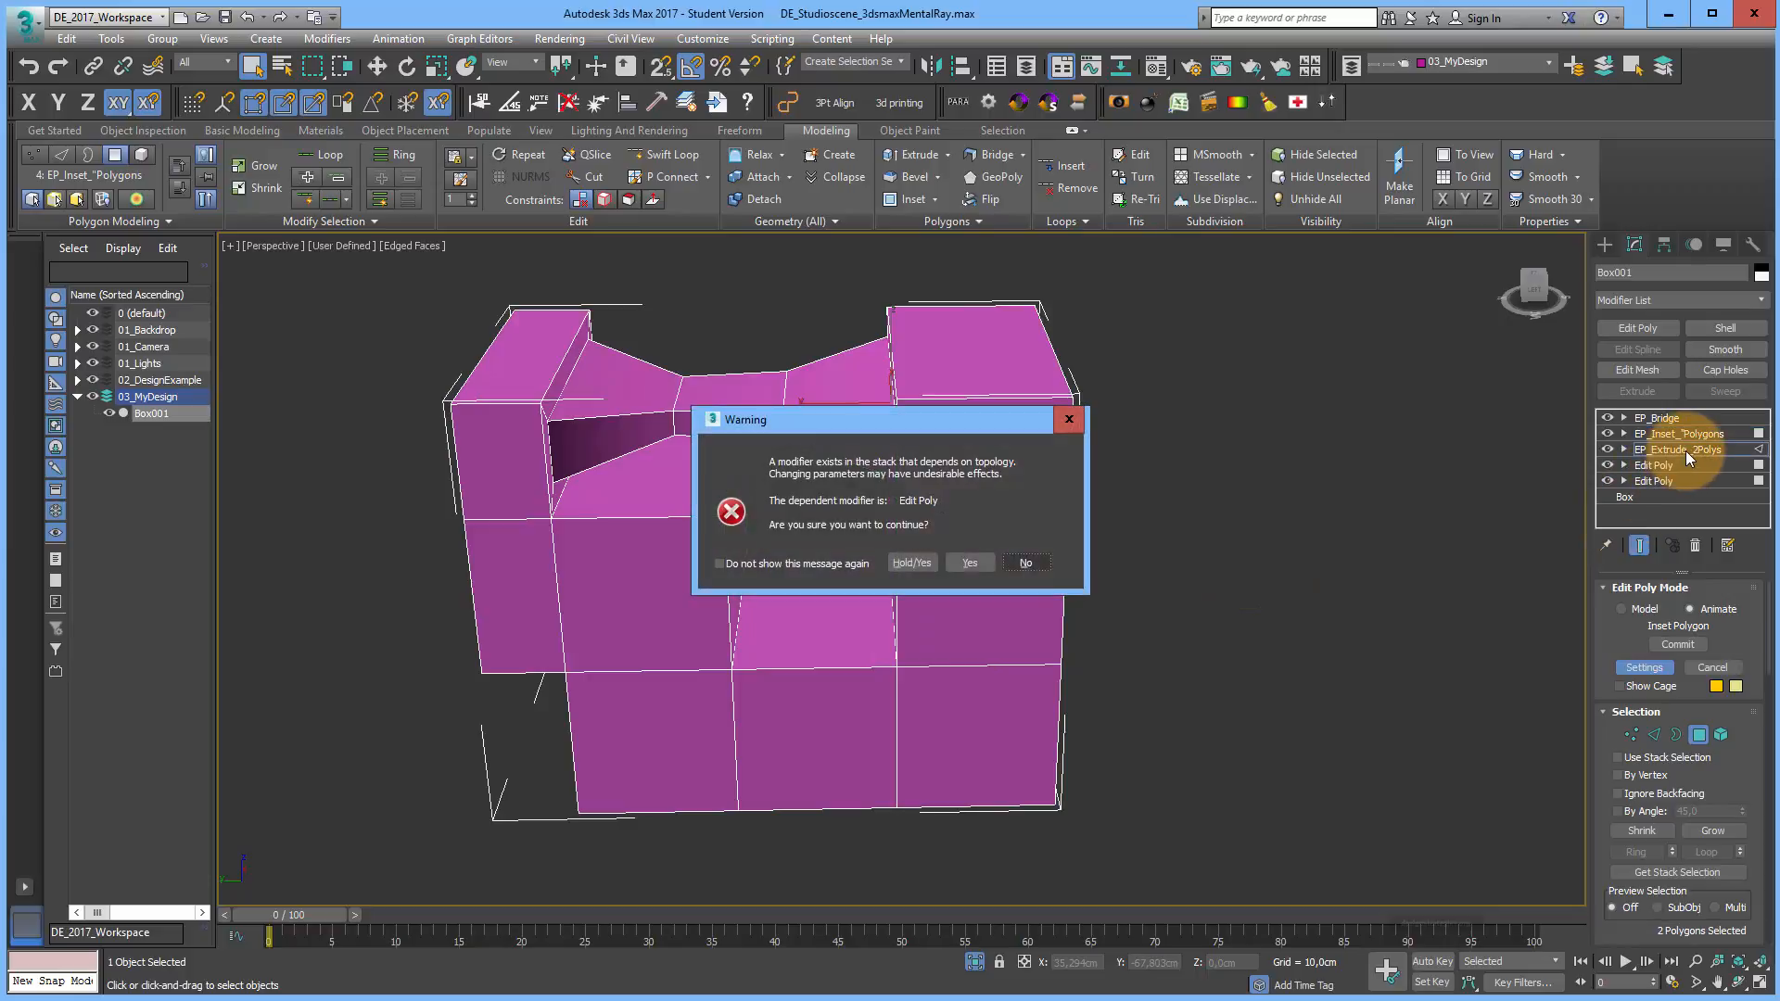
pyautogui.click(964, 561)
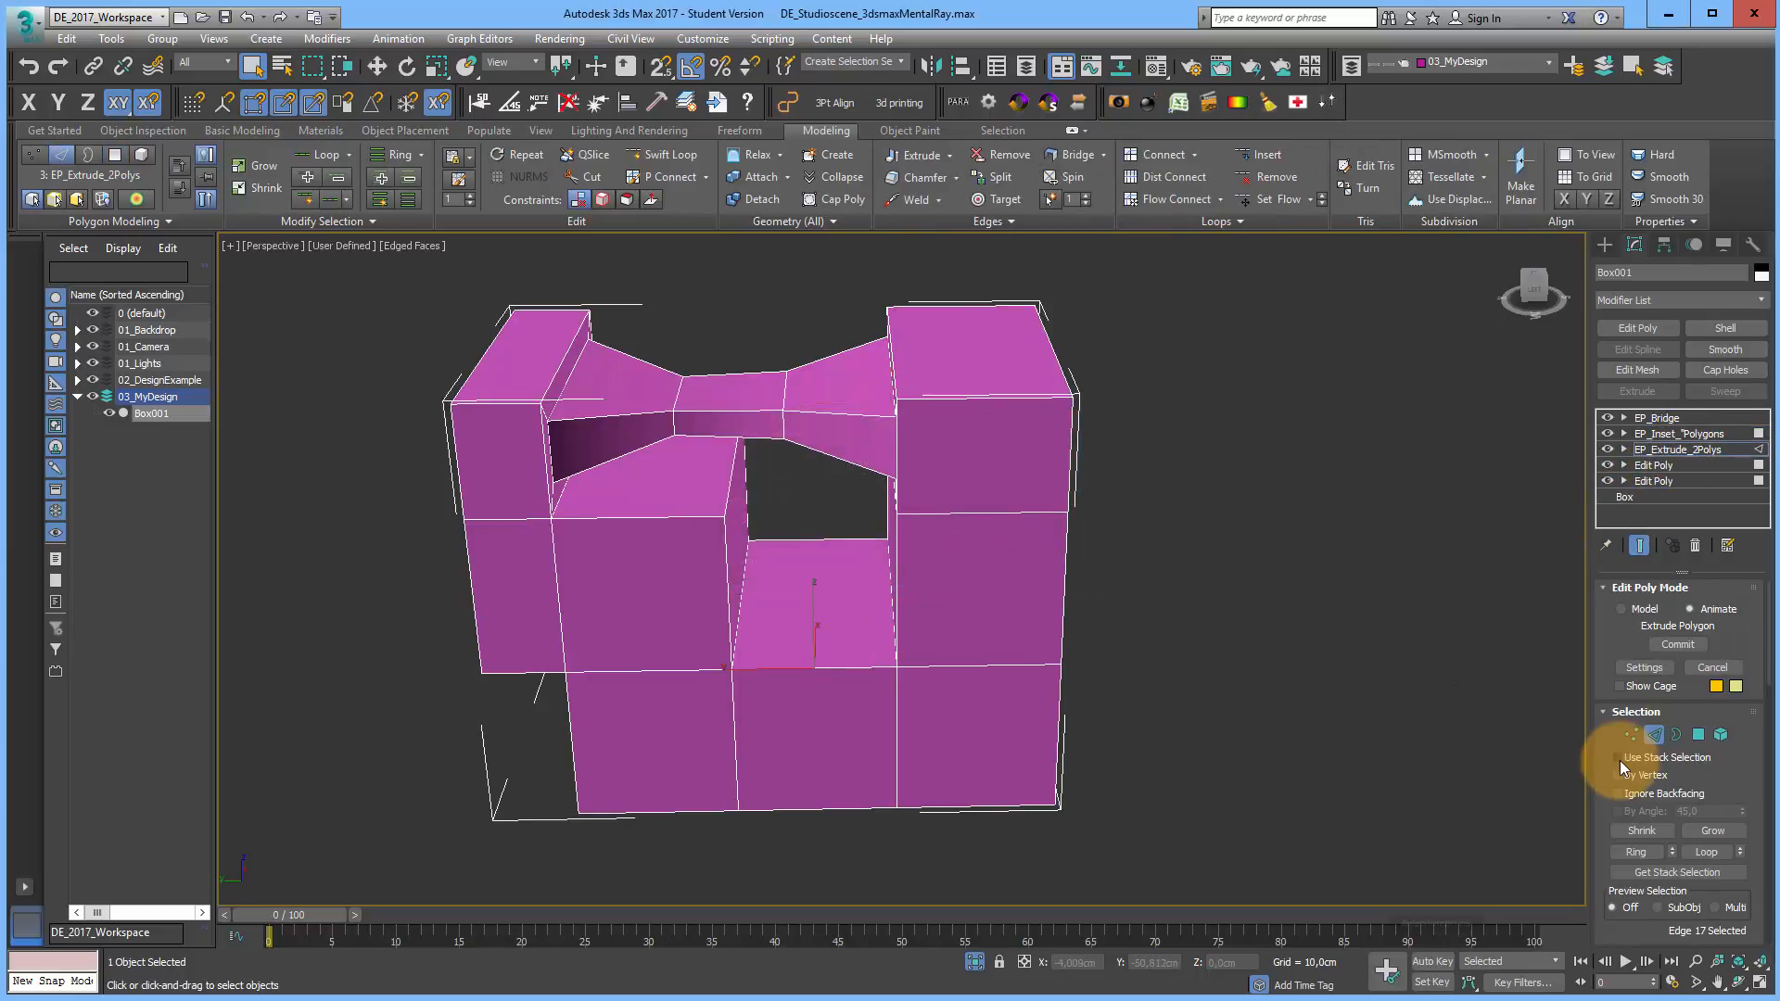
pyautogui.click(1644, 668)
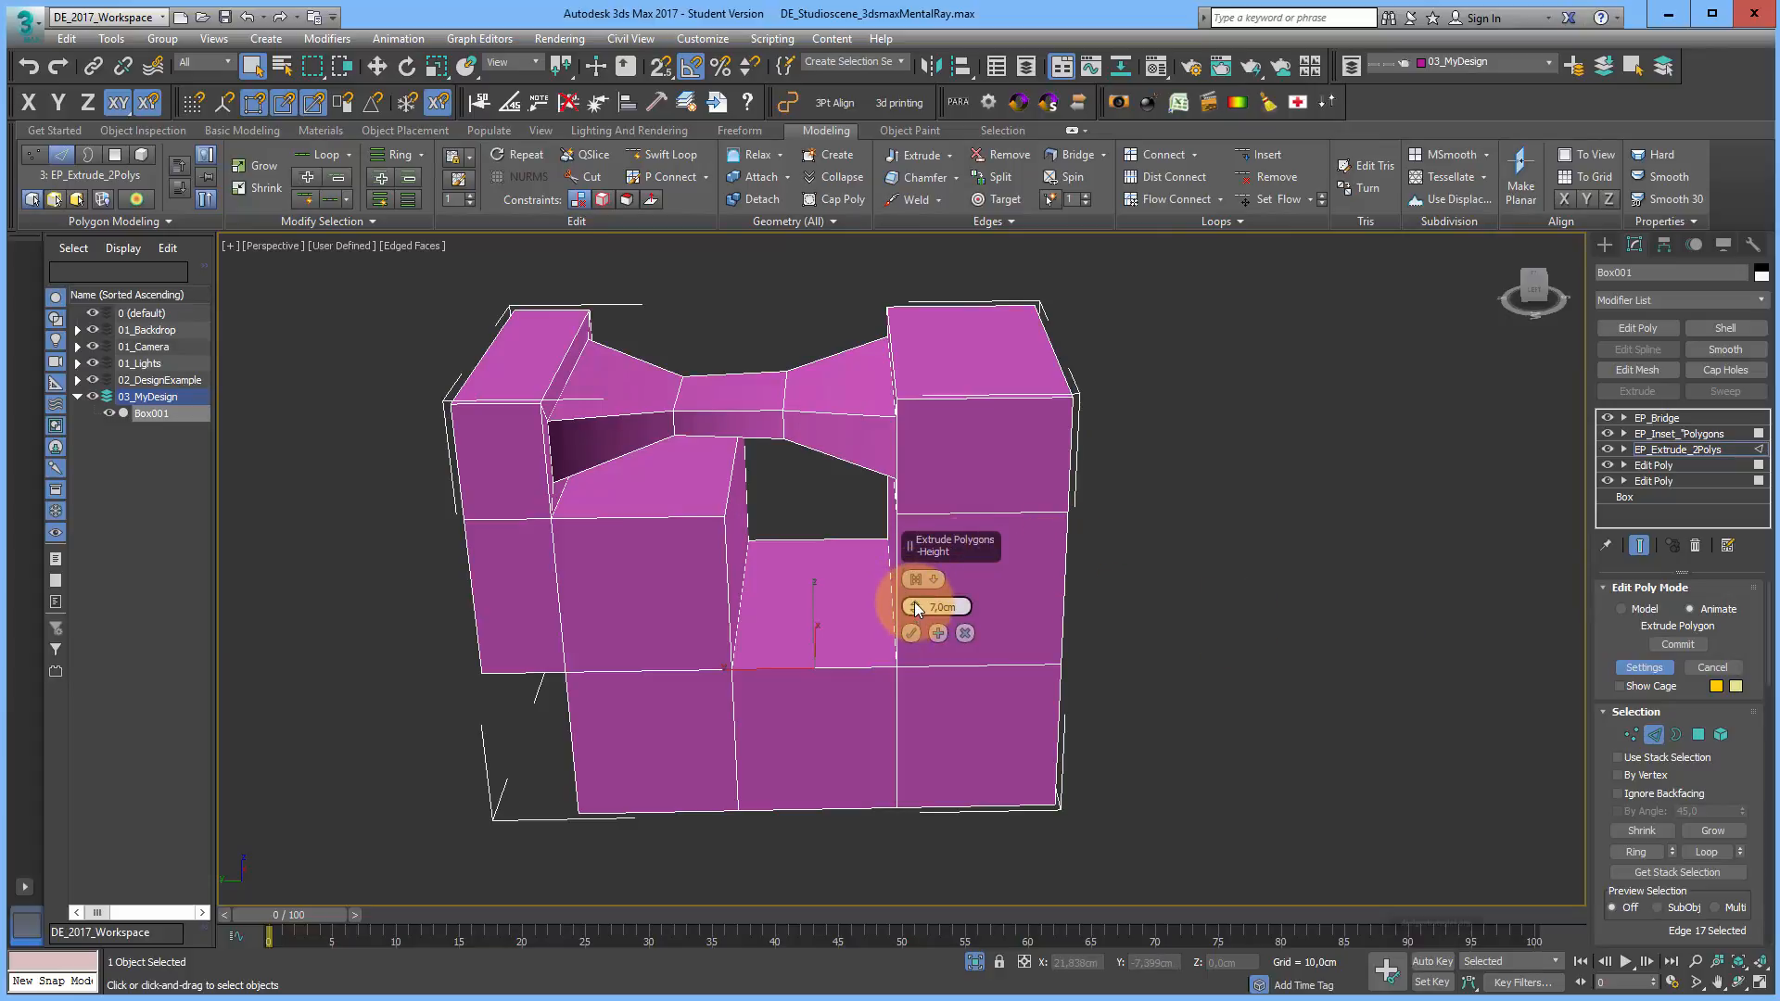
pyautogui.moveTo(914, 605)
pyautogui.mouseDown()
pyautogui.moveTo(917, 530)
pyautogui.moveTo(914, 582)
pyautogui.moveTo(941, 608)
pyautogui.mouseUp()
pyautogui.press('BackSpace')
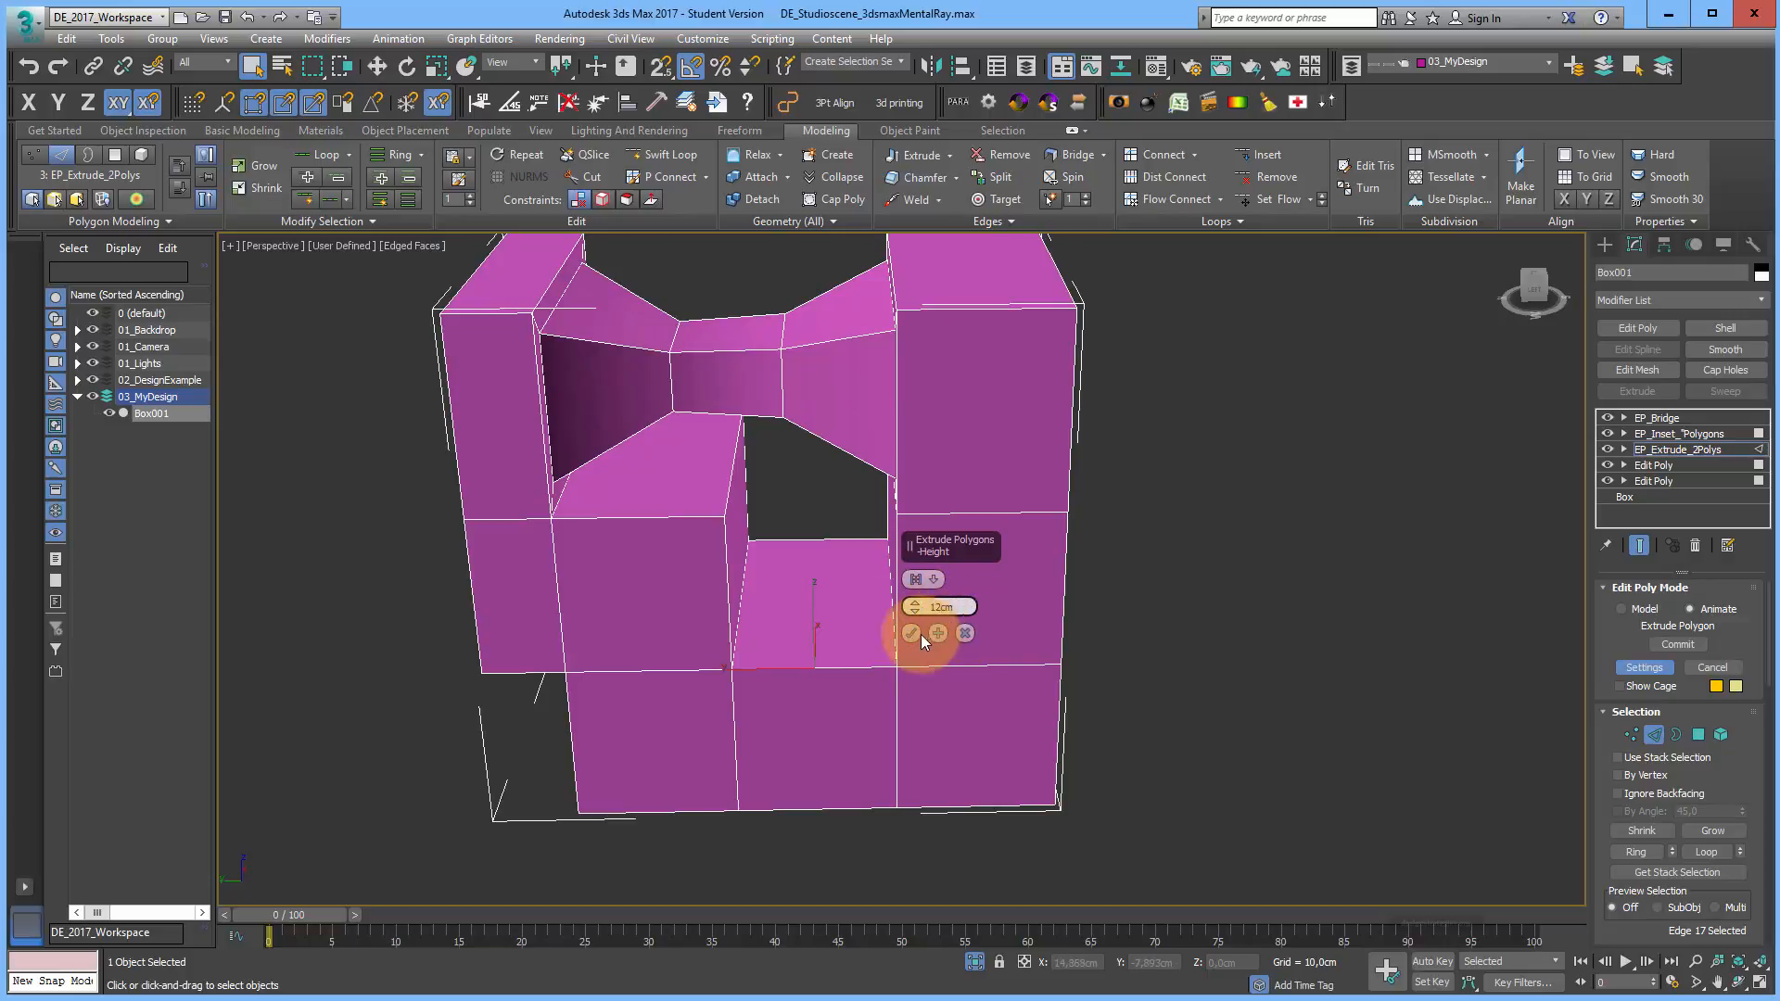
pyautogui.click(909, 634)
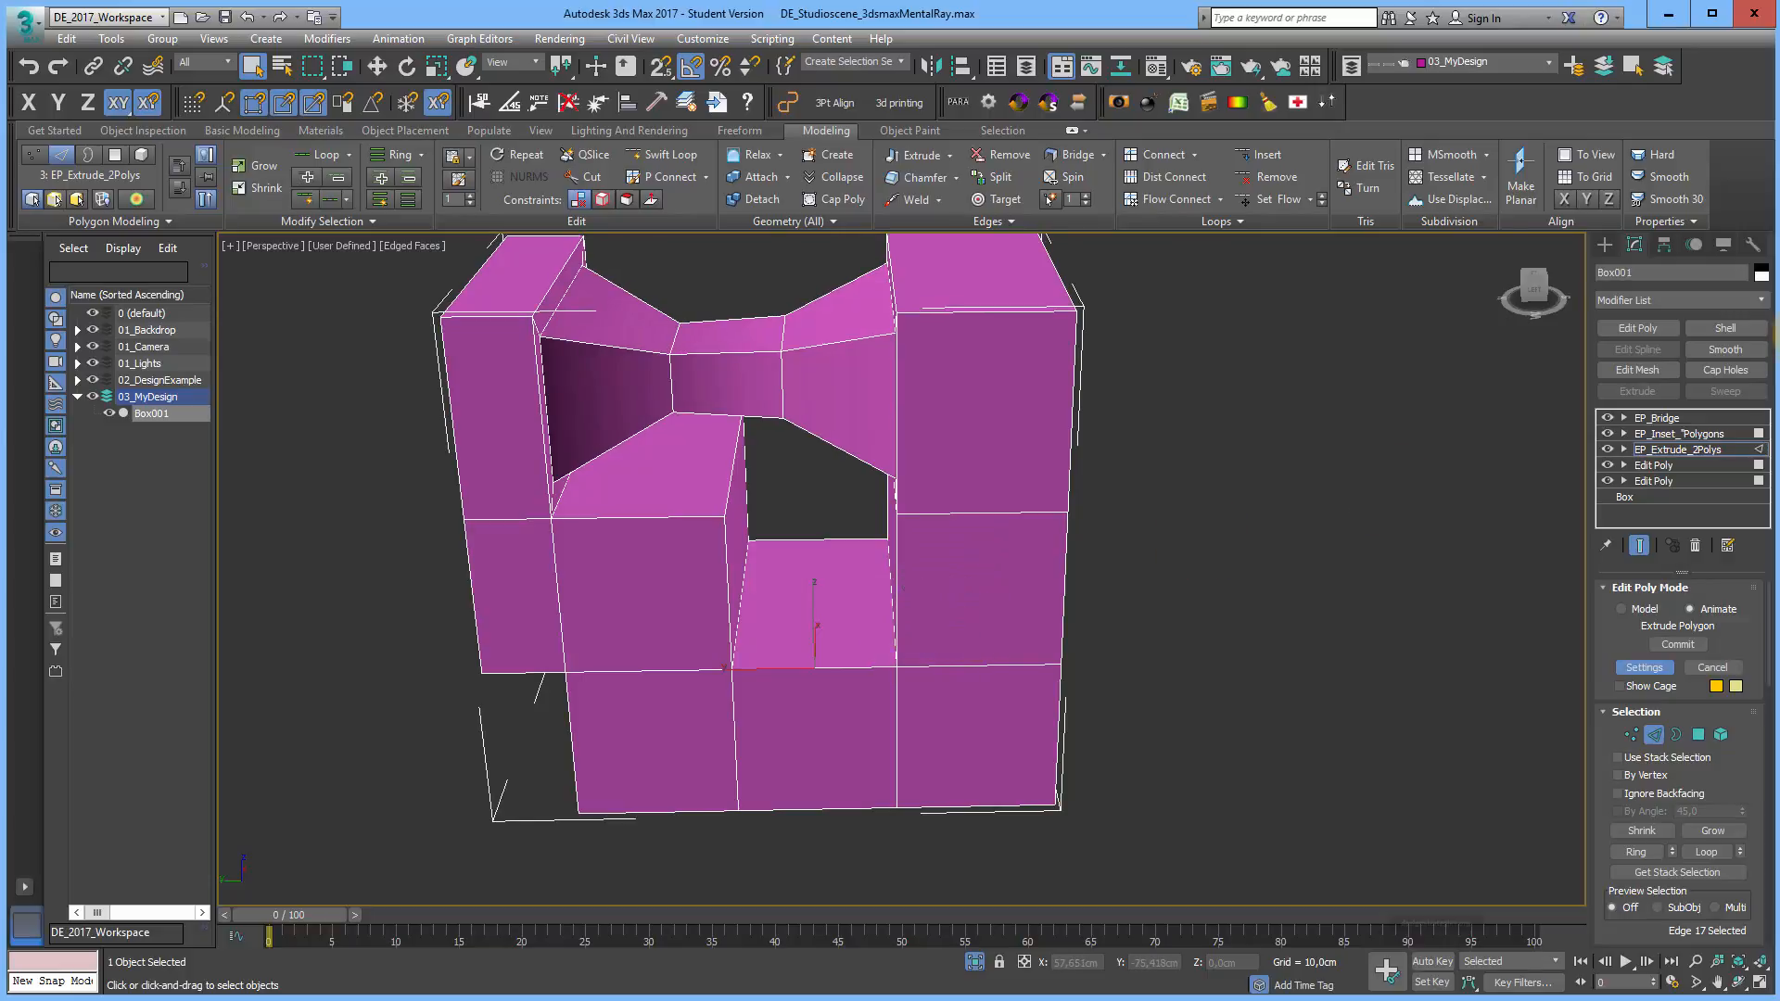
# Step: Add a sixth Edit Poly modifier on top of EP_Bridge
pyautogui.click(1656, 418)
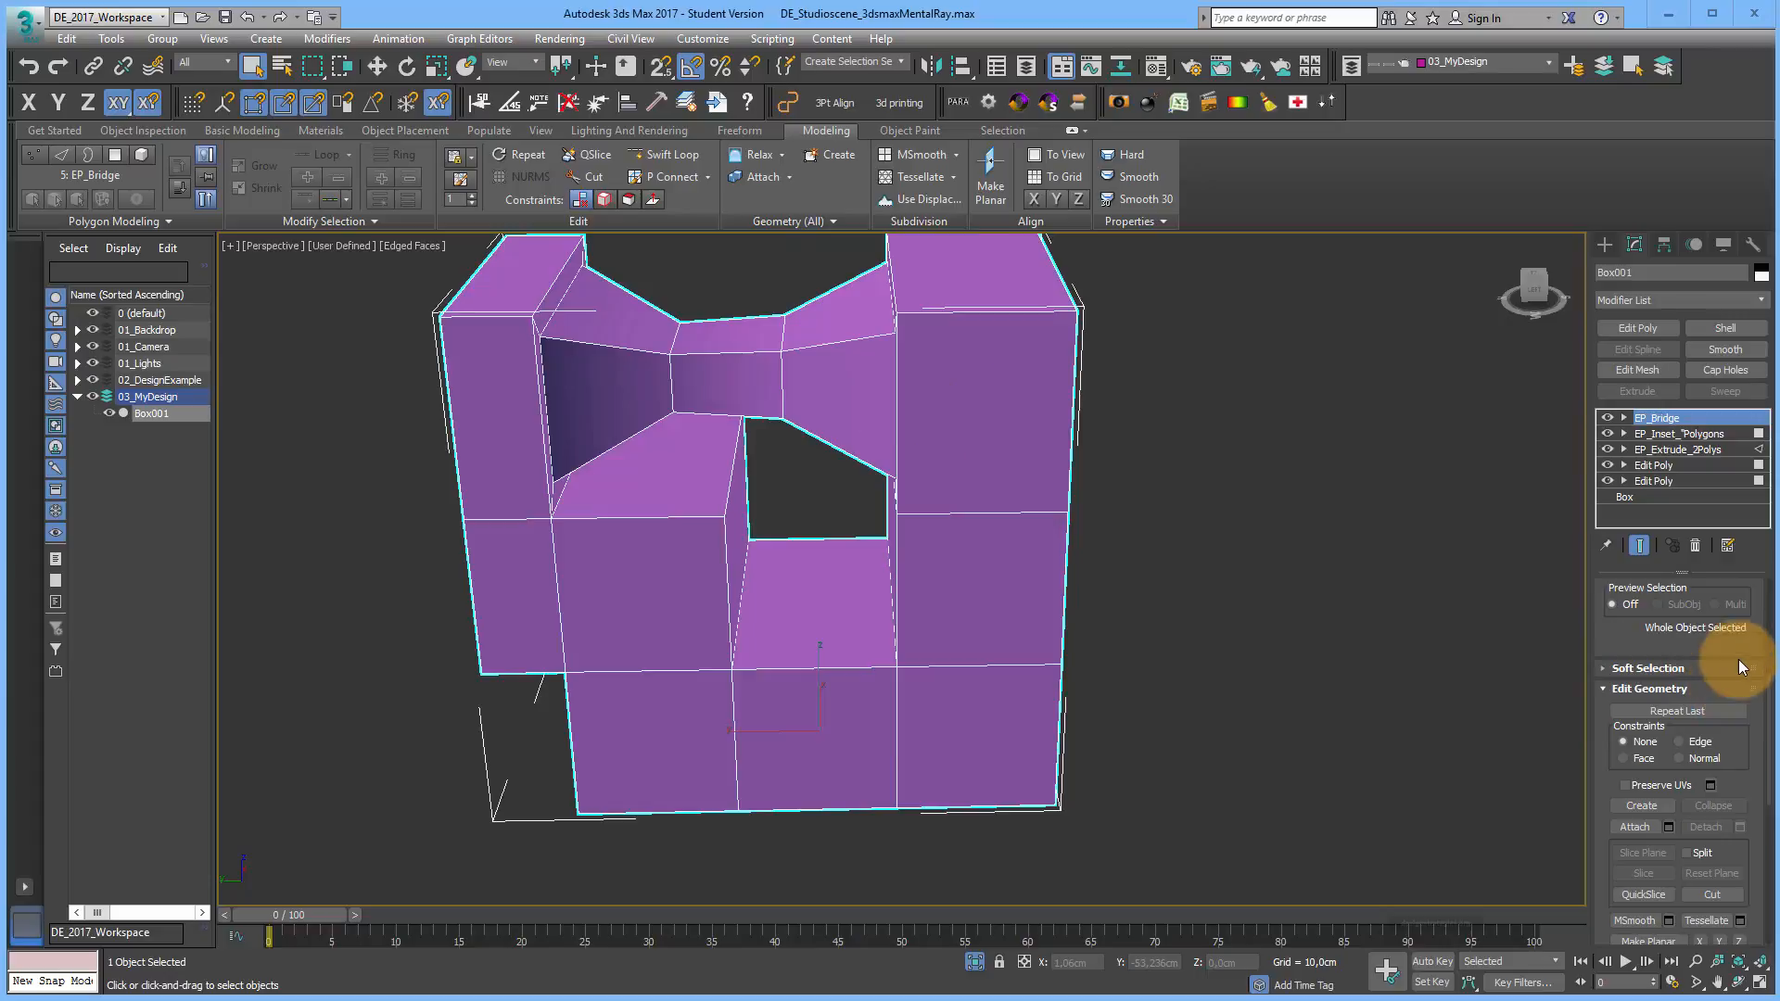
pyautogui.click(1658, 333)
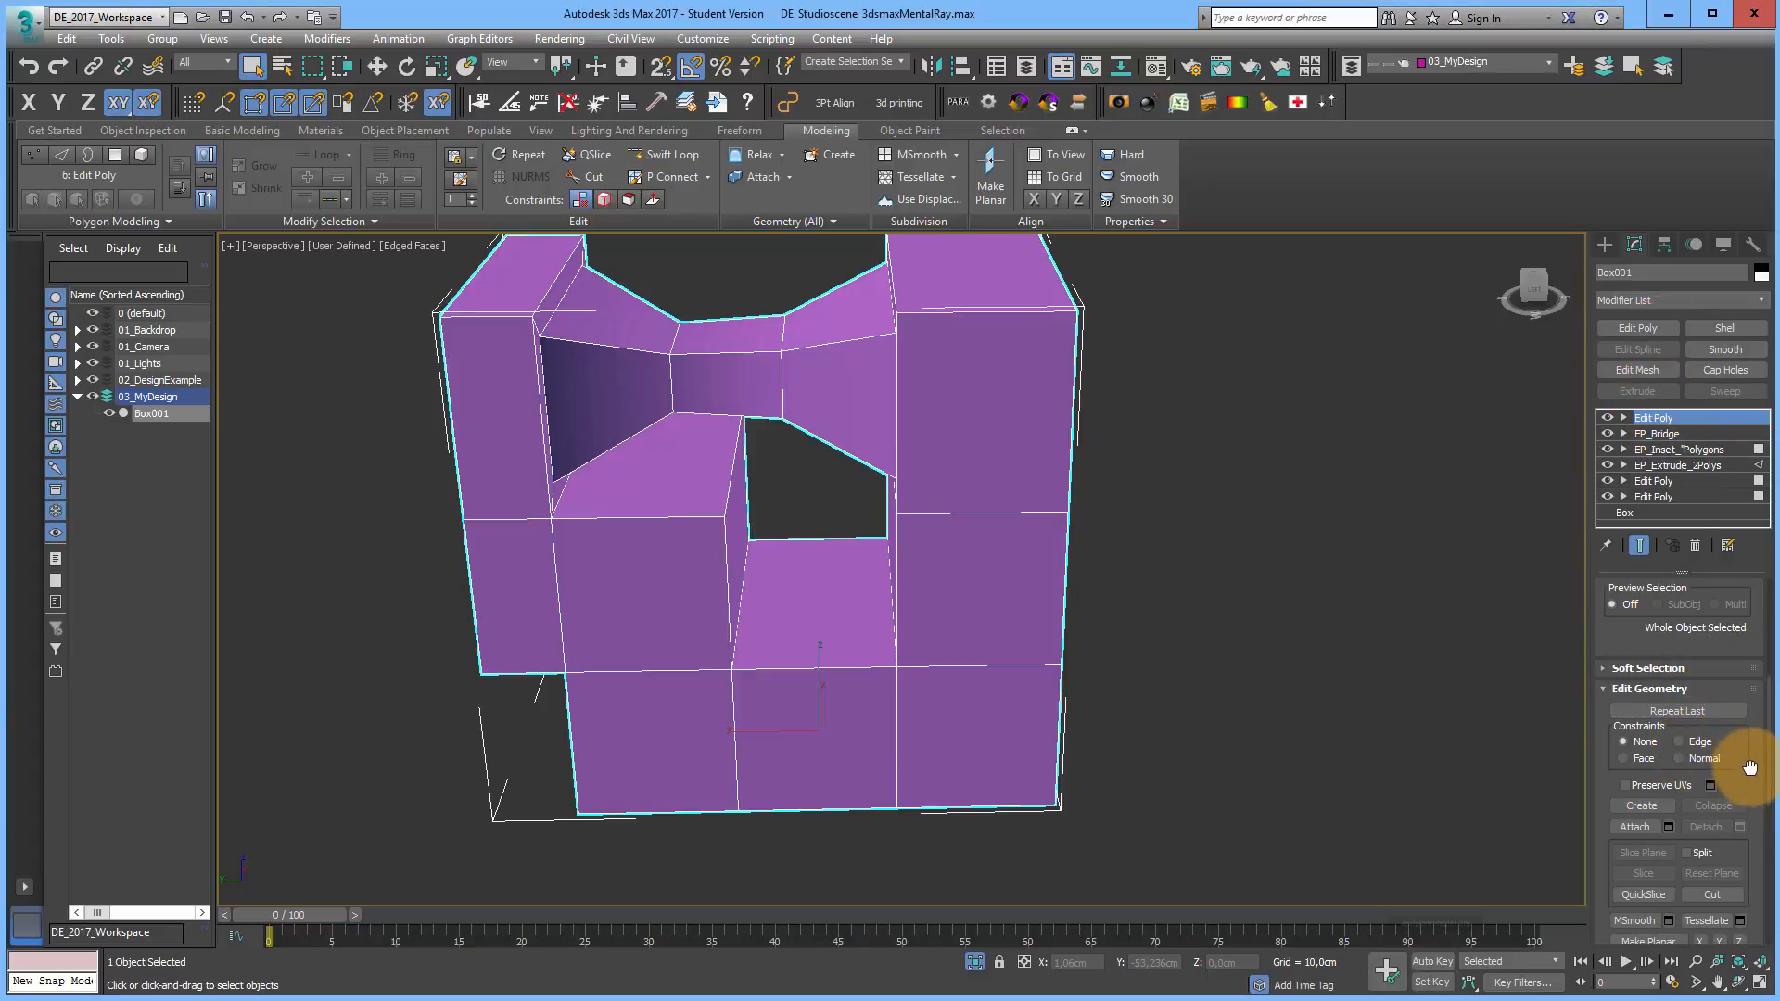
# Step: Try cutting a vertical edge down the middle of the wide tower's uppermost front polygon, and undo the cut
pyautogui.moveTo(1748, 740); pyautogui.dragTo(1754, 656)
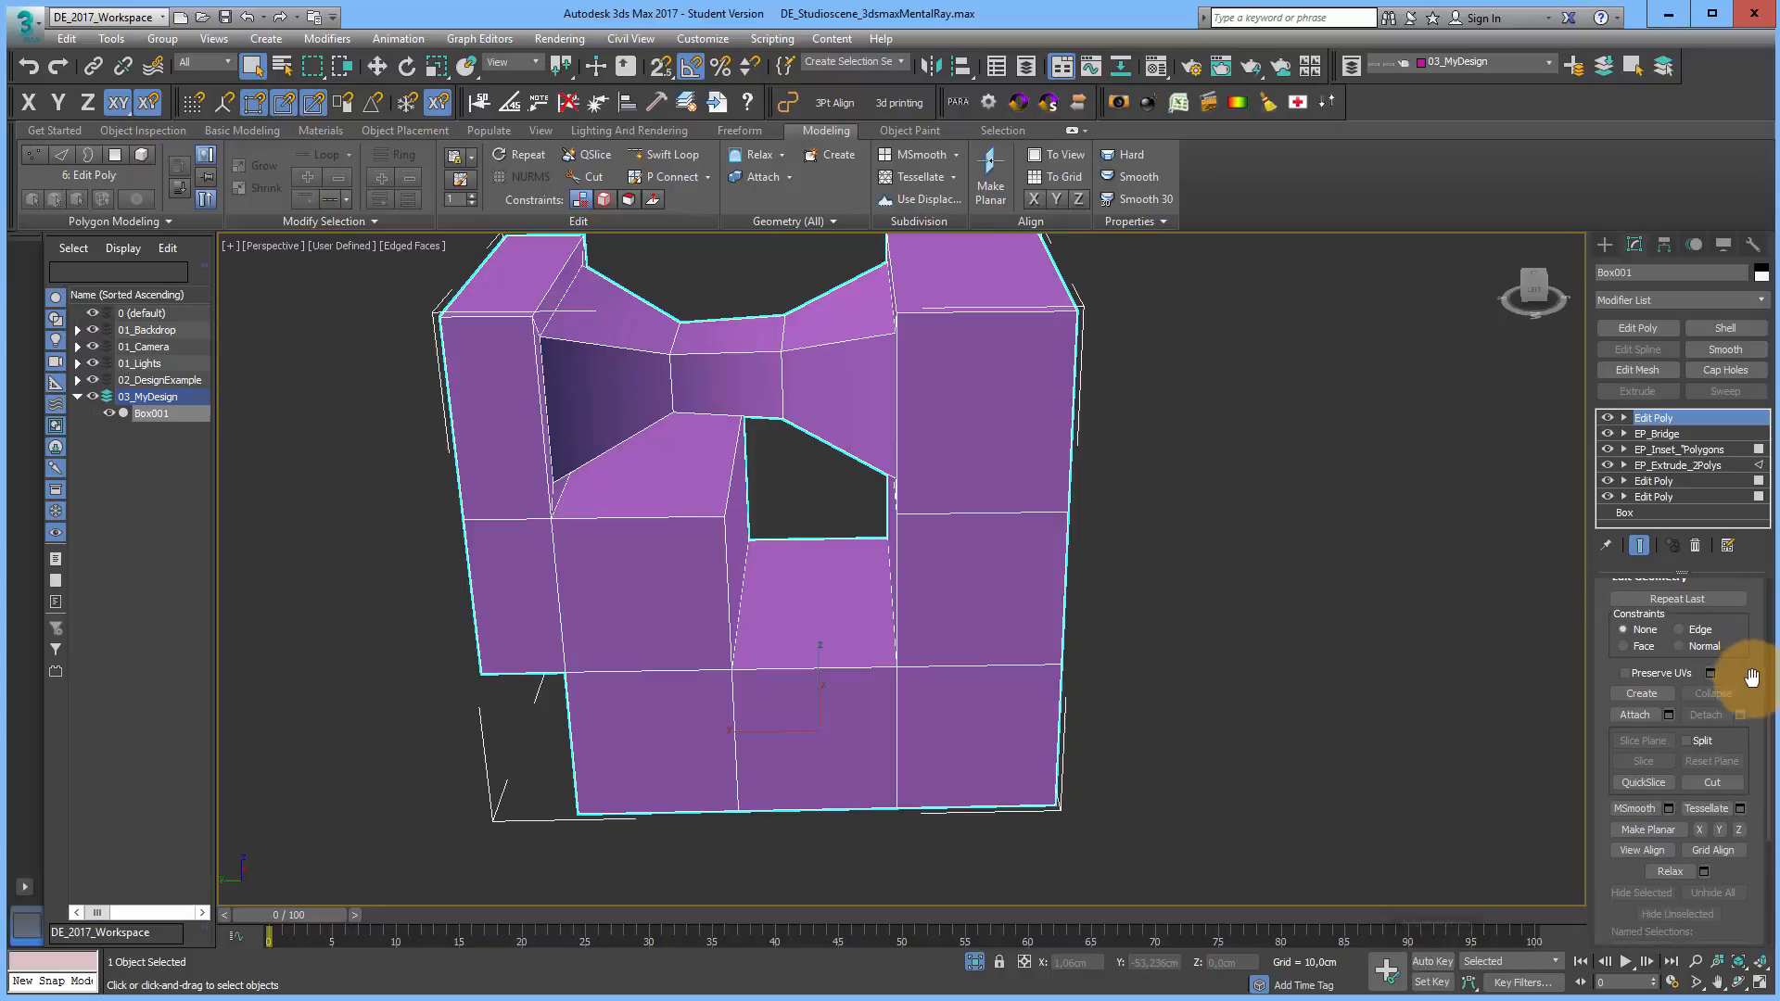
pyautogui.click(1726, 781)
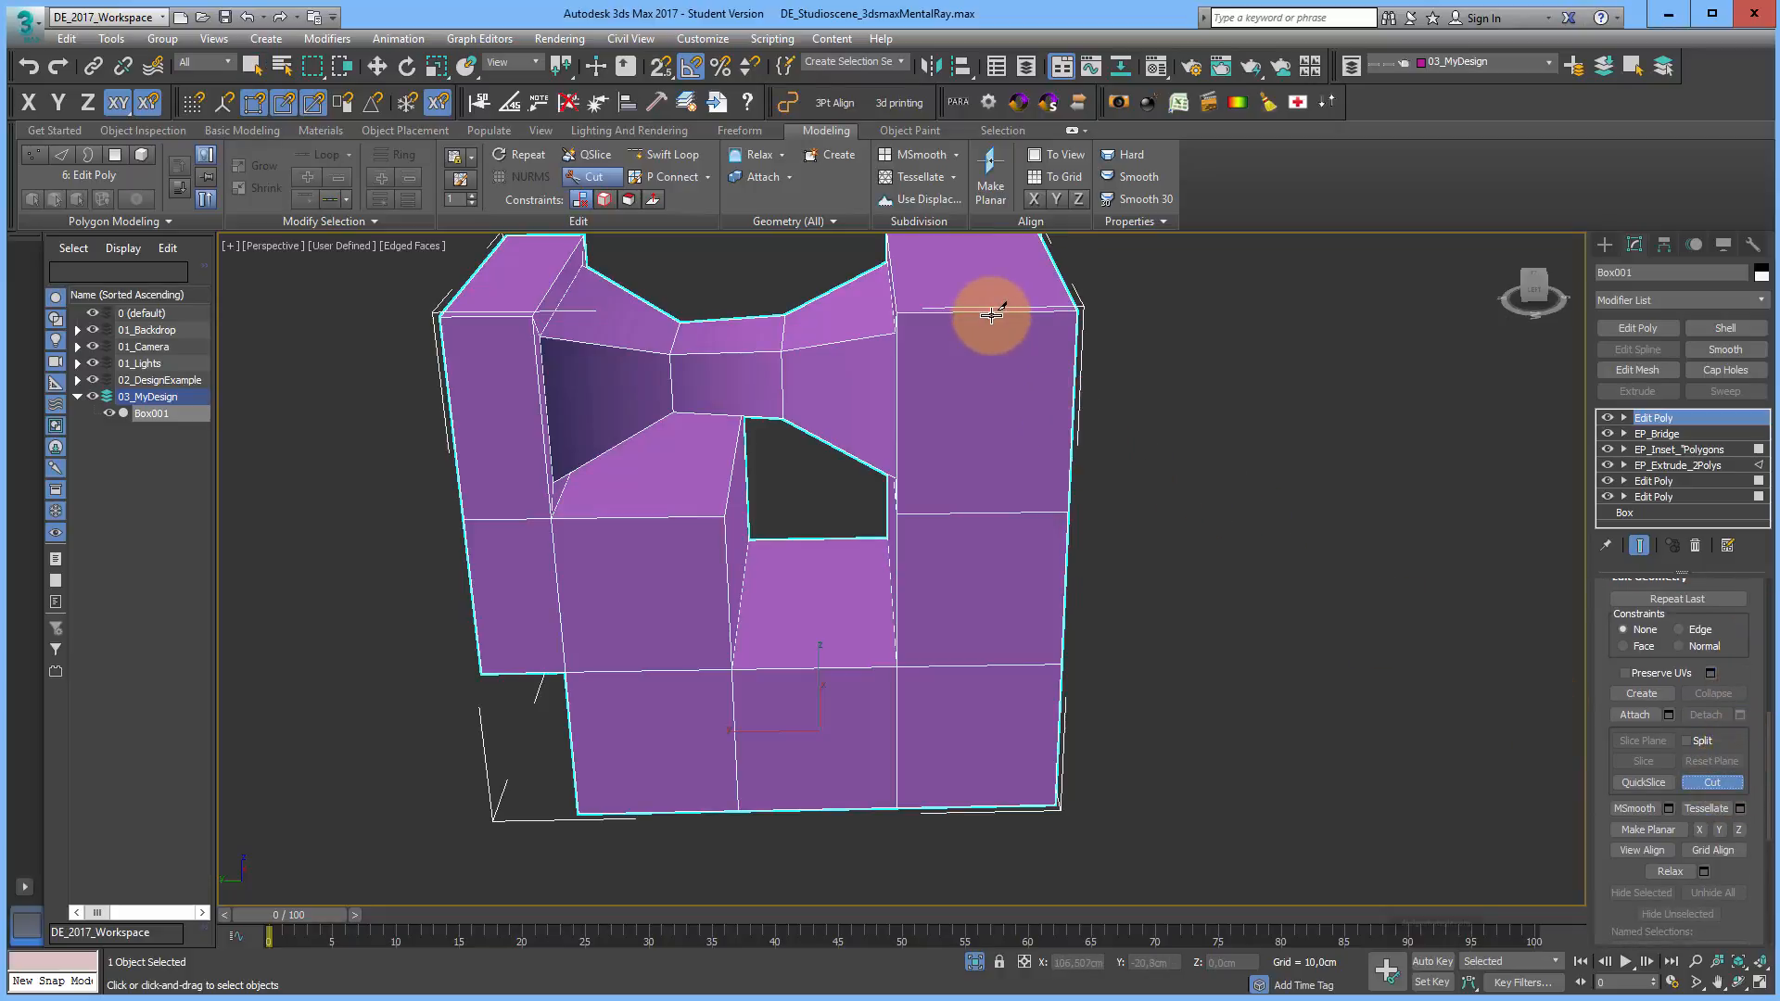
pyautogui.click(907, 312)
pyautogui.click(988, 313)
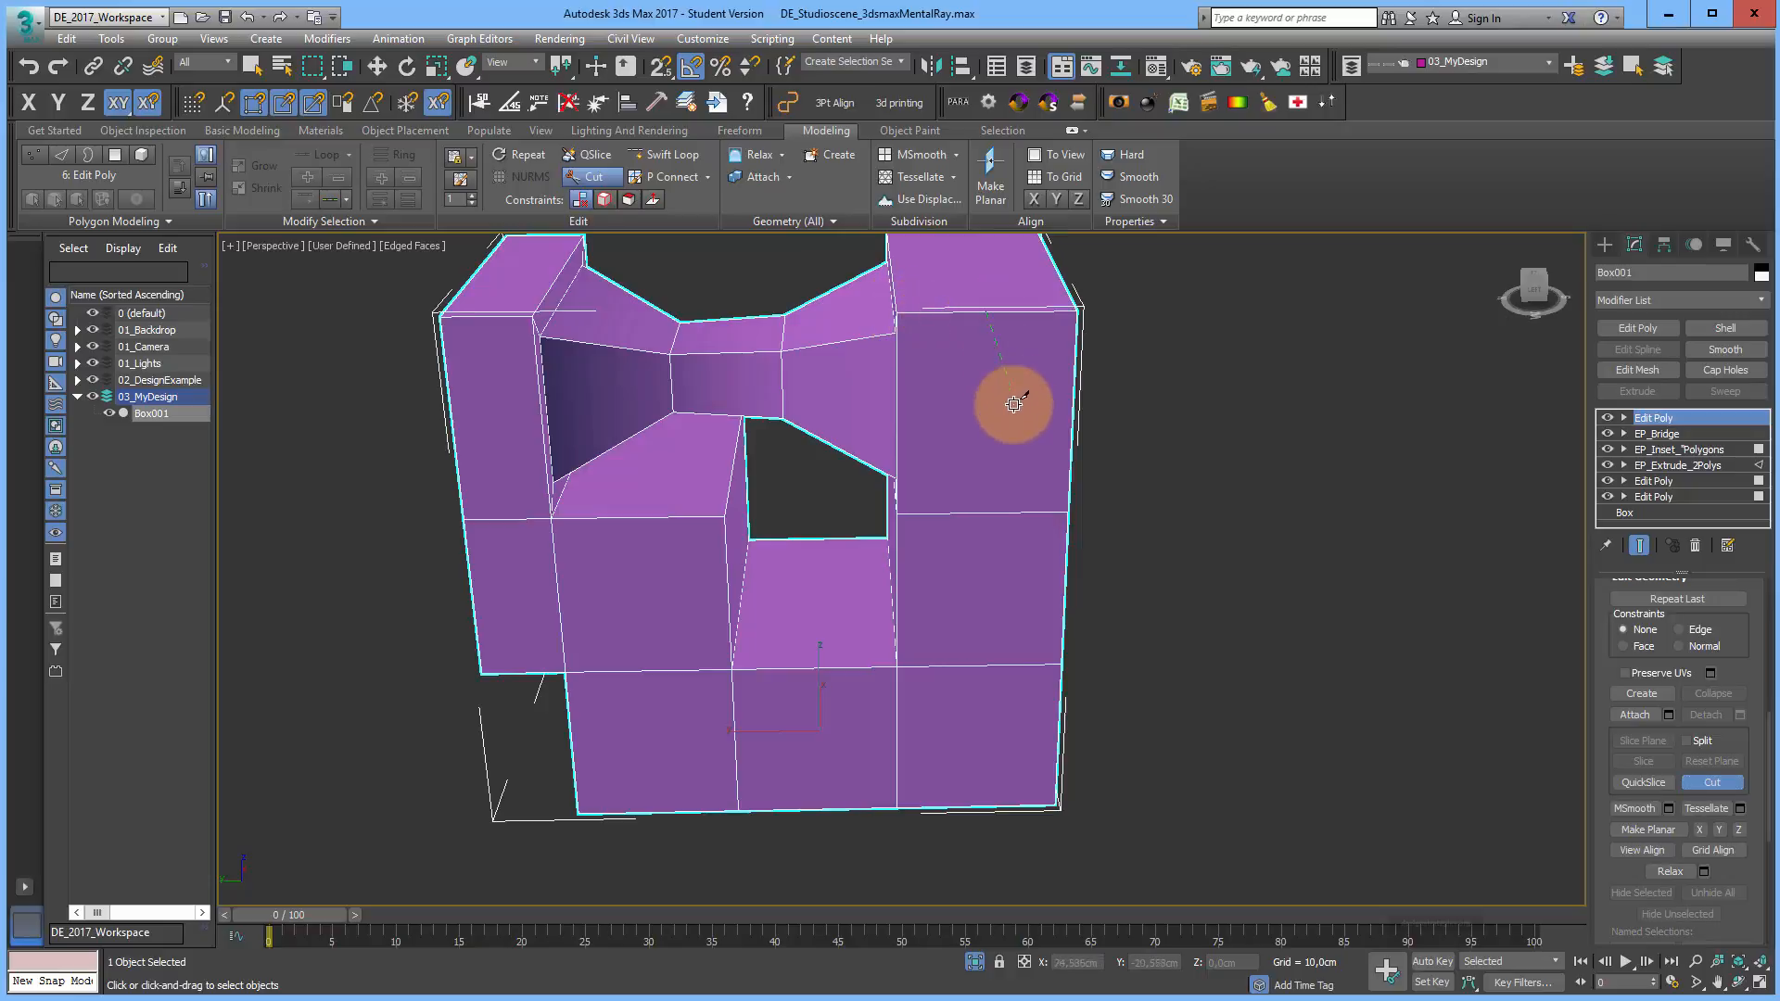
pyautogui.click(995, 513)
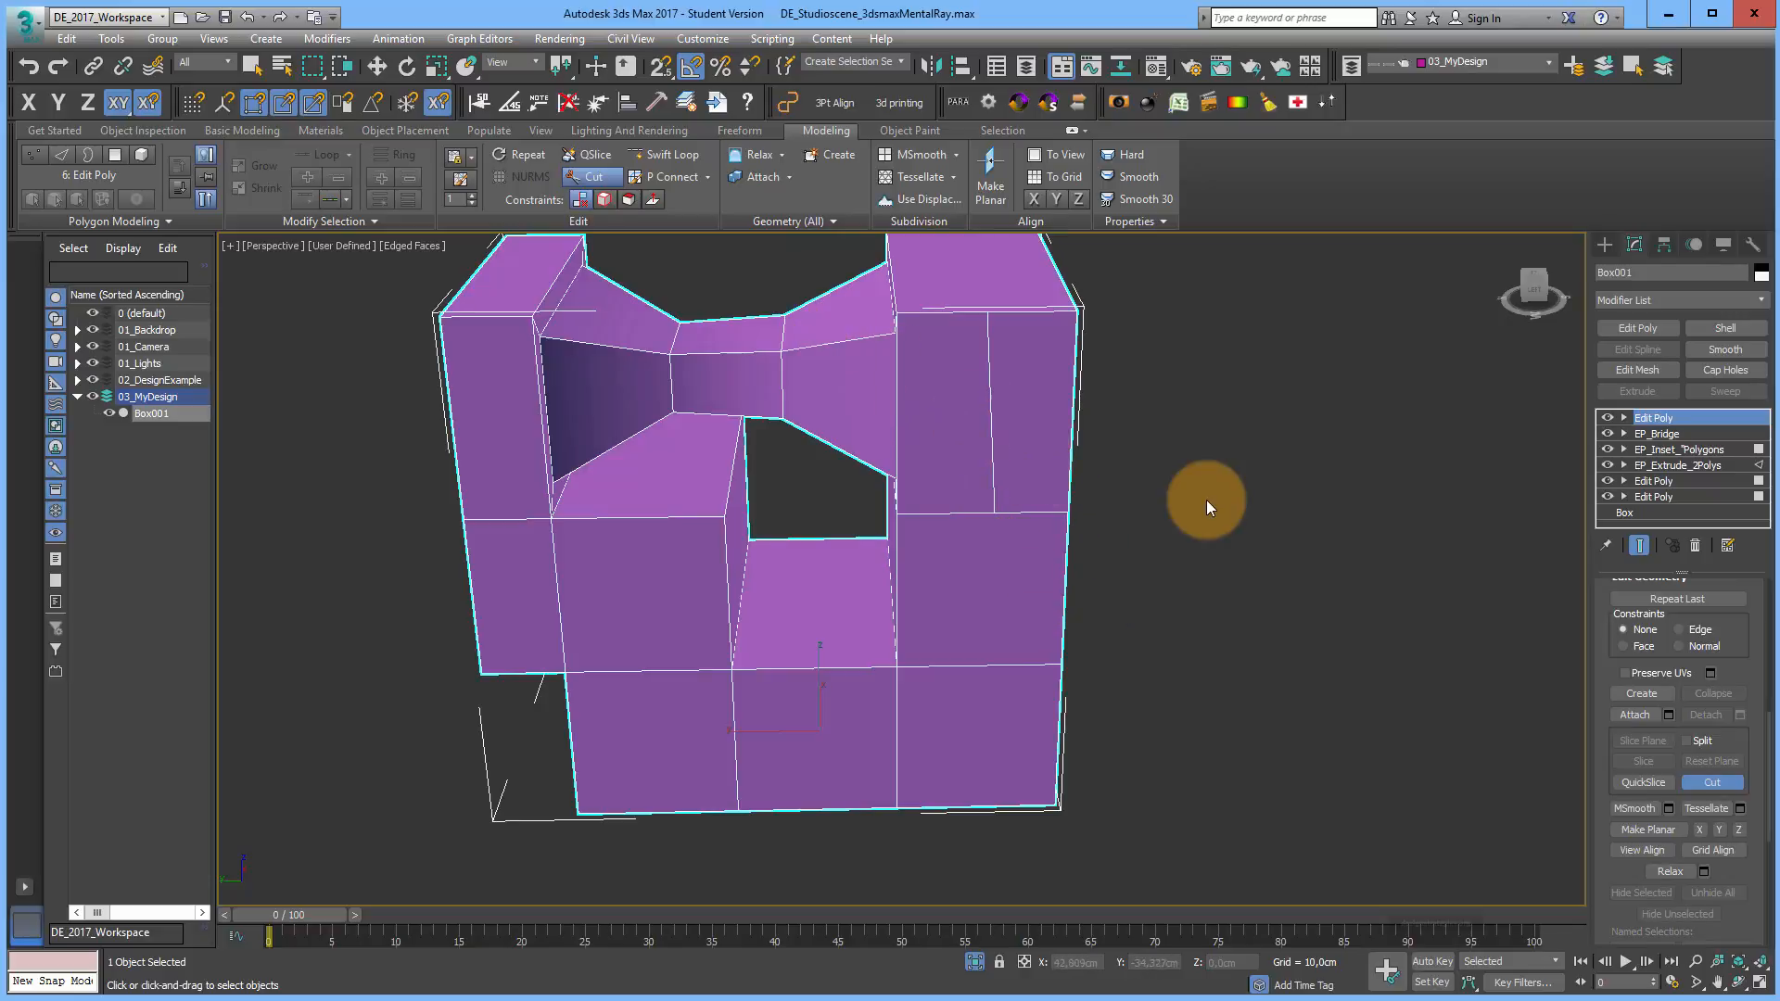
pyautogui.click(1711, 783)
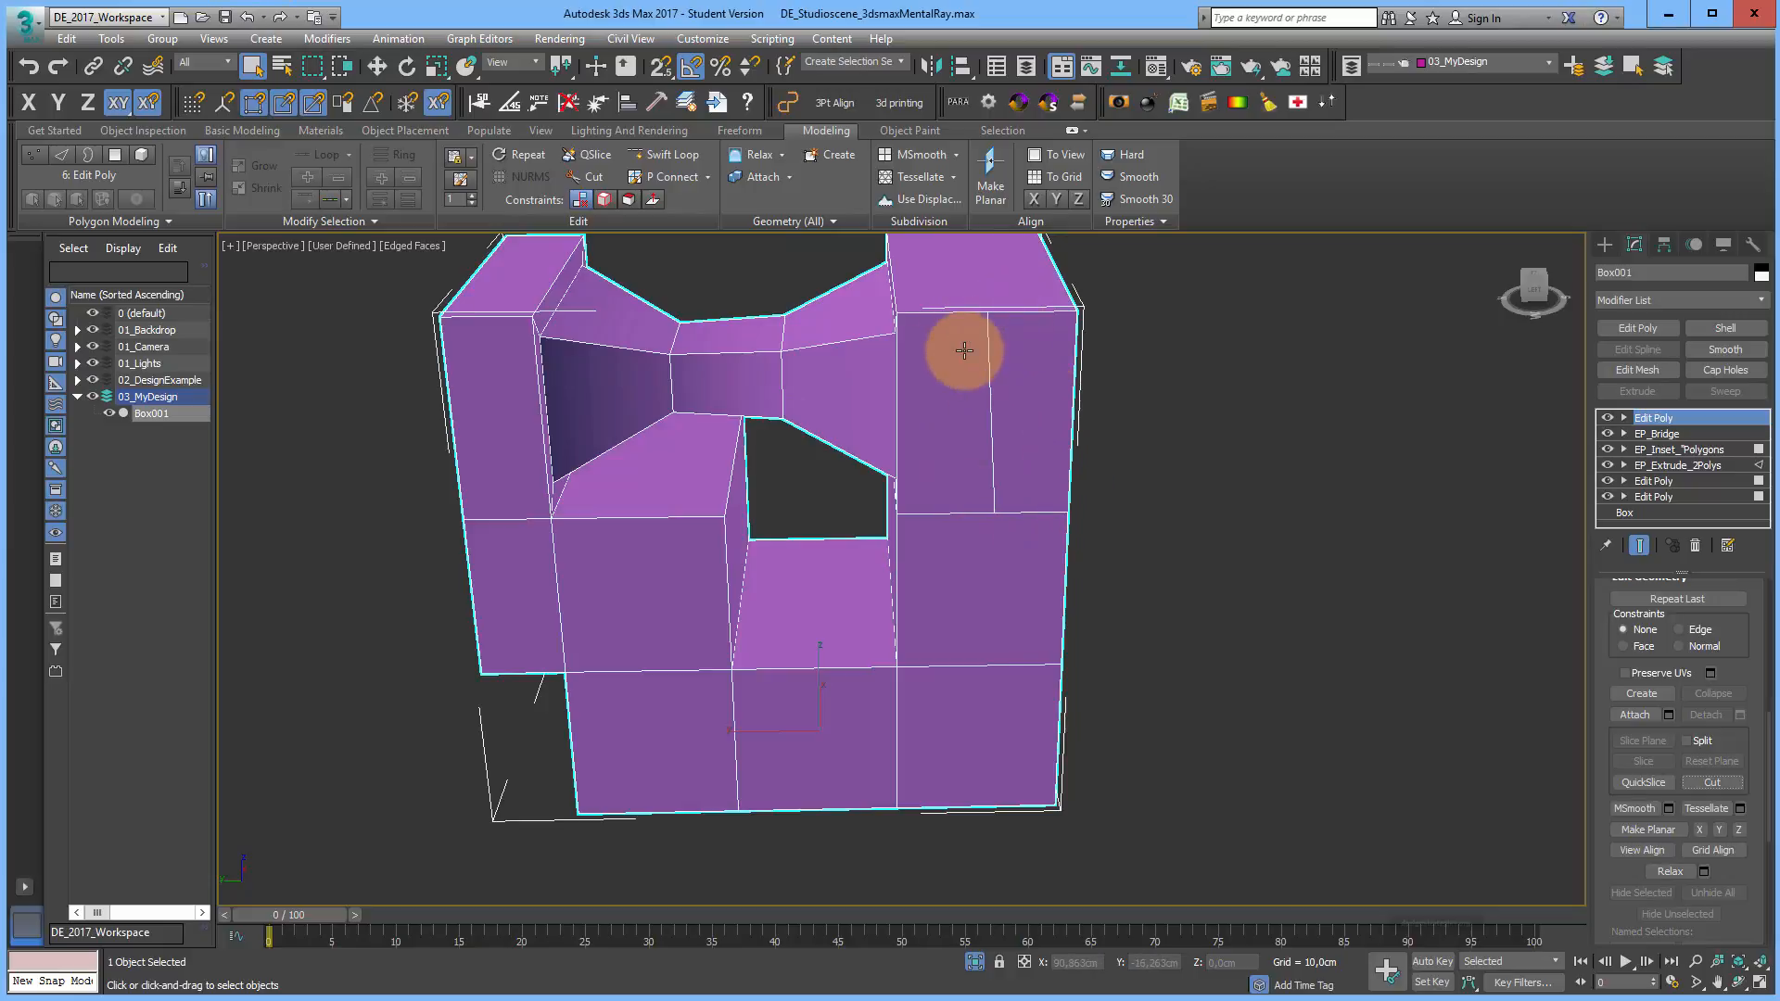
pyautogui.click(249, 19)
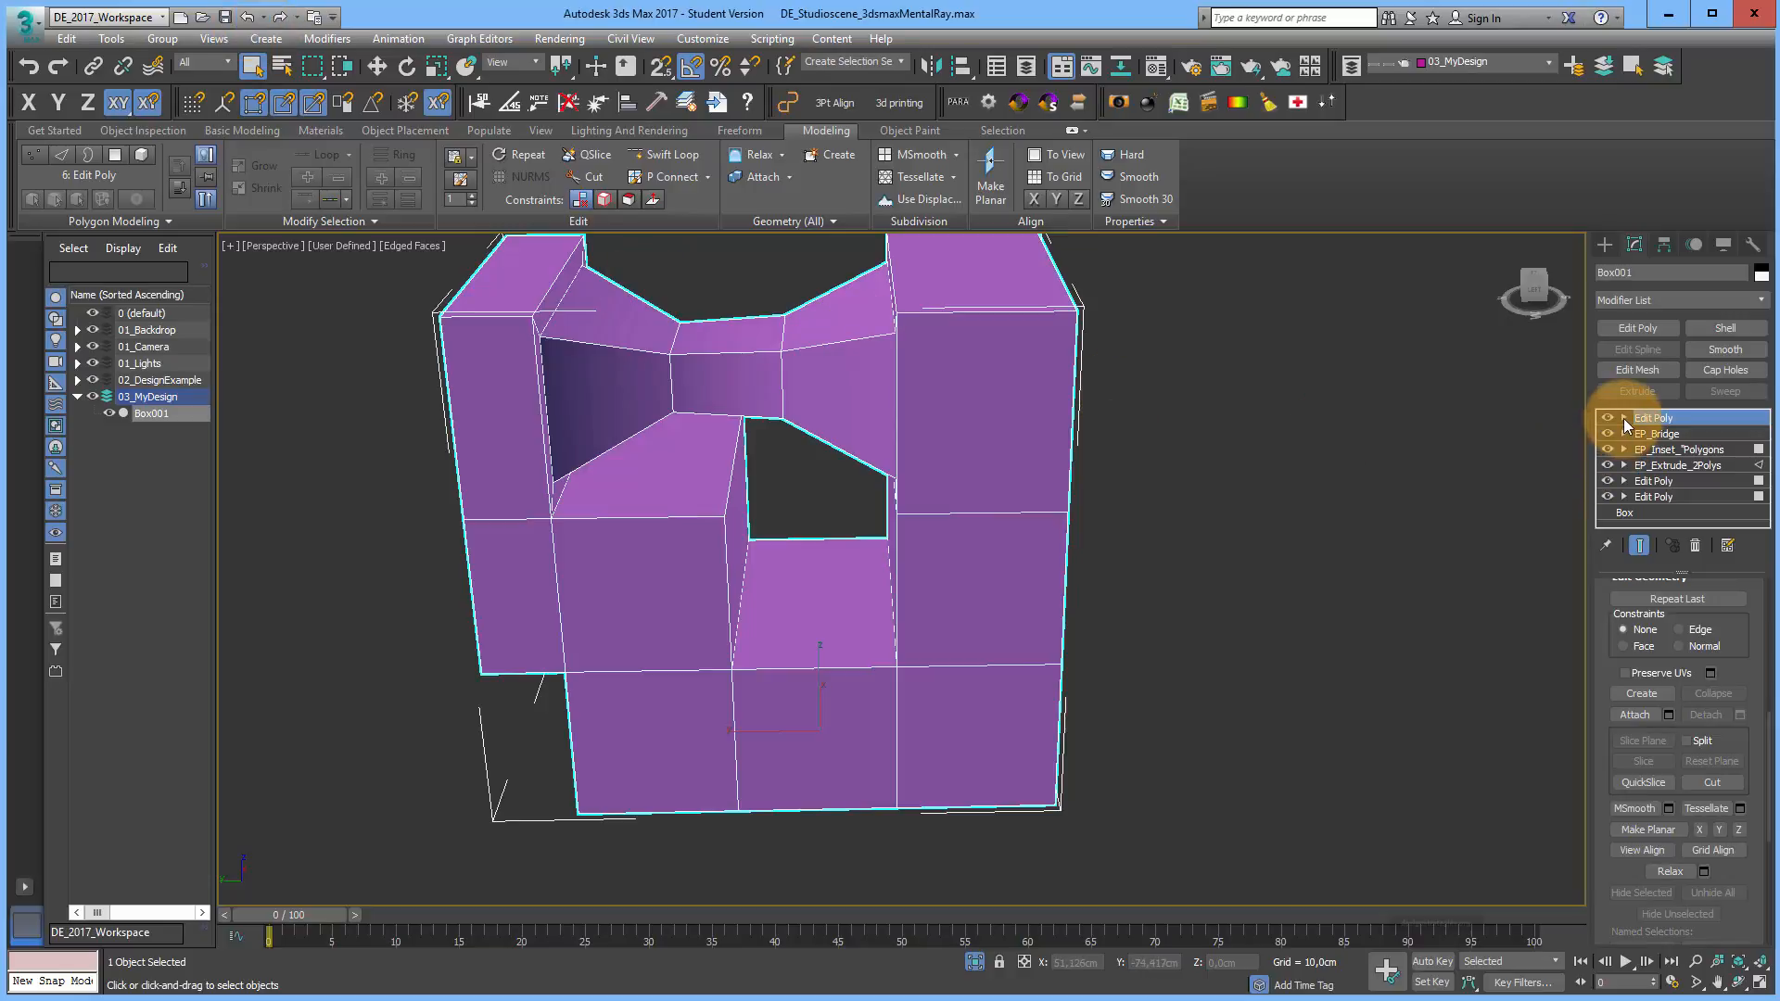
# Step: At the new modifier's Edge level, select the upper and lower edges of the wide tower's uppermost front polygon and open the Connect settings
pyautogui.click(1623, 418)
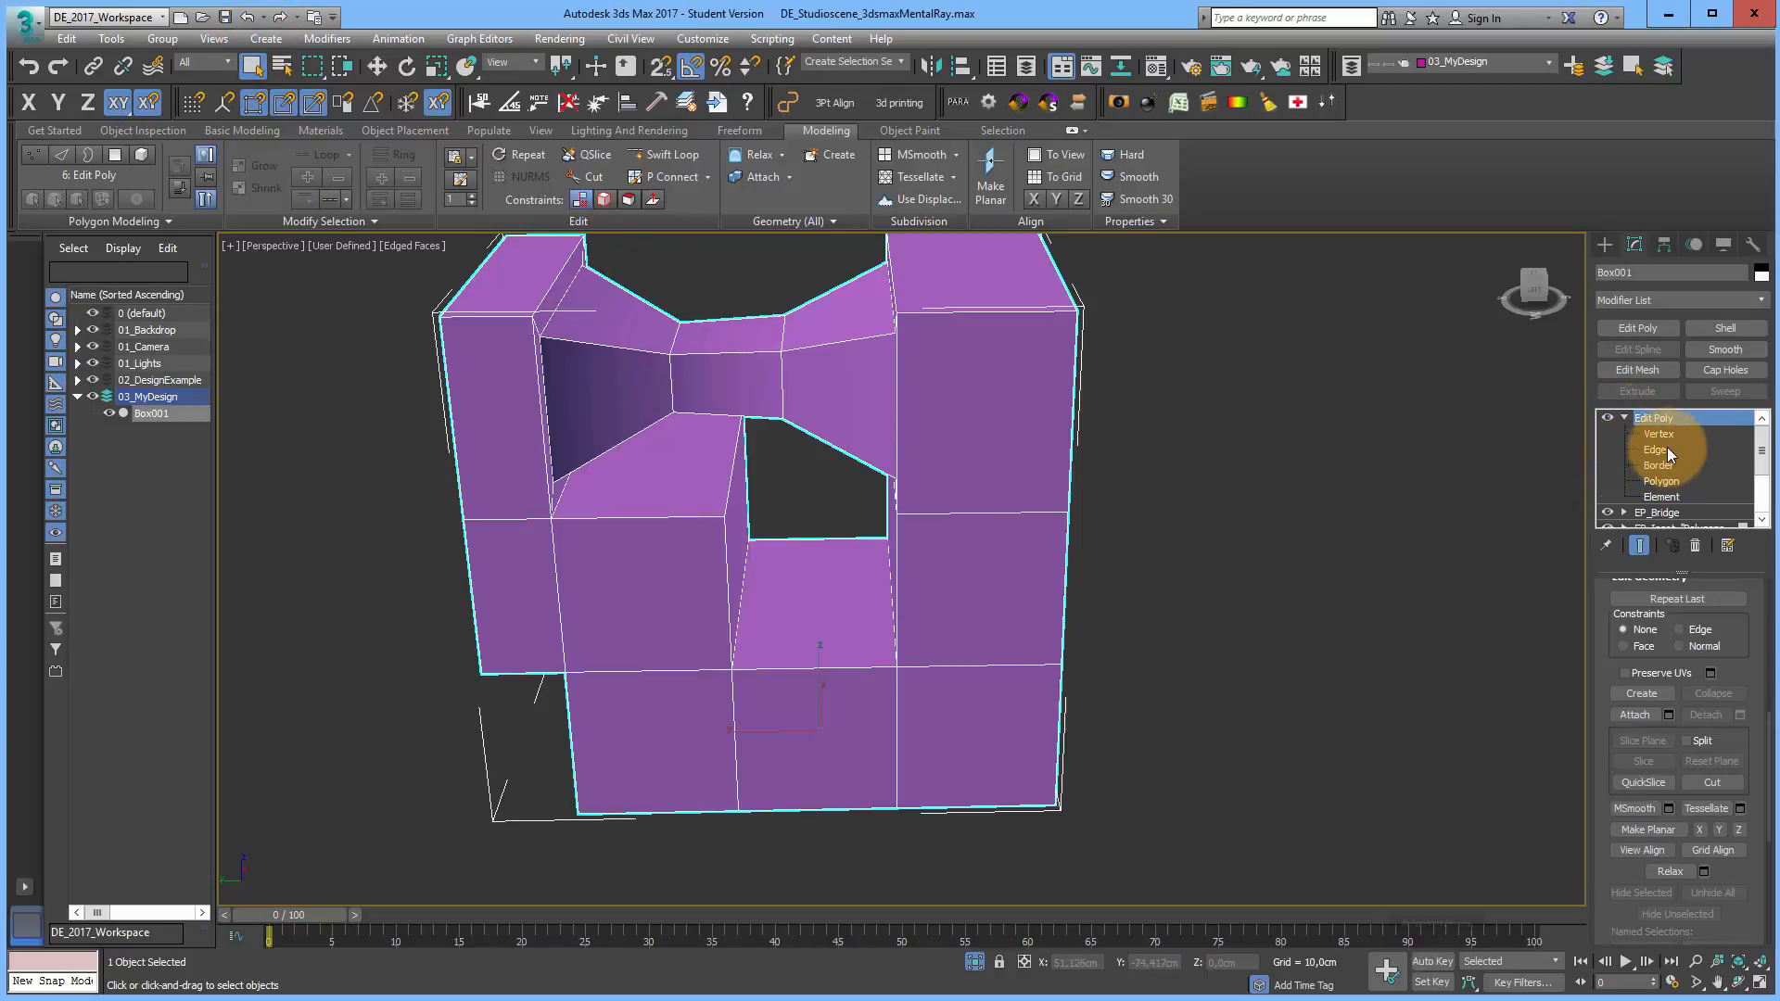
pyautogui.click(1655, 450)
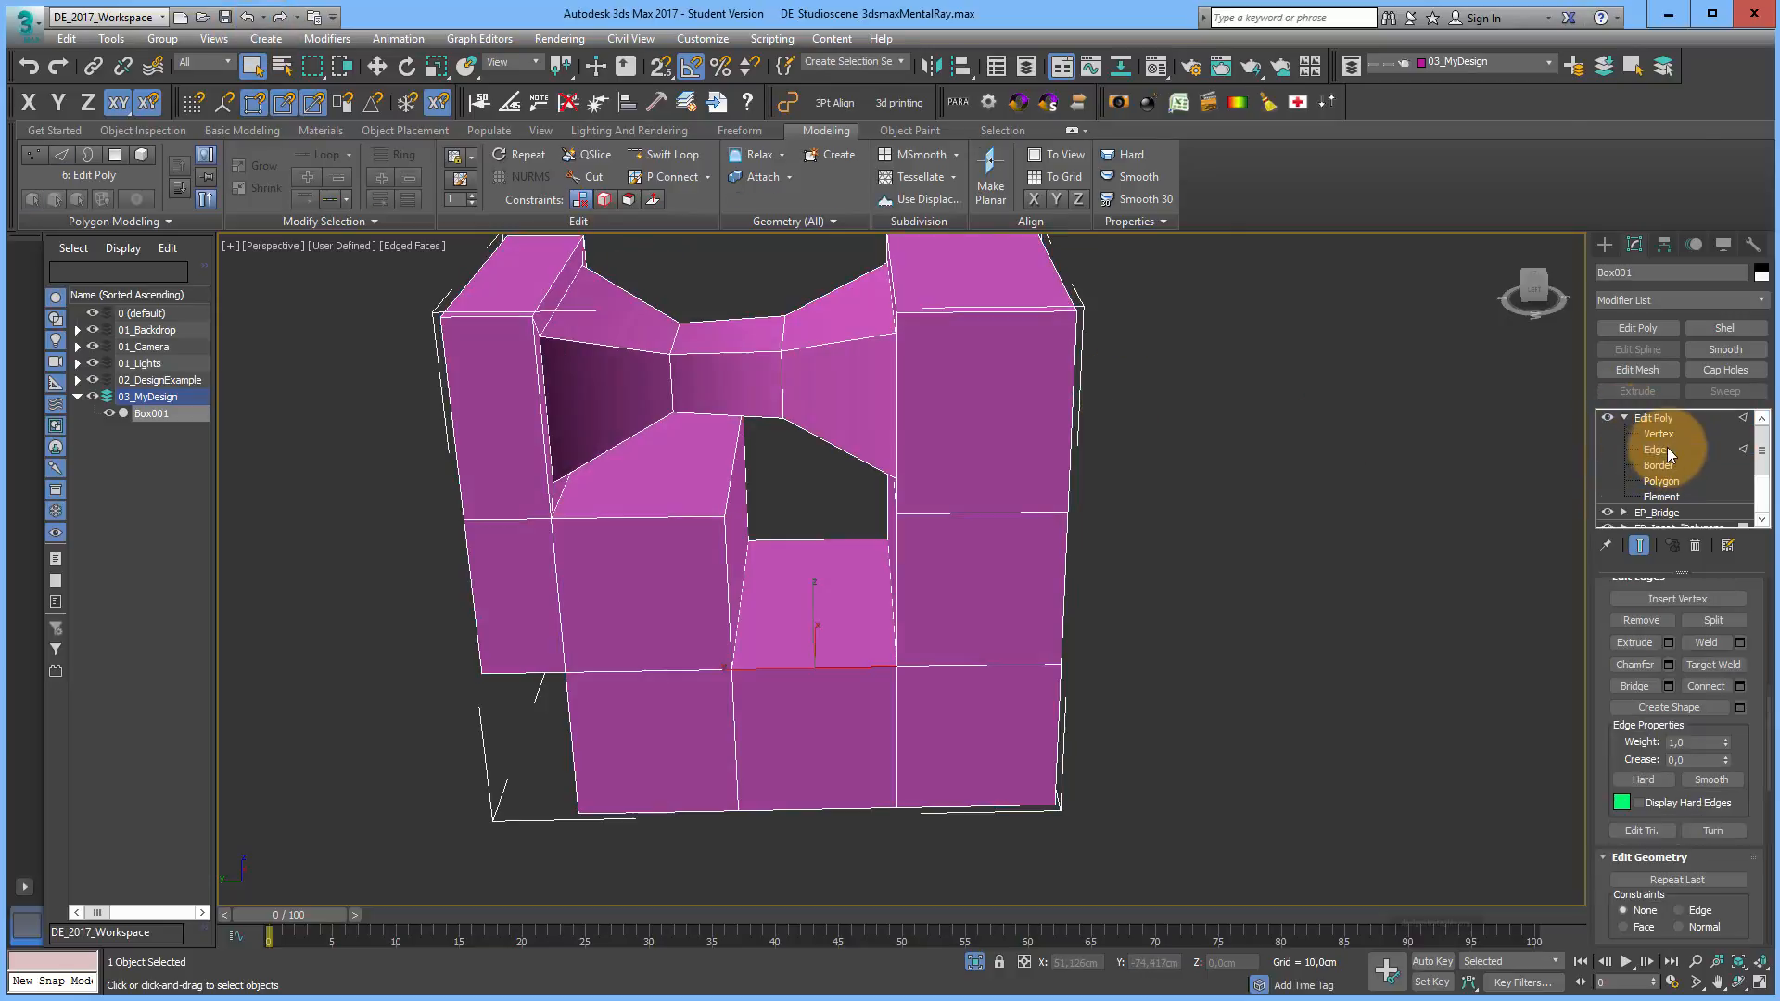
pyautogui.click(1004, 511)
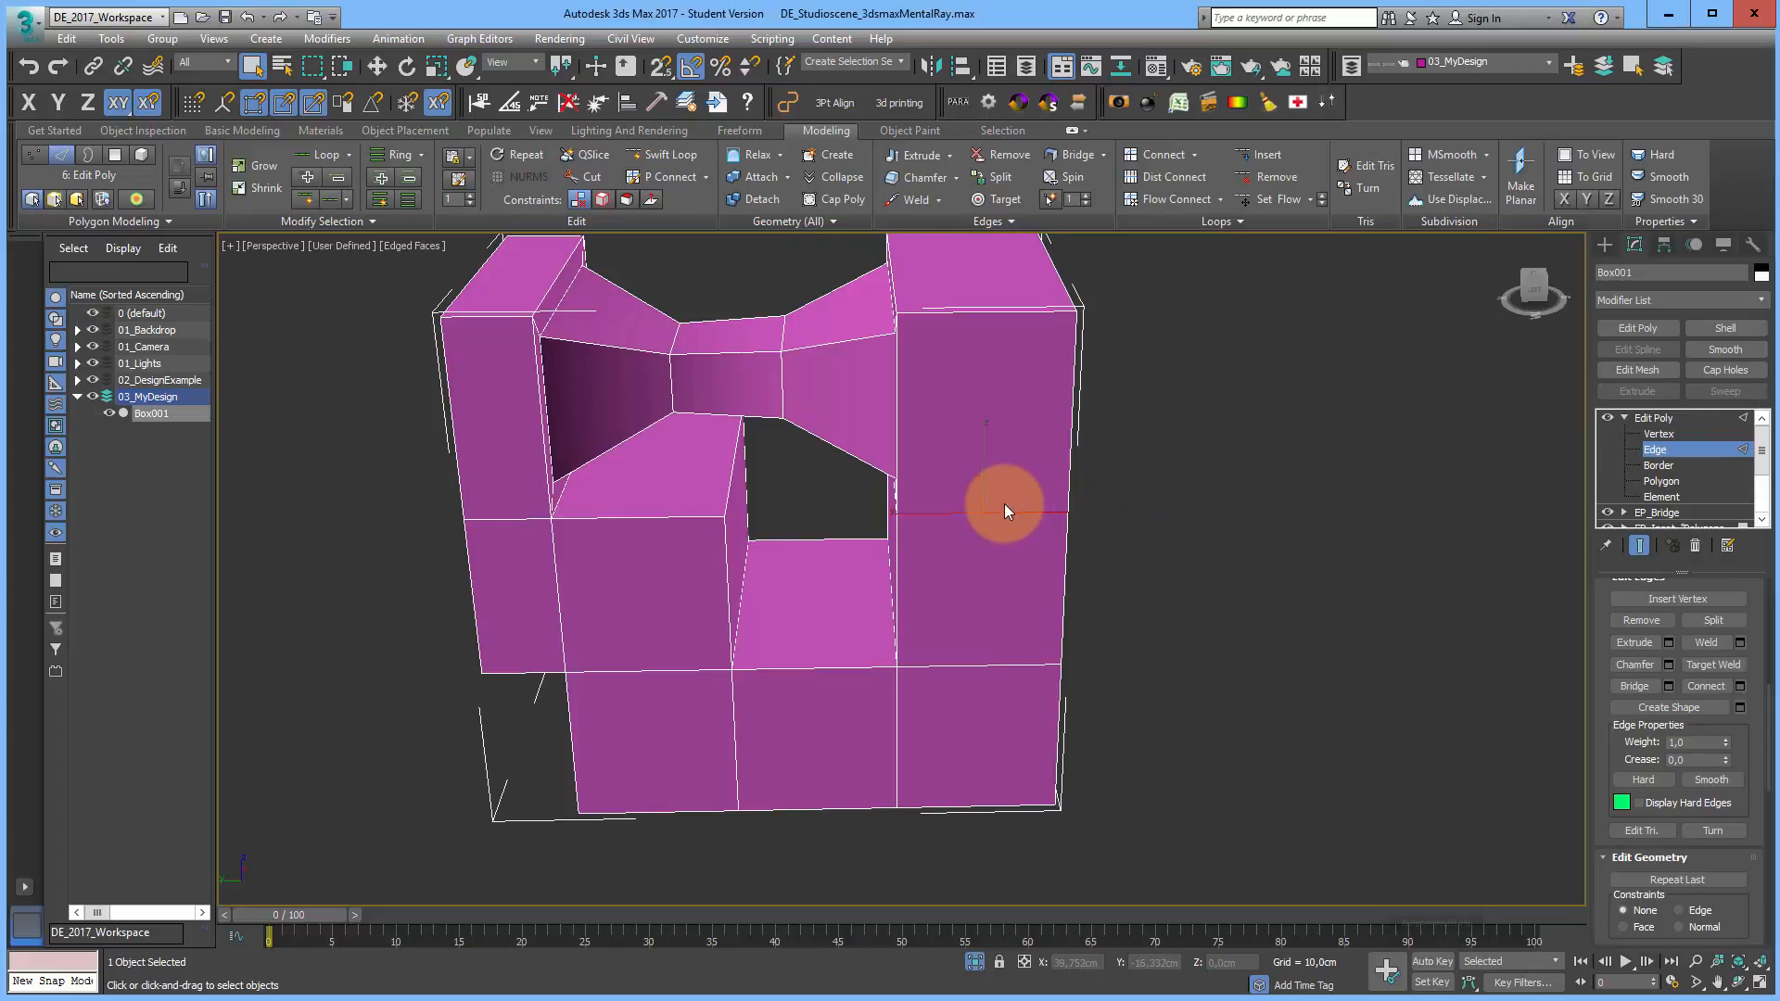
pyautogui.keyDown('ctrl'); pyautogui.click(1011, 312); pyautogui.keyUp('ctrl')
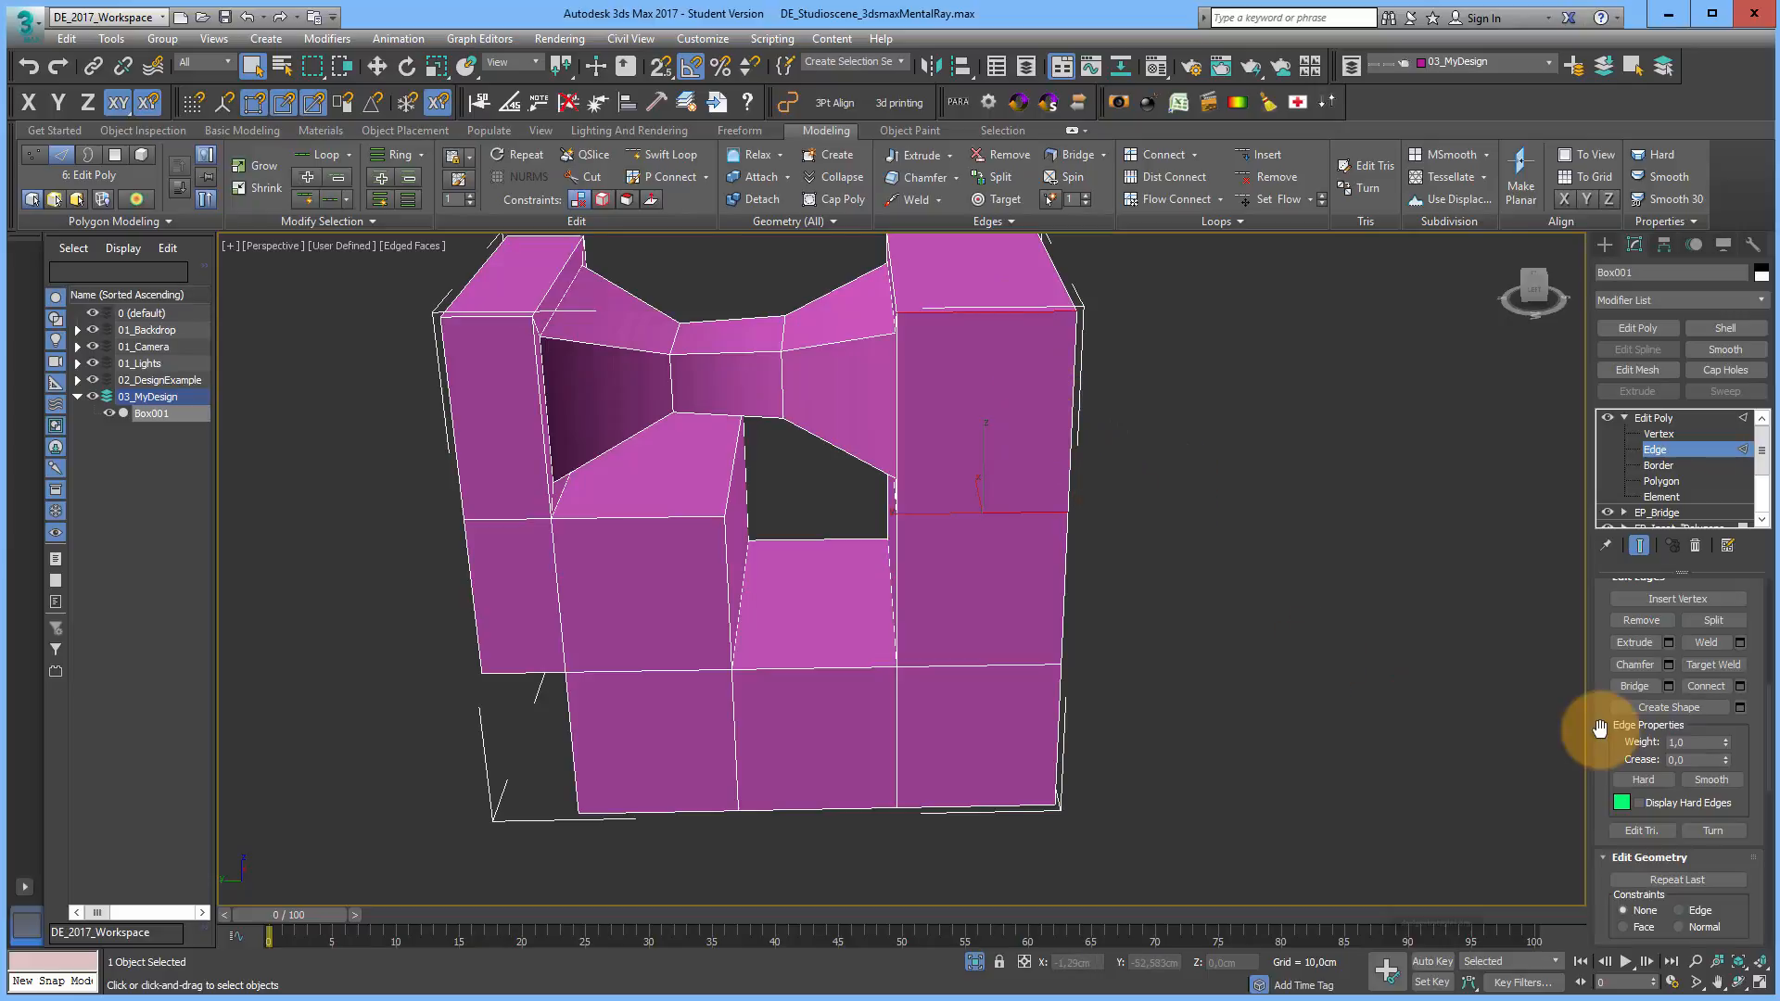
pyautogui.click(1740, 686)
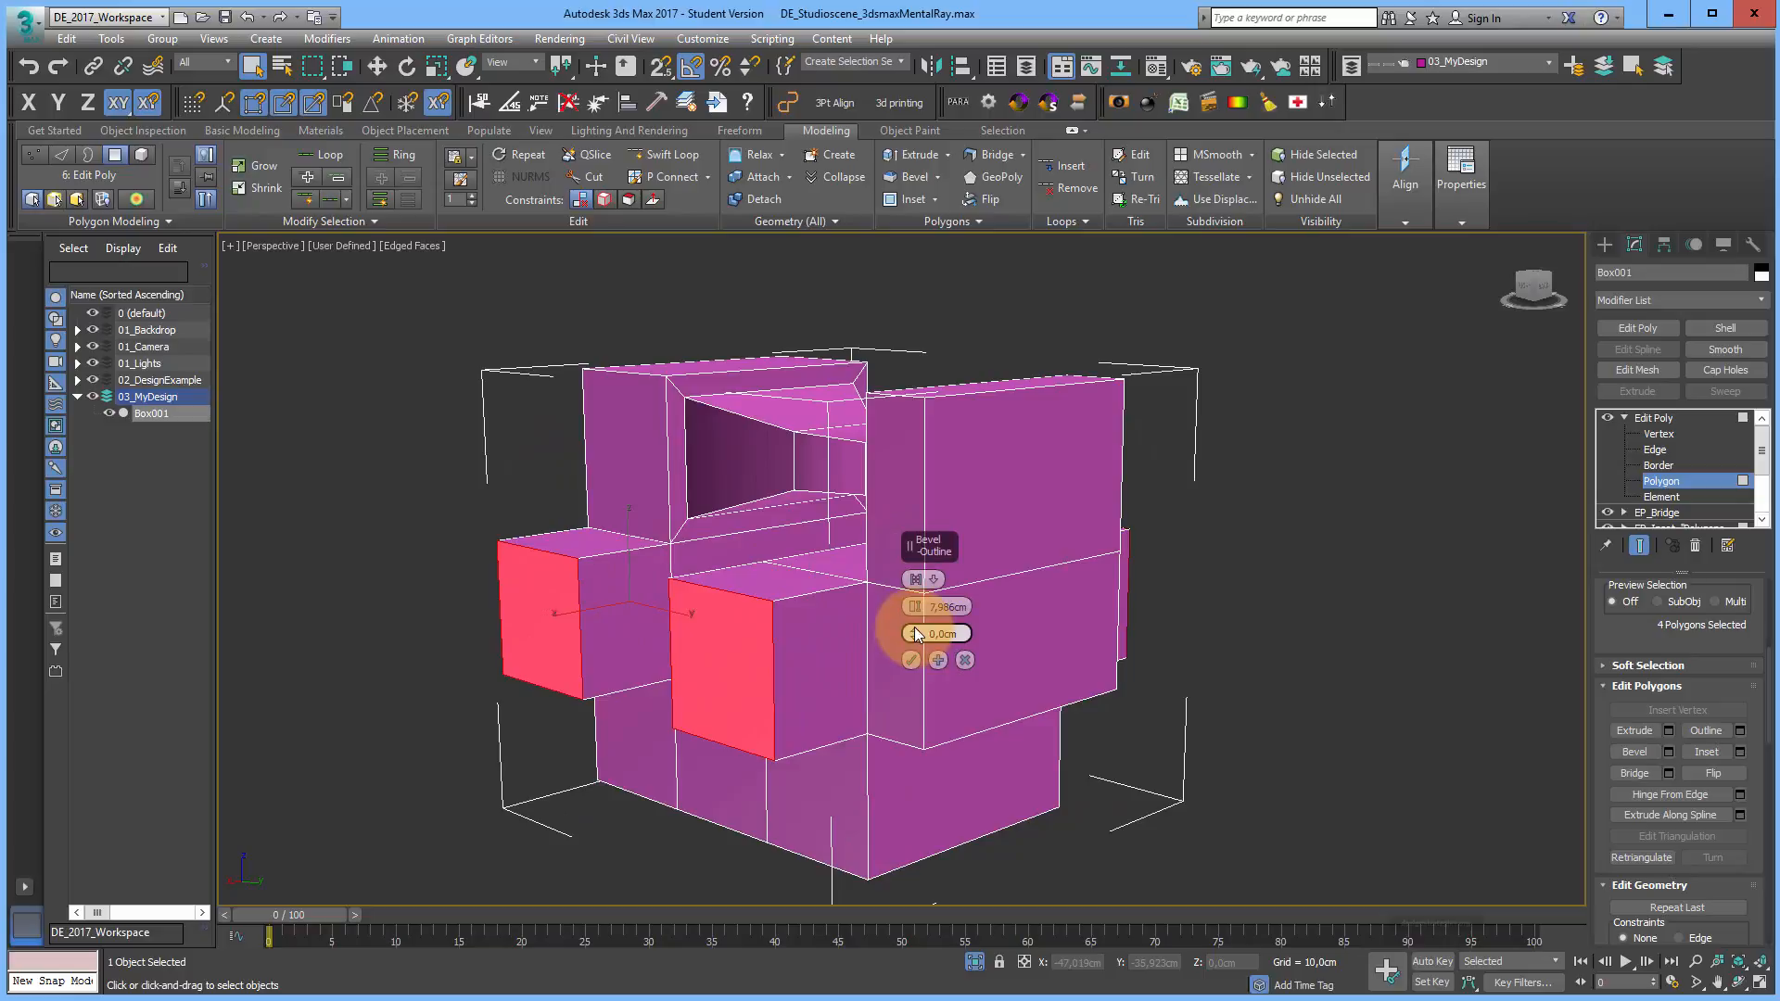
# Step: Bevel the four selected polygons with a height of 8 cm and an outline of -3 cm
pyautogui.moveTo(914, 630)
pyautogui.mouseDown()
pyautogui.moveTo(909, 615)
pyautogui.moveTo(908, 654)
pyautogui.moveTo(909, 582)
pyautogui.moveTo(912, 654)
pyautogui.mouseUp()
pyautogui.click(947, 607)
pyautogui.write('8')
pyautogui.press('Tab')
pyautogui.write('-3')
pyautogui.press('Return')
pyautogui.click(911, 660)
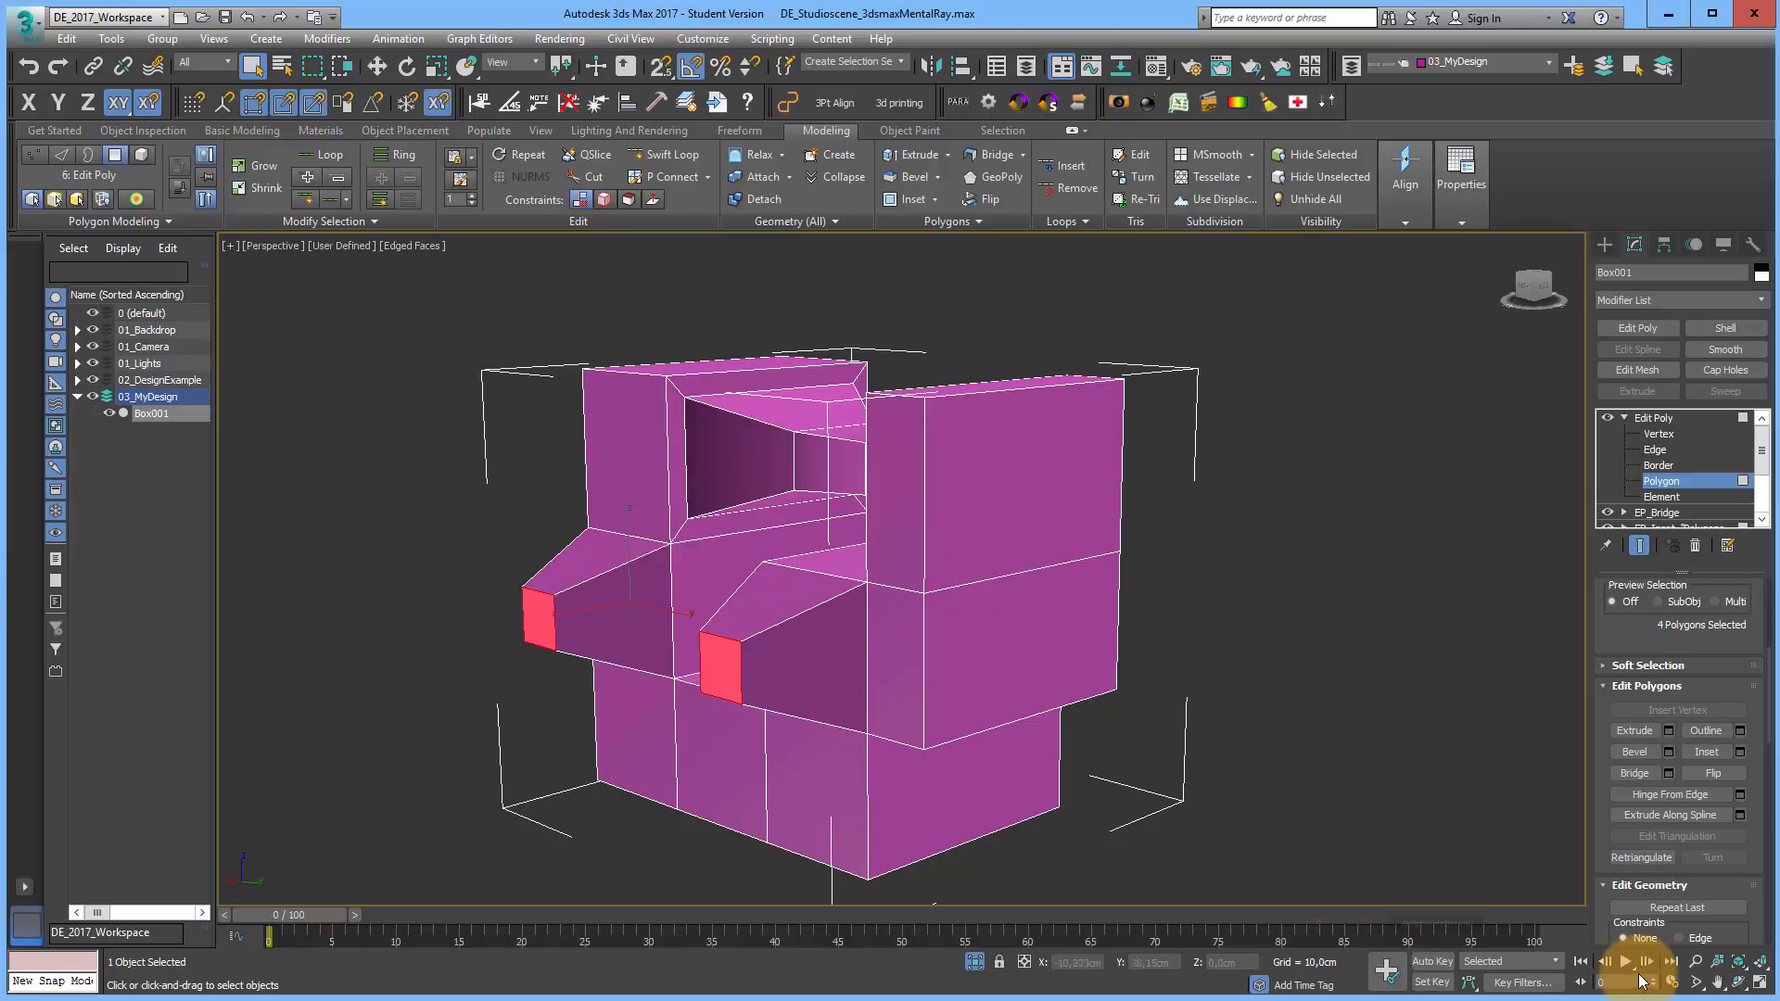
pyautogui.click(1738, 982)
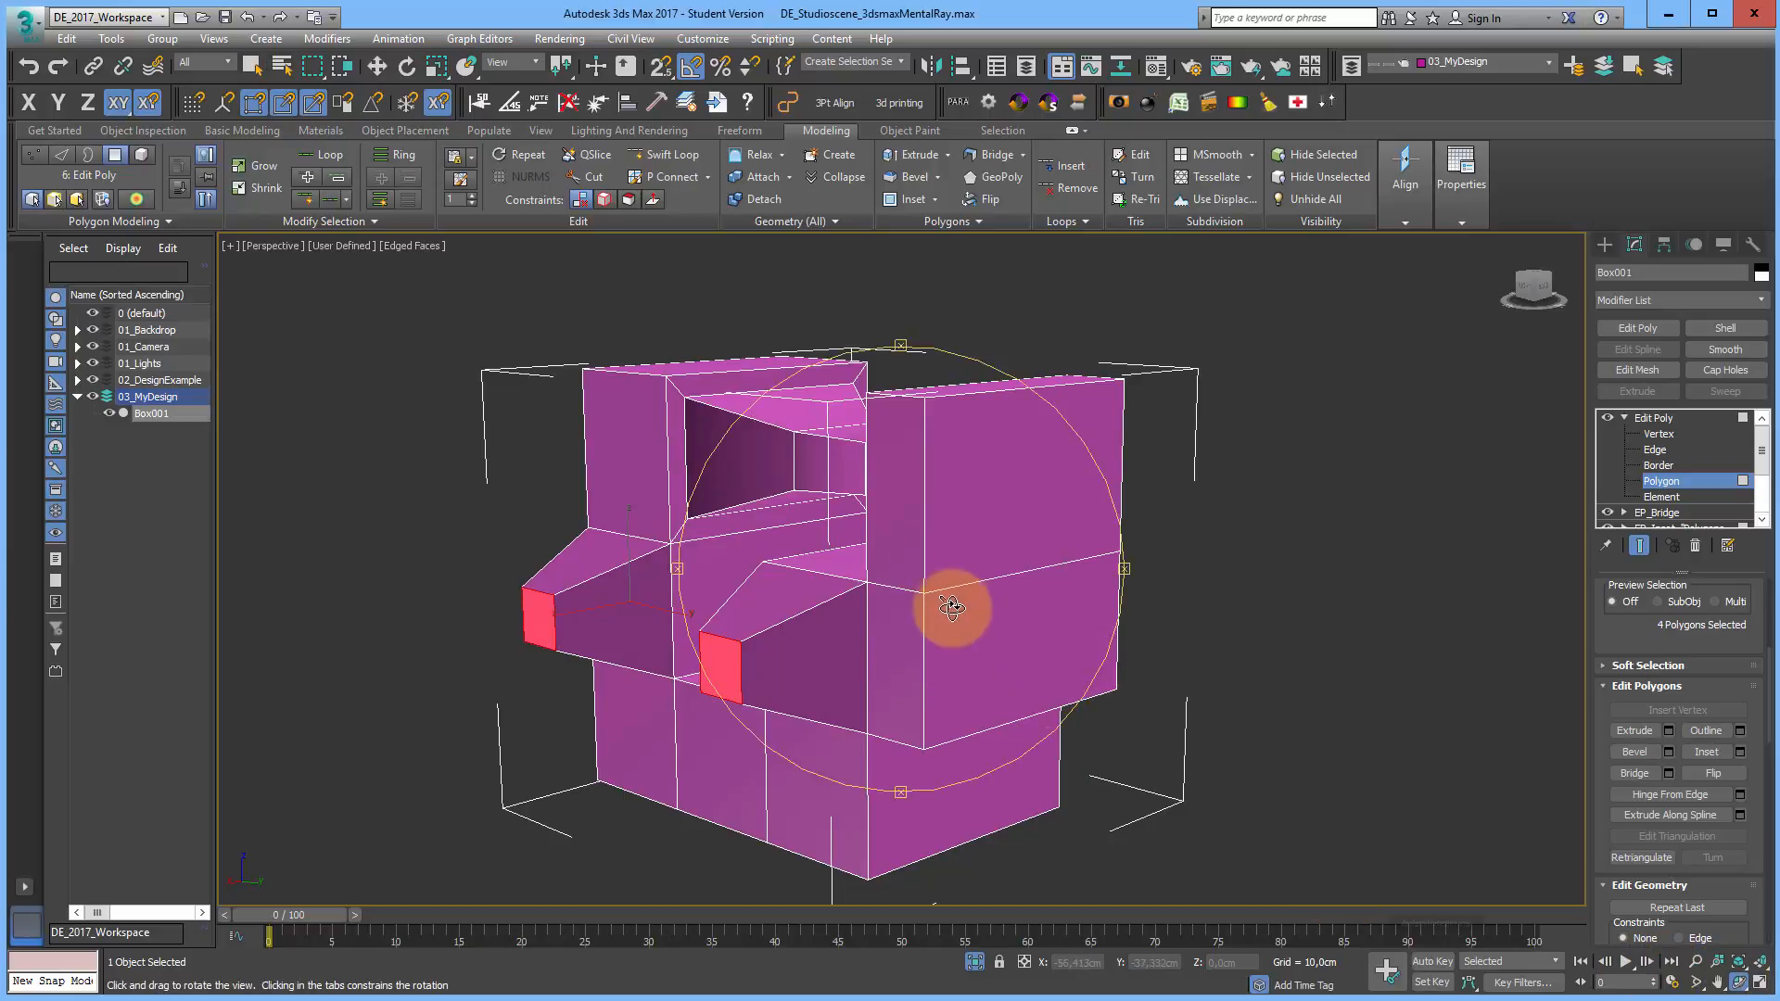
pyautogui.moveTo(949, 608); pyautogui.dragTo(1066, 639)
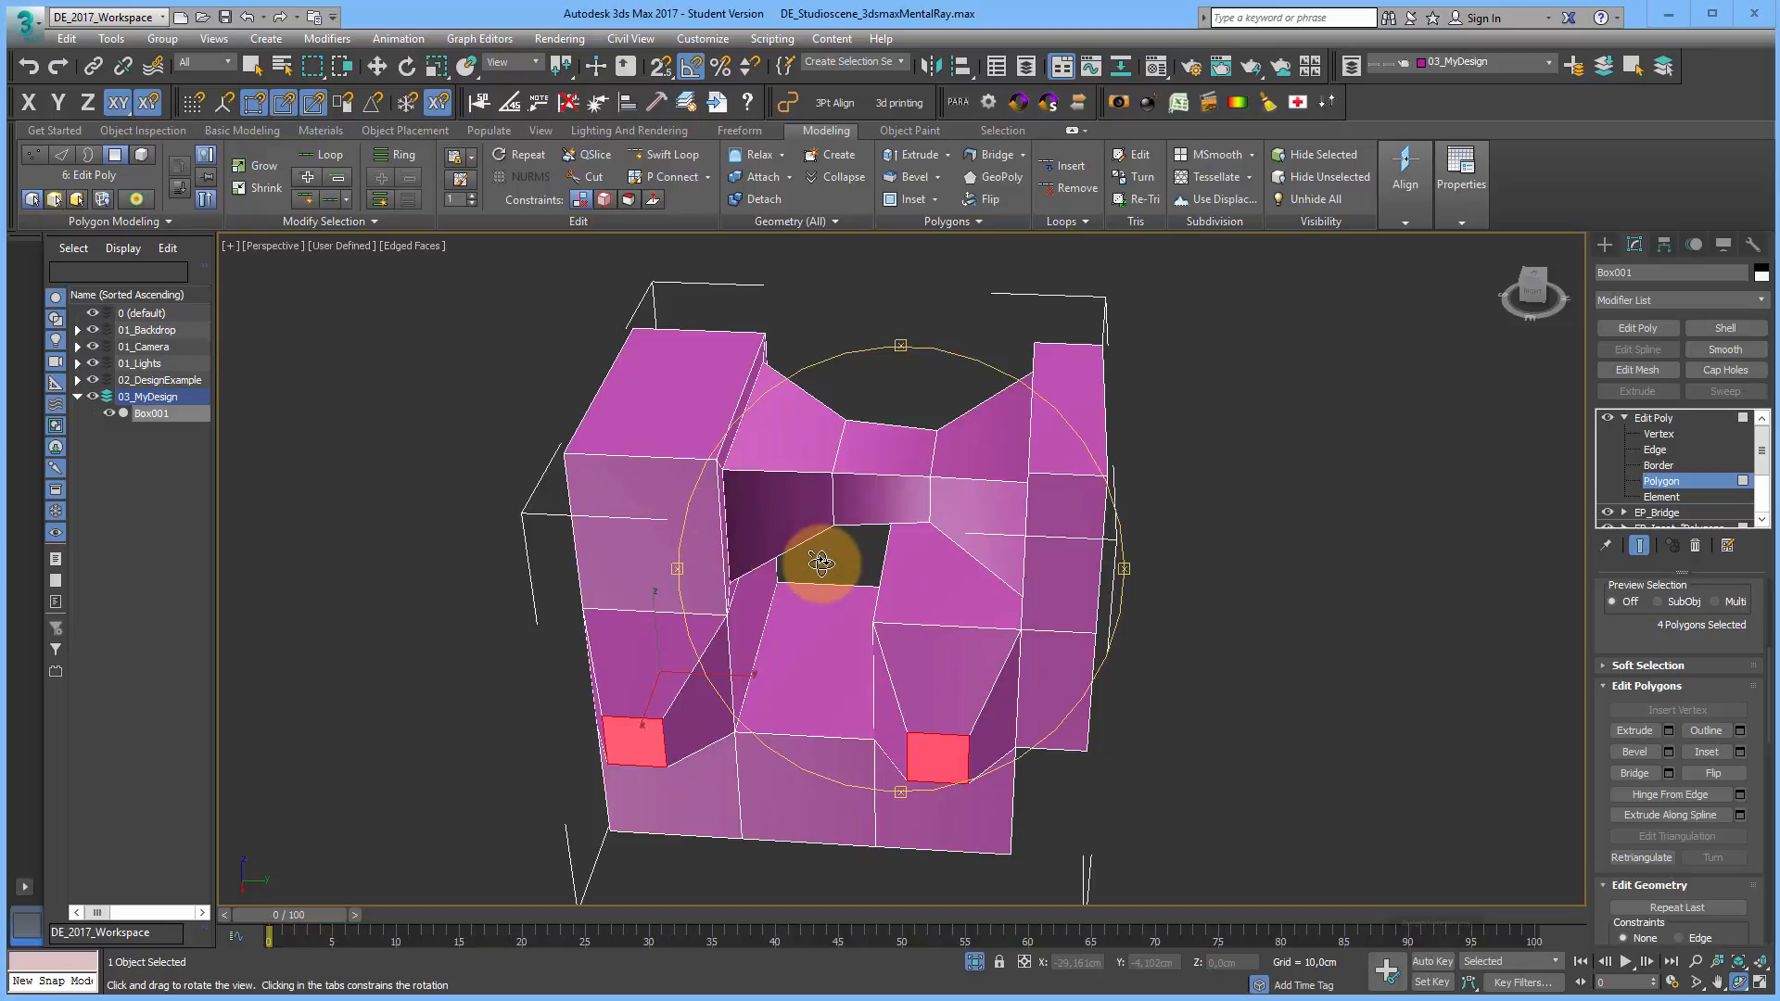
pyautogui.moveTo(820, 563); pyautogui.dragTo(735, 386)
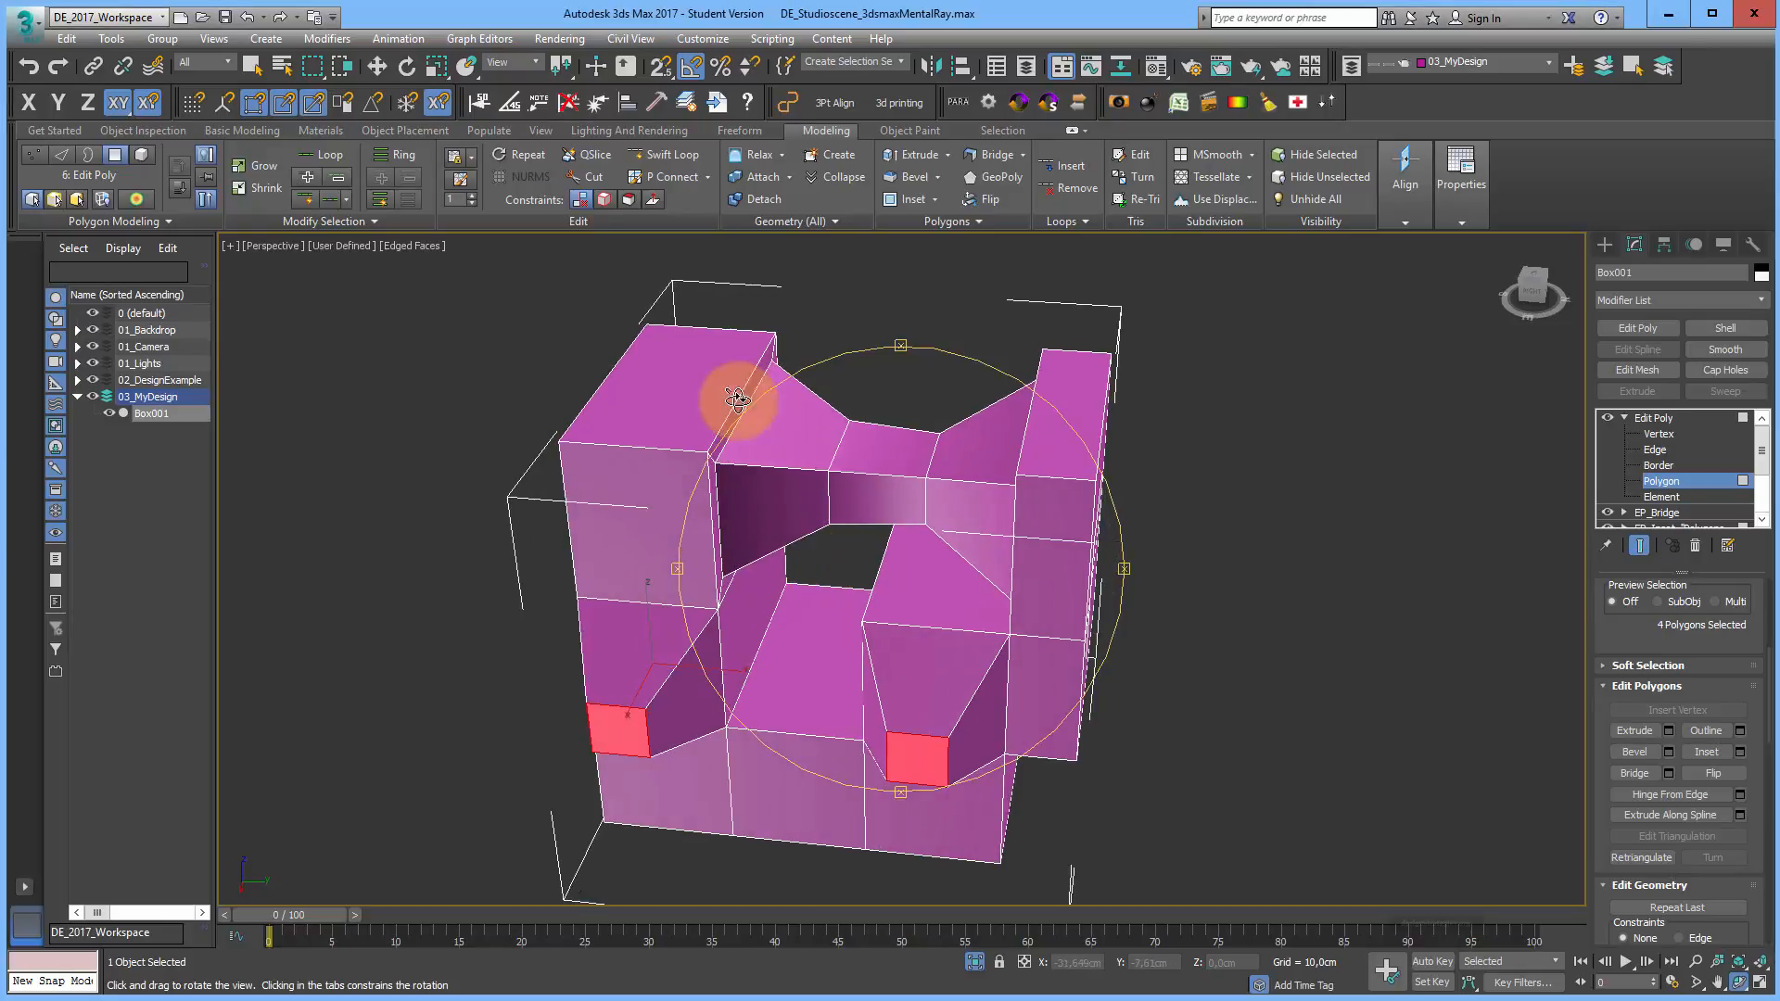
# Step: Save the scene to the Desktop under the new name DE3_TEst01
pyautogui.click(28, 22)
pyautogui.click(87, 234)
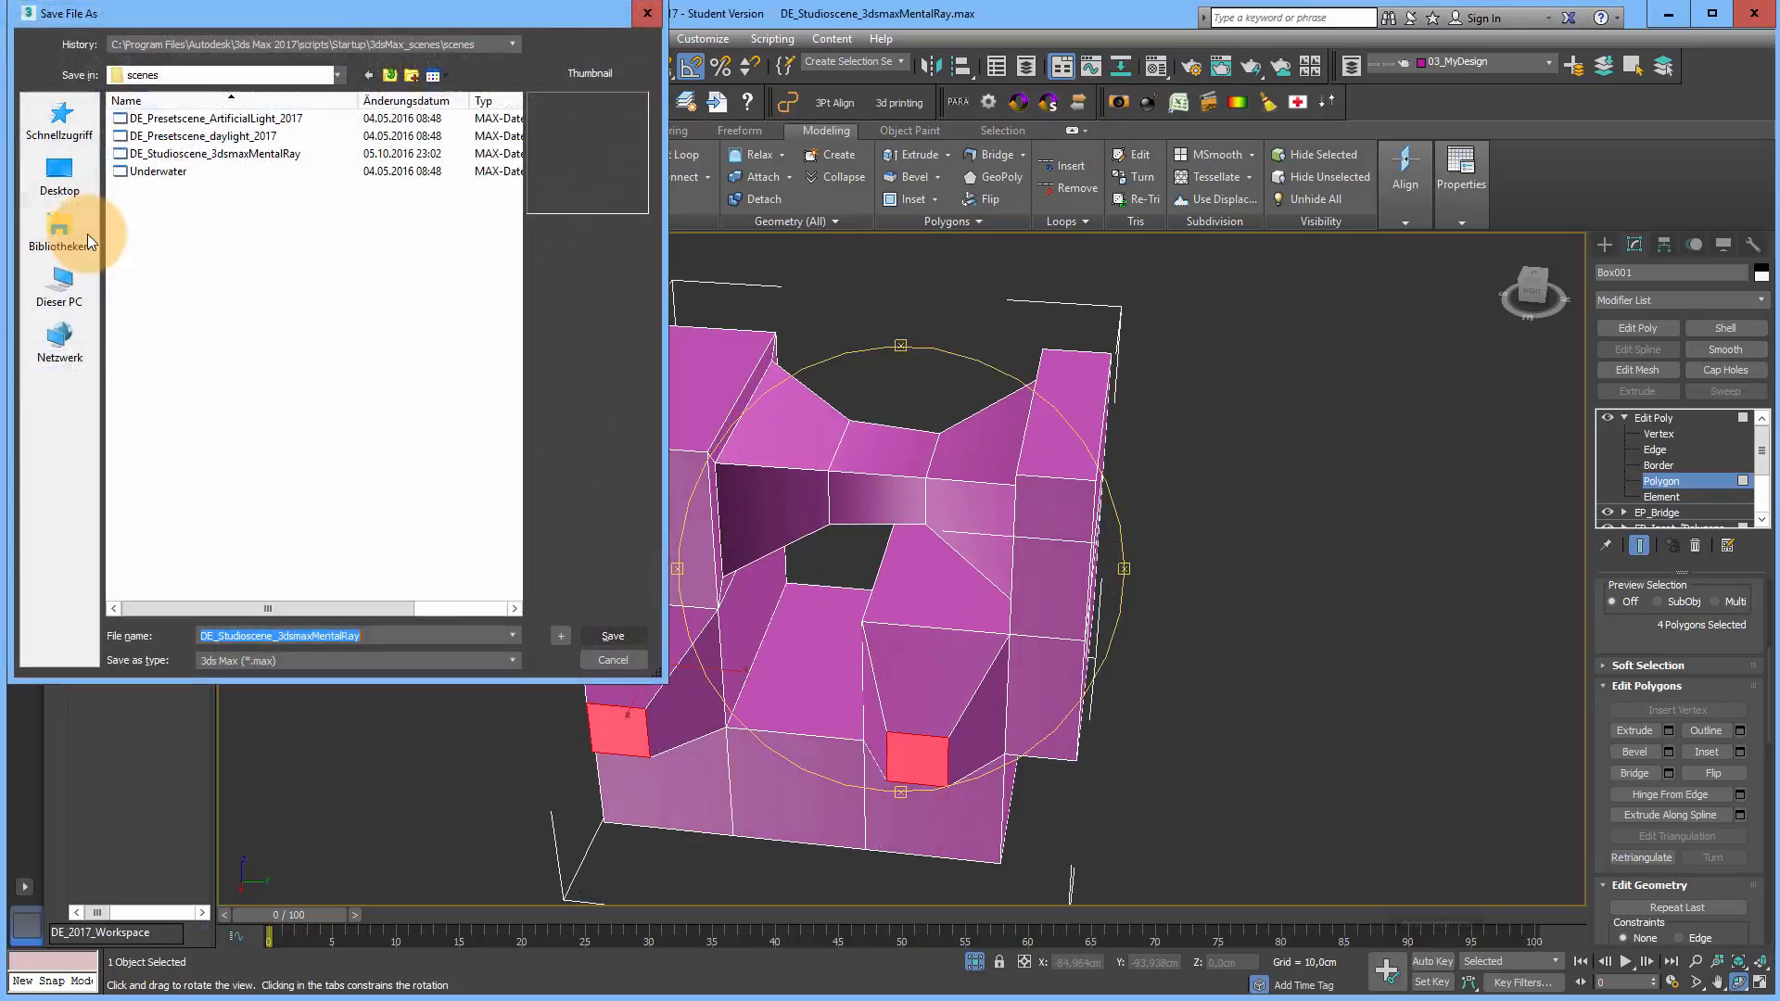
pyautogui.click(76, 187)
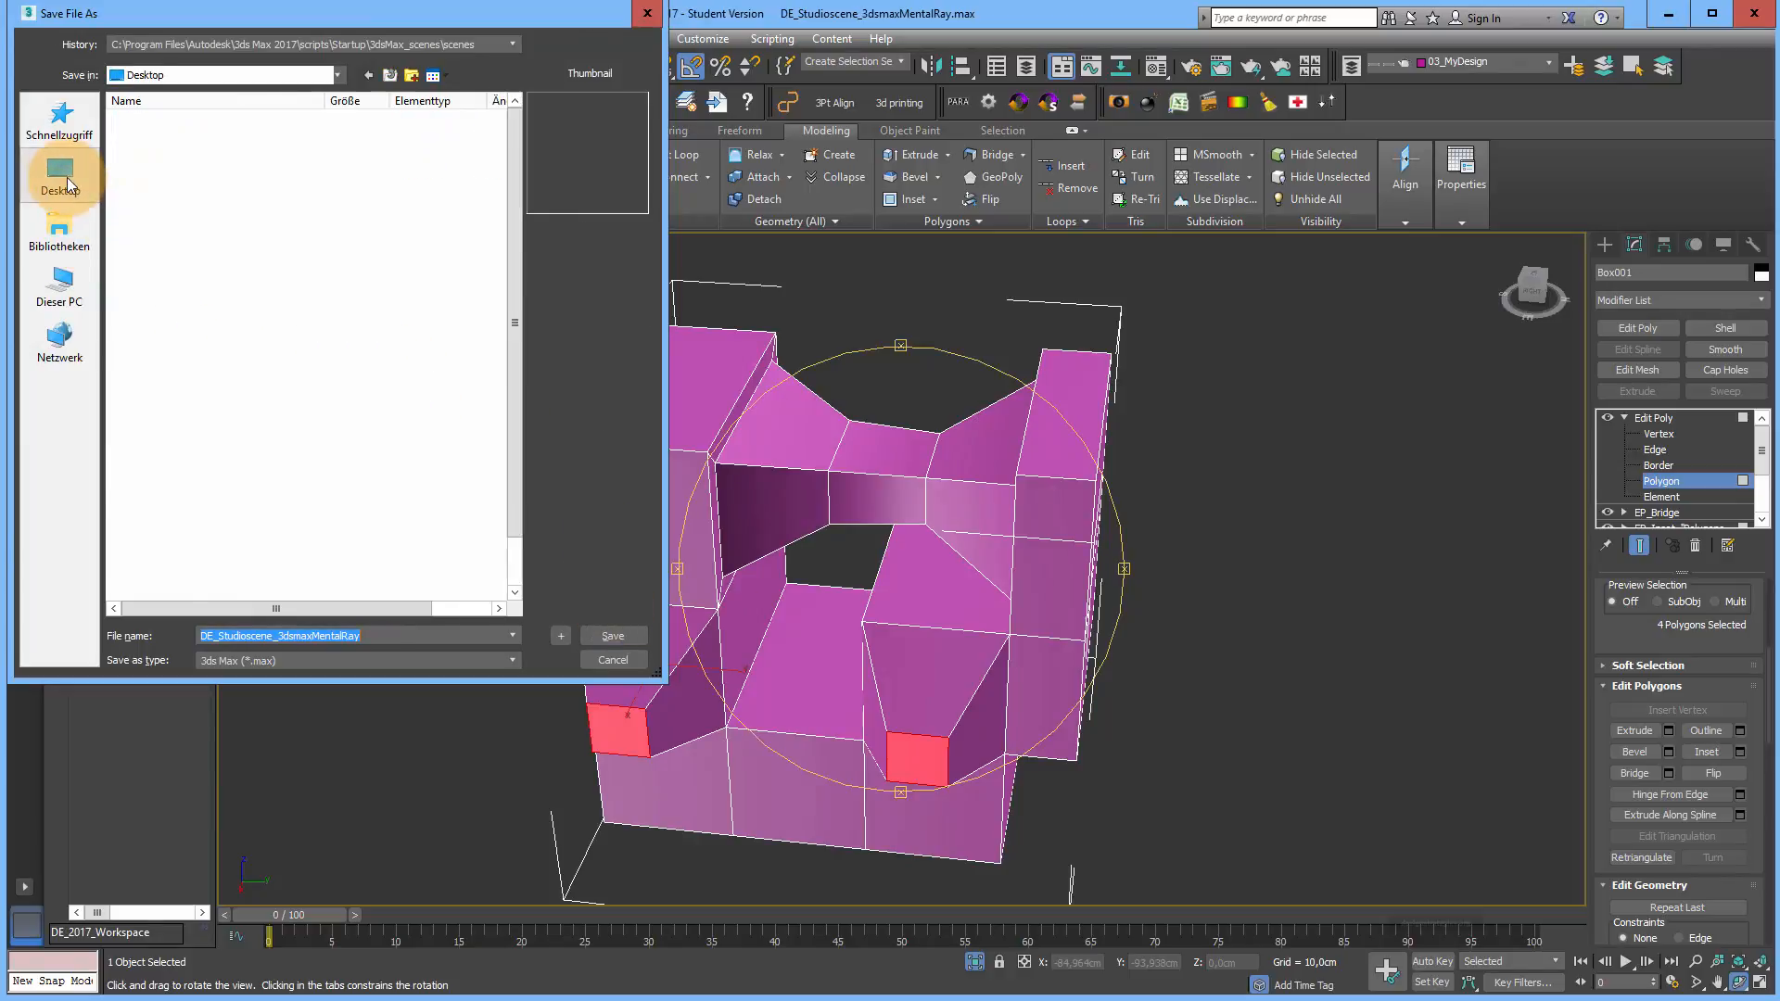
pyautogui.moveTo(348, 646); pyautogui.dragTo(466, 662)
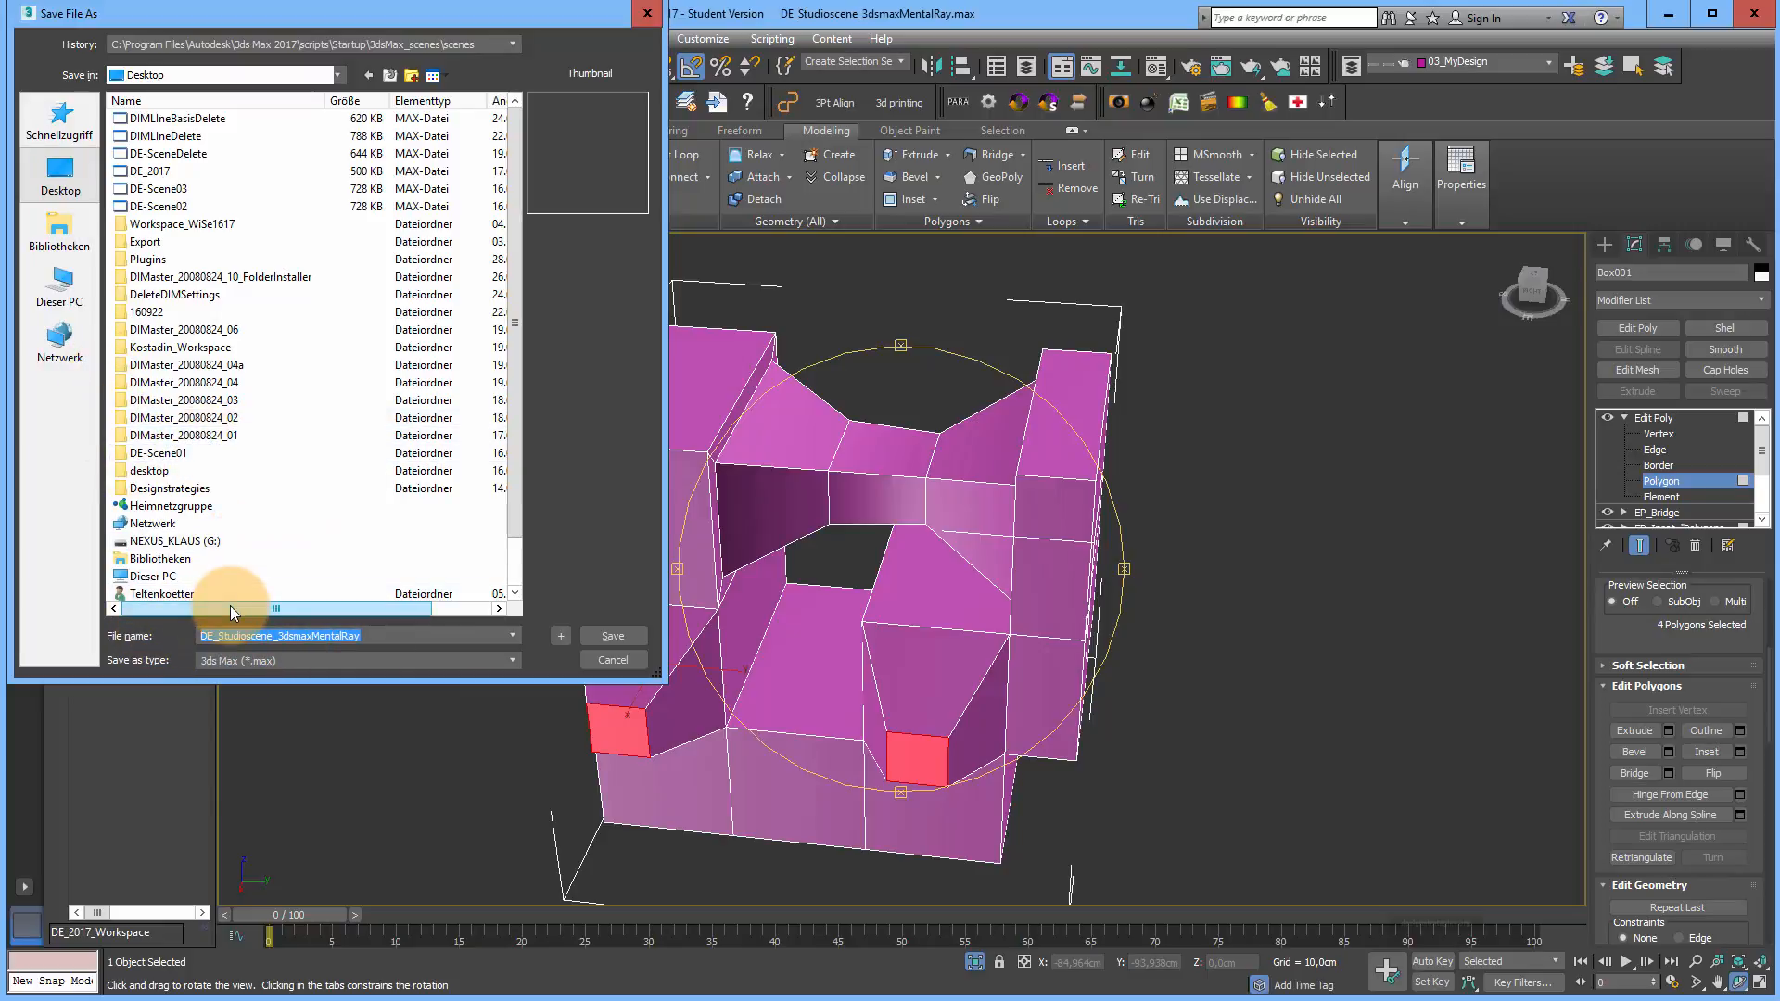
pyautogui.write('DE3_TEst01')
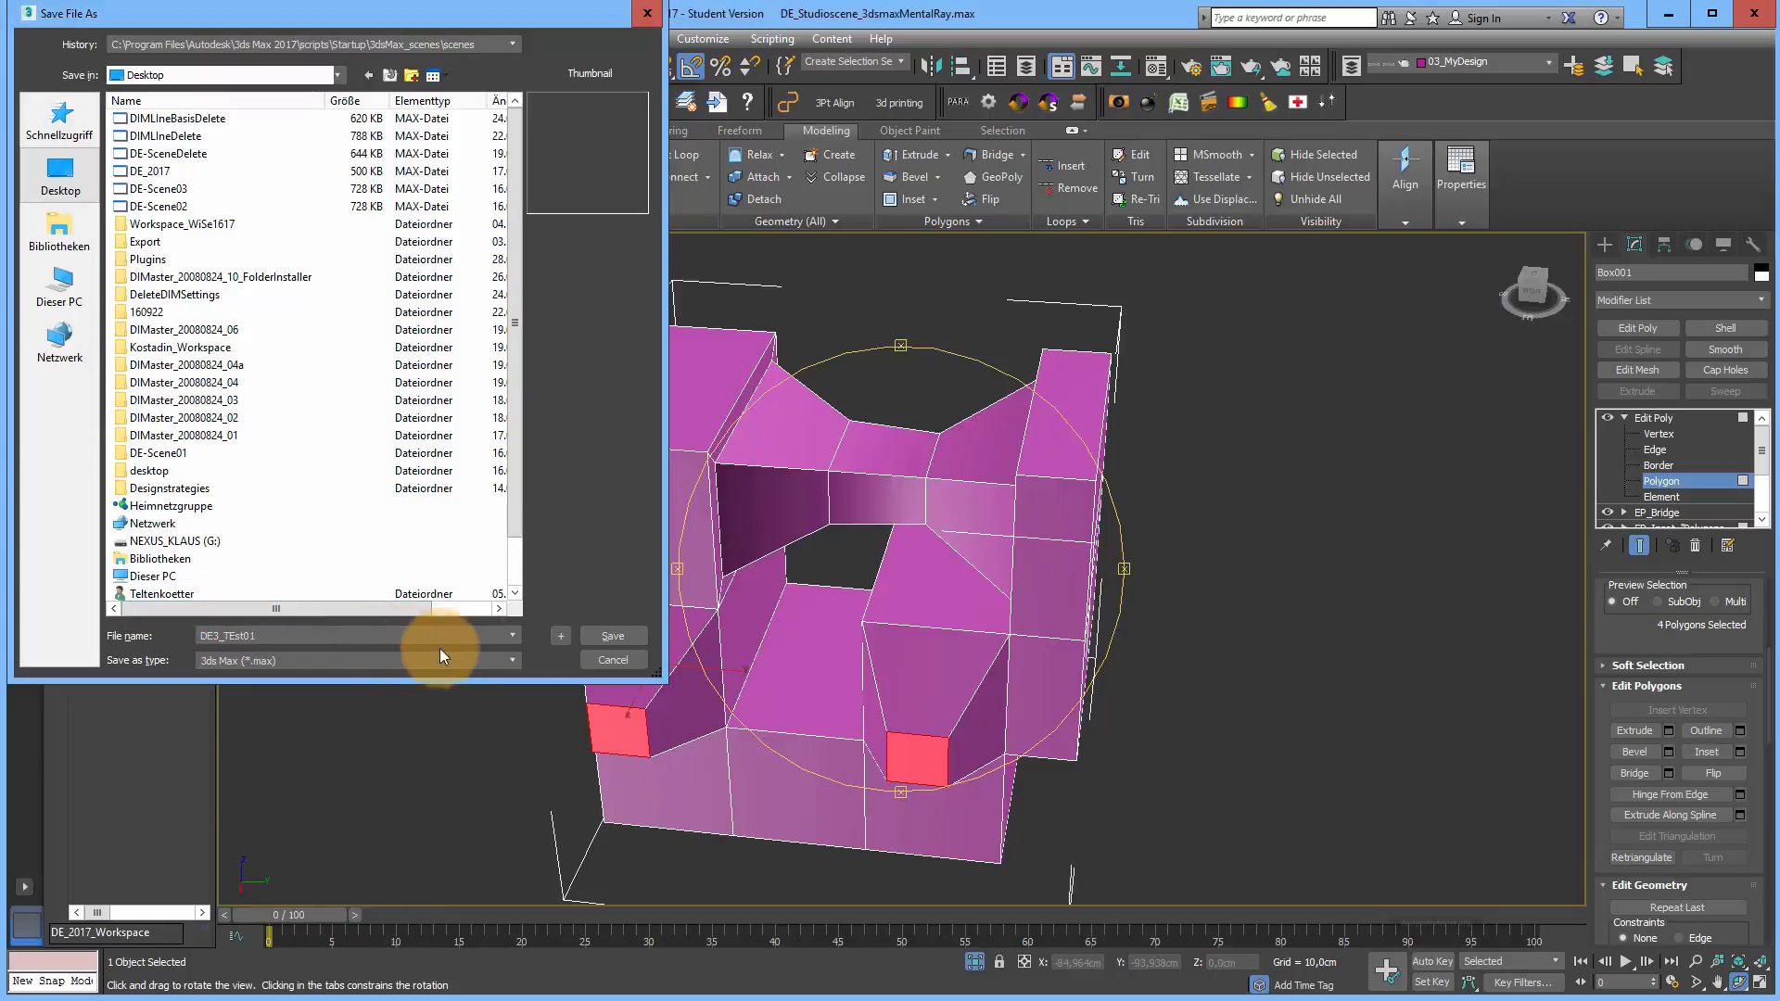
pyautogui.click(638, 638)
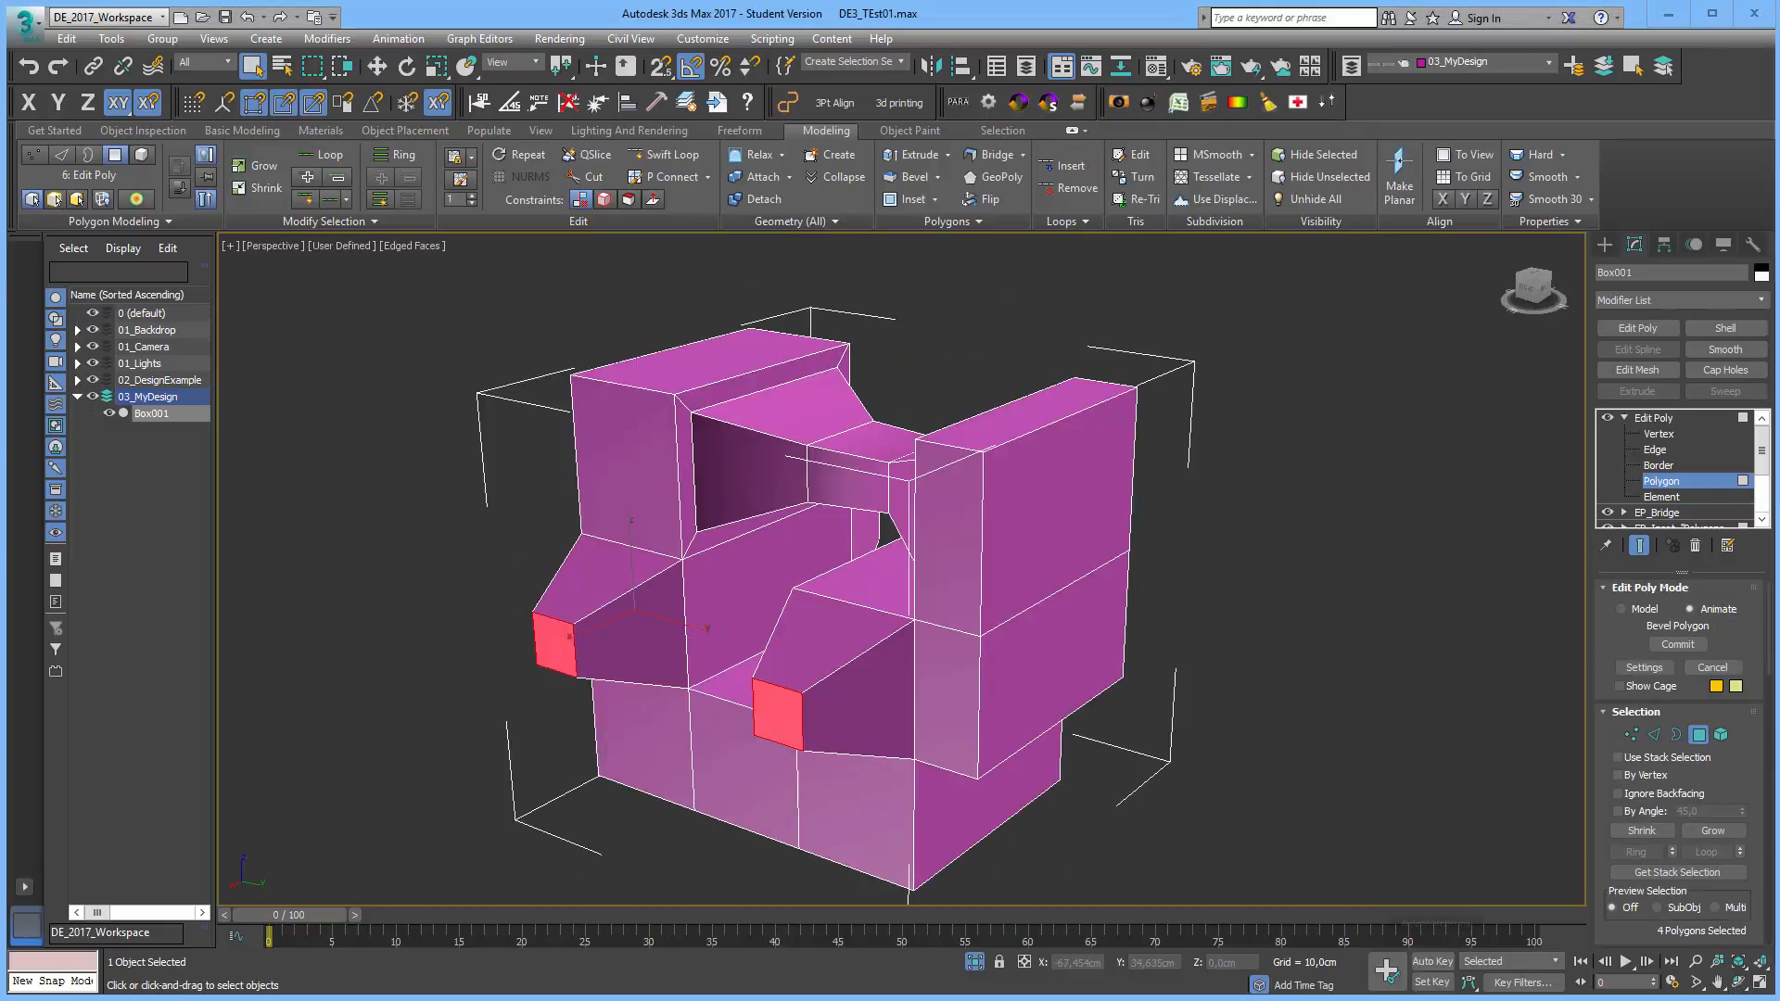
# Step: Rename the uppermost Edit Poly modifier to EP_Bevel and collapse its sub-object list
pyautogui.rightClick(1655, 417)
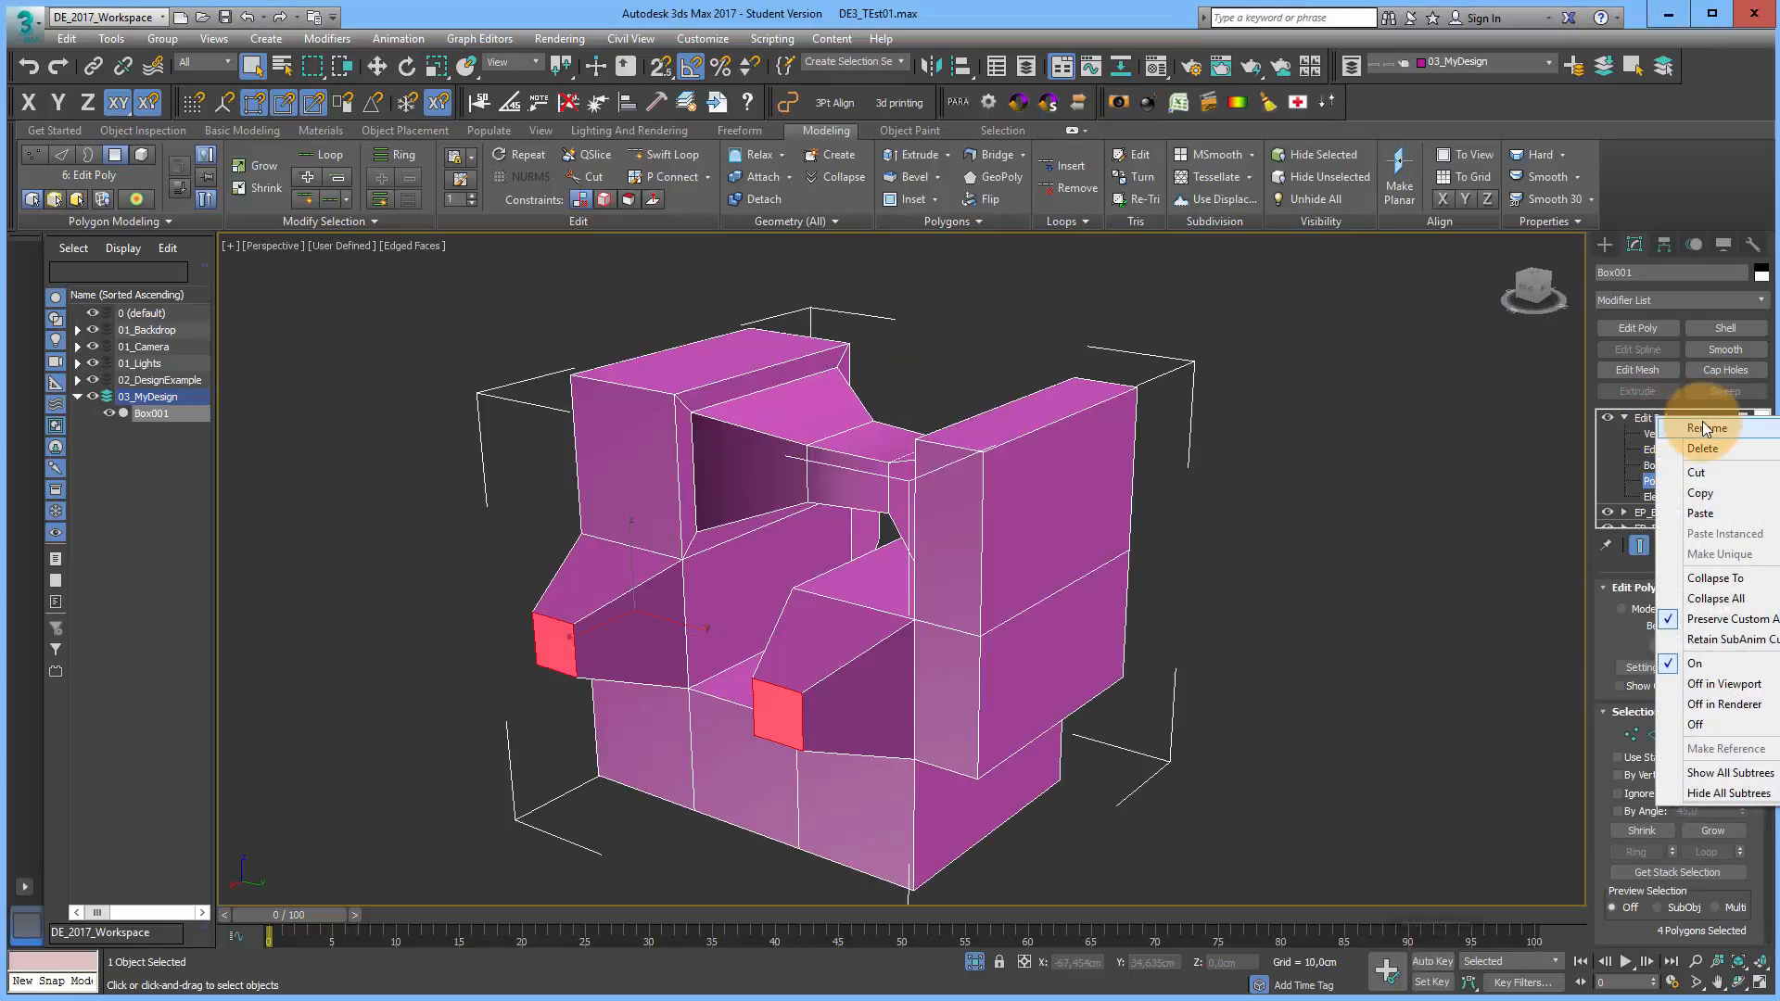
pyautogui.click(1701, 422)
pyautogui.write('EP_Bevel')
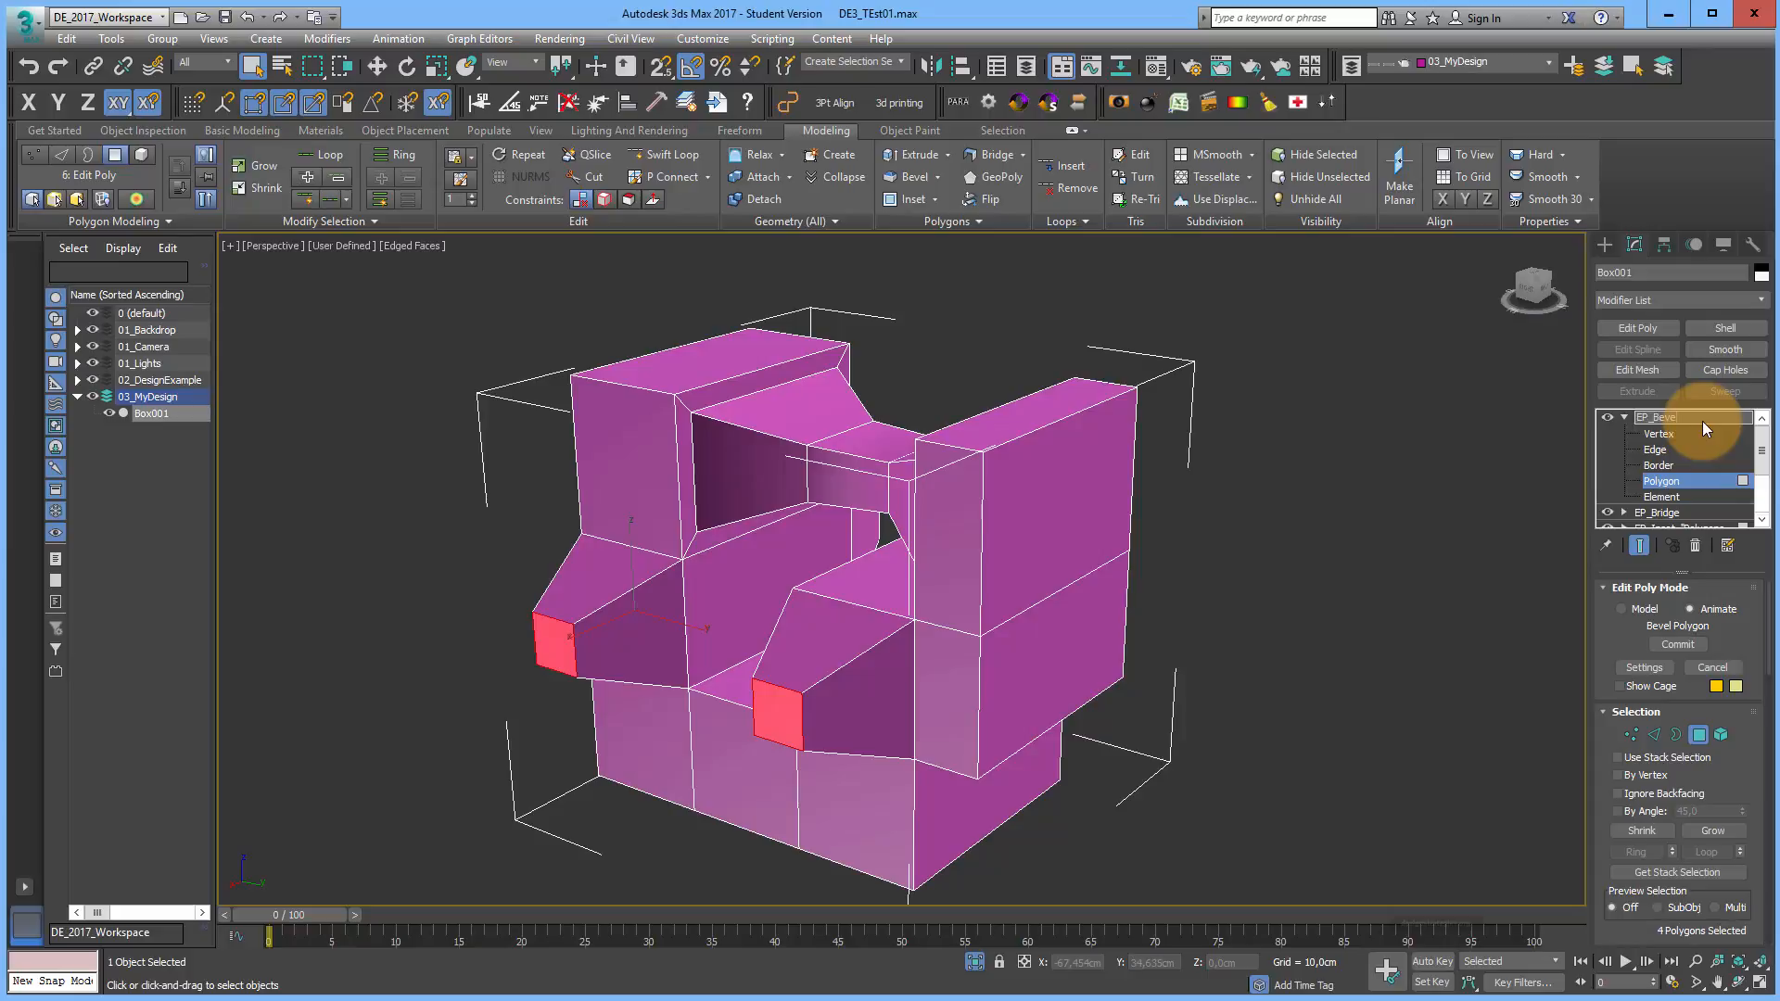
pyautogui.click(1622, 415)
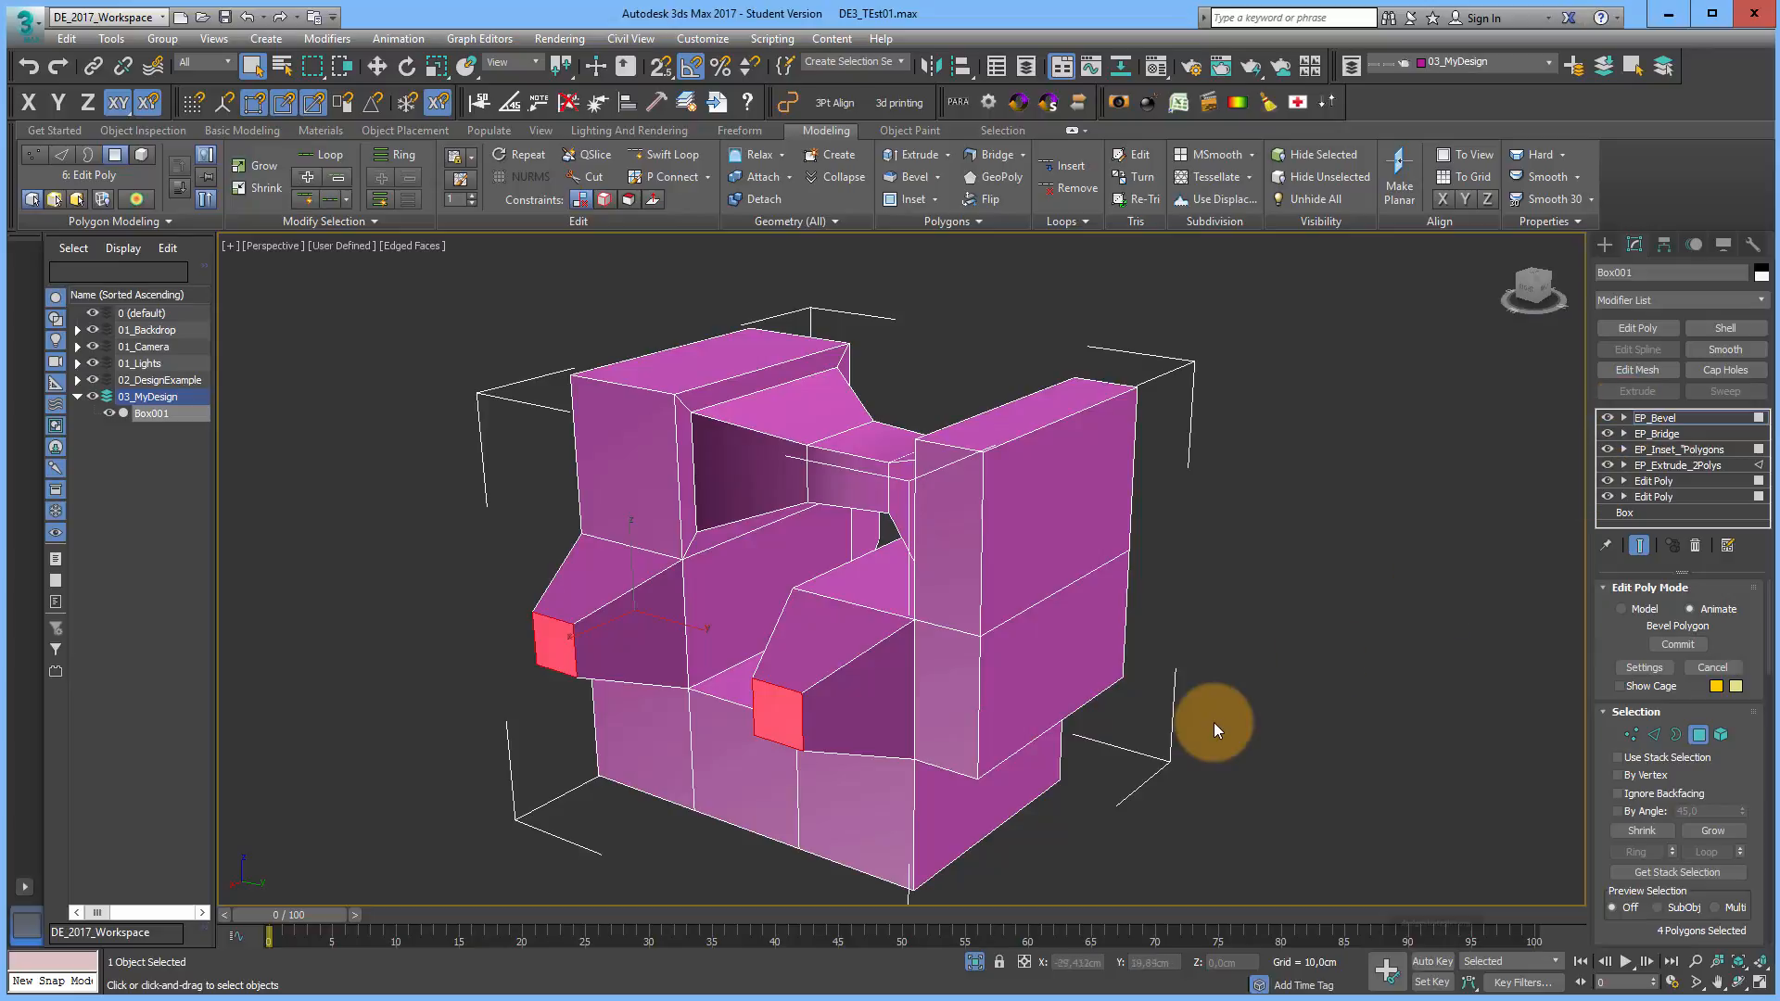
# Step: Add an OpenSubdiv modifier on top of EP_Bevel and turn off its Isoline Display
pyautogui.scroll(-3, 1065, 576)
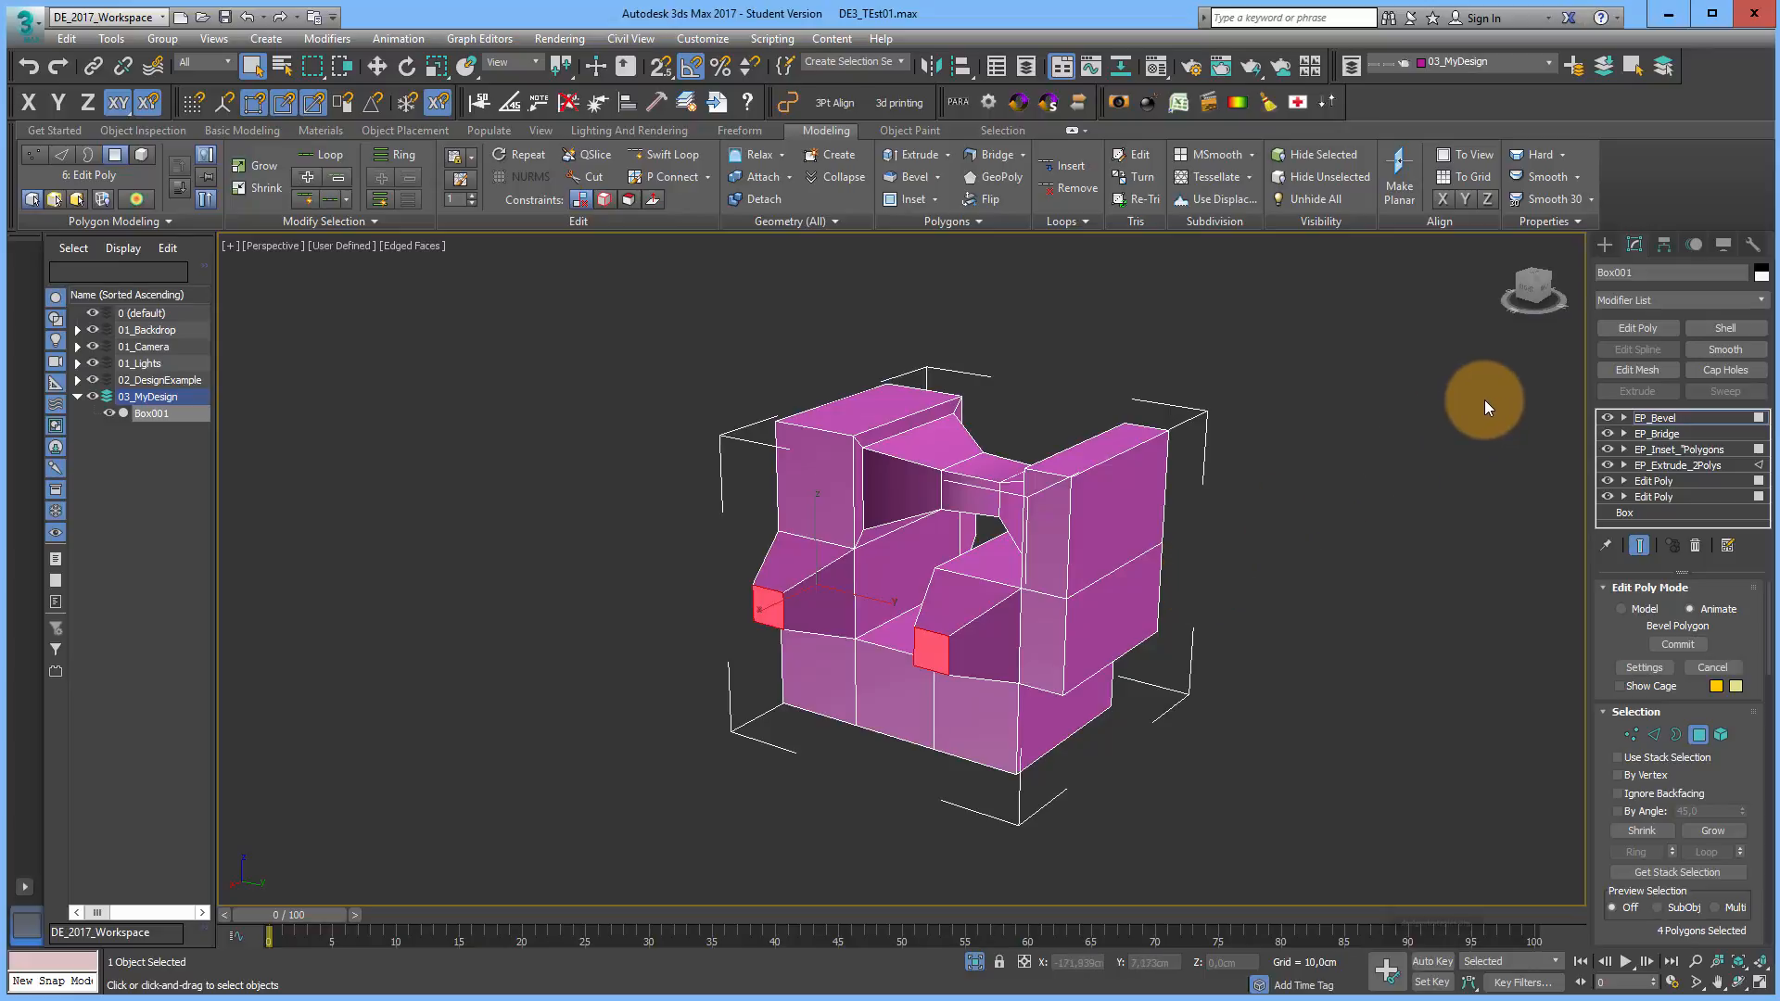
pyautogui.click(1758, 302)
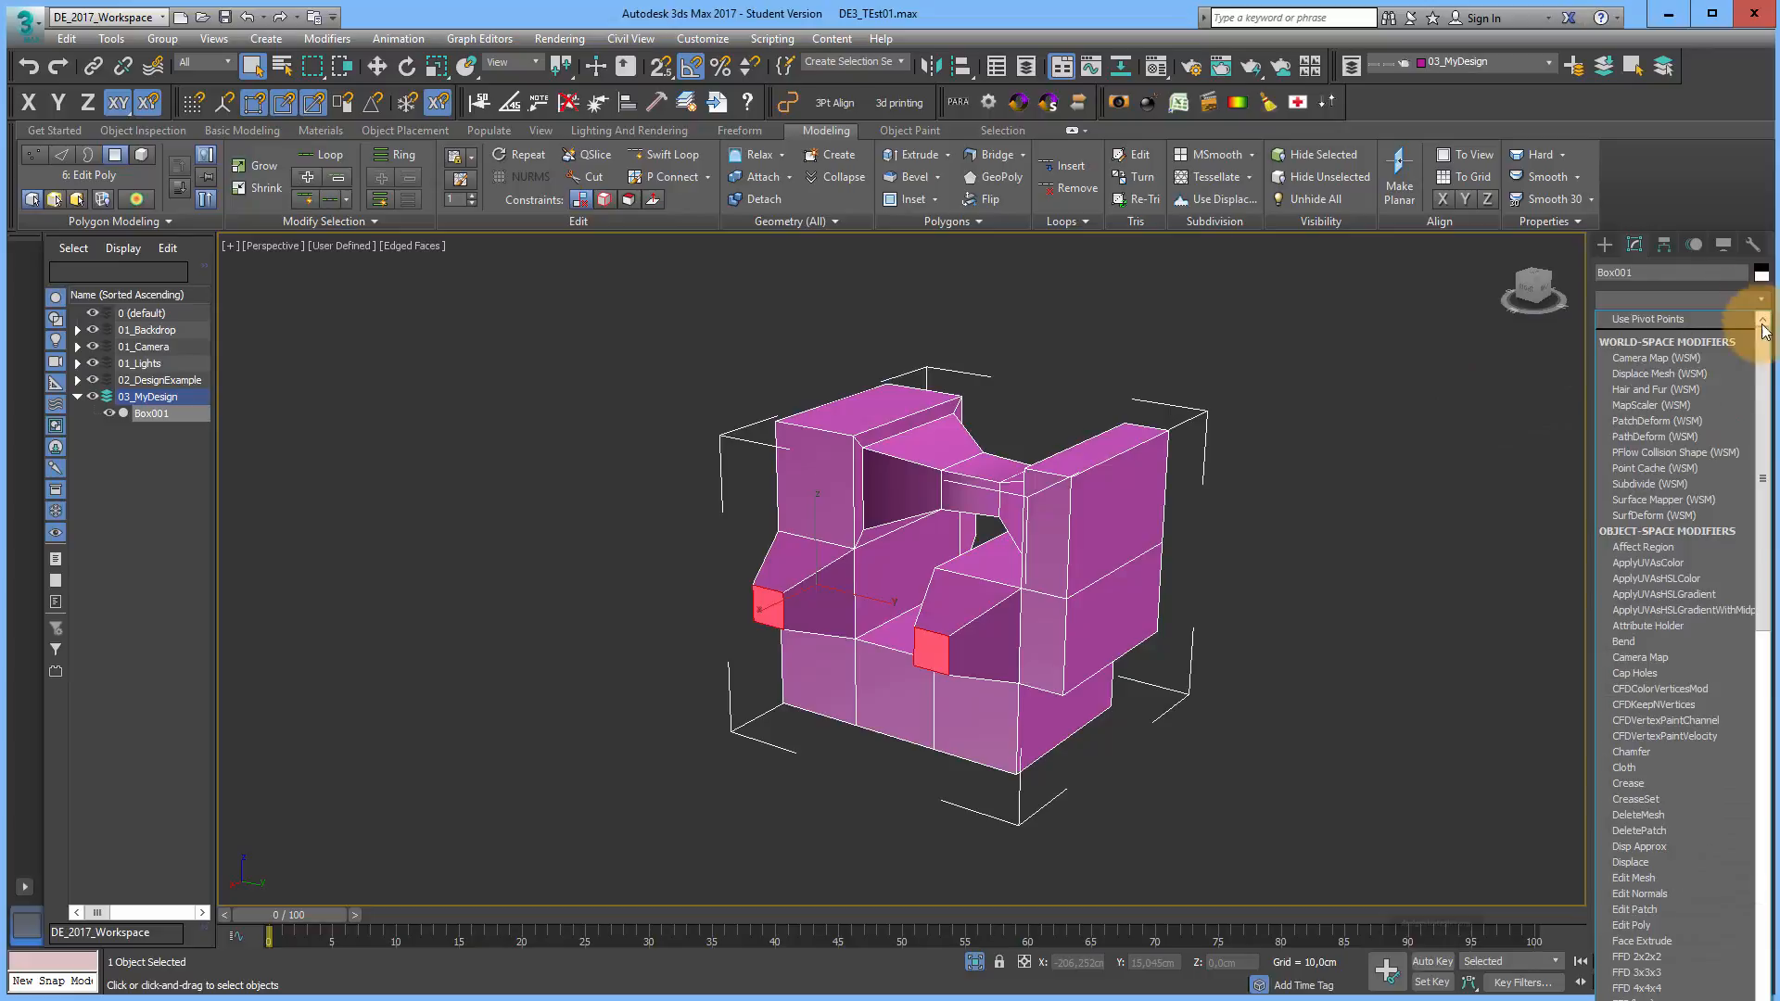
pyautogui.moveTo(1764, 336); pyautogui.dragTo(1761, 610)
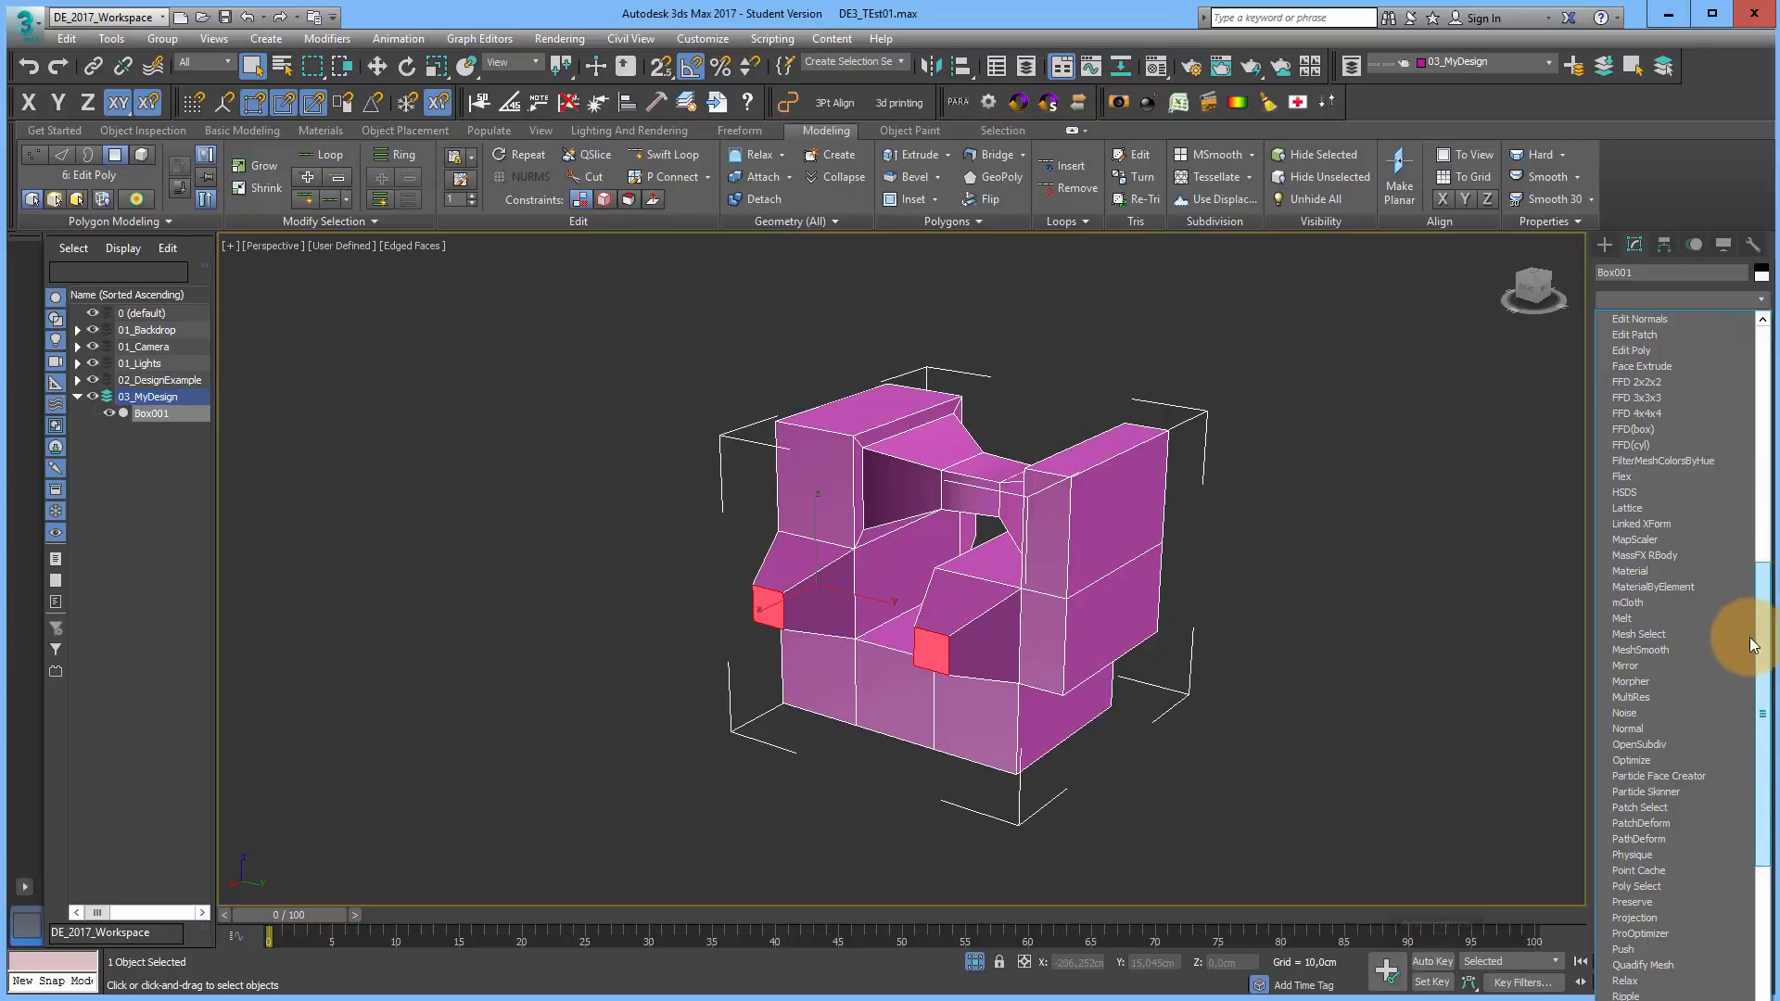
pyautogui.click(1693, 744)
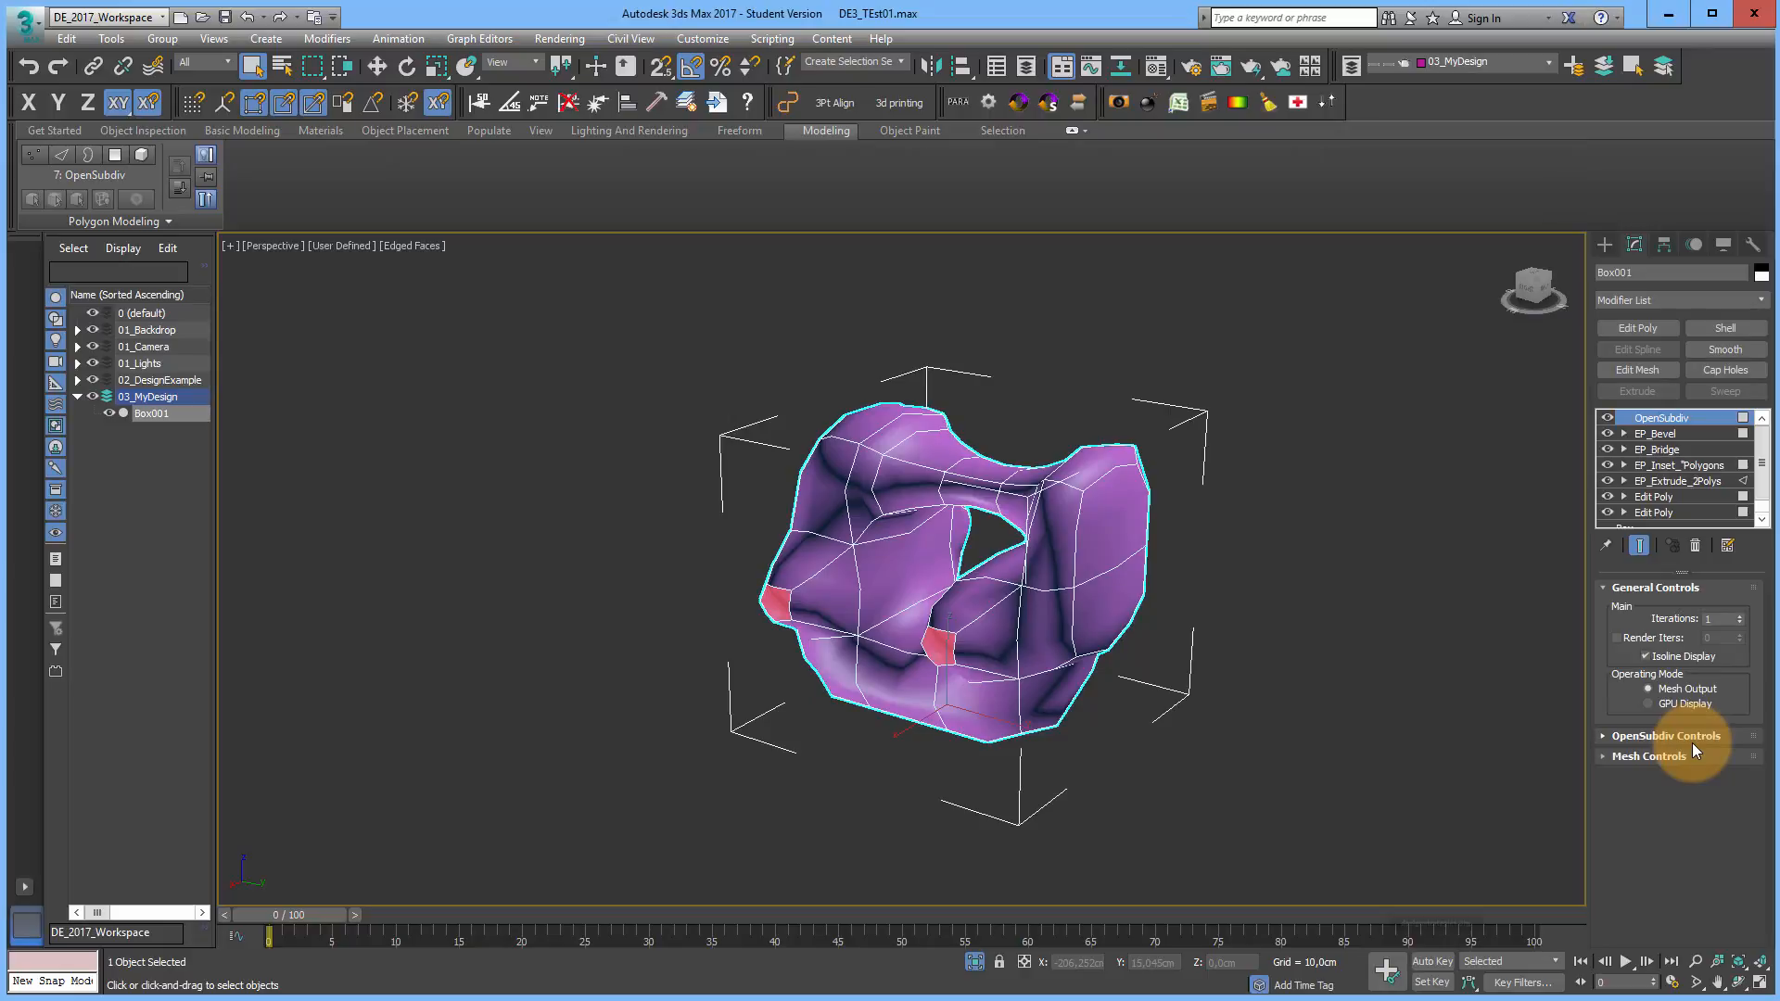
pyautogui.click(1648, 657)
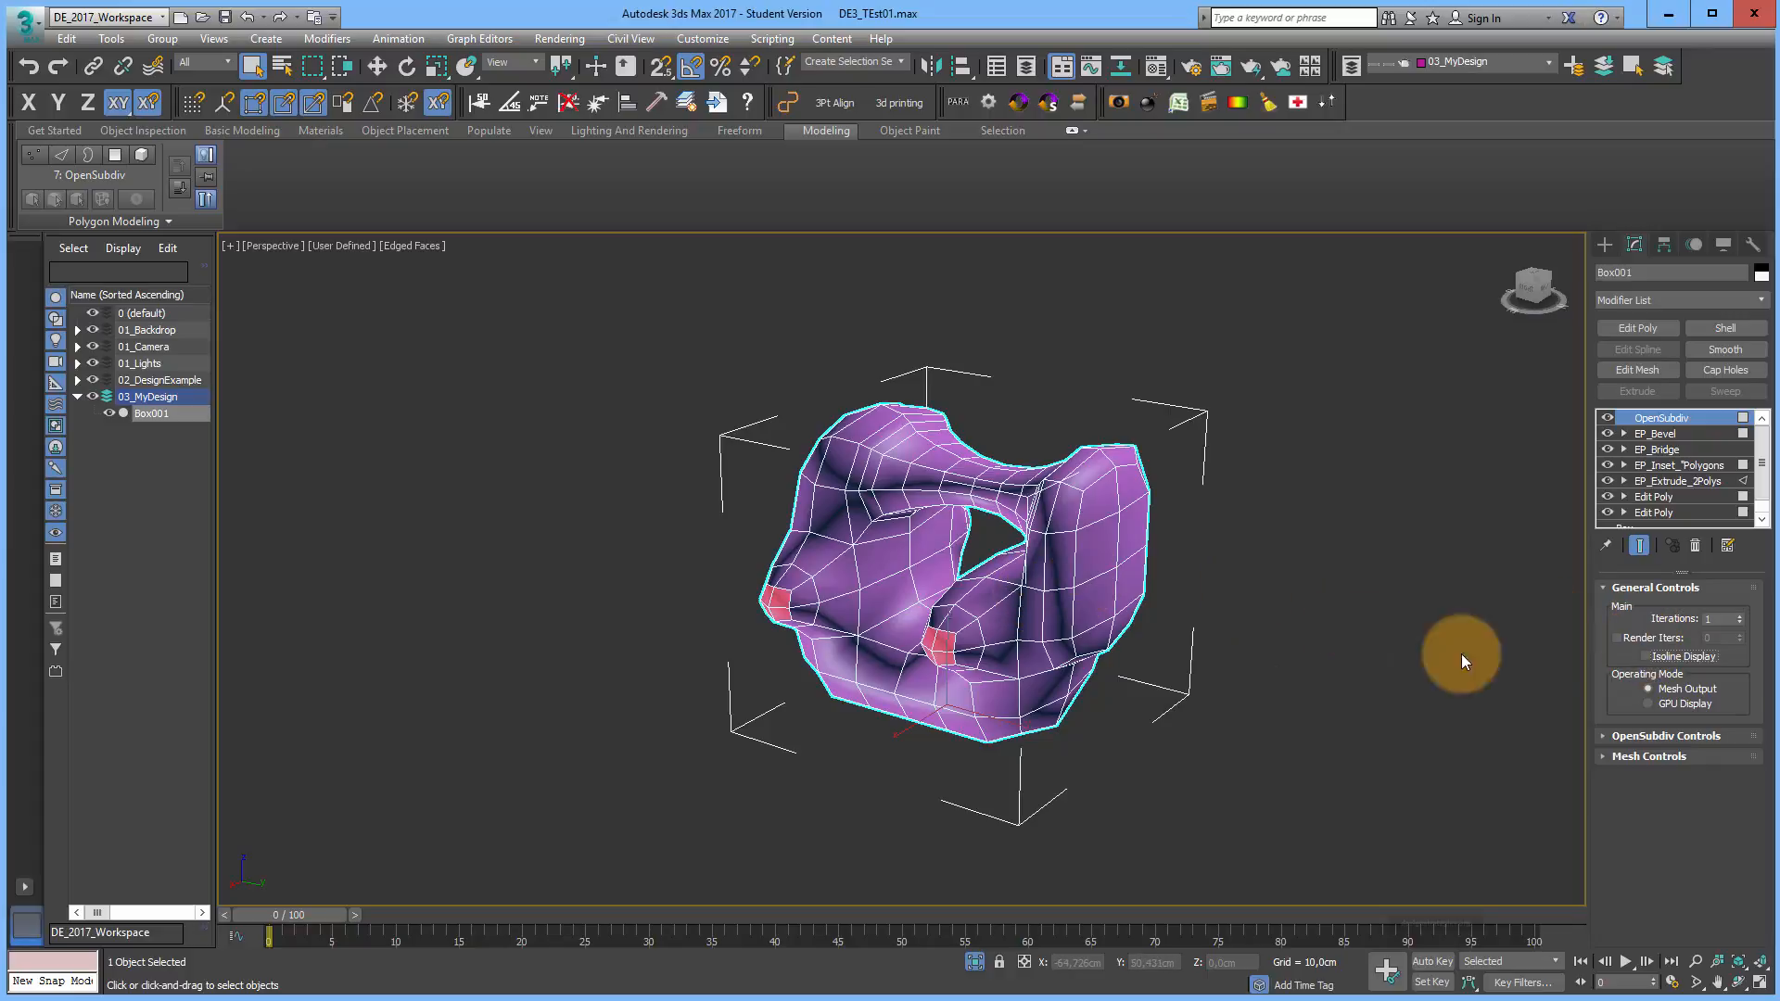
# Step: Raise the OpenSubdiv iterations to 3 and turn on its Isoline Display
pyautogui.scroll(3, 1026, 593)
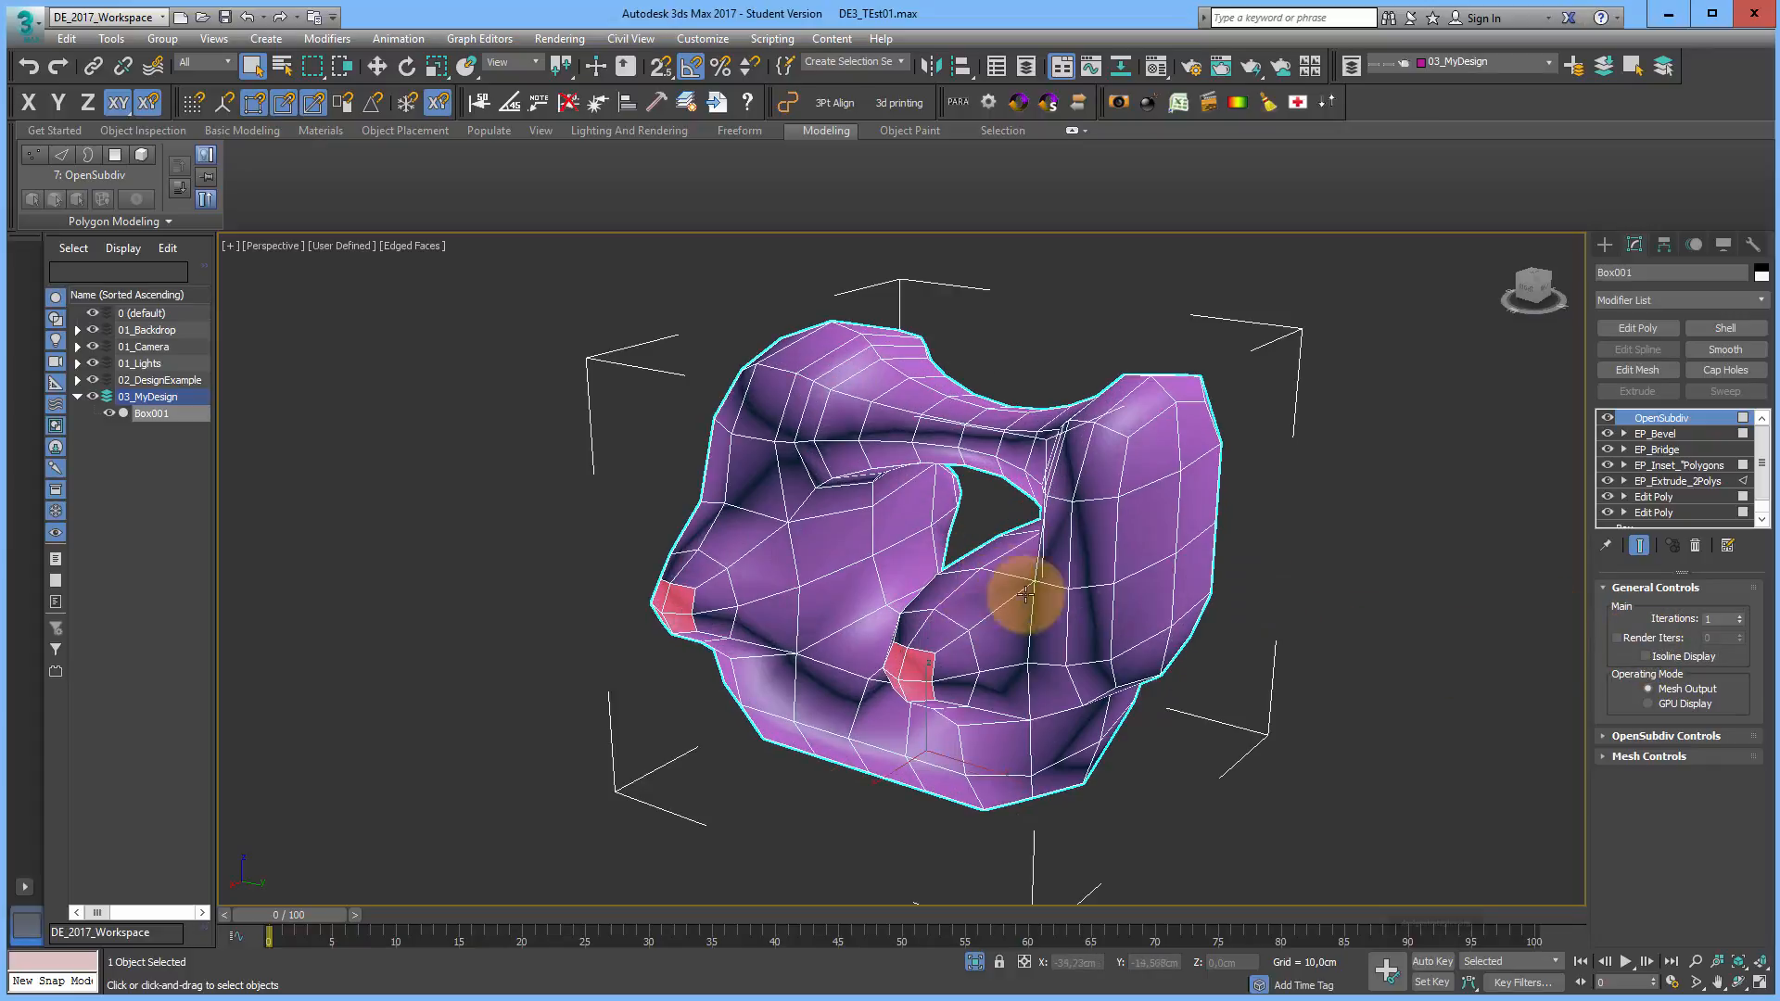
pyautogui.click(1739, 616)
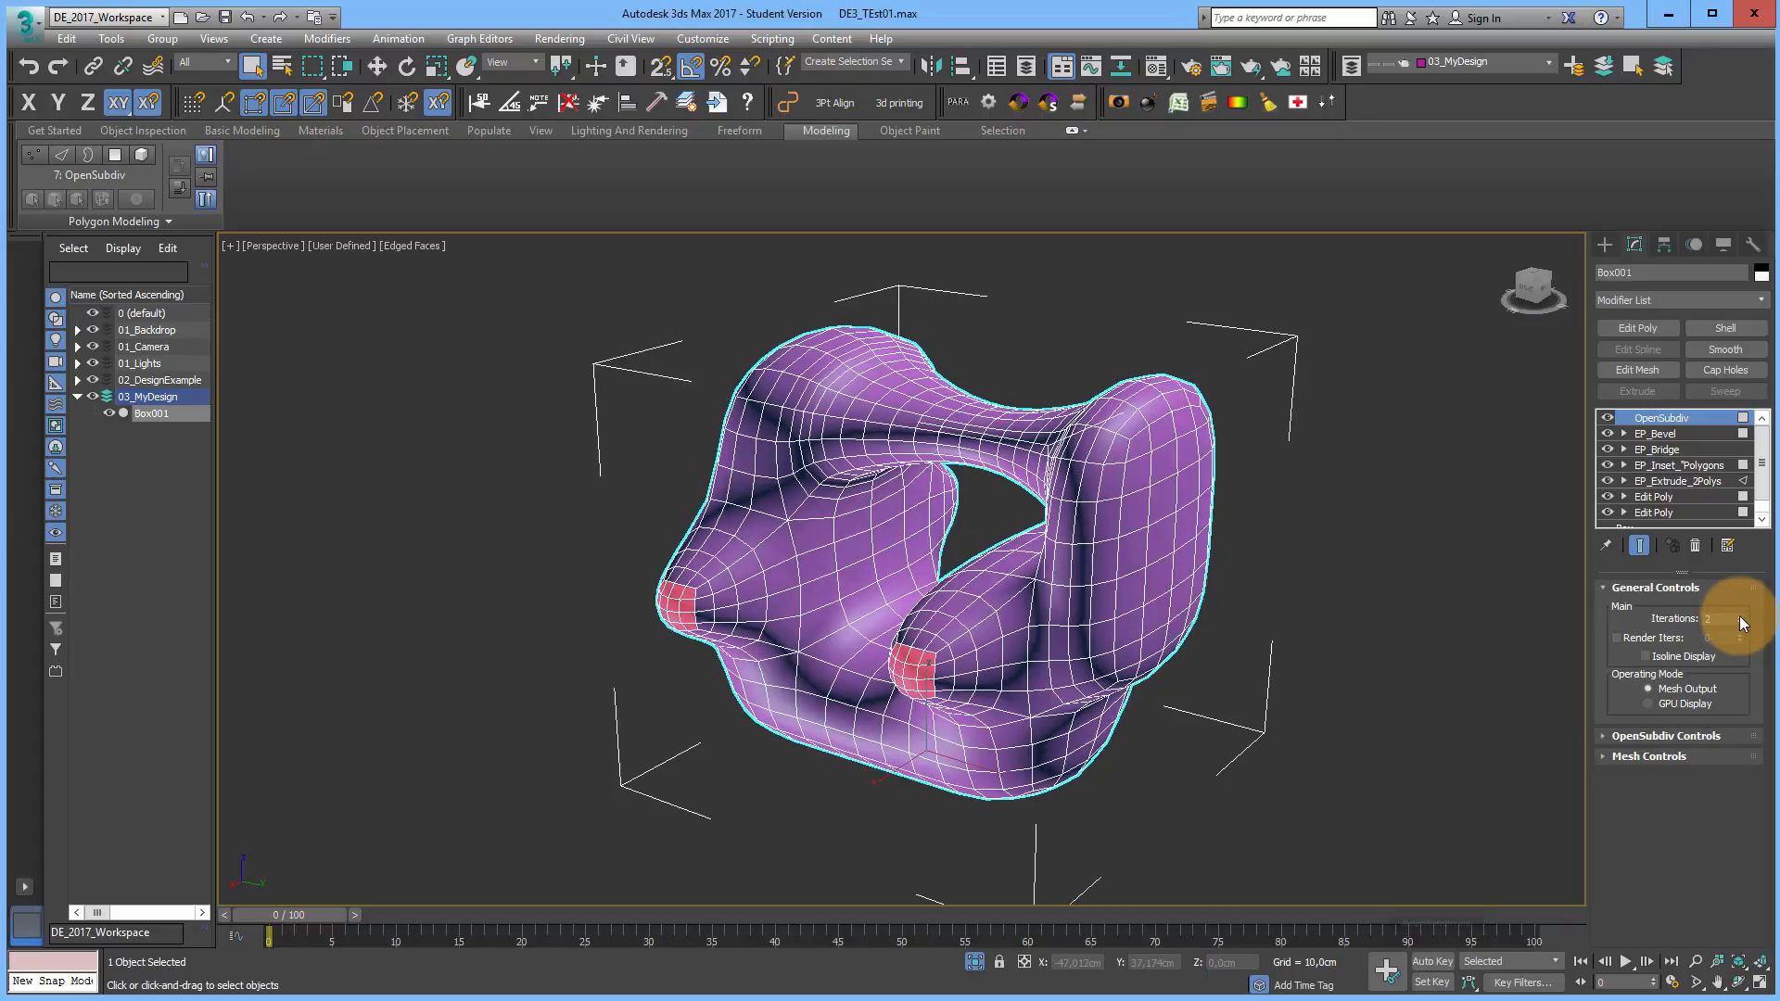
pyautogui.click(1739, 616)
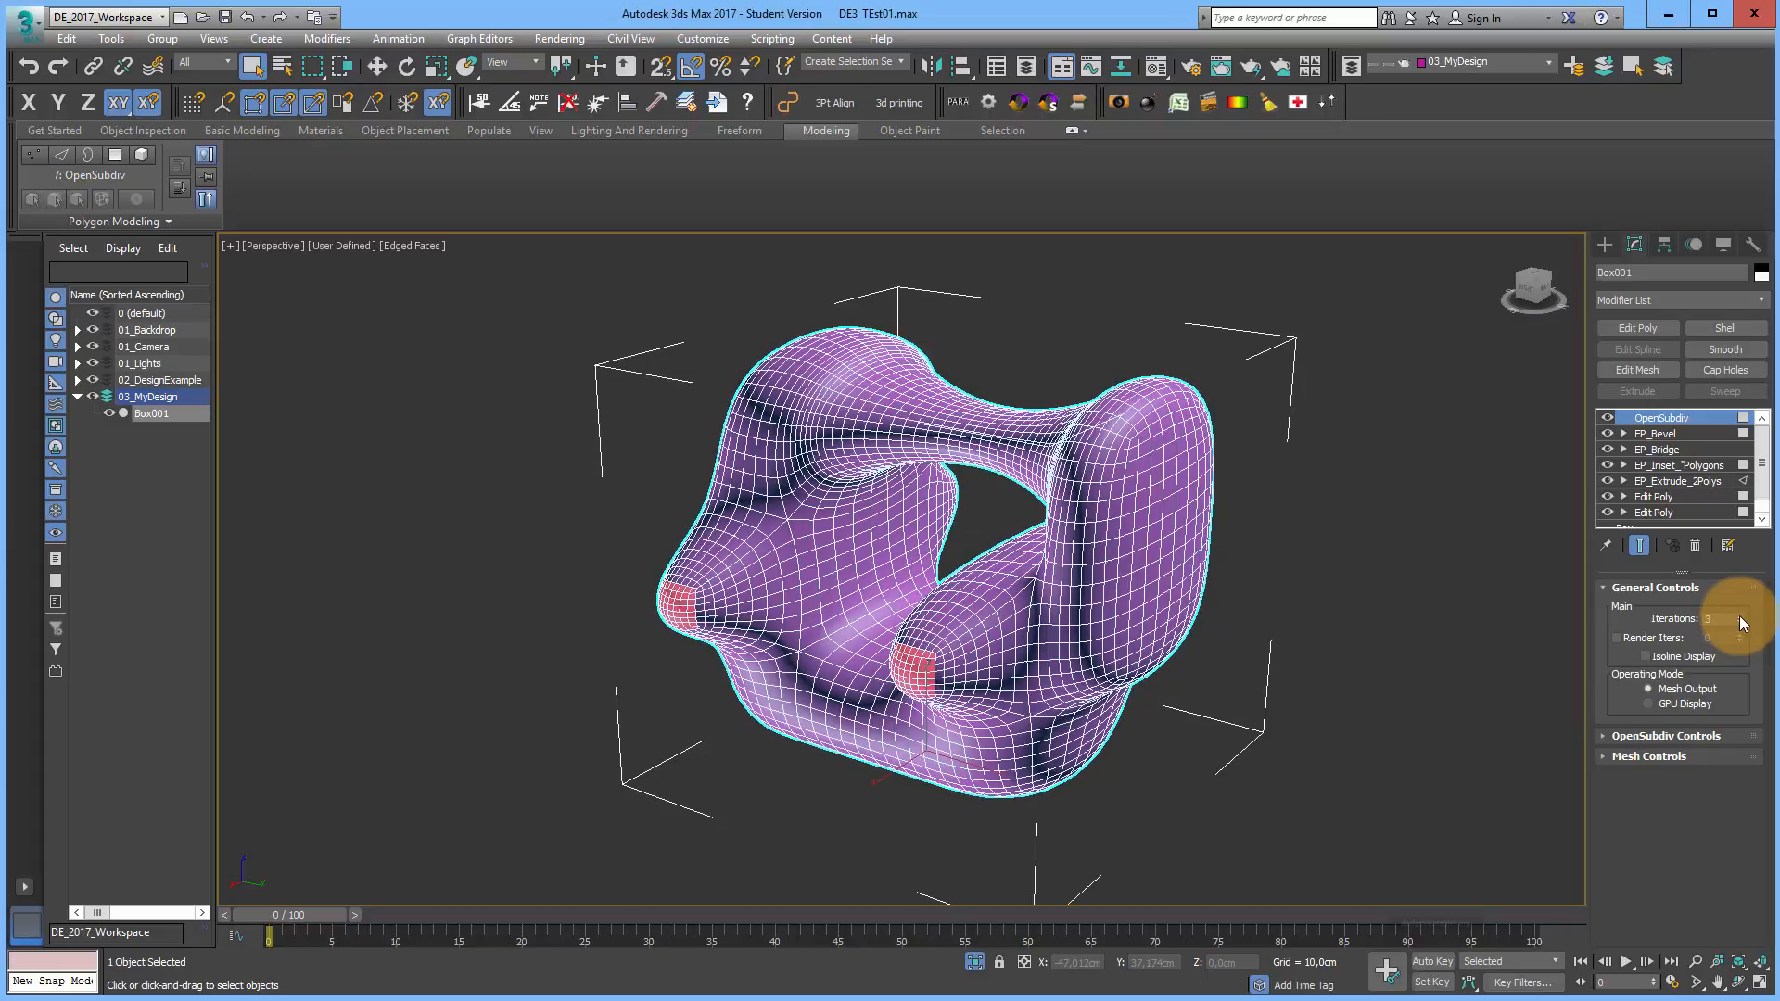
pyautogui.click(1646, 657)
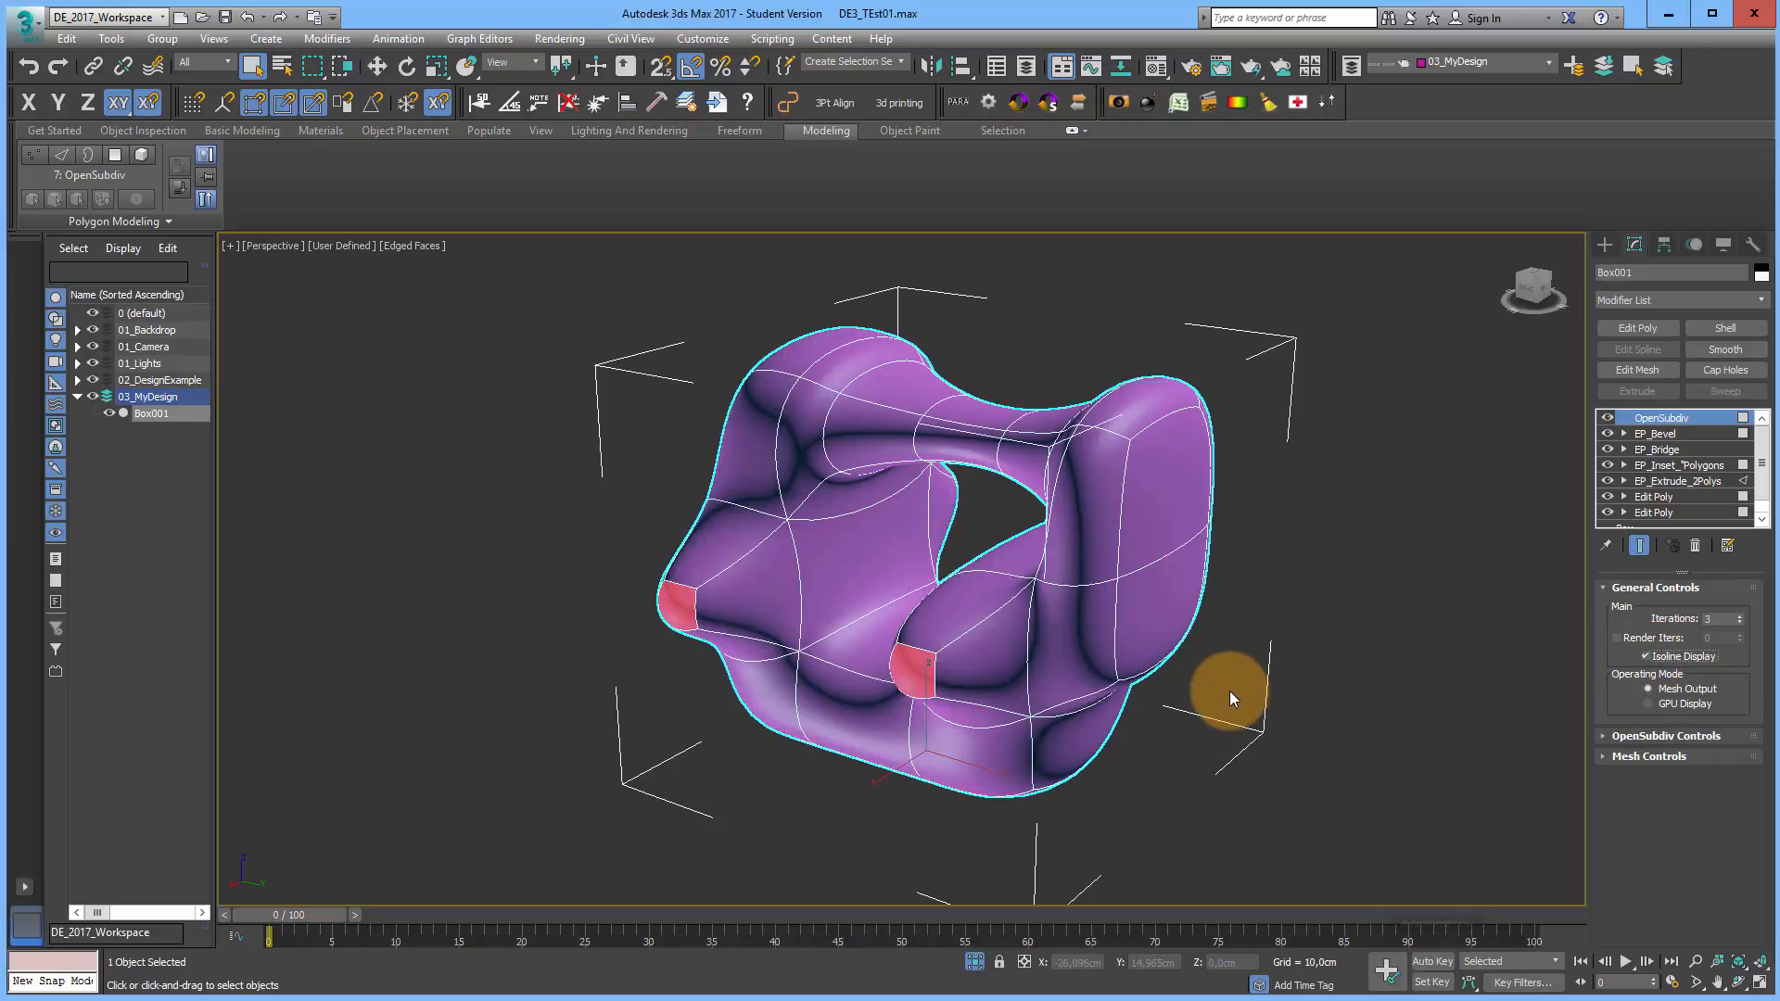
# Step: Re-edit the bevel in the EP_Bevel modifier, setting the height to 9.8 cm and widening the outline to about 2.3 cm
pyautogui.click(1738, 982)
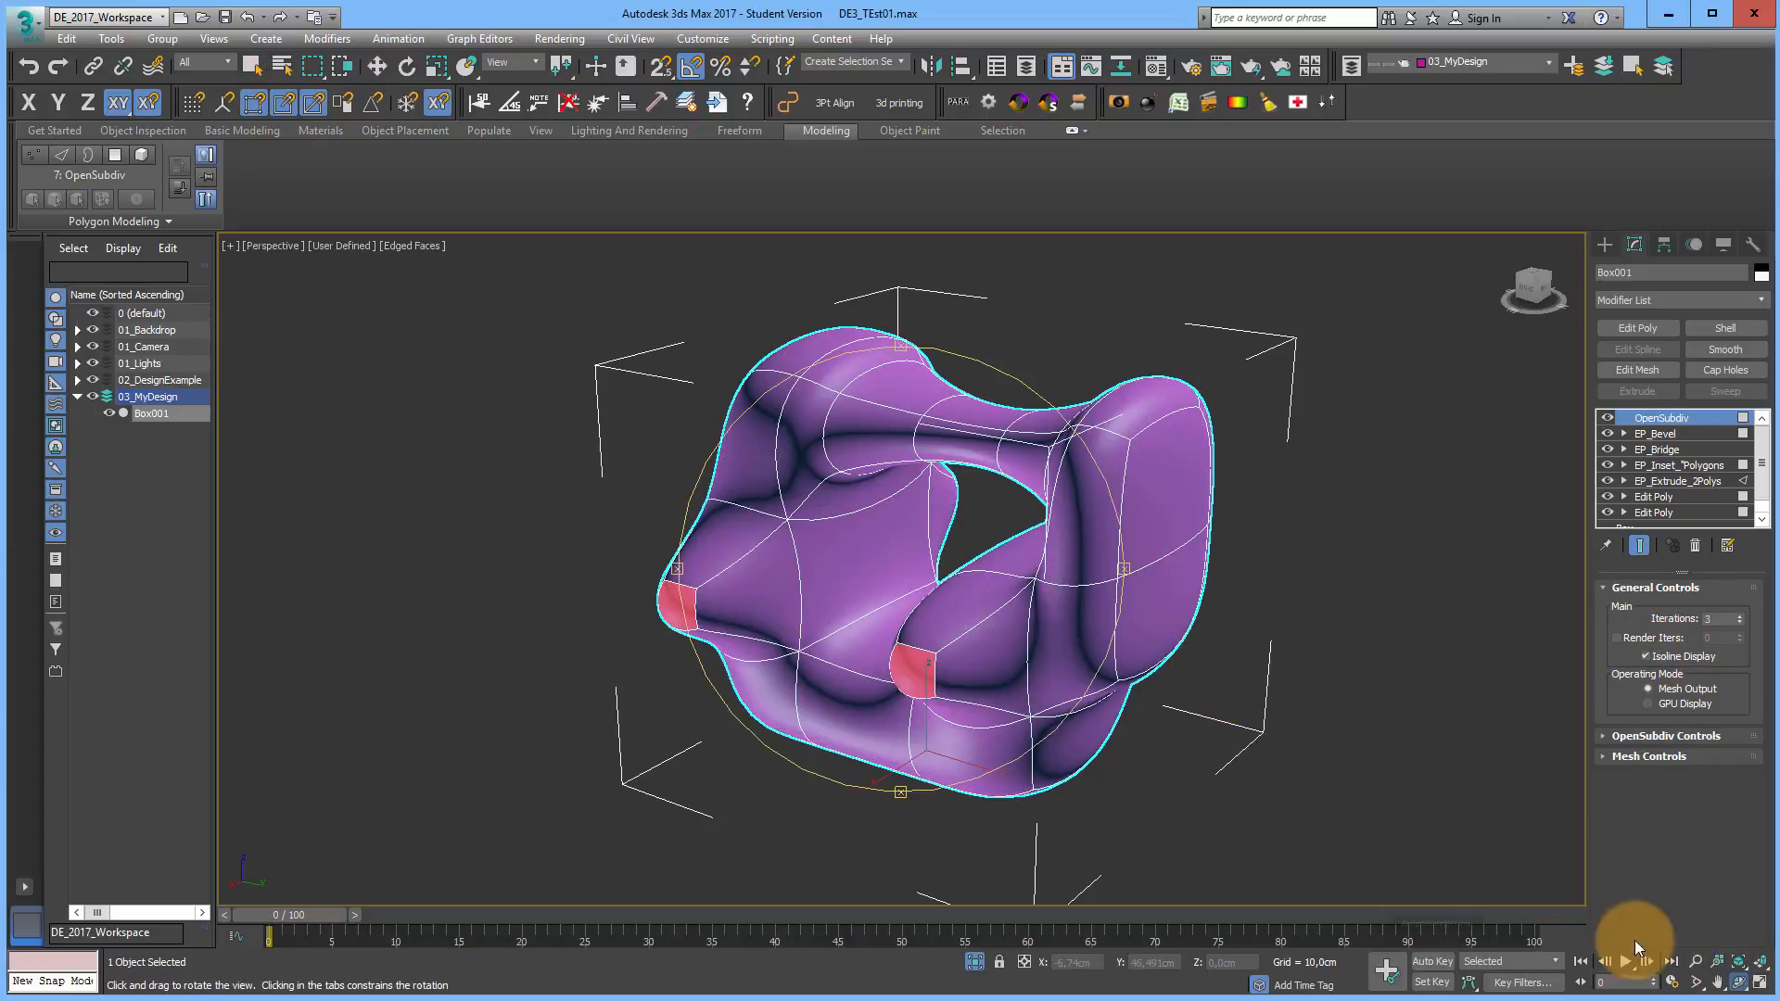
pyautogui.moveTo(984, 623)
pyautogui.mouseDown()
pyautogui.moveTo(1104, 624)
pyautogui.moveTo(1048, 587)
pyautogui.moveTo(942, 620)
pyautogui.moveTo(993, 619)
pyautogui.mouseUp()
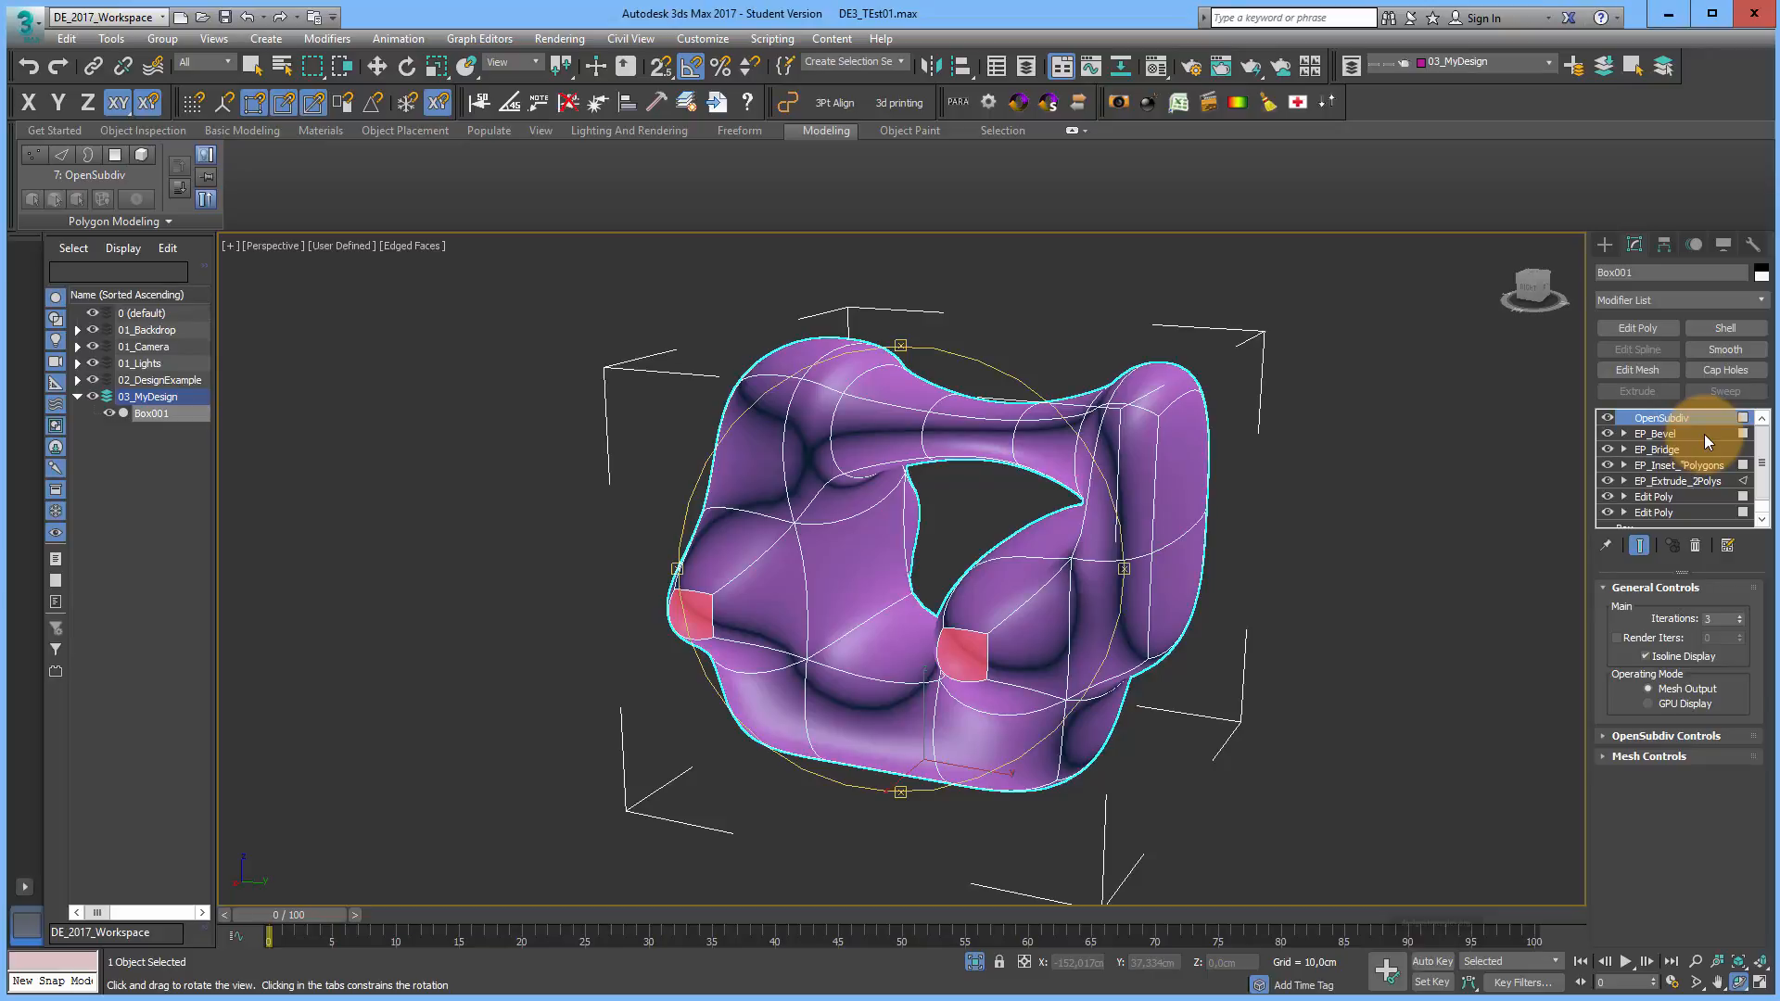
pyautogui.moveTo(1010, 580); pyautogui.dragTo(1300, 591)
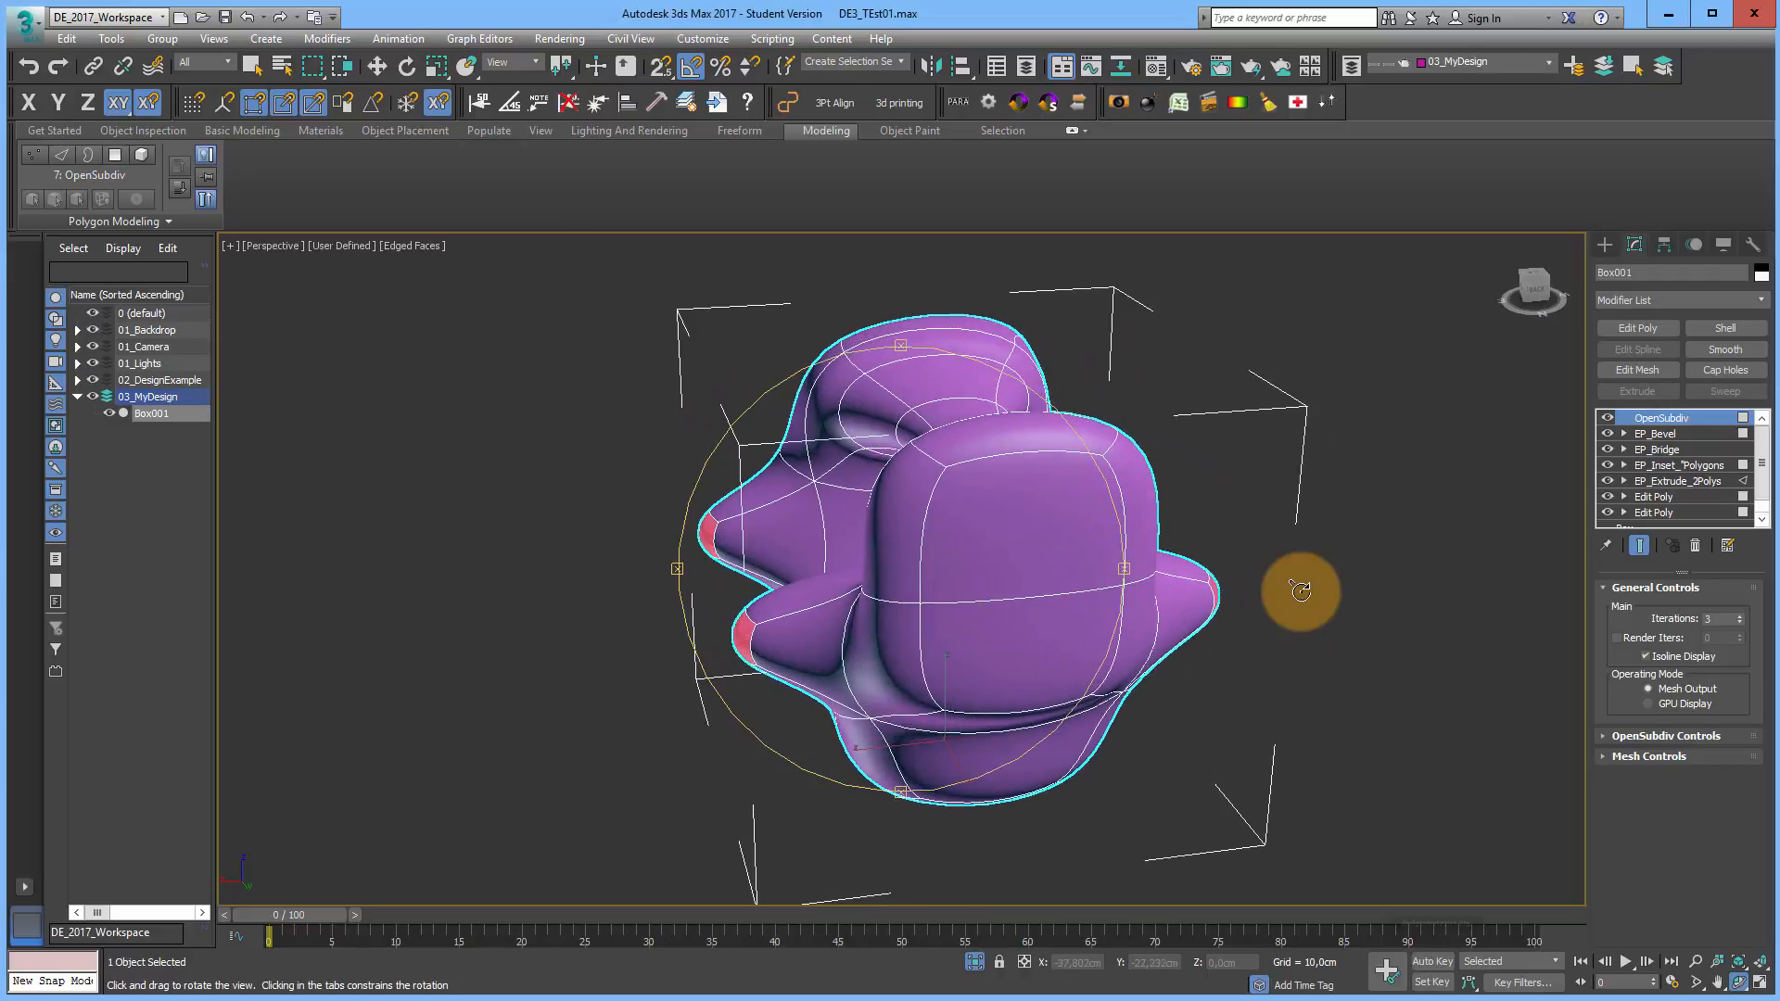
pyautogui.click(1674, 432)
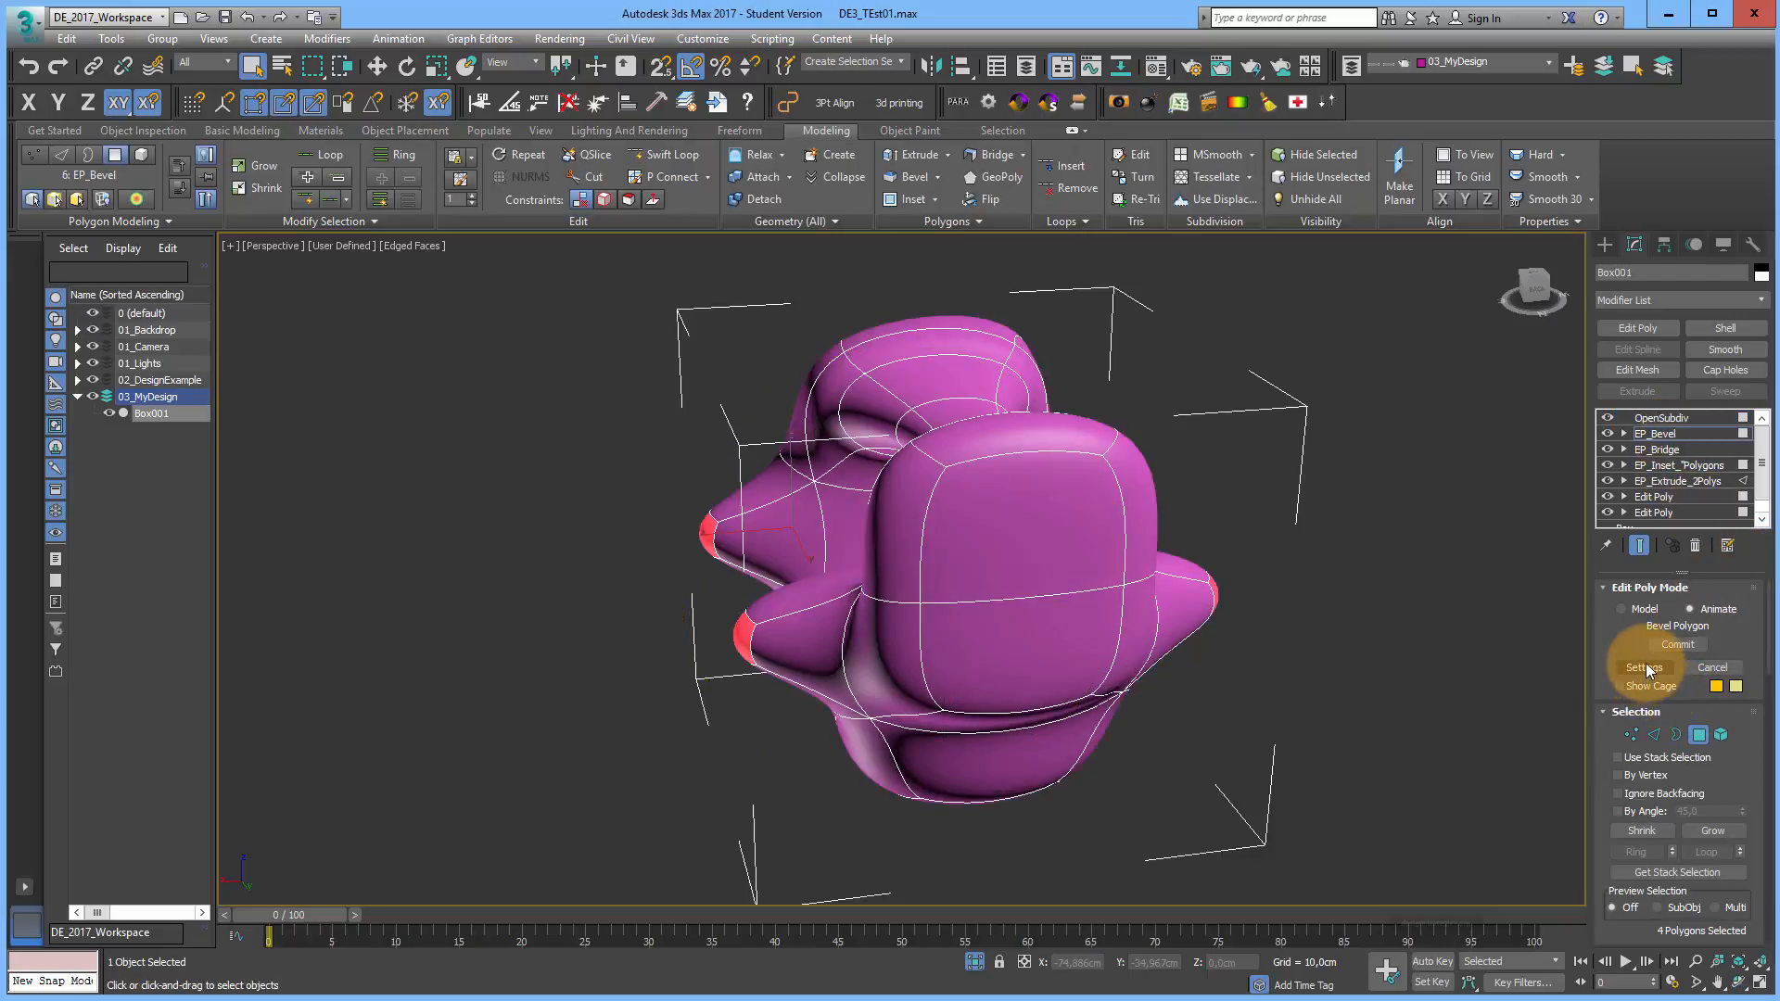
pyautogui.click(1645, 667)
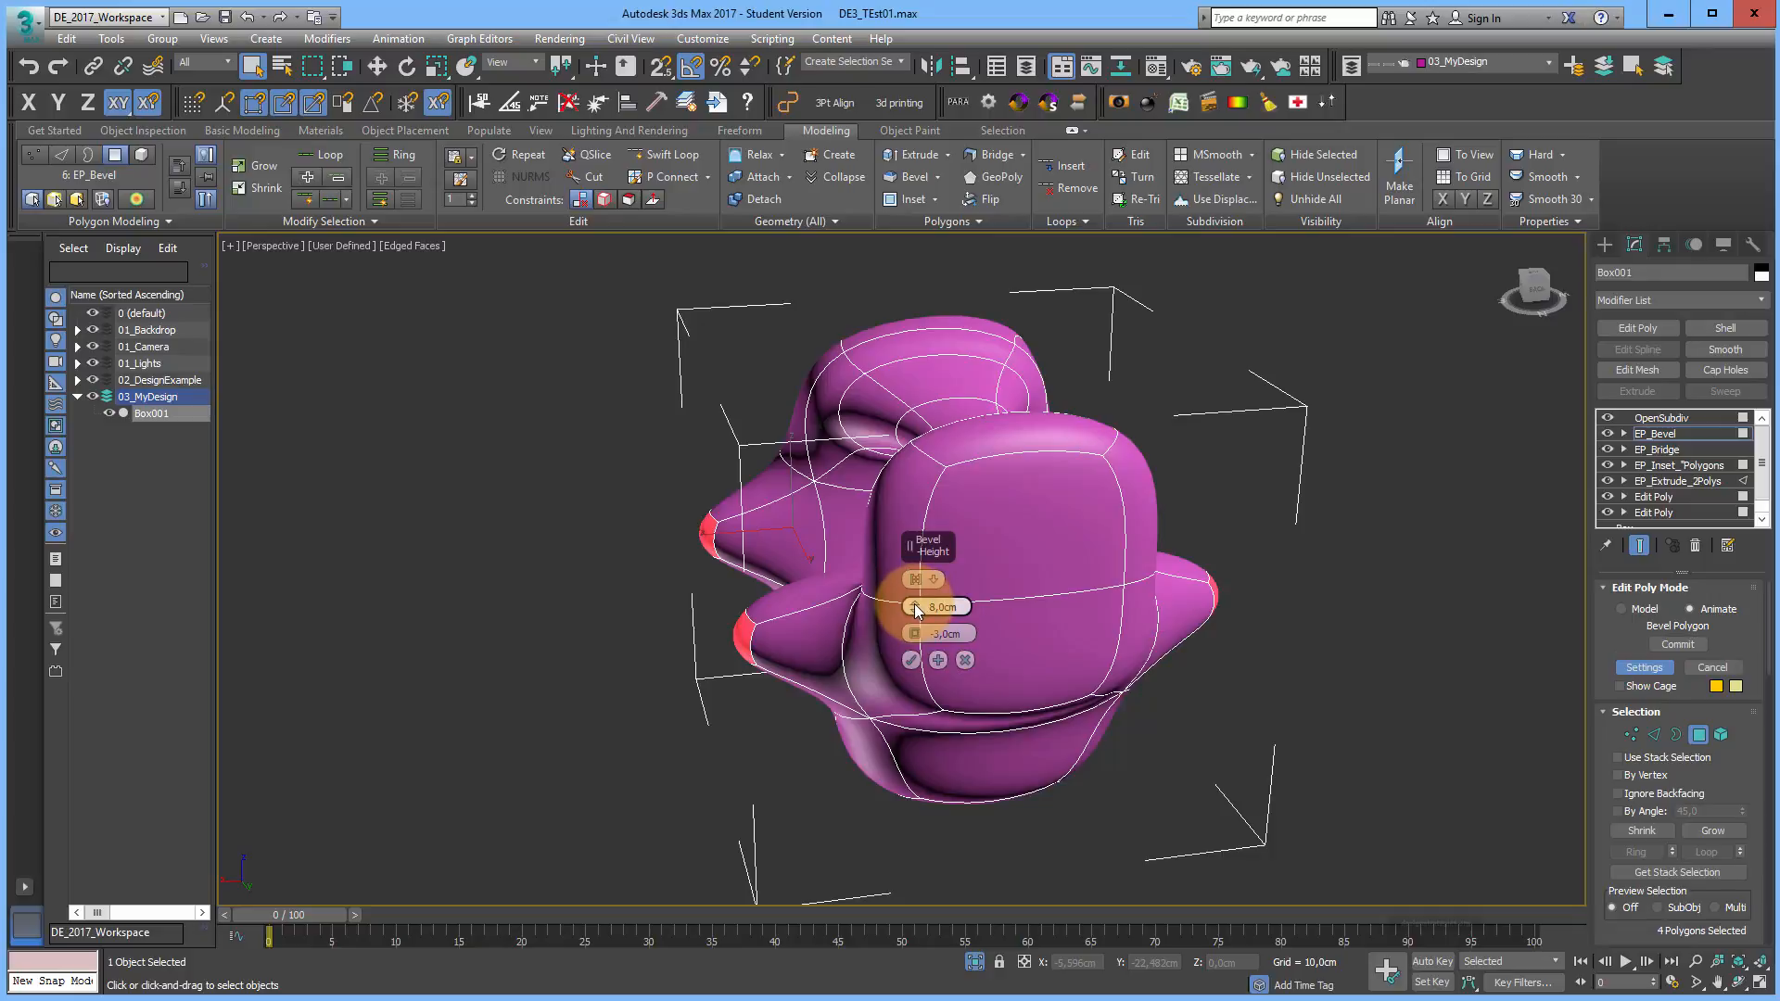
pyautogui.moveTo(915, 609)
pyautogui.mouseDown()
pyautogui.moveTo(908, 491)
pyautogui.moveTo(915, 628)
pyautogui.moveTo(916, 604)
pyautogui.moveTo(816, 538)
pyautogui.moveTo(913, 556)
pyautogui.moveTo(916, 631)
pyautogui.mouseUp()
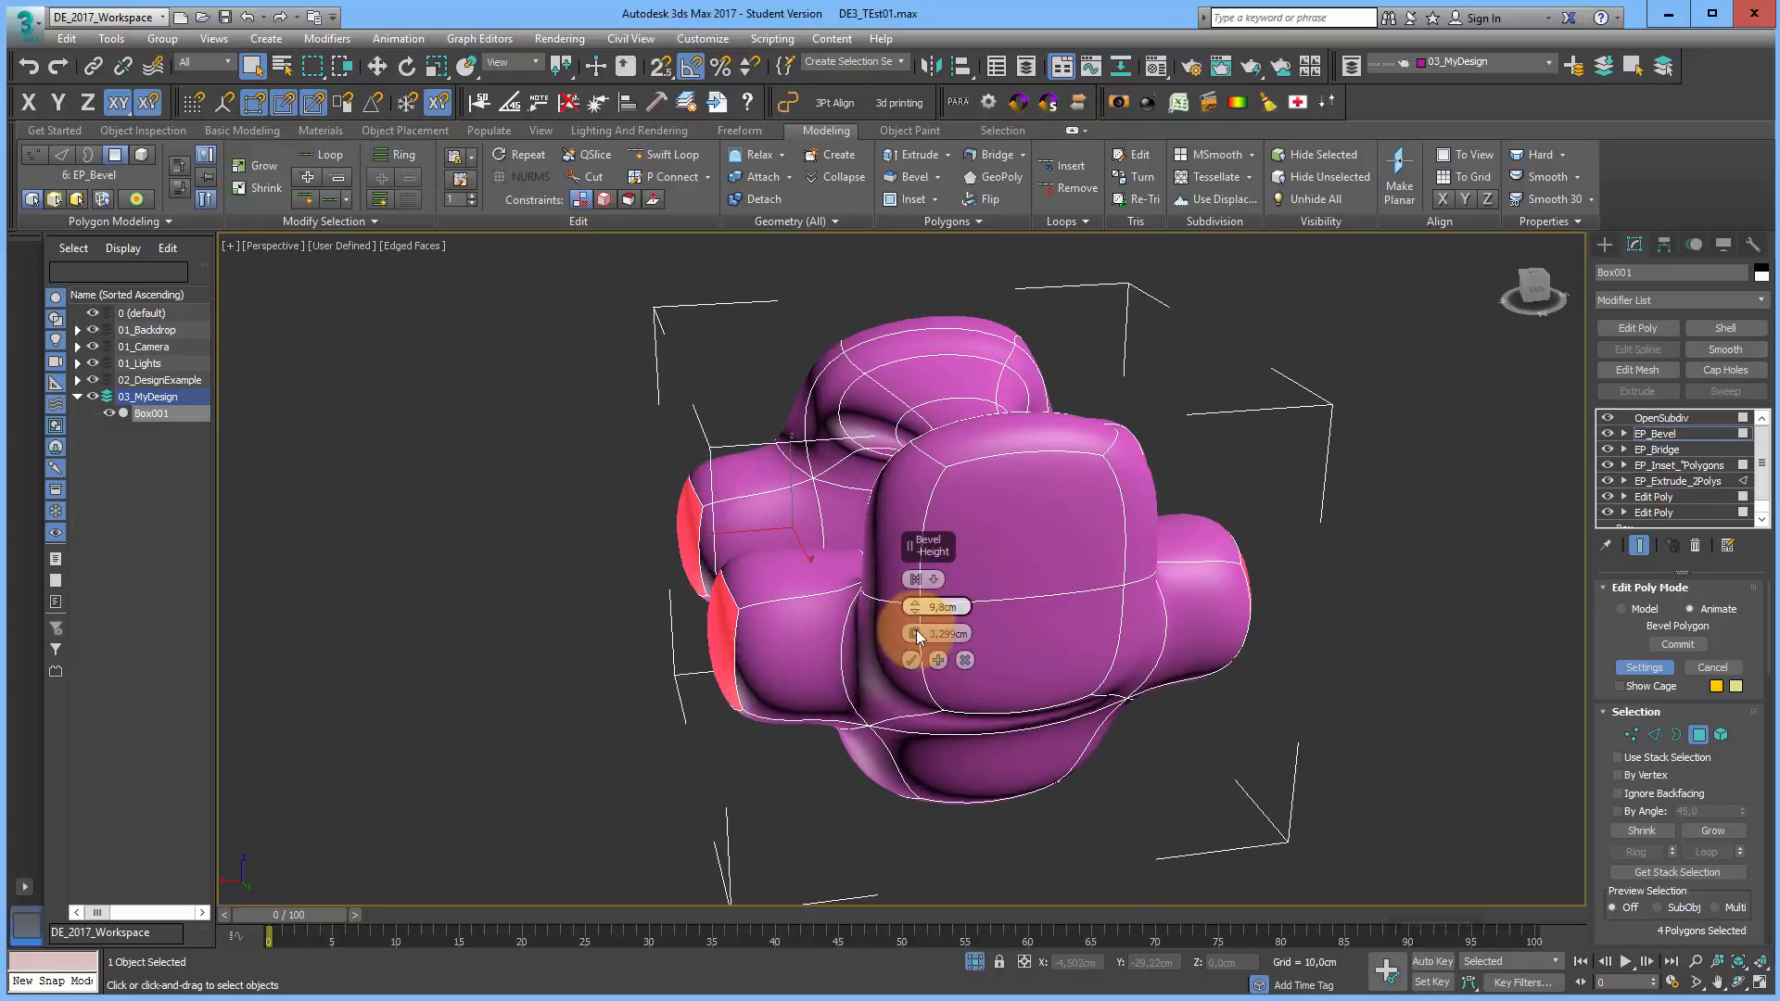
pyautogui.click(910, 660)
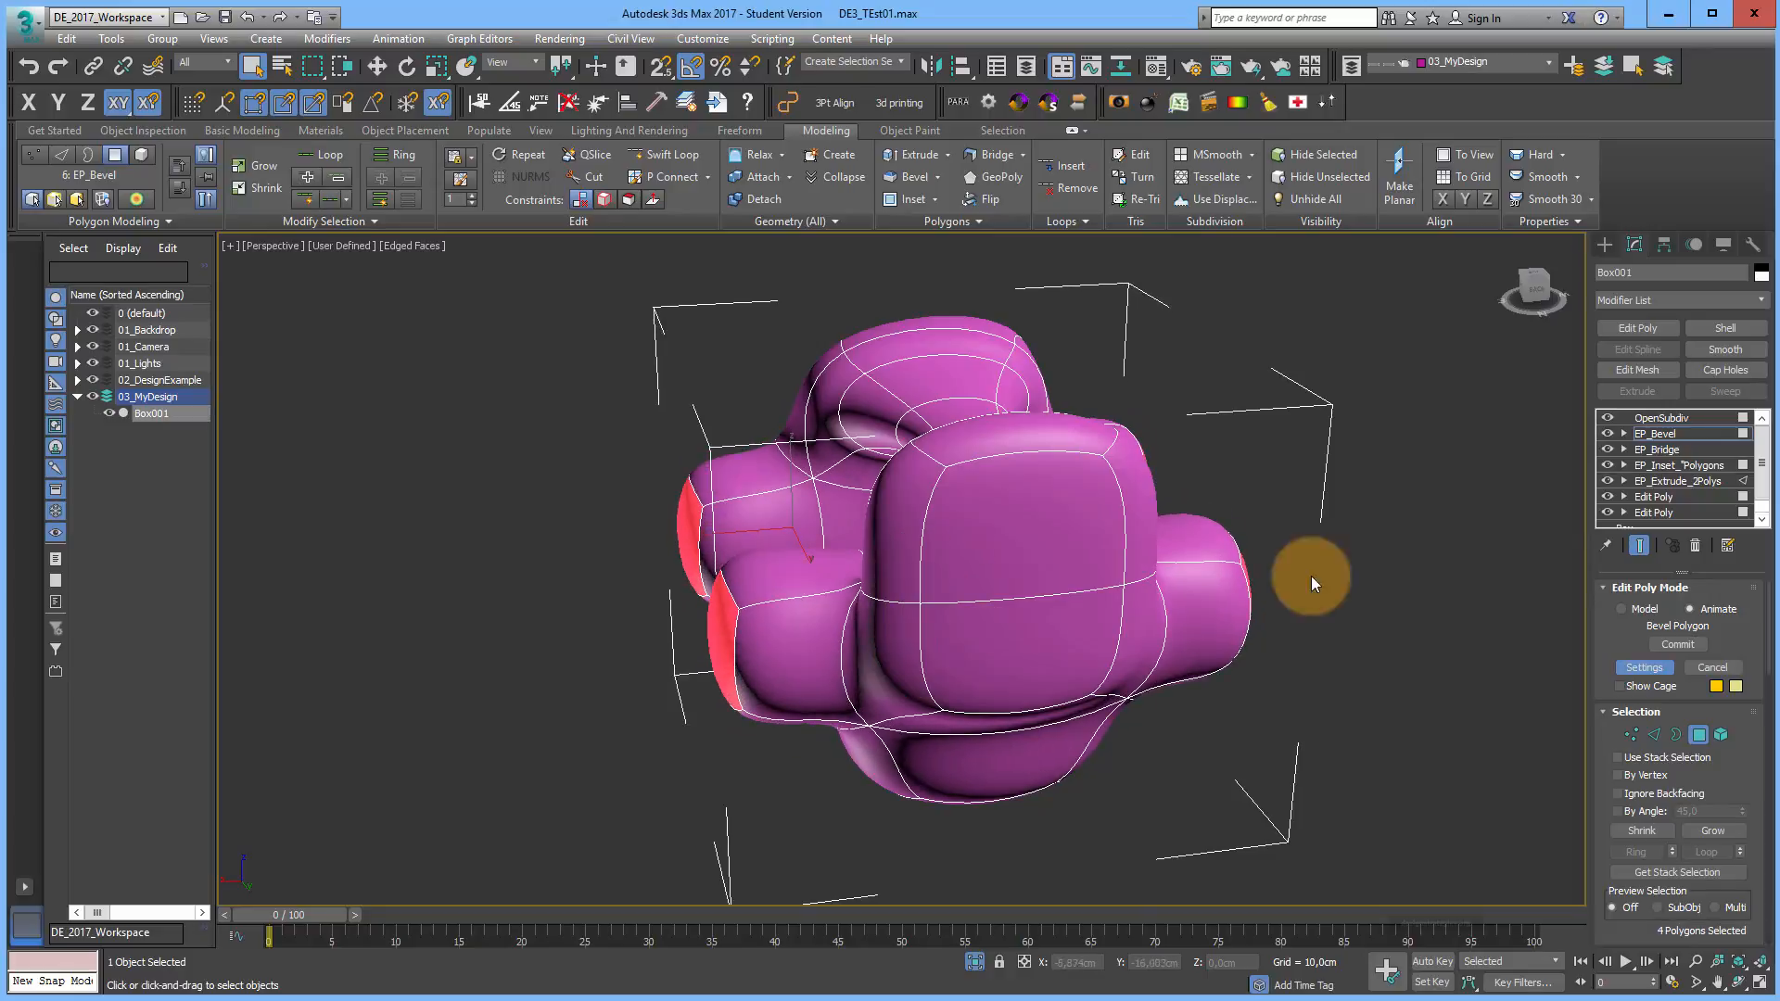
# Step: Increase the inset amount in the EP_Inset polygons modifier so the bridge becomes thinner, continuing despite the topology dependency
pyautogui.click(1689, 467)
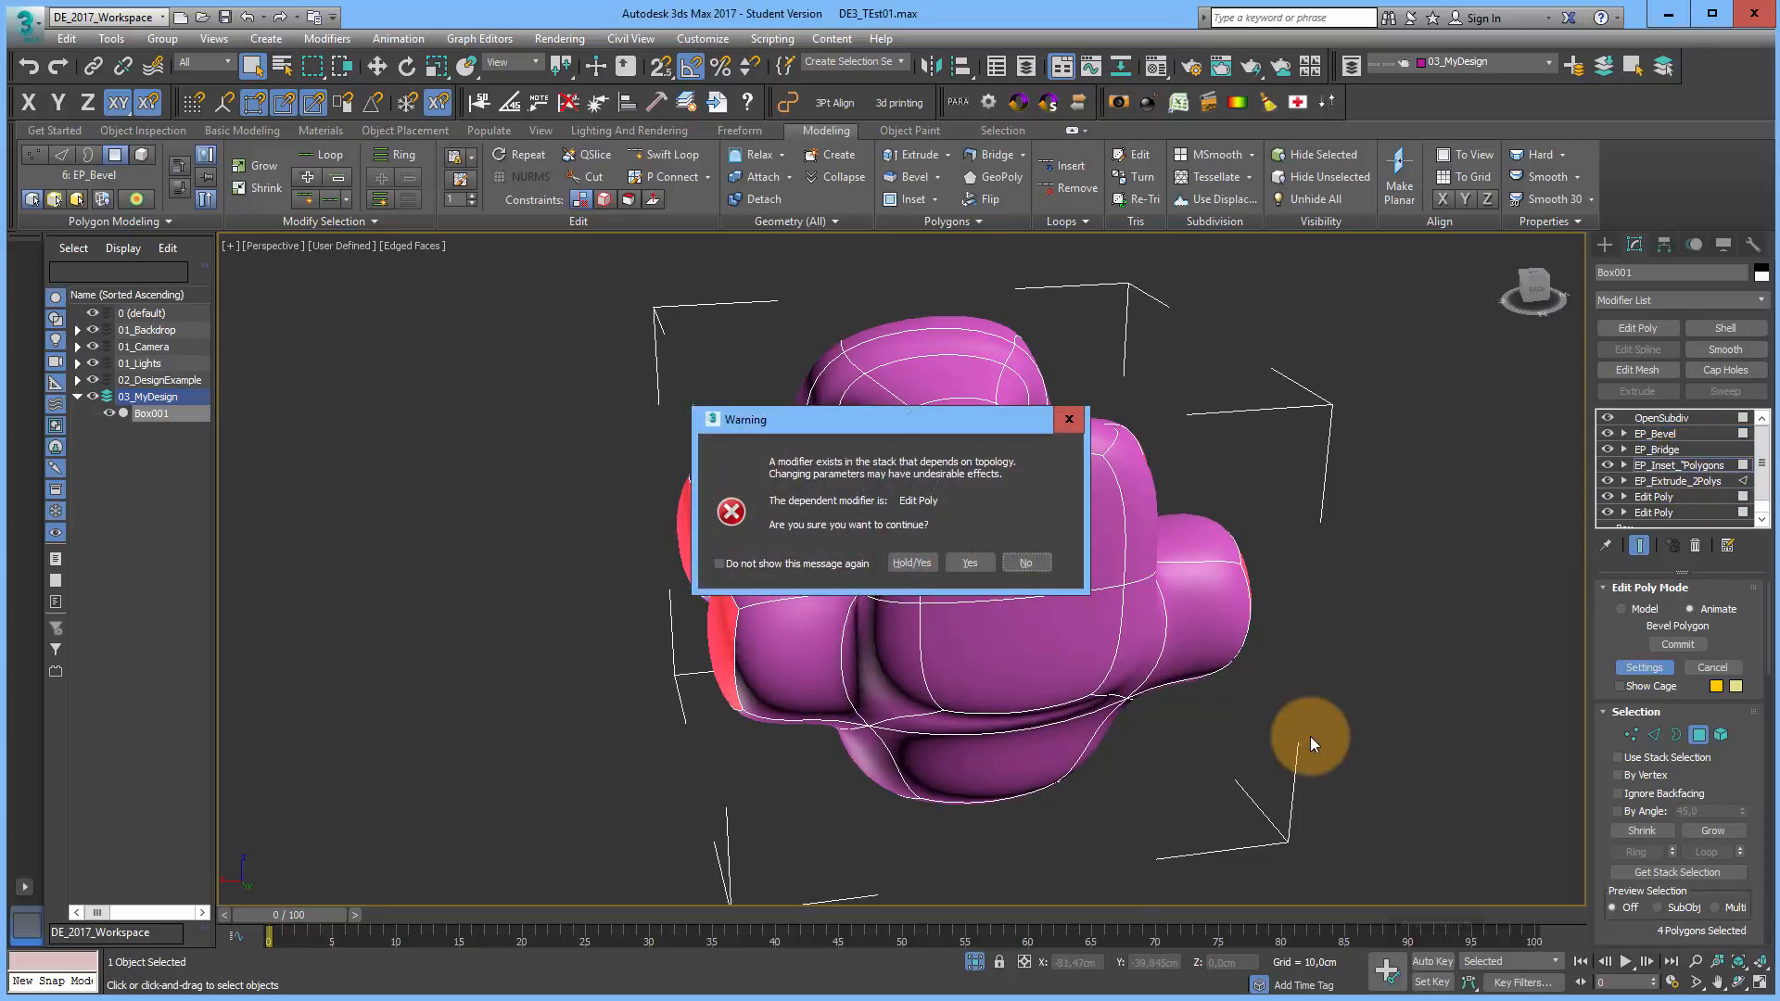
pyautogui.click(1027, 560)
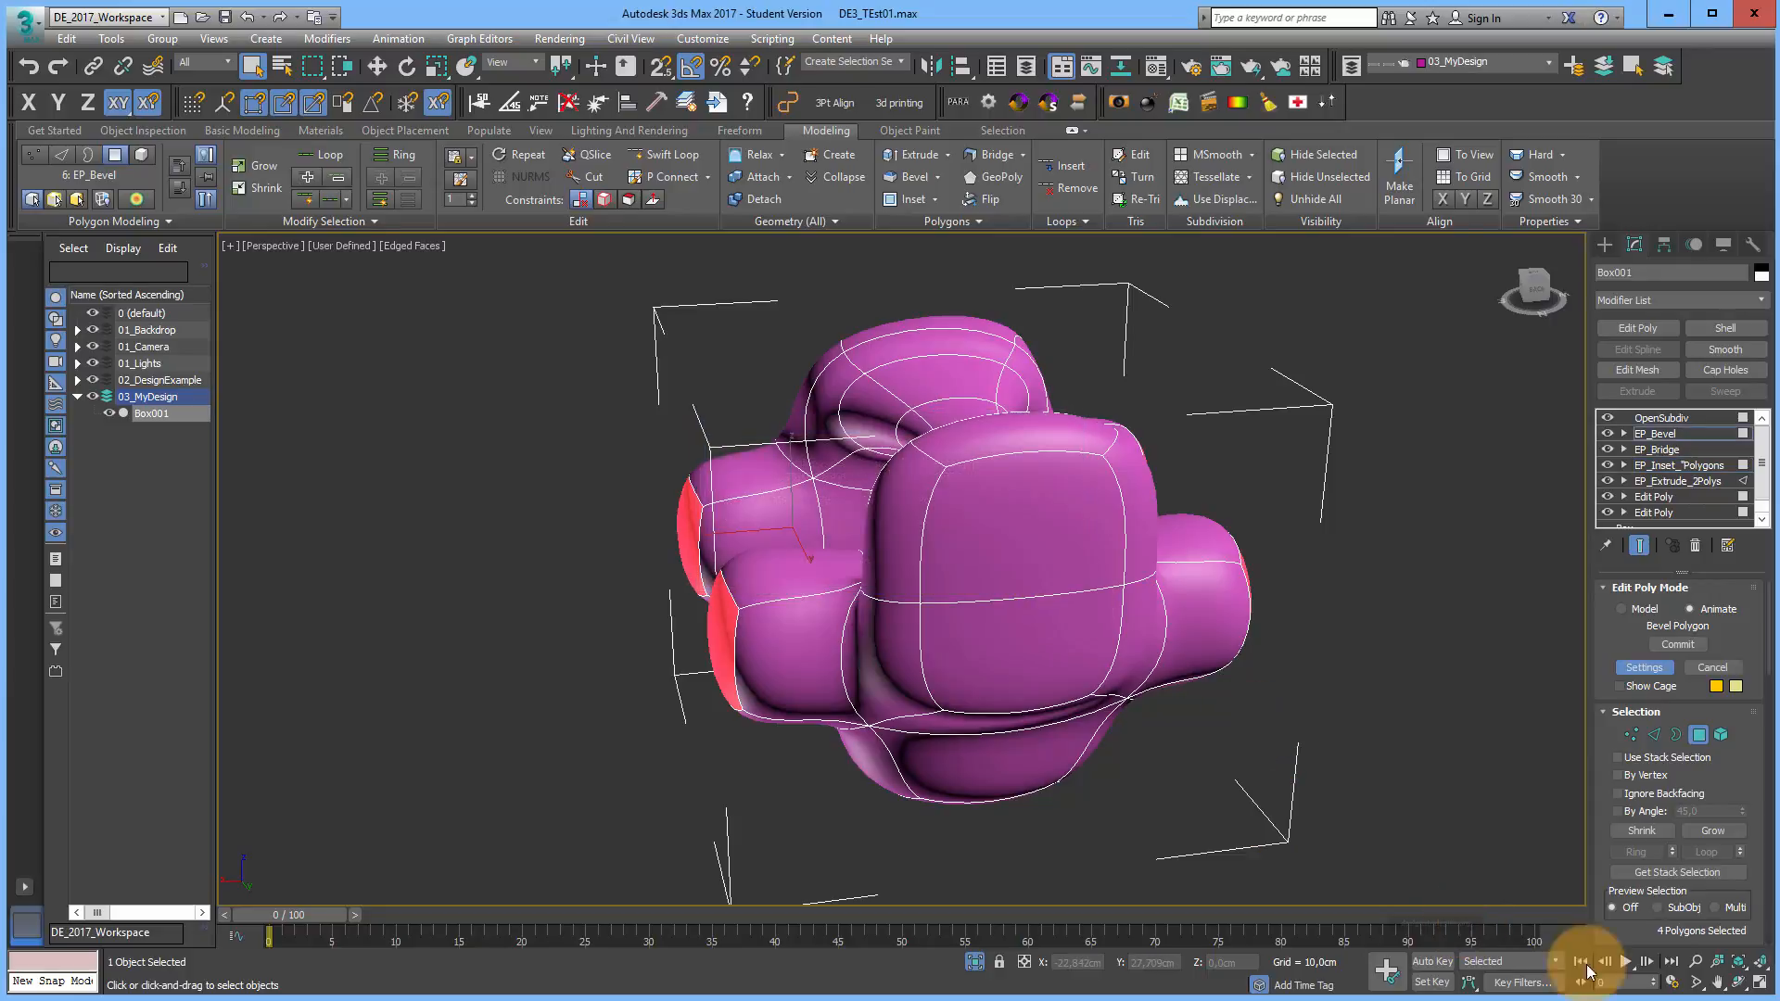
pyautogui.click(1736, 983)
pyautogui.moveTo(846, 636); pyautogui.dragTo(1032, 626)
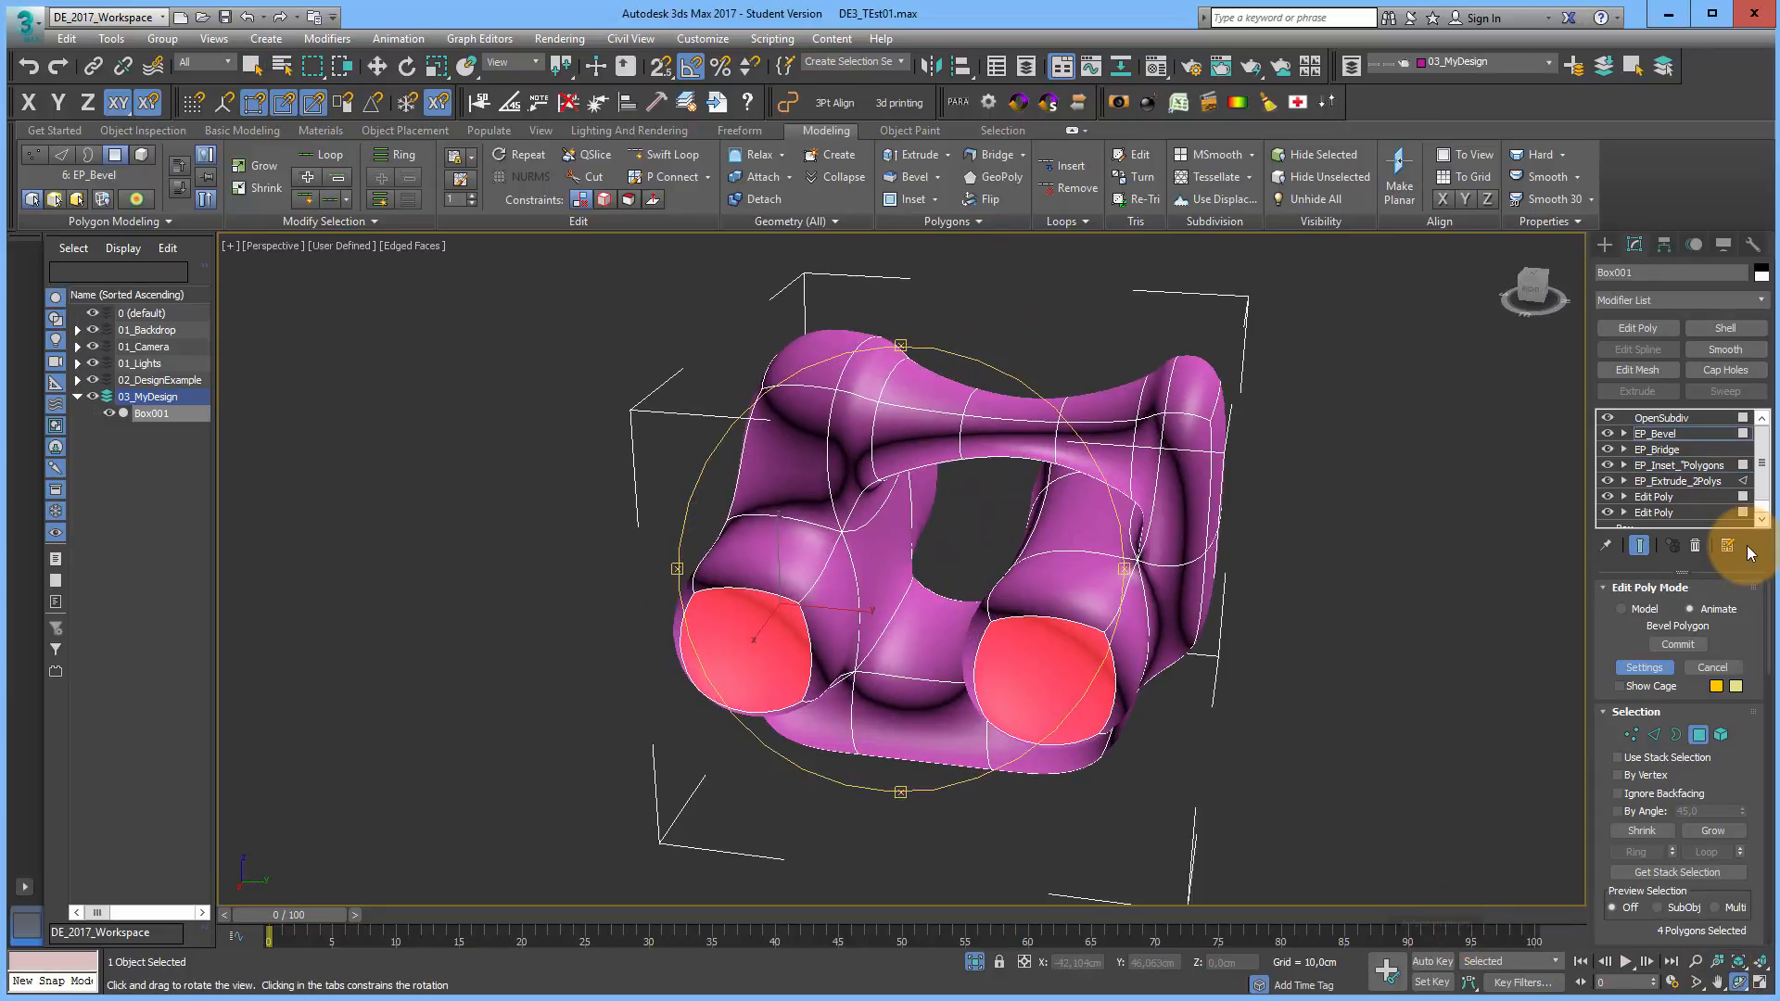
pyautogui.click(1703, 466)
pyautogui.click(969, 562)
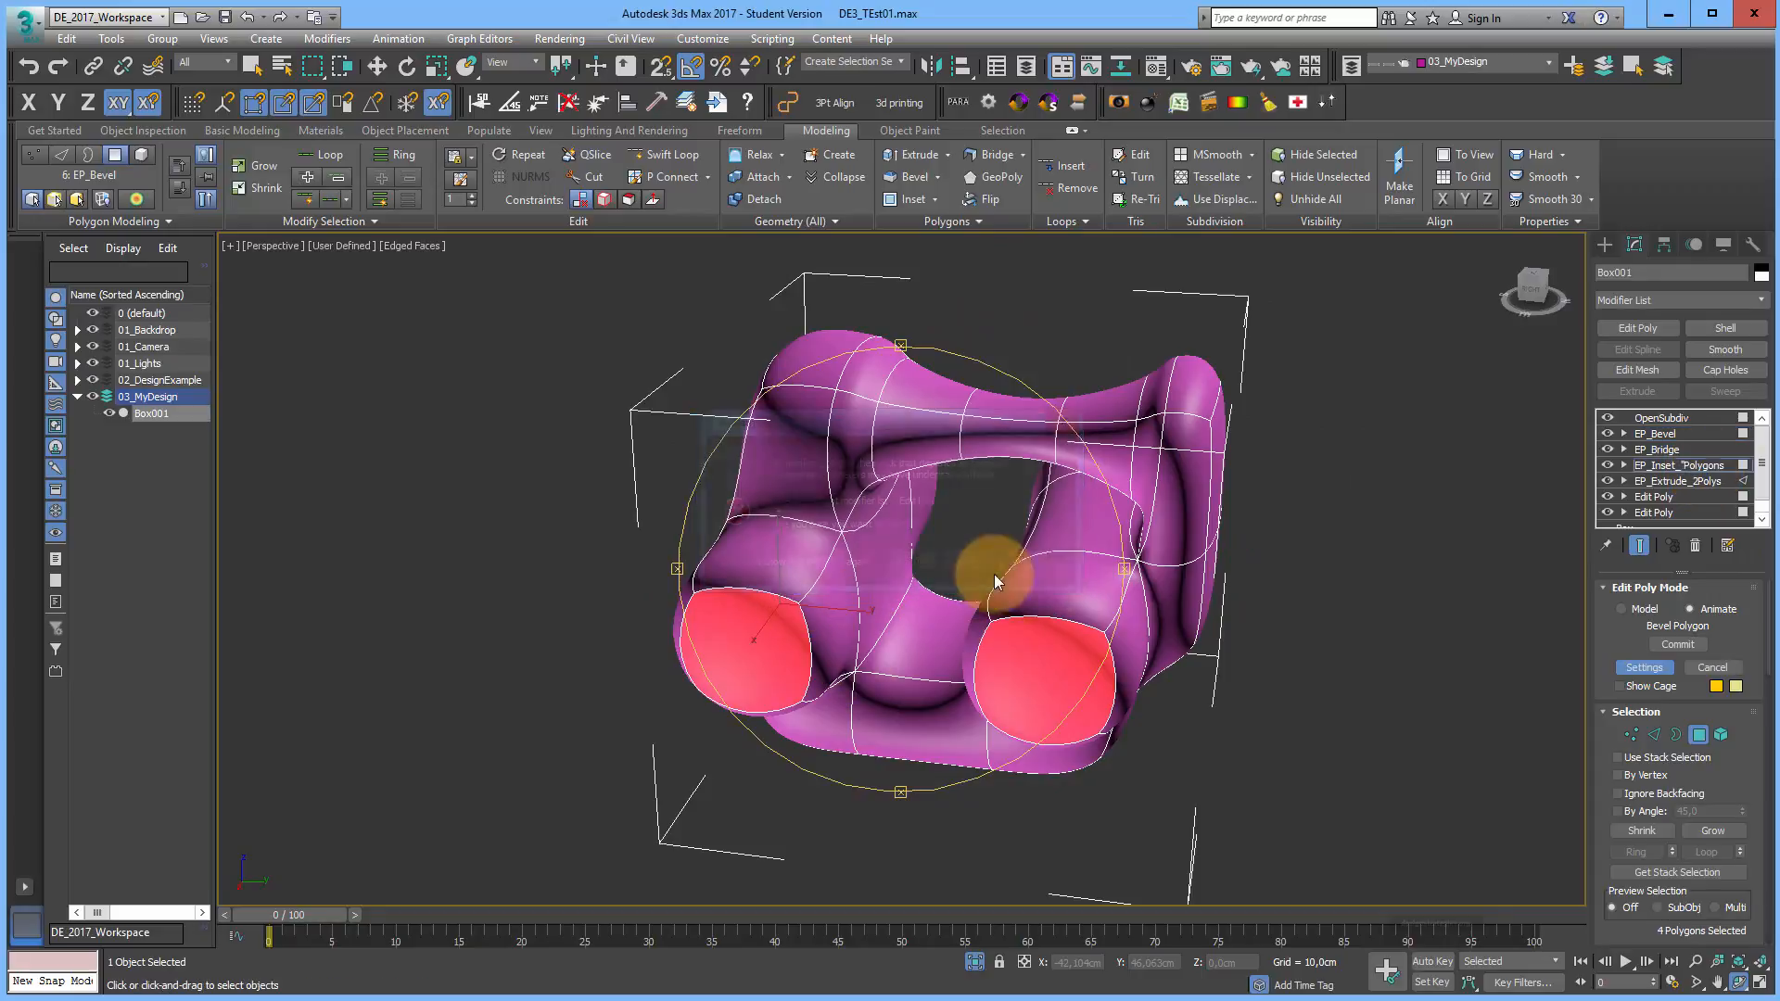
pyautogui.click(1650, 671)
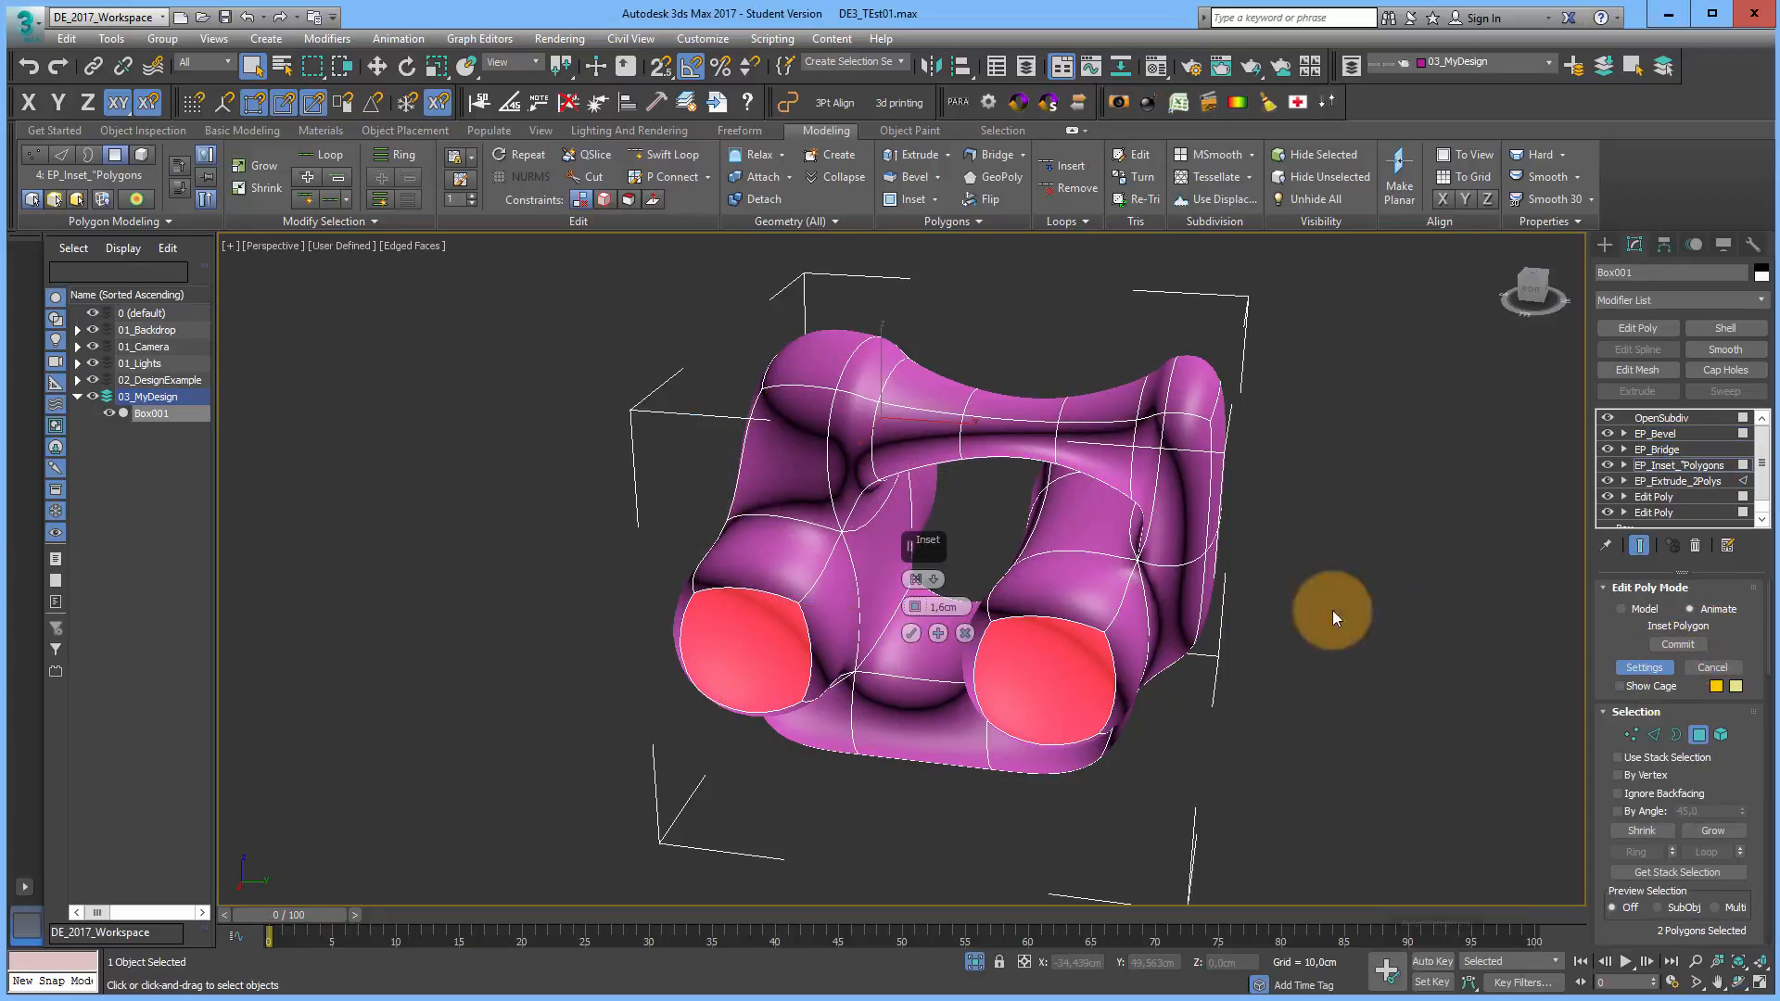
pyautogui.moveTo(916, 607); pyautogui.dragTo(912, 652)
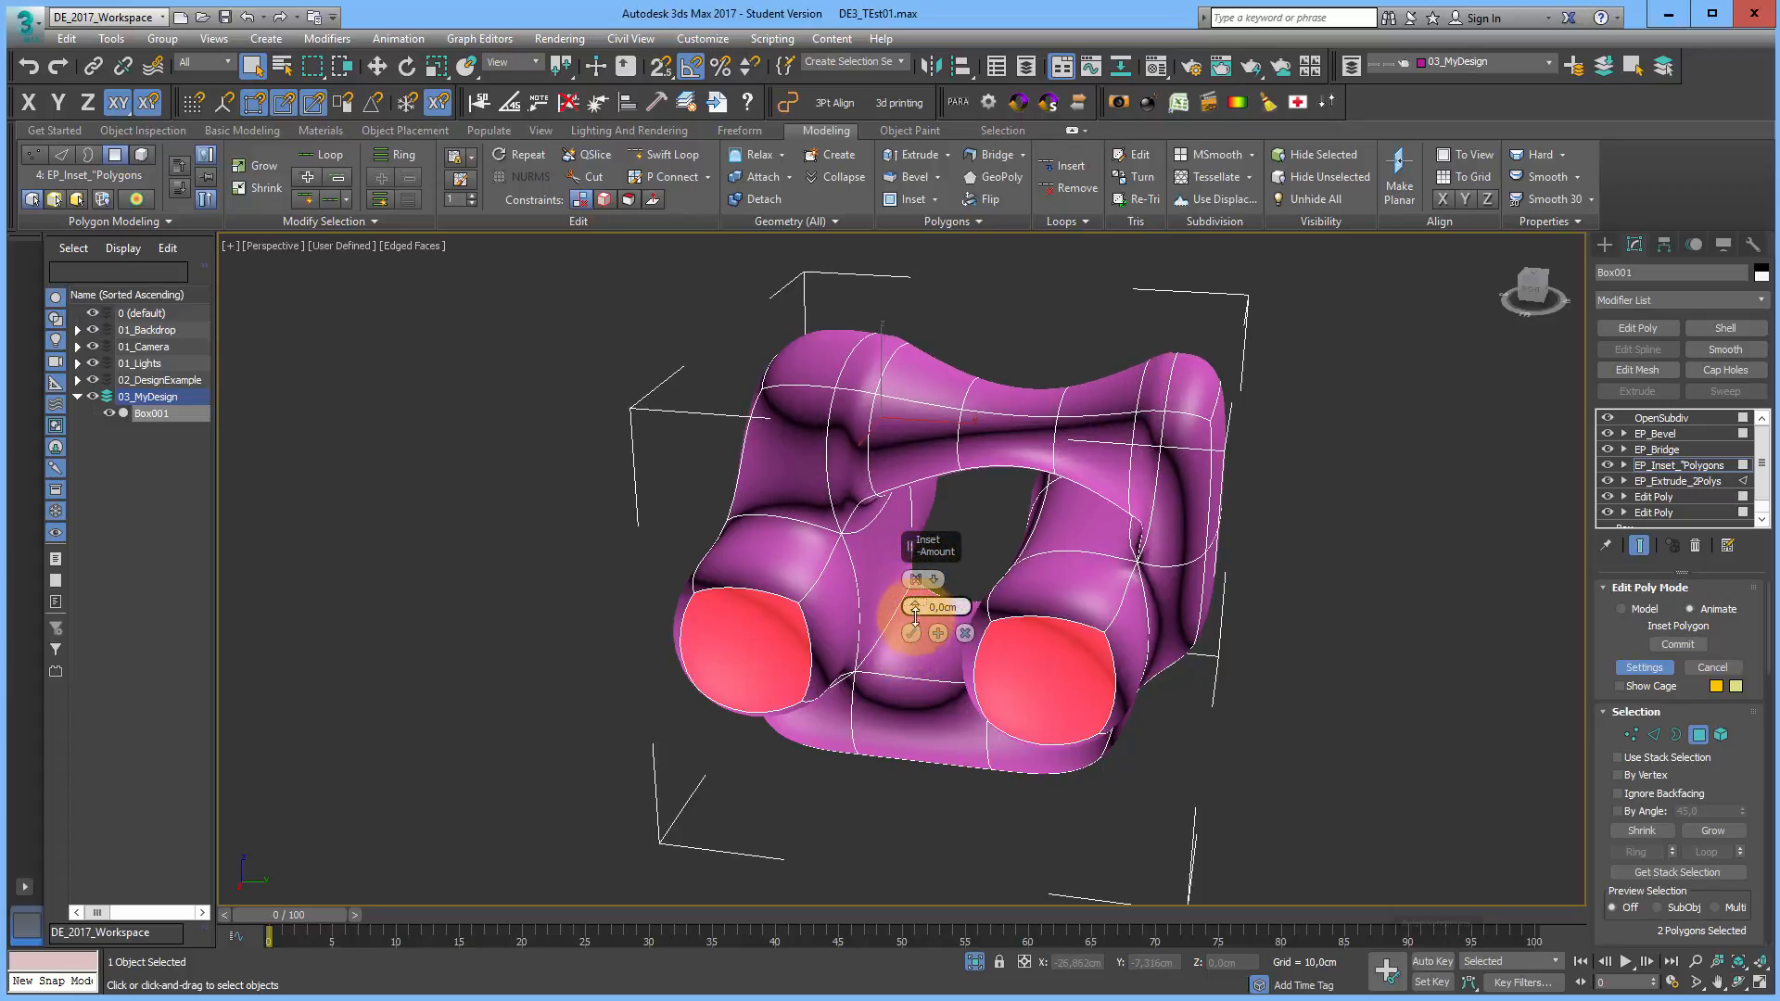
pyautogui.click(911, 633)
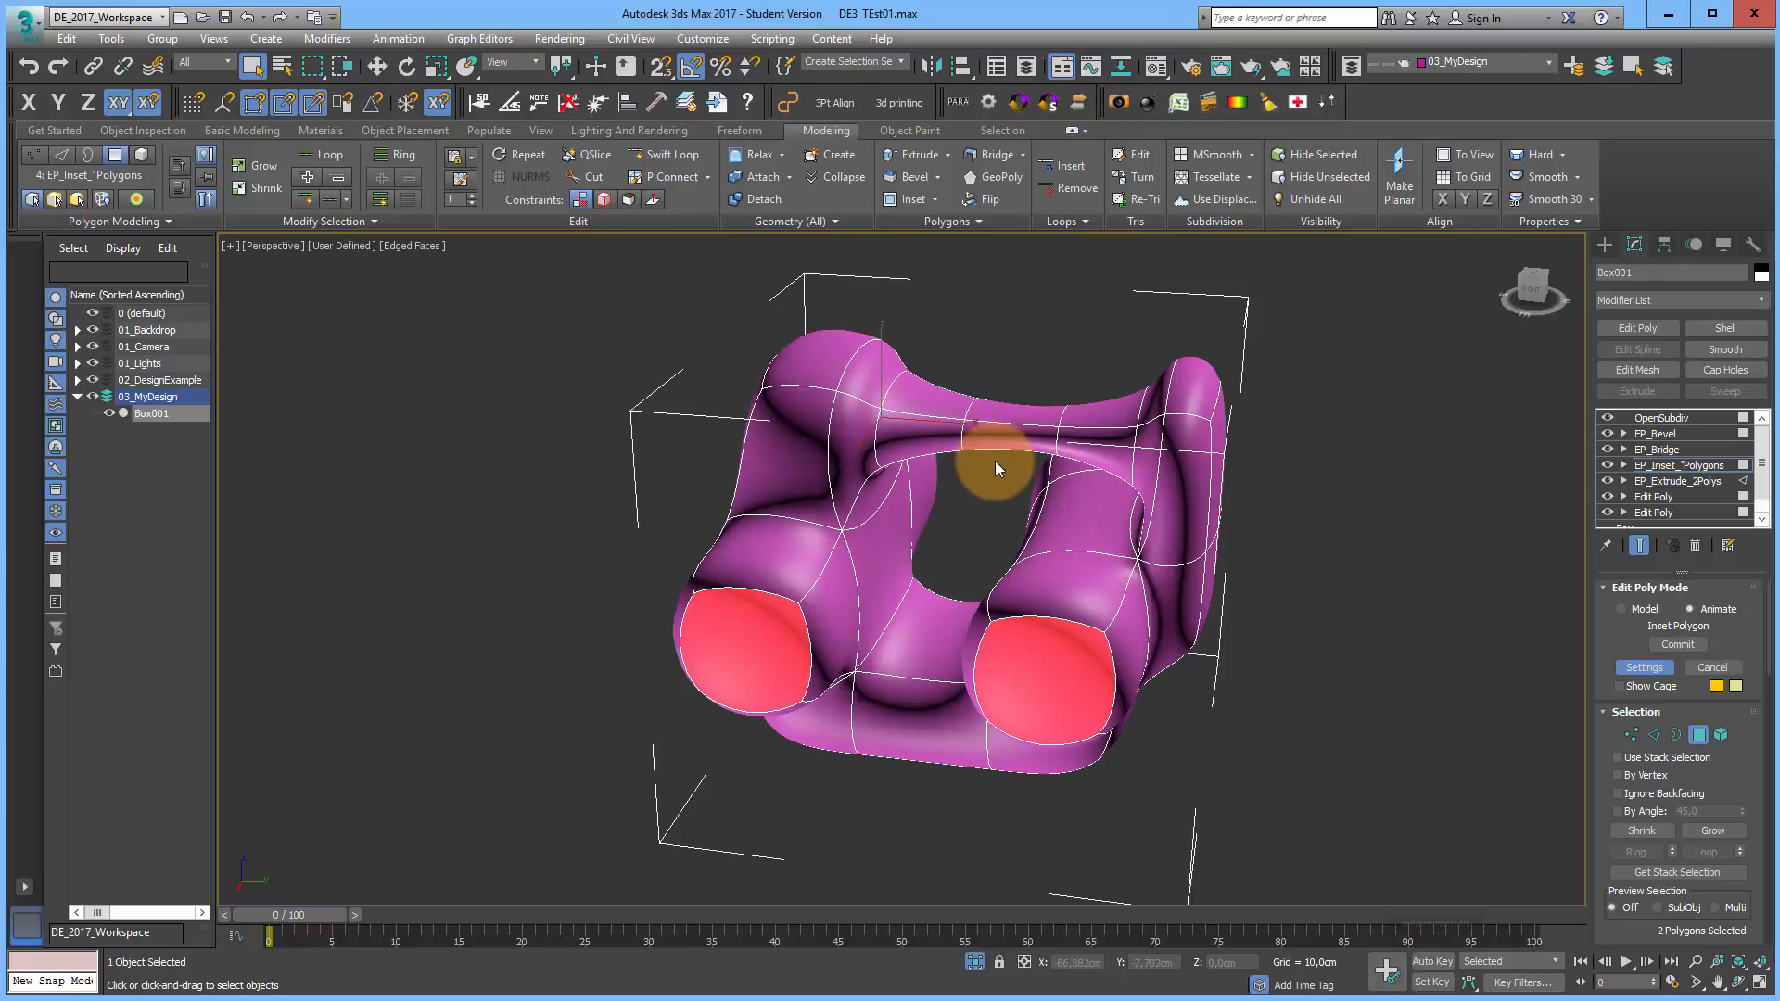
# Step: Hide the end result to inspect the mesh at the inset modifier's level, and show the full stack result again
pyautogui.click(1638, 547)
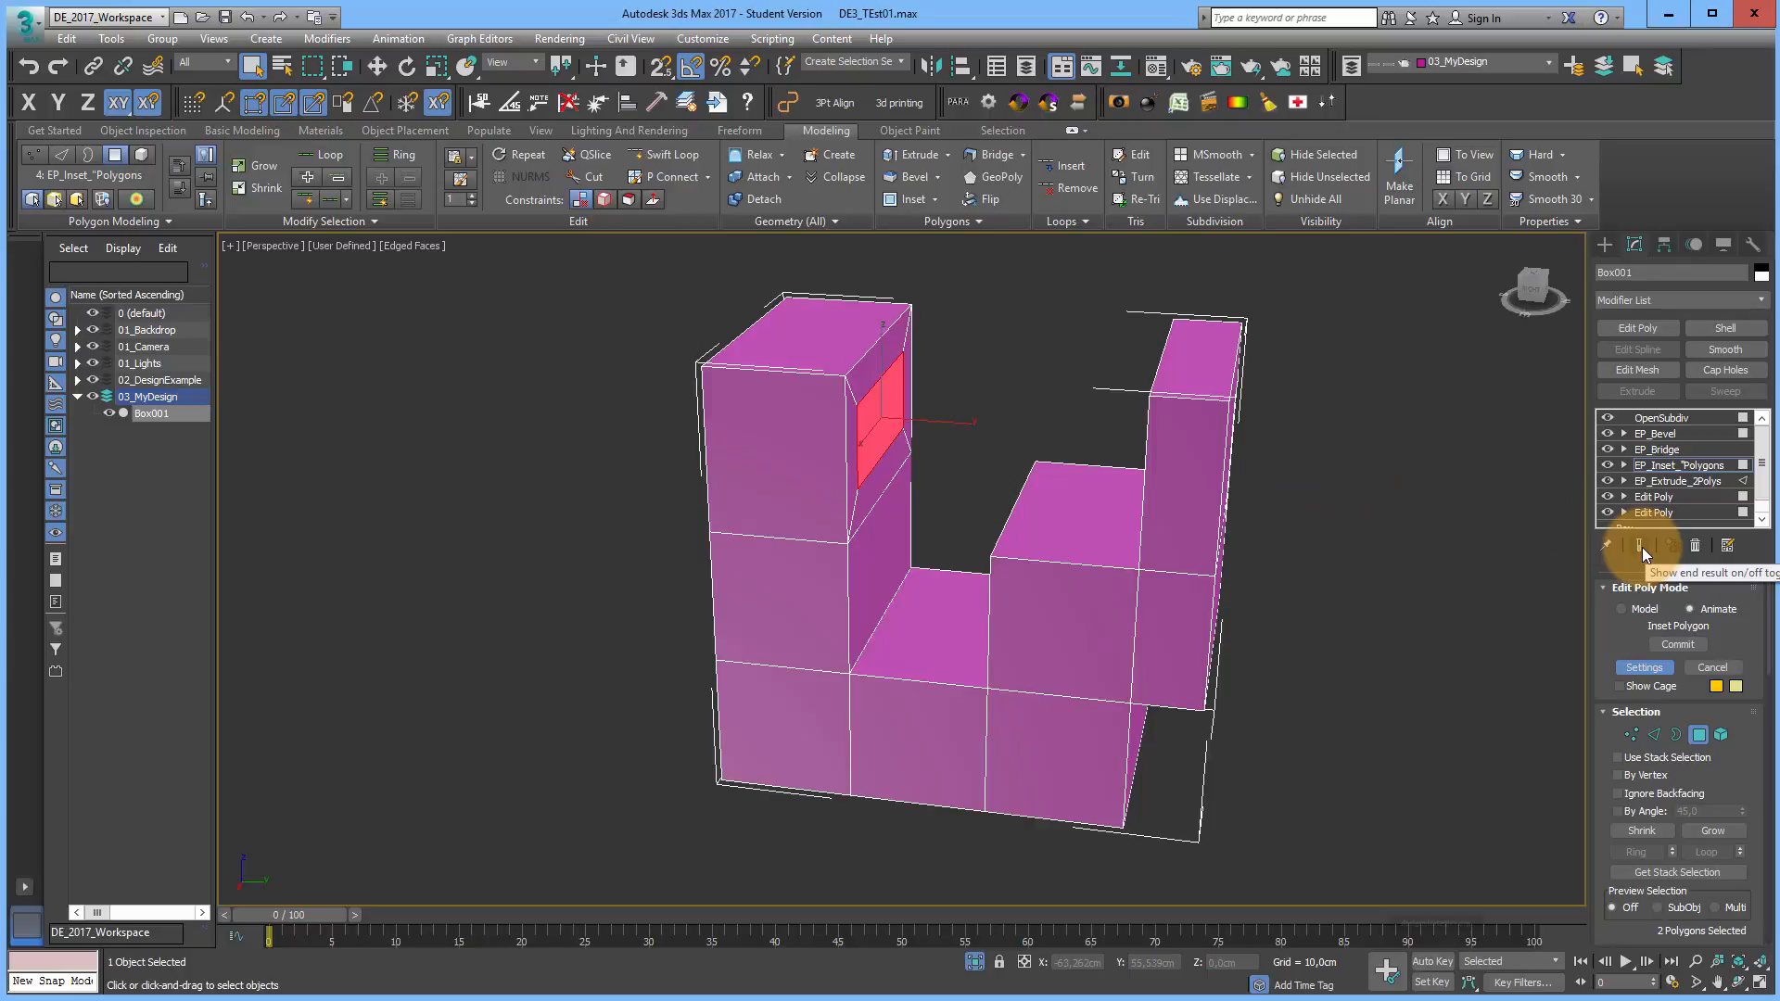
pyautogui.click(1641, 546)
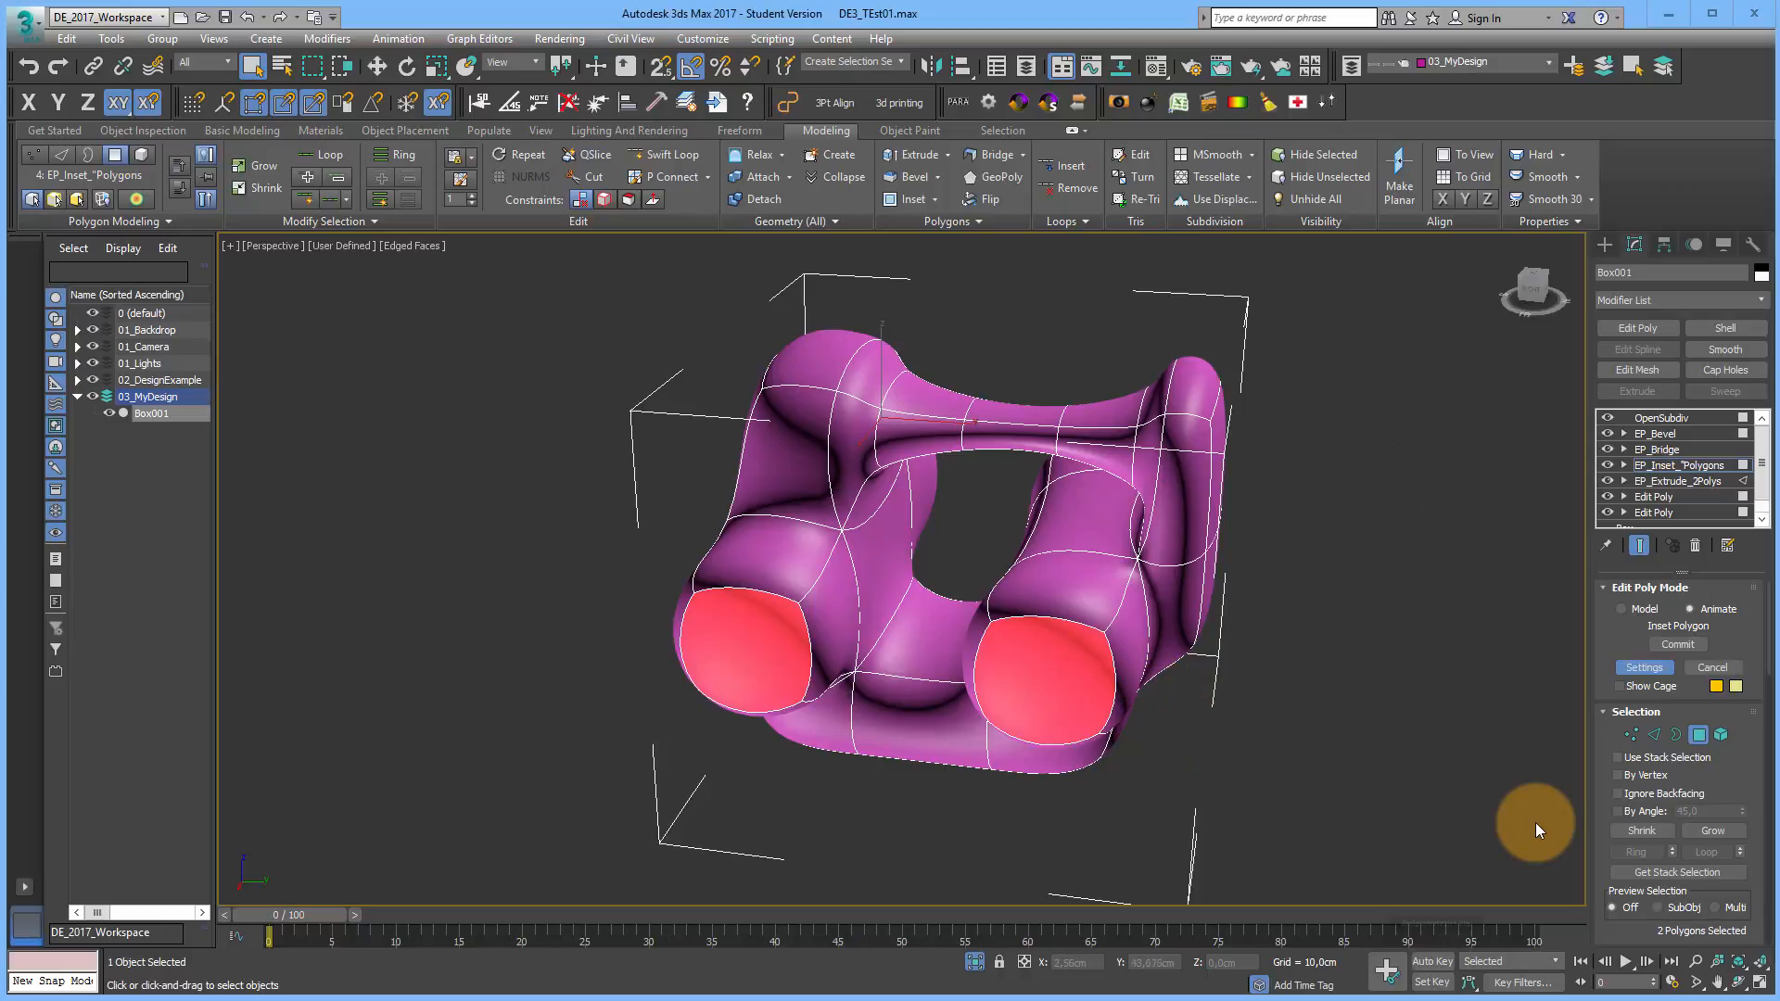
pyautogui.click(1738, 982)
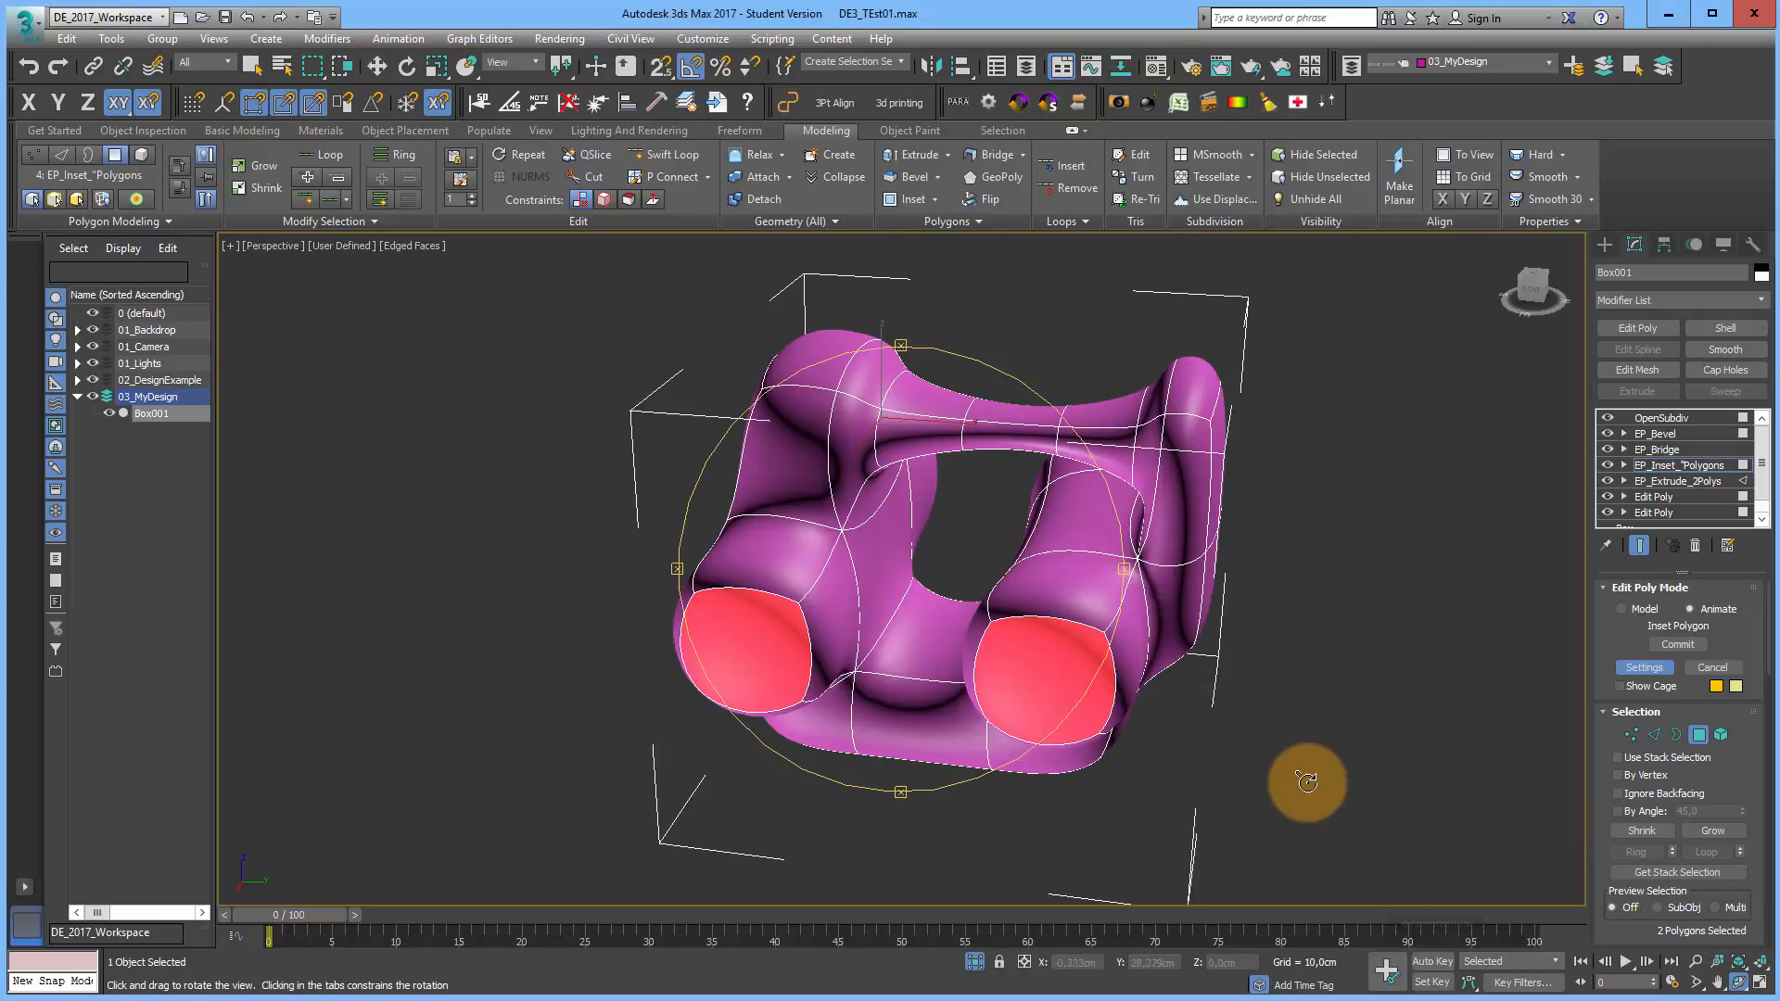
pyautogui.moveTo(1033, 626); pyautogui.dragTo(997, 649)
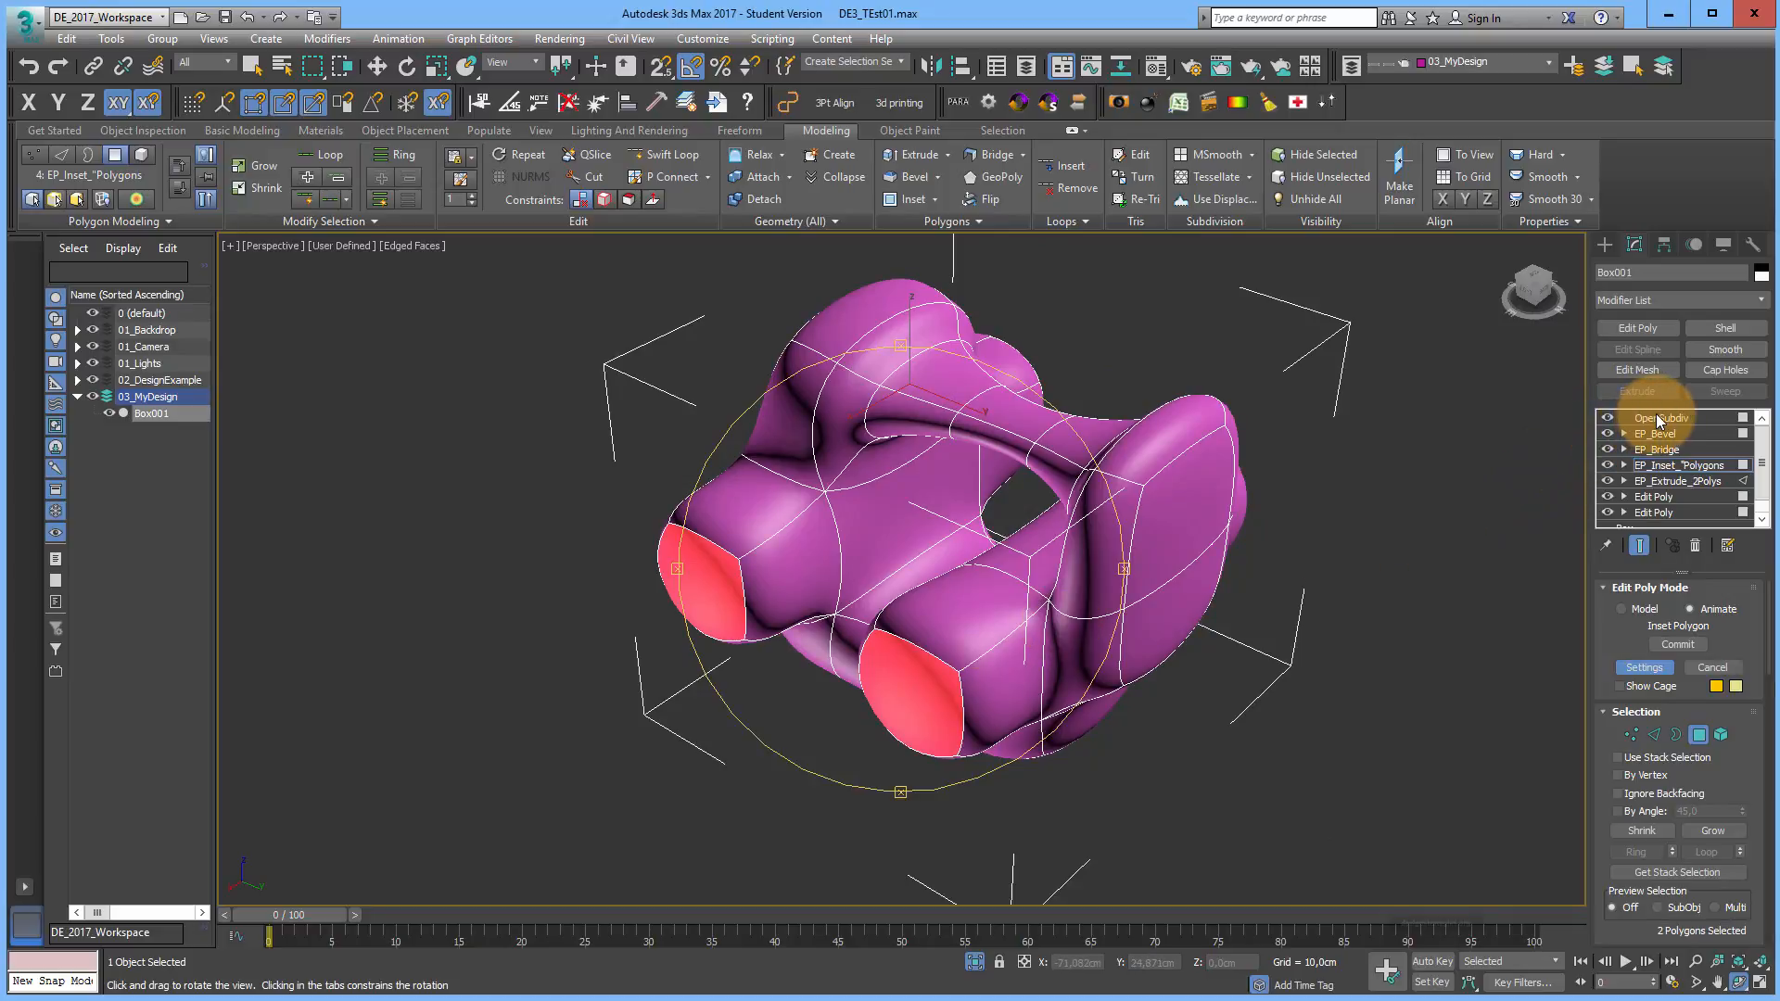
# Step: Turn off Isoline Display in the OpenSubdiv modifier and inspect the dense subdivided mesh
pyautogui.click(1656, 418)
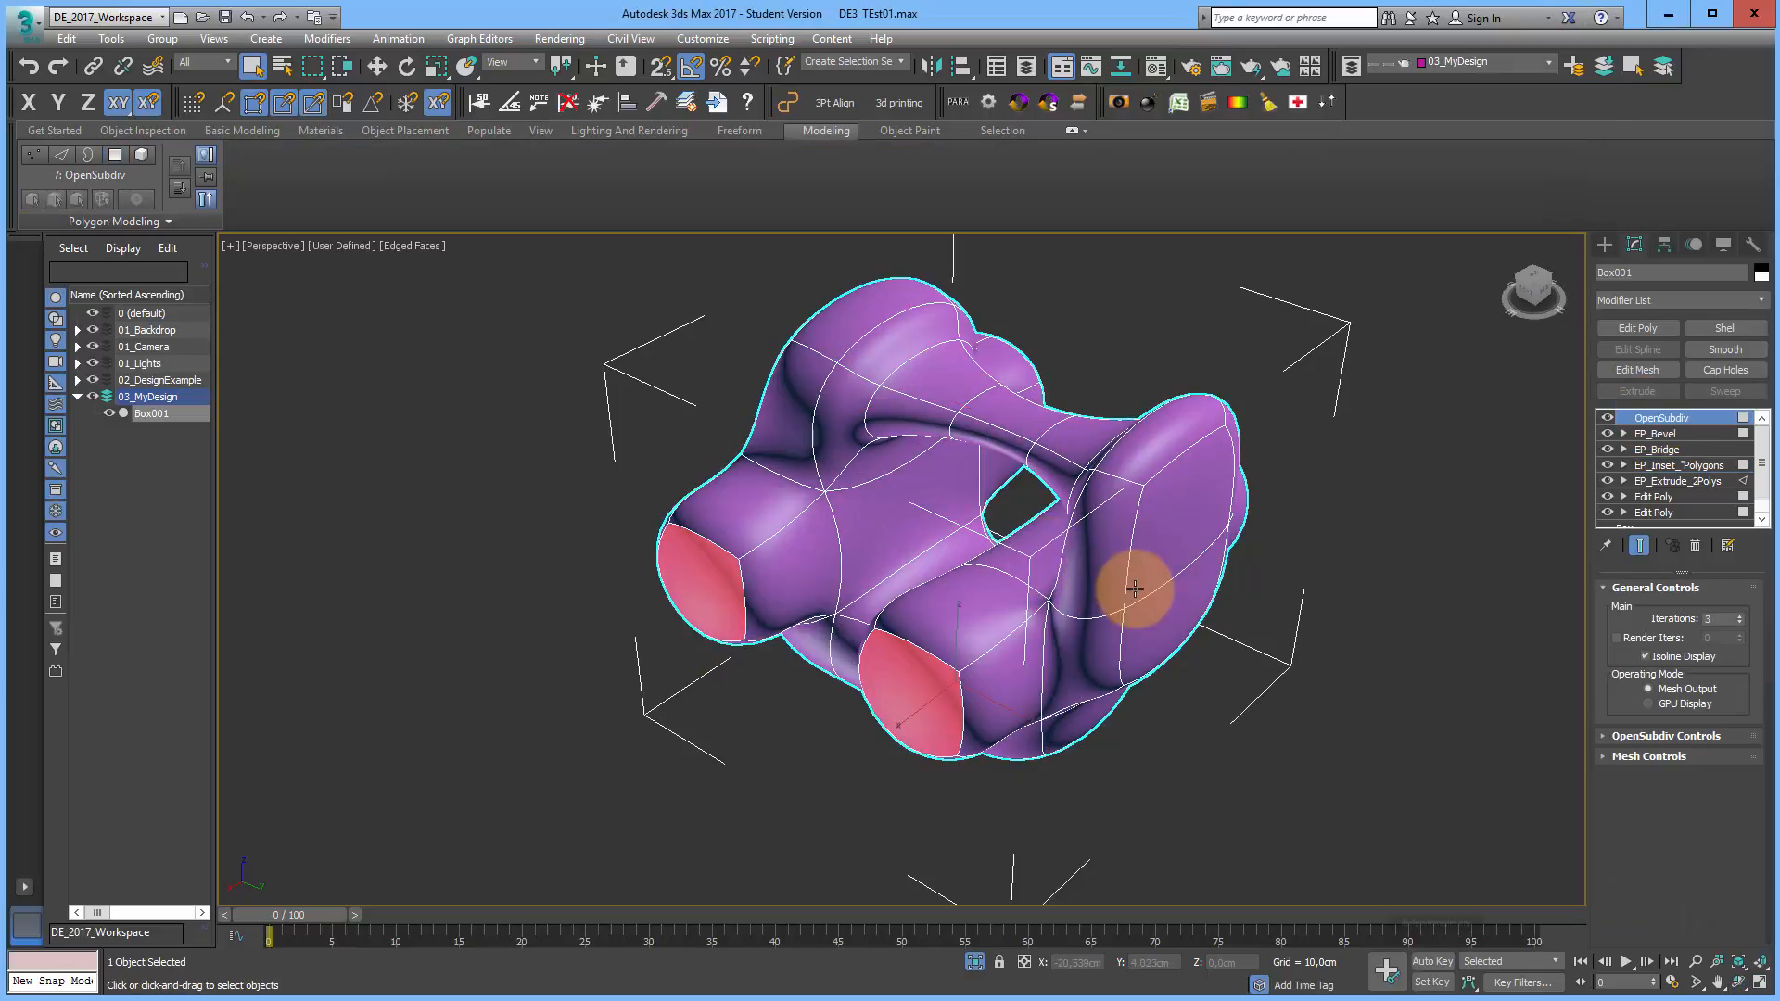
pyautogui.click(1644, 658)
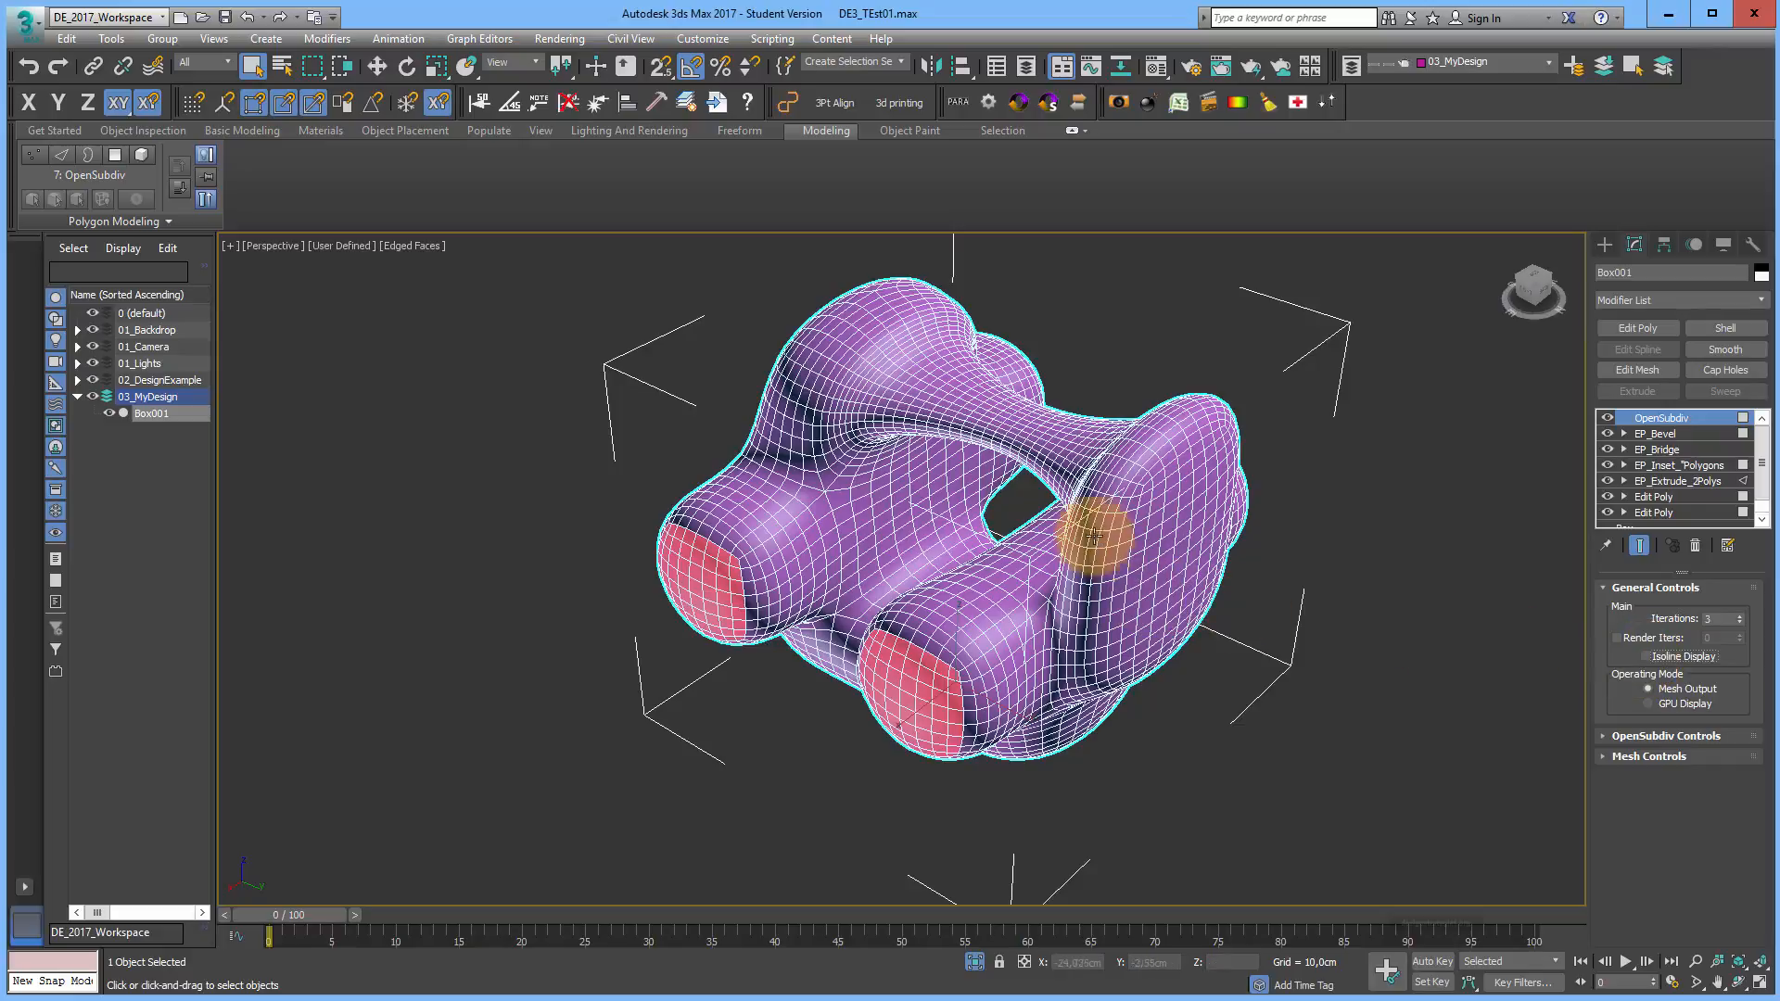
pyautogui.scroll(5, 1164, 528)
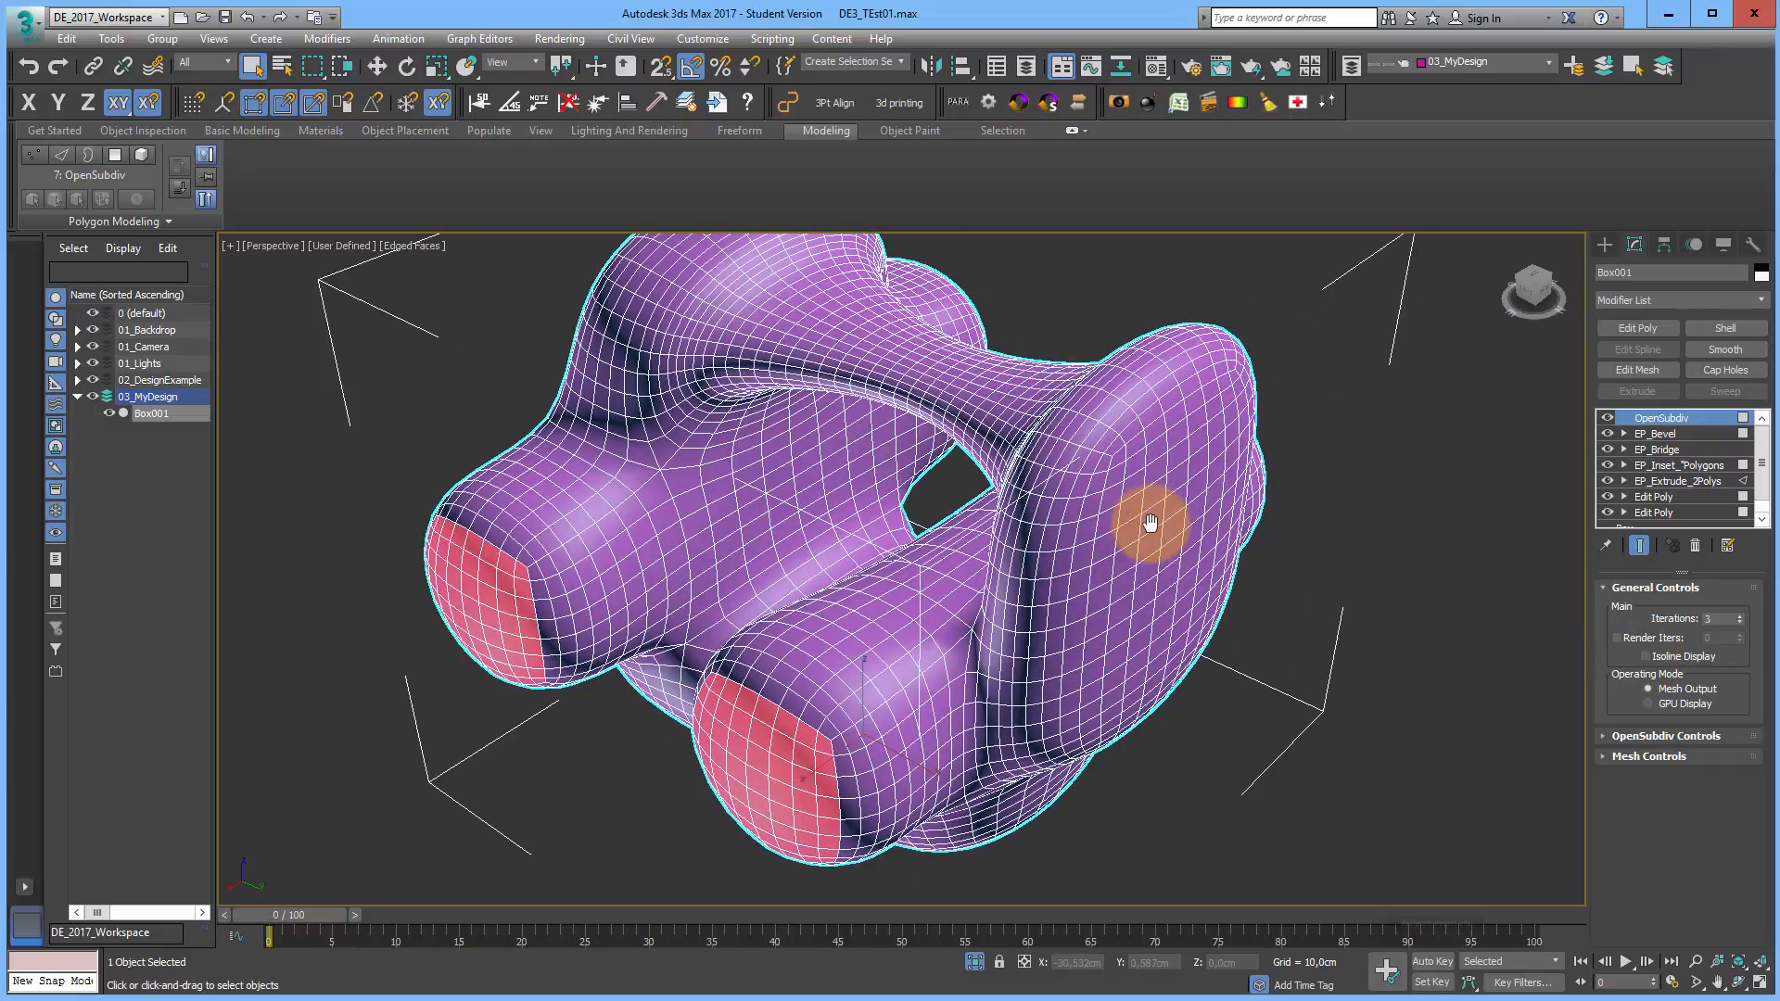
pyautogui.scroll(-5, 1150, 523)
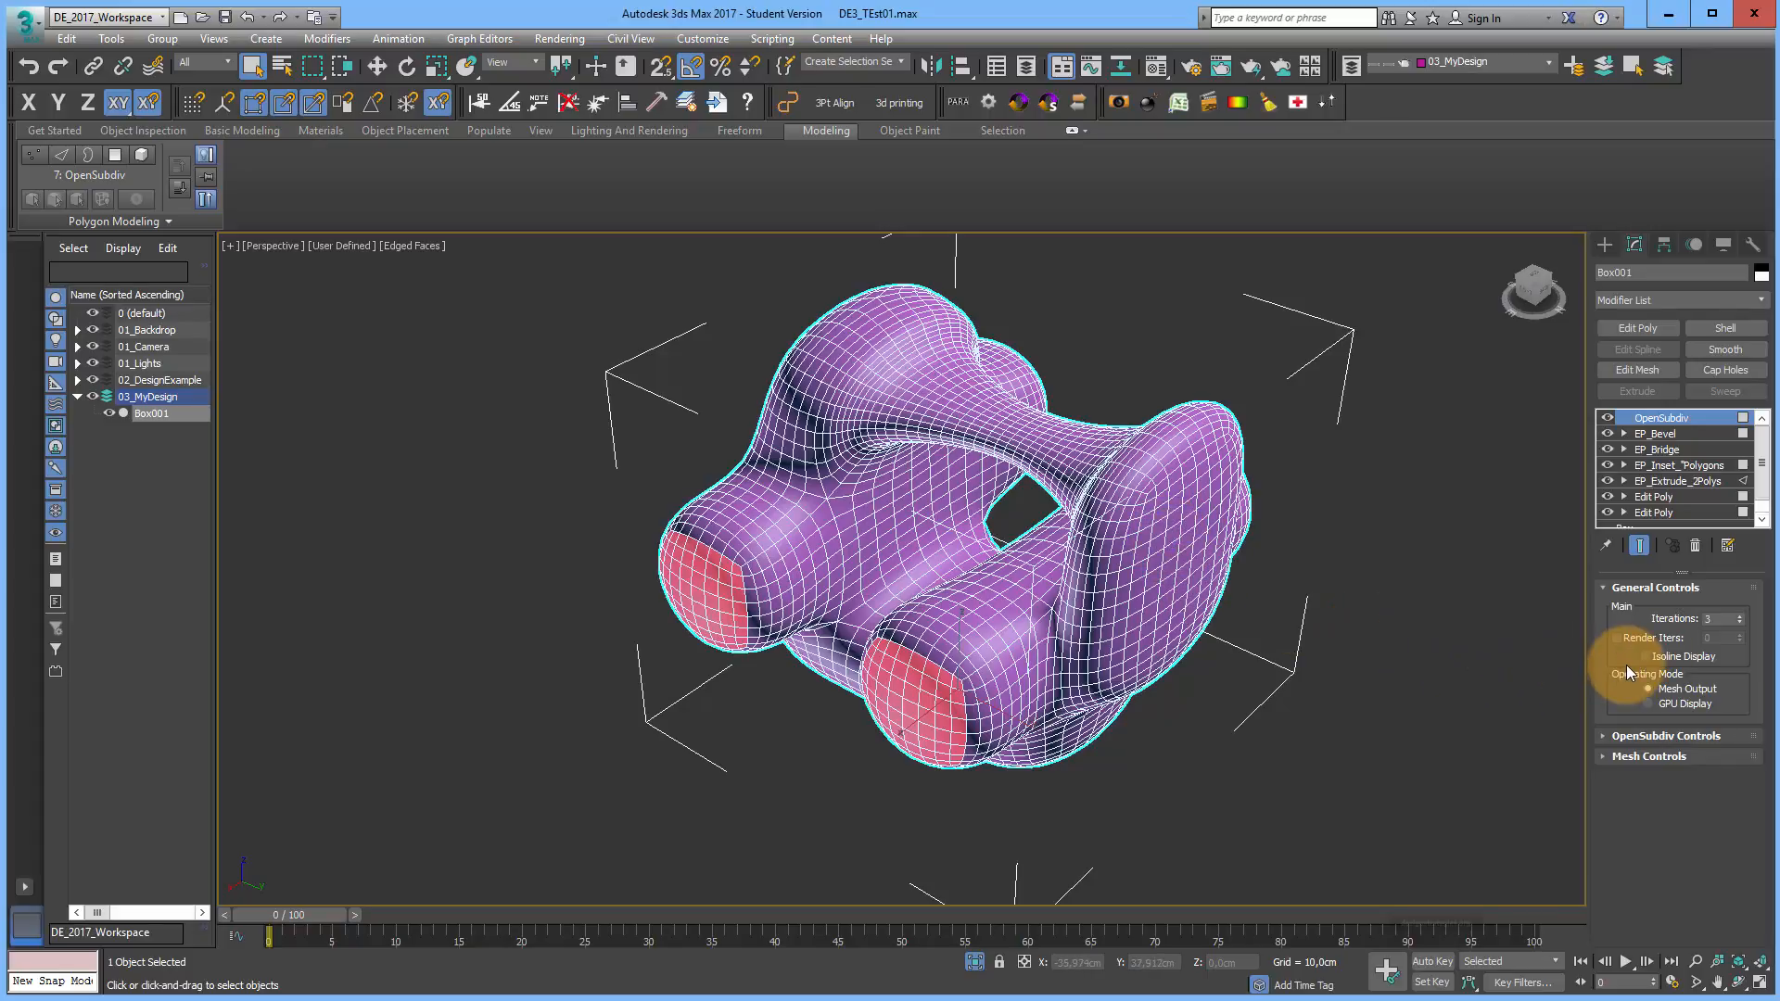
pyautogui.click(1754, 299)
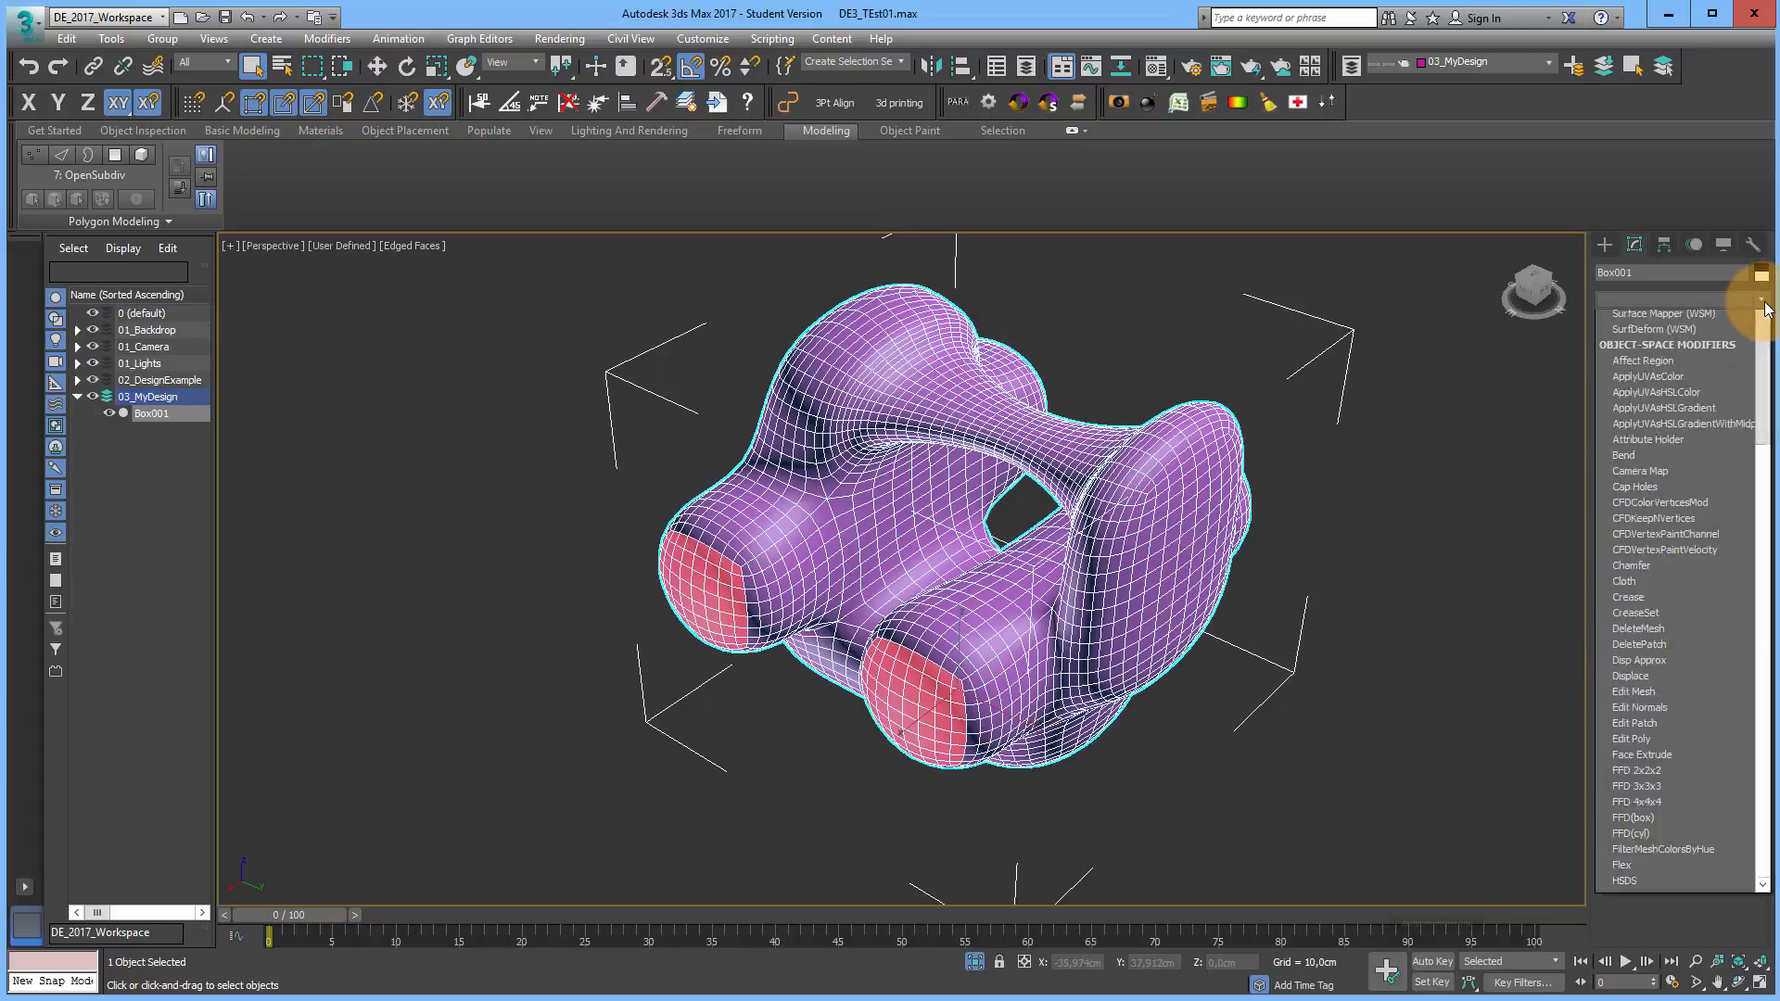
pyautogui.moveTo(1764, 369); pyautogui.dragTo(1750, 561)
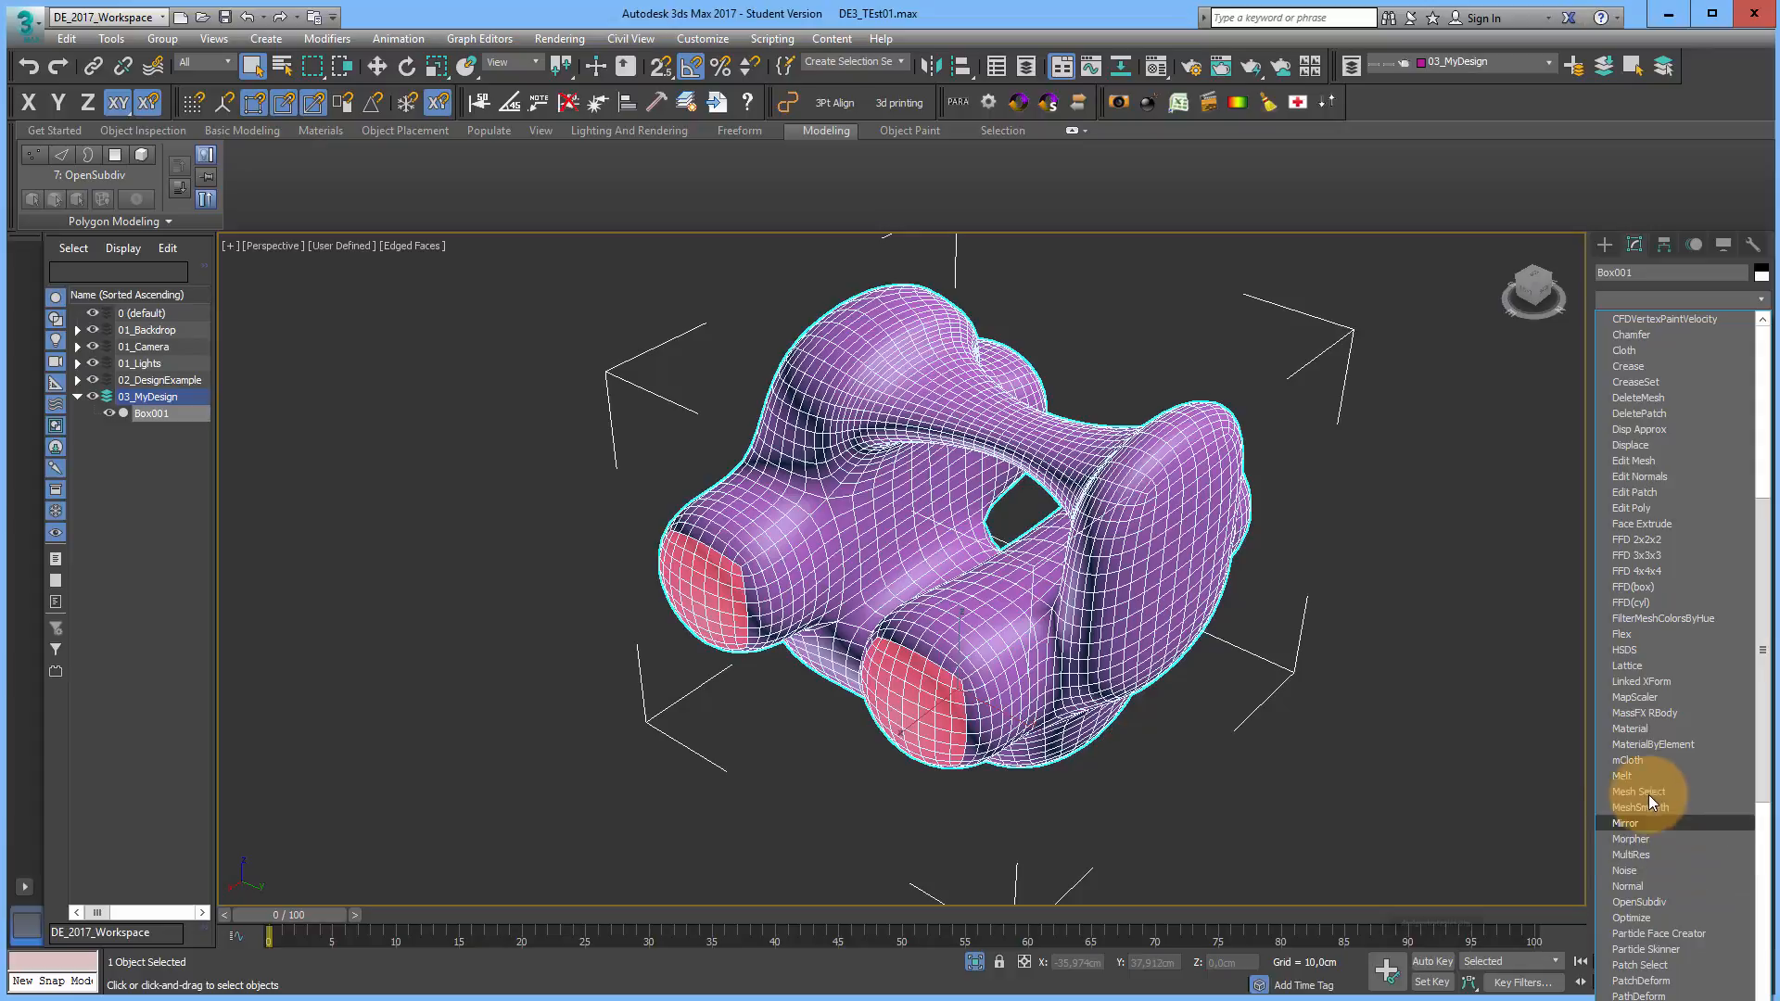
pyautogui.click(1421, 628)
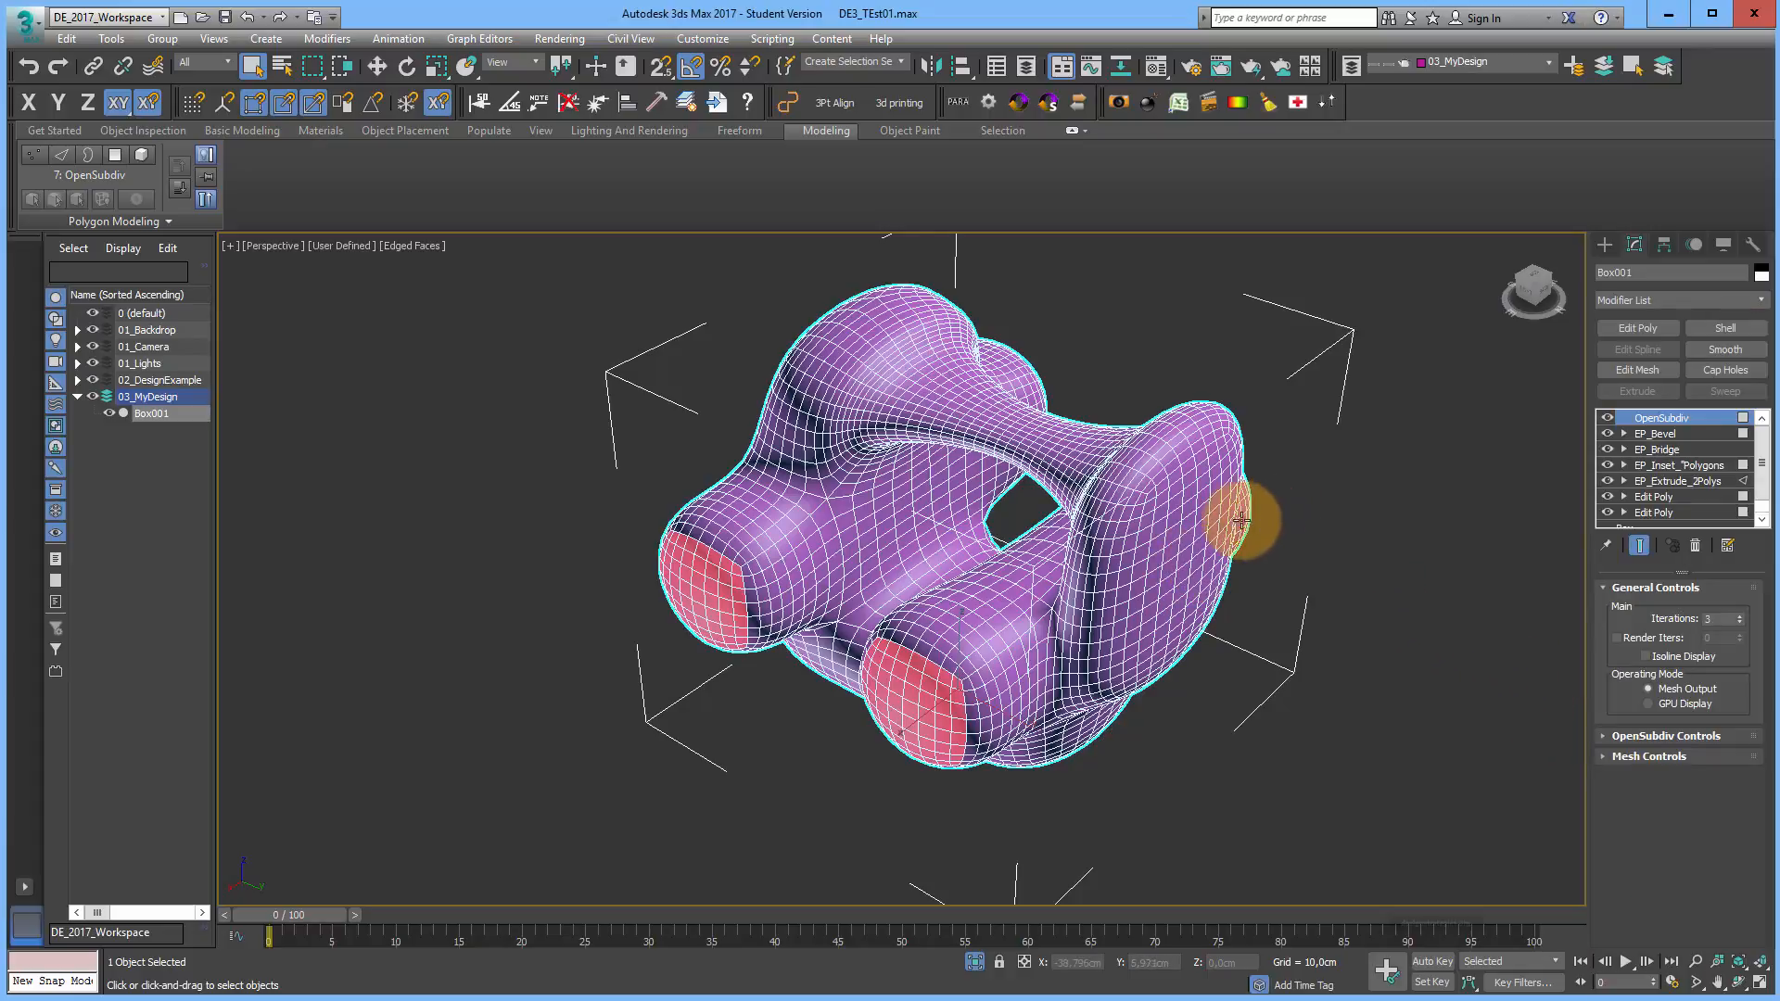
# Step: Add a MultiRes modifier on top of OpenSubdiv and reduce its generated mesh to a Vert Percent of 14
pyautogui.press('x')
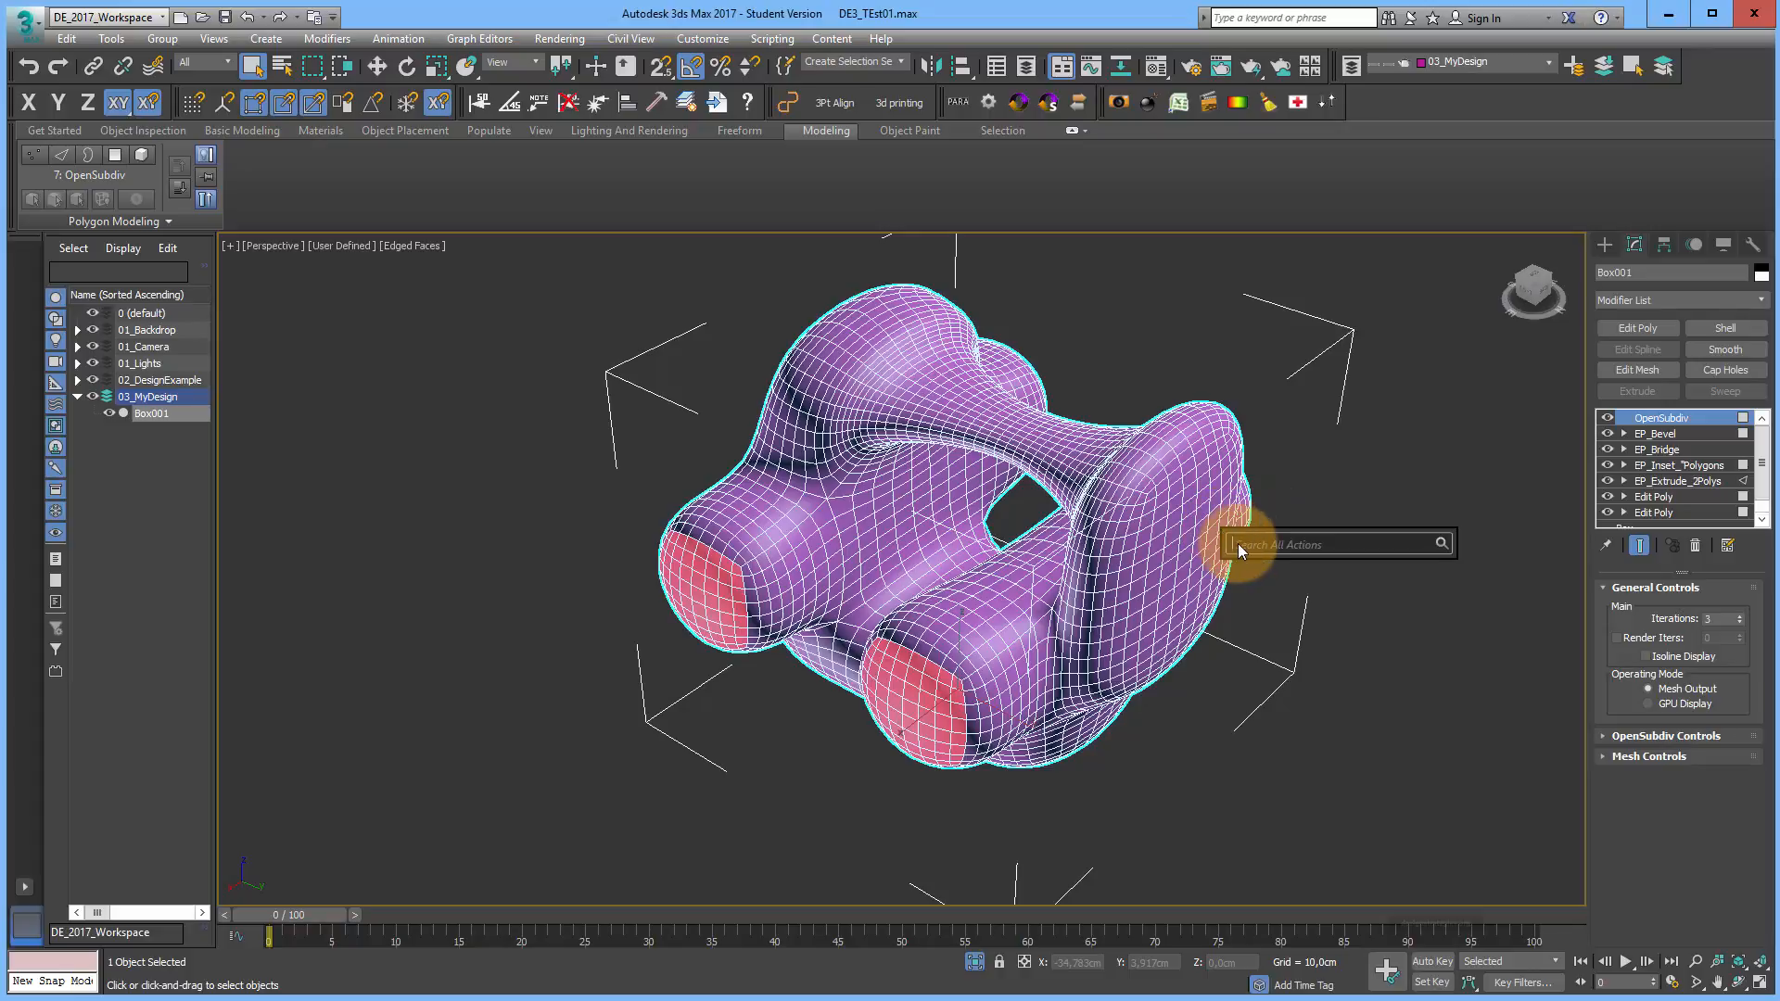
pyautogui.write('Multi')
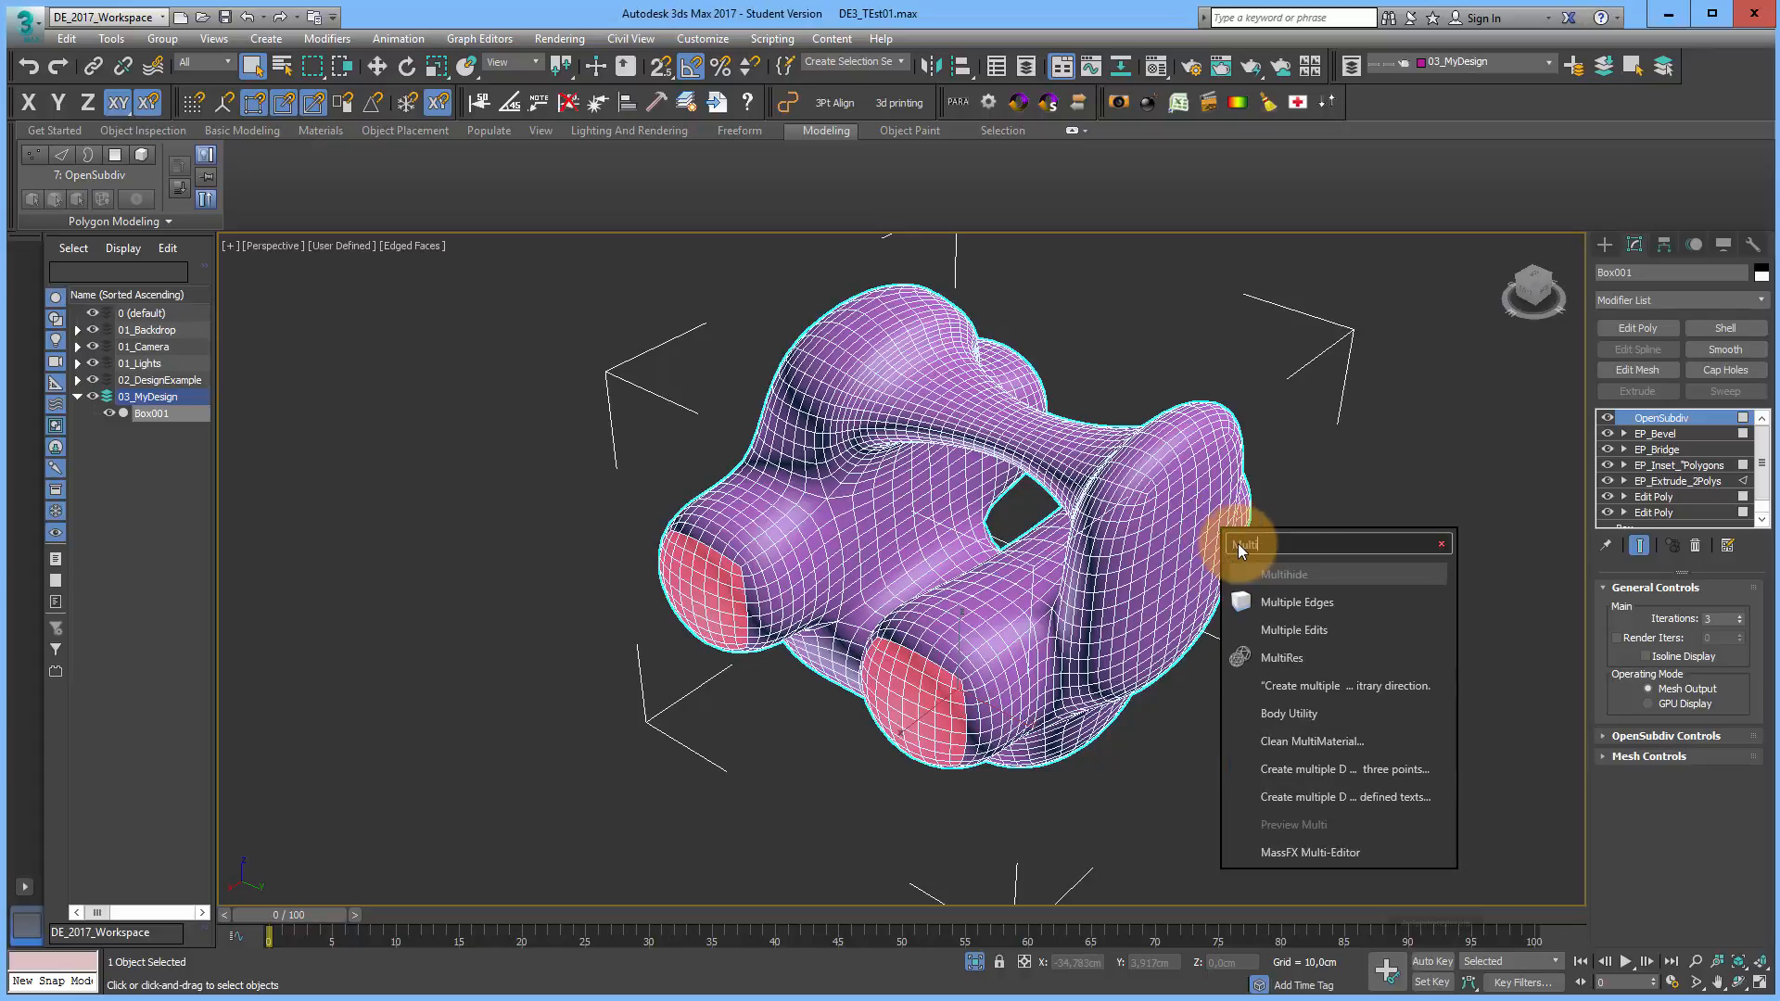
pyautogui.write('r')
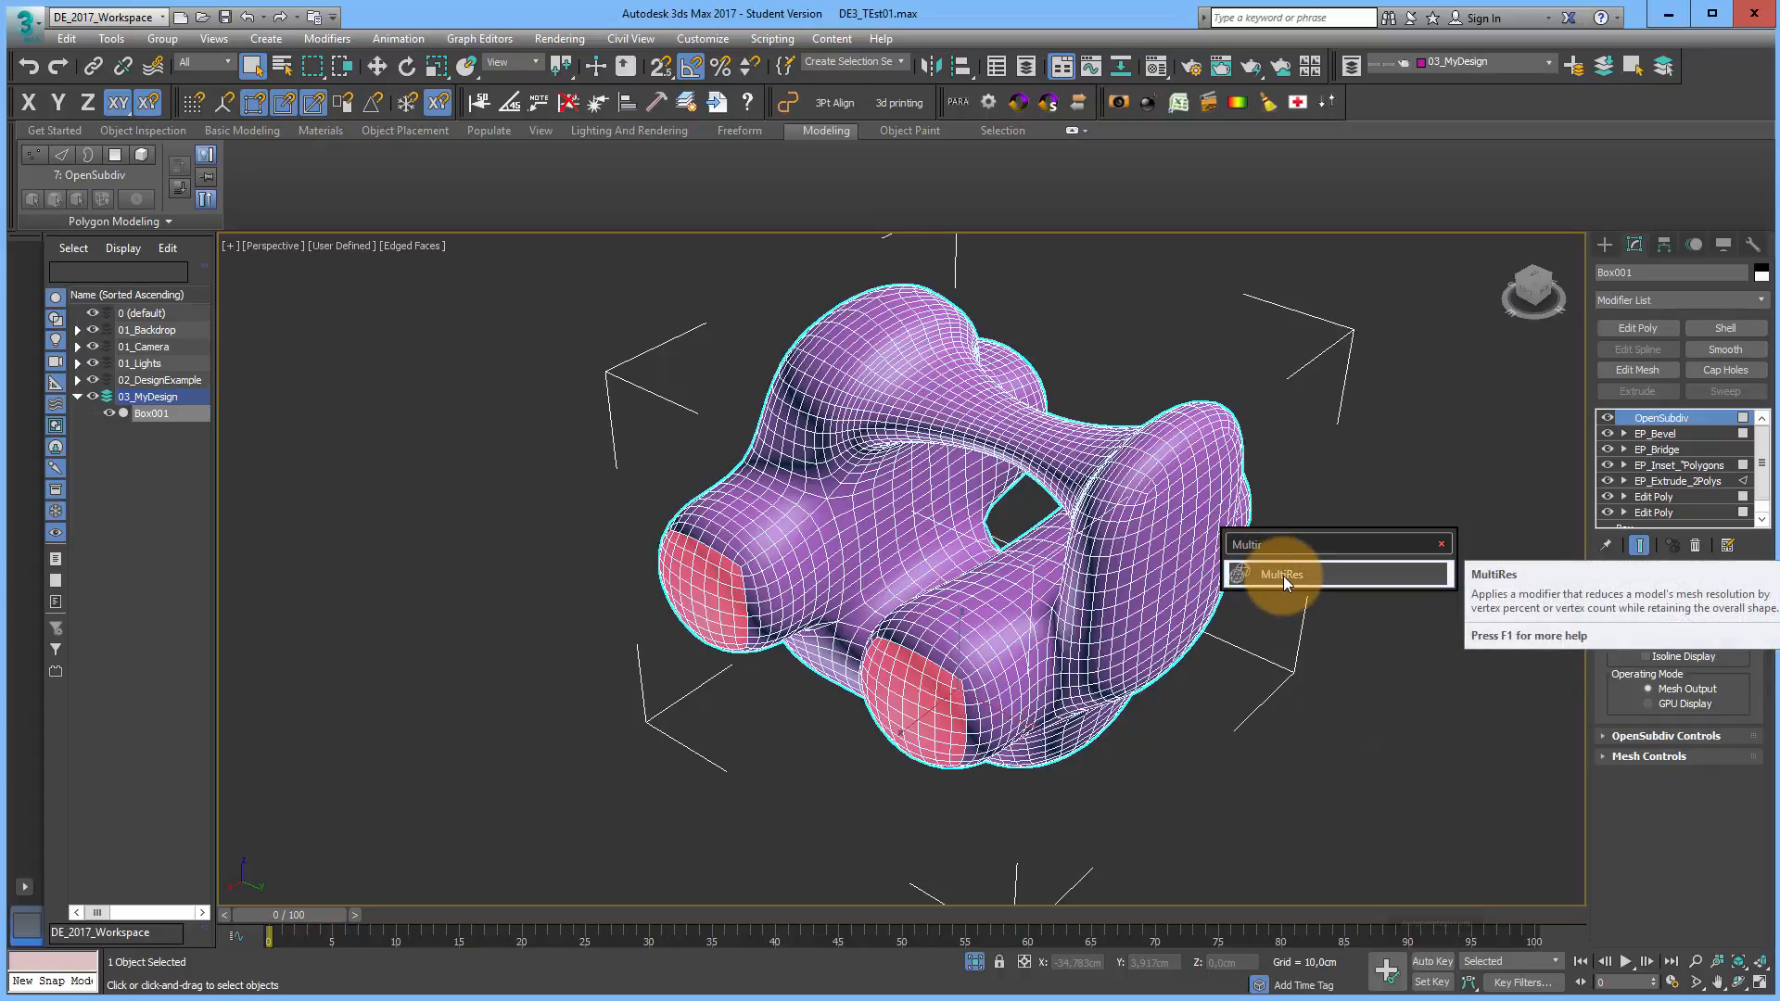
pyautogui.click(1282, 575)
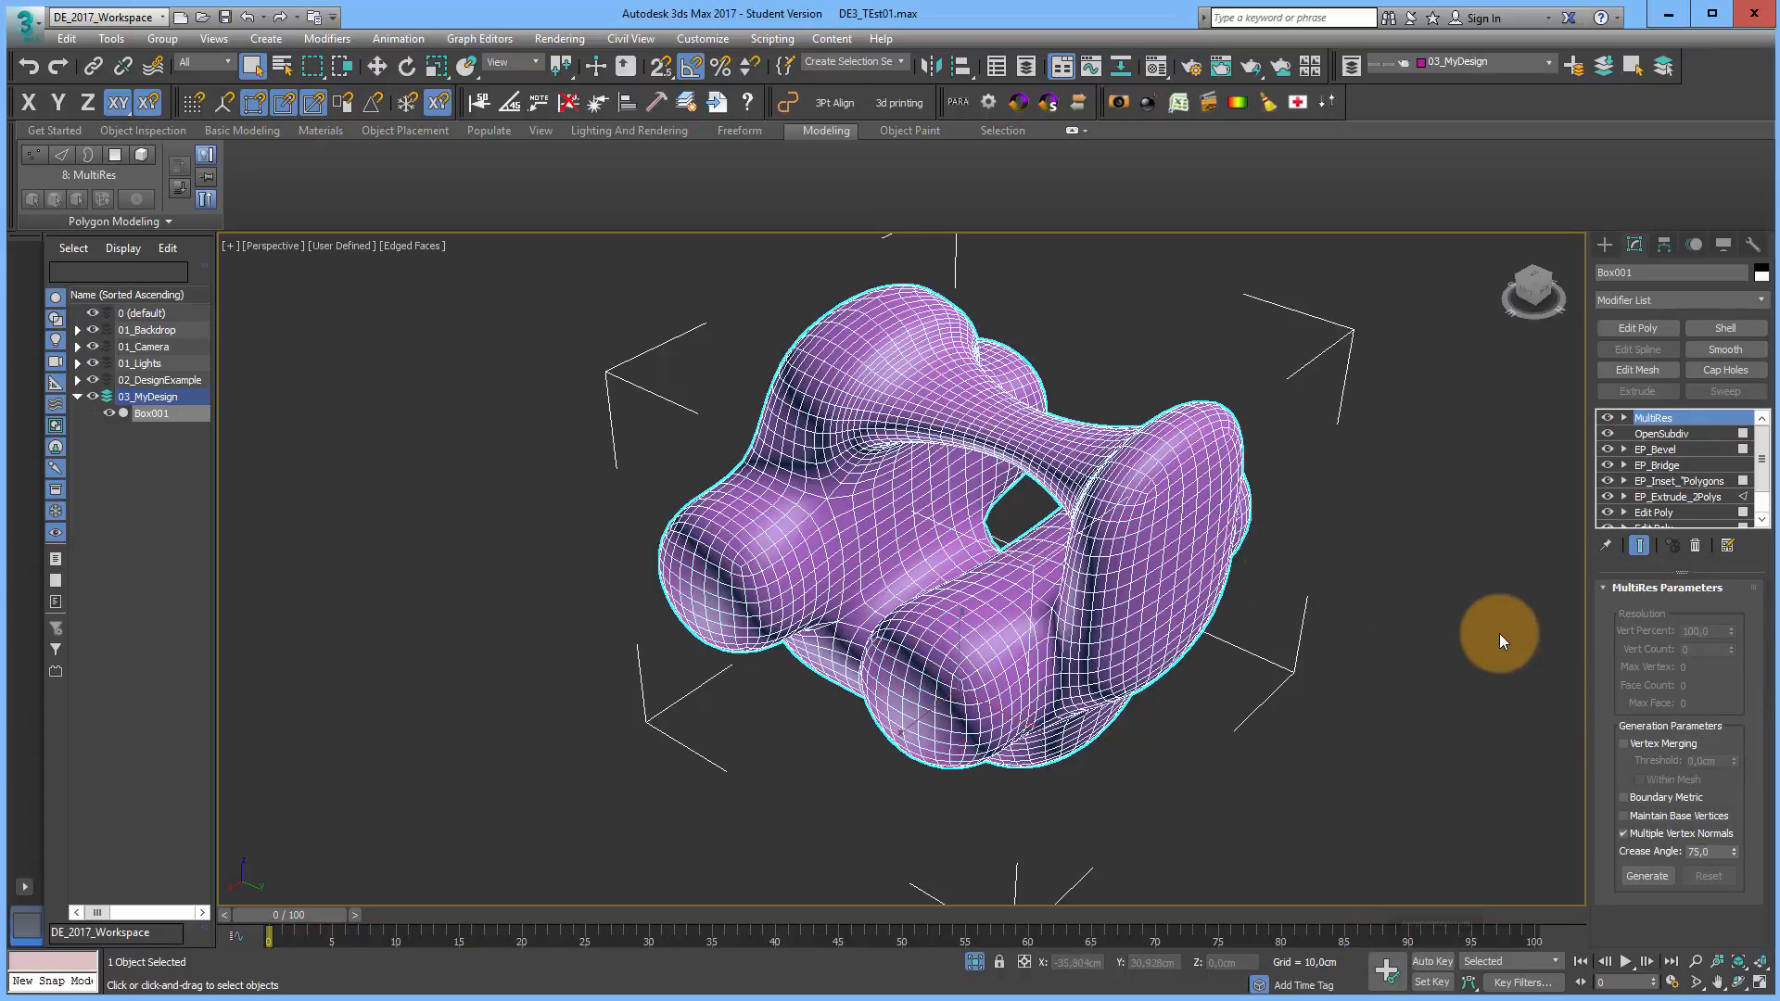
pyautogui.click(1643, 875)
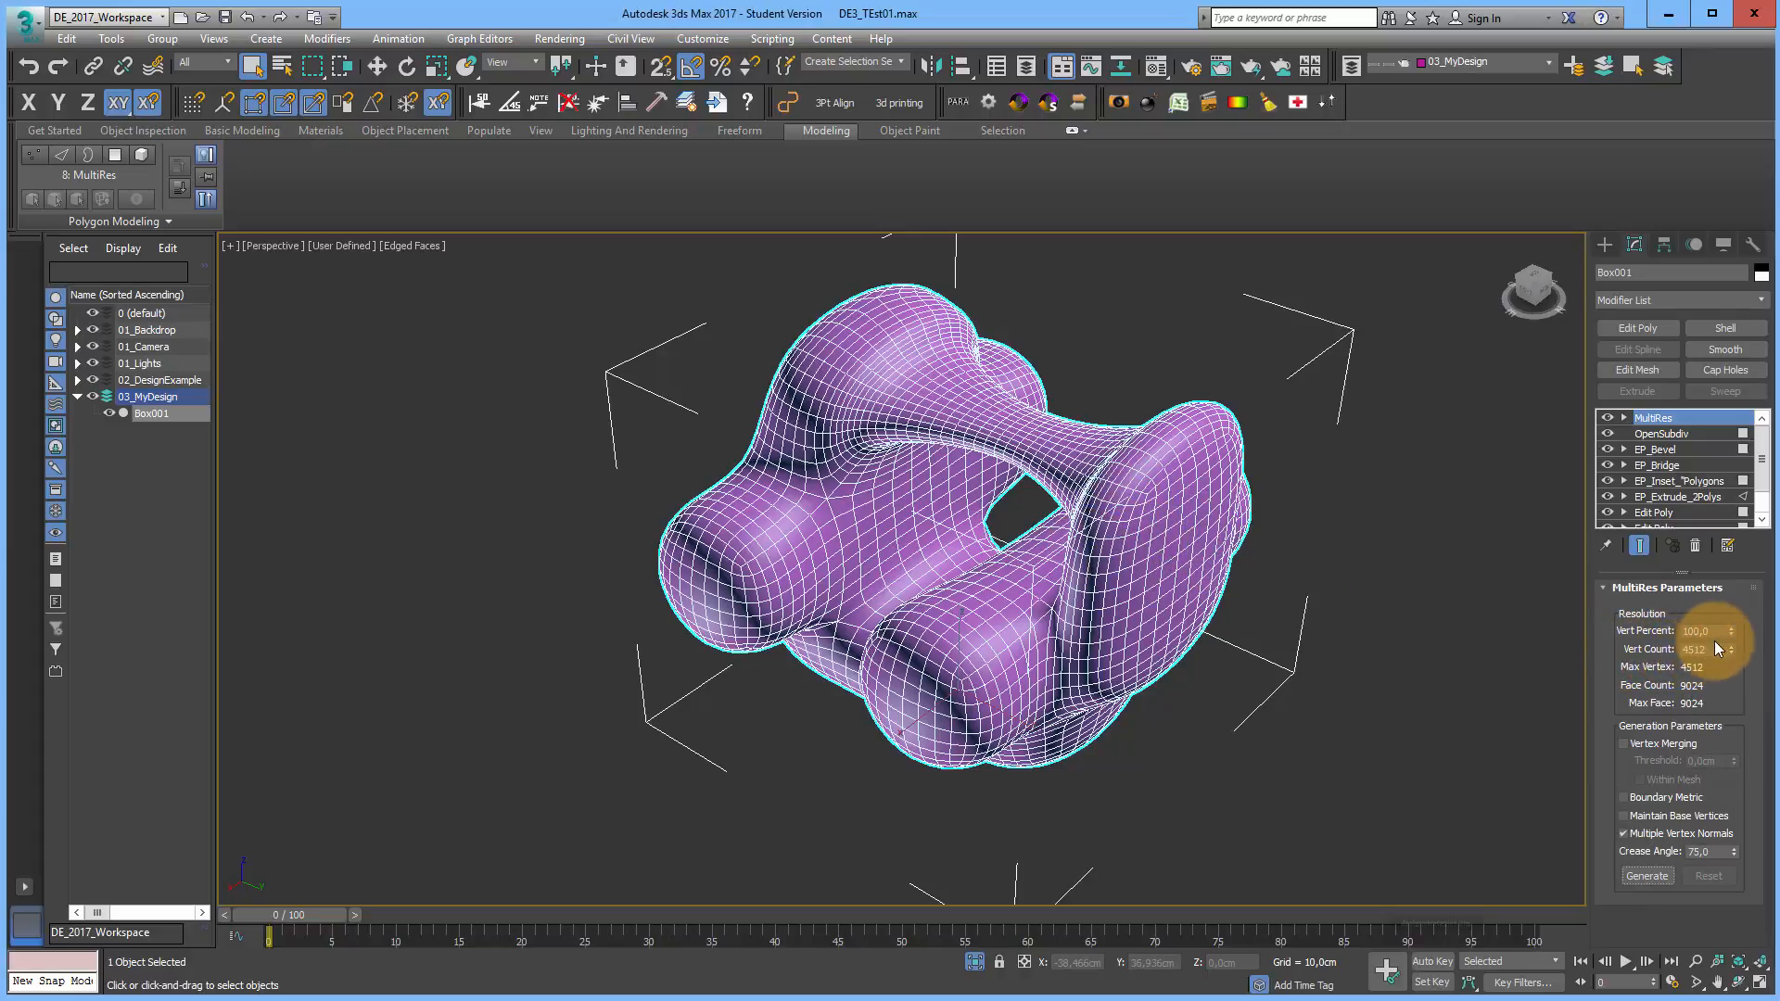
pyautogui.moveTo(1730, 638); pyautogui.dragTo(1710, 713)
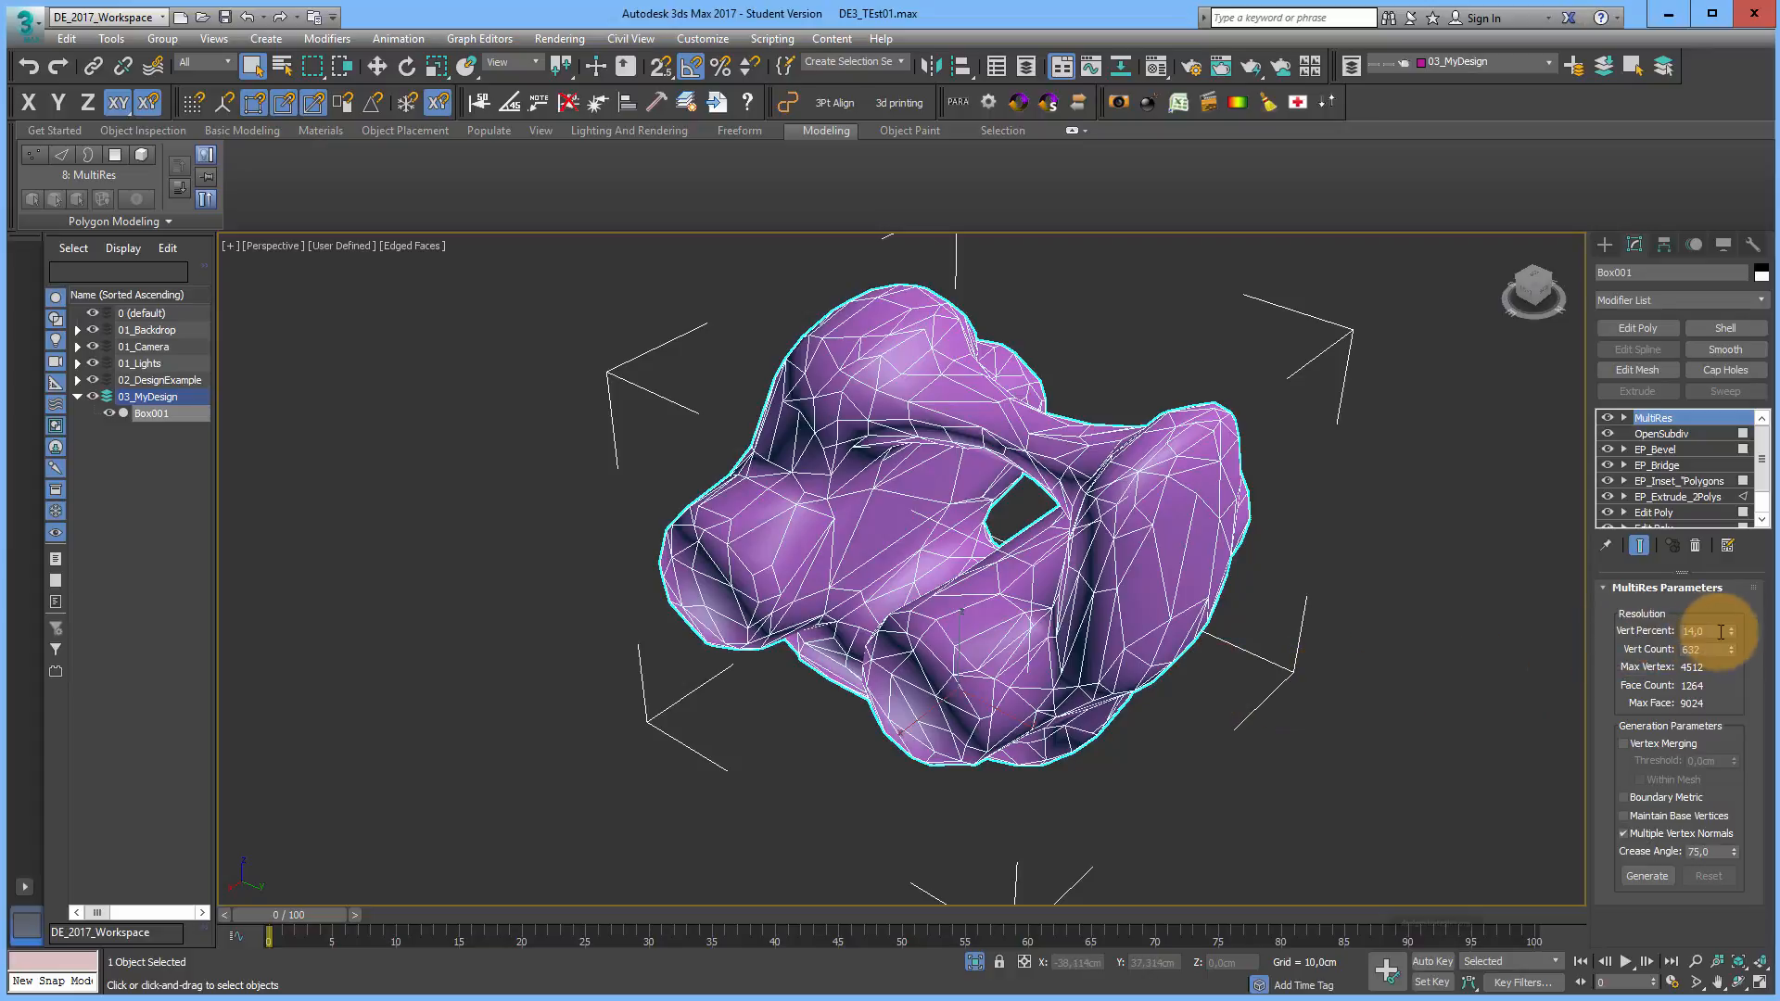
# Step: Reduce the MultiRes modifier's Vert Percent to 2.717 and inspect the coarser mesh
pyautogui.moveTo(1730, 636); pyautogui.dragTo(1726, 712)
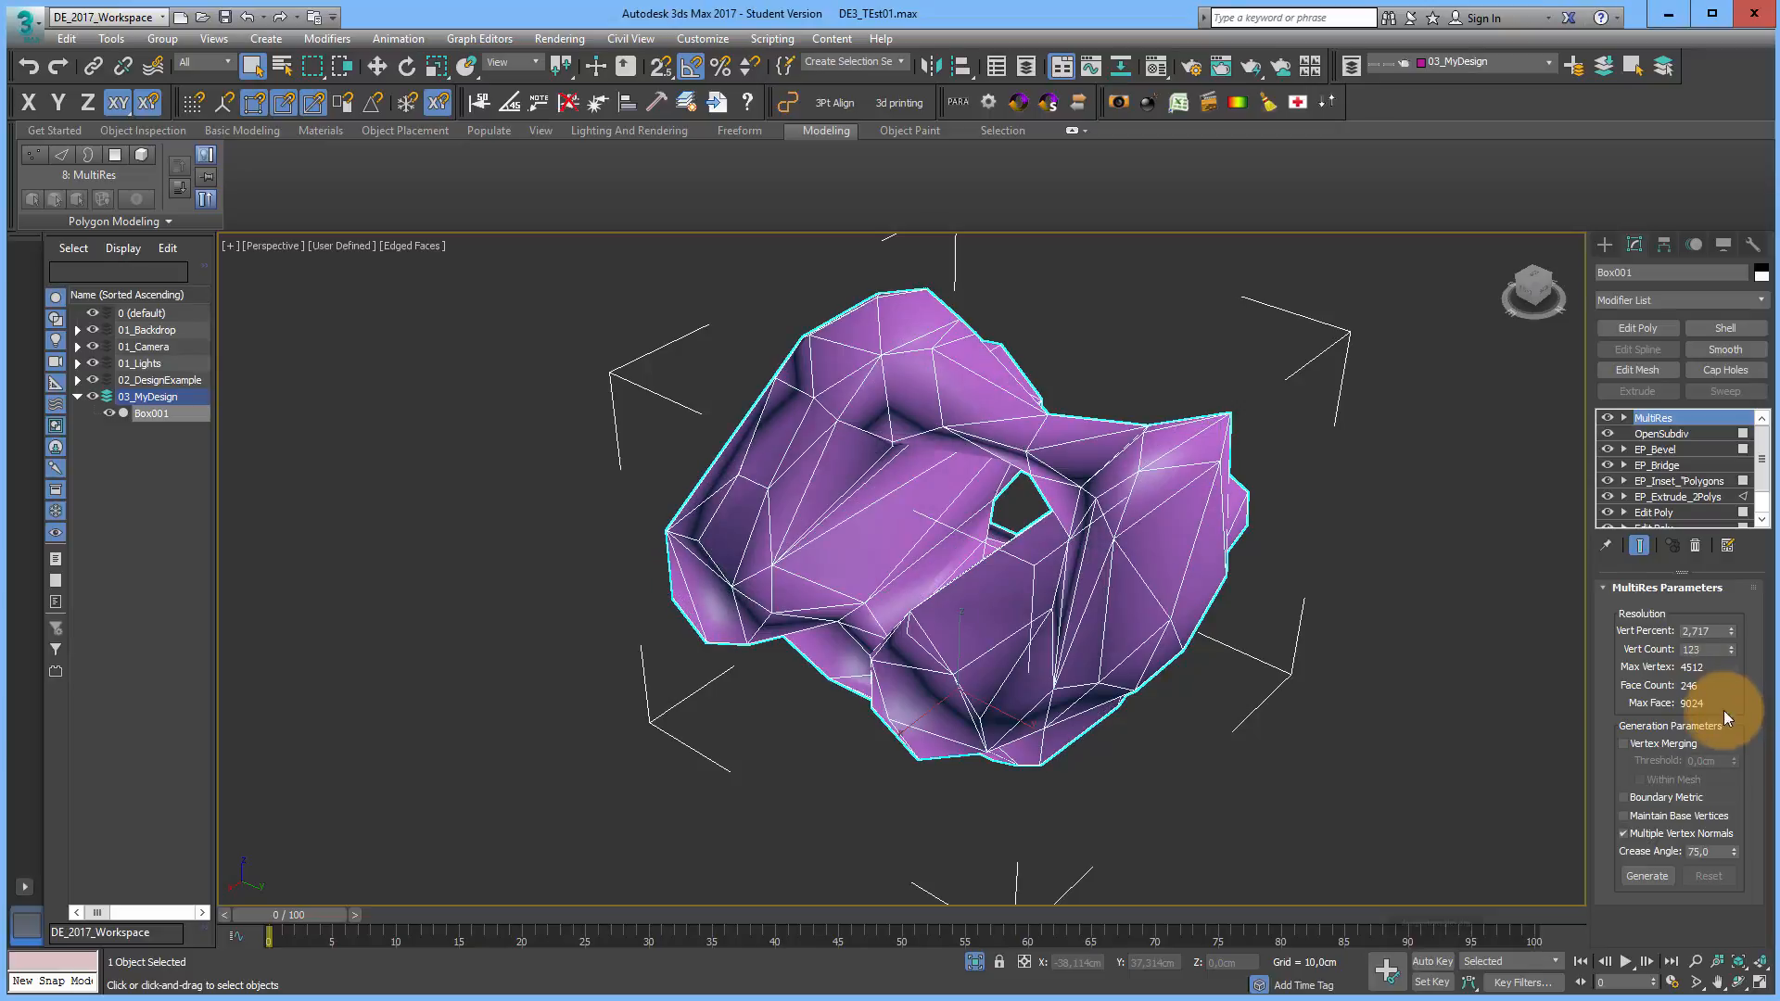
pyautogui.click(1737, 981)
pyautogui.moveTo(989, 596)
pyautogui.mouseDown()
pyautogui.moveTo(1041, 603)
pyautogui.moveTo(1025, 575)
pyautogui.moveTo(986, 582)
pyautogui.moveTo(983, 607)
pyautogui.mouseUp()
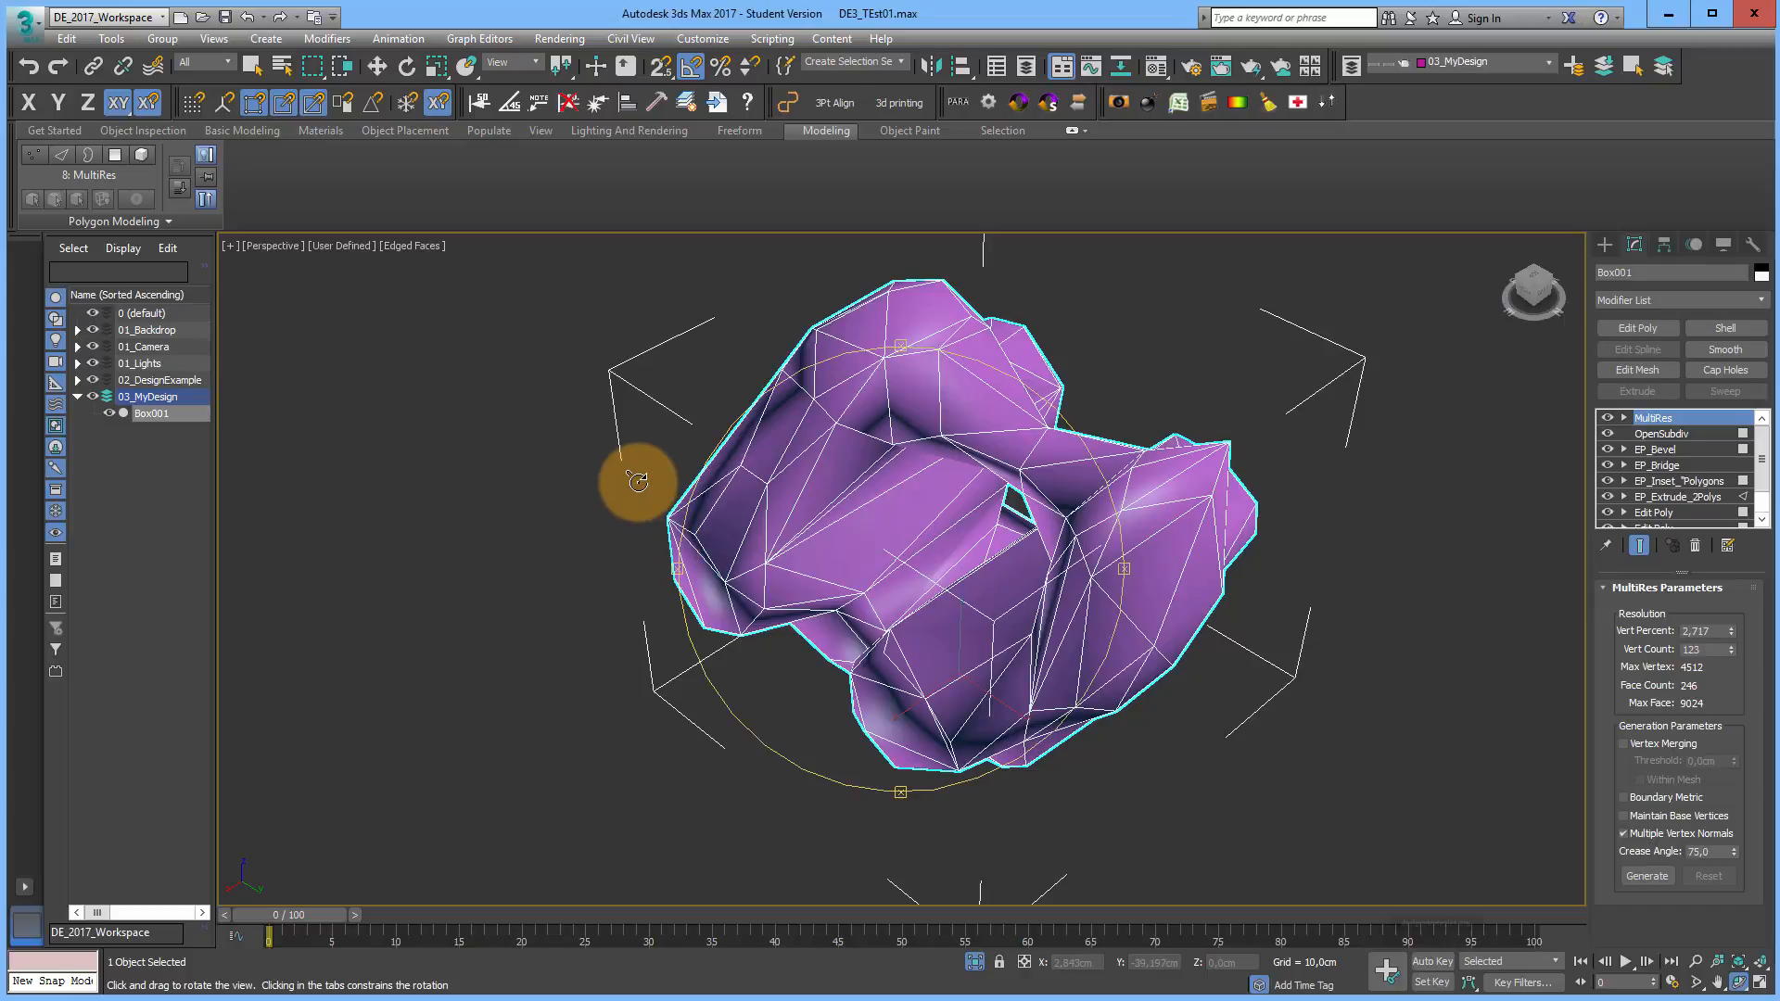
# Step: Preview the reduced mesh with Facets shading in the viewport and restore Default Shading
pyautogui.click(400, 246)
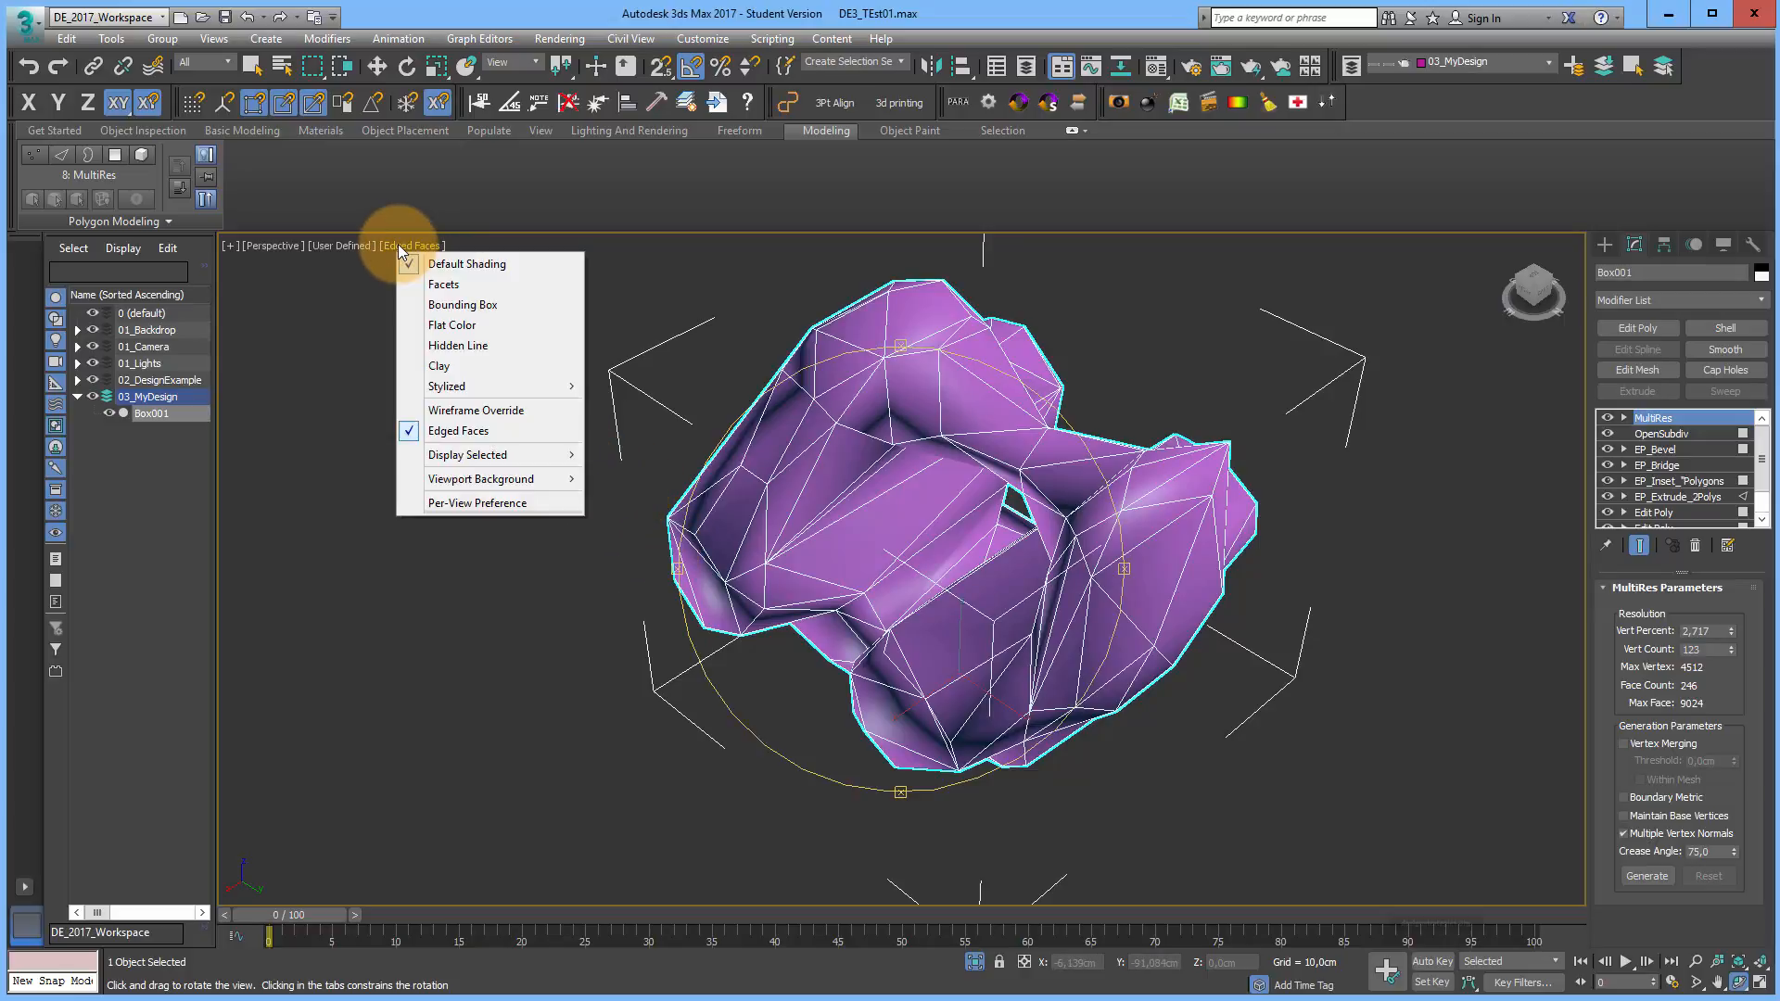
pyautogui.click(454, 285)
pyautogui.moveTo(941, 624)
pyautogui.mouseDown()
pyautogui.moveTo(1063, 584)
pyautogui.moveTo(882, 623)
pyautogui.moveTo(820, 609)
pyautogui.mouseUp()
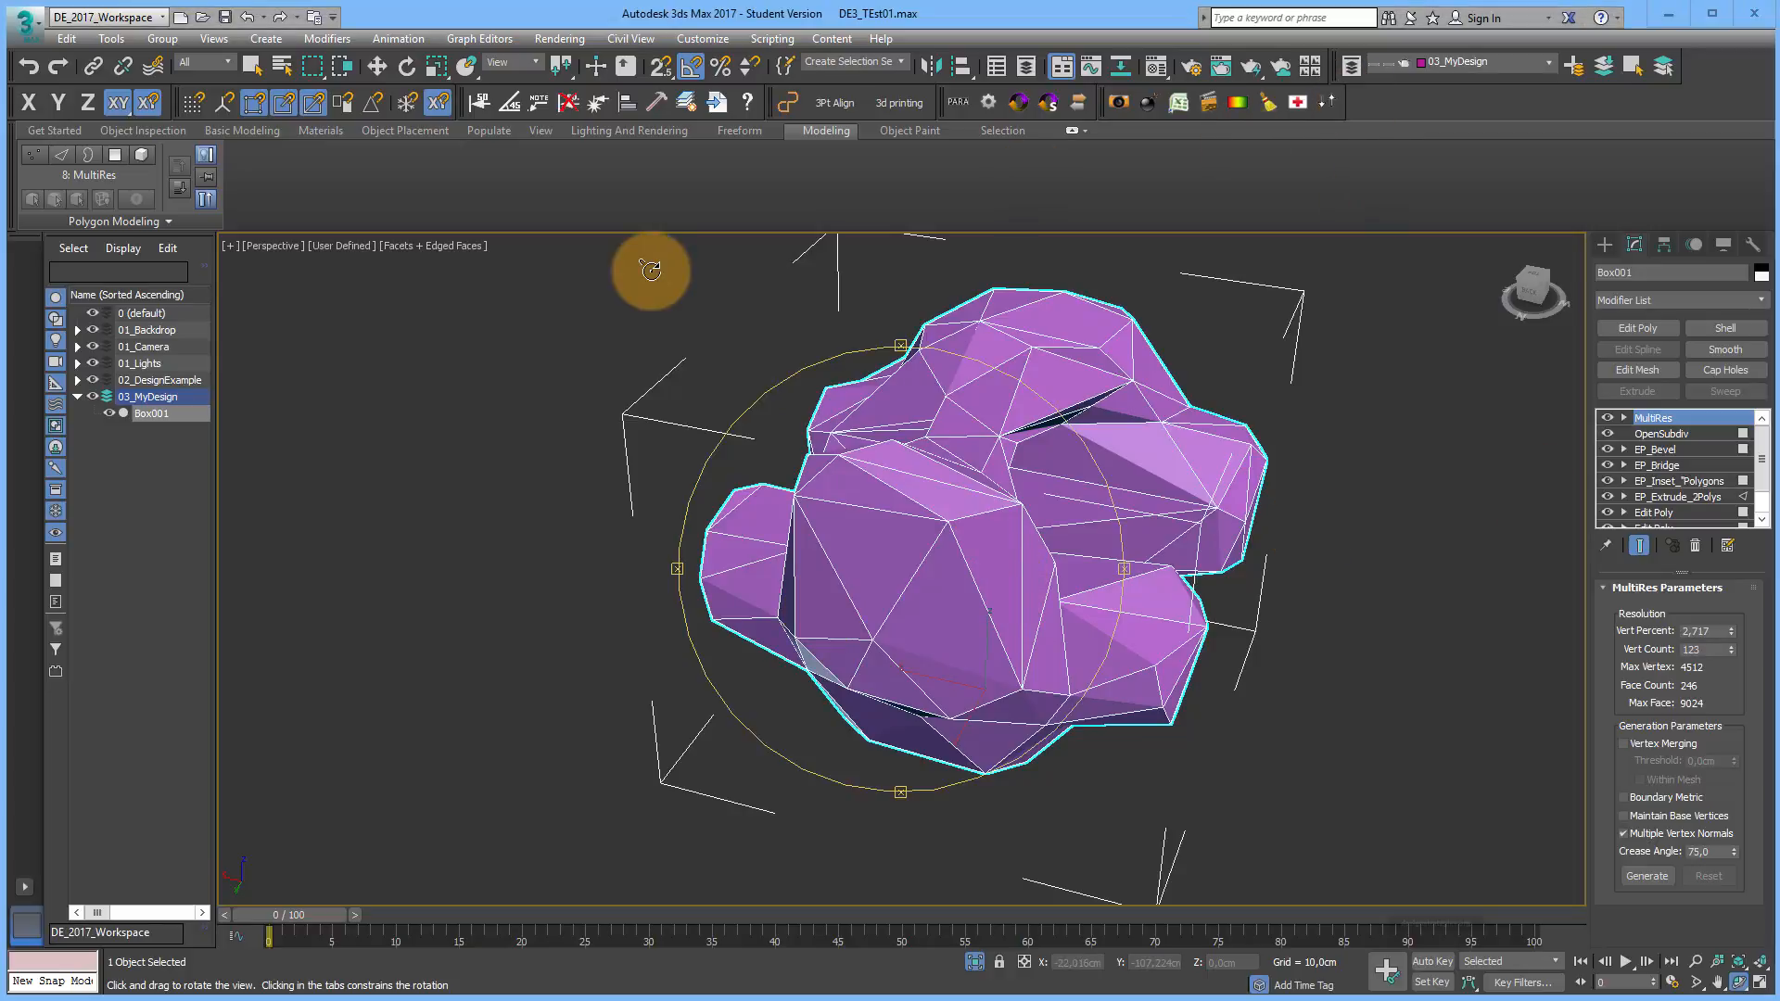
pyautogui.click(454, 245)
pyautogui.click(508, 265)
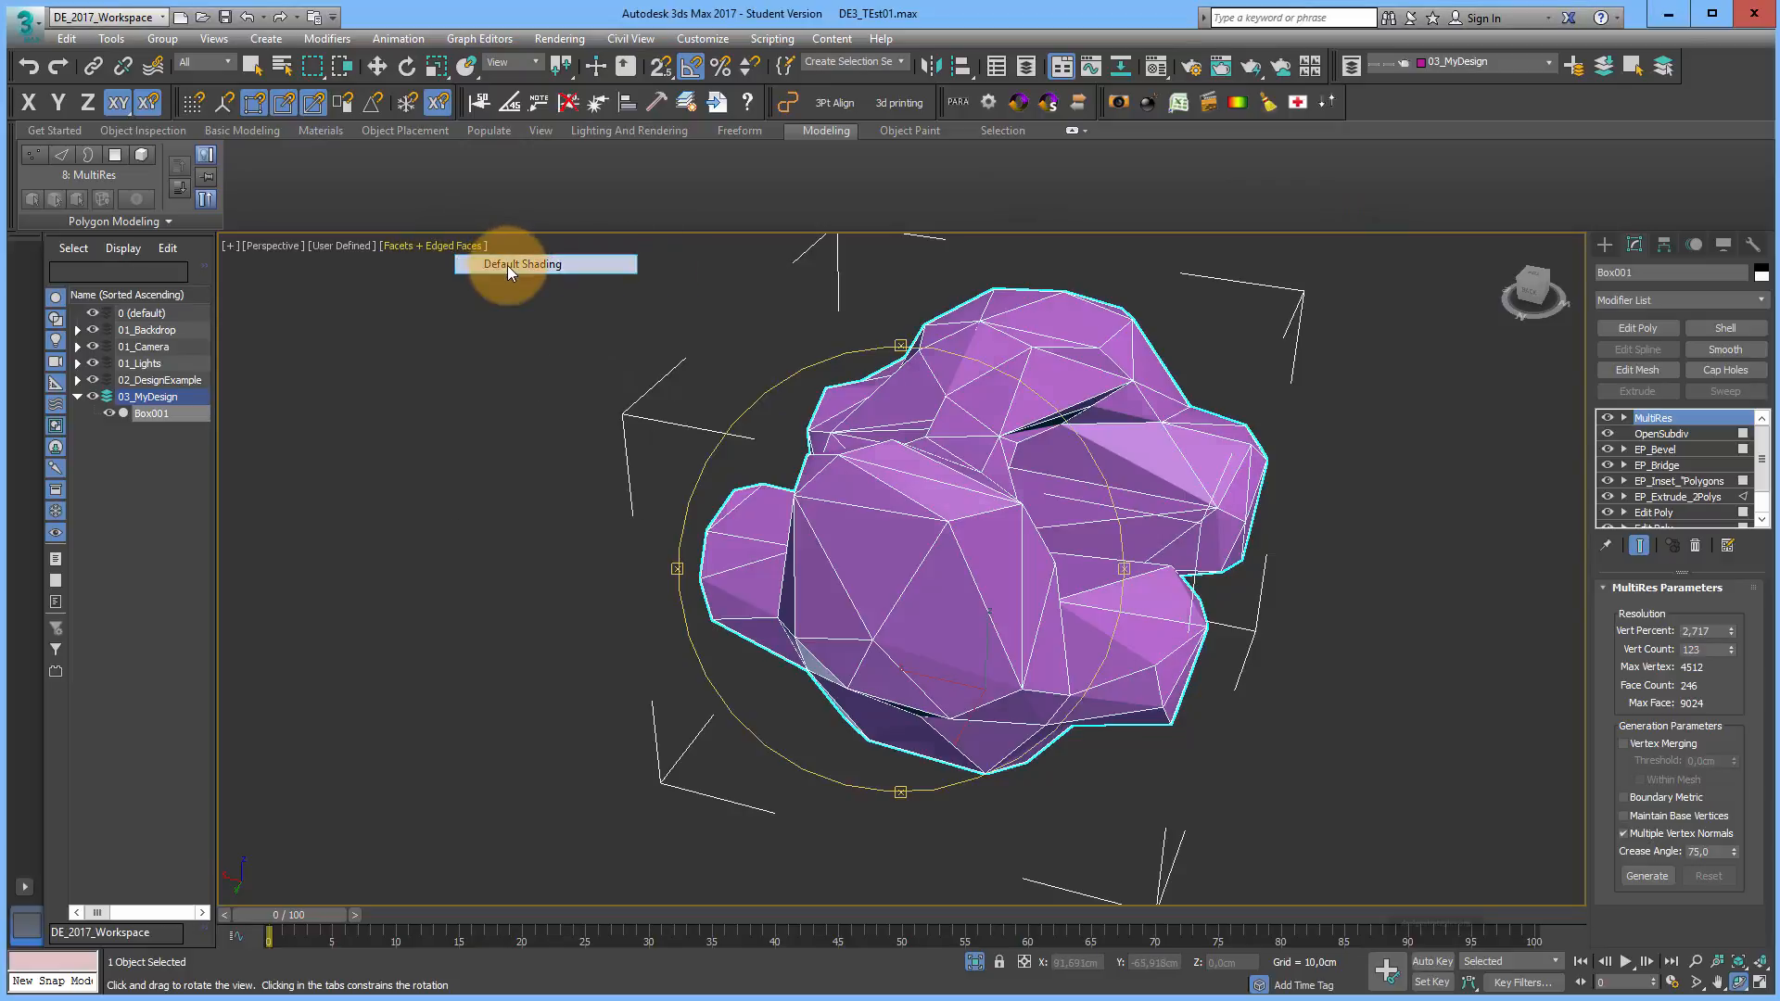
# Step: Add an Edit Poly modifier above MultiRes and make all edges of the mesh Hard for a faceted look
pyautogui.click(1649, 327)
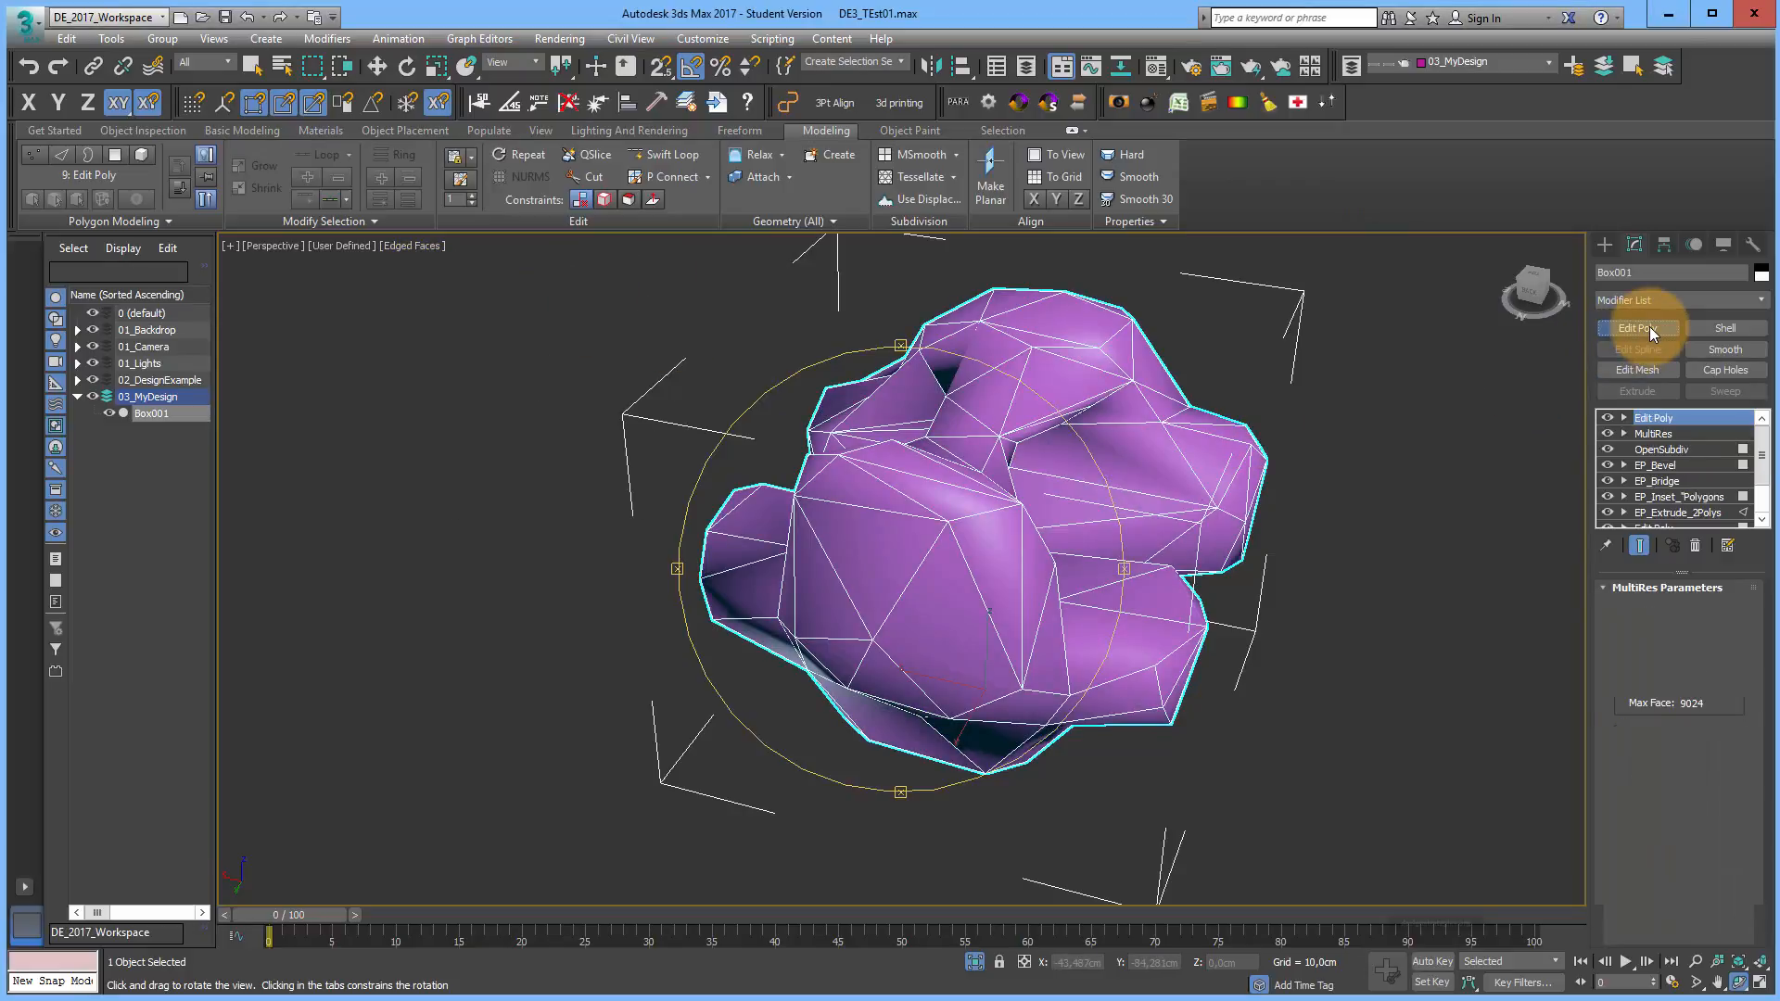
pyautogui.click(1622, 419)
pyautogui.click(1666, 451)
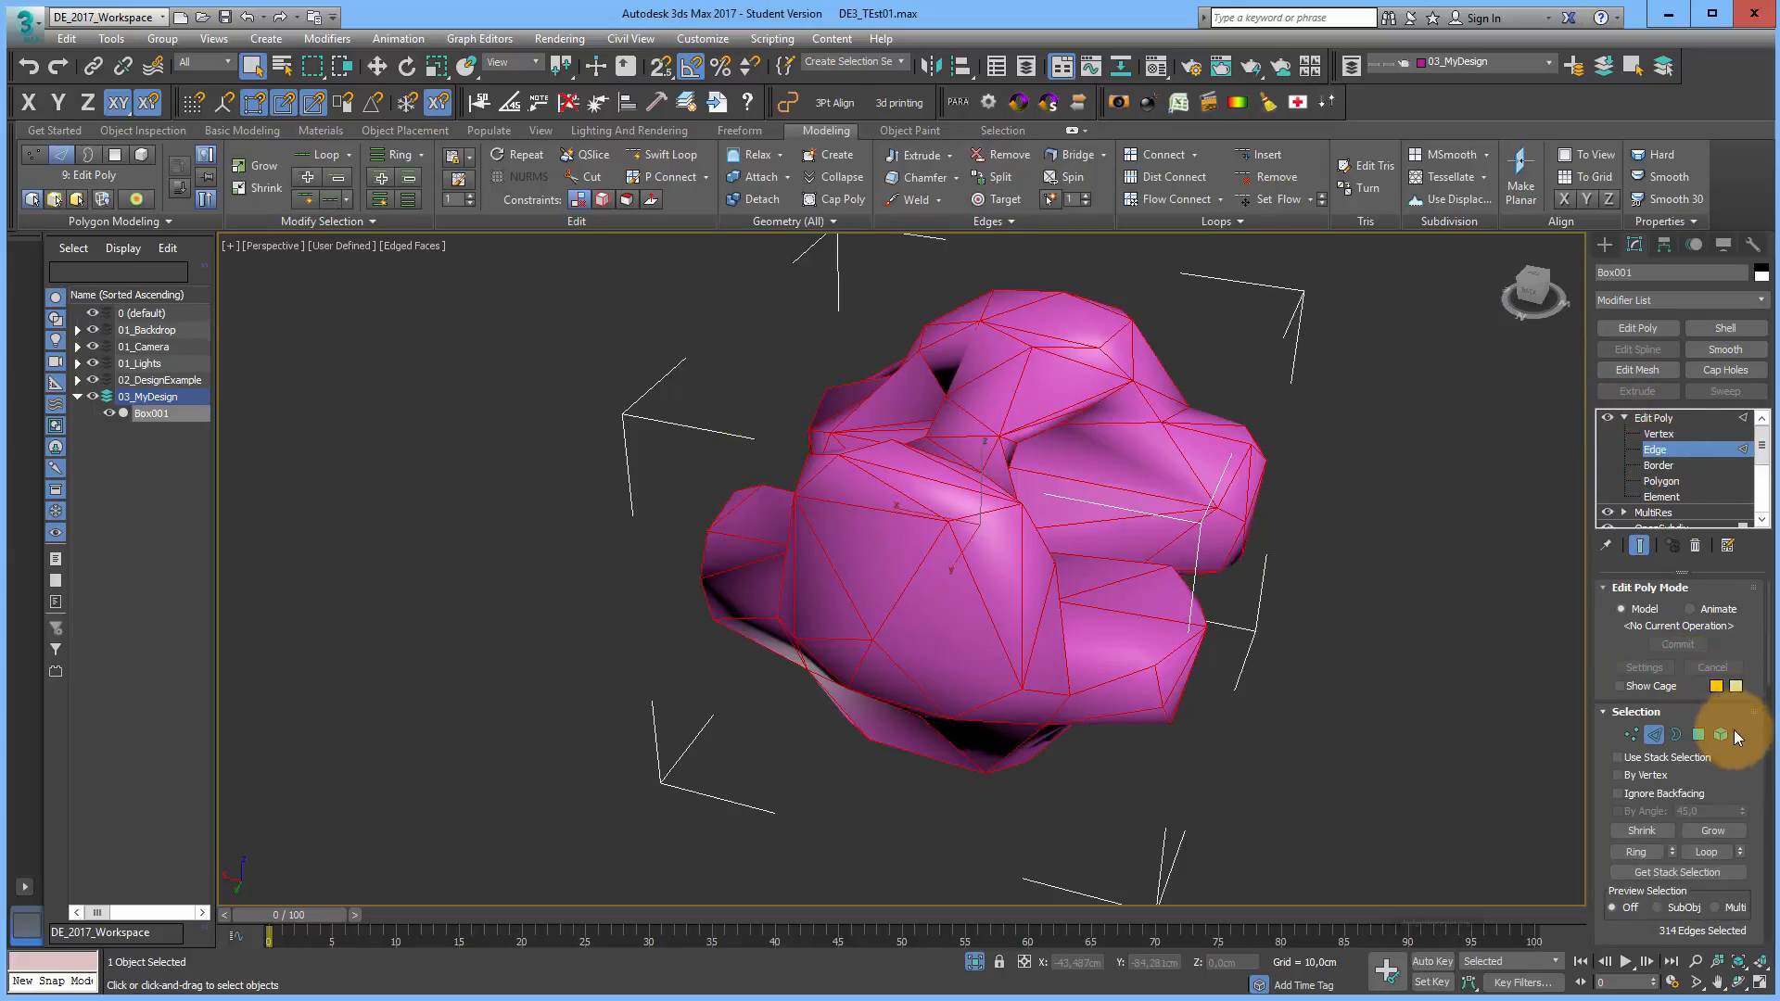
pyautogui.moveTo(1741, 739); pyautogui.dragTo(1756, 394)
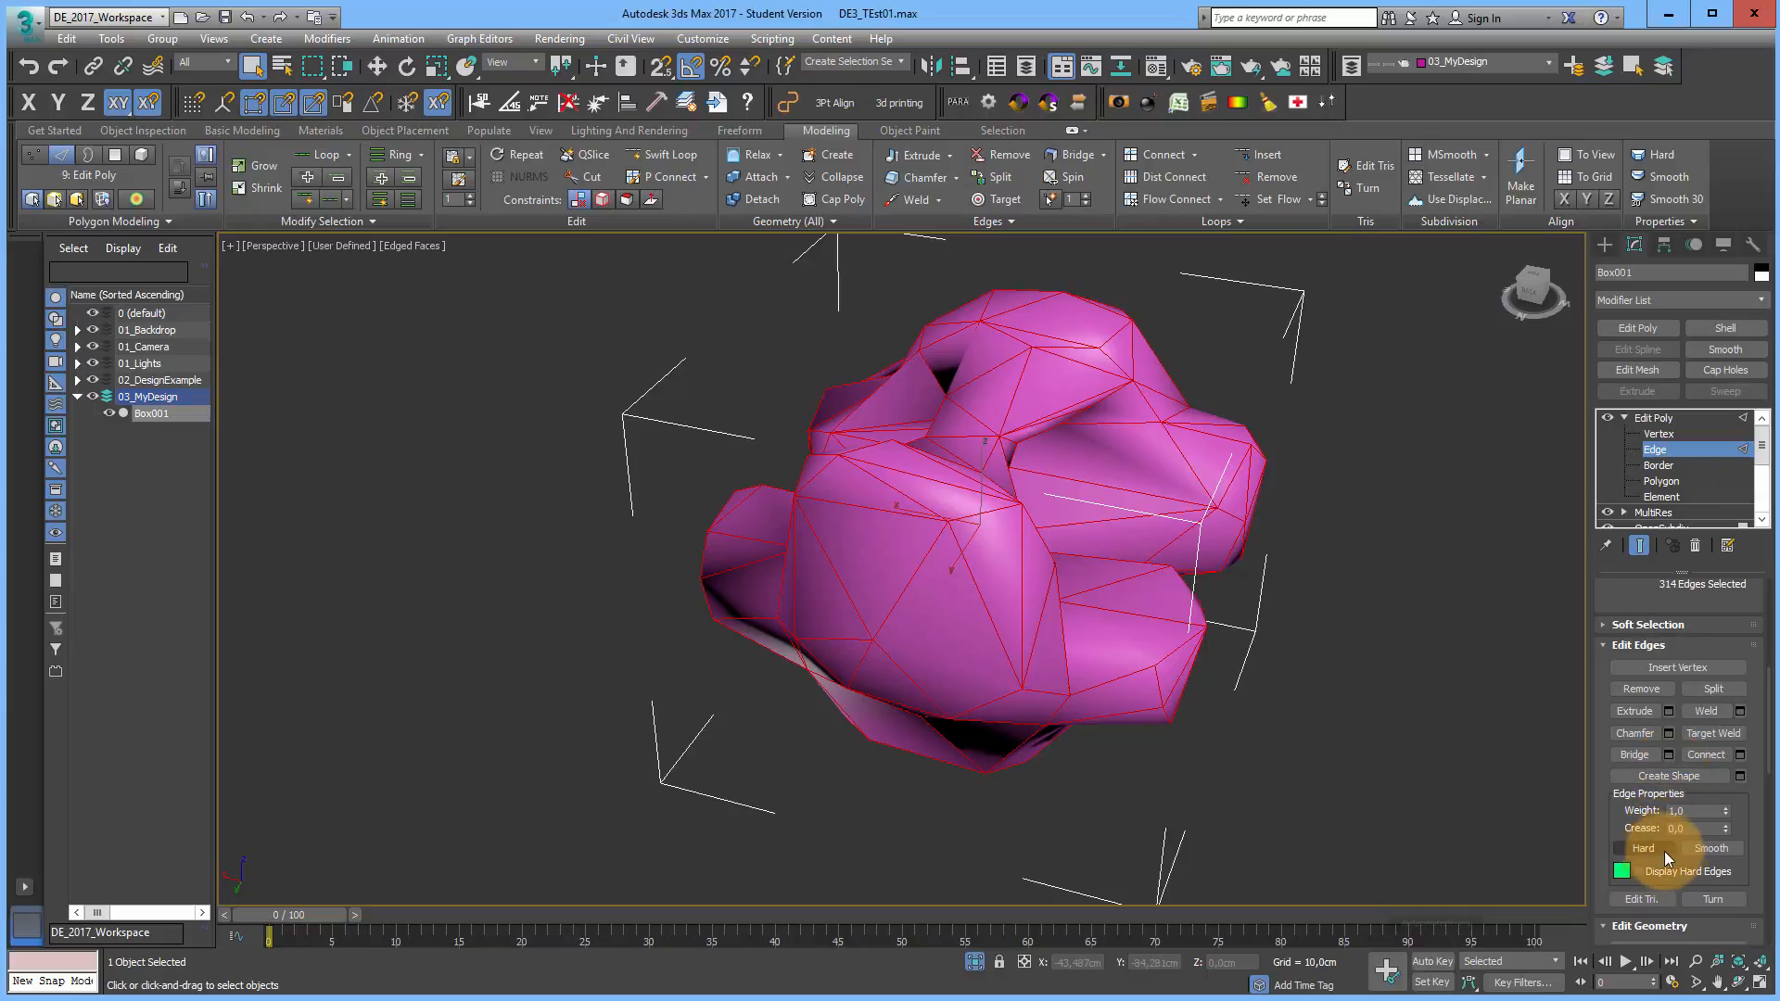
pyautogui.click(1655, 850)
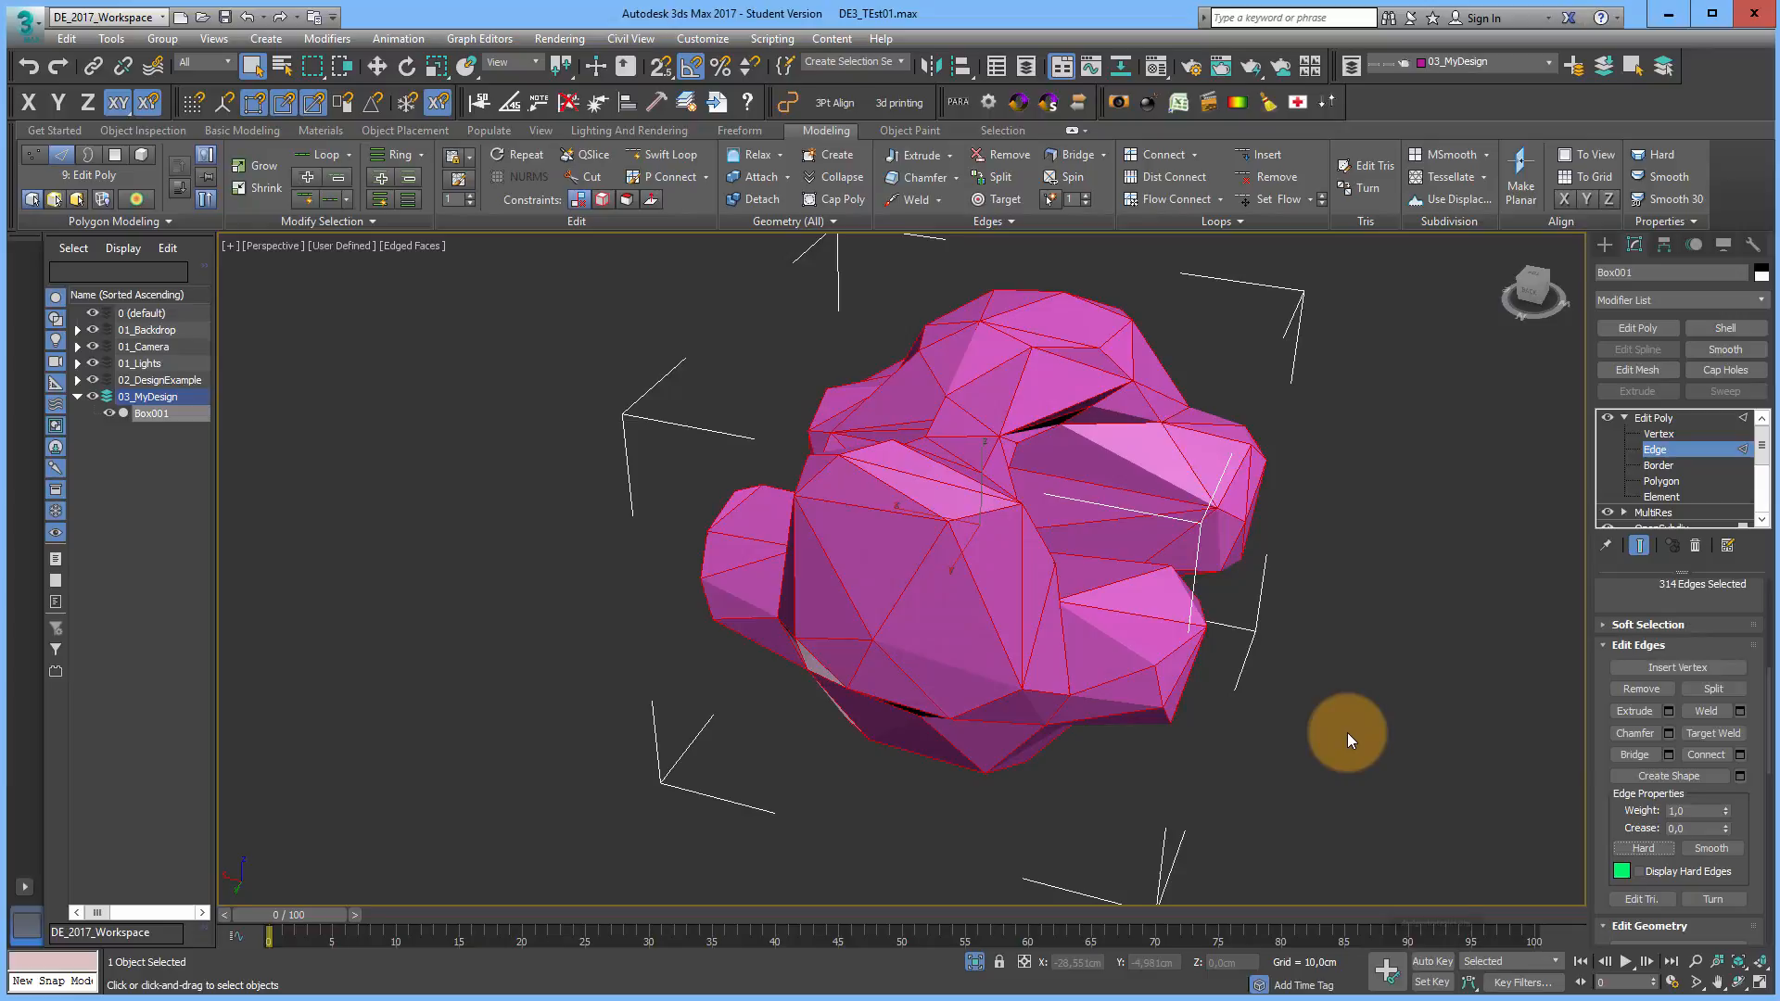
pyautogui.click(1649, 419)
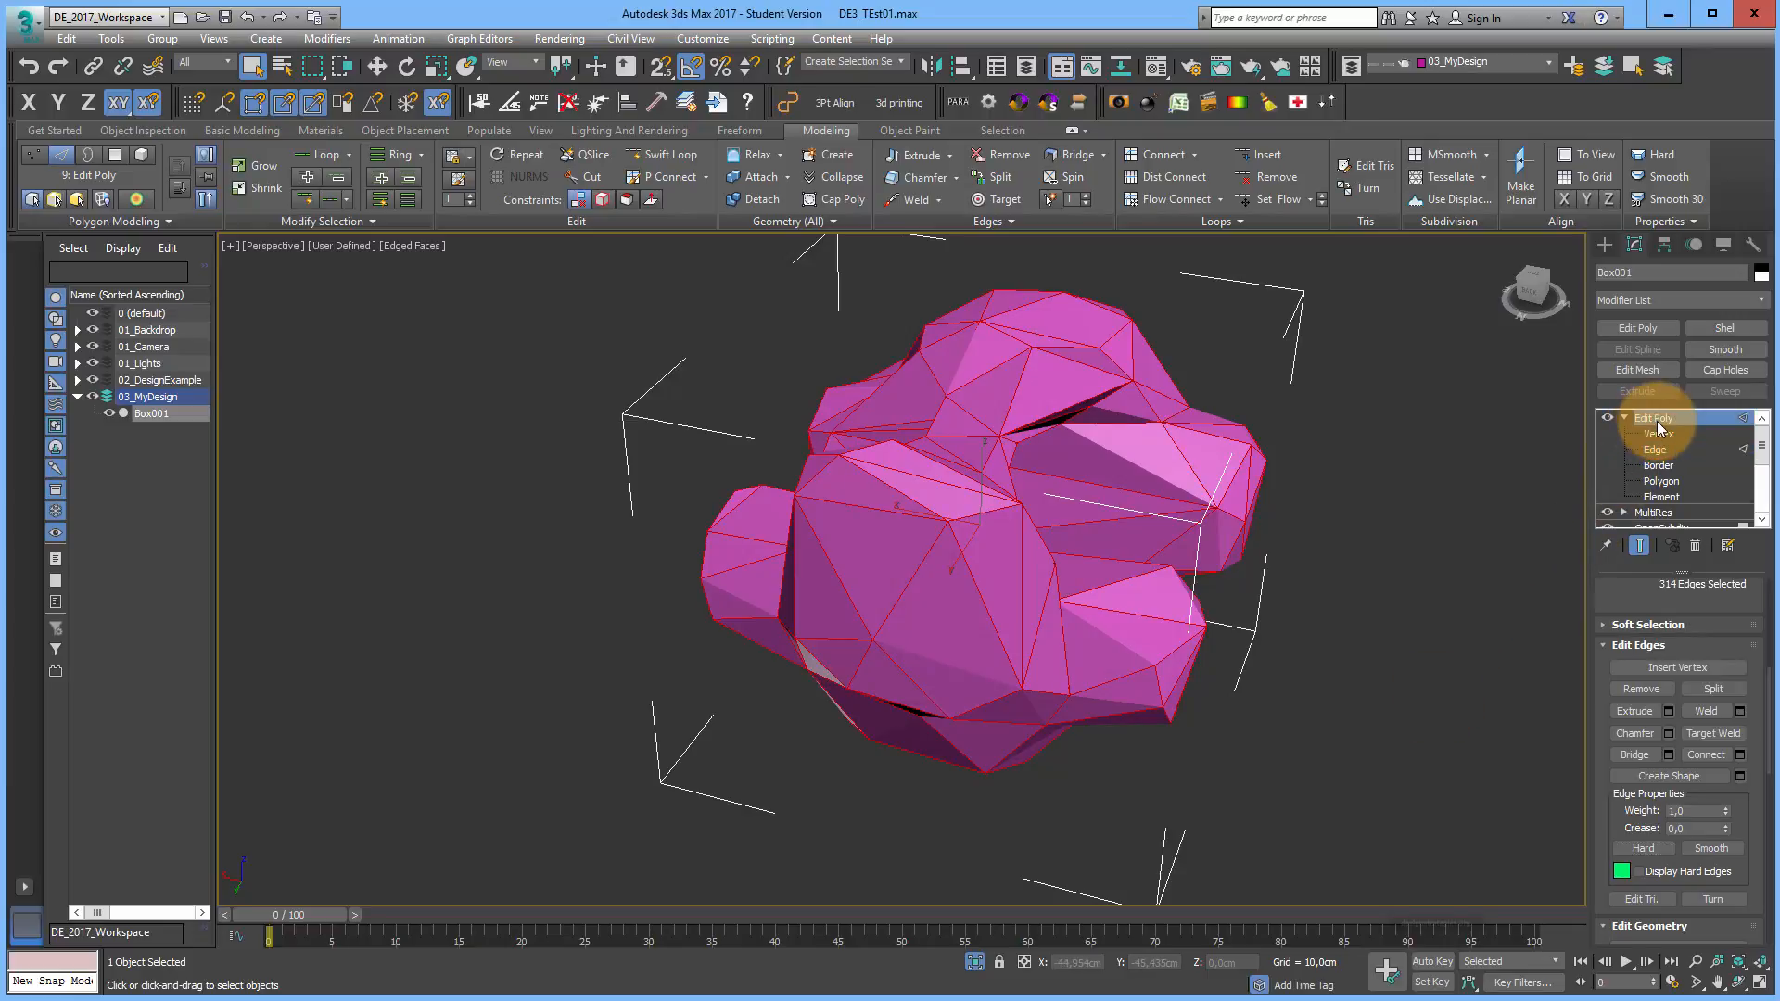
pyautogui.click(1741, 984)
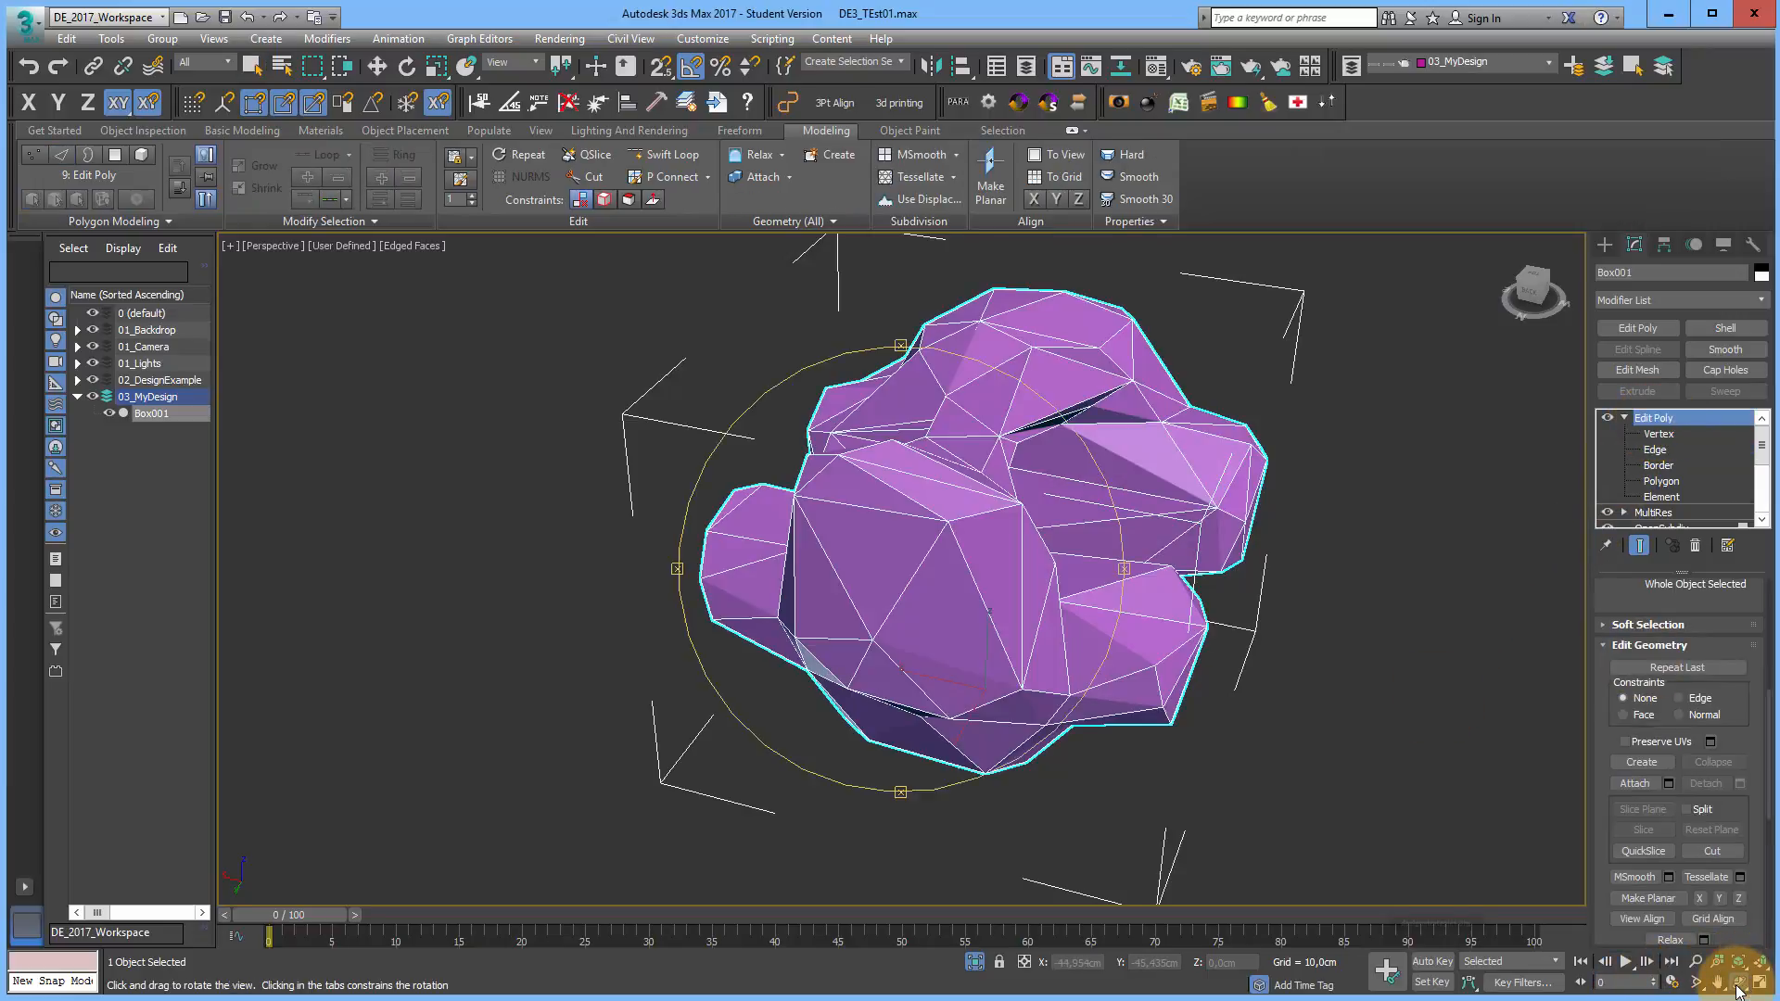
pyautogui.moveTo(1025, 656); pyautogui.dragTo(580, 635)
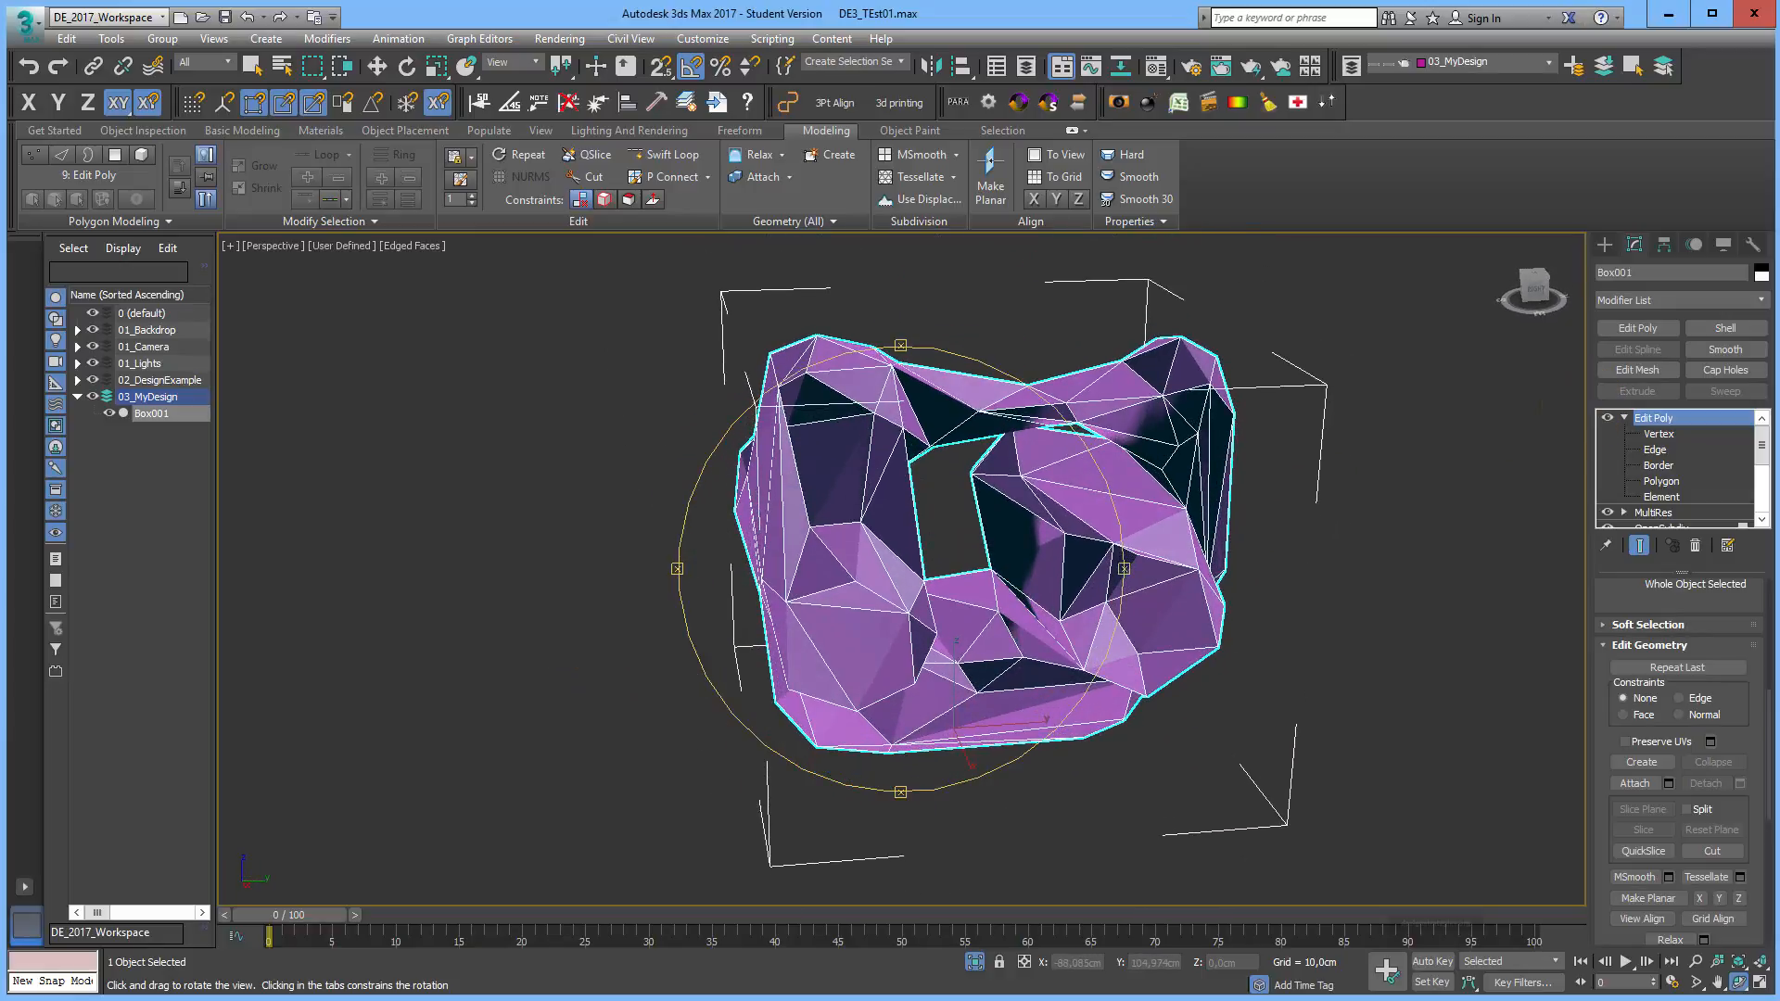
# Step: Add a Tessellate modifier above MultiRes and move it above the Edit Poly modifier in the stack
pyautogui.click(1653, 513)
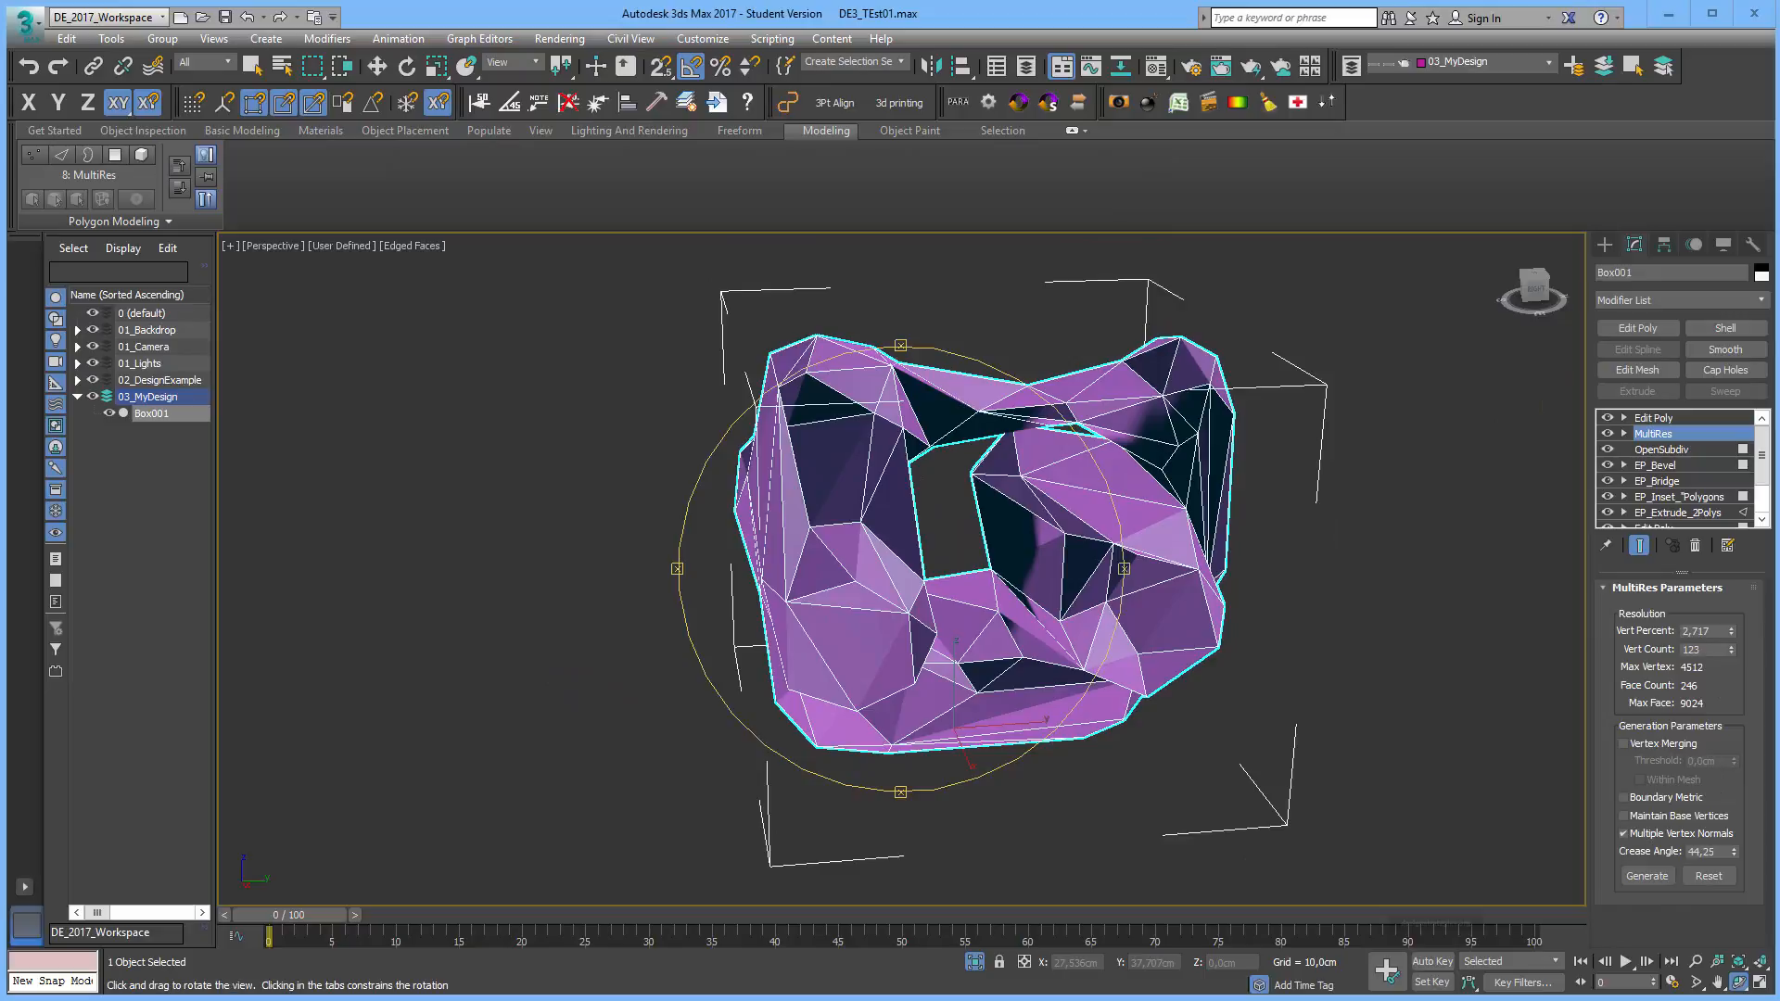
pyautogui.click(1761, 301)
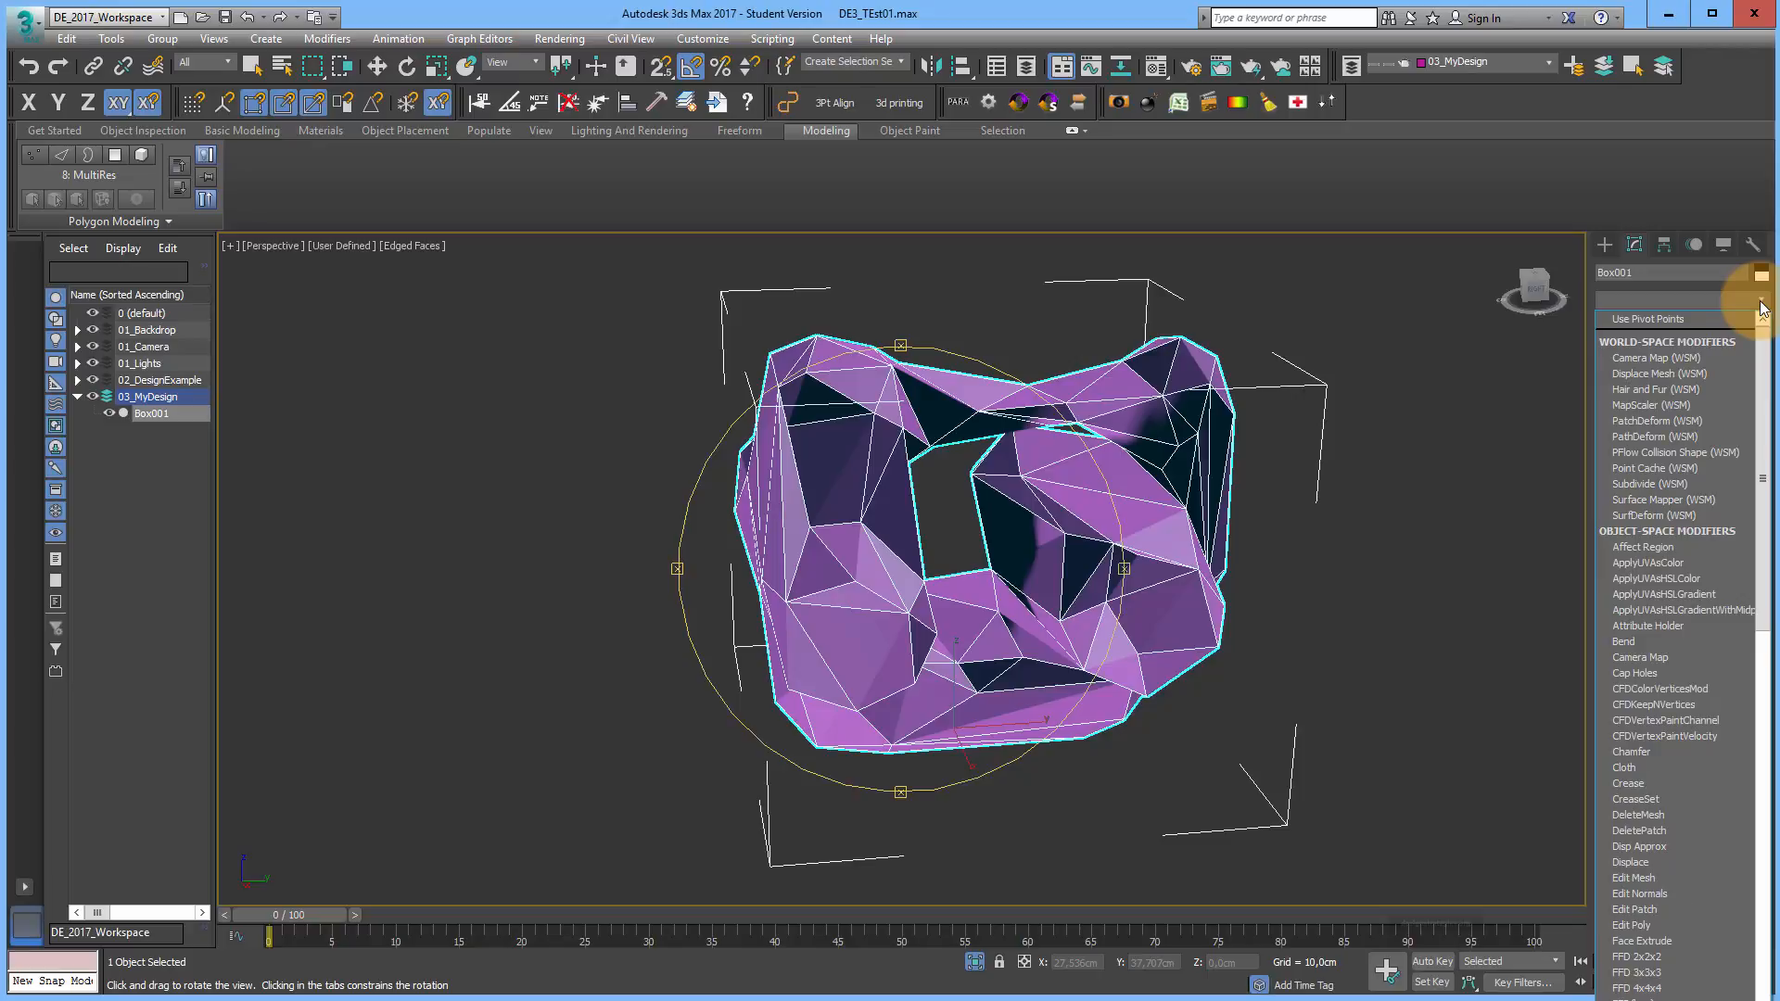
pyautogui.write('te')
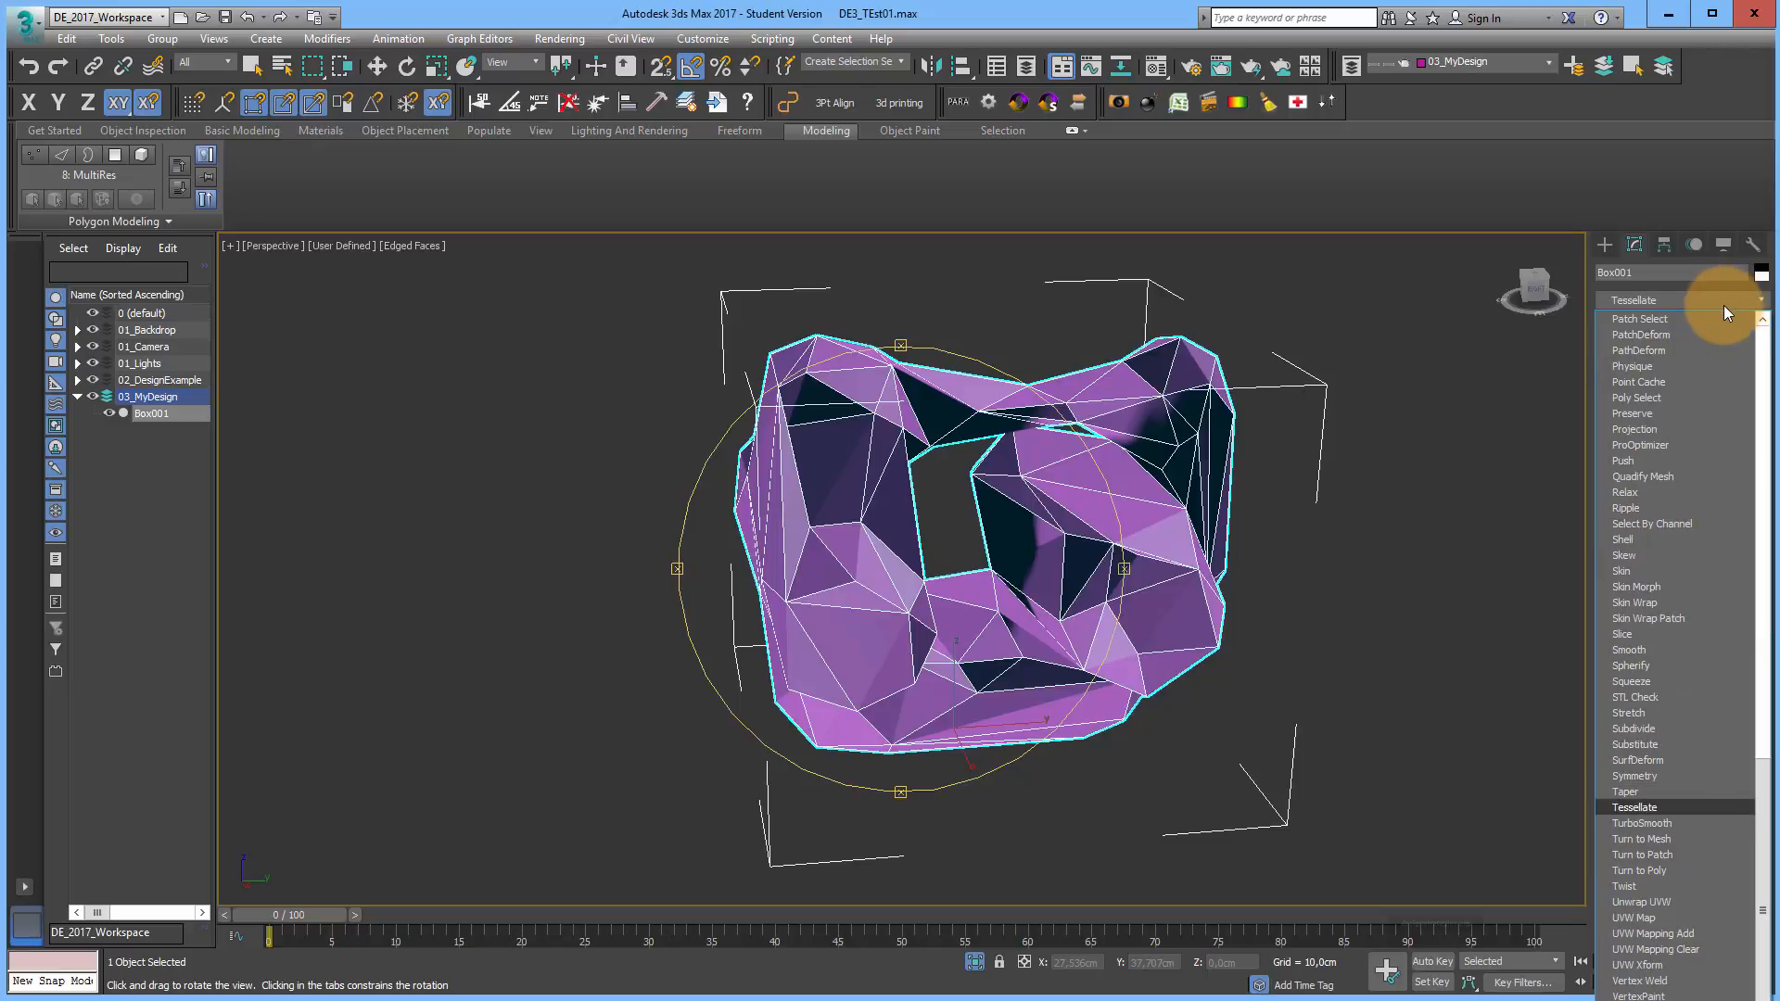
pyautogui.press('Return')
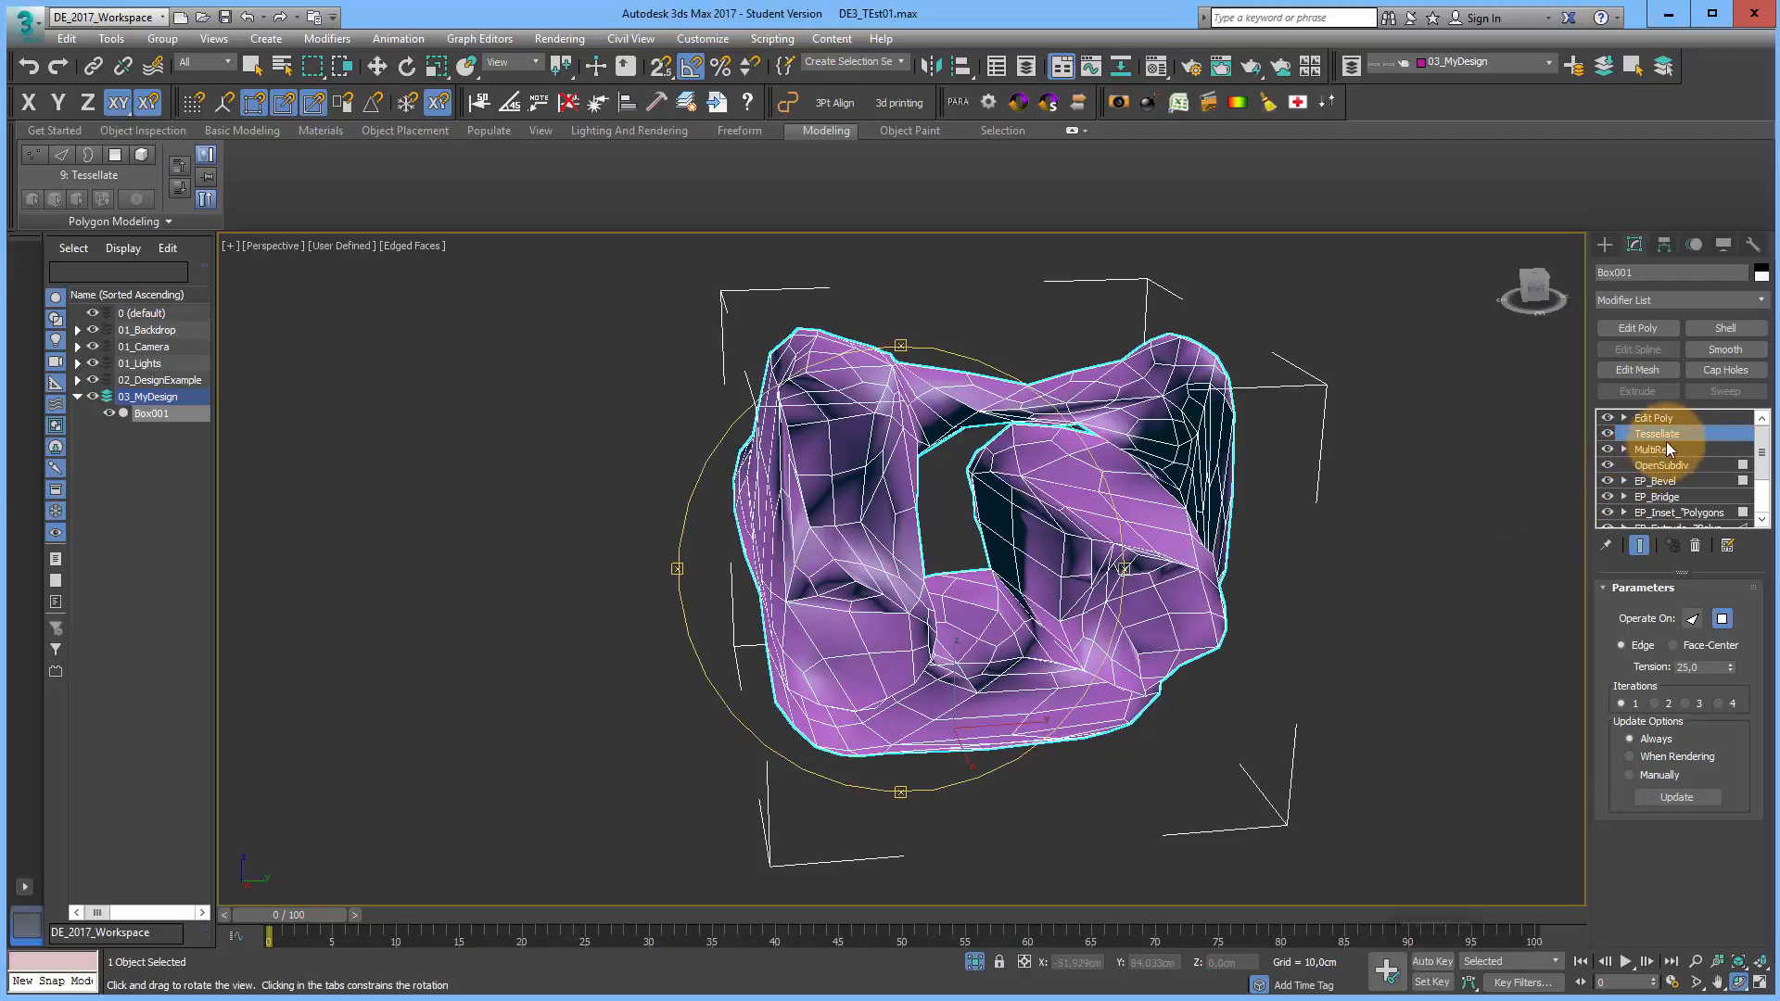
pyautogui.moveTo(1672, 440); pyautogui.dragTo(1674, 420)
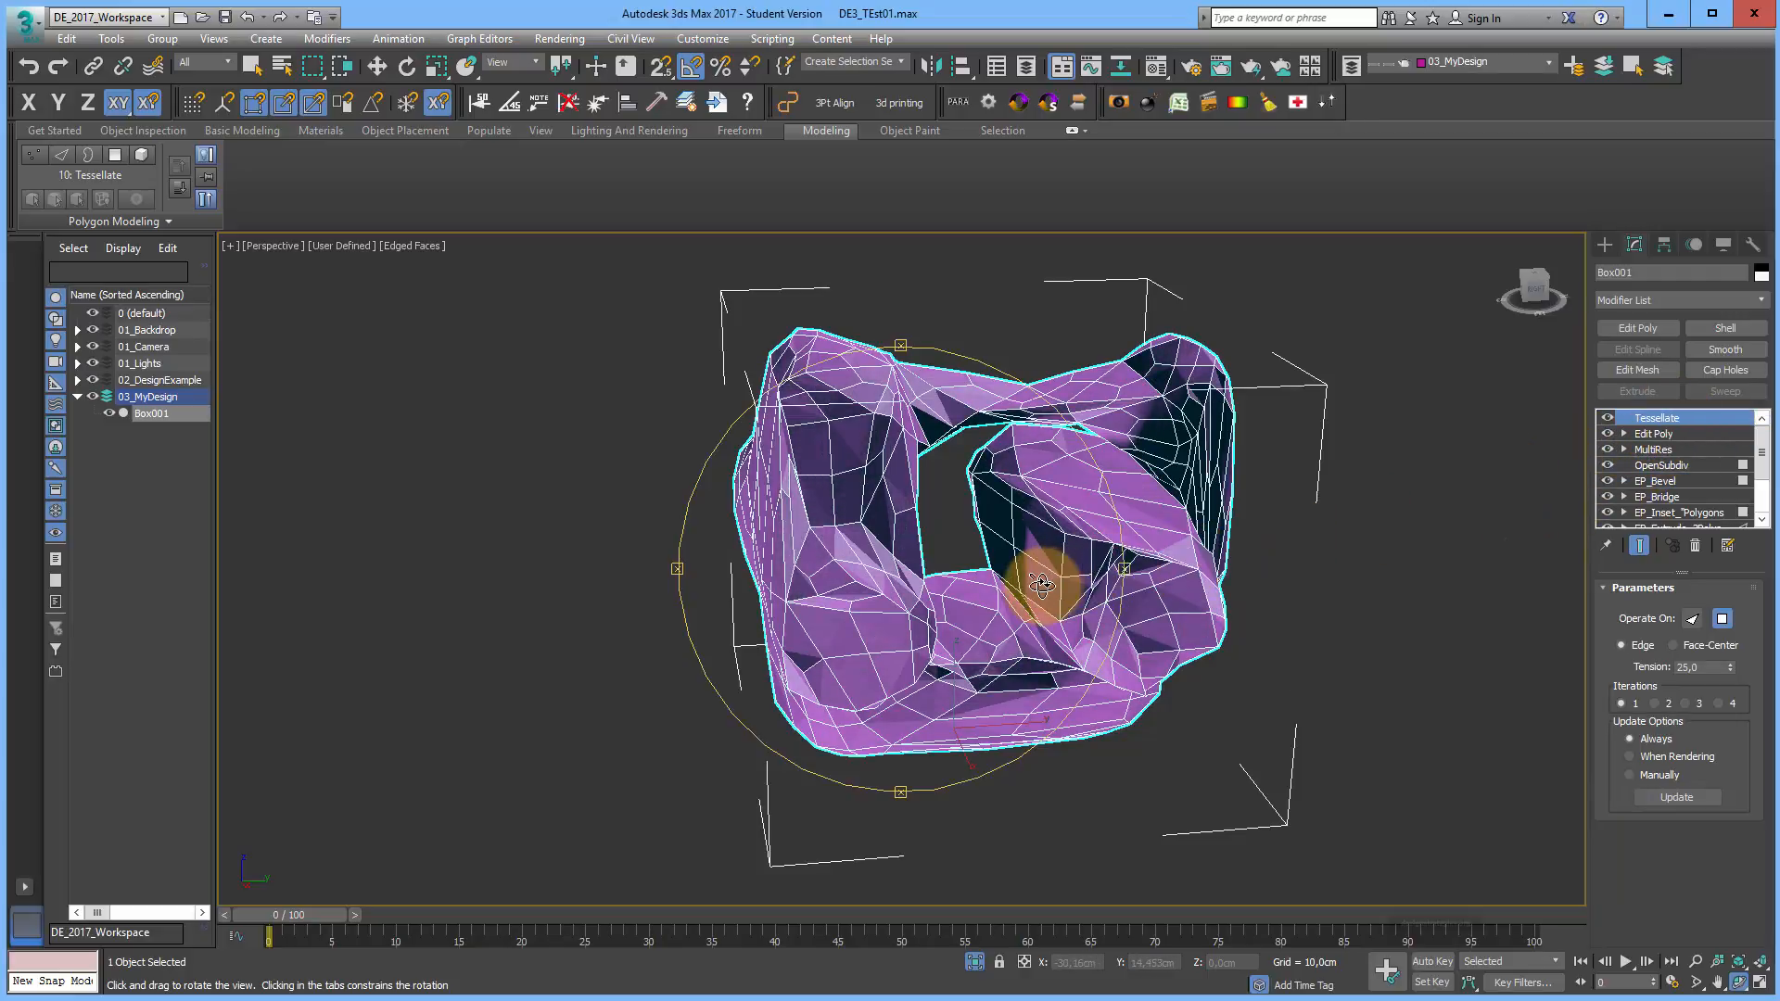
pyautogui.moveTo(1072, 590); pyautogui.dragTo(1077, 607)
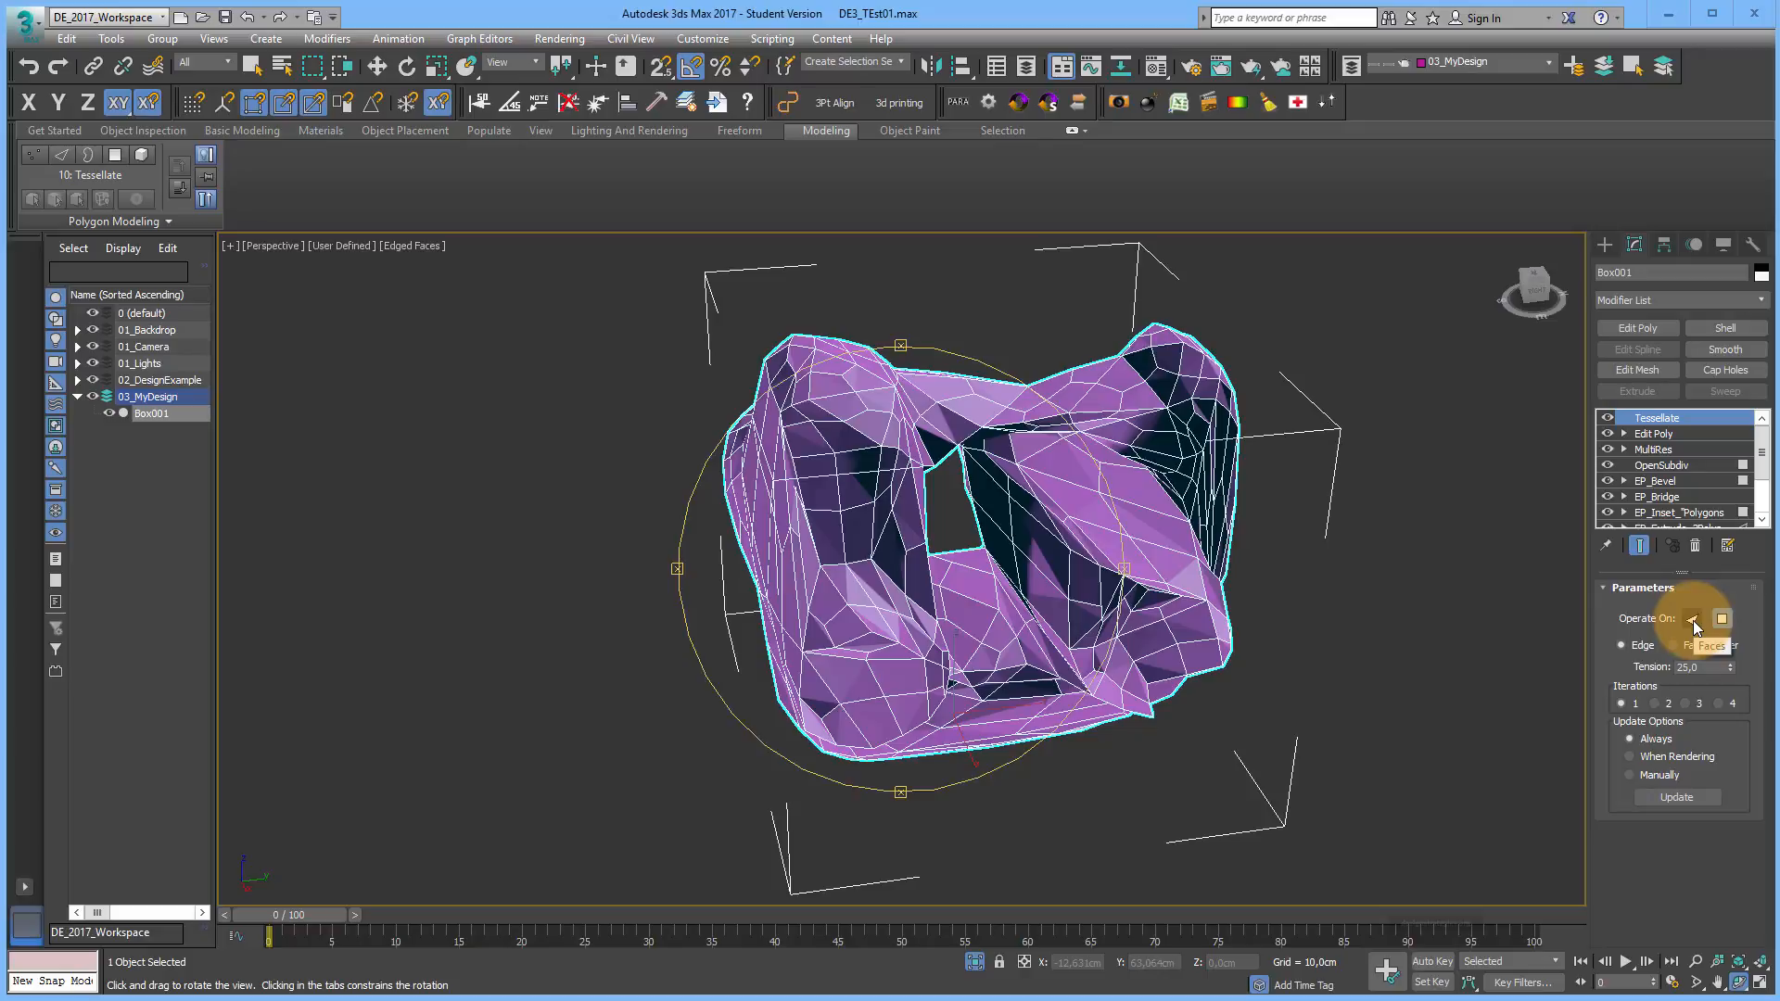
# Step: Set the Tessellate tension to 0 and compare the Face-Center and Edge subdivision patterns on the mesh
pyautogui.click(1694, 667)
pyautogui.press('Return')
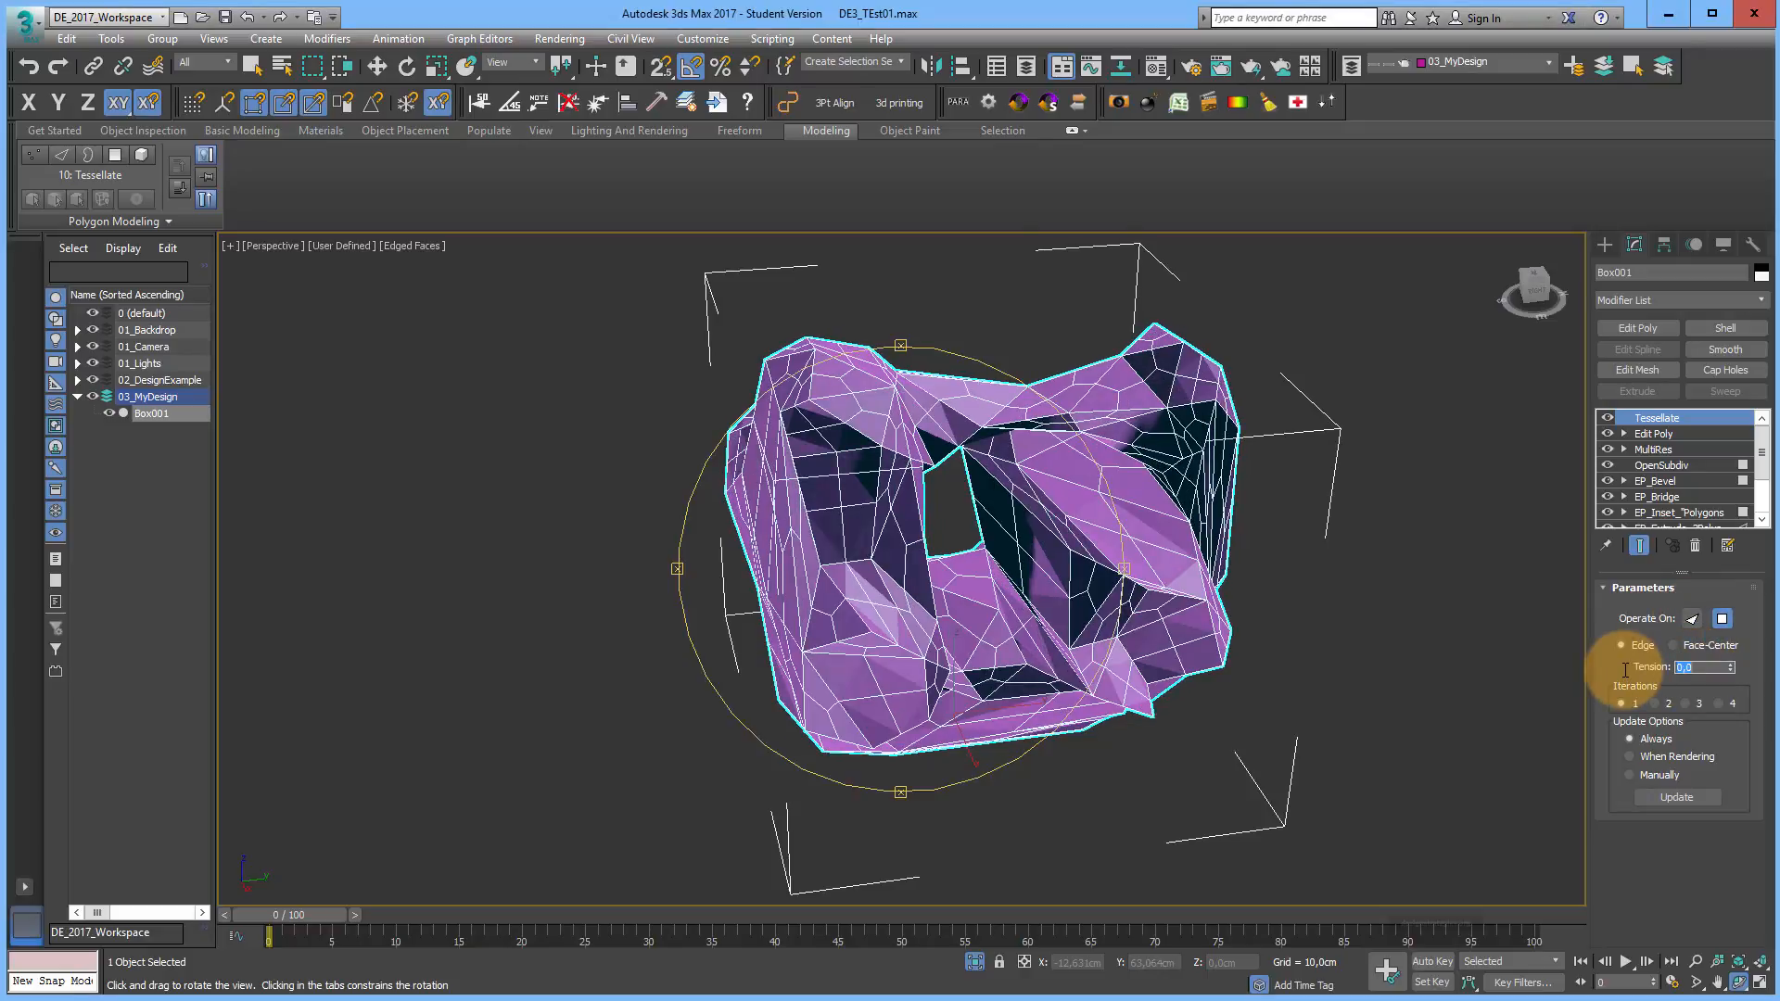
pyautogui.click(1674, 646)
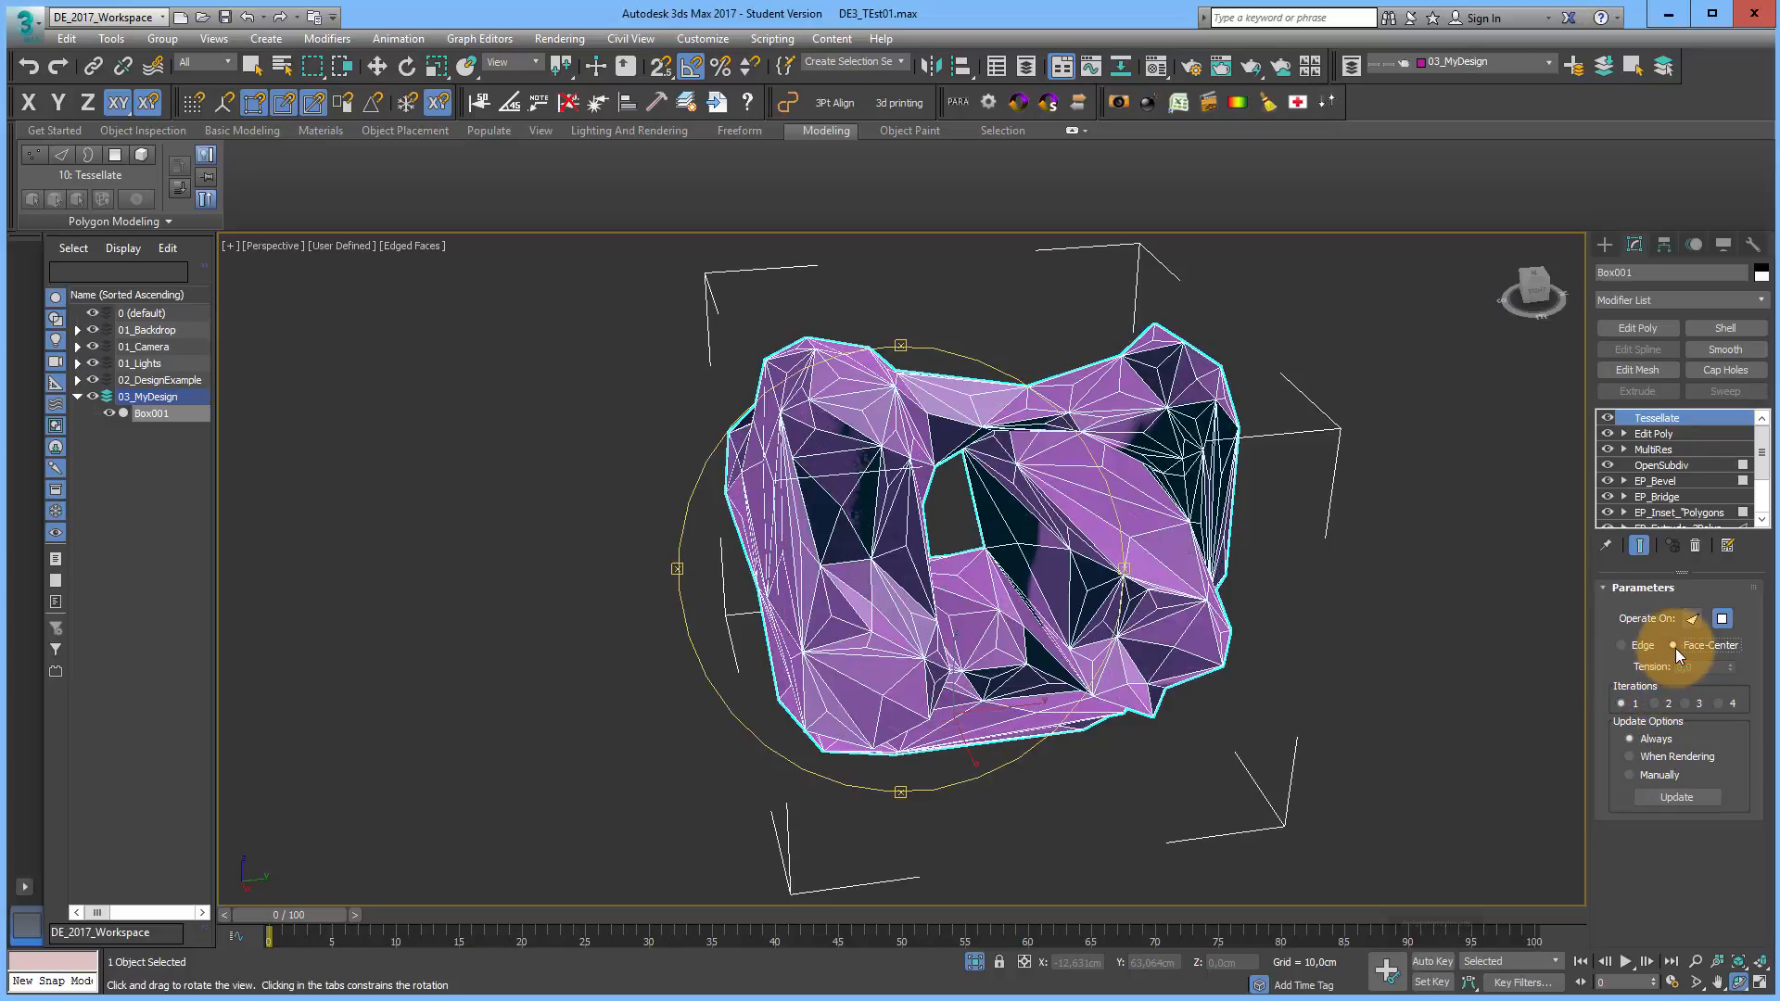
pyautogui.click(1622, 646)
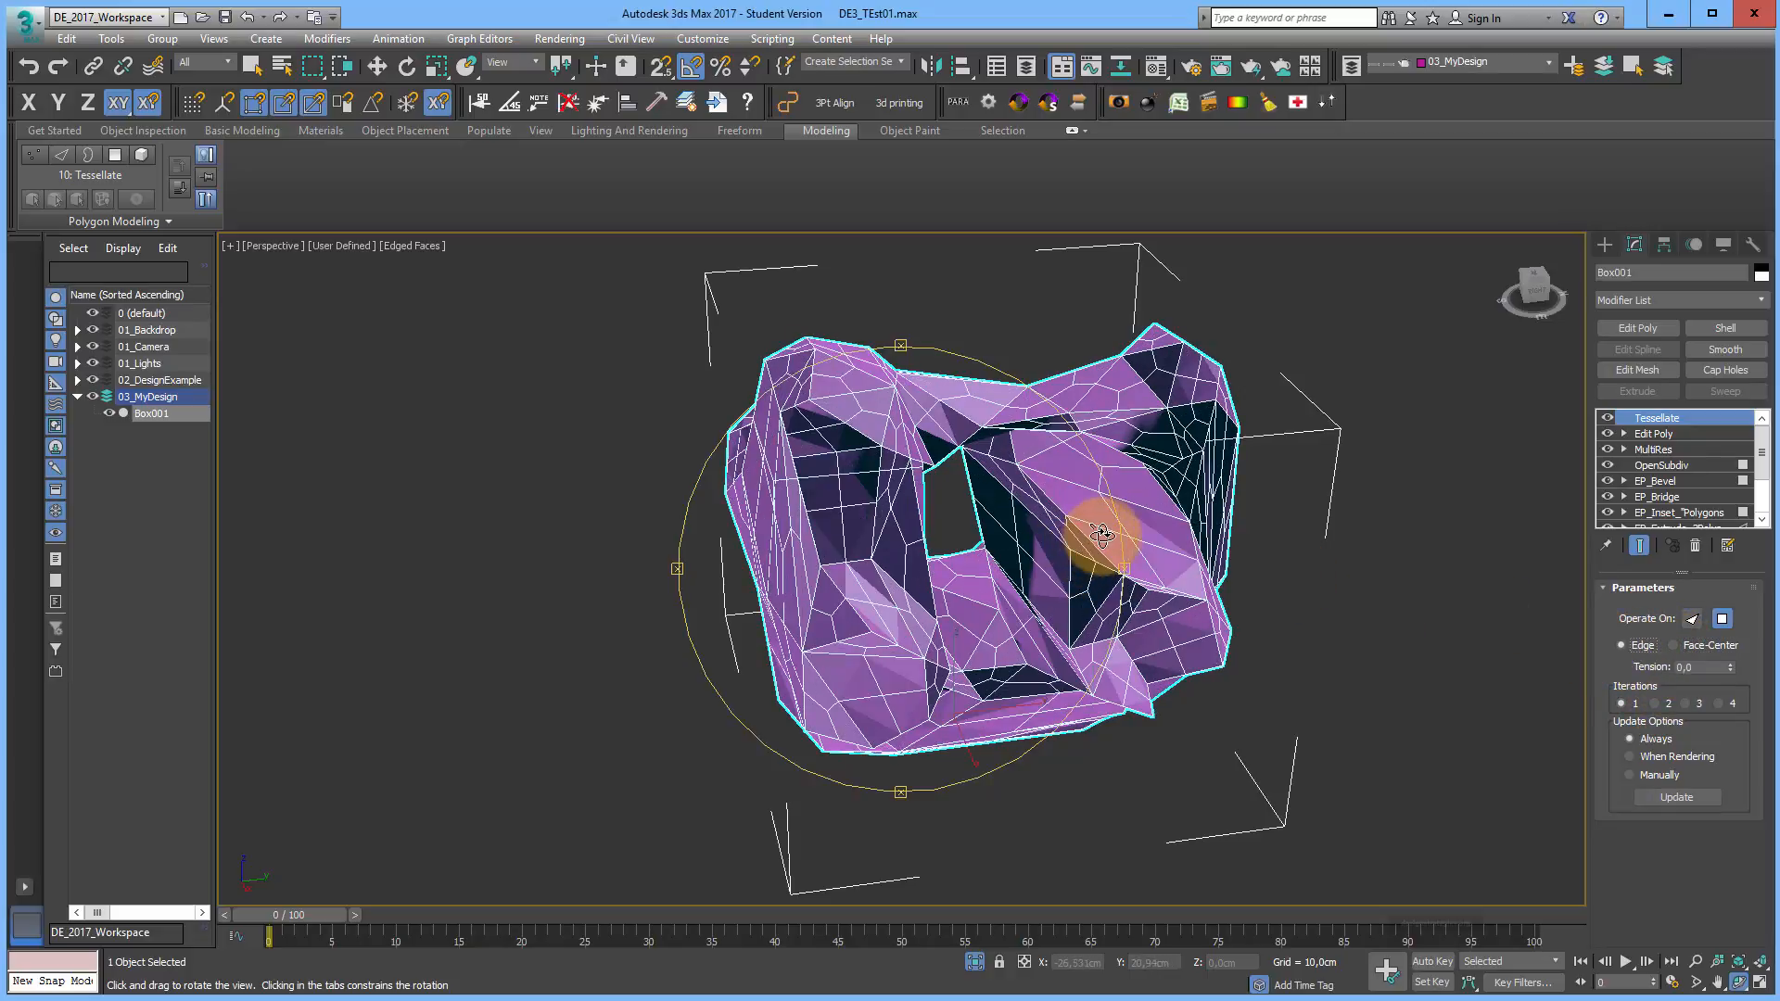
pyautogui.scroll(3, 1102, 533)
pyautogui.scroll(3, 1102, 533)
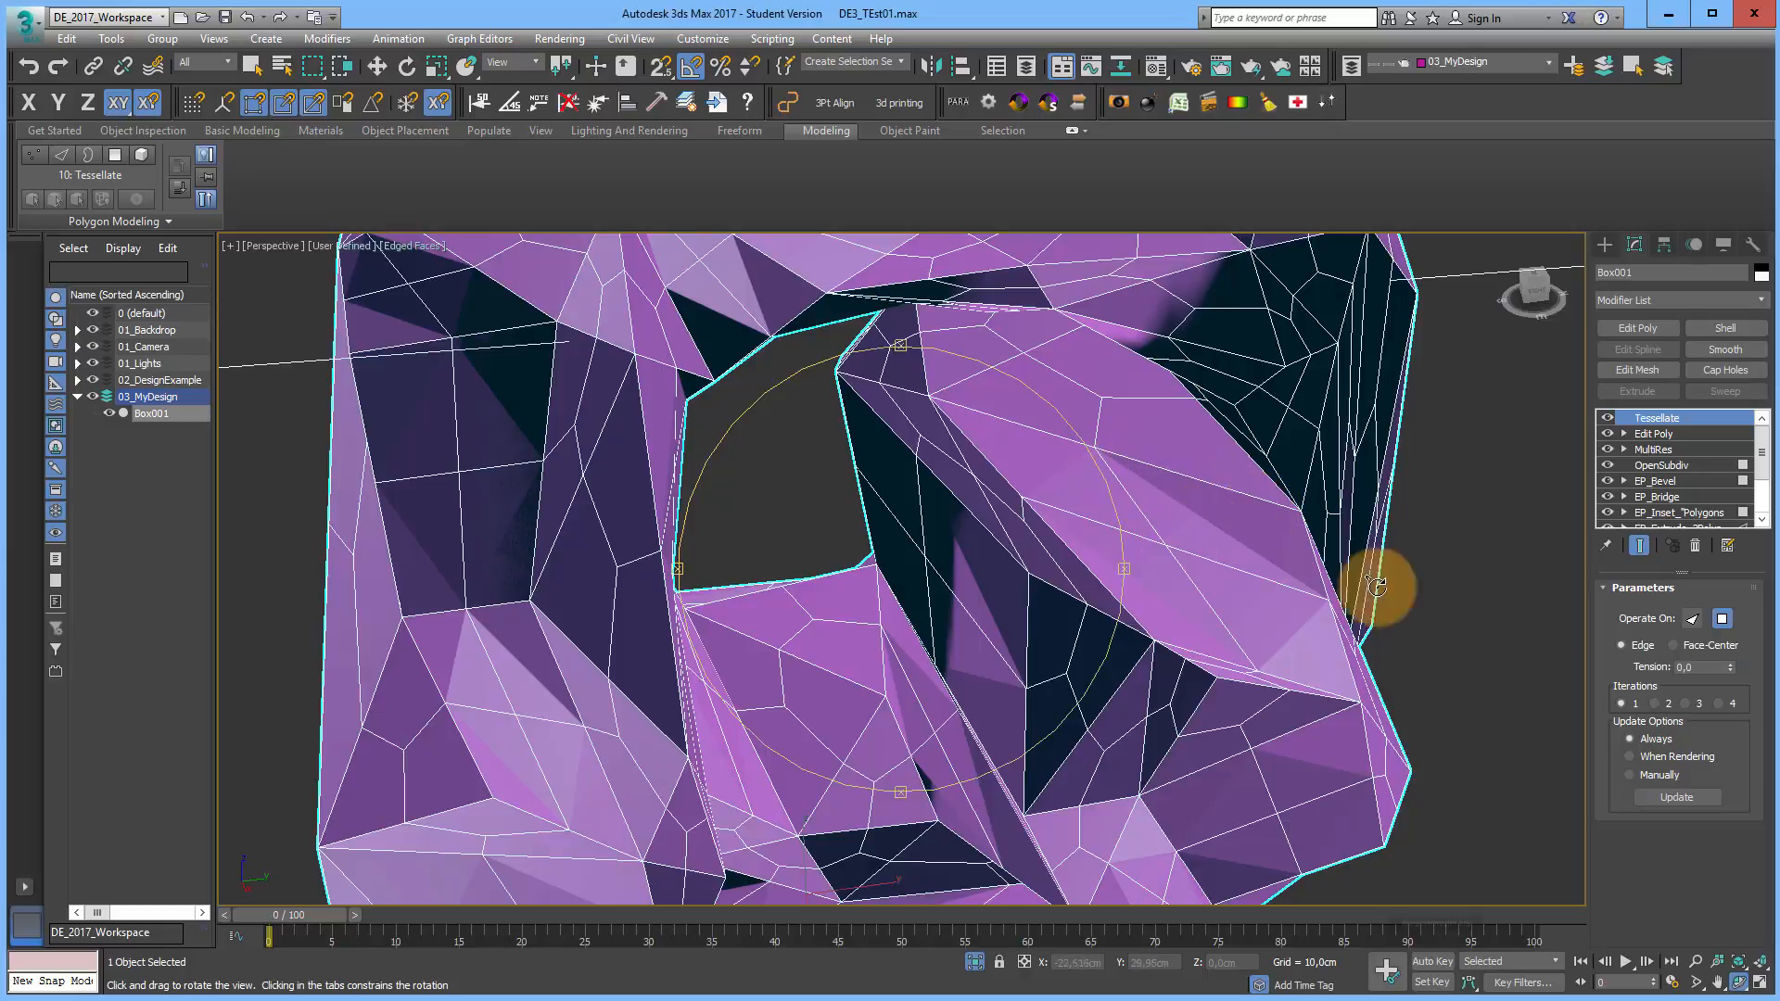
# Step: Set Tessellate to Face-Center and compare the mesh with the modifier turned off and on again
pyautogui.click(1672, 647)
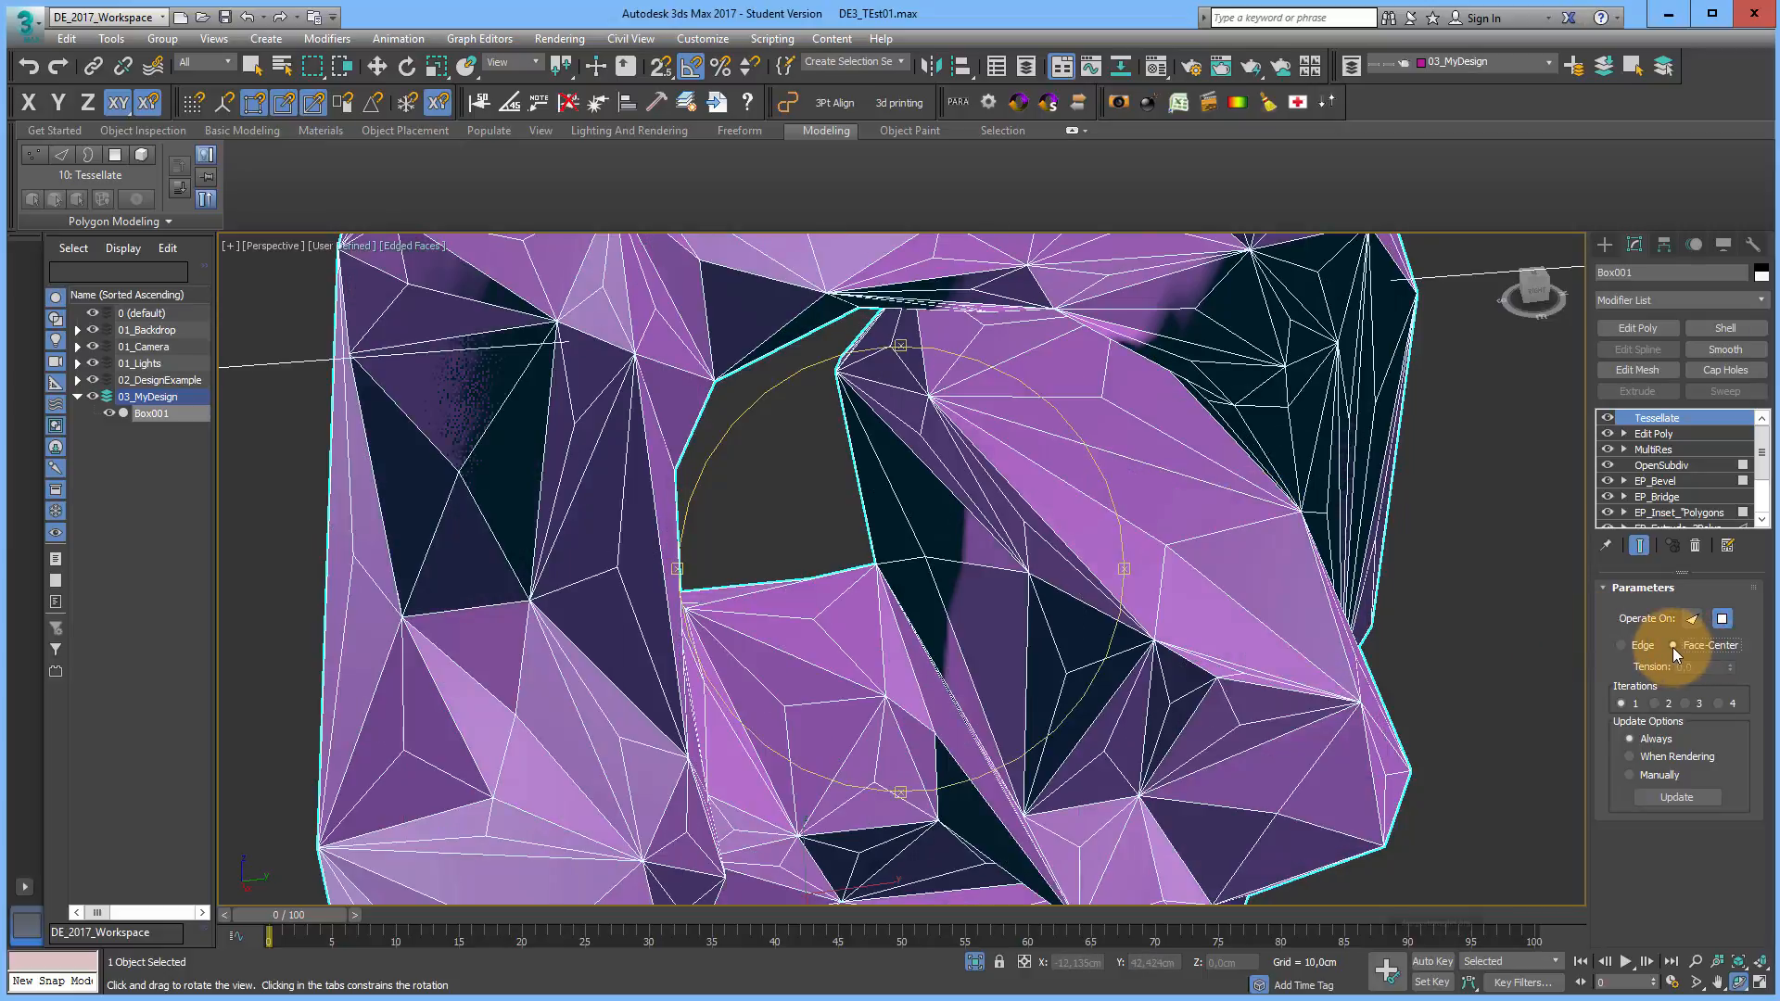
pyautogui.scroll(-3, 996, 540)
pyautogui.moveTo(996, 540); pyautogui.dragTo(932, 537)
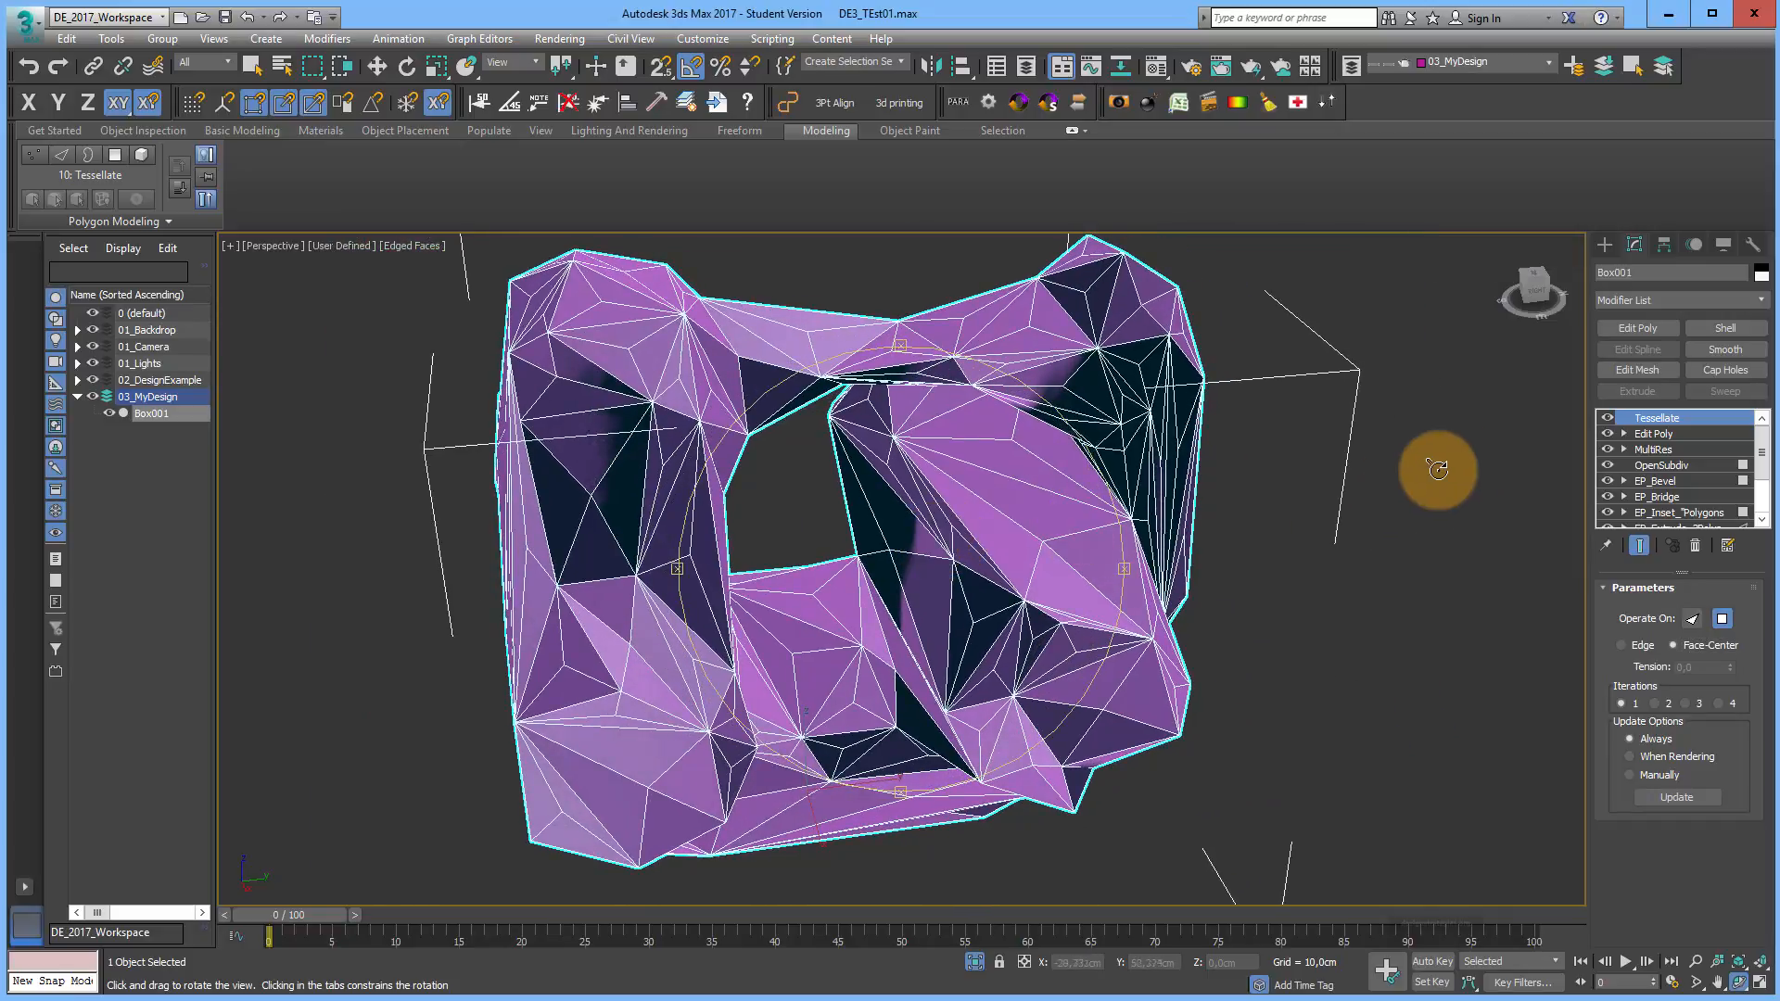
pyautogui.click(1607, 419)
pyautogui.click(1607, 420)
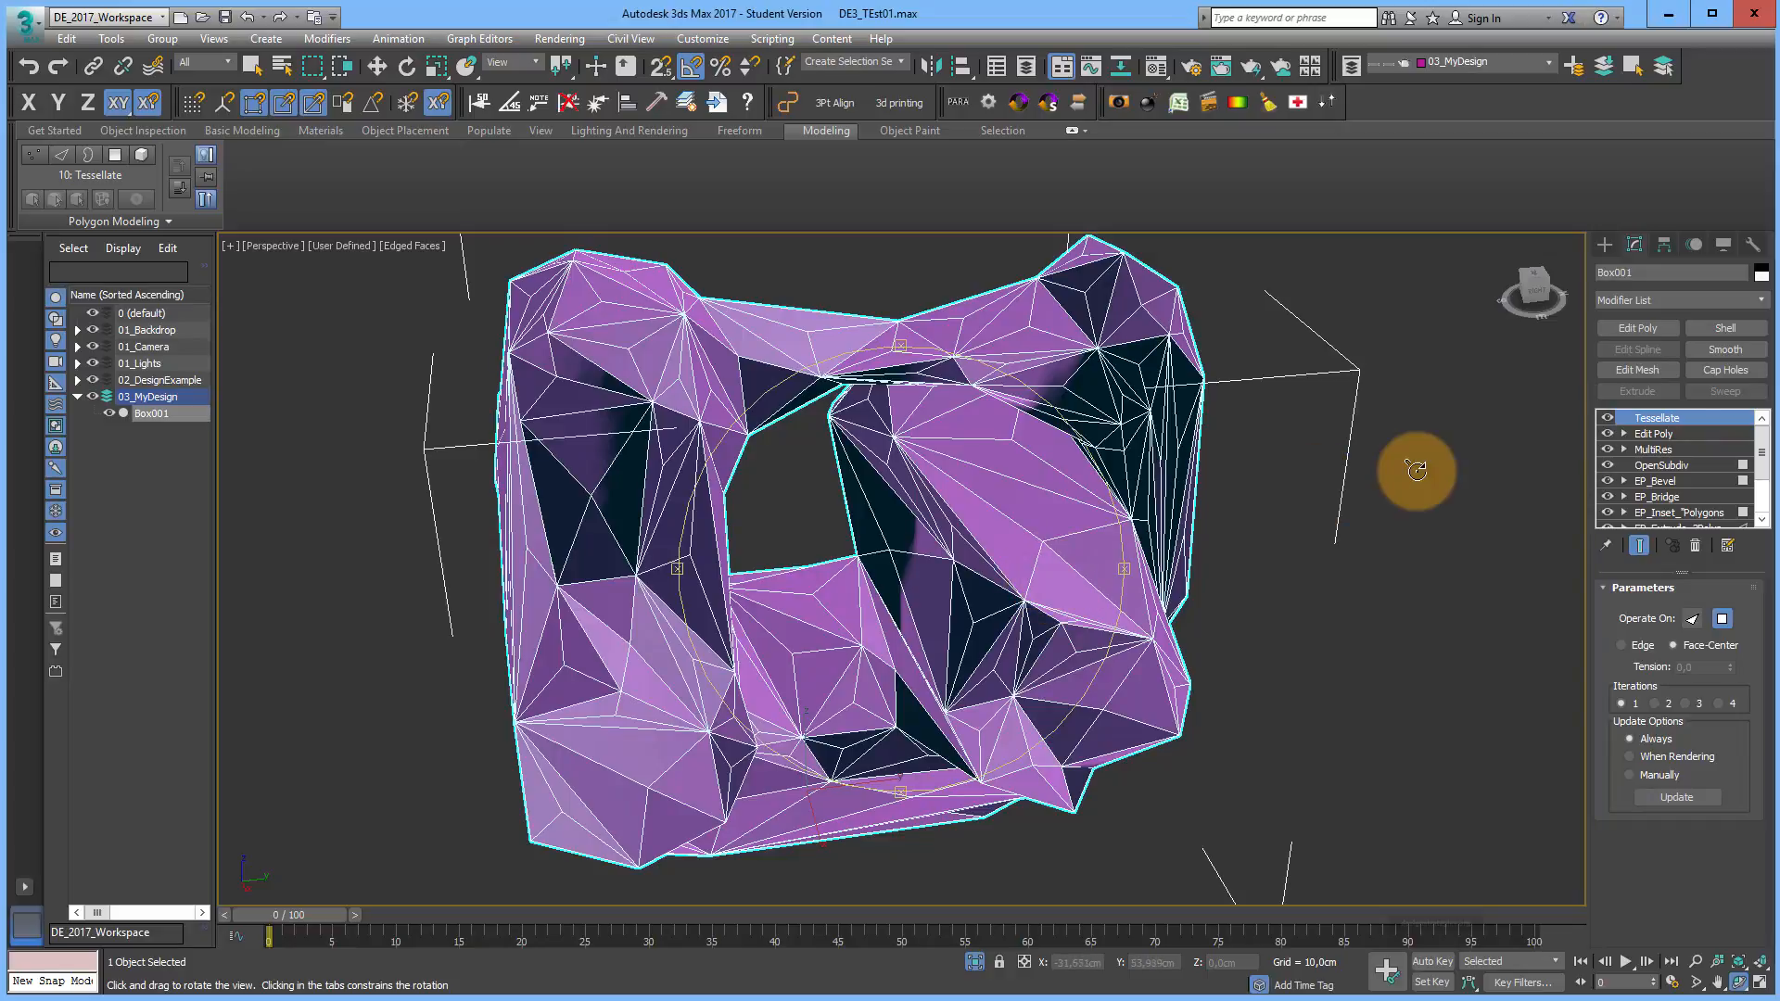
# Step: Lower the OpenSubdiv modifier's Iterations to 2, continuing despite the topology dependency
pyautogui.click(1674, 469)
pyautogui.click(962, 569)
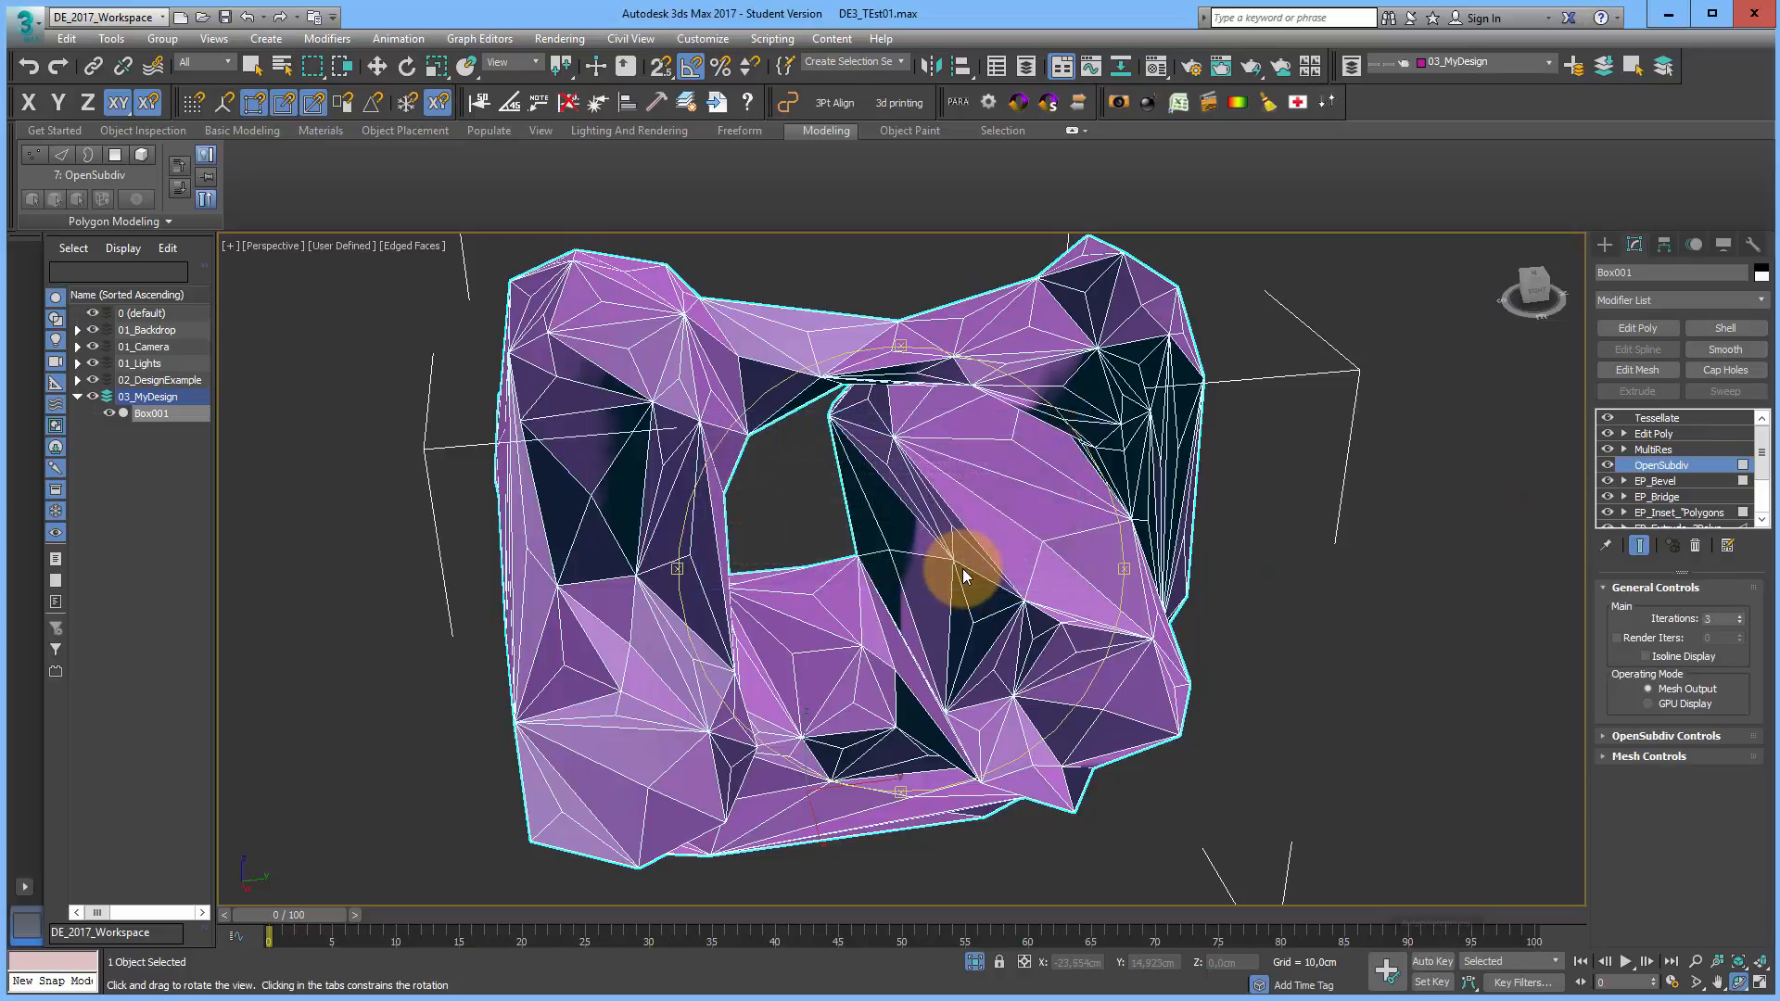
pyautogui.click(1738, 618)
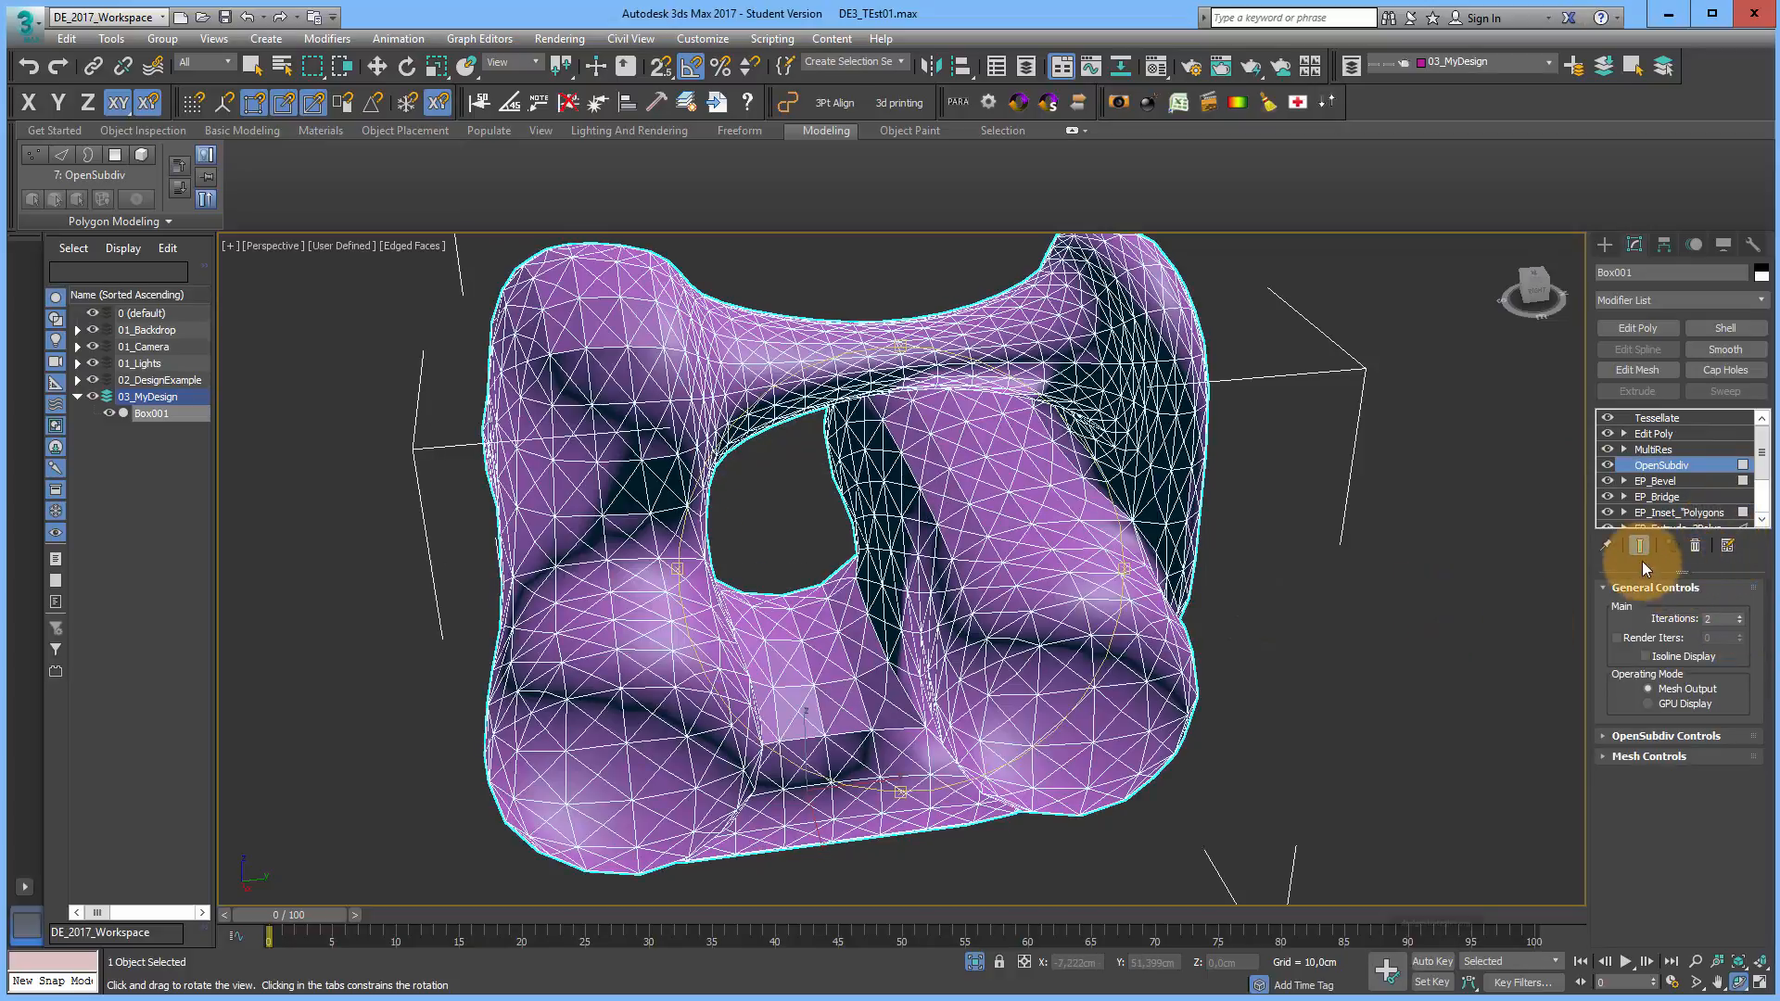
# Step: Return to MultiRes despite the topology dependency, generate its mesh again, and inspect the coarser form
pyautogui.click(1663, 451)
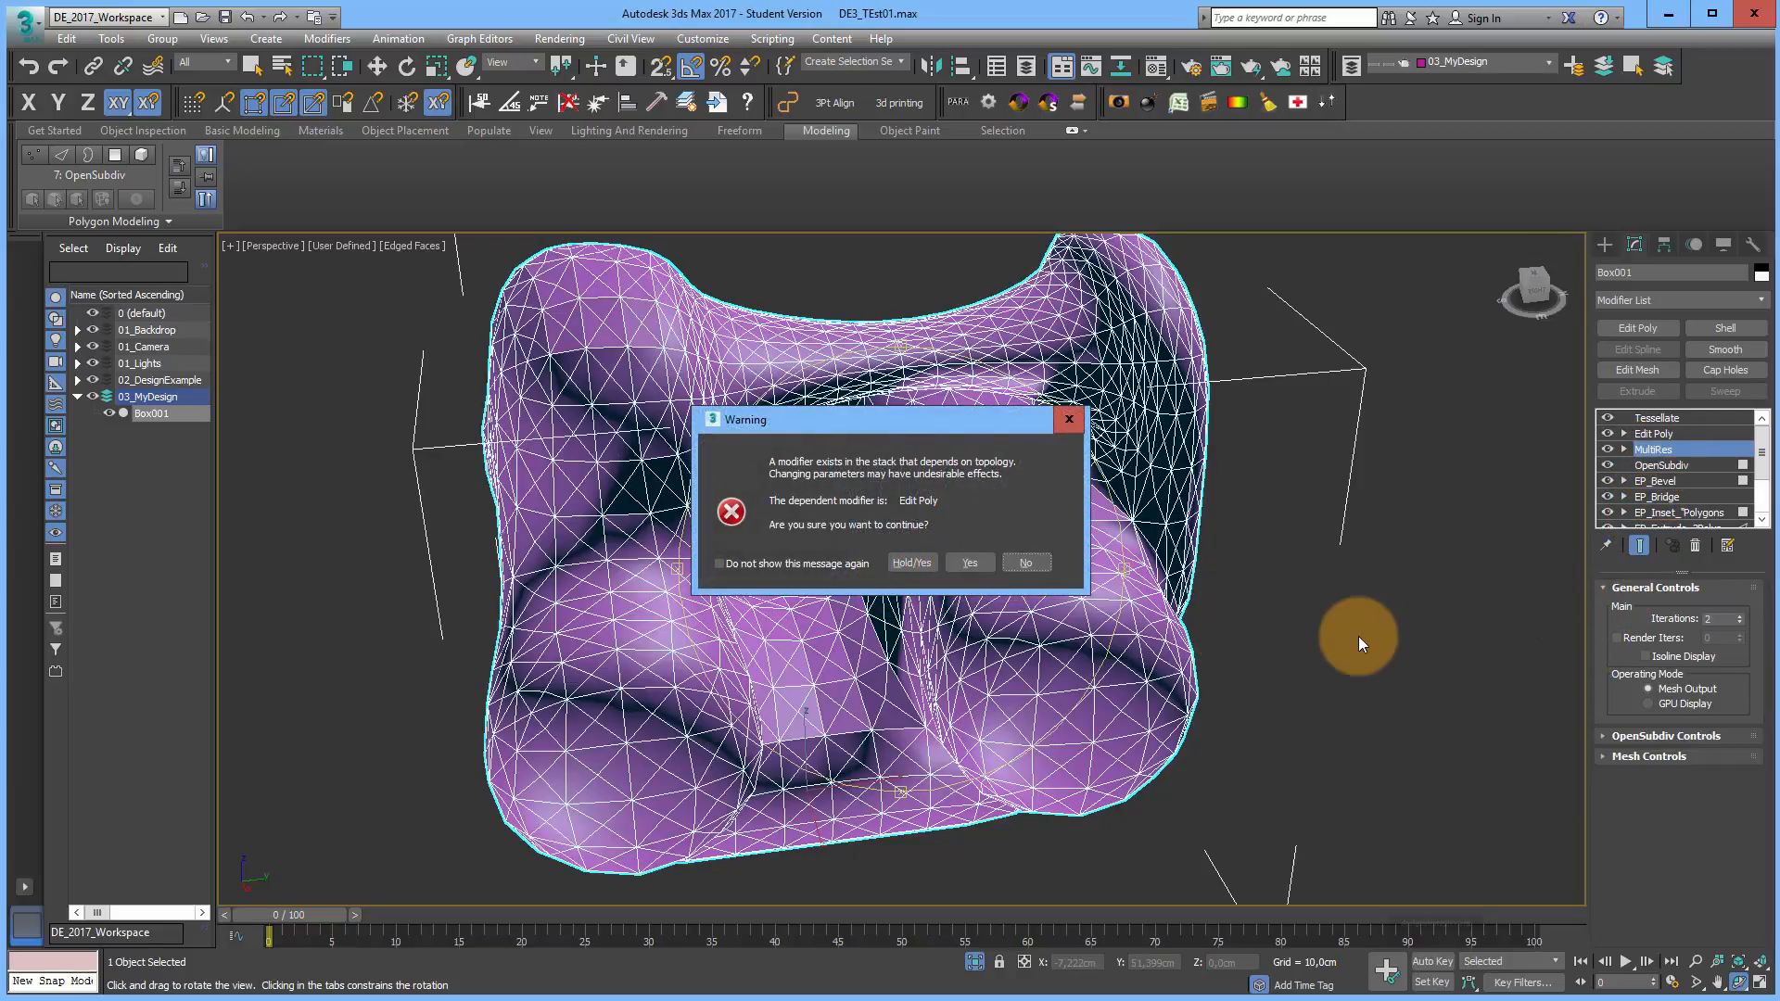
pyautogui.click(964, 562)
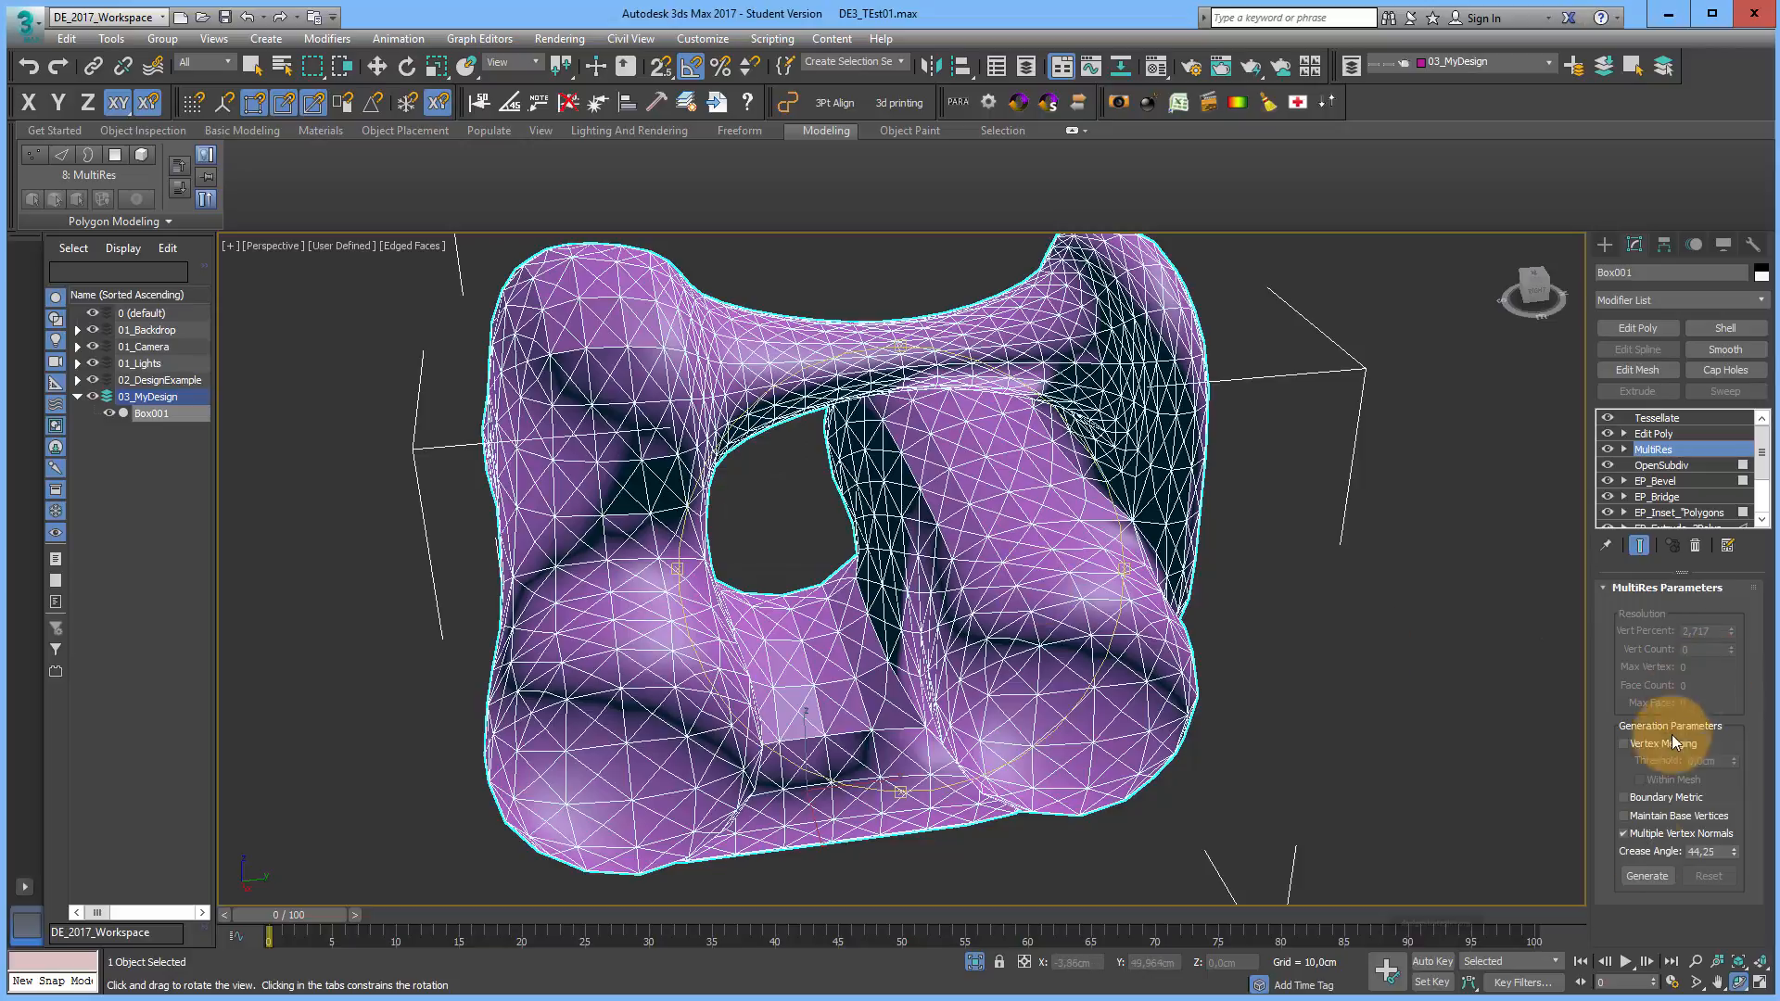
pyautogui.click(1646, 876)
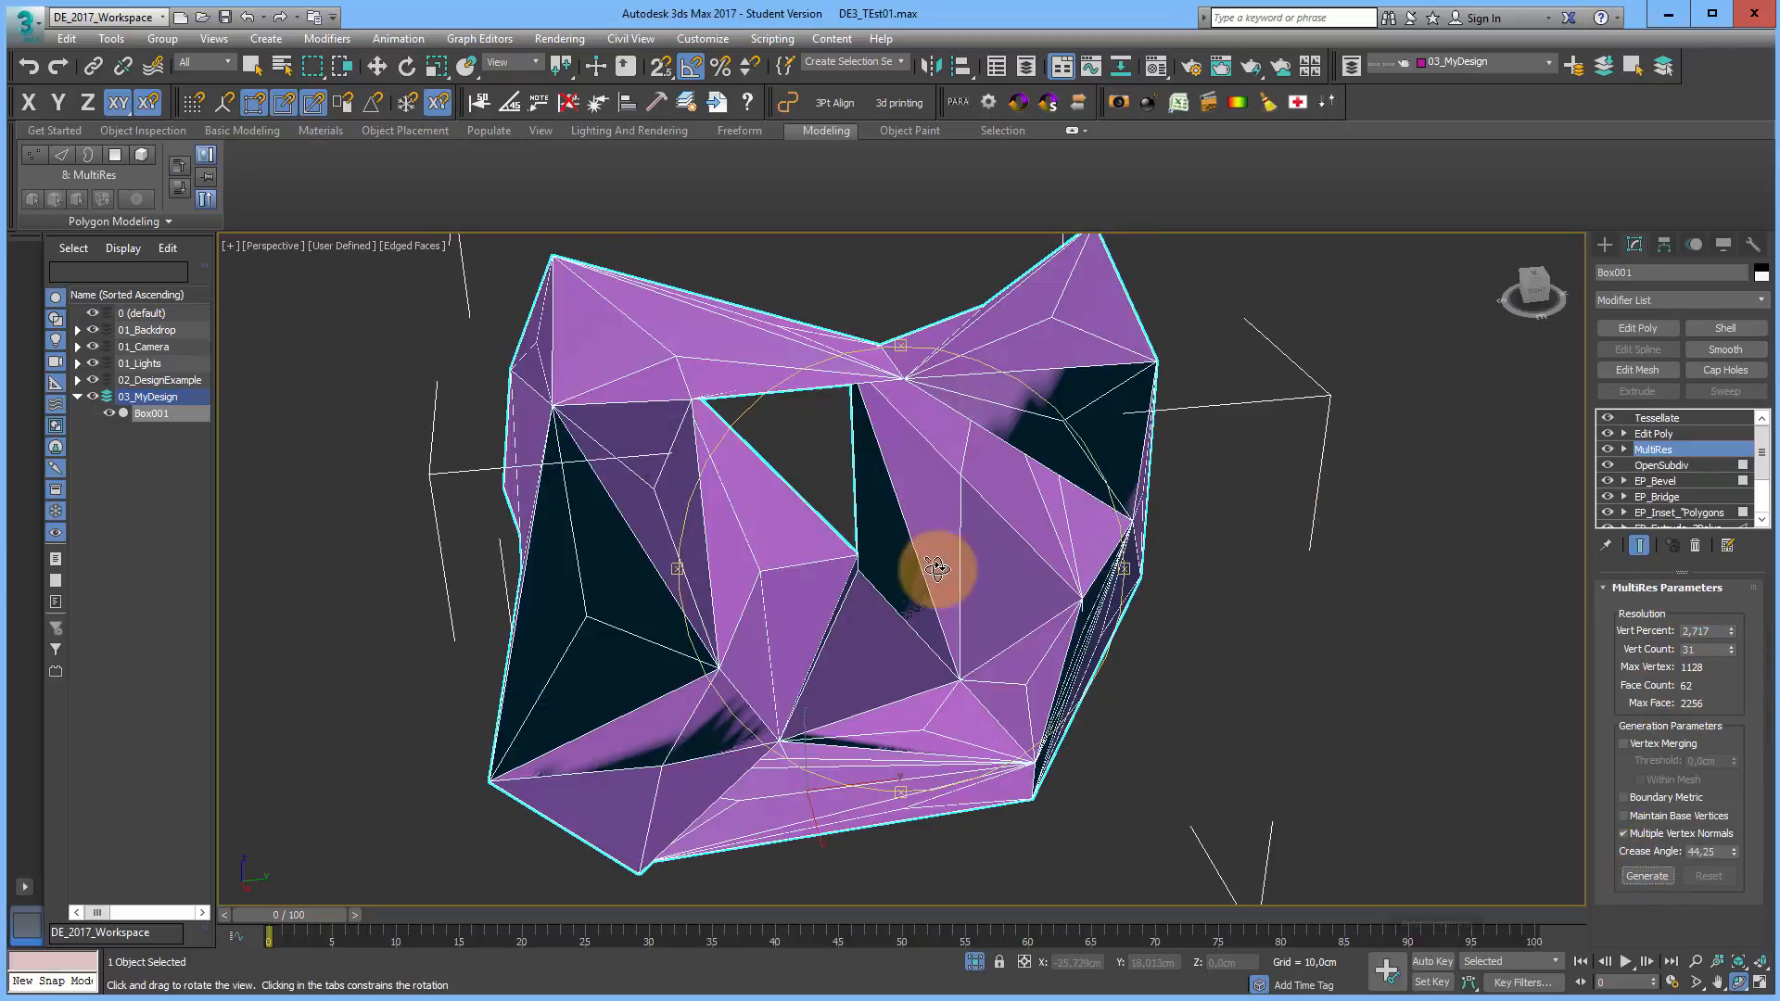
pyautogui.moveTo(937, 559); pyautogui.dragTo(898, 544)
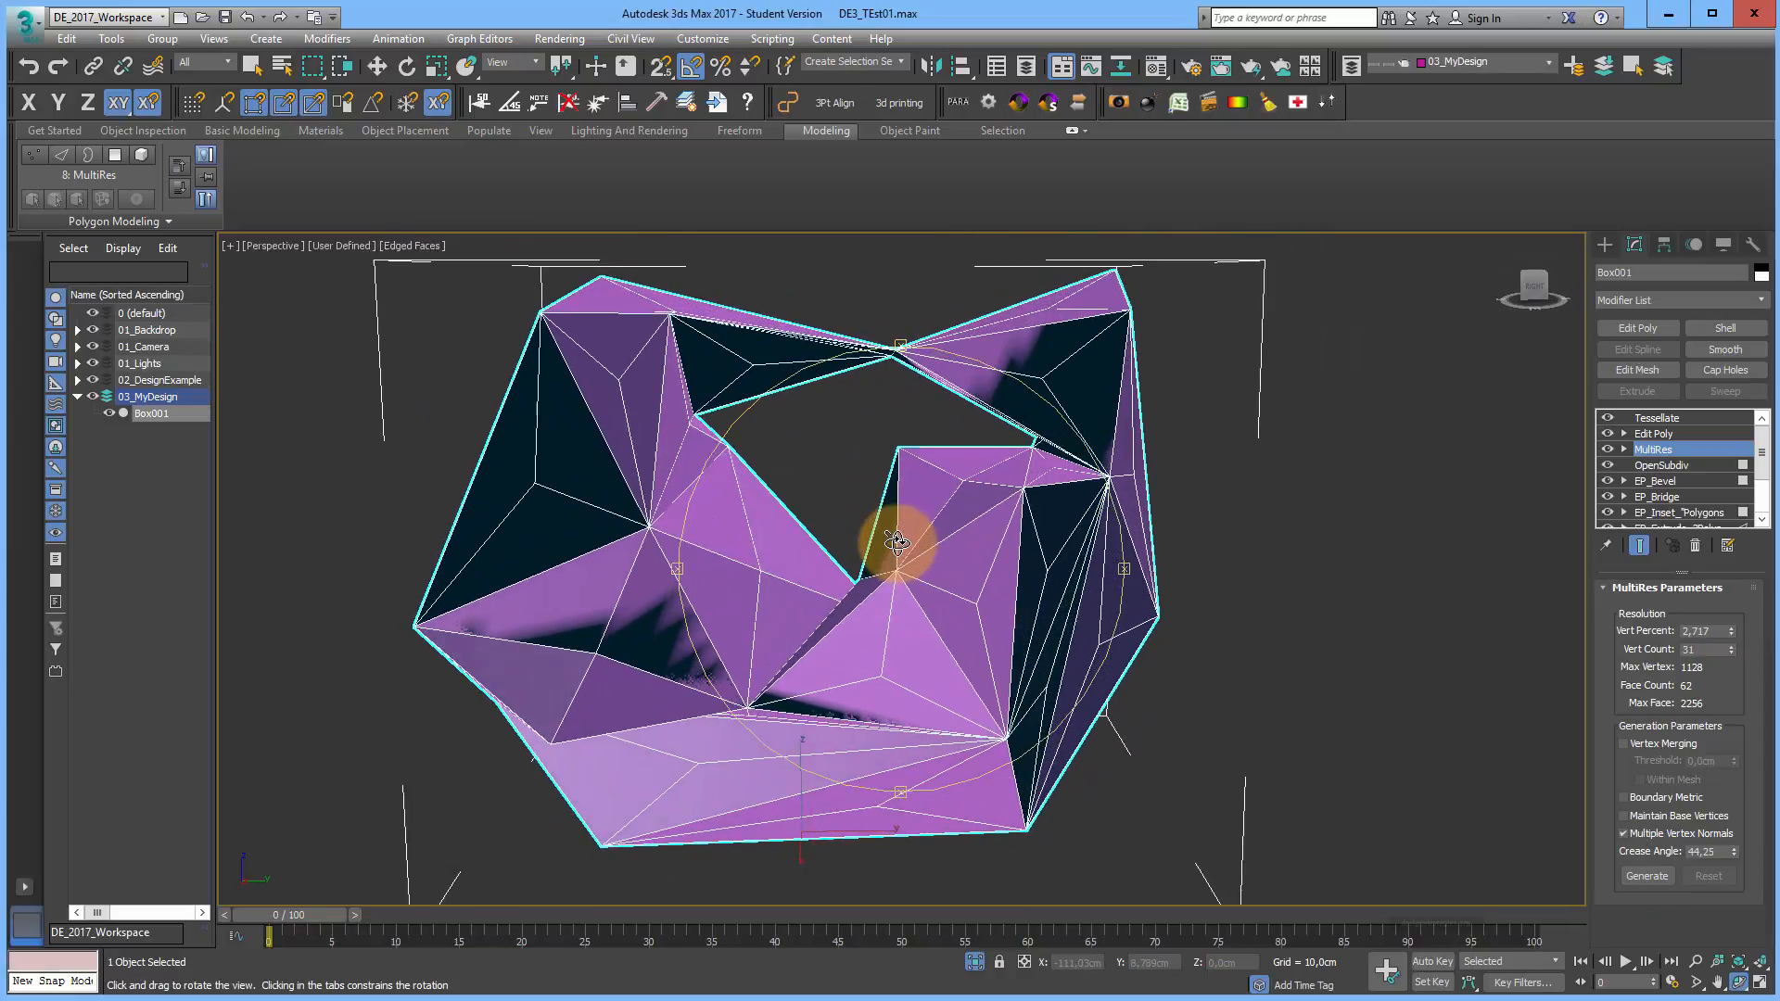
# Step: Try two iterations and Edge subdivision in the Tessellate modifier, and return it to one iteration with Face-Center
pyautogui.click(1678, 417)
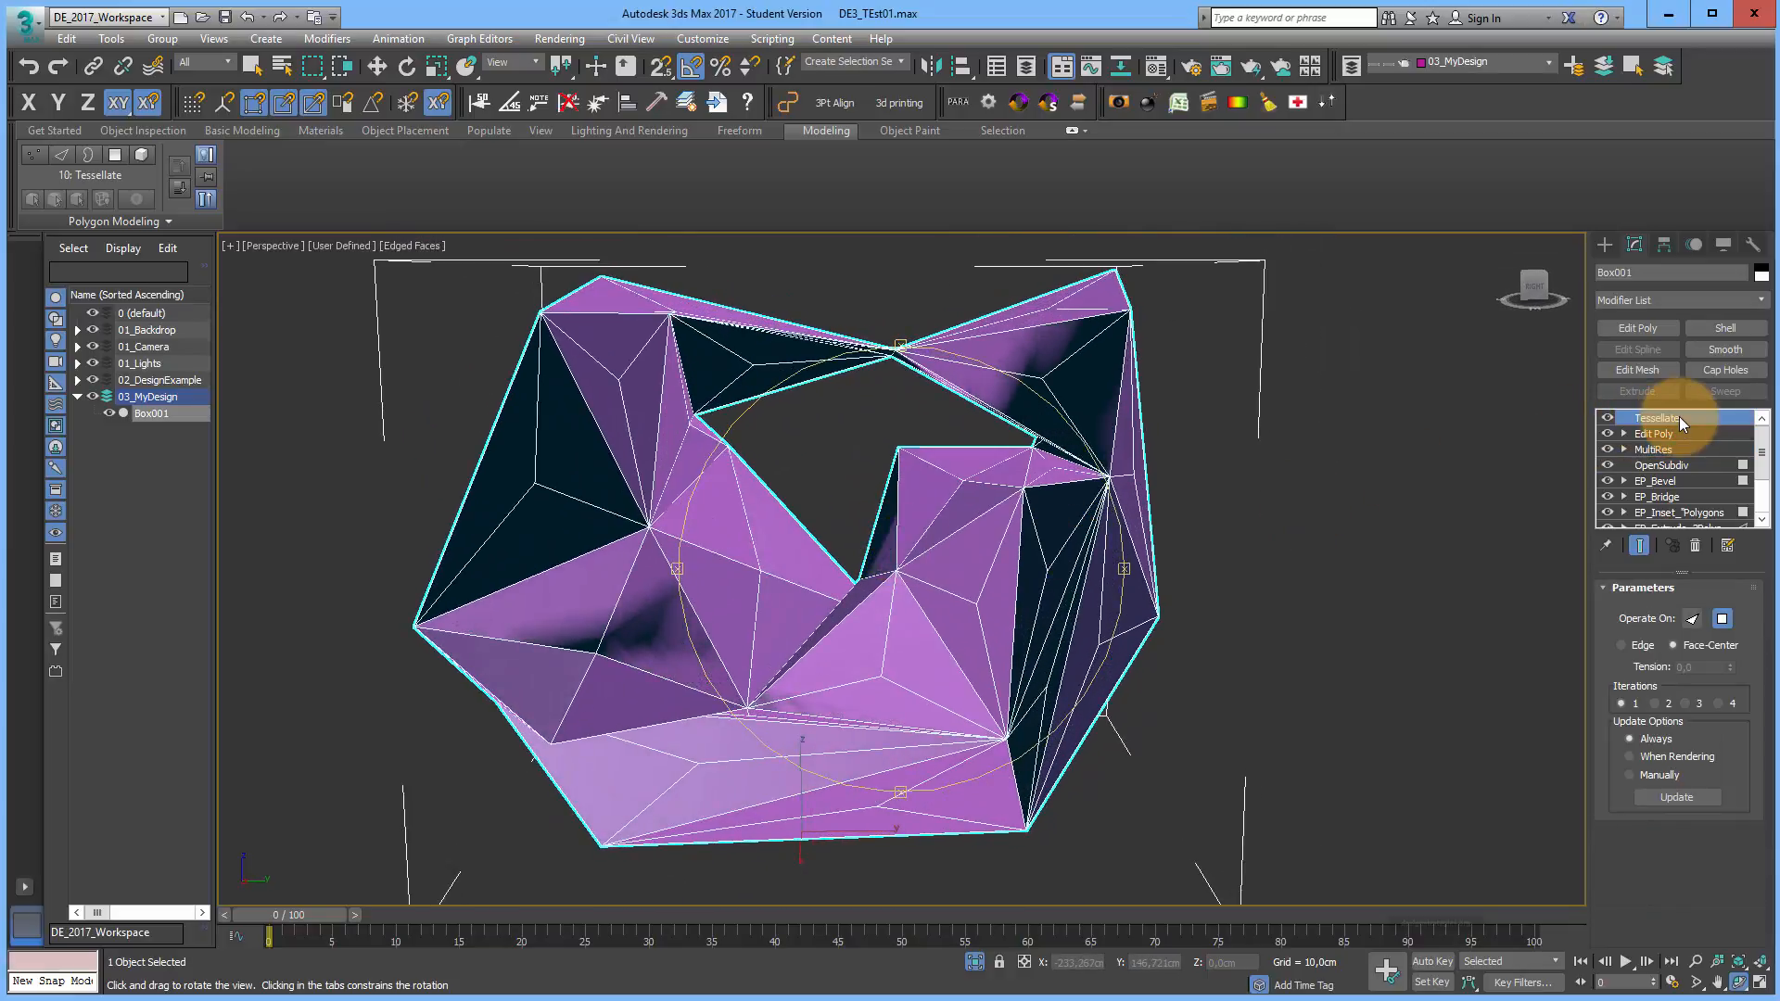
pyautogui.click(1655, 706)
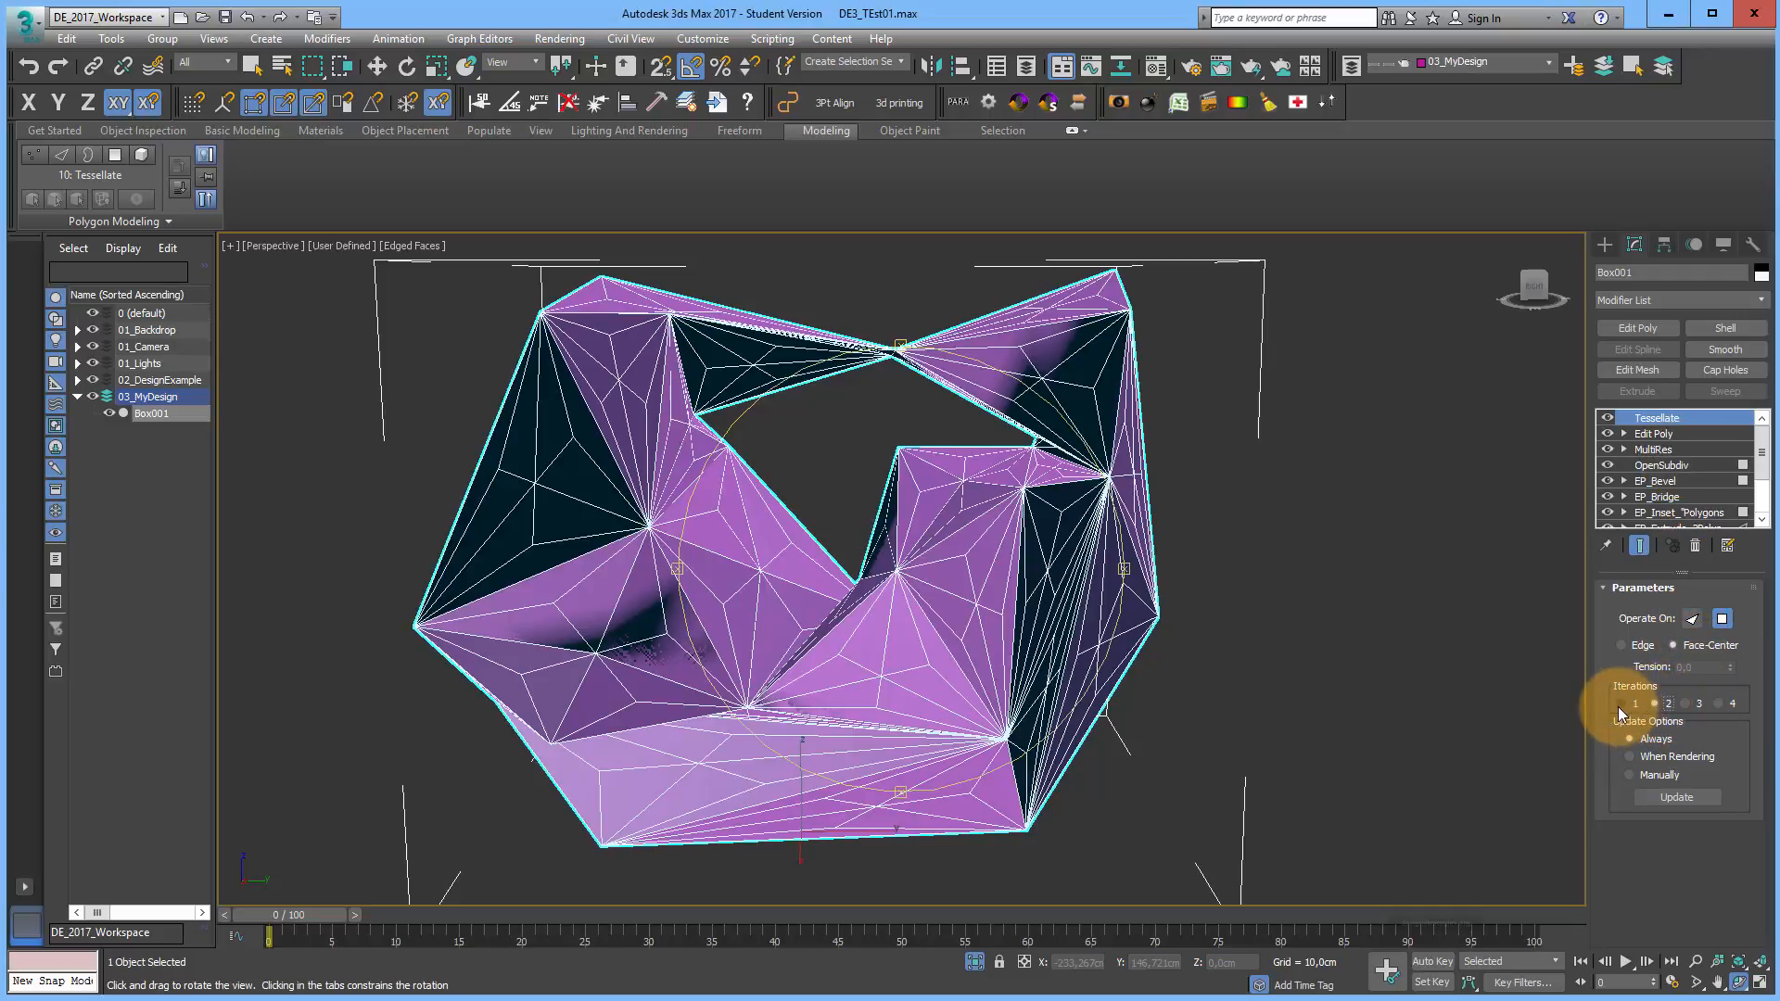
pyautogui.click(1622, 703)
pyautogui.click(1624, 646)
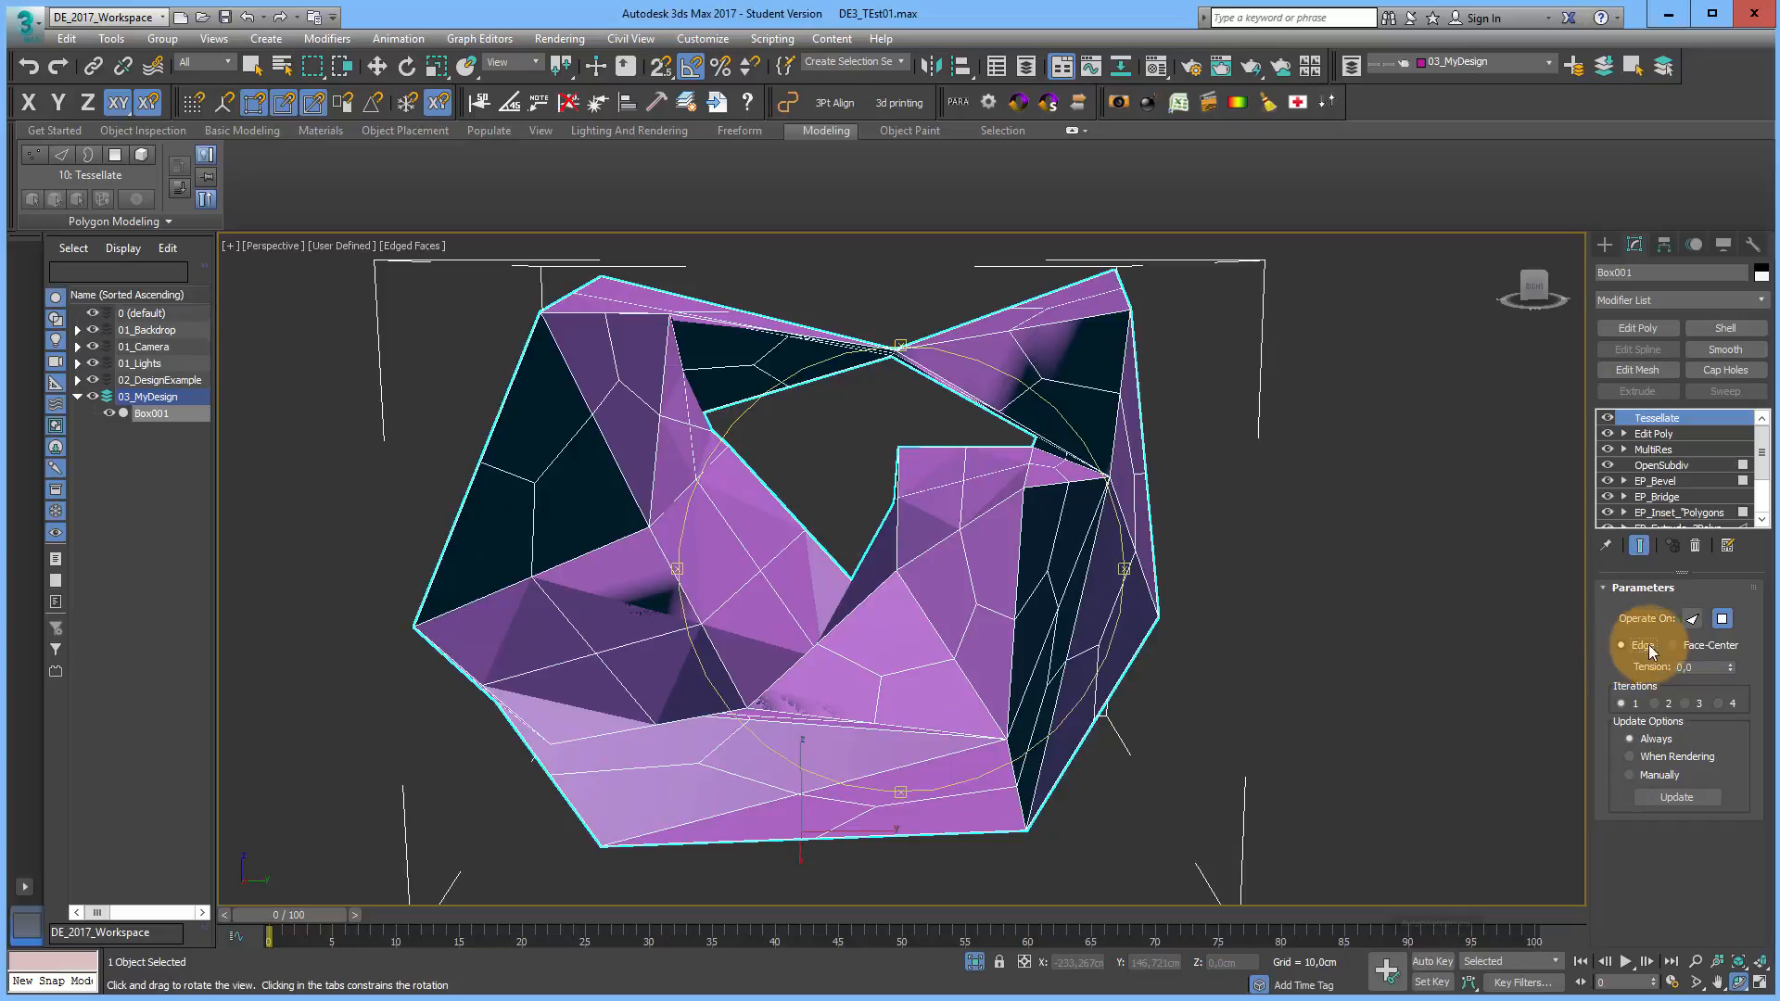
pyautogui.click(1672, 646)
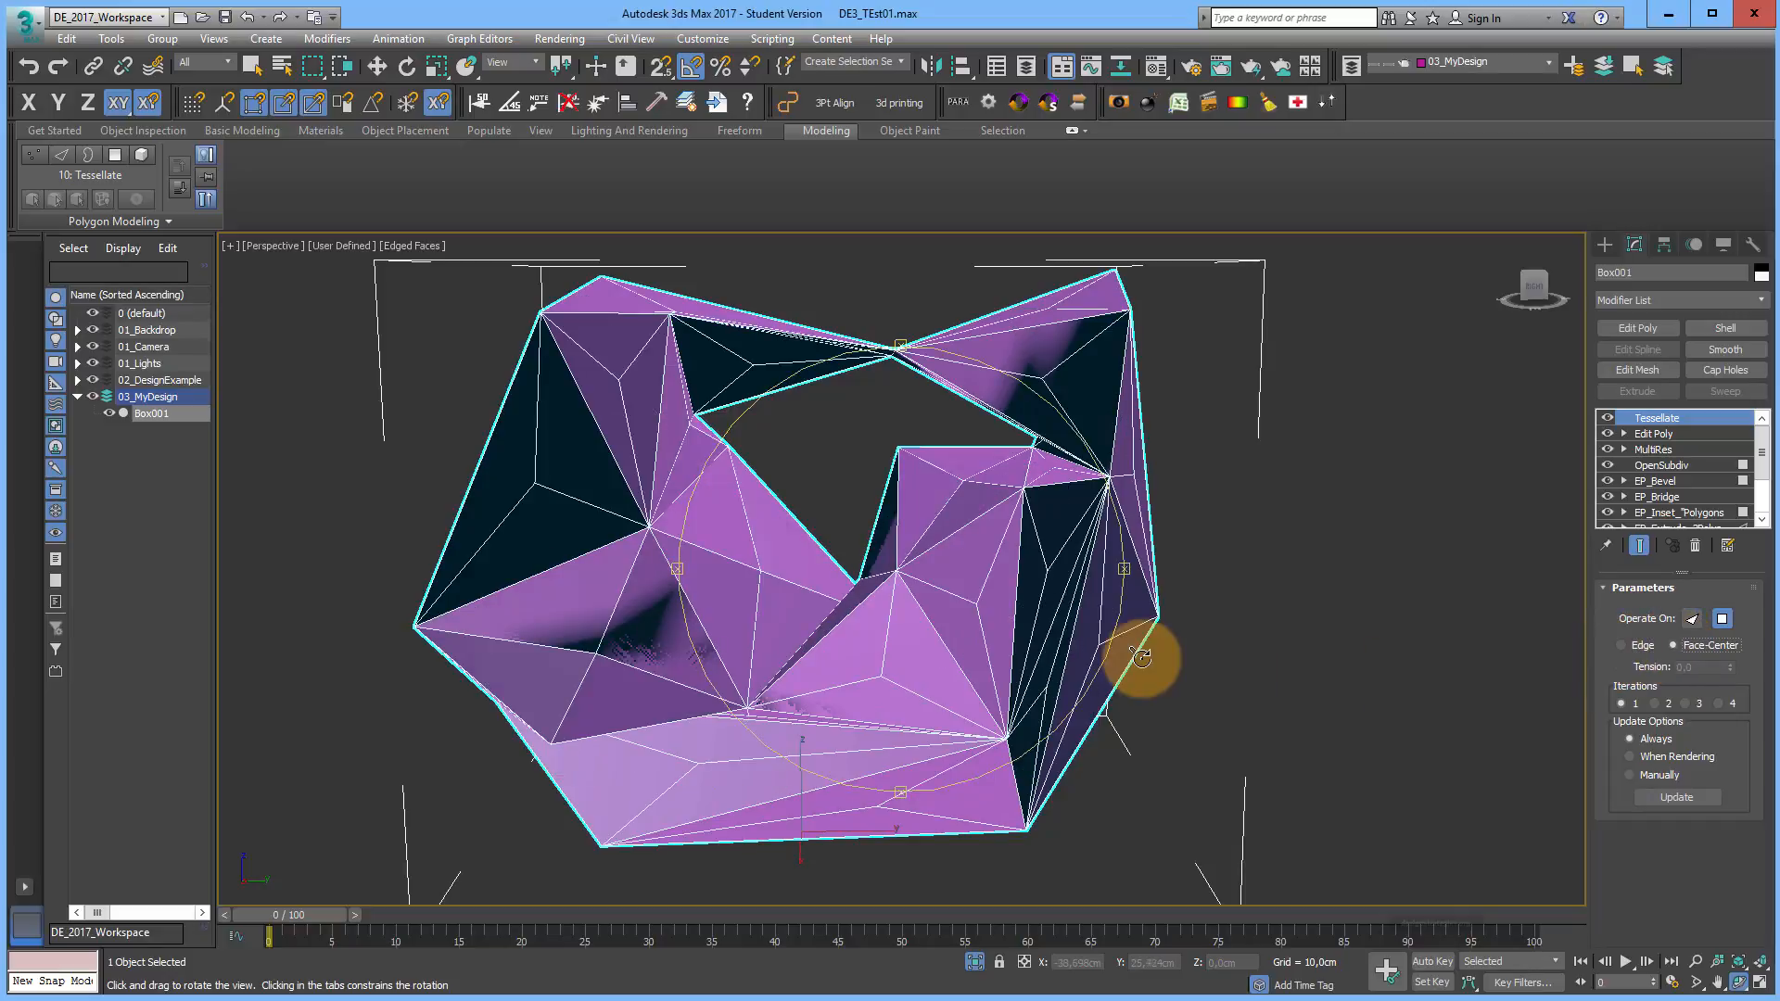
# Step: Examine the tessellated design from several sides, and go back to its MultiRes modifier
pyautogui.moveTo(942, 553); pyautogui.dragTo(984, 564)
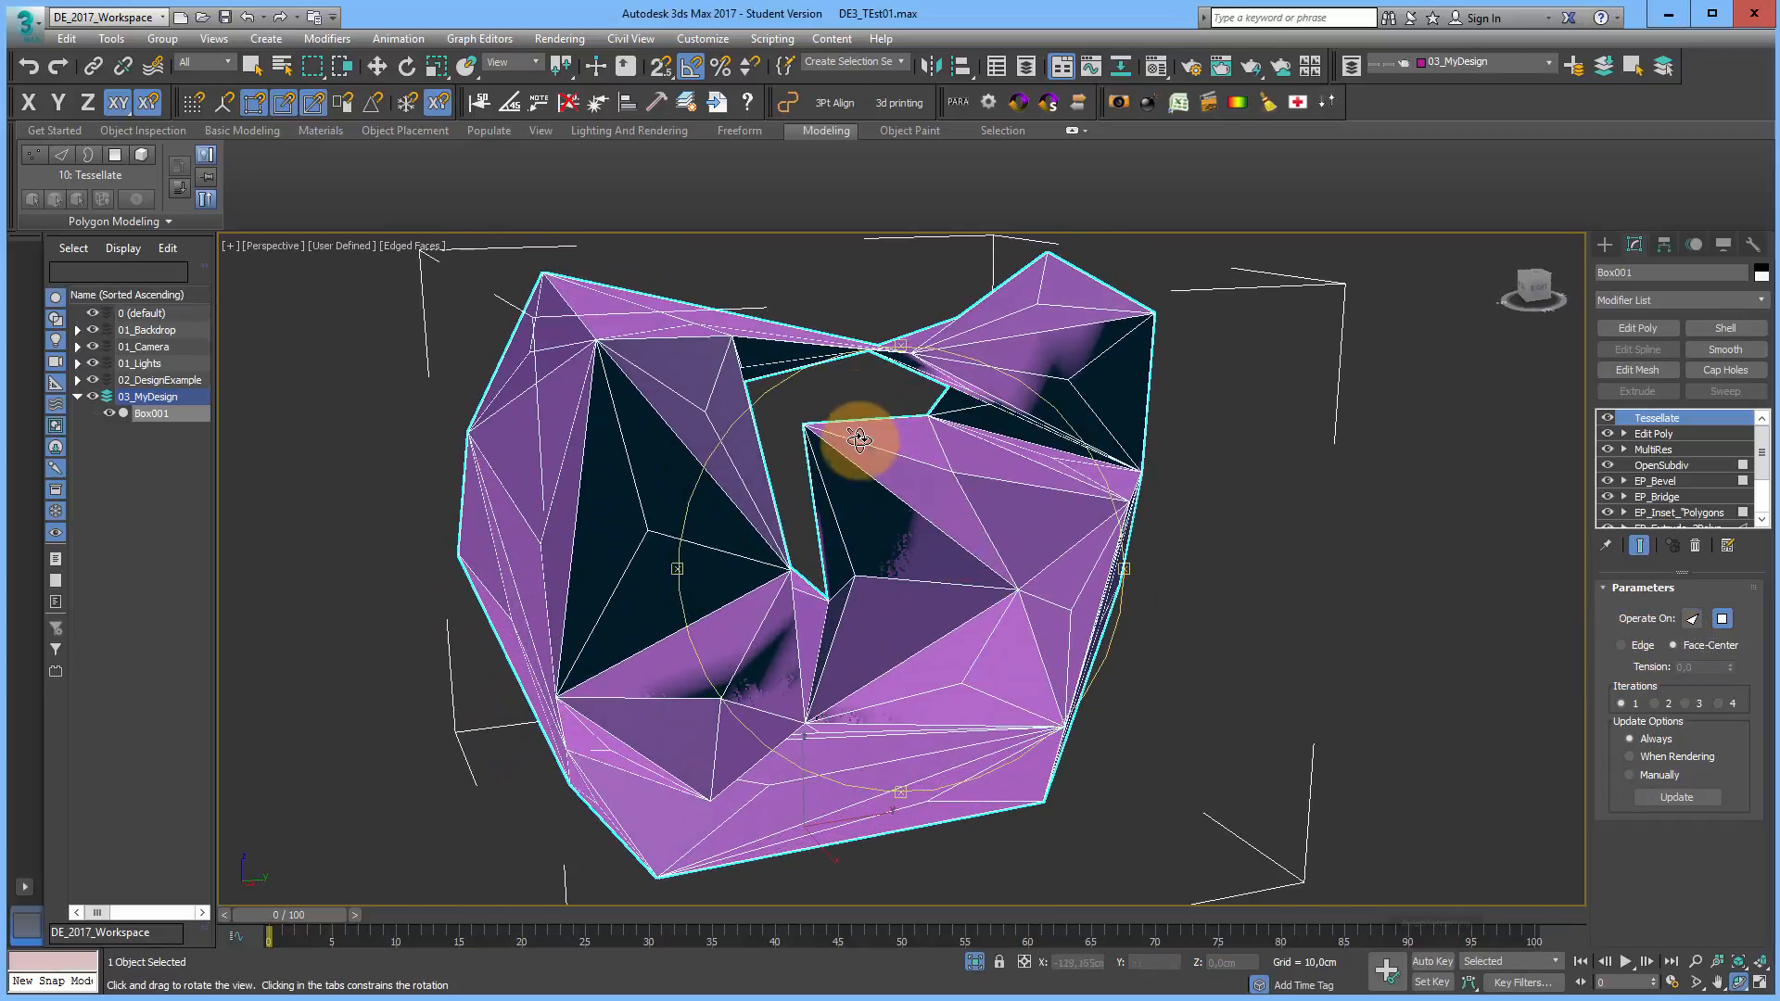
pyautogui.moveTo(850, 430); pyautogui.dragTo(1140, 457)
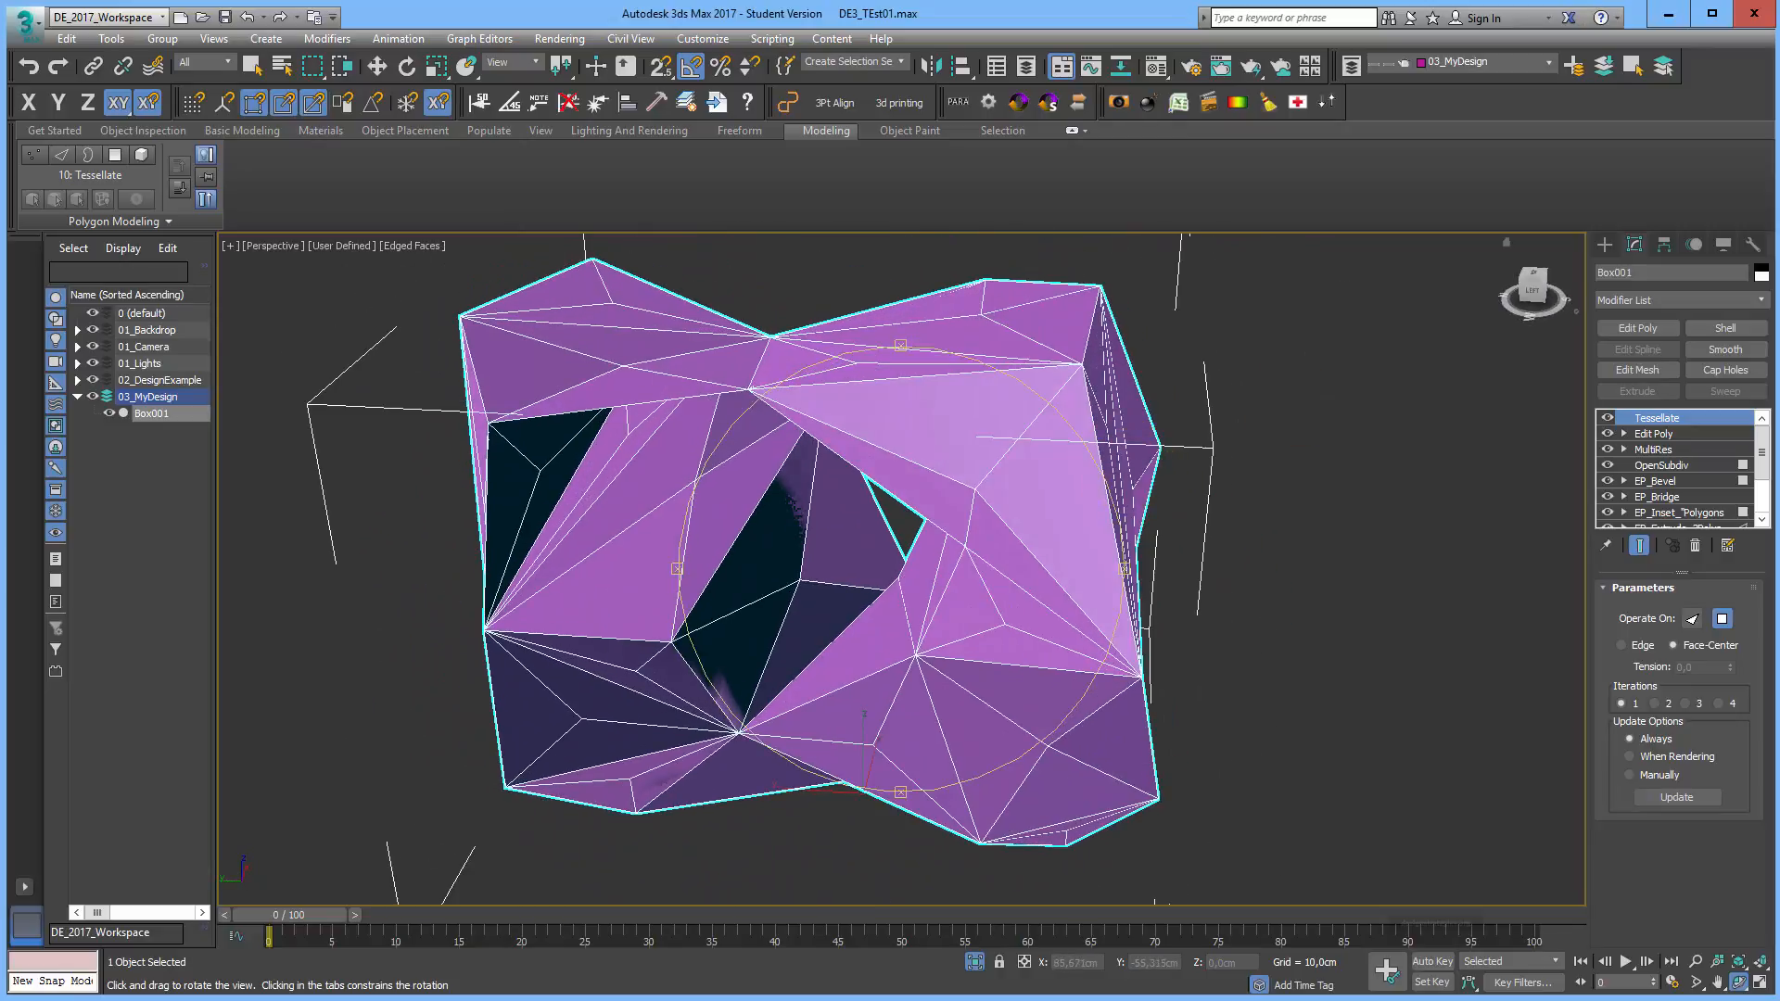
pyautogui.click(1653, 448)
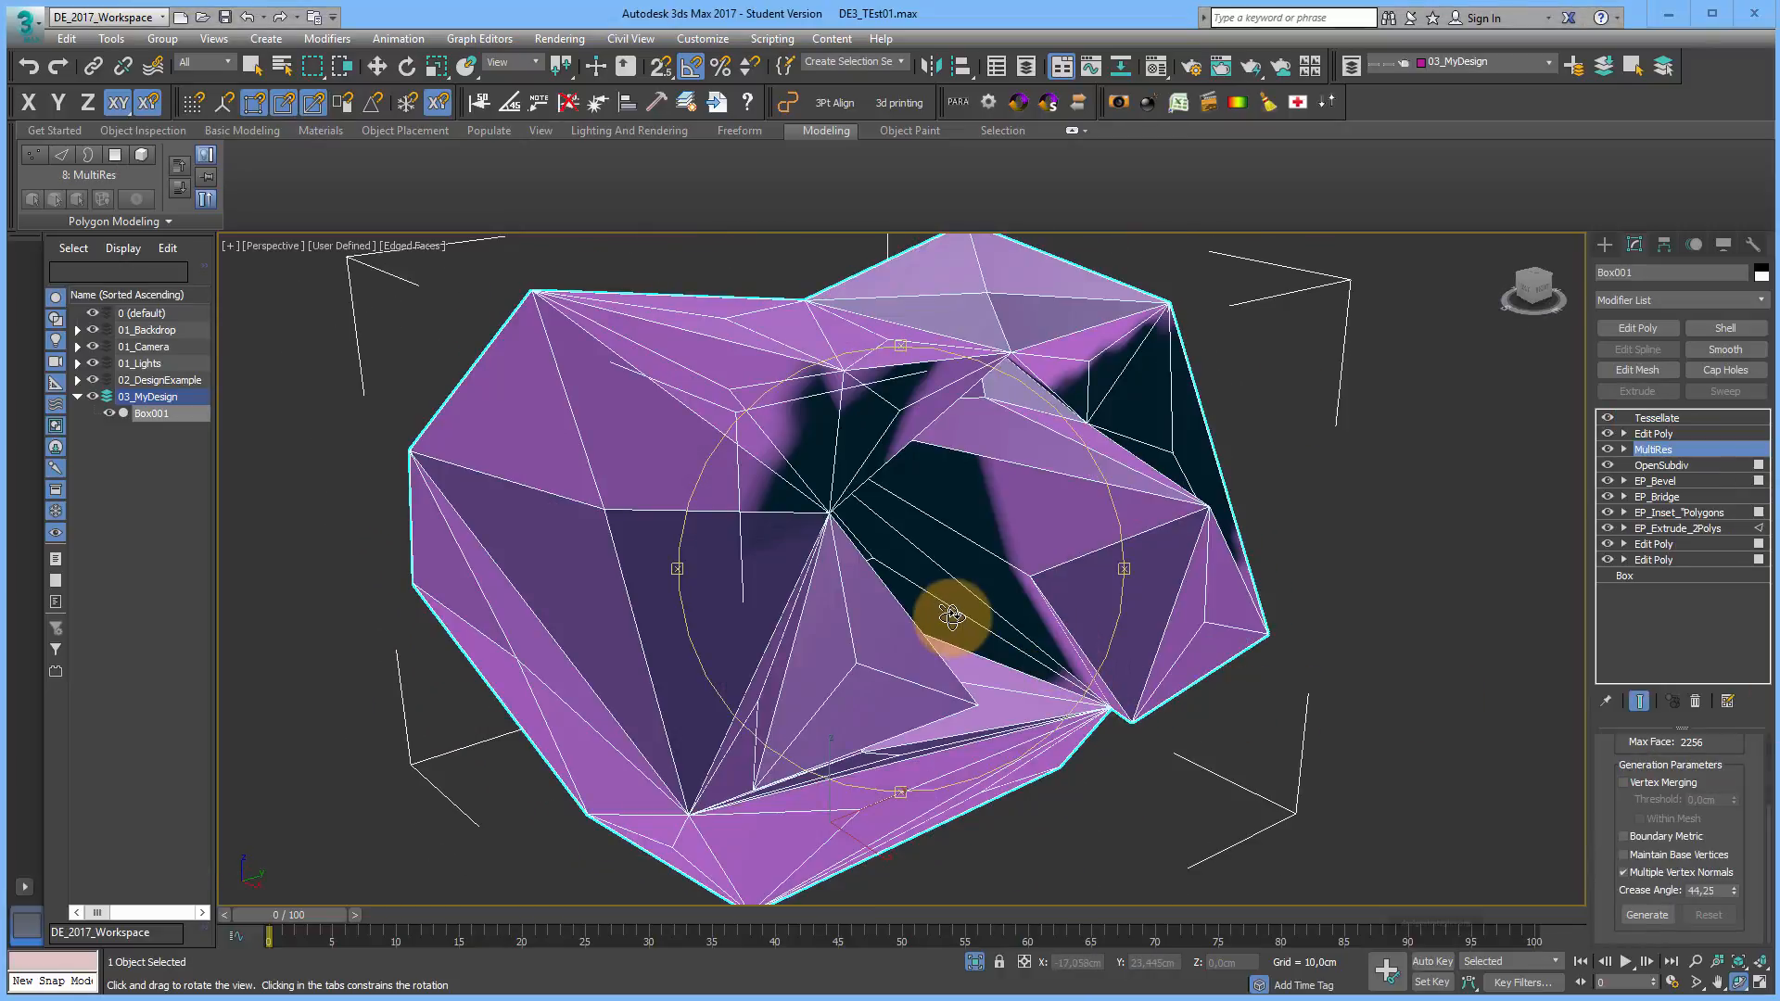
pyautogui.scroll(-3, 947, 609)
pyautogui.moveTo(942, 568); pyautogui.dragTo(962, 604)
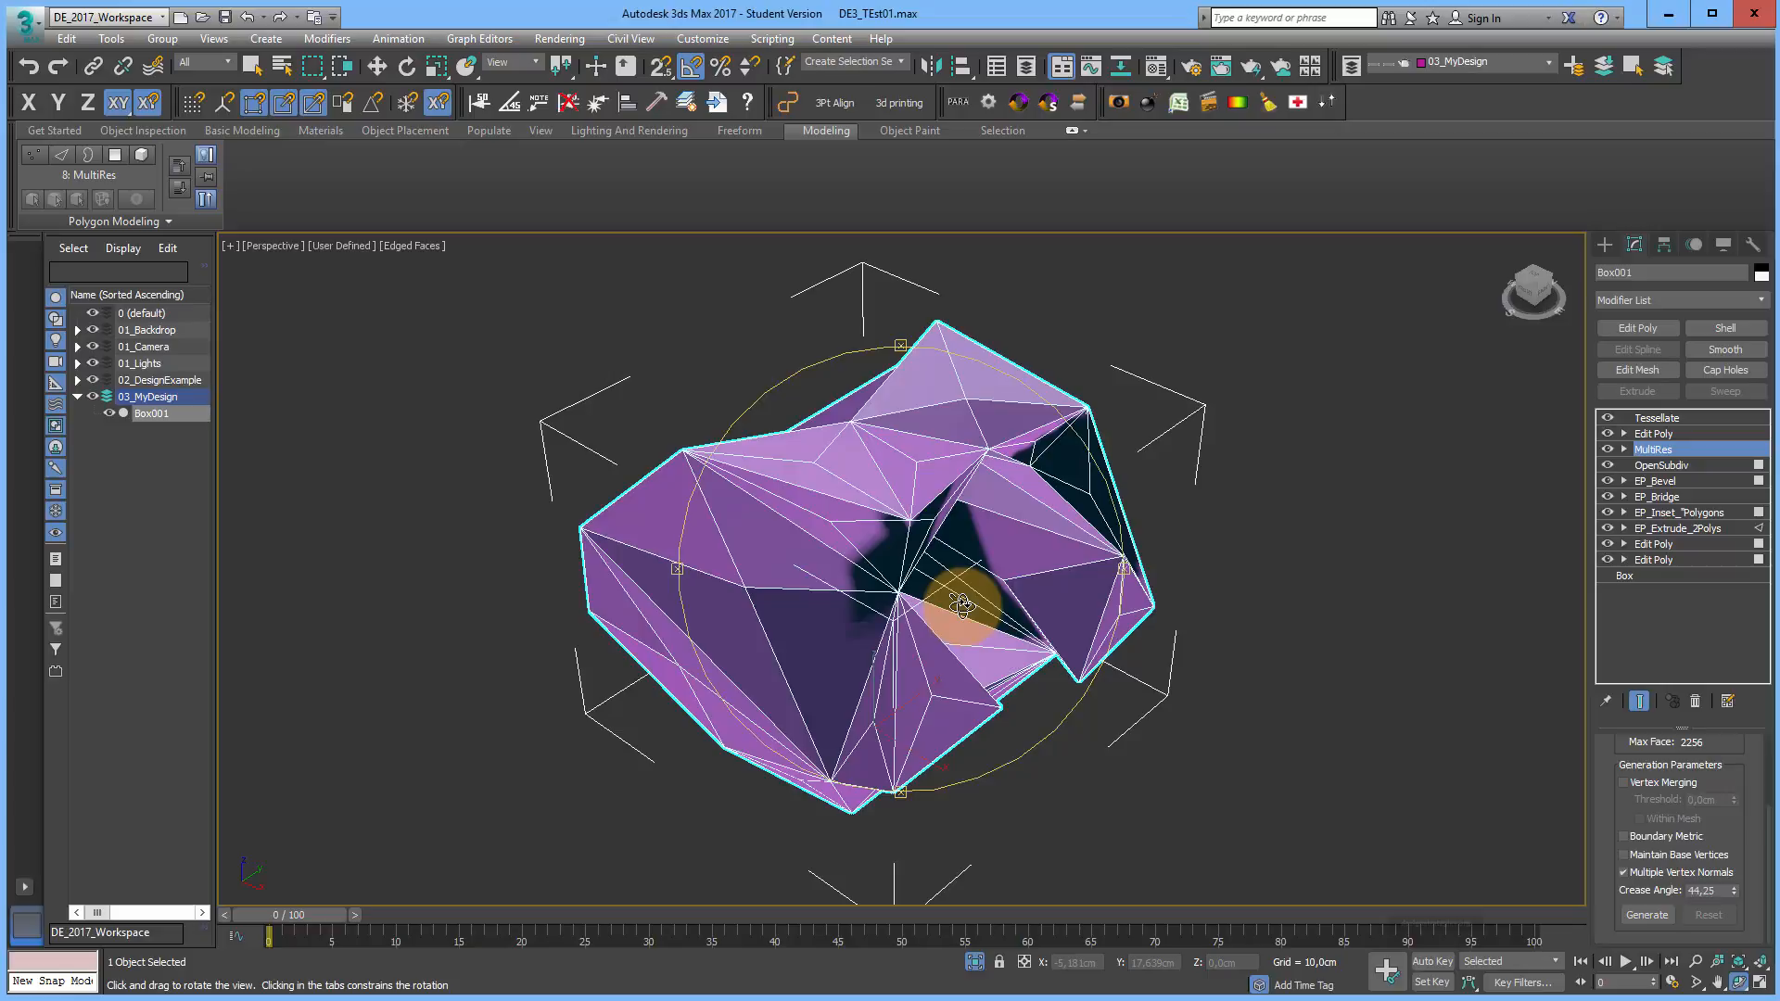
# Step: End the design's isolation, return to the four-viewport layout, and rotate the design -120 degrees about Z in the Top view
pyautogui.click(975, 964)
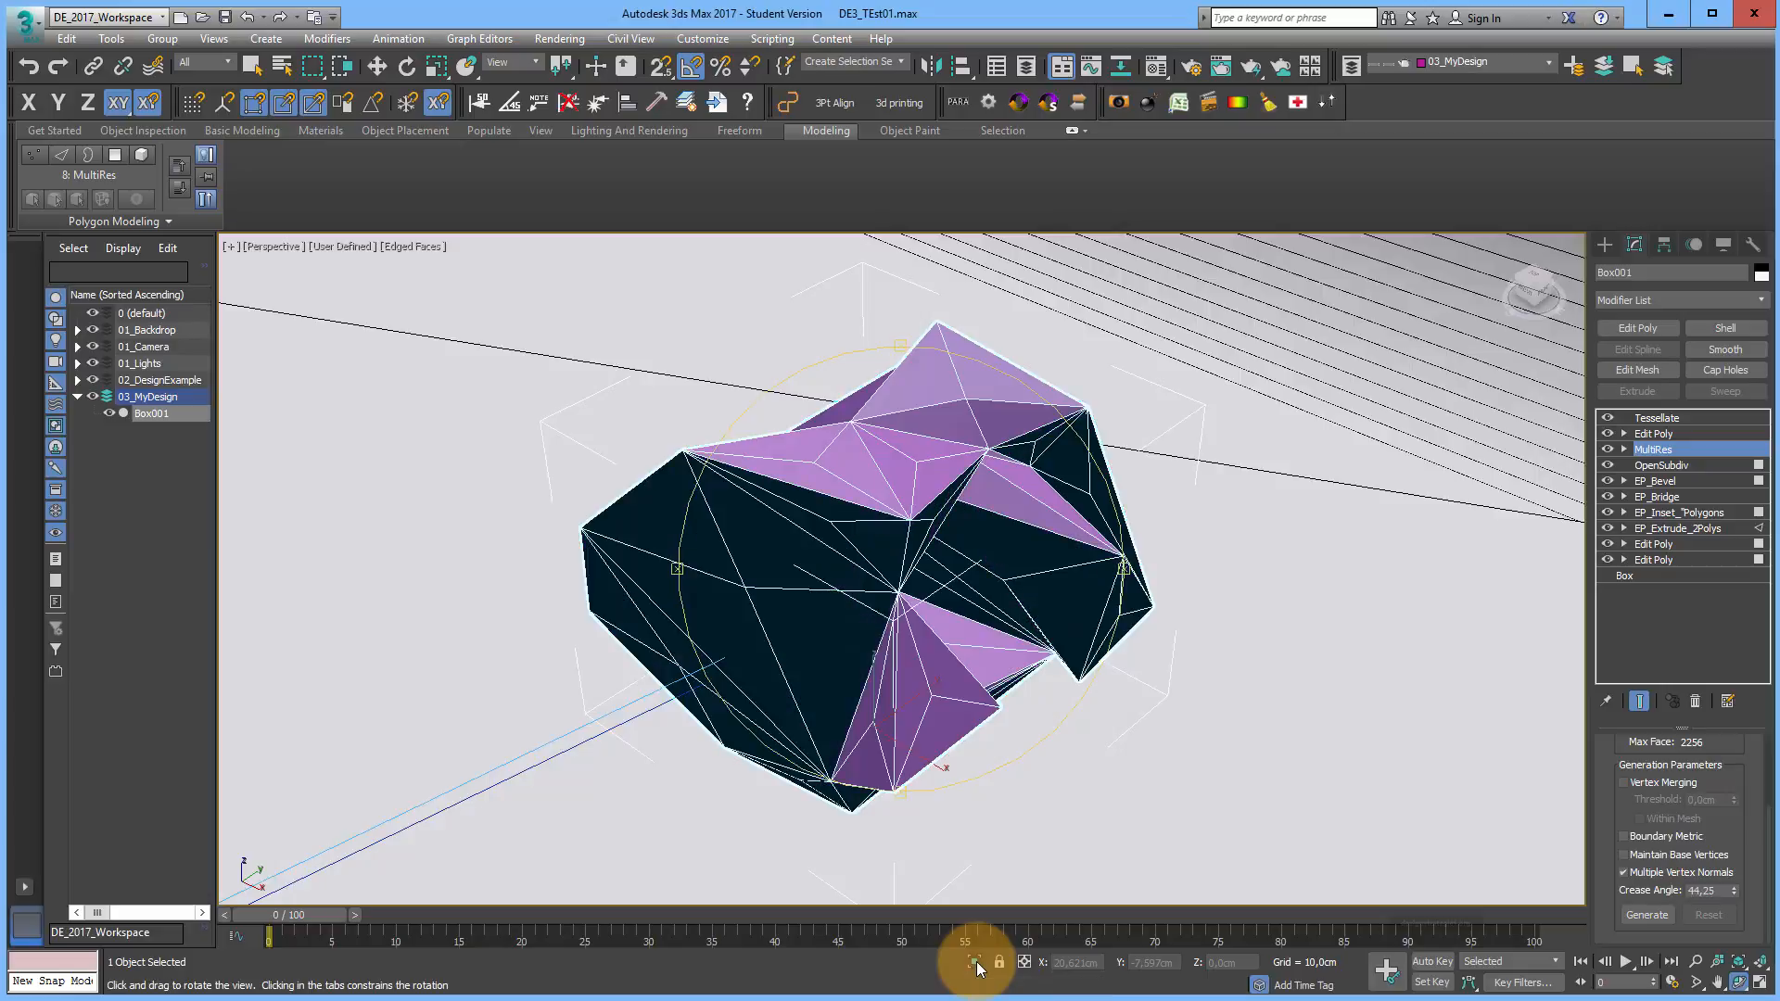
pyautogui.click(1760, 988)
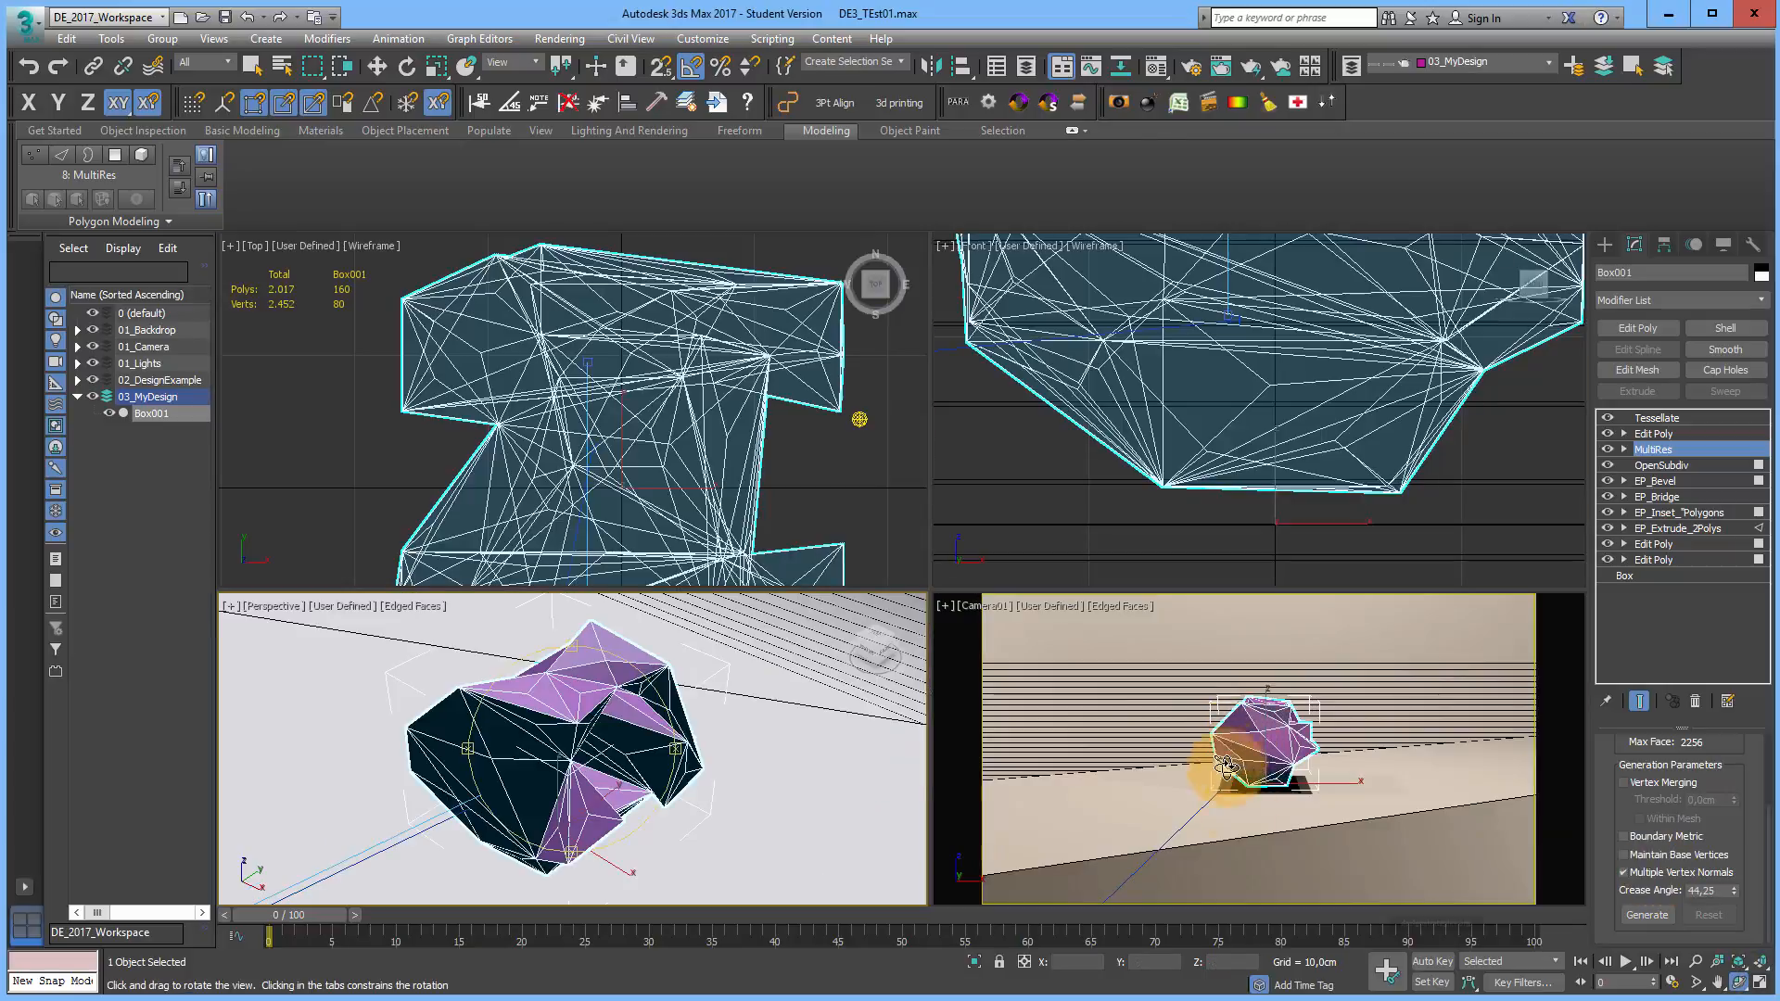
pyautogui.scroll(-3, 646, 415)
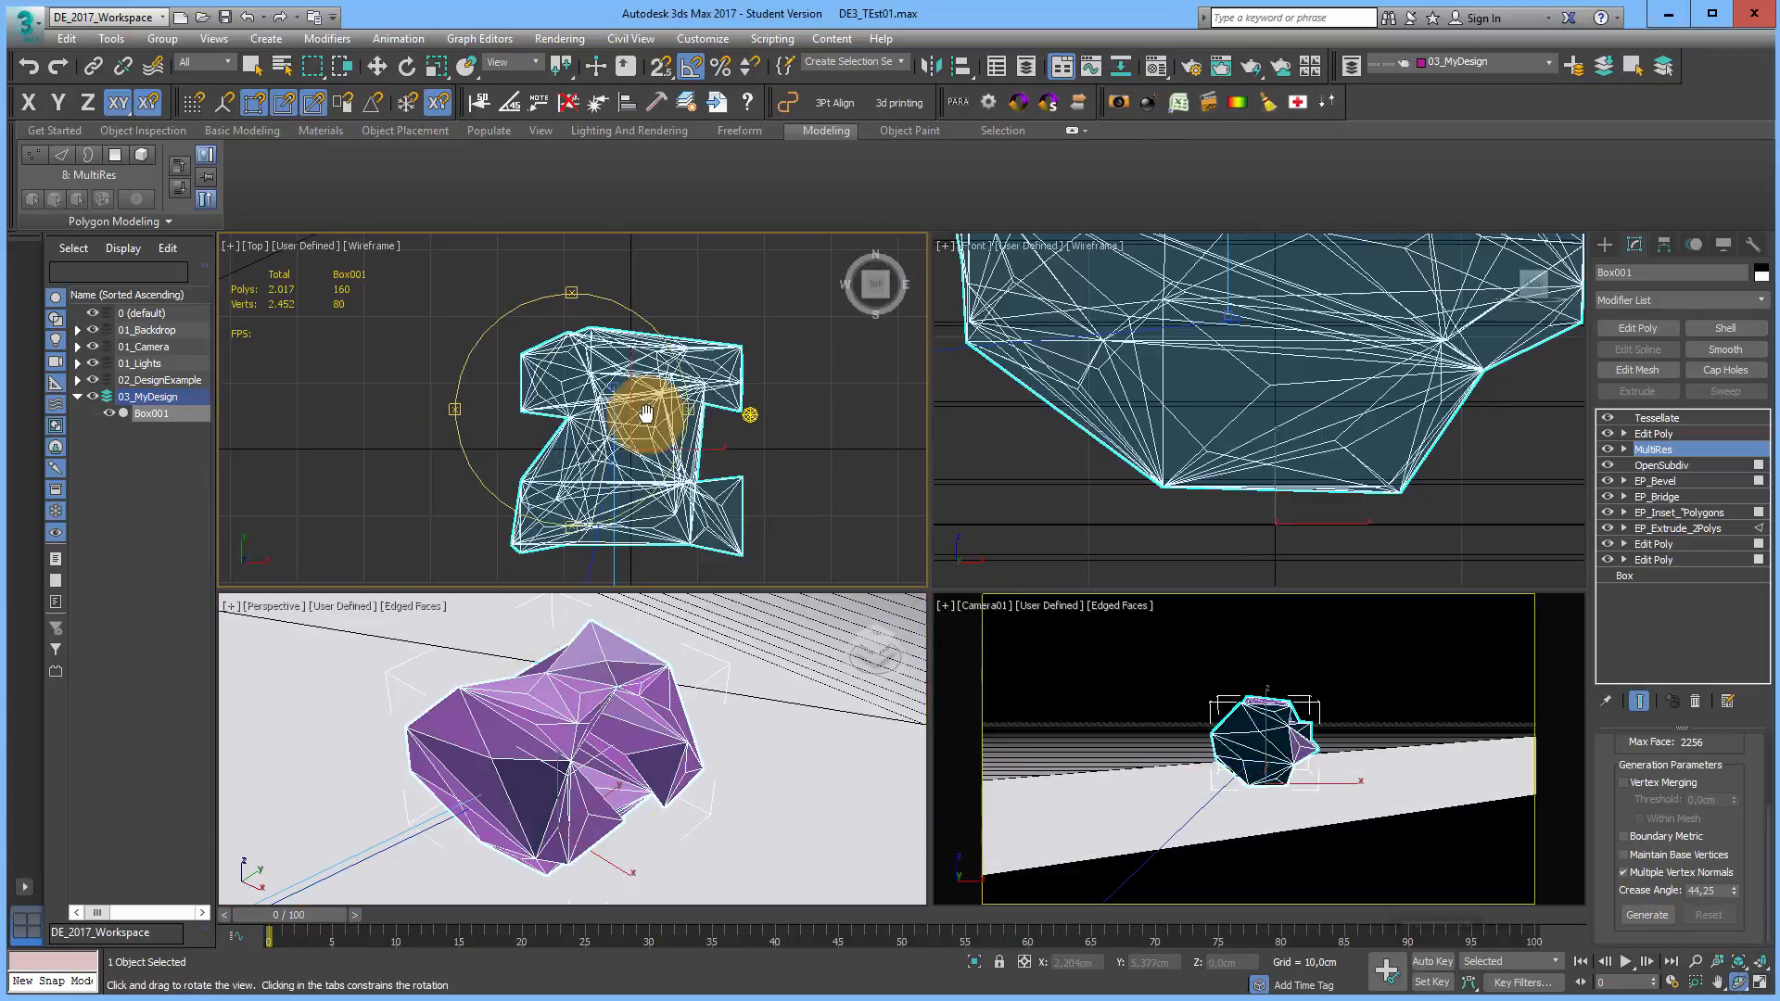
pyautogui.scroll(-4, 646, 415)
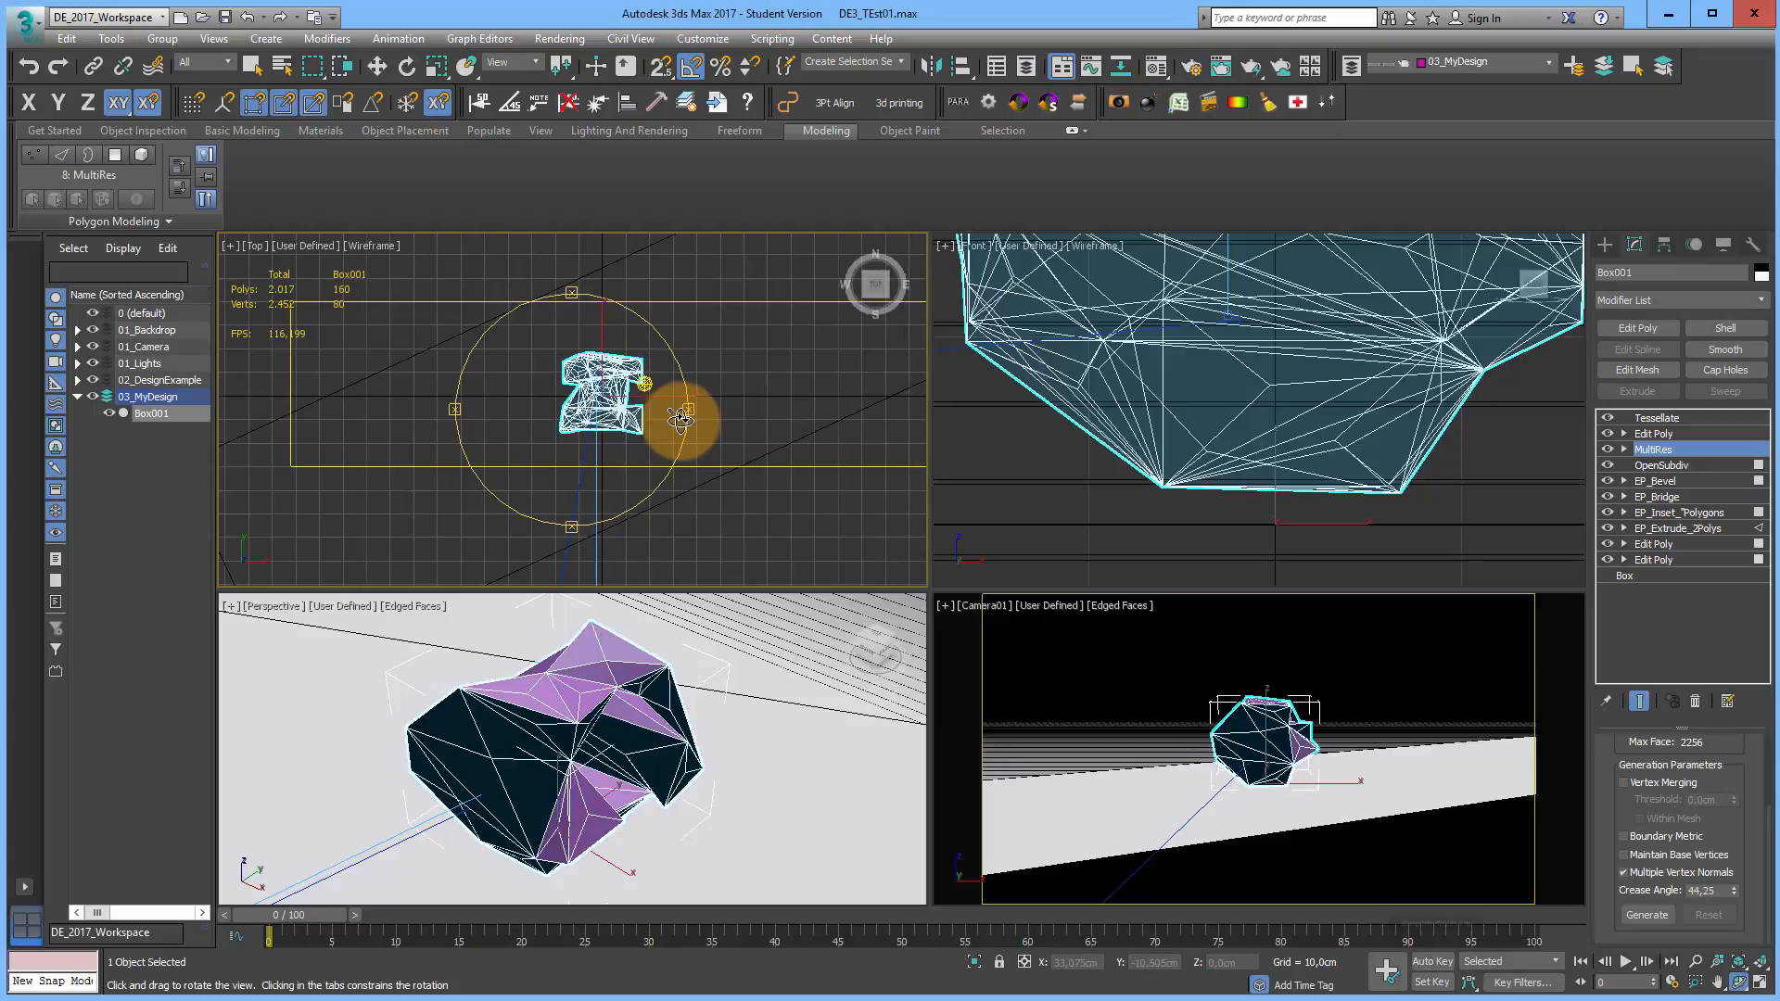
pyautogui.click(410, 68)
pyautogui.moveTo(697, 374); pyautogui.dragTo(720, 475)
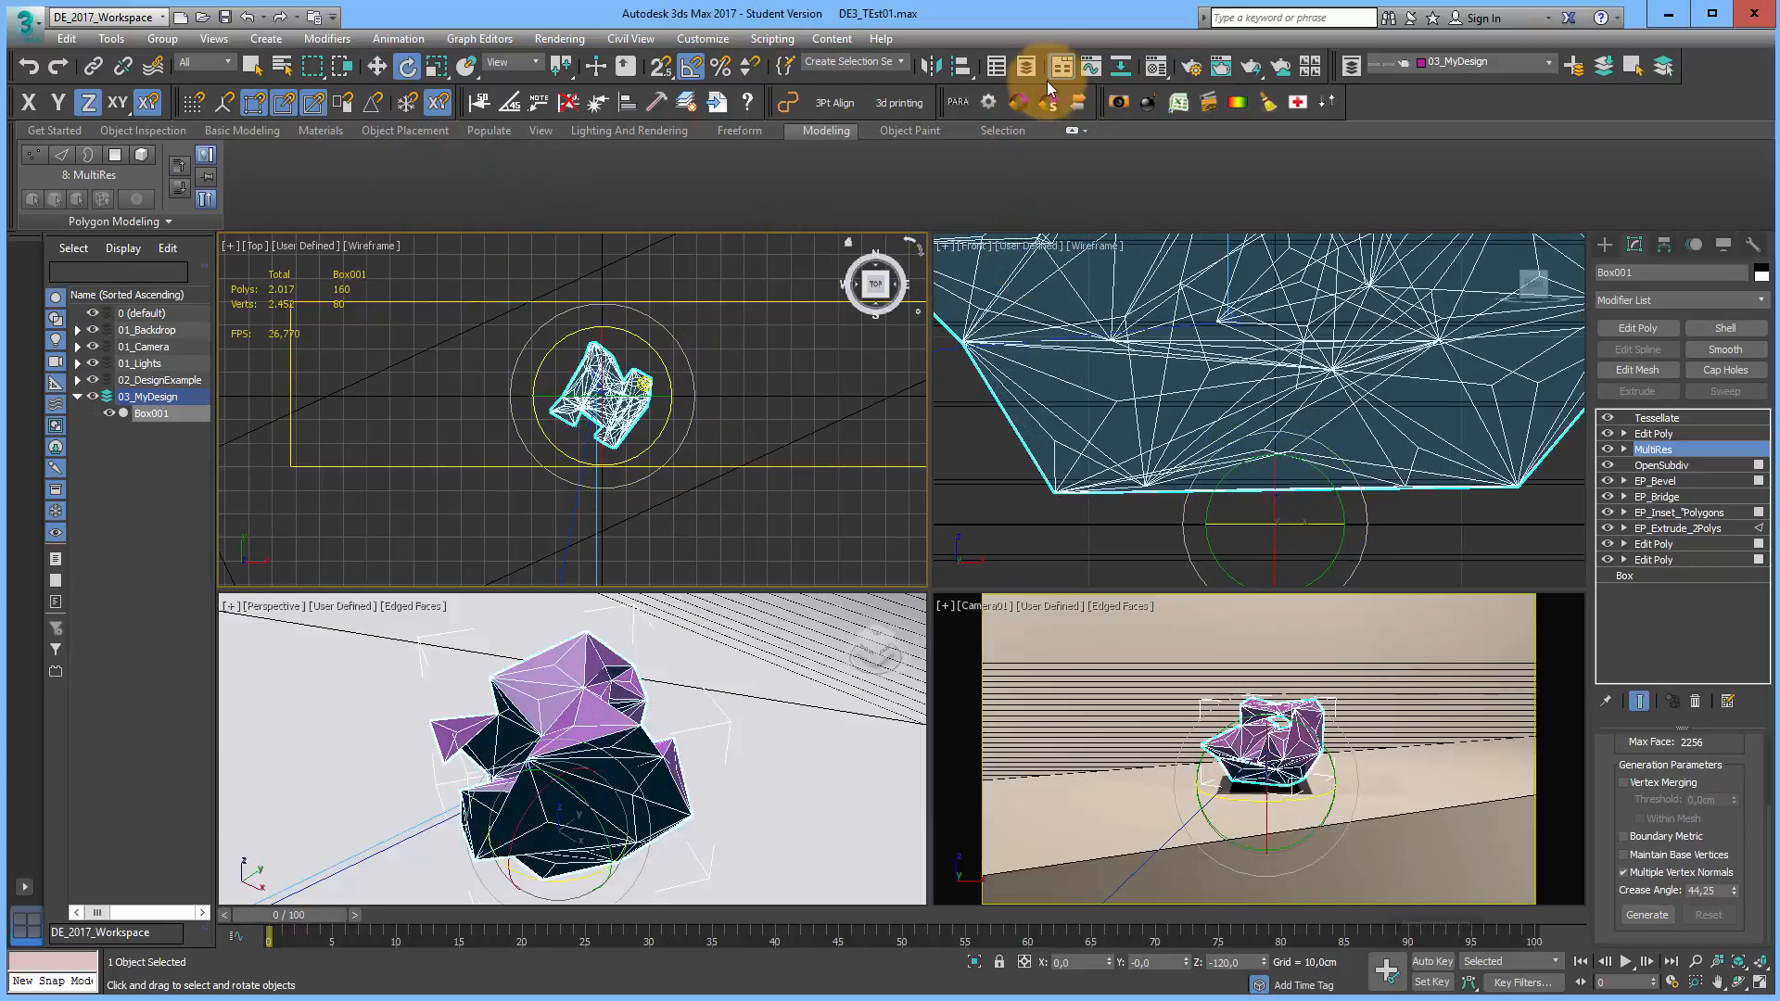
# Step: Assign the orange Autodesk Wall Paint material 17 - Default to the design
pyautogui.click(1156, 74)
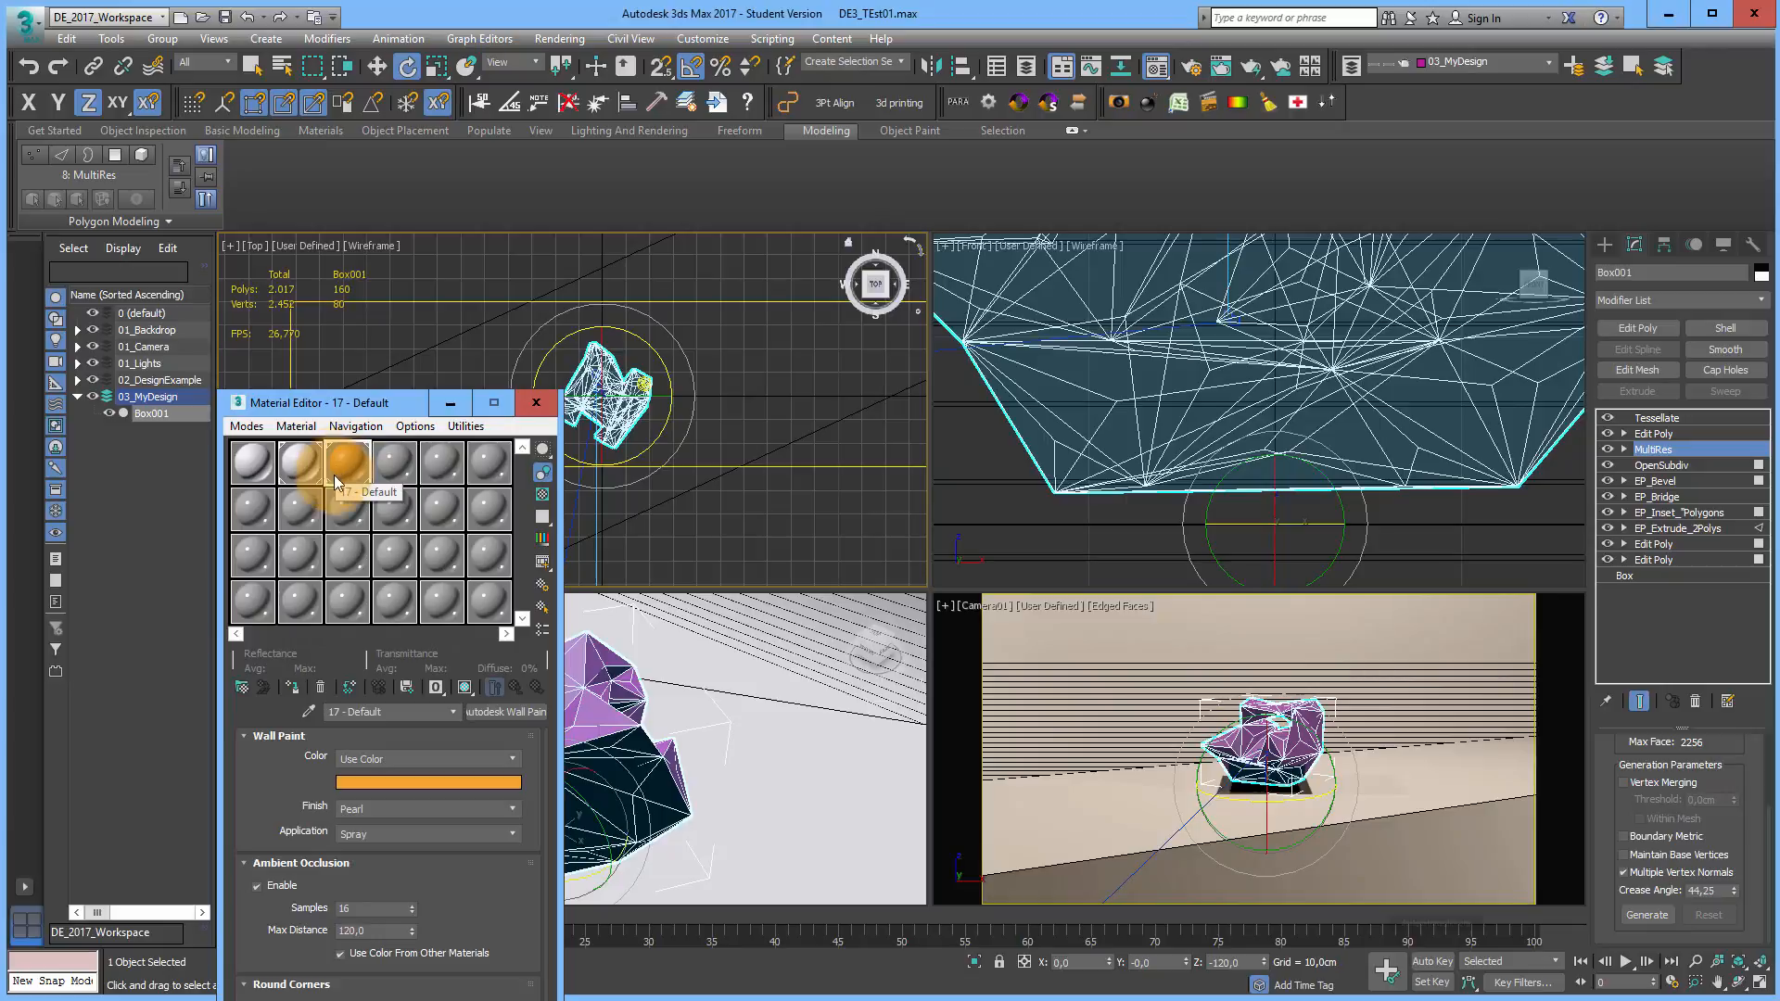
pyautogui.click(292, 689)
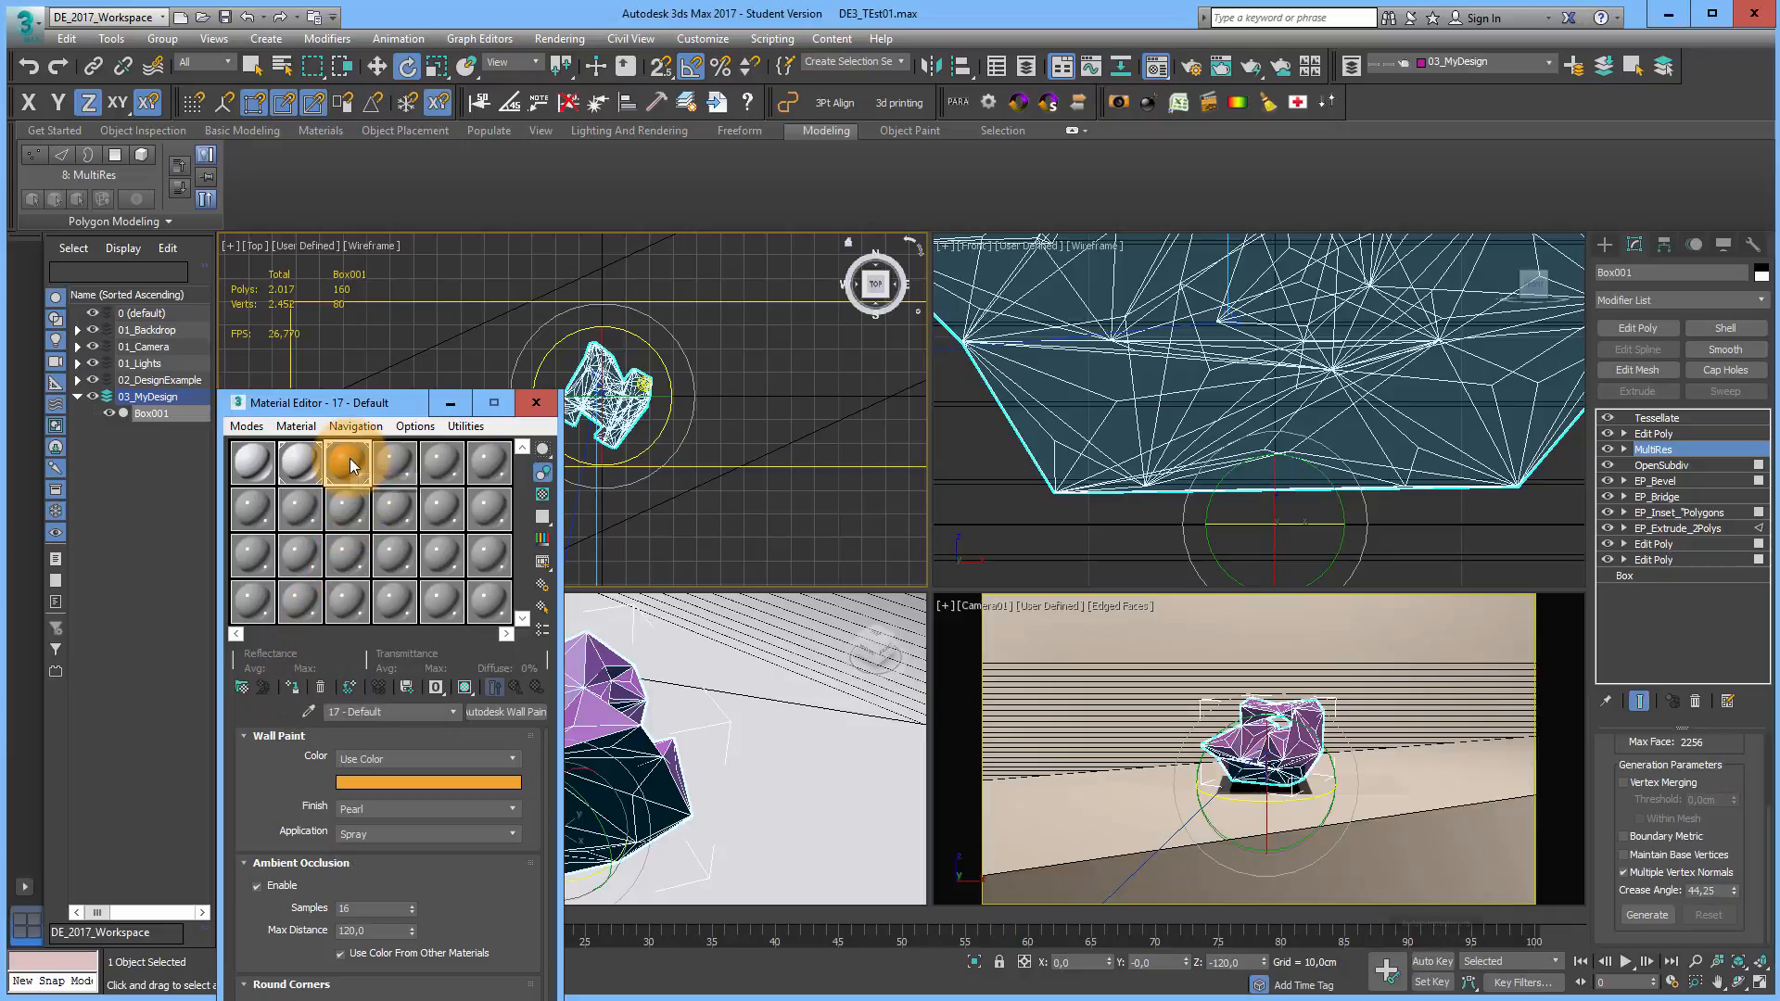
pyautogui.moveTo(349, 459); pyautogui.dragTo(1199, 736)
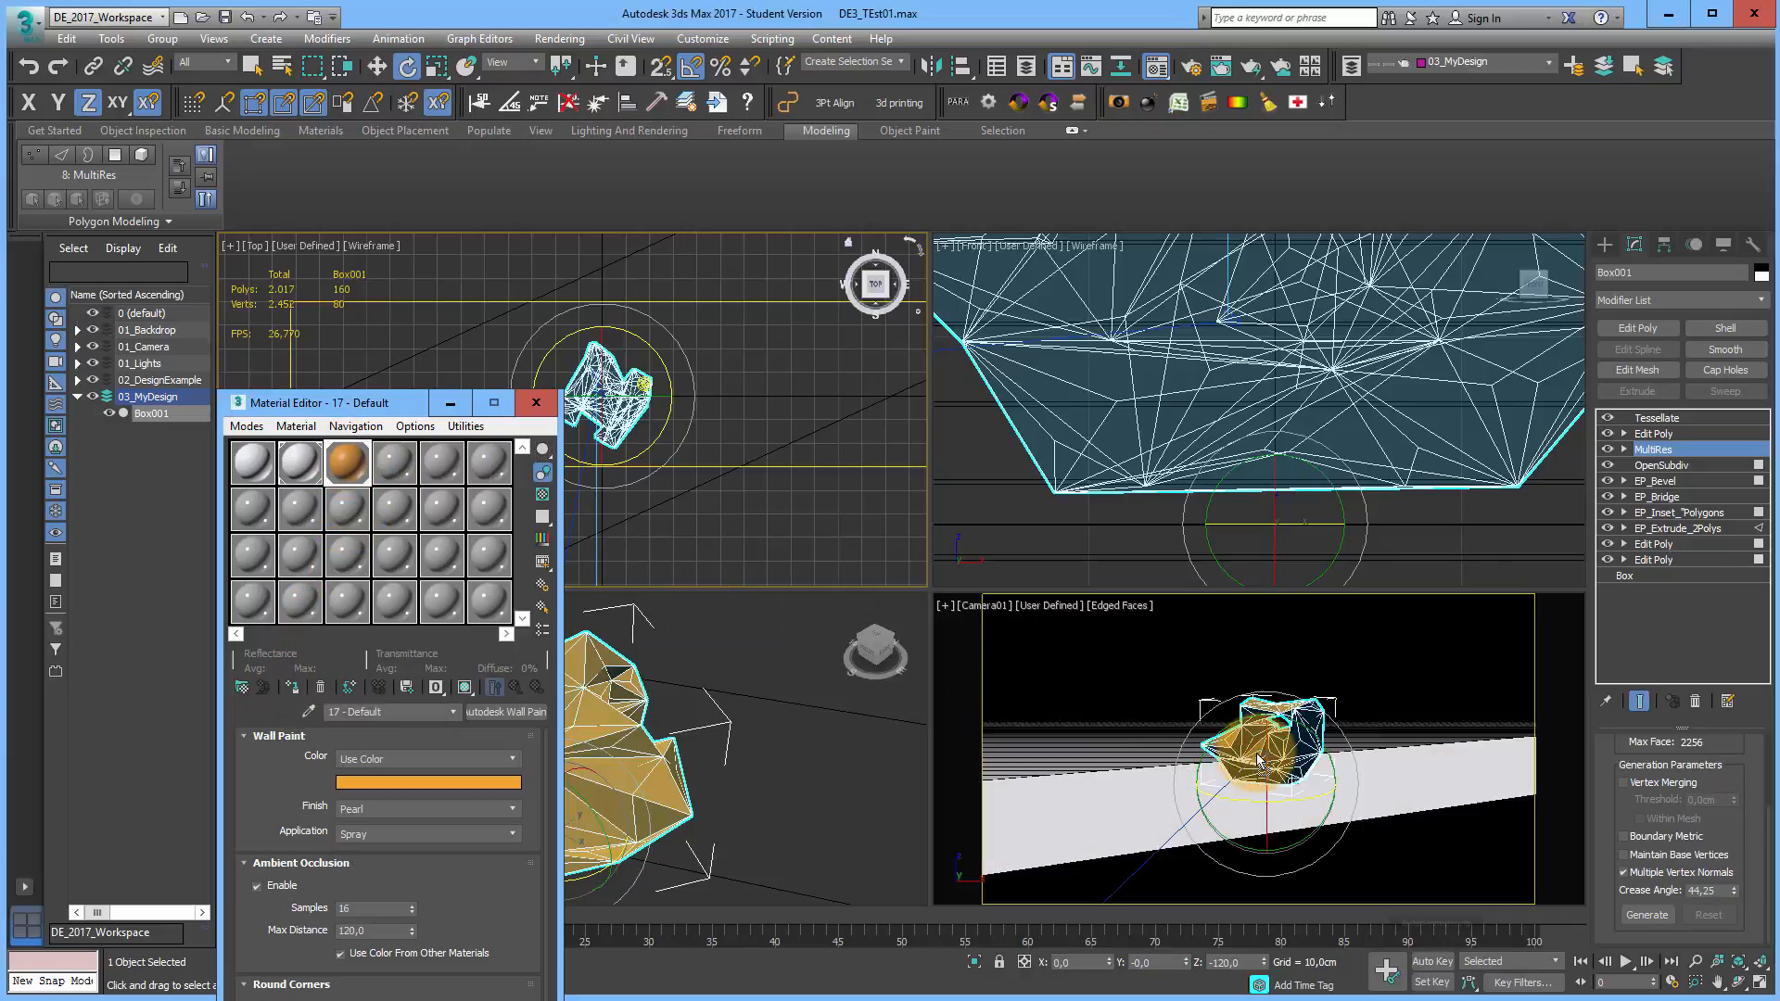
pyautogui.moveTo(370, 408); pyautogui.dragTo(431, 581)
# Step: Move the design along X to about -68.8 cm and clone it as three independent copies spaced about 50 cm apart along X
pyautogui.click(378, 65)
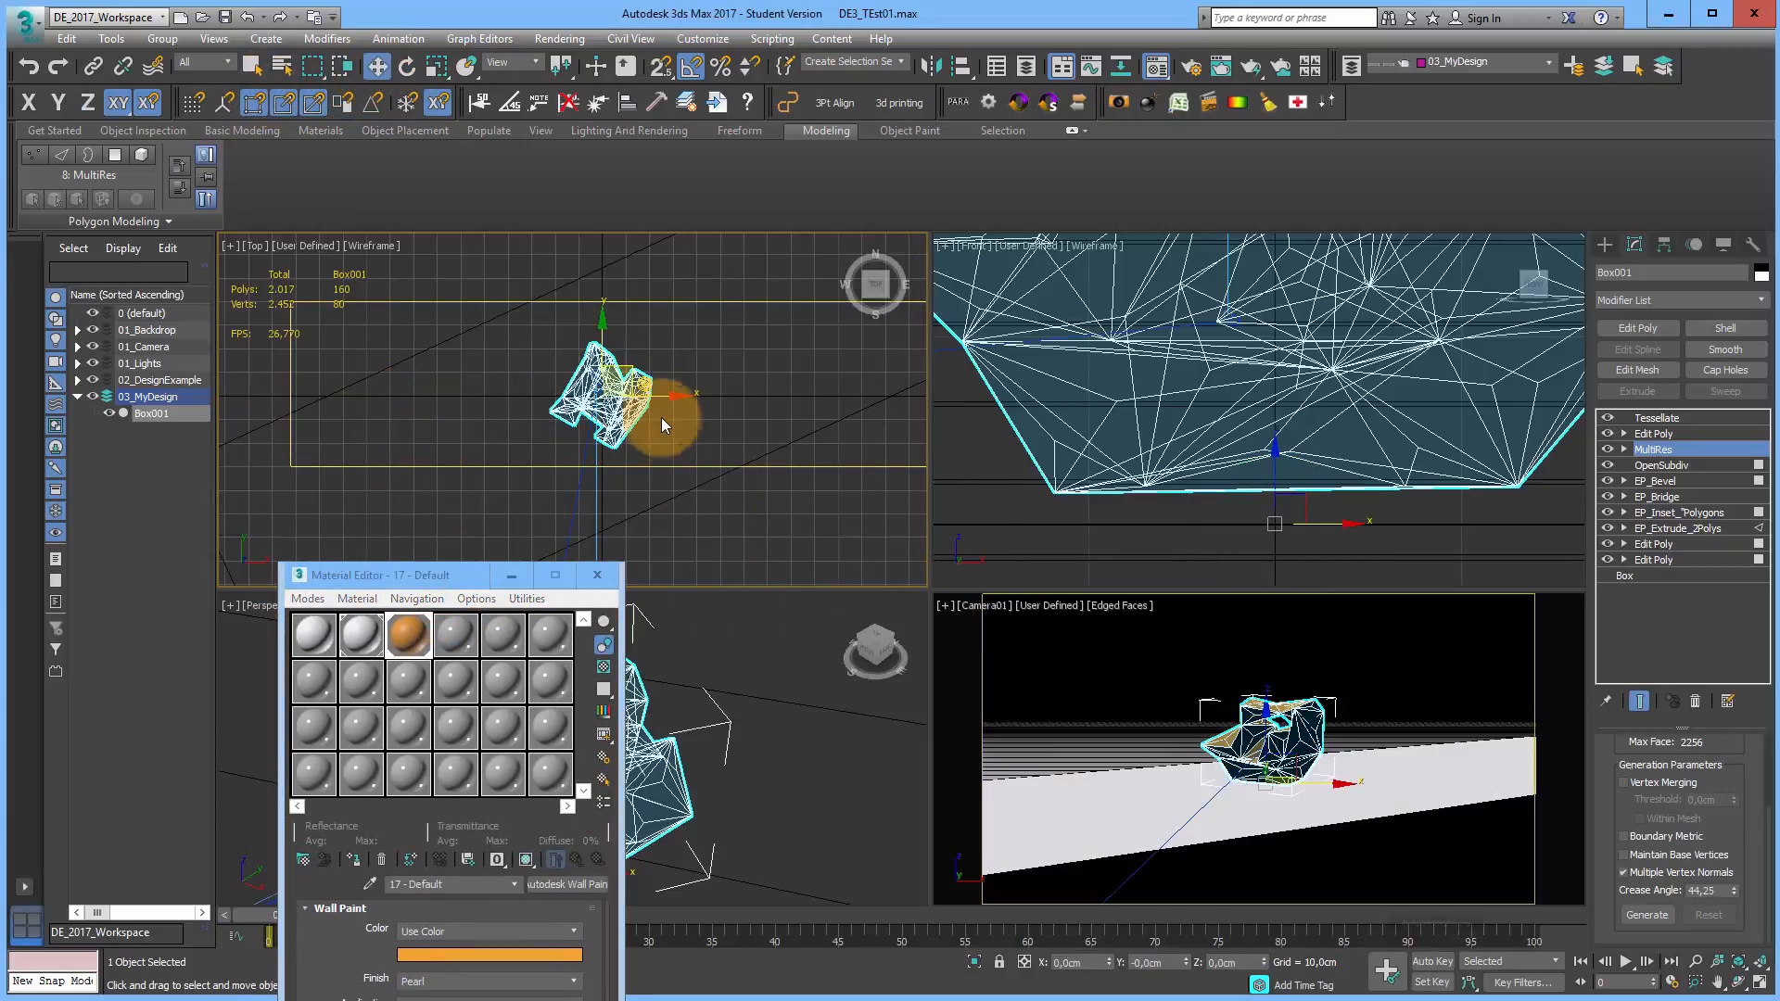
pyautogui.moveTo(499, 397); pyautogui.dragTo(499, 397)
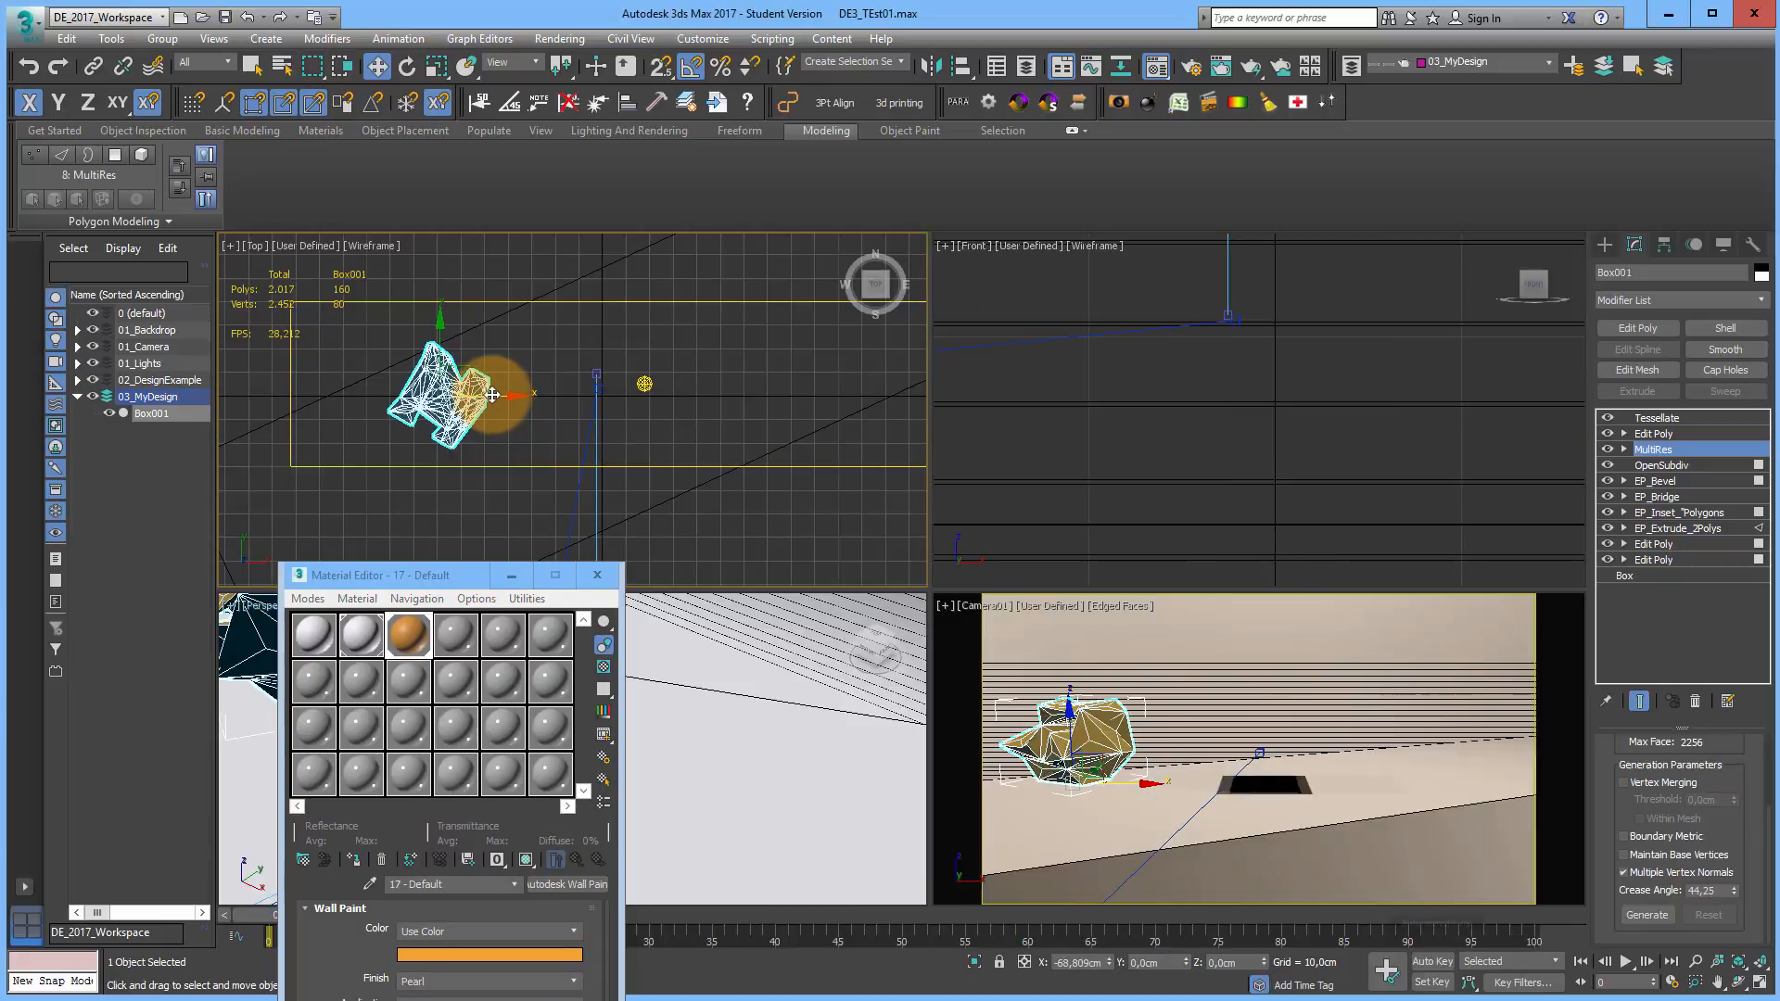
pyautogui.keyDown('shift'); pyautogui.moveTo(490, 393); pyautogui.dragTo(597, 405); pyautogui.keyUp('shift')
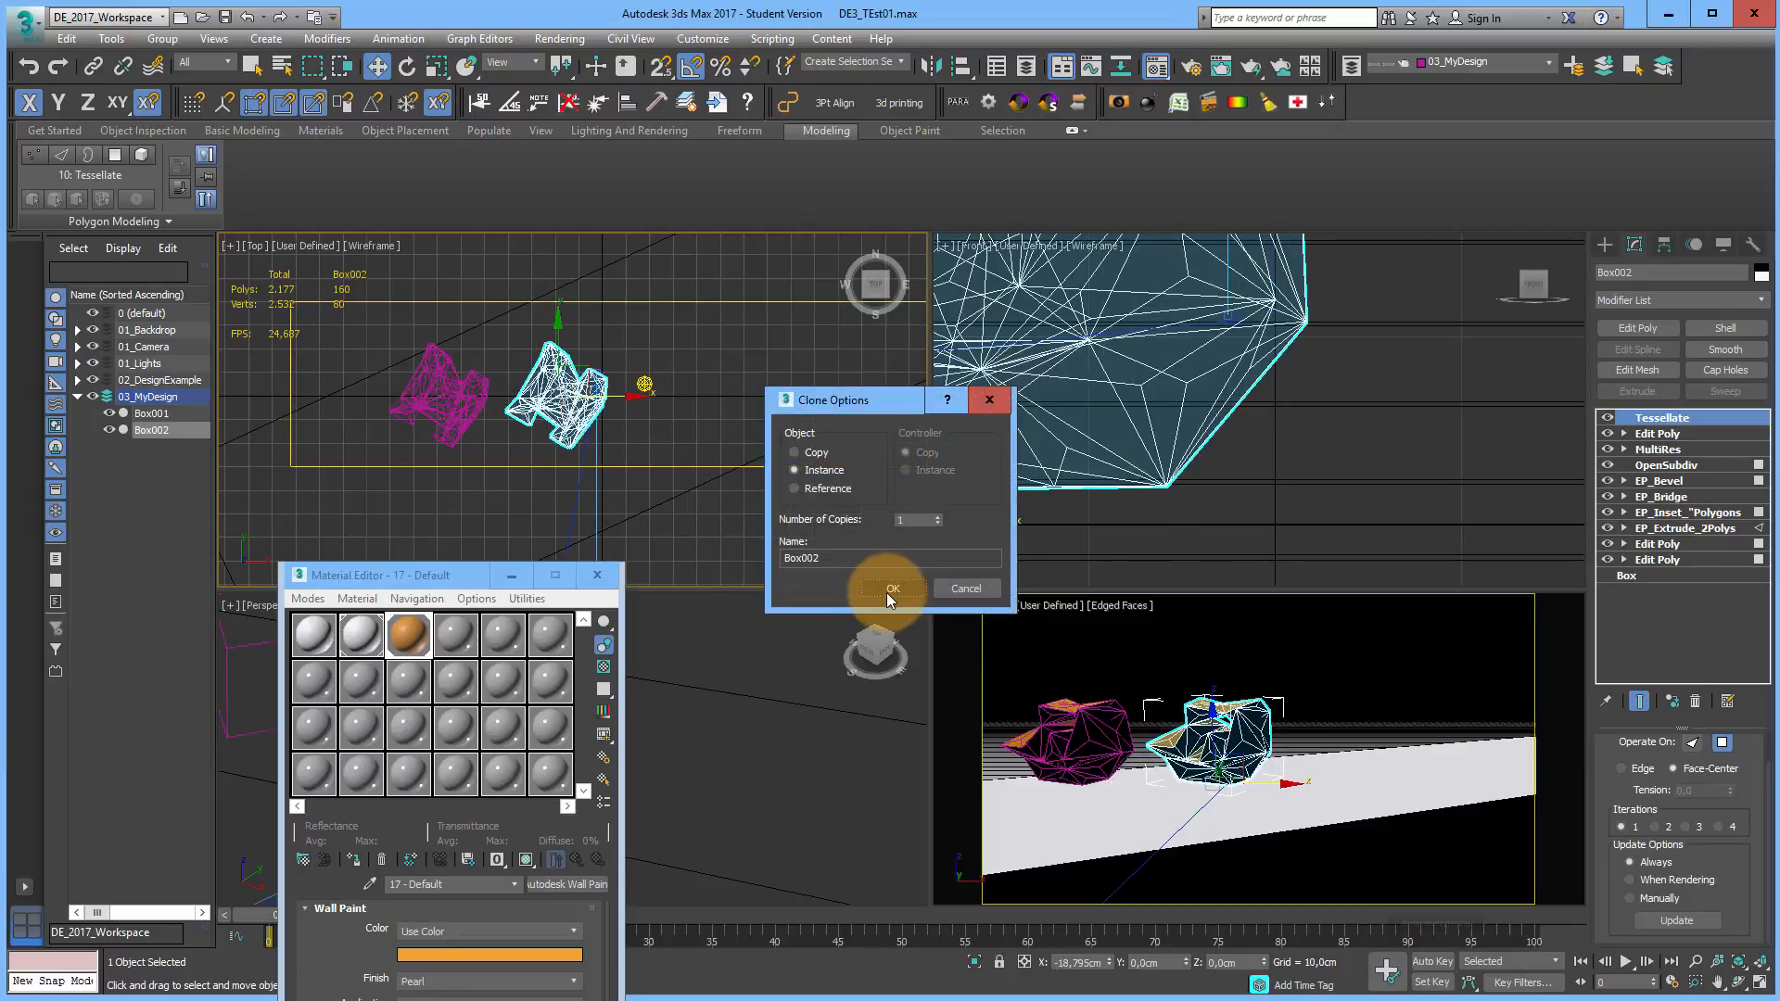
pyautogui.click(801, 454)
pyautogui.moveTo(930, 520); pyautogui.dragTo(881, 524)
pyautogui.click(909, 576)
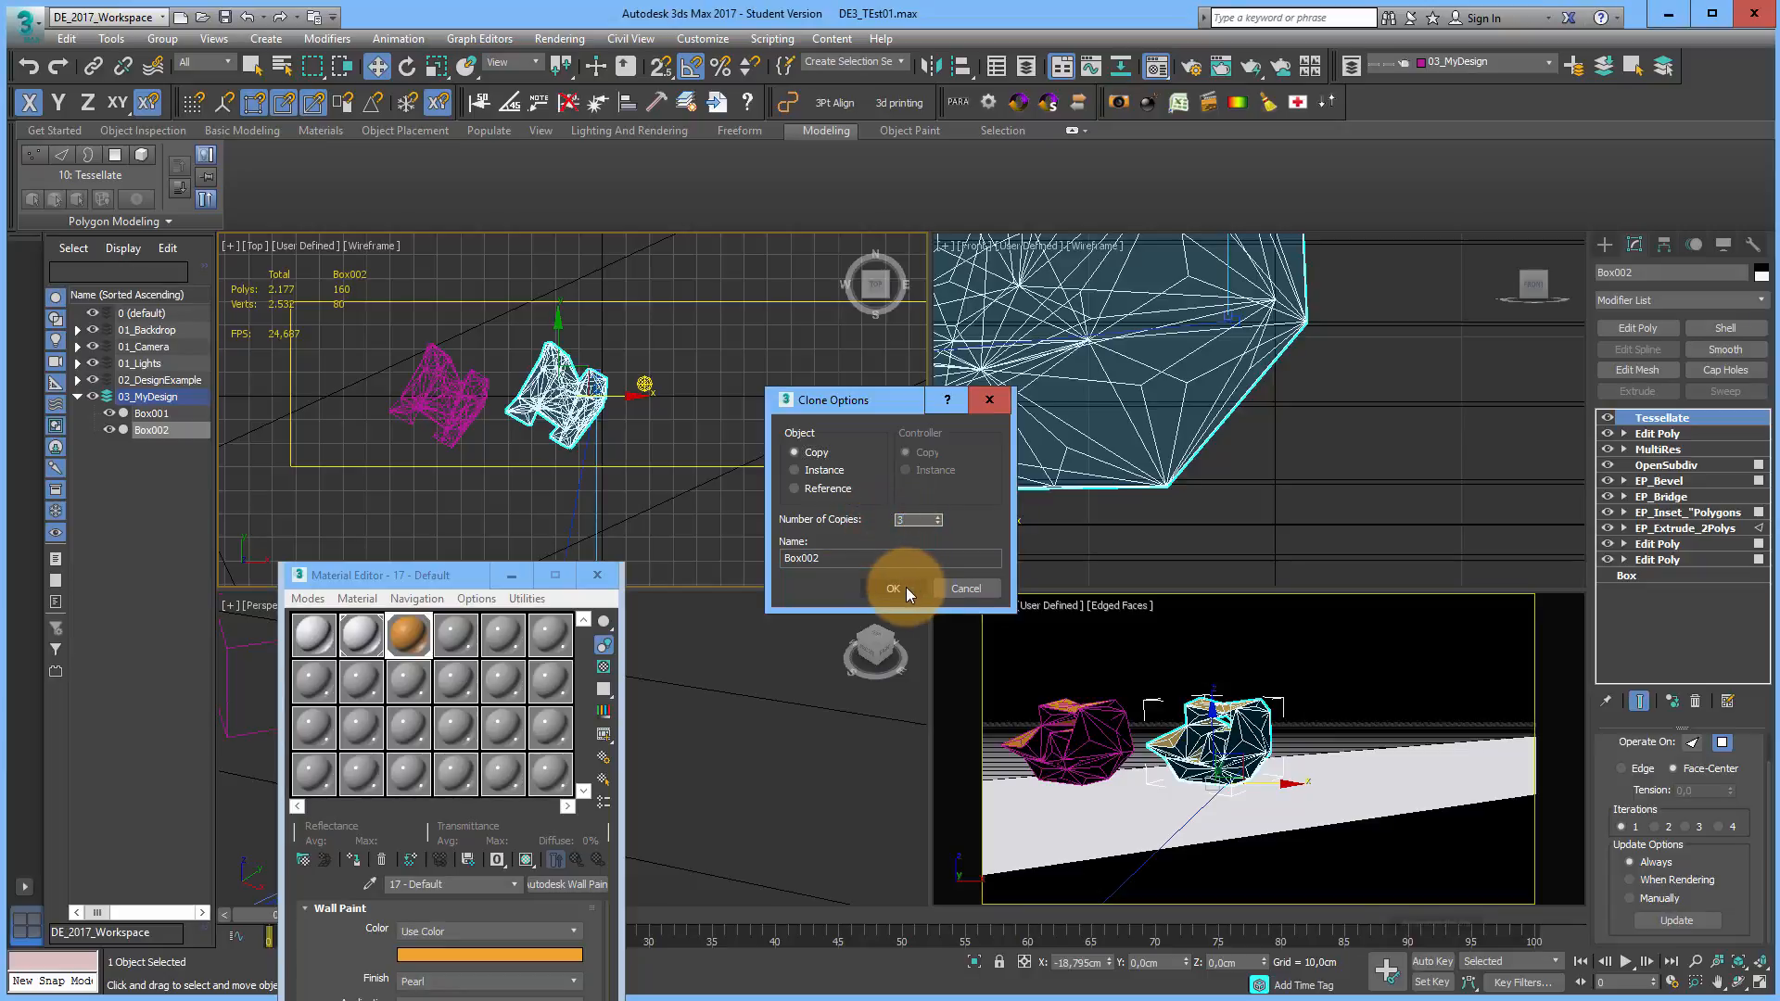
pyautogui.click(907, 588)
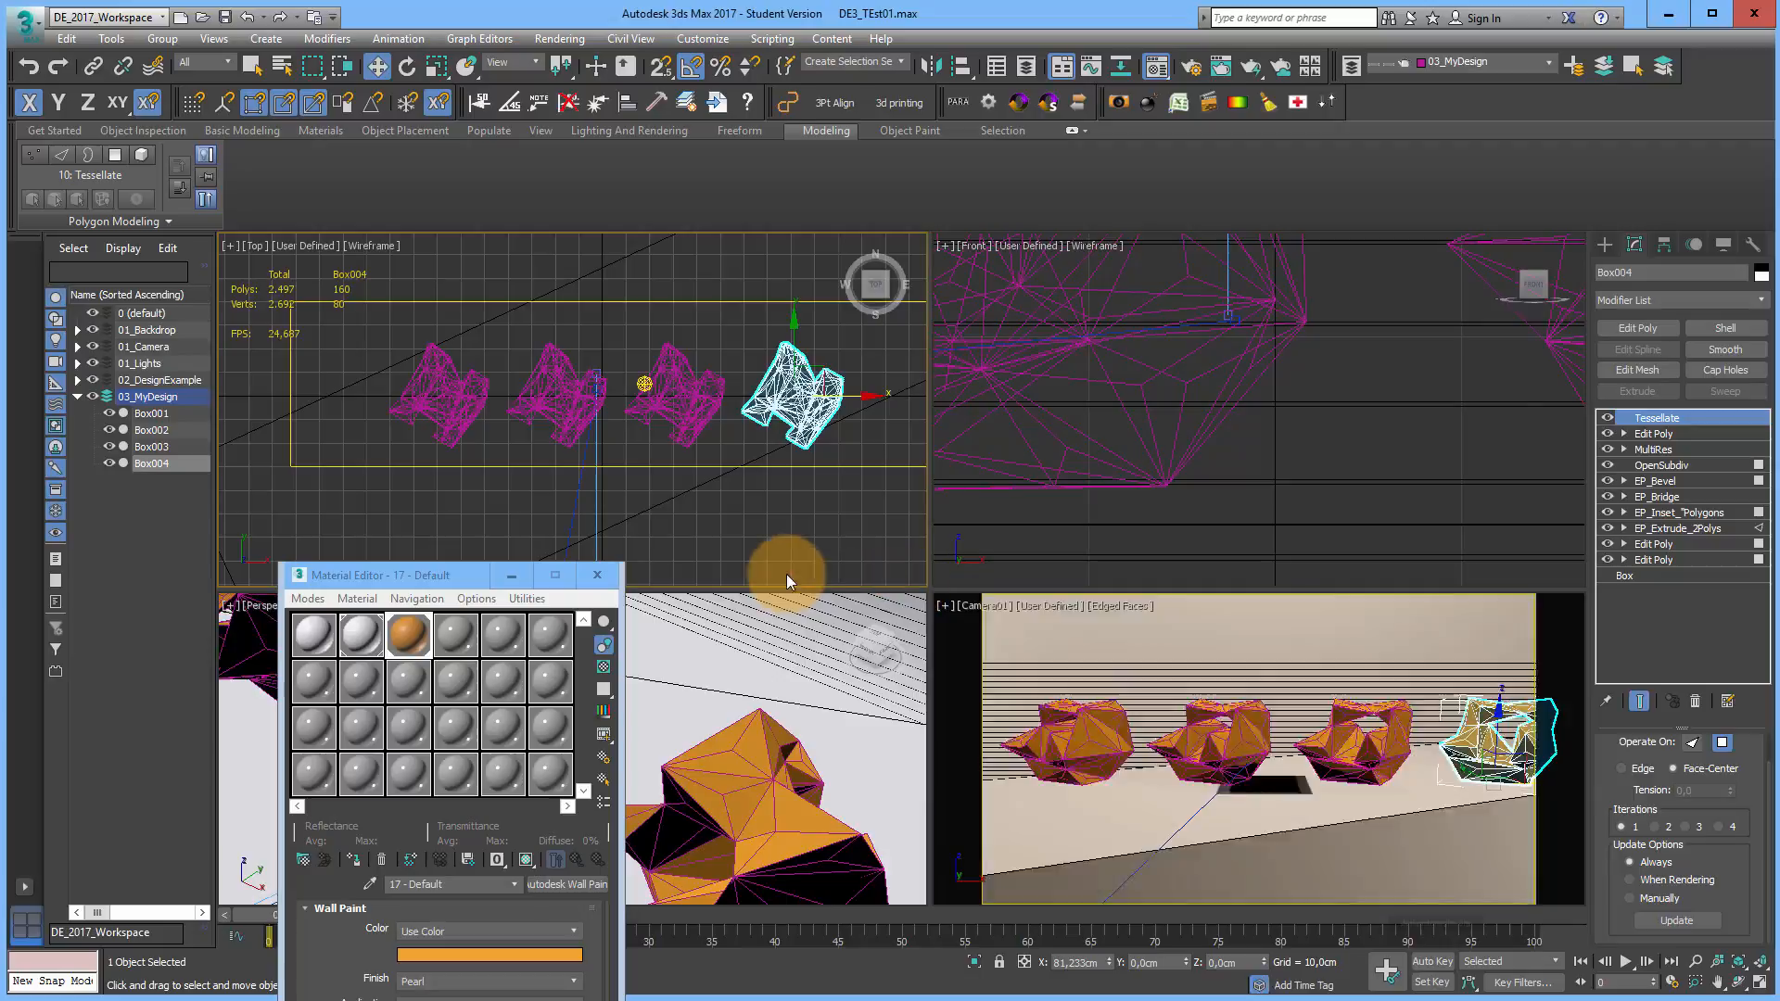
# Step: Turn off every modifier in the stack of the original design, Box001, leaving only the plain base box
pyautogui.click(441, 398)
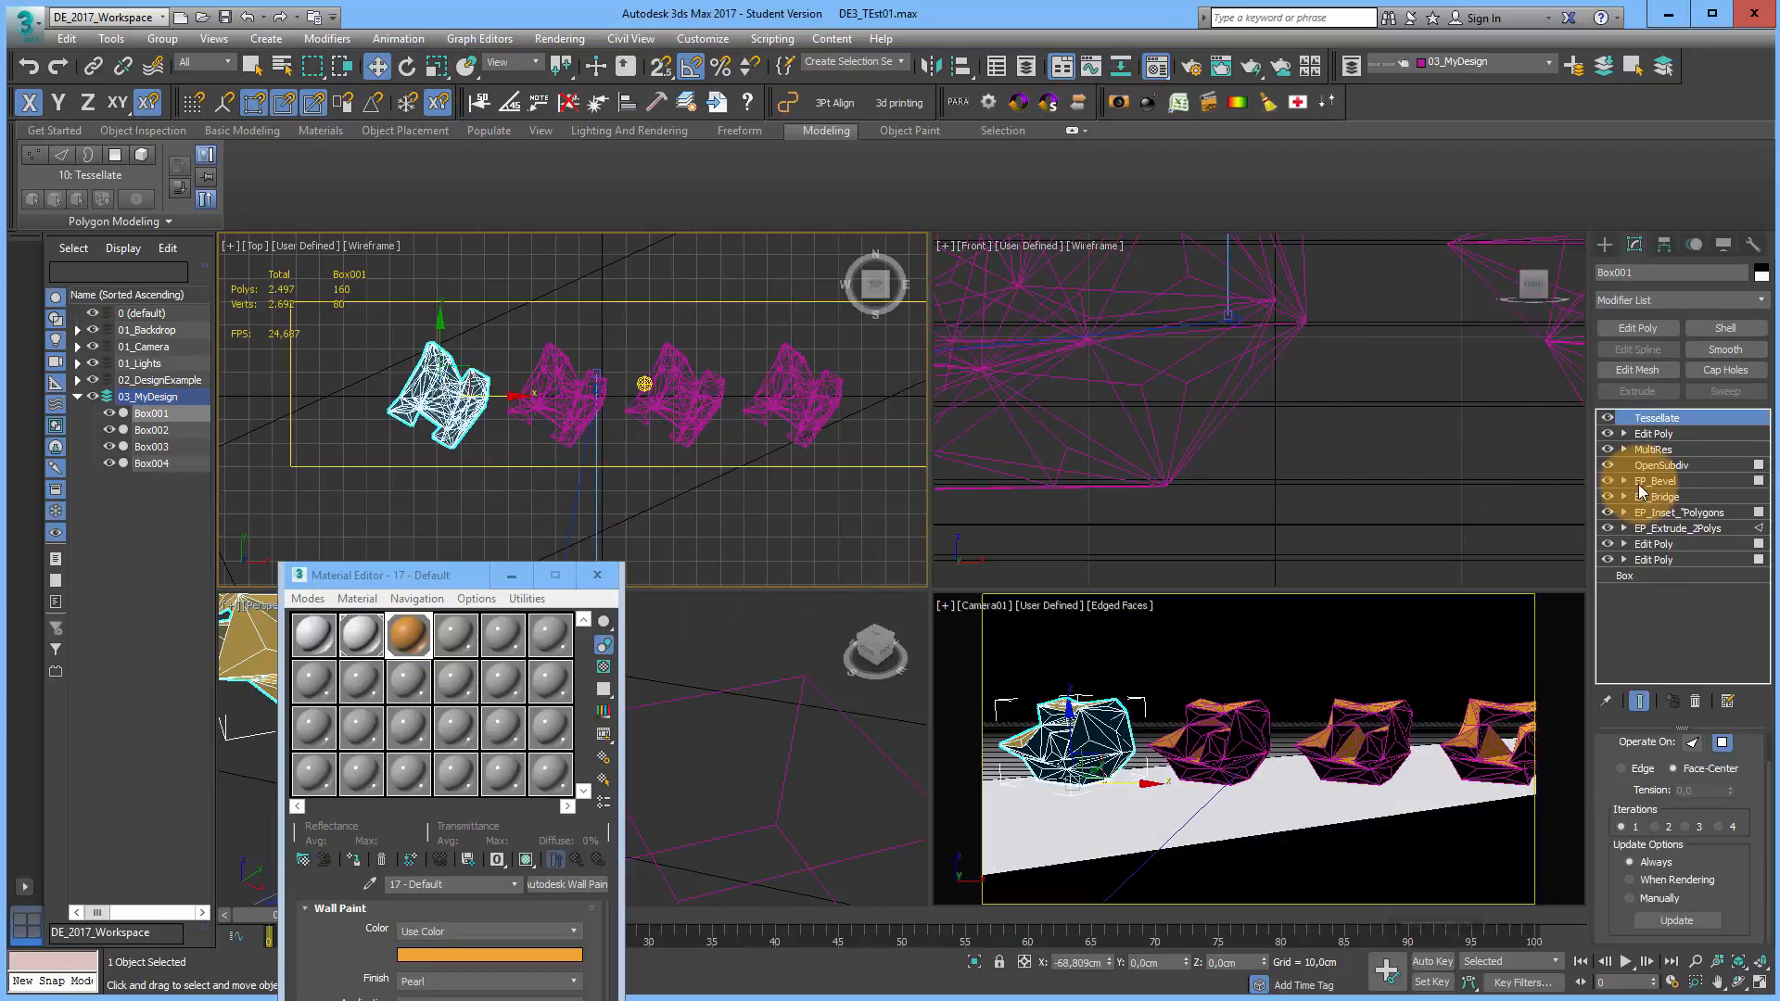
pyautogui.click(1608, 418)
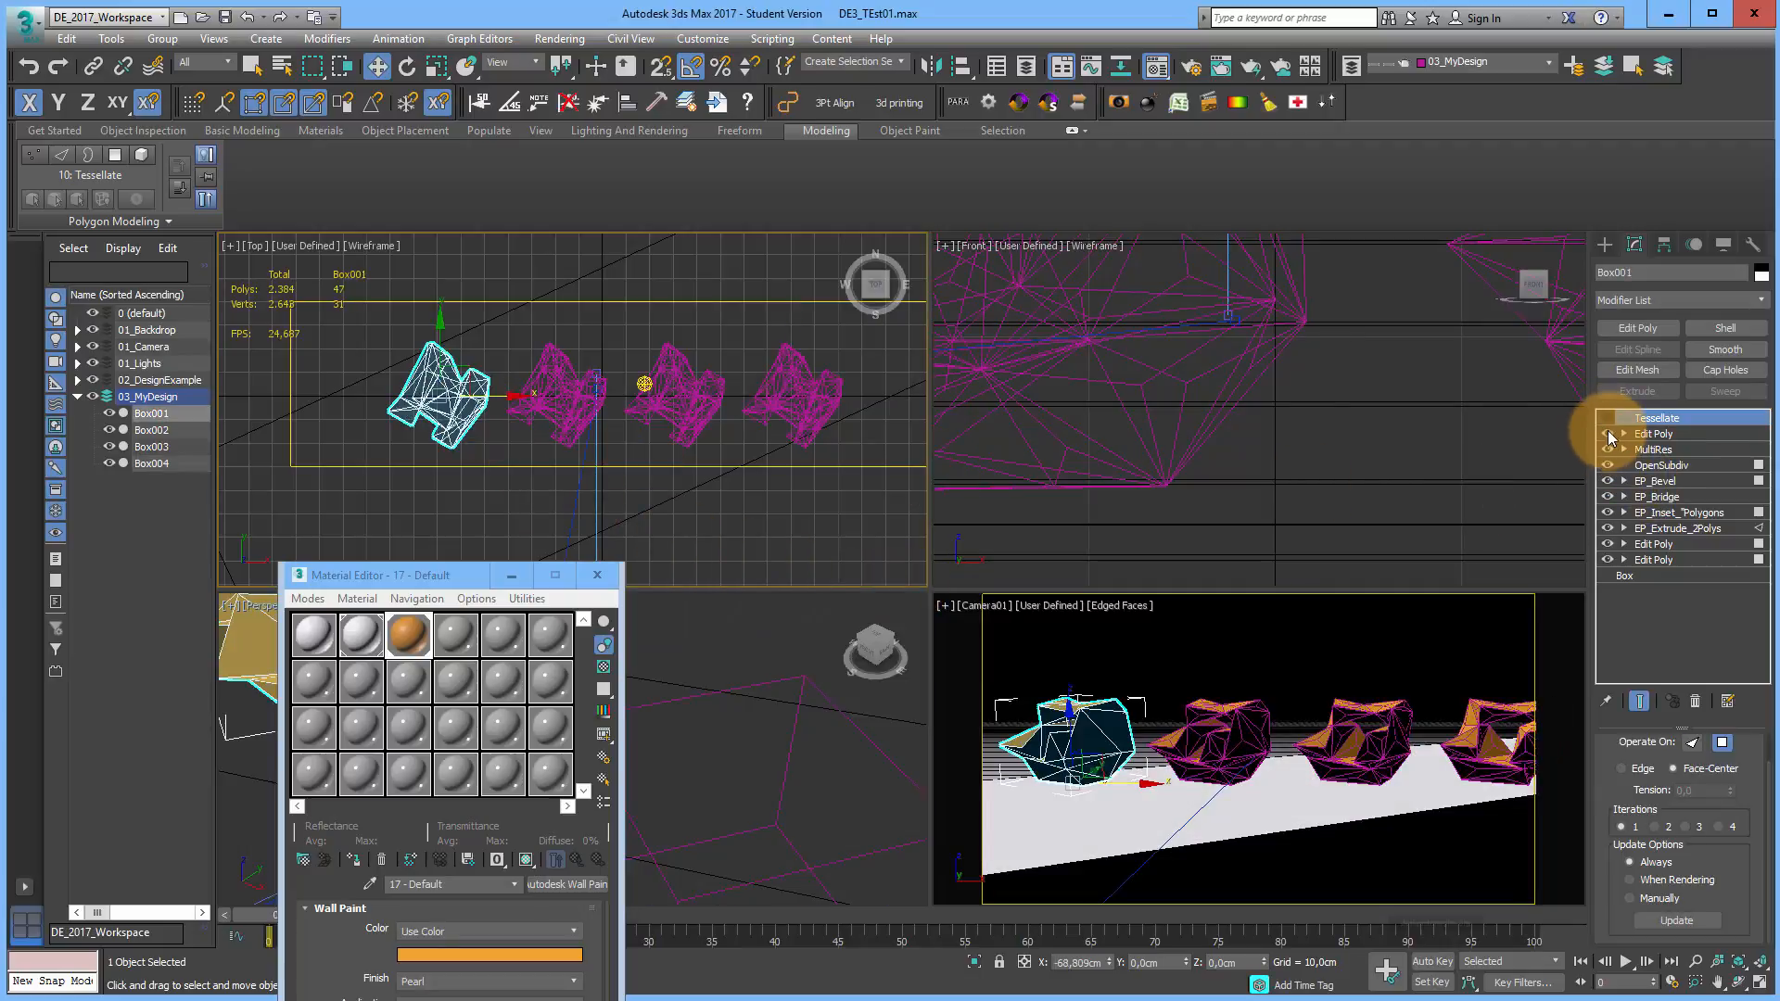
pyautogui.click(1607, 434)
pyautogui.click(1607, 450)
pyautogui.click(1607, 466)
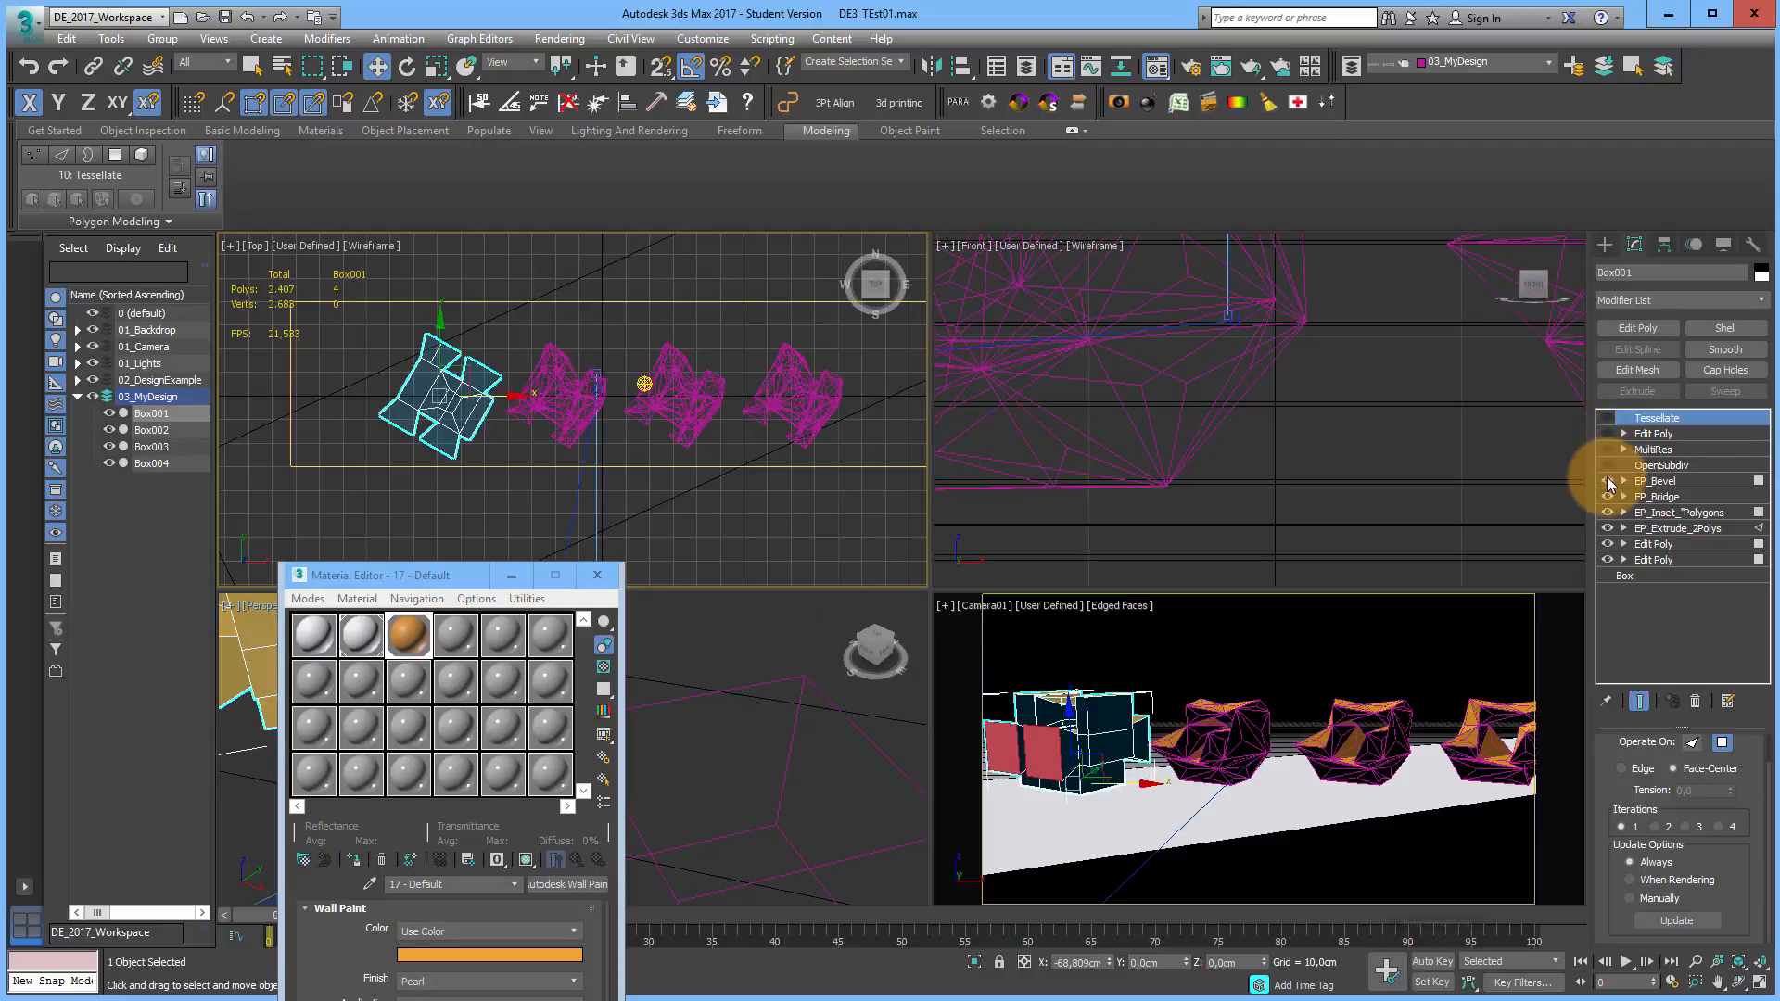
pyautogui.click(1607, 481)
pyautogui.click(1607, 497)
pyautogui.click(1607, 513)
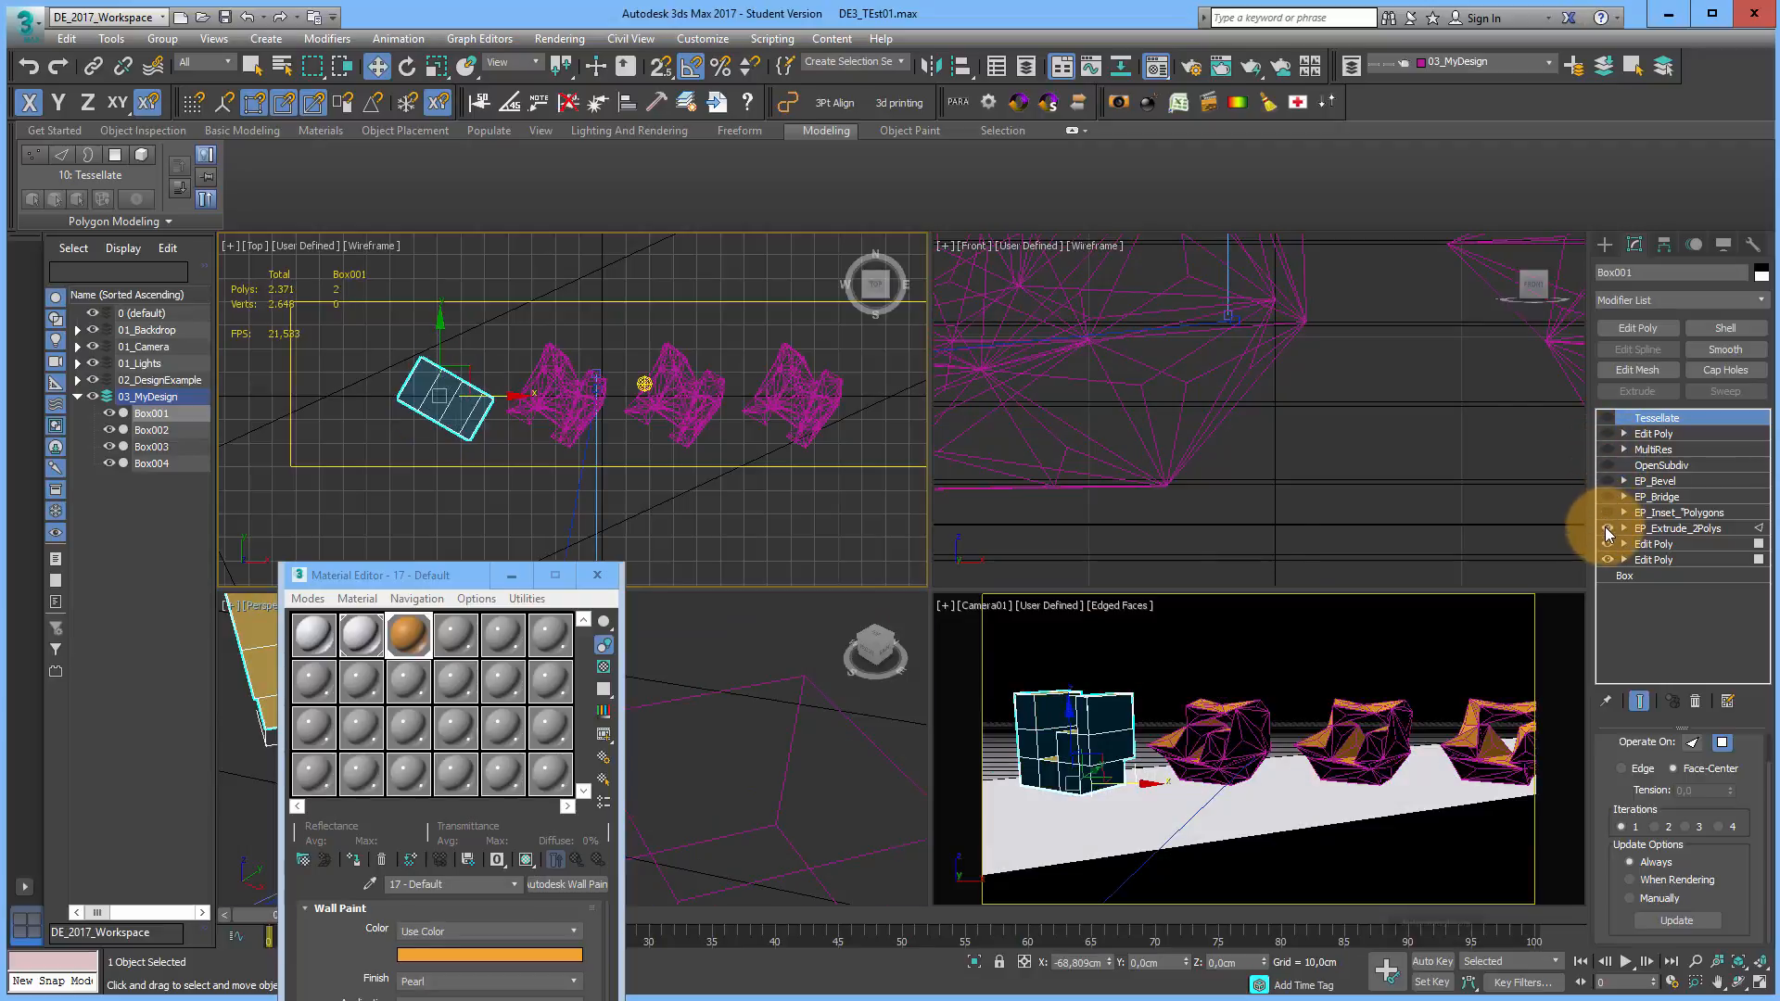
pyautogui.click(1607, 528)
pyautogui.click(1607, 544)
pyautogui.click(1608, 560)
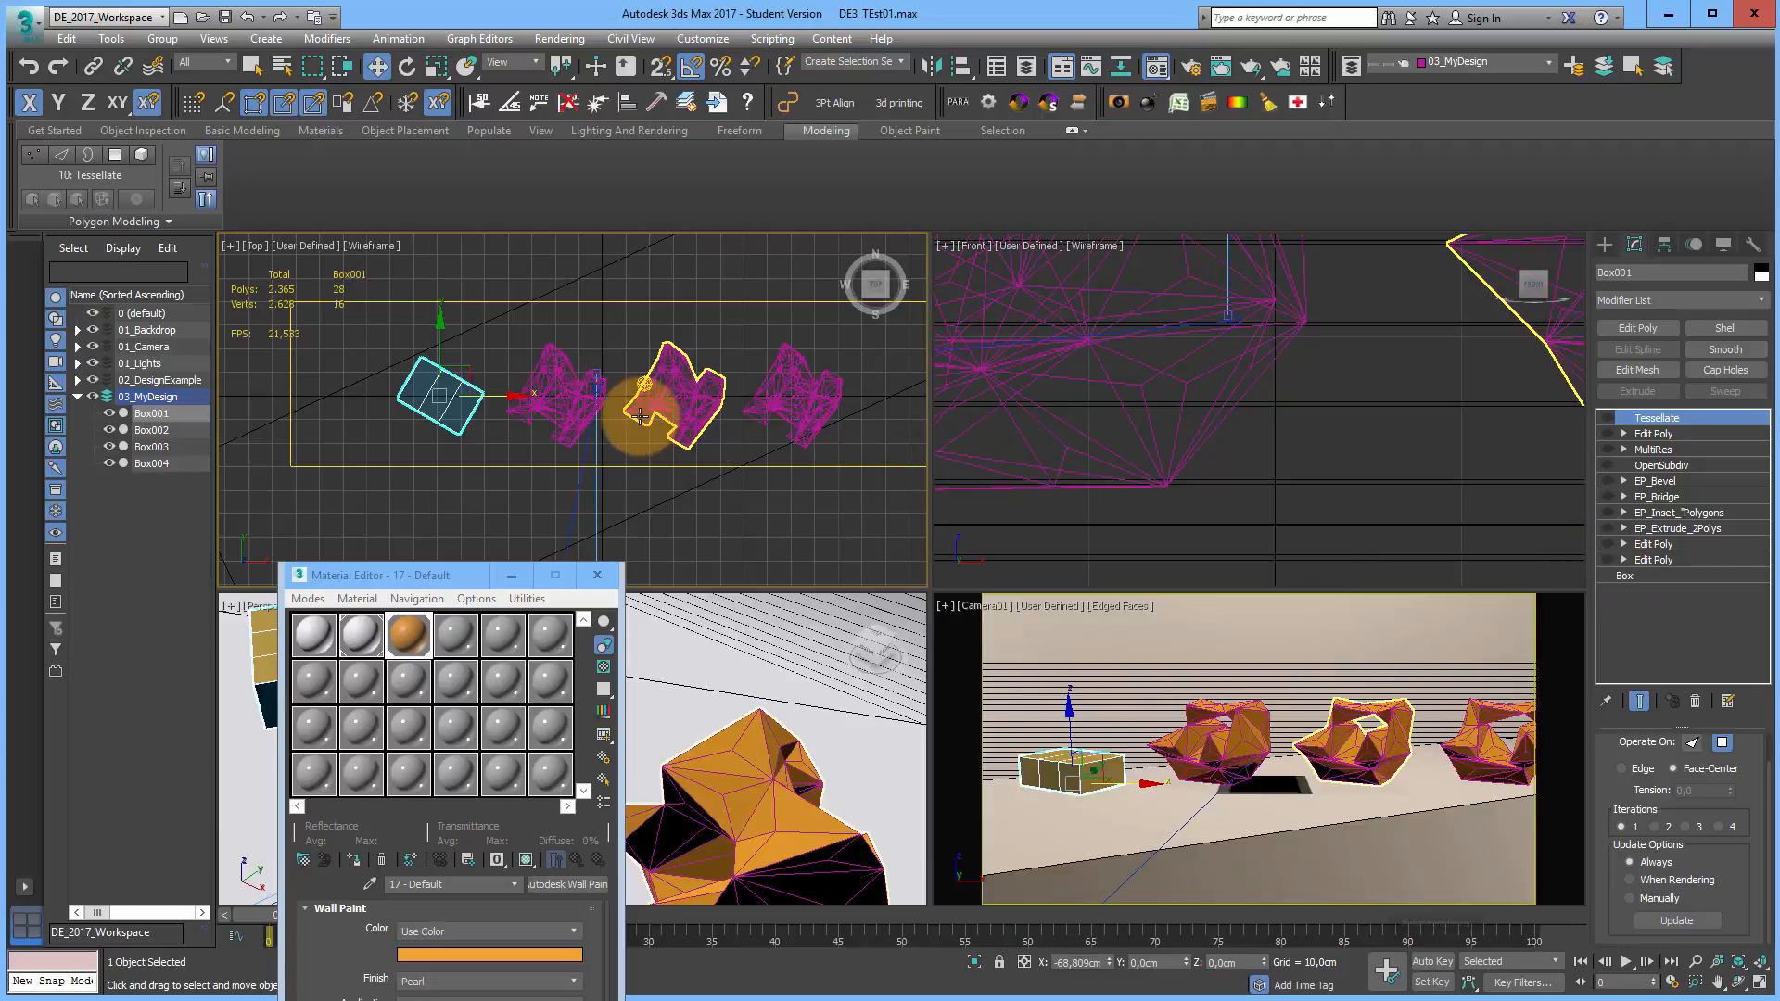
# Step: Turn off Tessellate, the upper Edit Poly, MultiRes, OpenSubdiv and EP_Bevel on the second object, Box002
pyautogui.click(576, 422)
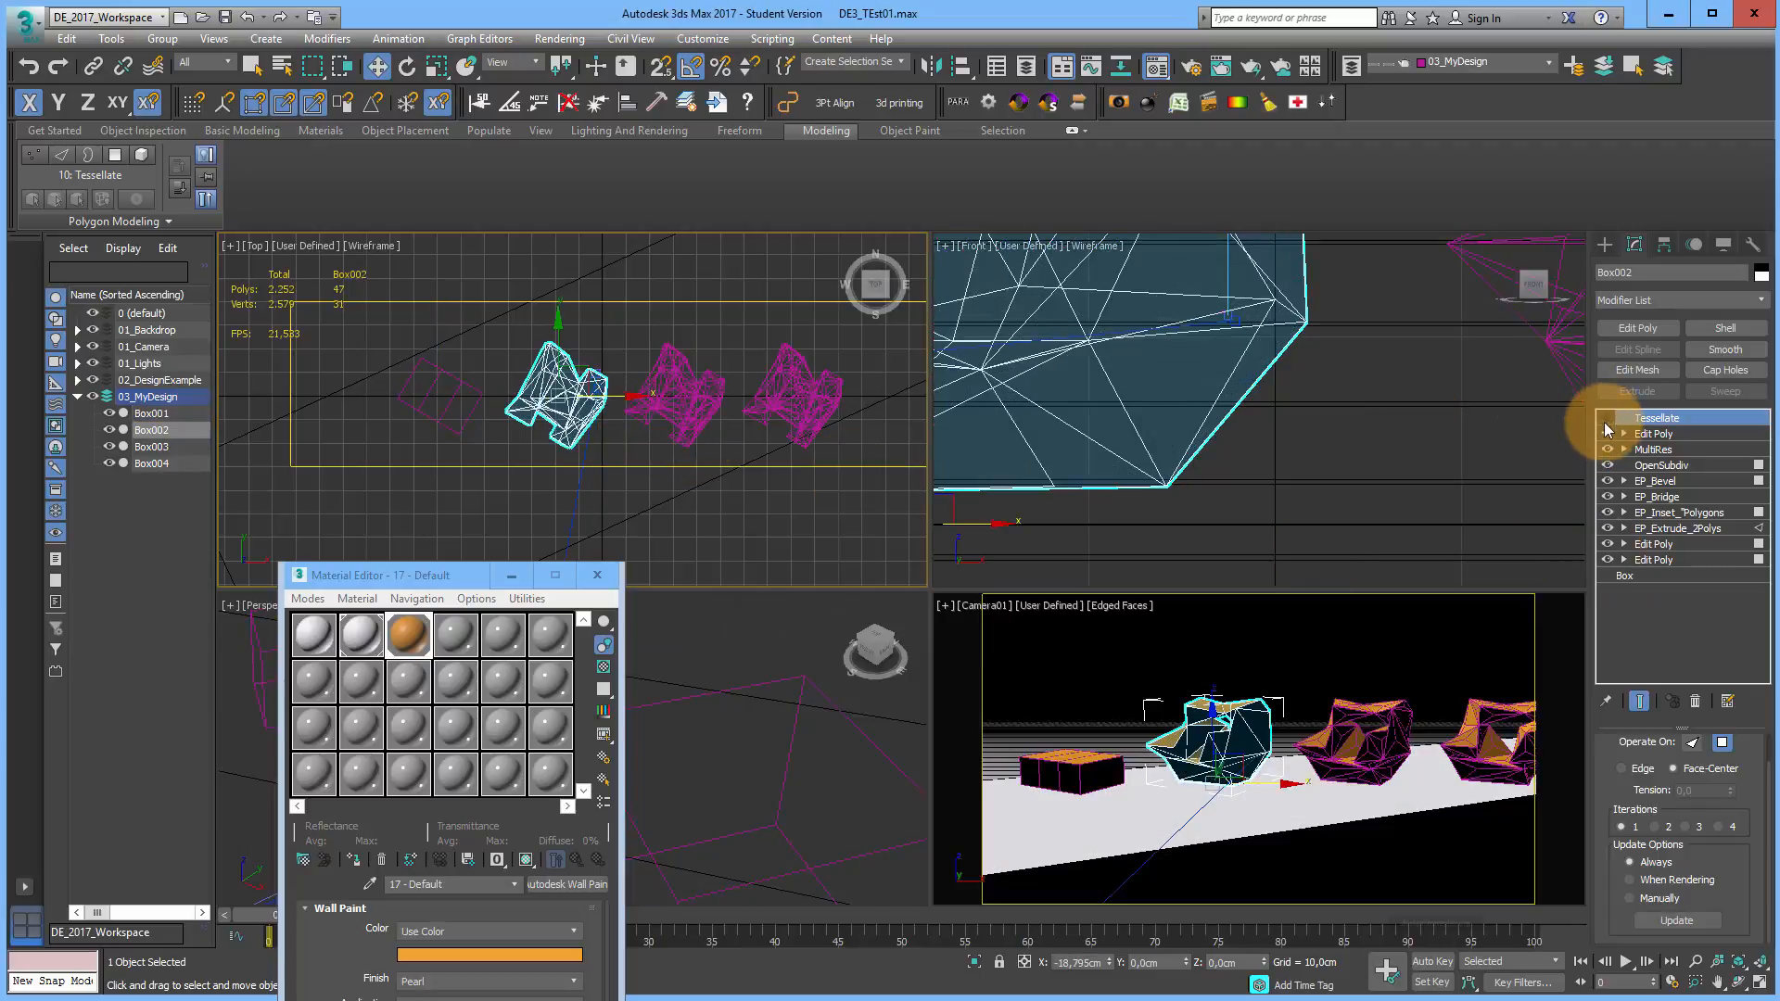
pyautogui.click(1606, 449)
pyautogui.click(1645, 450)
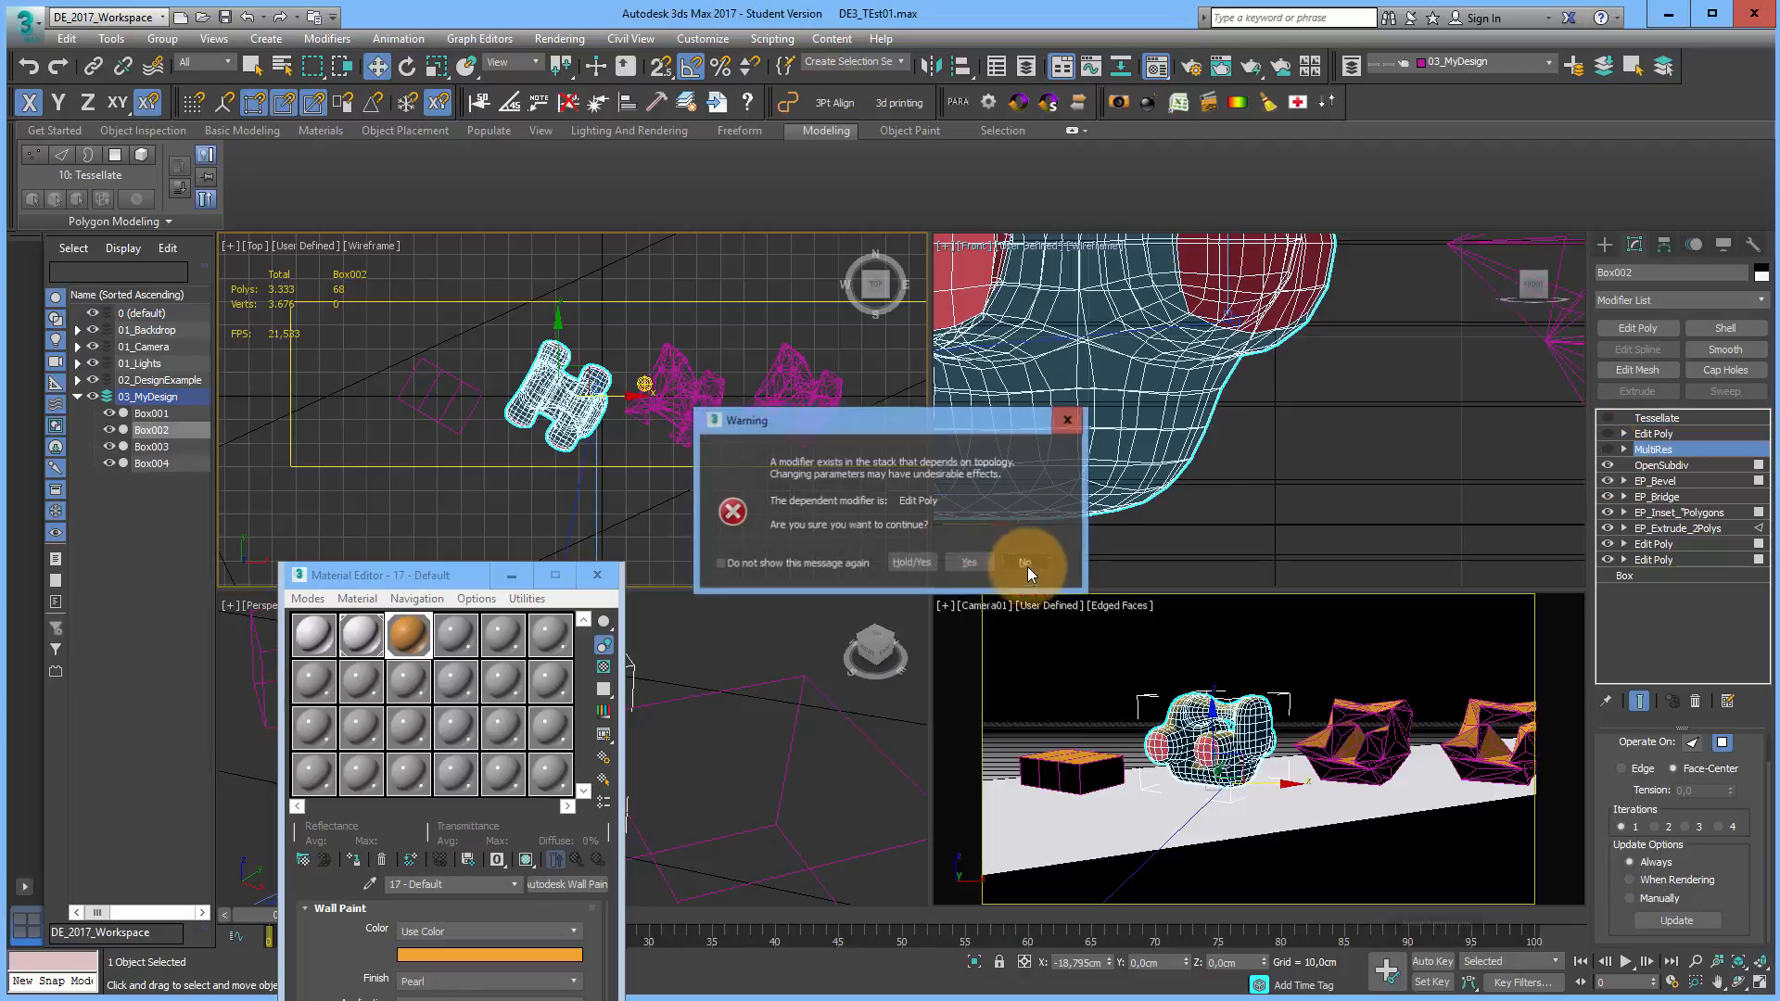
pyautogui.click(970, 563)
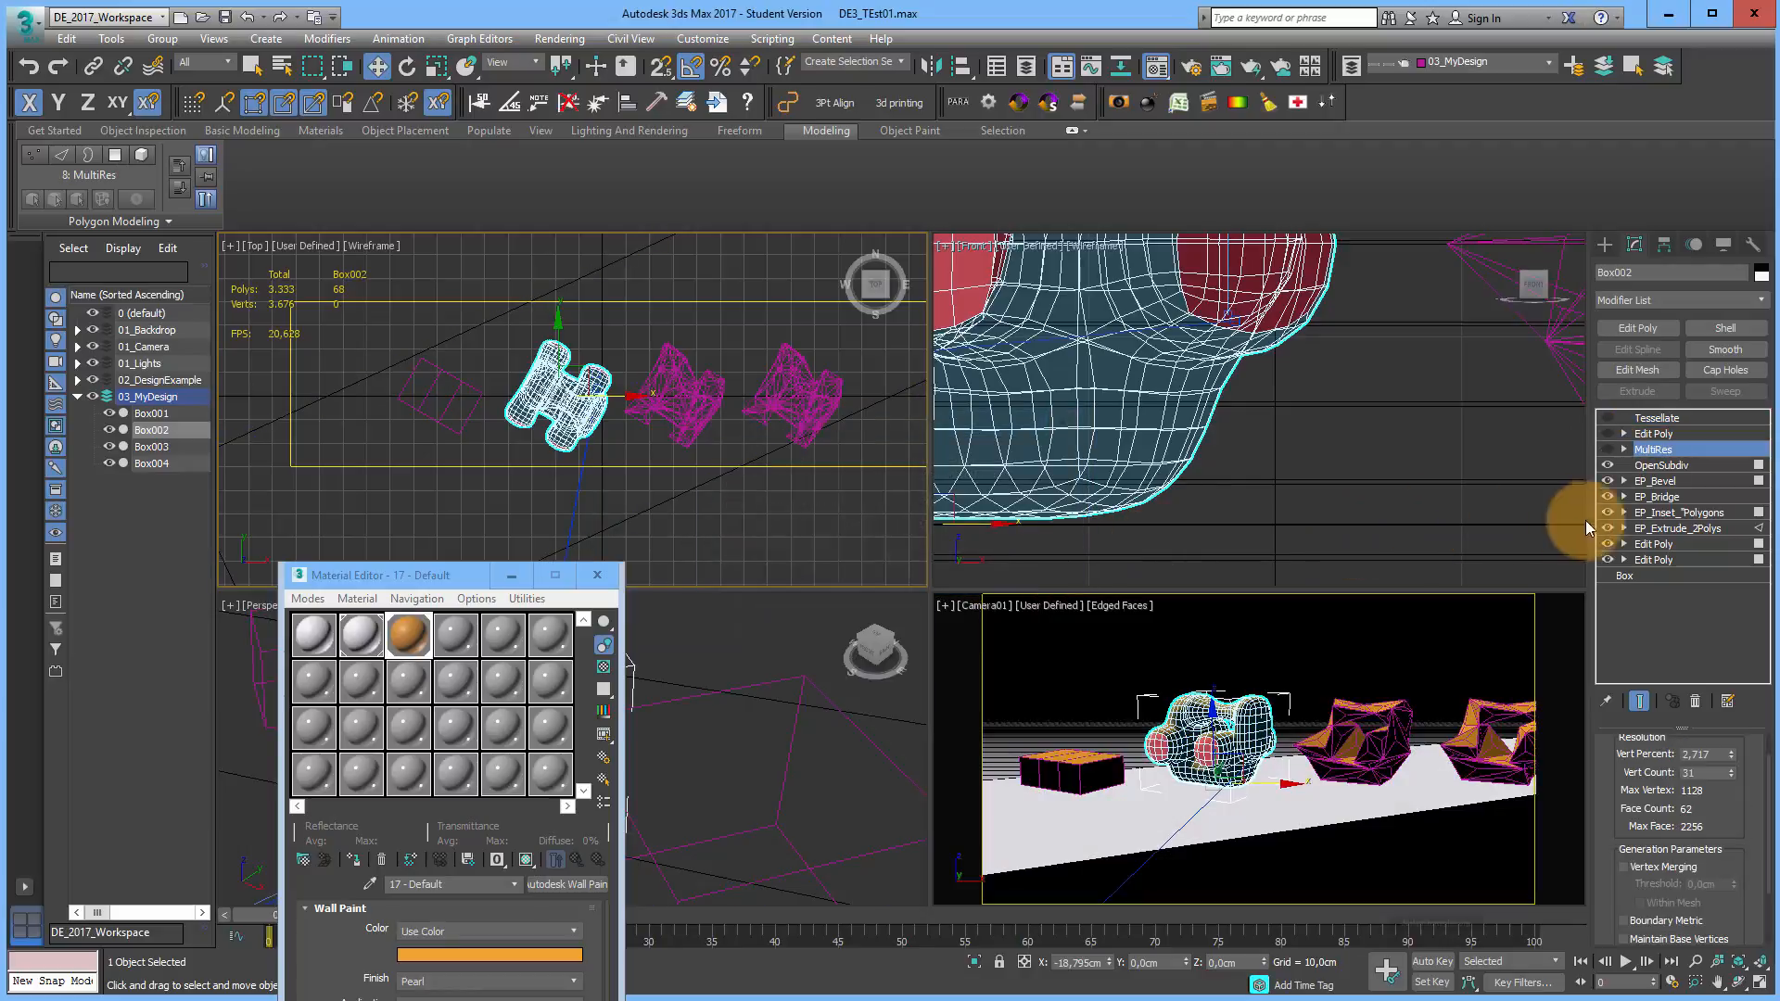
pyautogui.click(1607, 465)
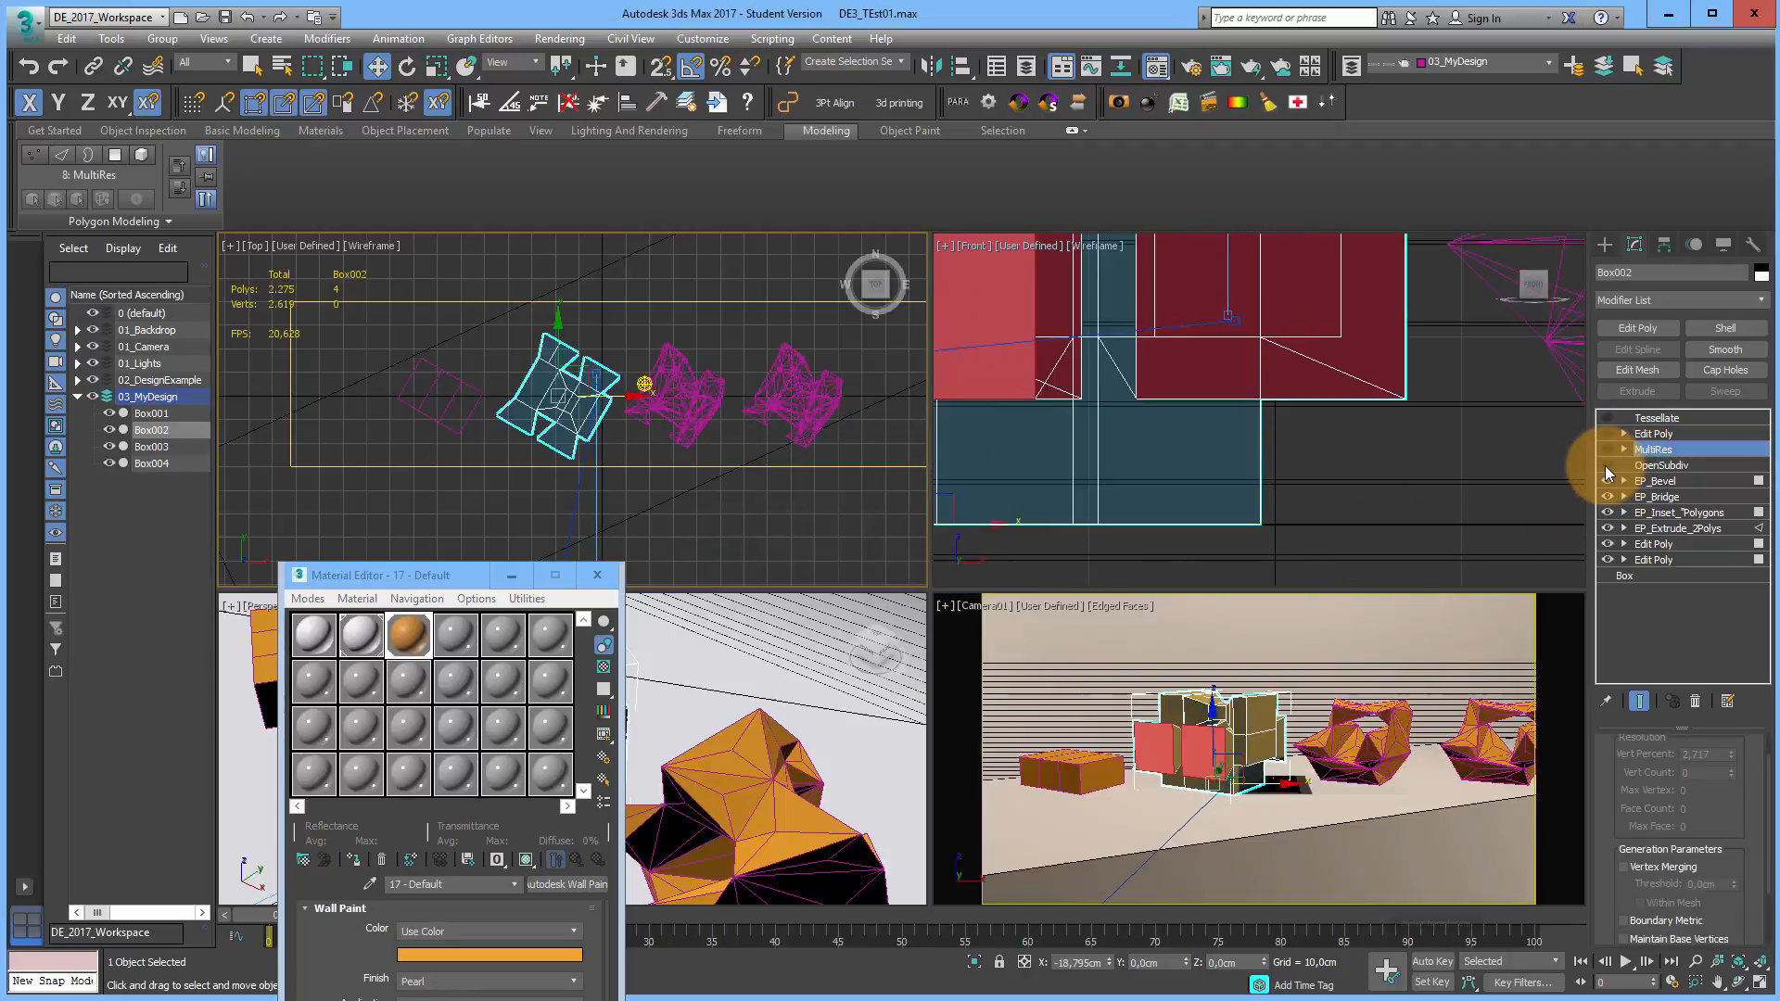
pyautogui.click(1606, 481)
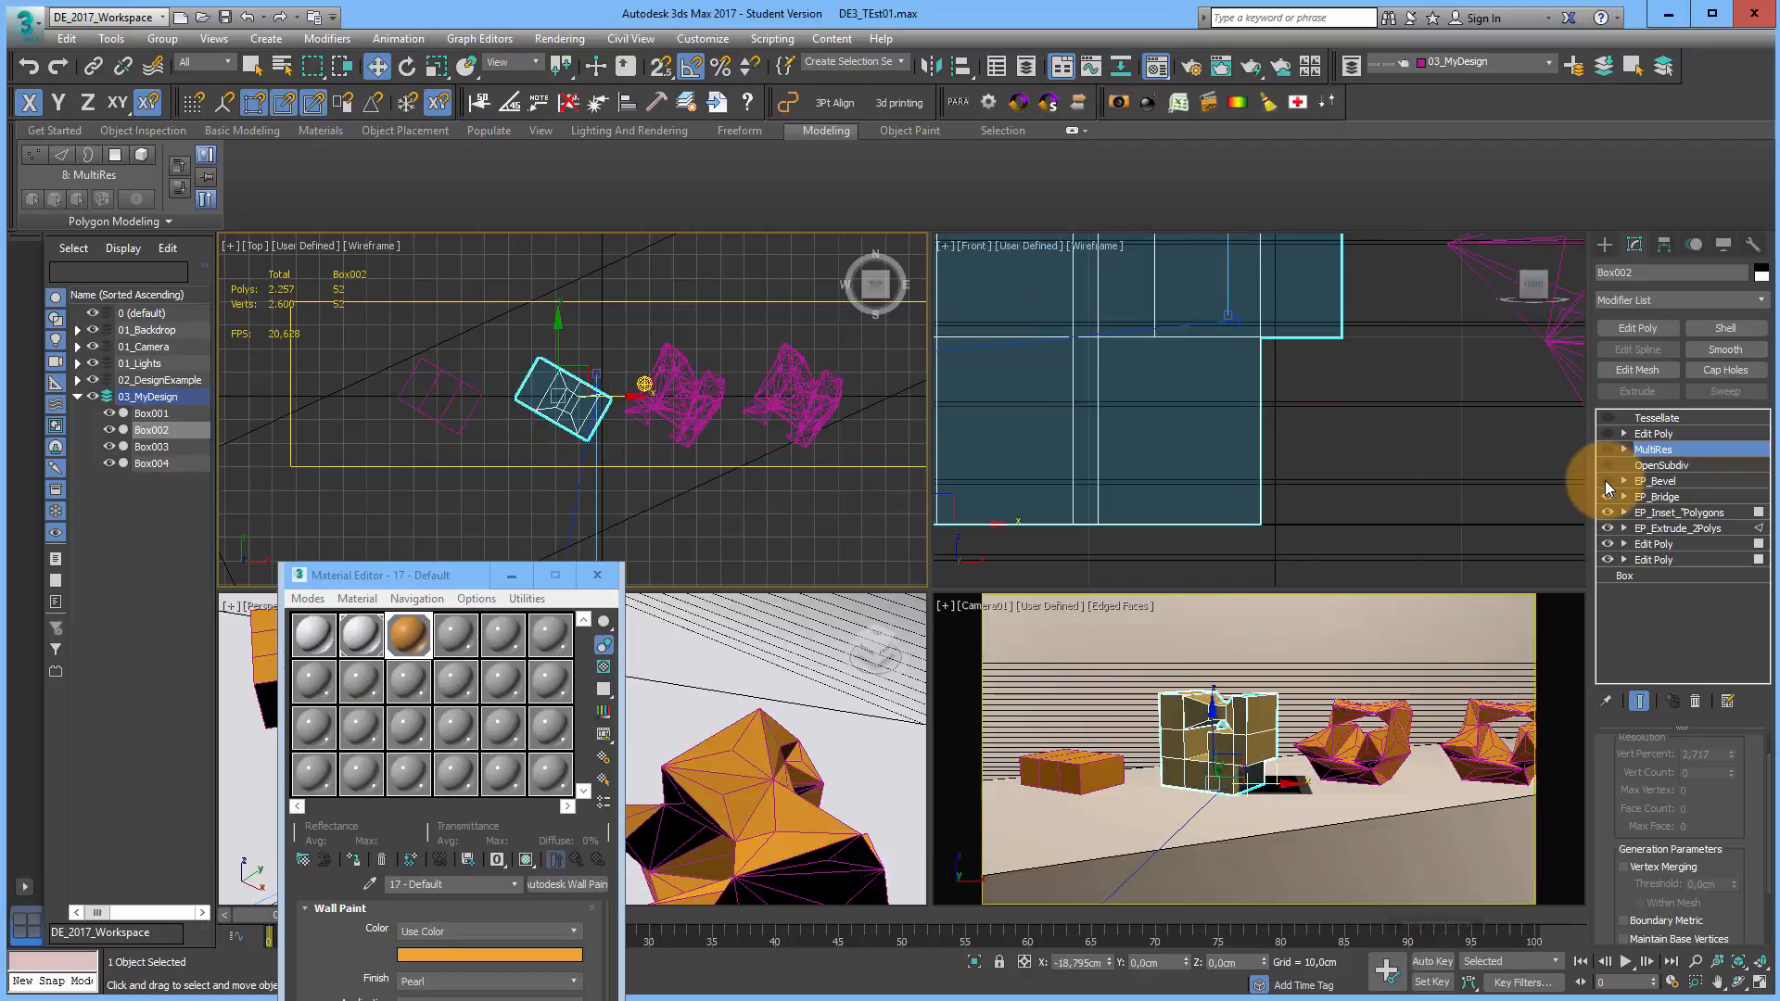
# Step: Turn off Tessellate, the upper Edit Poly and MultiRes on the third object, Box003, keeping its OpenSubdiv smoothing
pyautogui.click(674, 399)
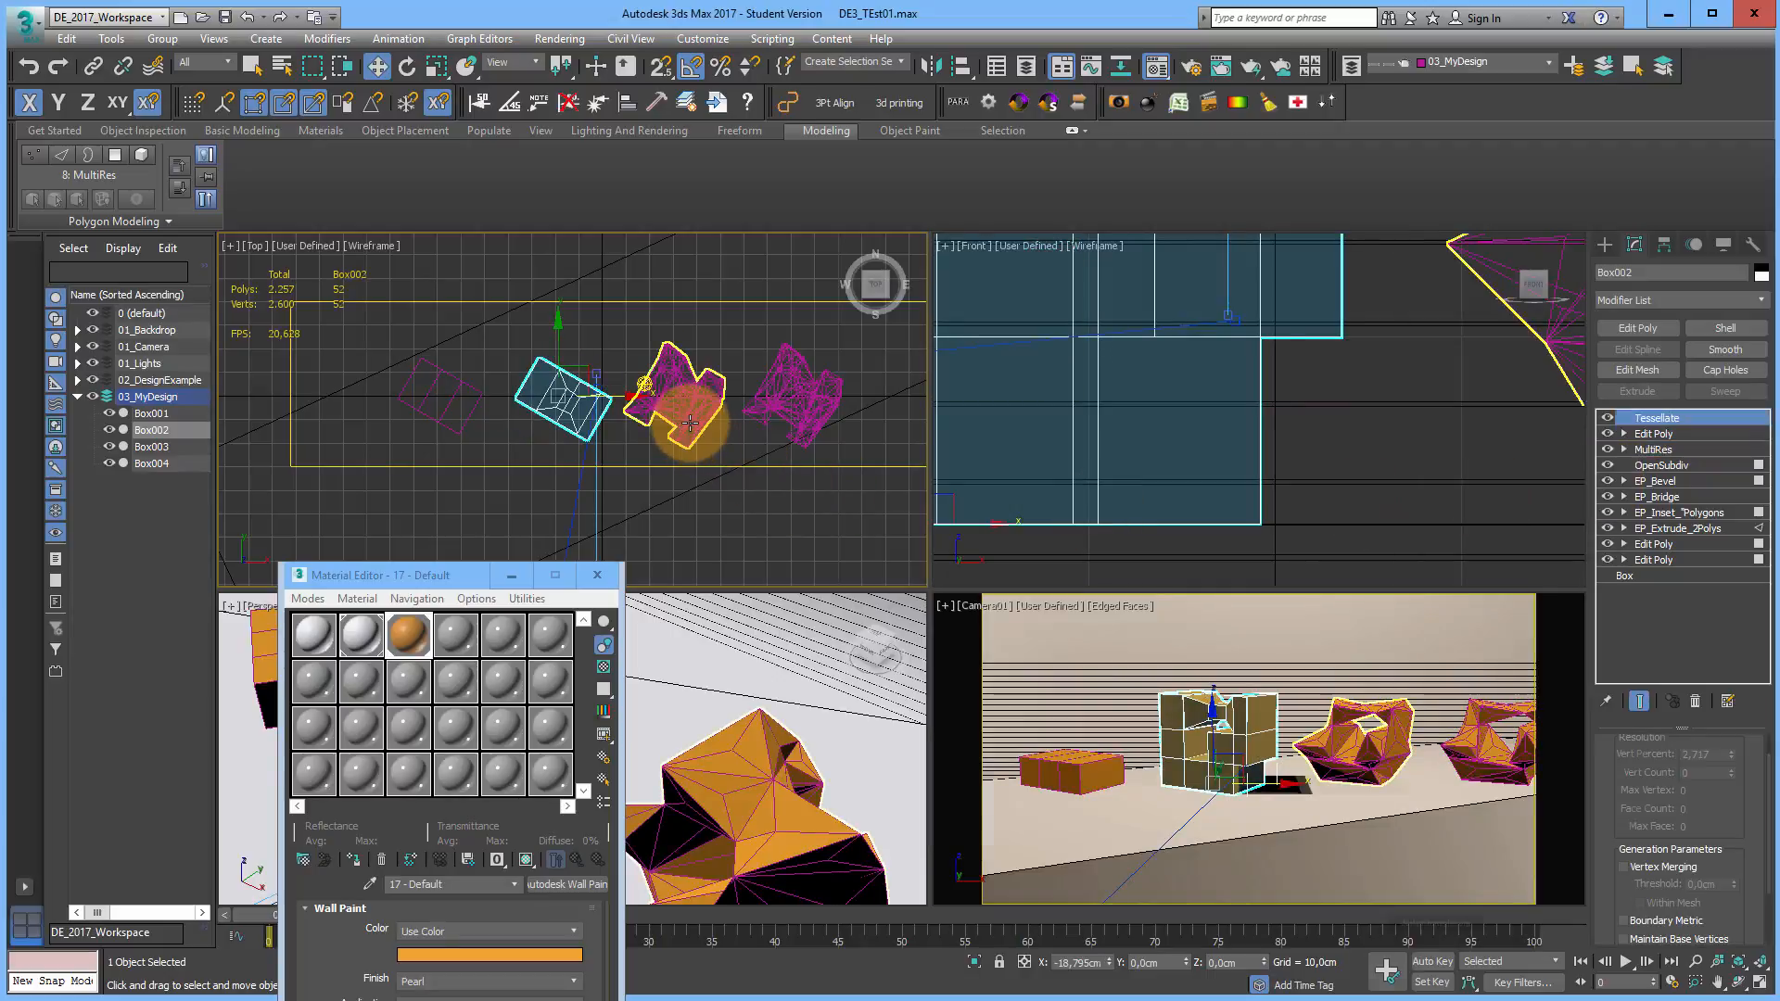
pyautogui.click(1607, 418)
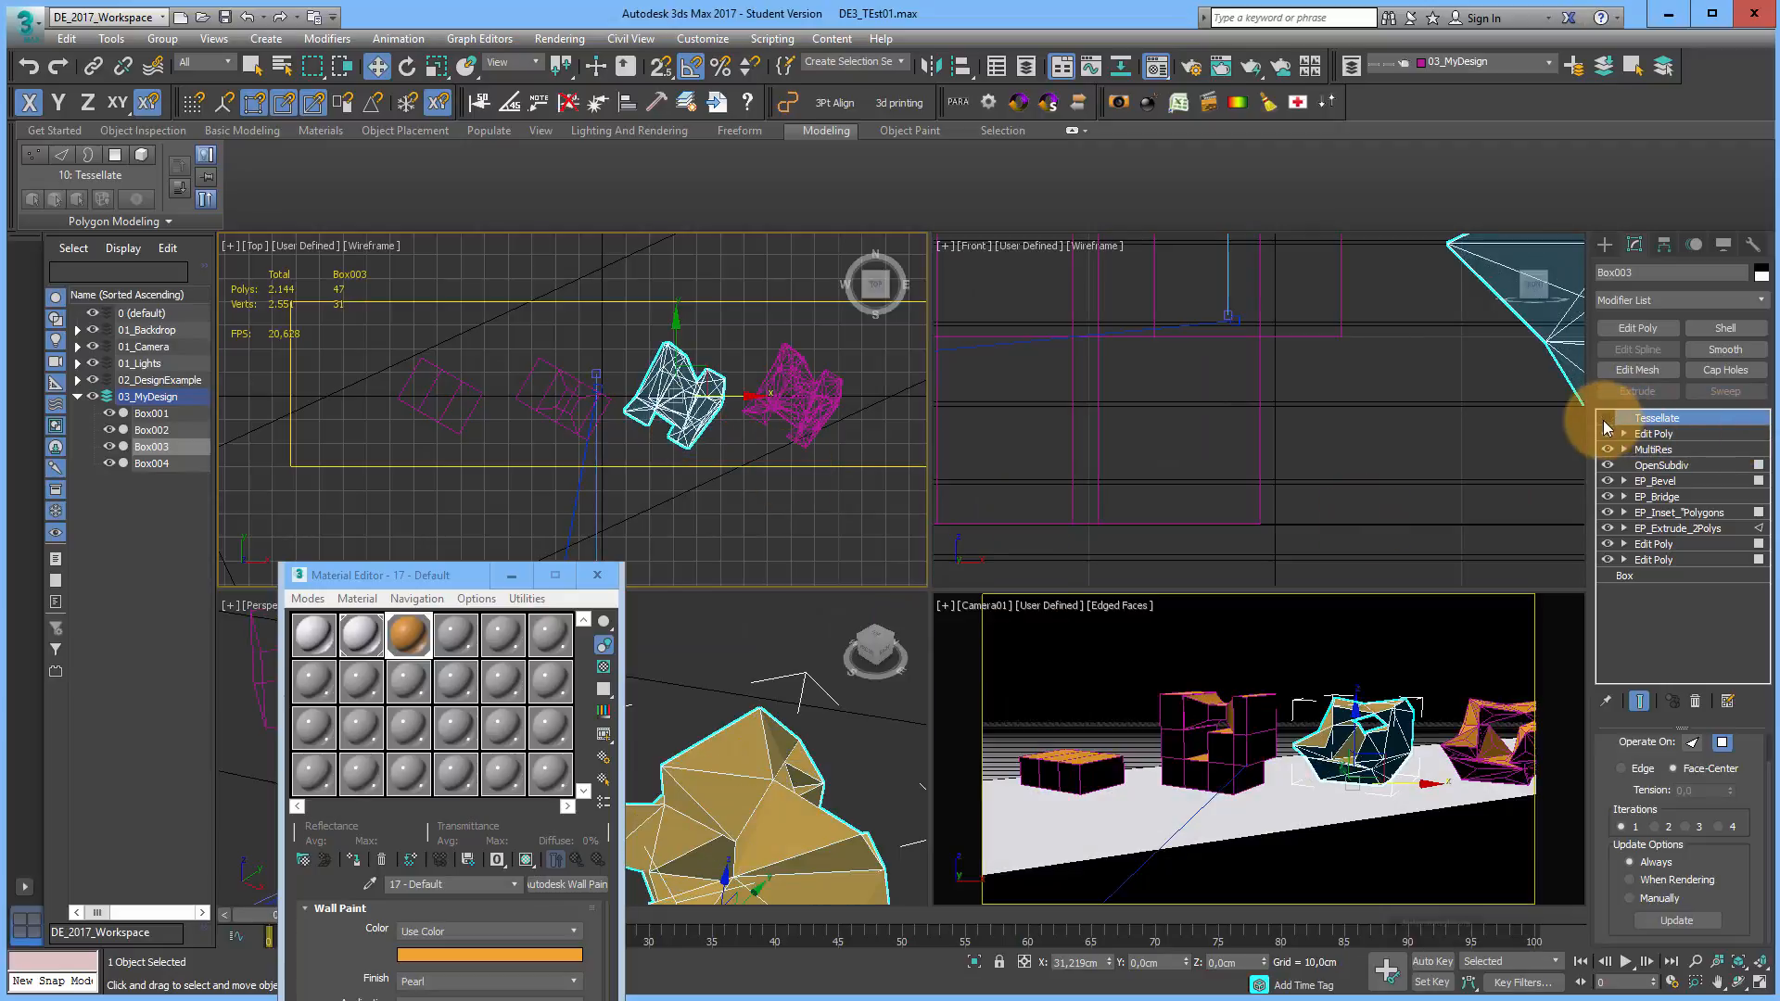
pyautogui.click(1607, 434)
pyautogui.click(1609, 451)
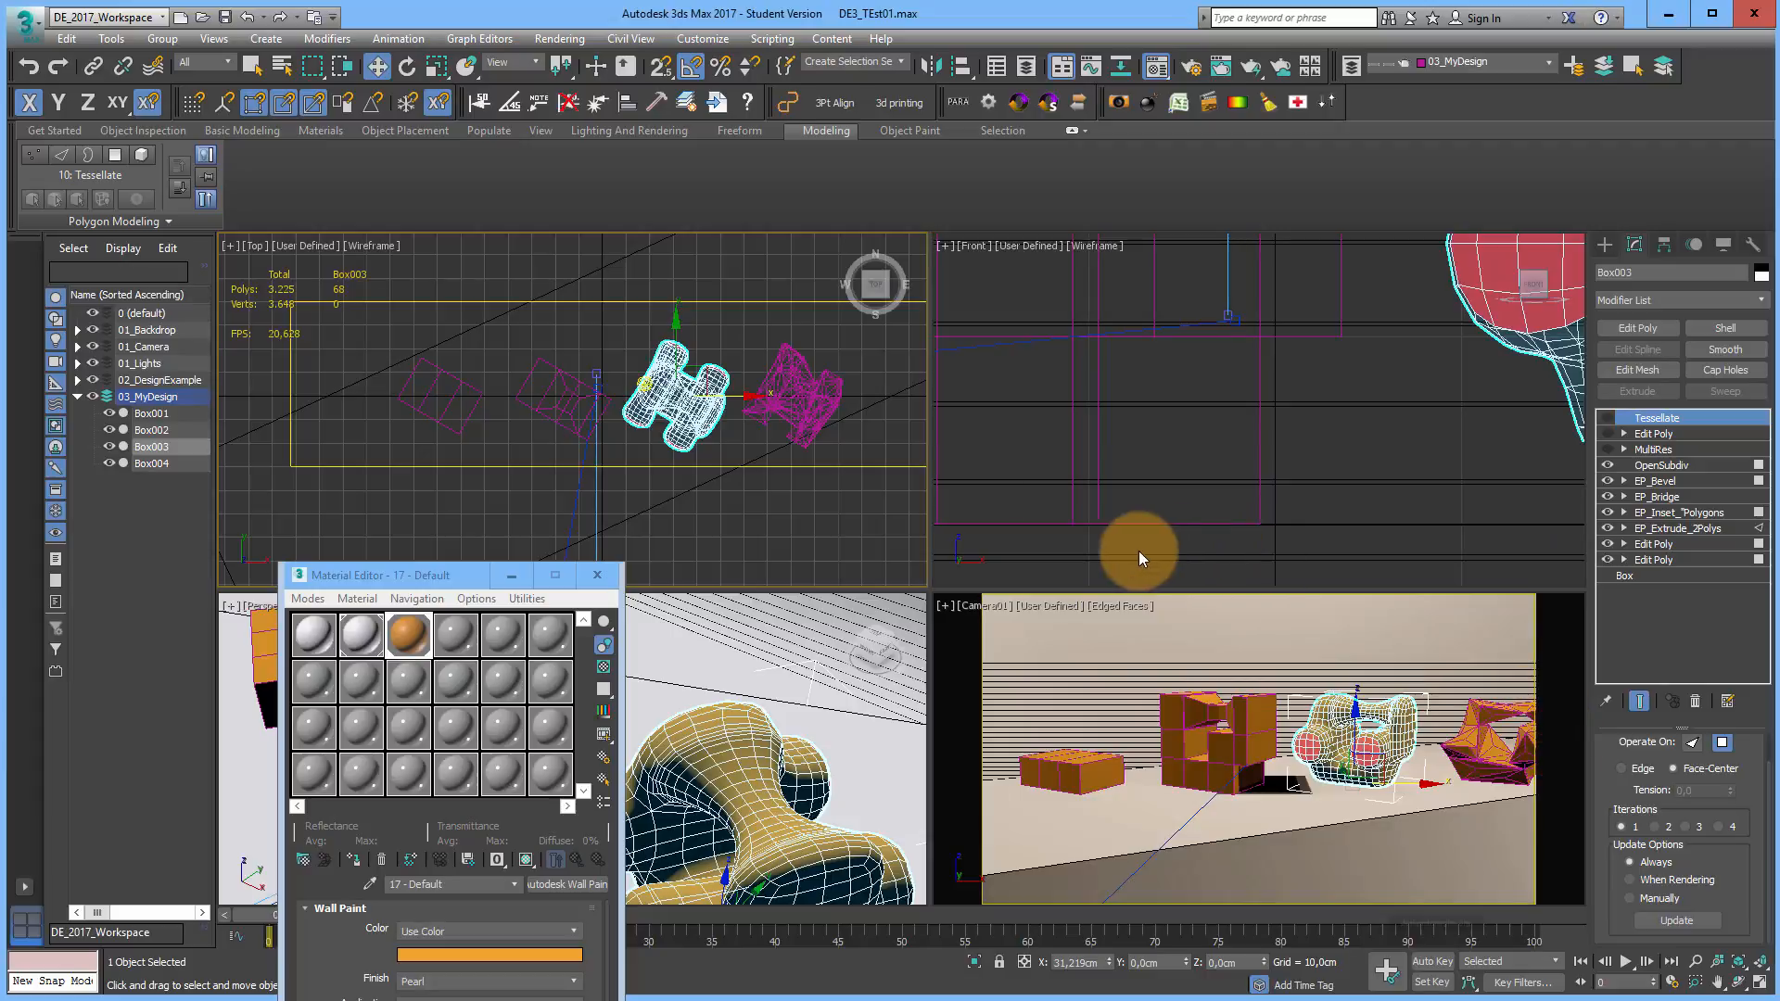
# Step: Pan the camera to frame all four variants and render the Camera01 view with NVIDIA mental ray at 1600 x 900
pyautogui.click(1349, 729)
pyautogui.moveTo(1349, 729); pyautogui.dragTo(1321, 730, button='middle')
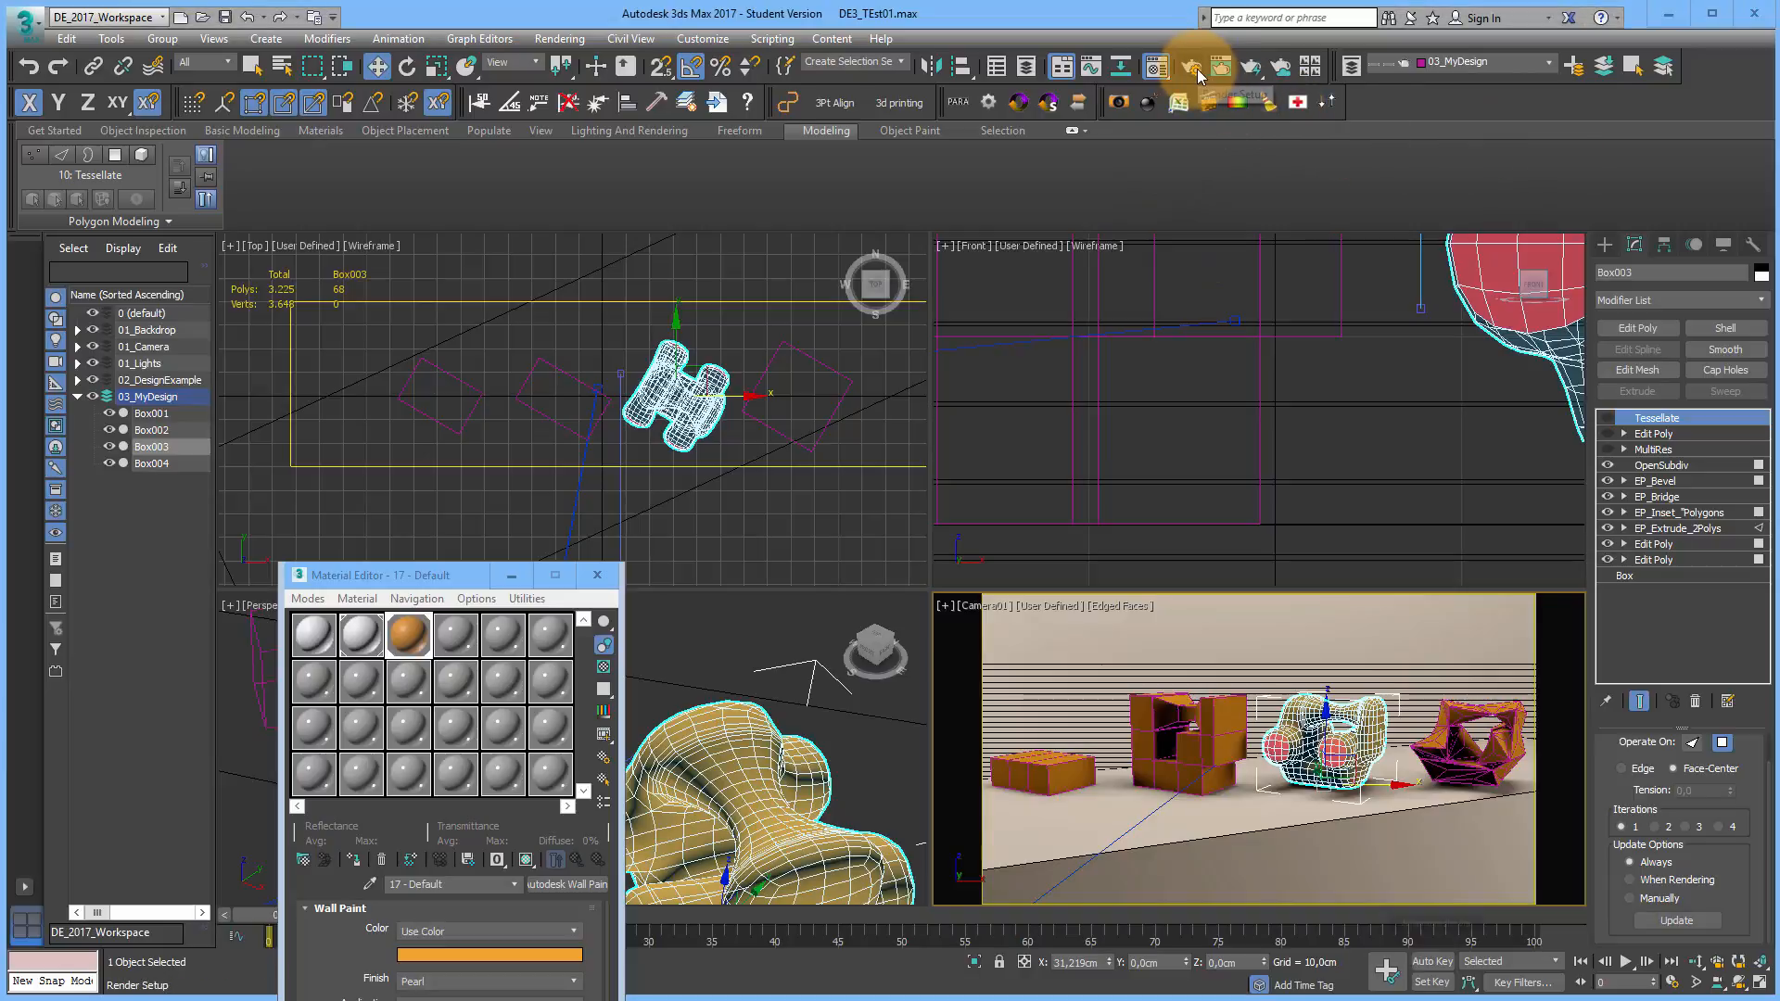
pyautogui.click(1193, 68)
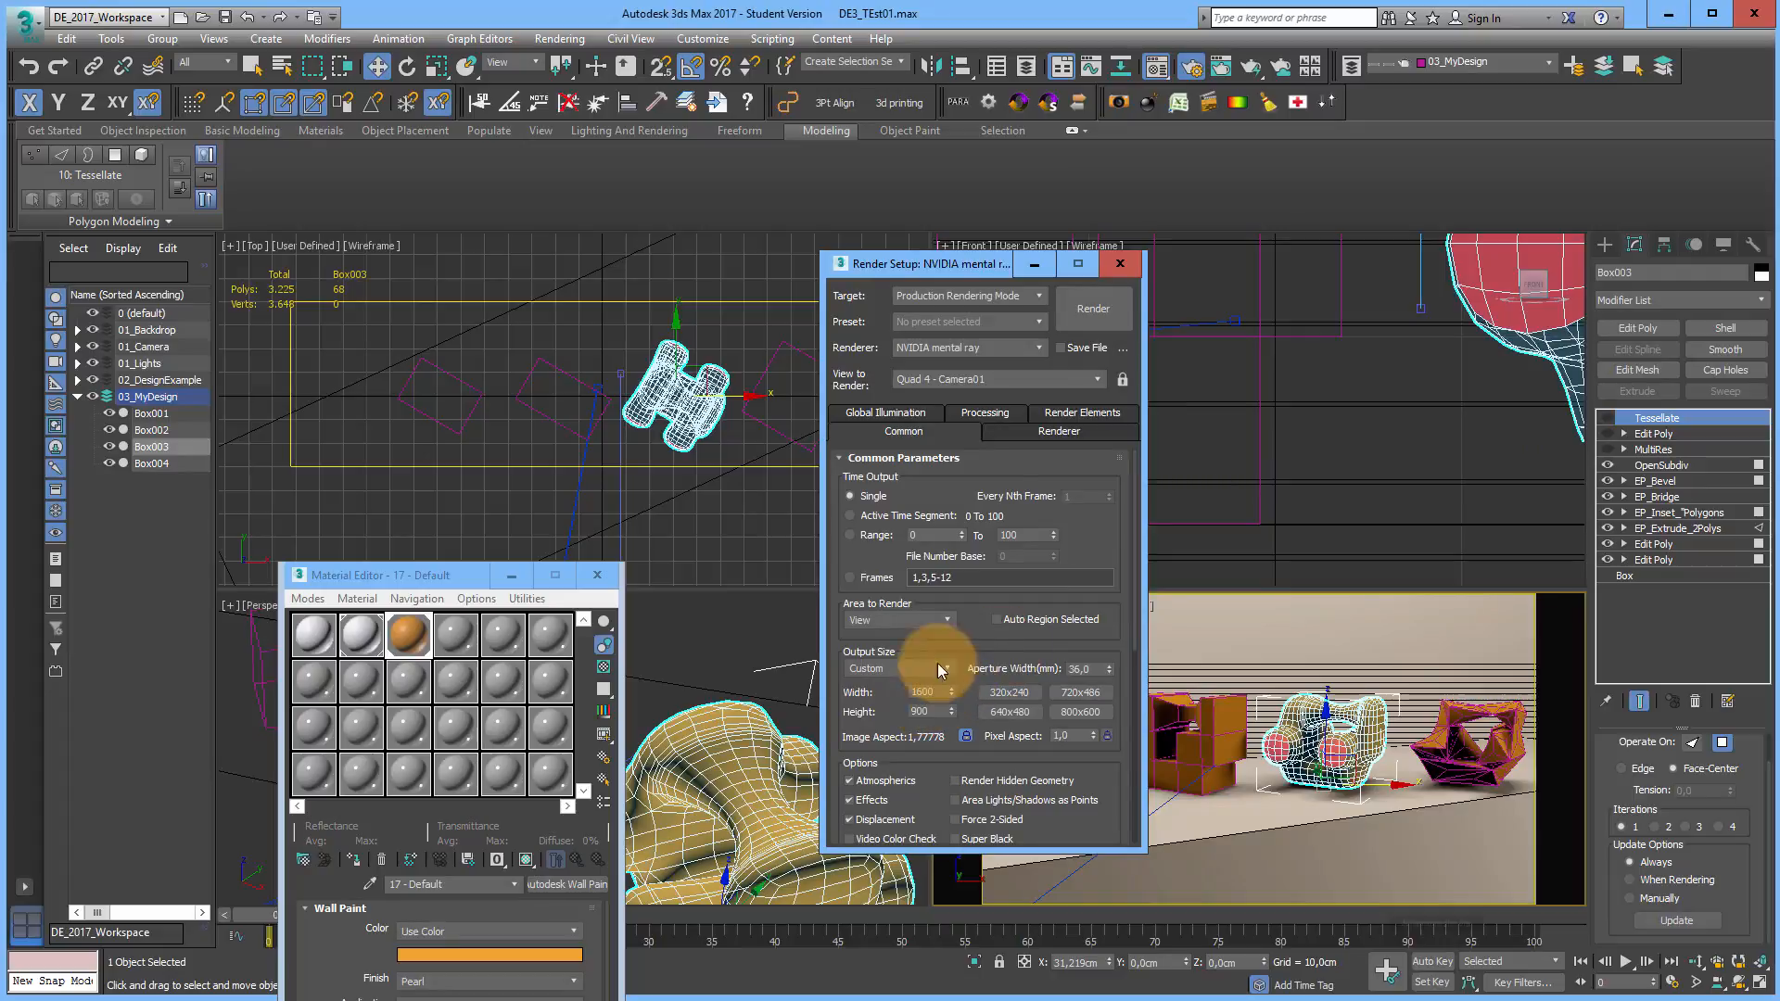
pyautogui.moveTo(966, 262); pyautogui.dragTo(881, 262)
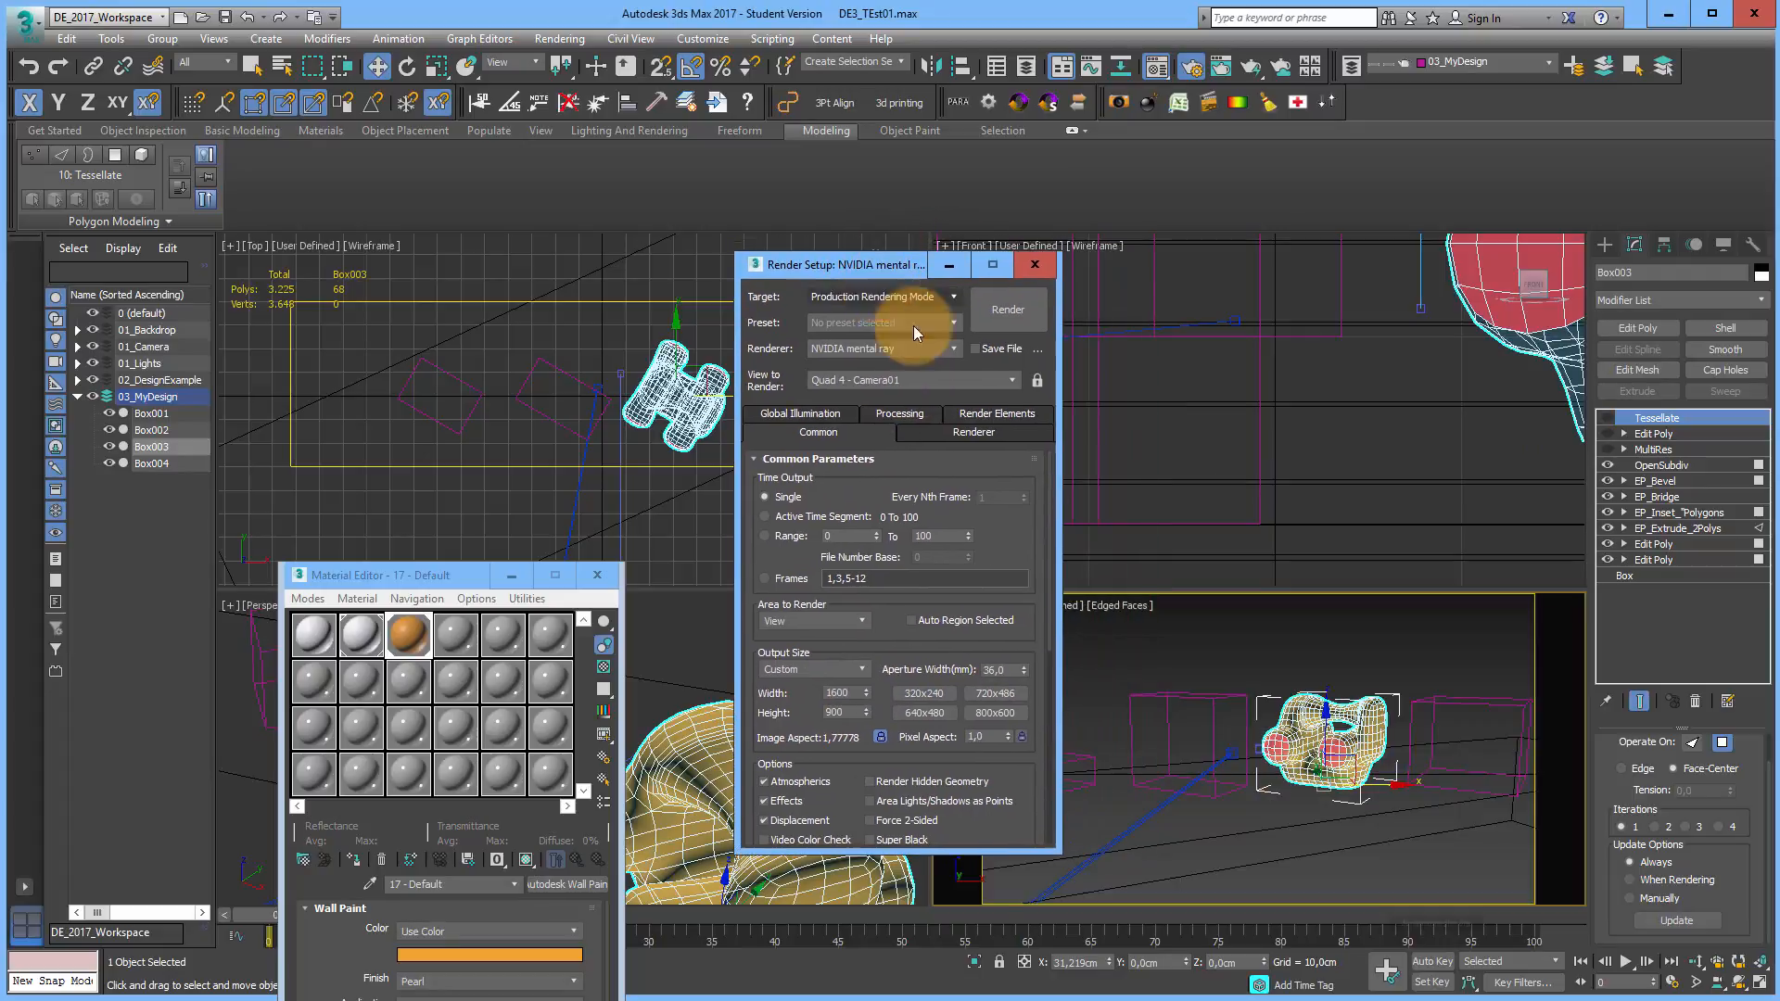
pyautogui.click(1018, 311)
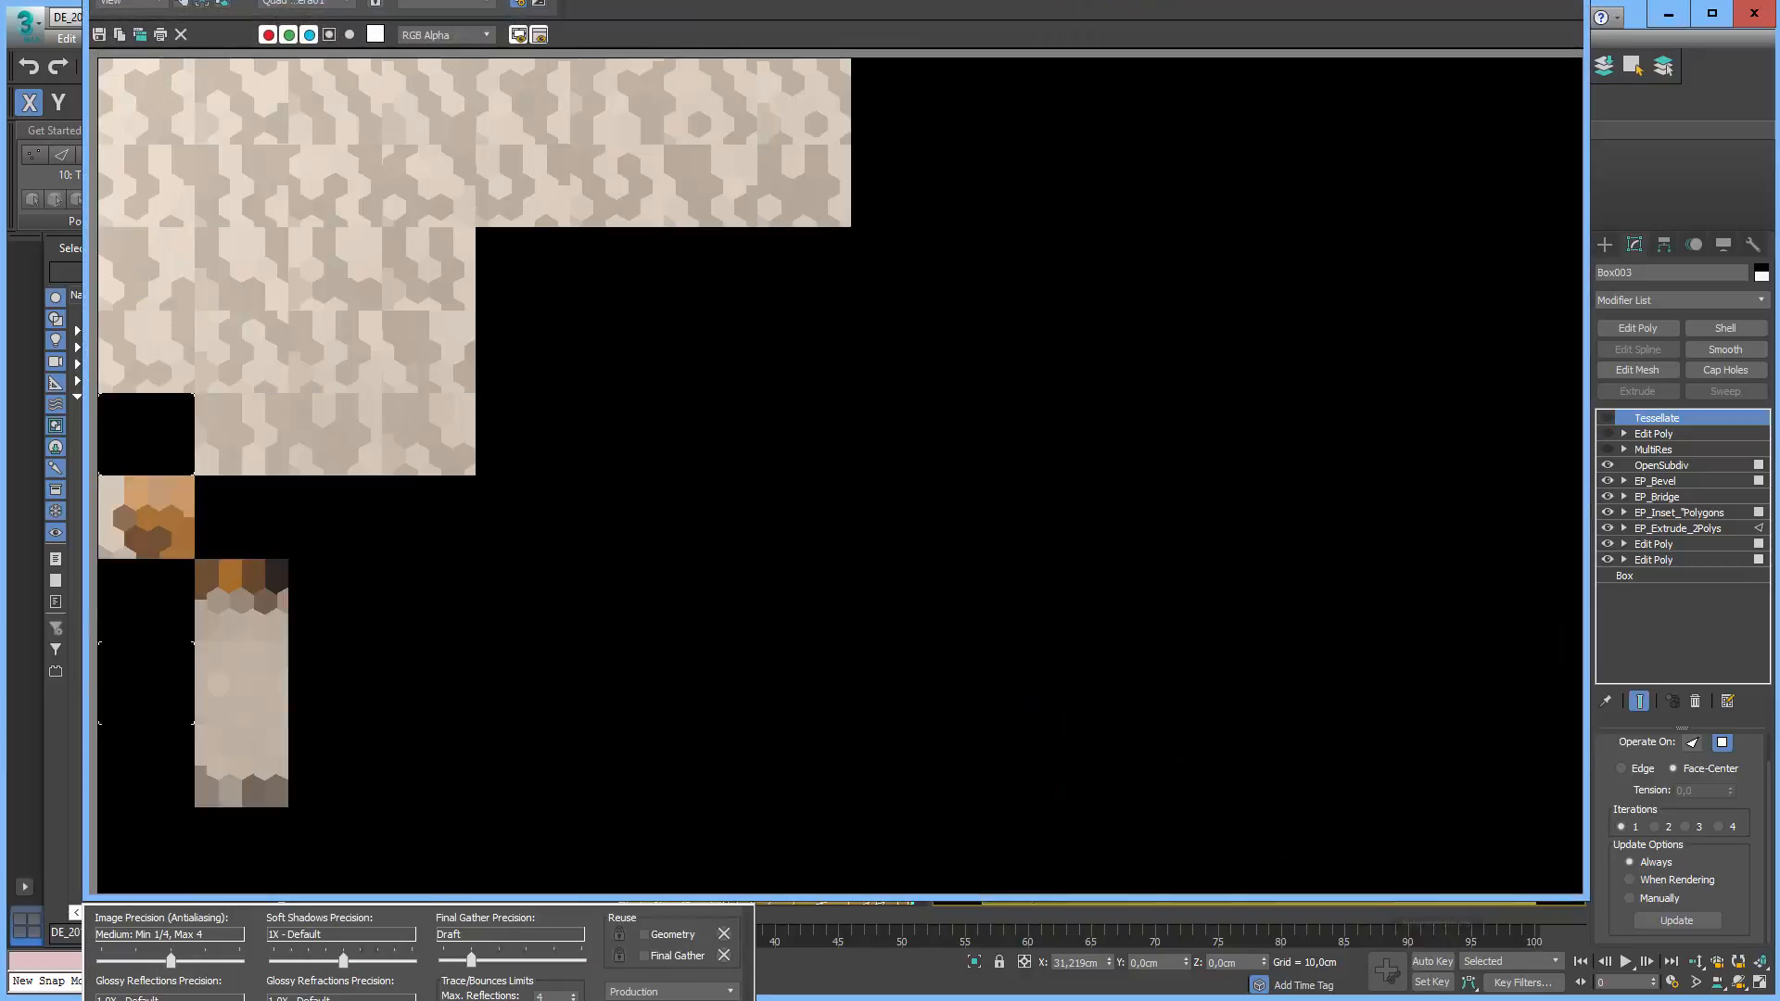
pyautogui.moveTo(1170, 0); pyautogui.dragTo(1186, 19)
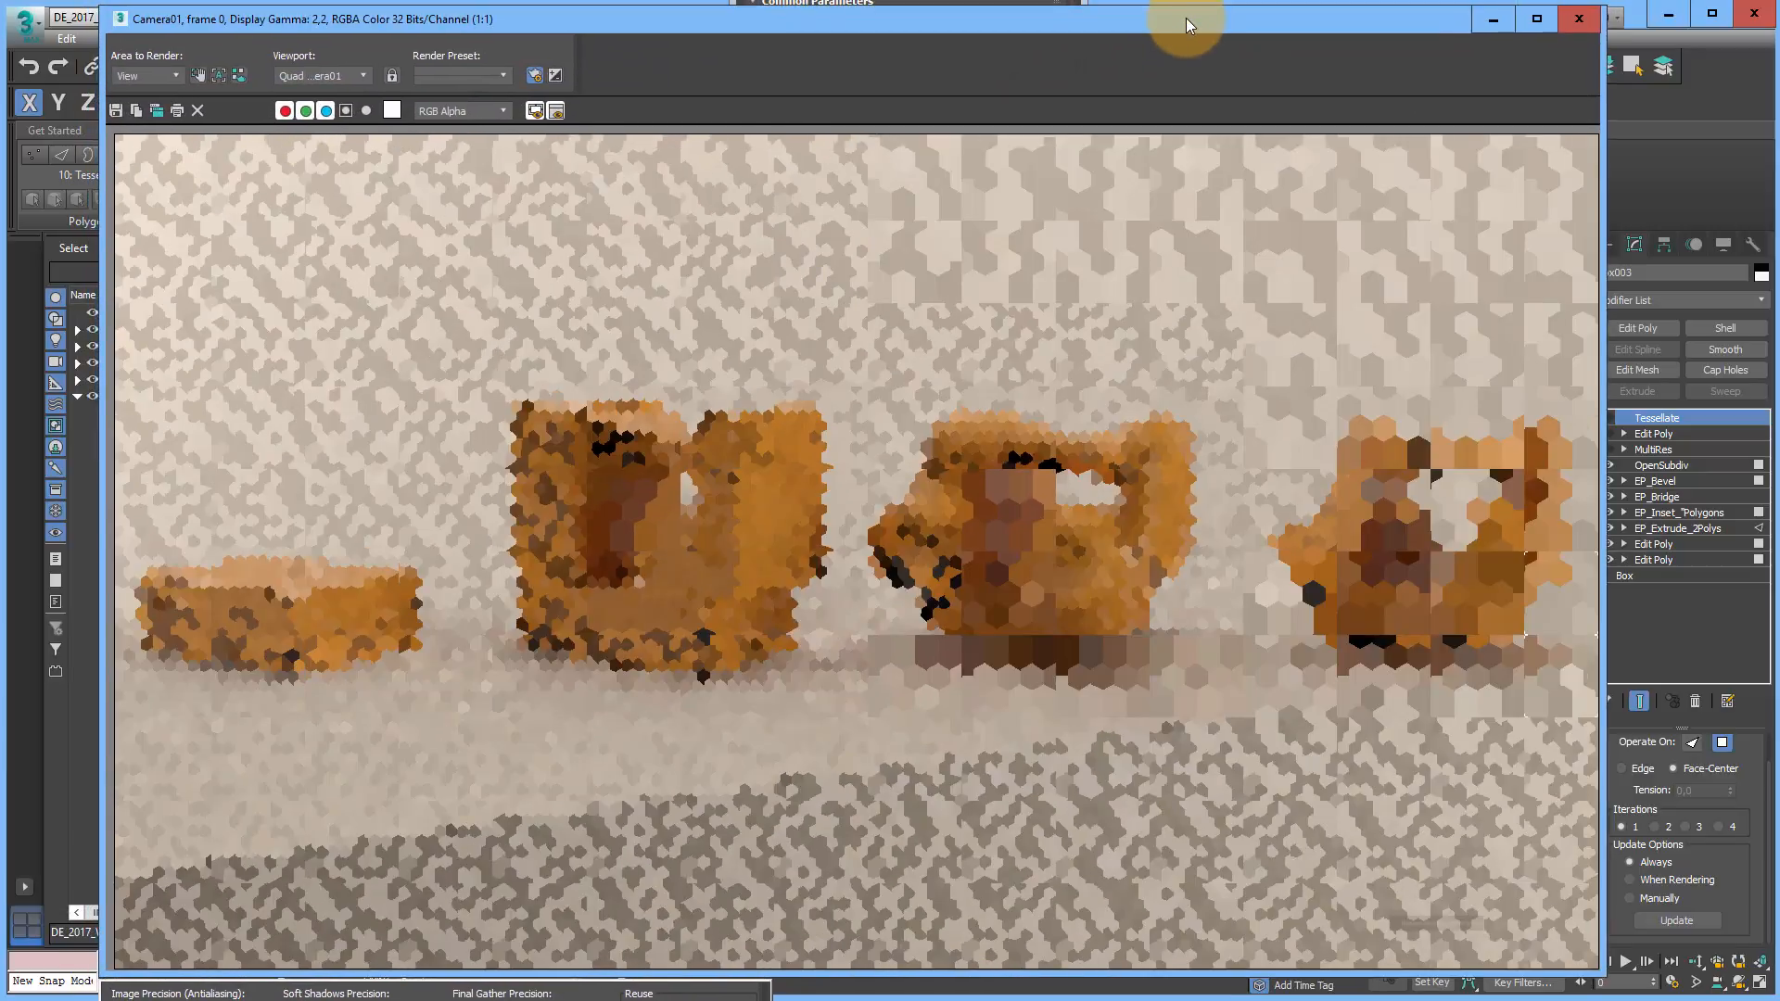